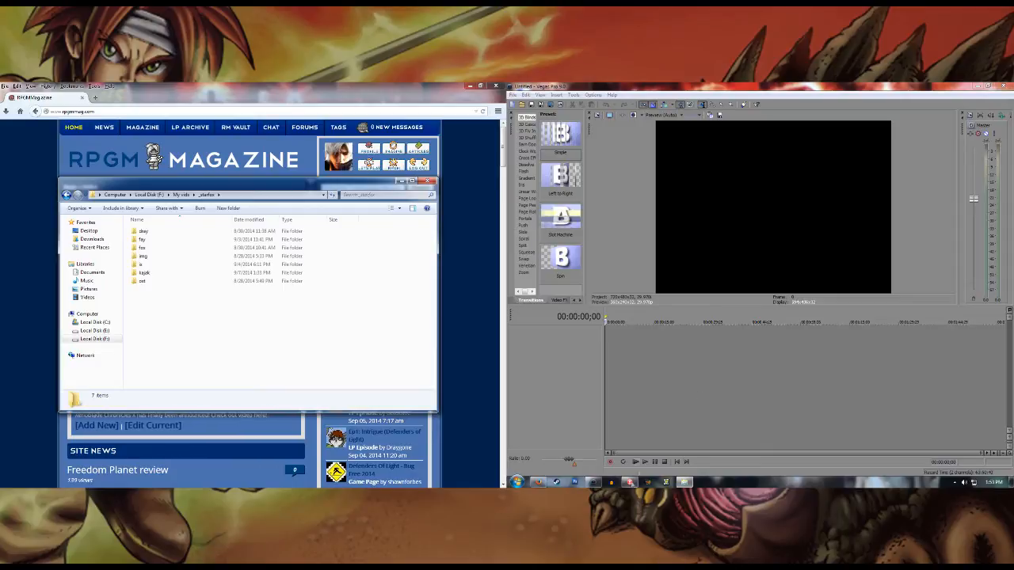
{"action": "left_click", "coordinate": [630, 483]}
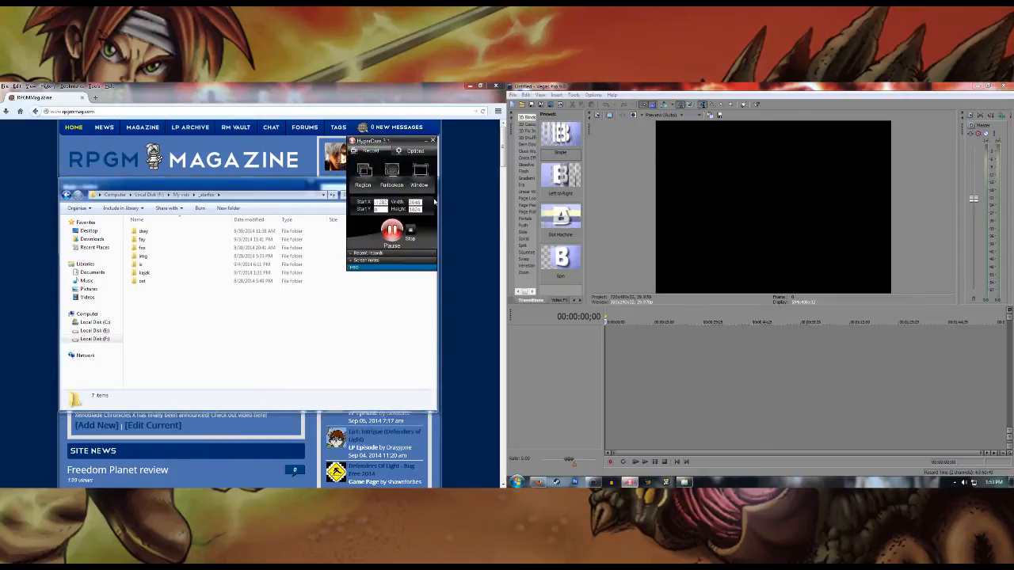
{"action": "left_click", "coordinate": [426, 144]}
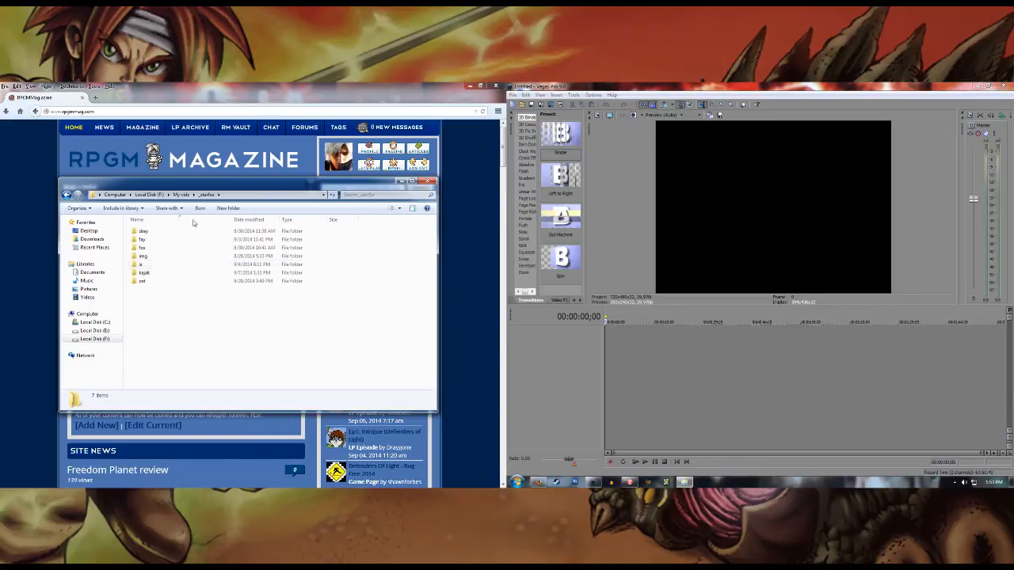
Step: Look through the images in the img folder and the music files in the ost folder of _starfox
{"action": "double_click", "coordinate": [162, 256]}
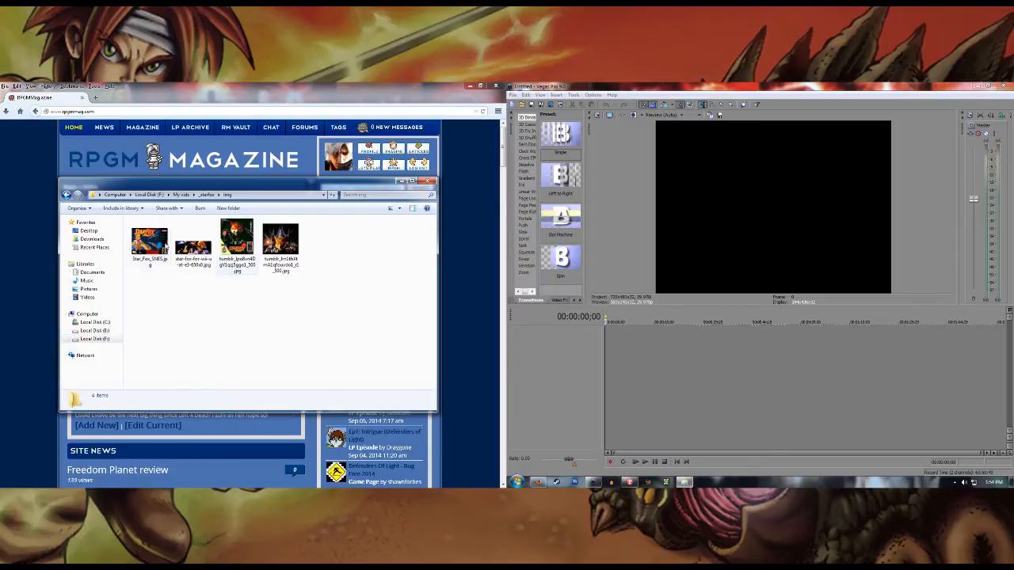
{"action": "left_click", "coordinate": [67, 194]}
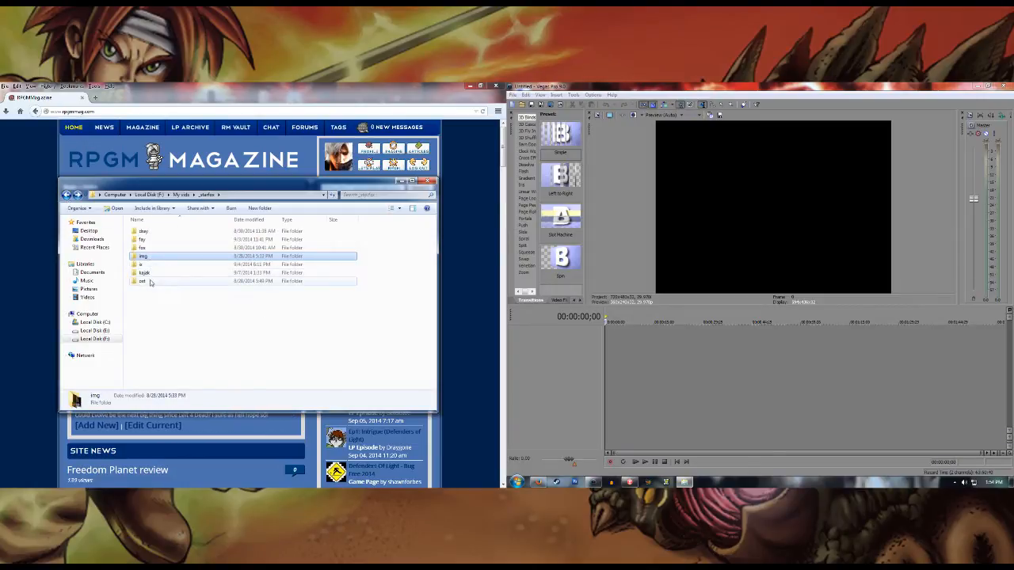
{"action": "double_click", "coordinate": [154, 275]}
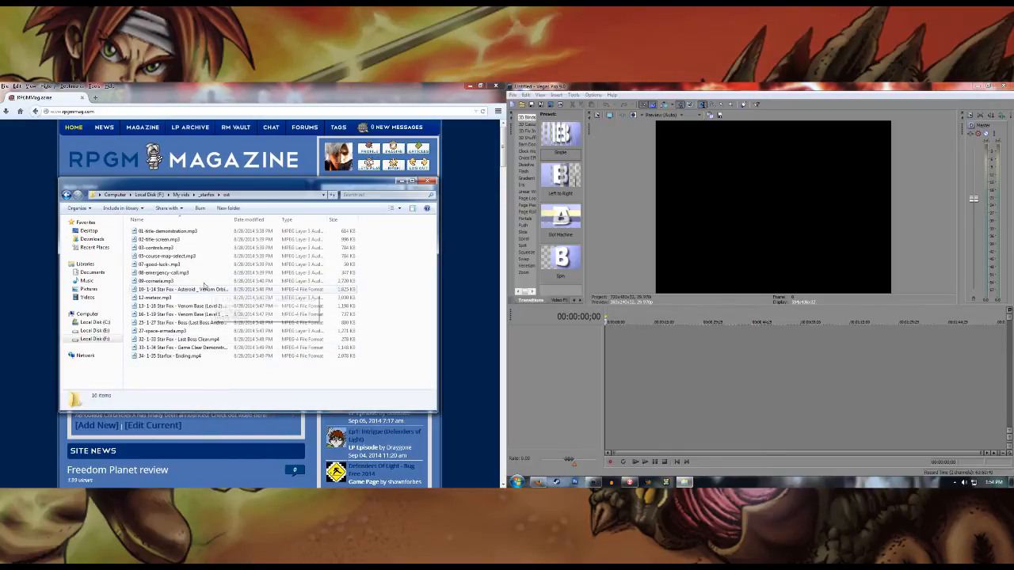
{"action": "left_click", "coordinate": [67, 196]}
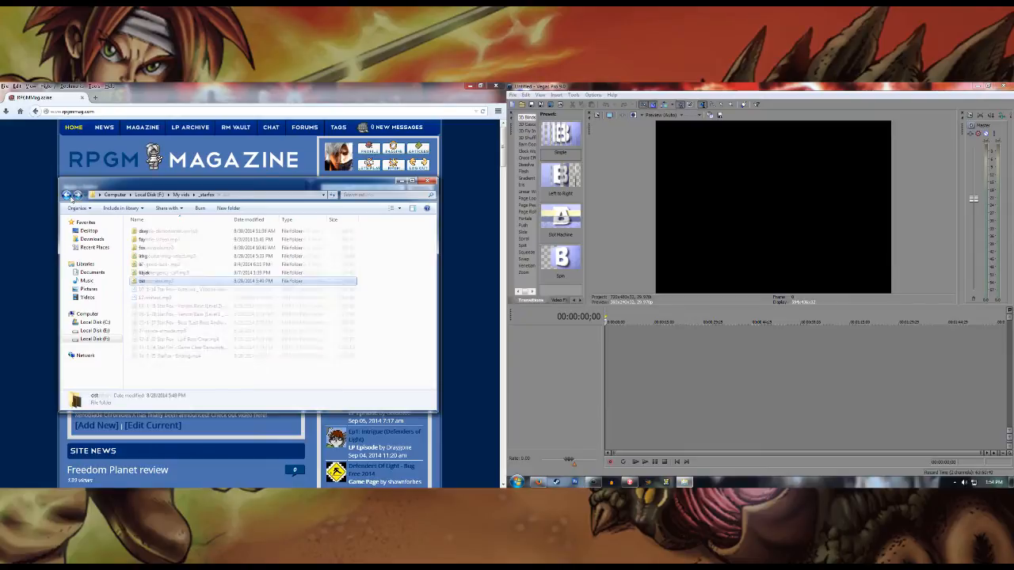
Step: Examine the recorded videos in the dray, fay and kajak folders of _starfox, including Star Fox Dray2-1.mp4 and the first kajak video
{"action": "double_click", "coordinate": [153, 233]}
{"action": "key", "text": "BackSpace"}
{"action": "double_click", "coordinate": [150, 241]}
{"action": "key", "text": "BackSpace"}
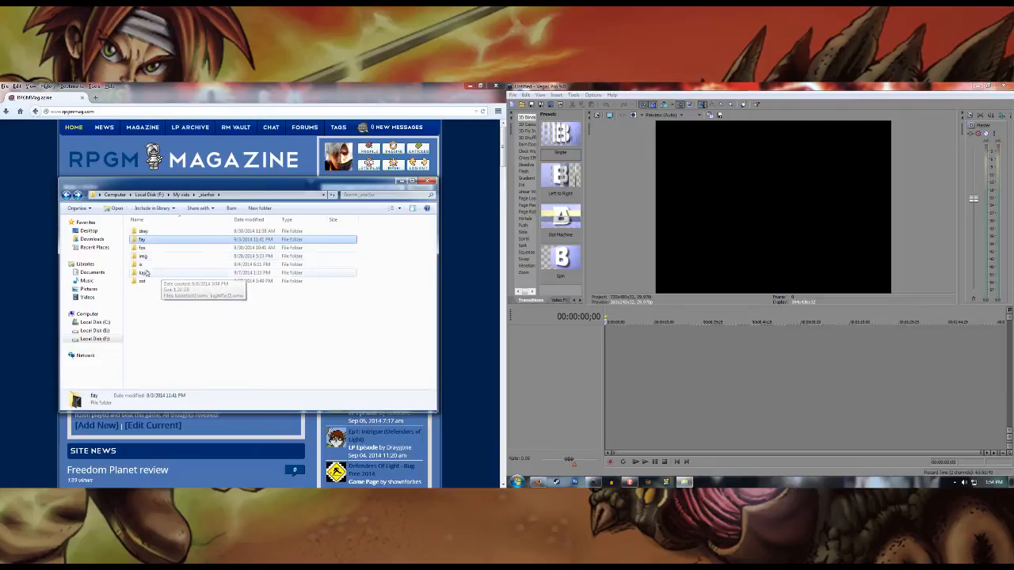
{"action": "left_click", "coordinate": [168, 231]}
{"action": "key", "text": "Return"}
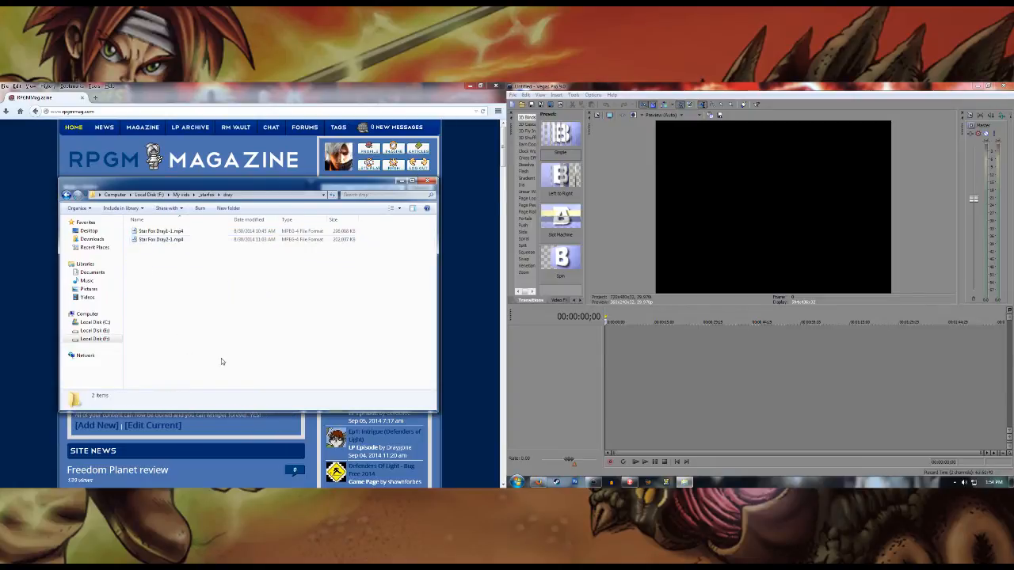
{"action": "left_click", "coordinate": [171, 240]}
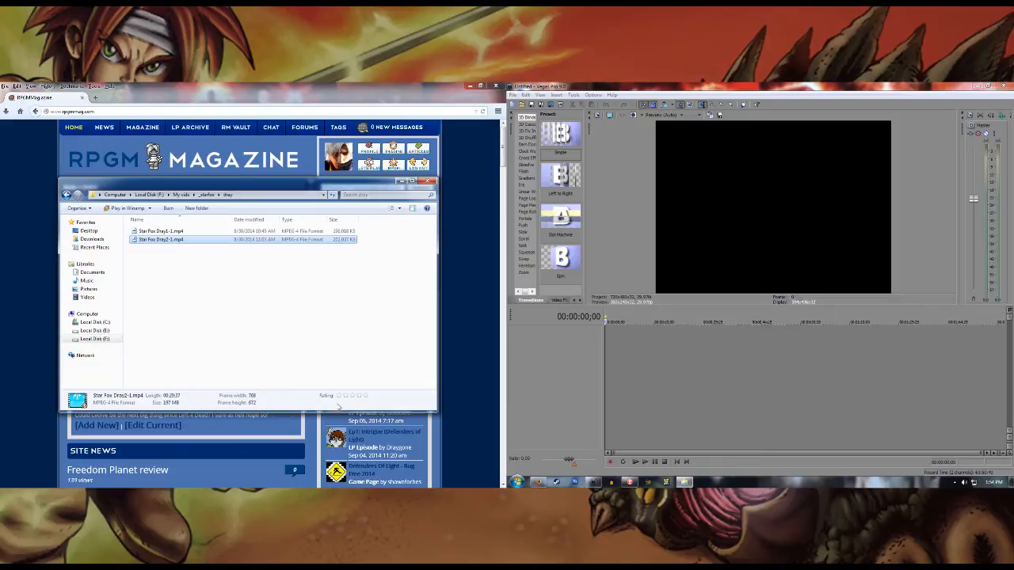
{"action": "left_click", "coordinate": [66, 194]}
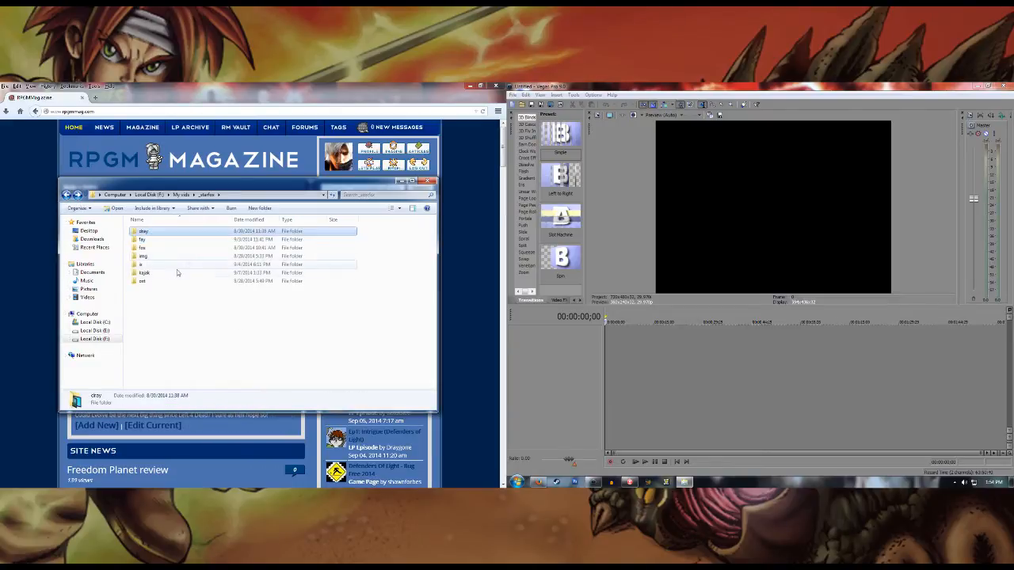
{"action": "double_click", "coordinate": [144, 273]}
{"action": "left_click", "coordinate": [237, 232]}
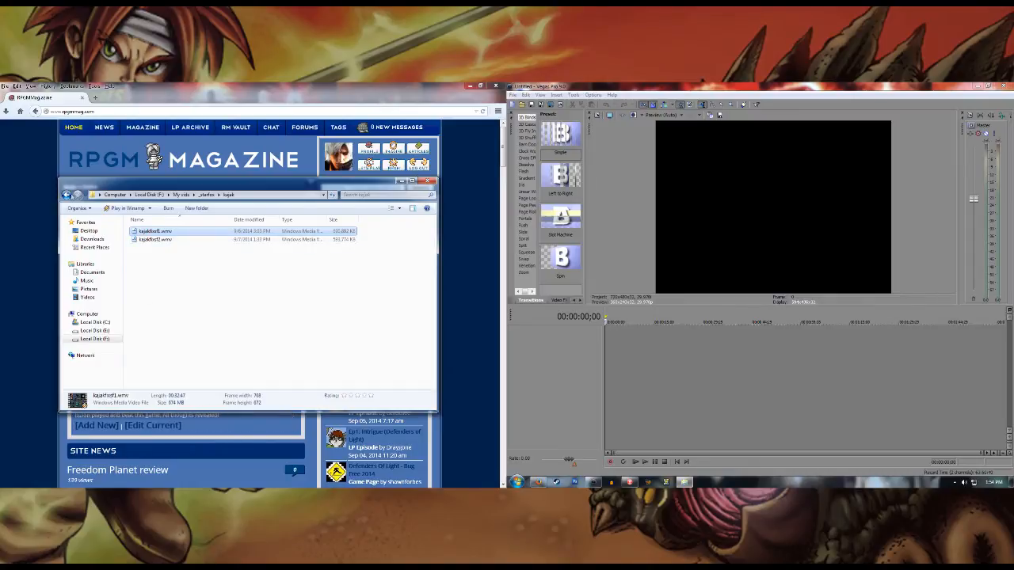
{"action": "left_click", "coordinate": [67, 194]}
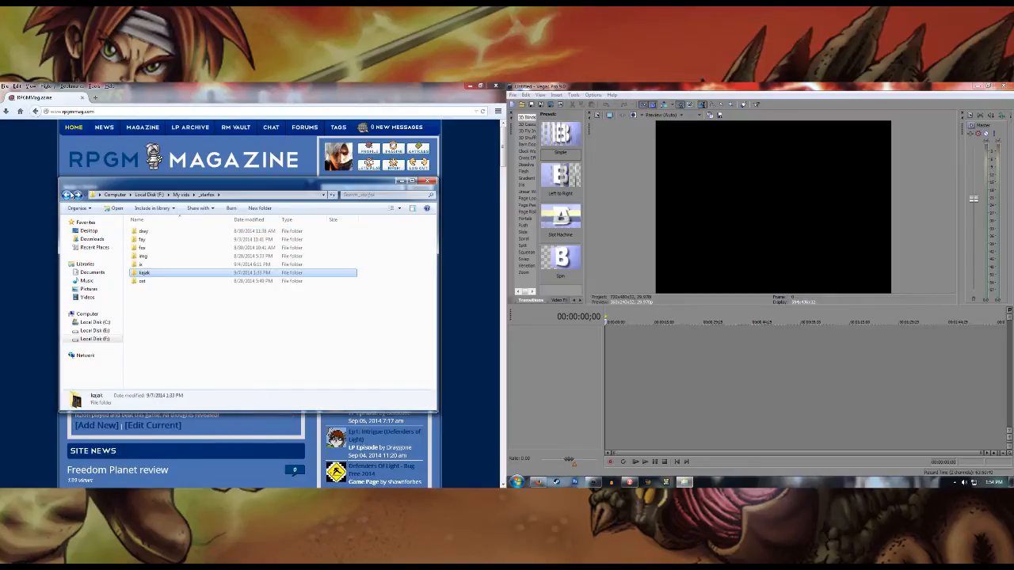
Step: Open the introtemp.veg project from the LRtemps folder inside My vids
{"action": "left_click", "coordinate": [68, 194]}
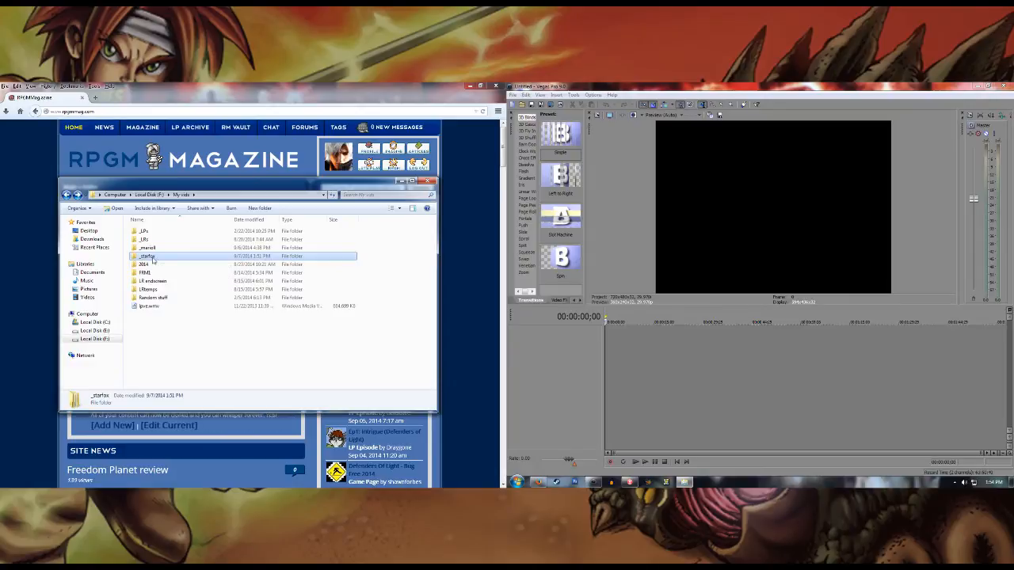
{"action": "left_click", "coordinate": [161, 290]}
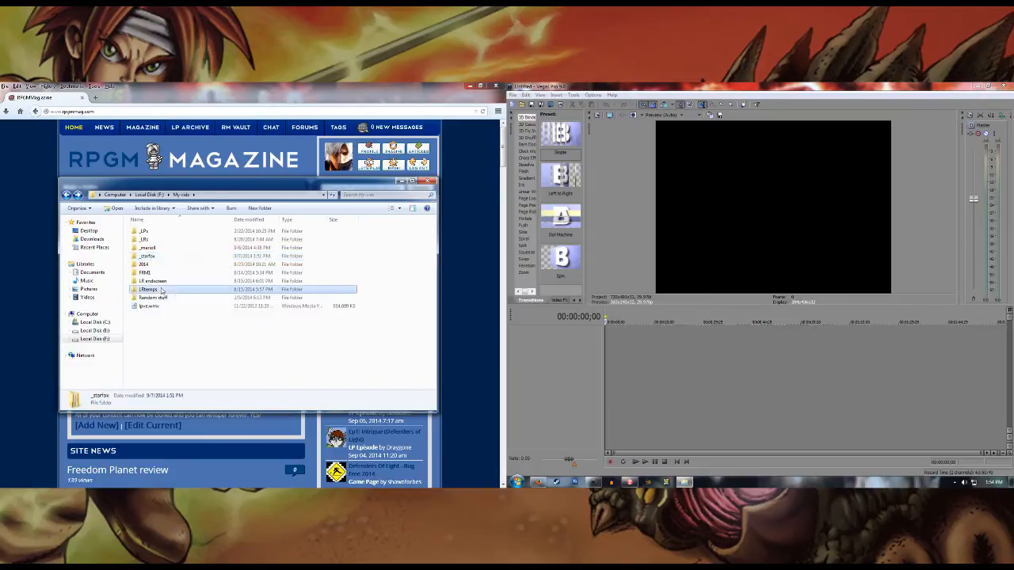
{"action": "double_click", "coordinate": [161, 290]}
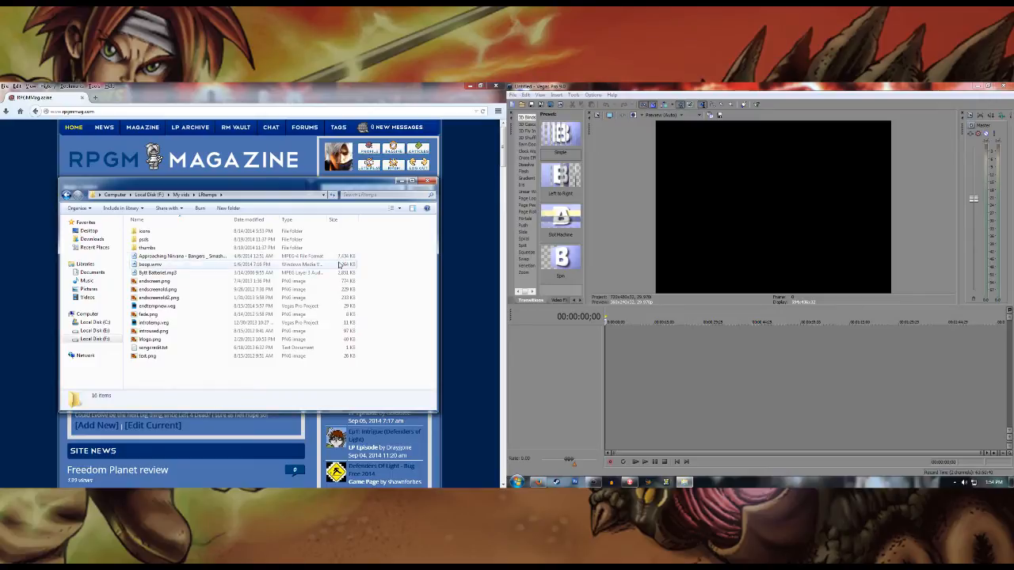
{"action": "double_click", "coordinate": [159, 323]}
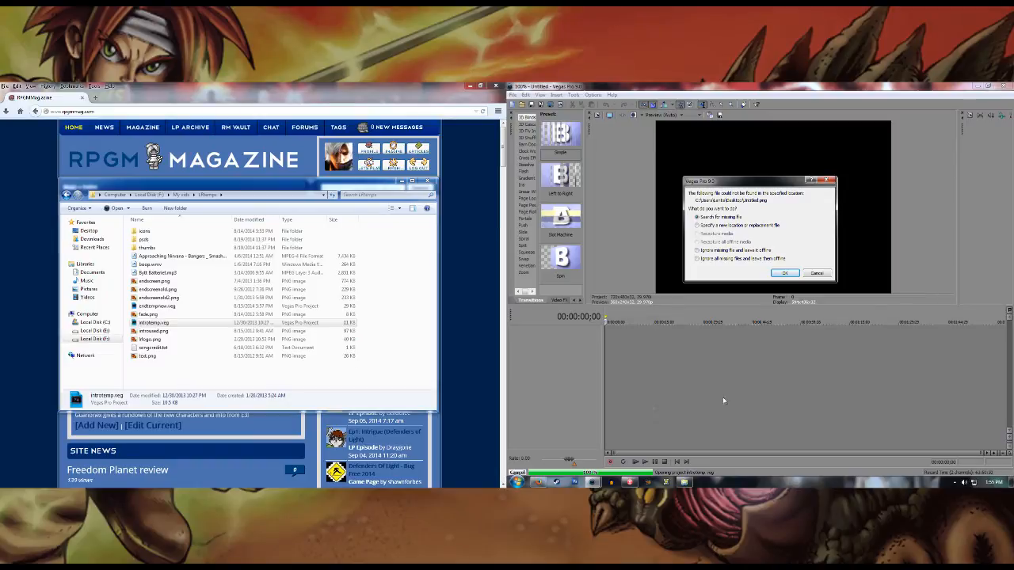
Step: Replace the project's missing Untitled.png with Star_Fox_SNES.jpg from the _starfox img folder
{"action": "left_click", "coordinate": [728, 226]}
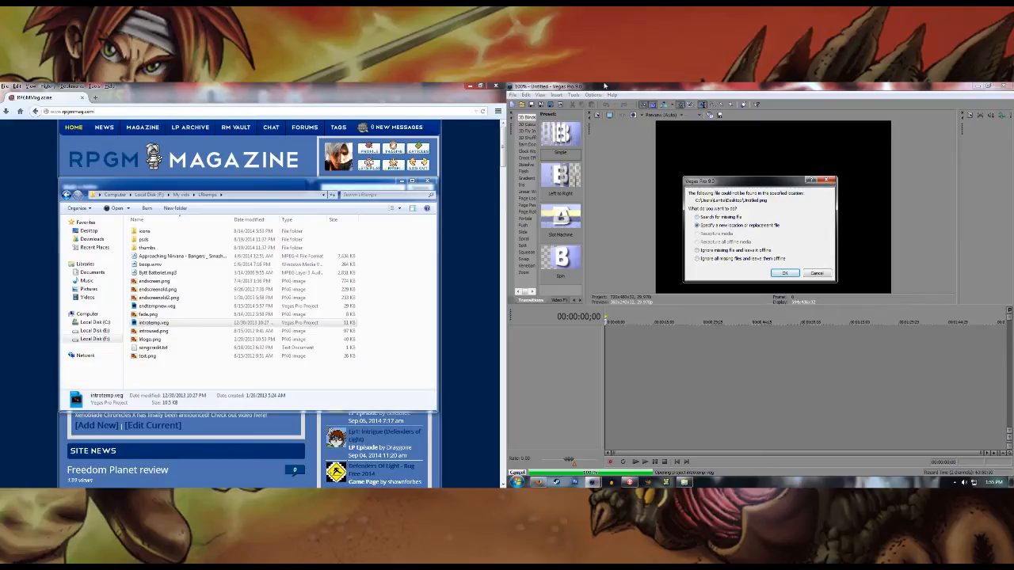
{"action": "left_click", "coordinate": [785, 273]}
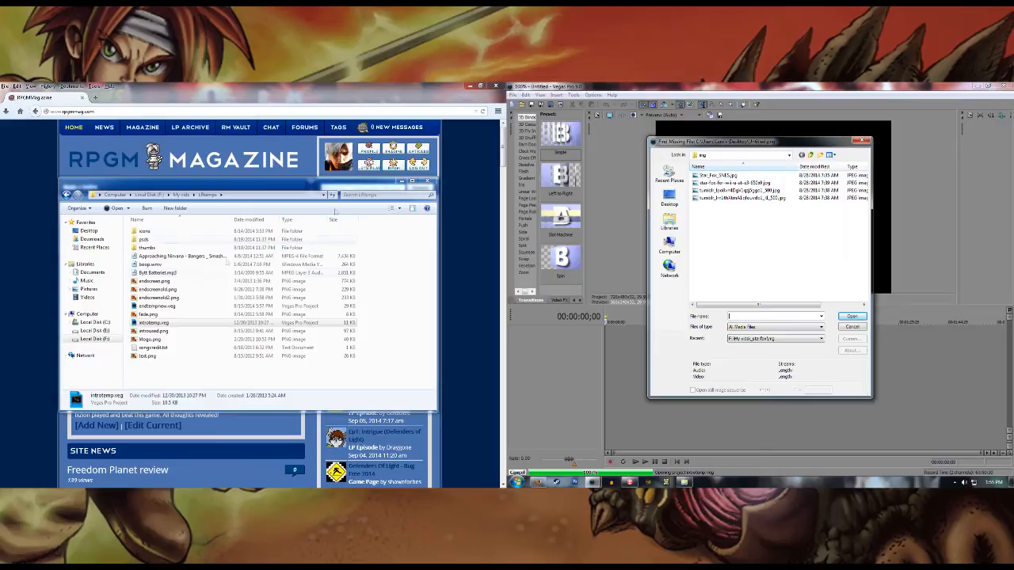
{"action": "left_click", "coordinate": [717, 175]}
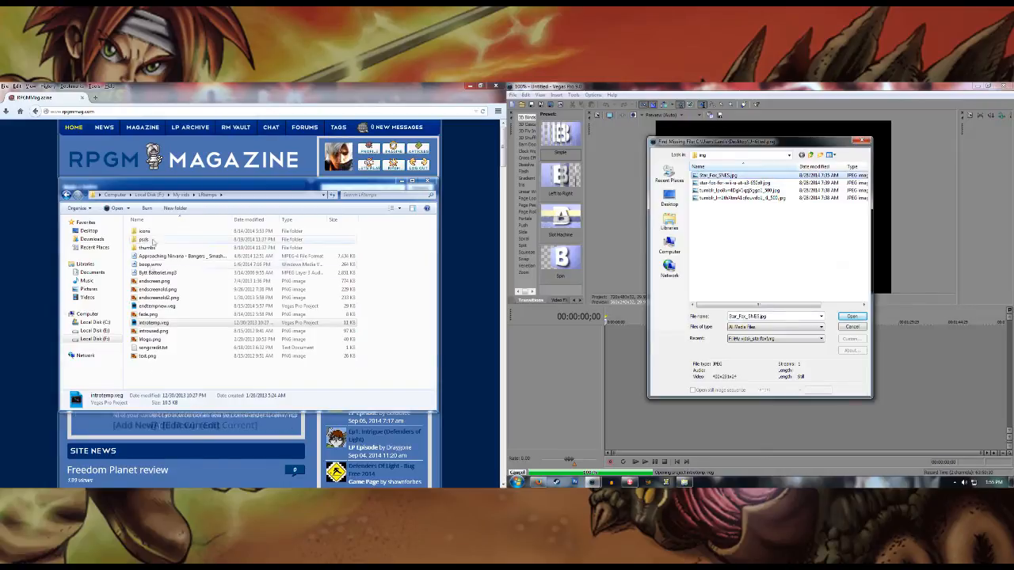
{"action": "left_click", "coordinate": [197, 261]}
{"action": "key", "text": "BackSpace"}
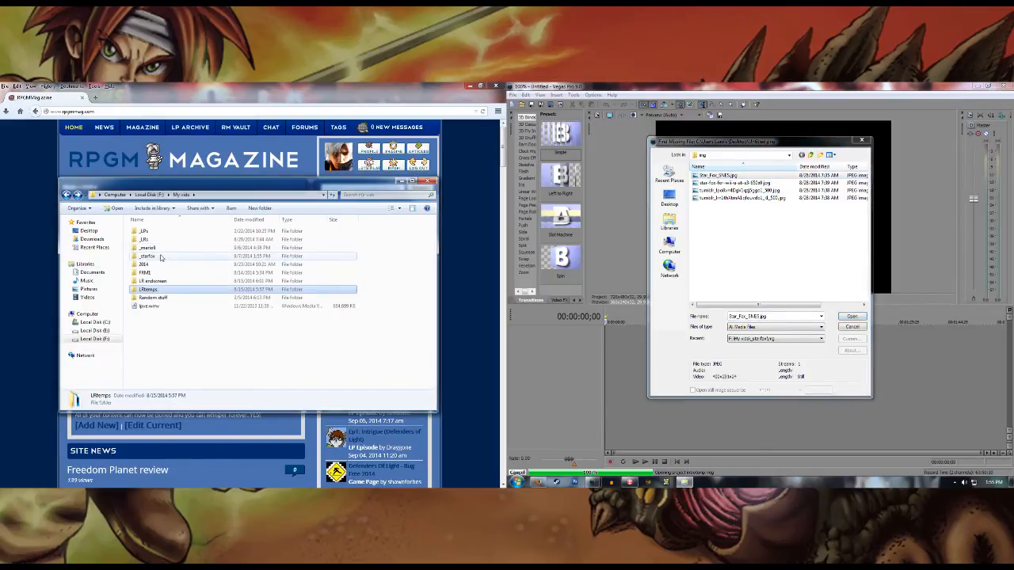
{"action": "double_click", "coordinate": [145, 256]}
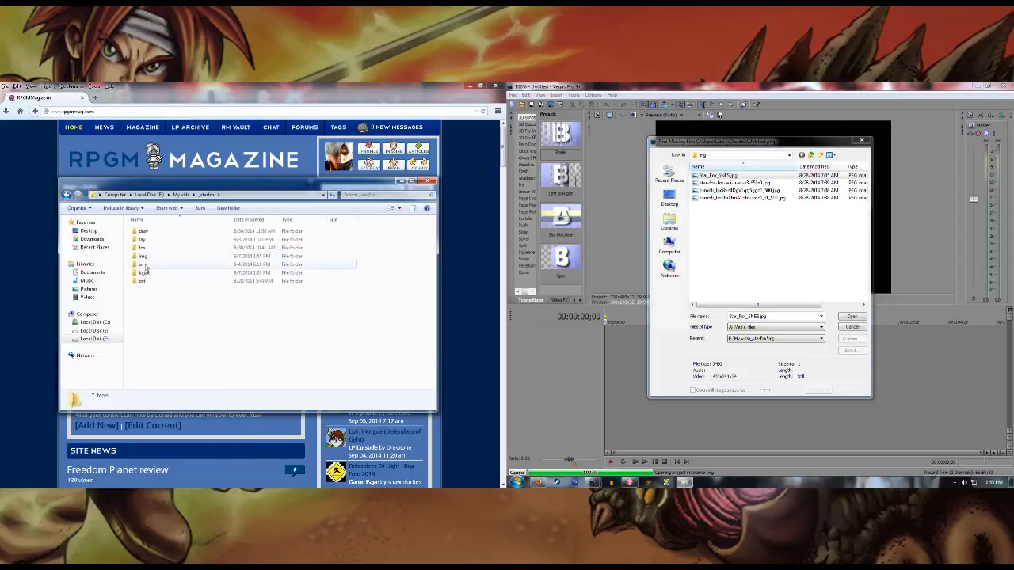
{"action": "double_click", "coordinate": [142, 256]}
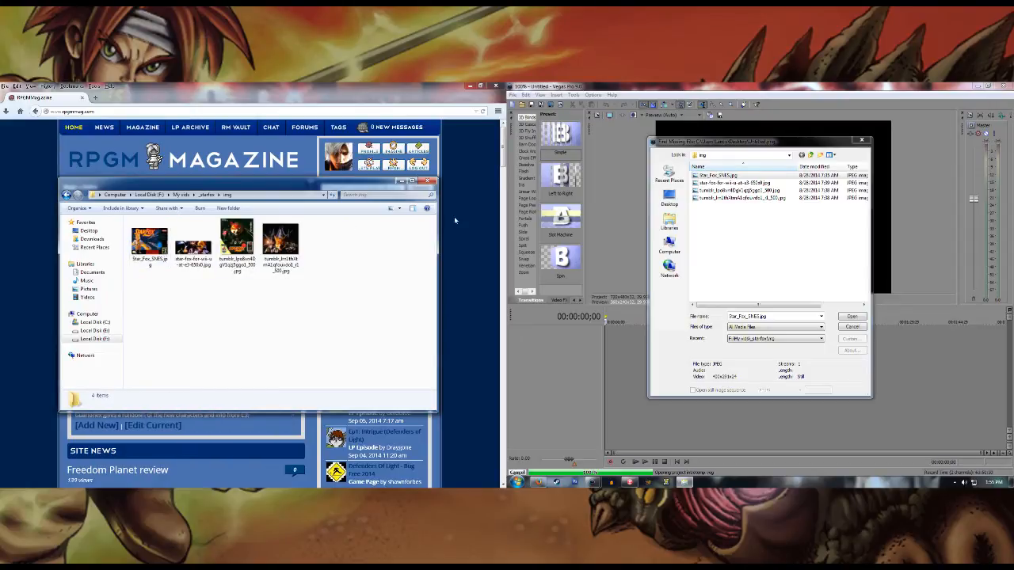
{"action": "left_click", "coordinate": [742, 176]}
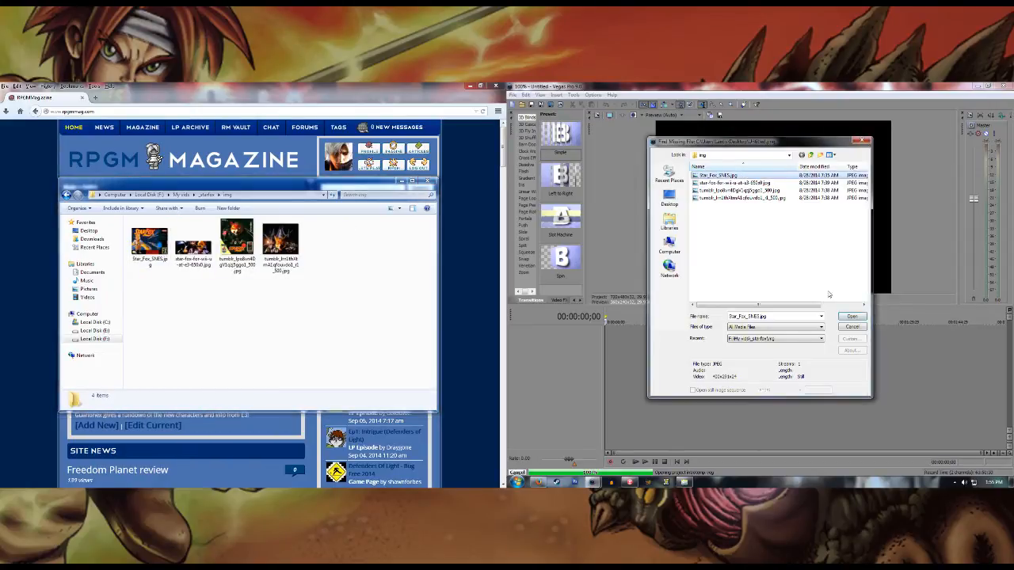
{"action": "left_click", "coordinate": [852, 316]}
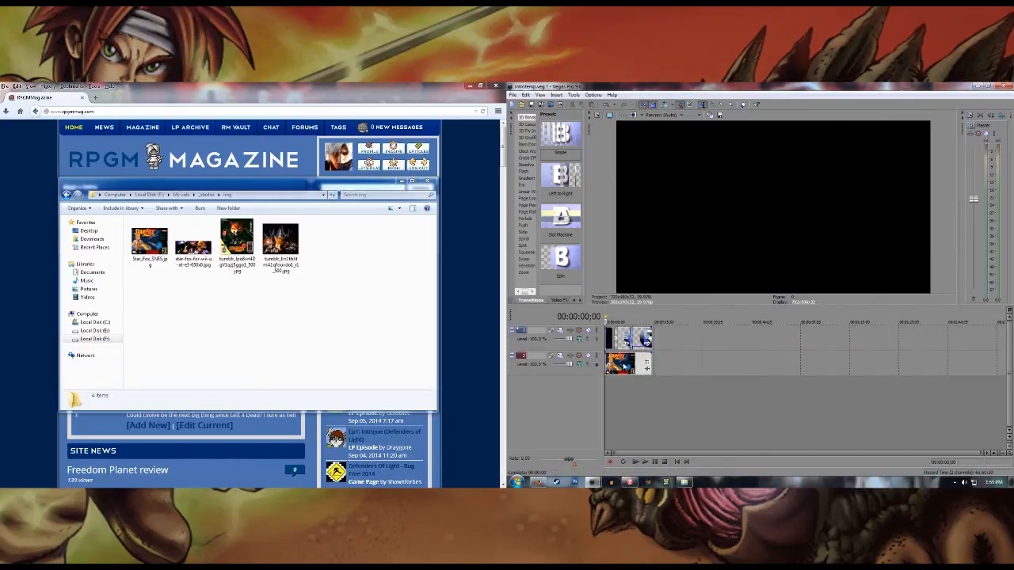
Step: Play and scrub through the intro on the timeline to check the logo animation over the Star Fox image
{"action": "left_click", "coordinate": [619, 393]}
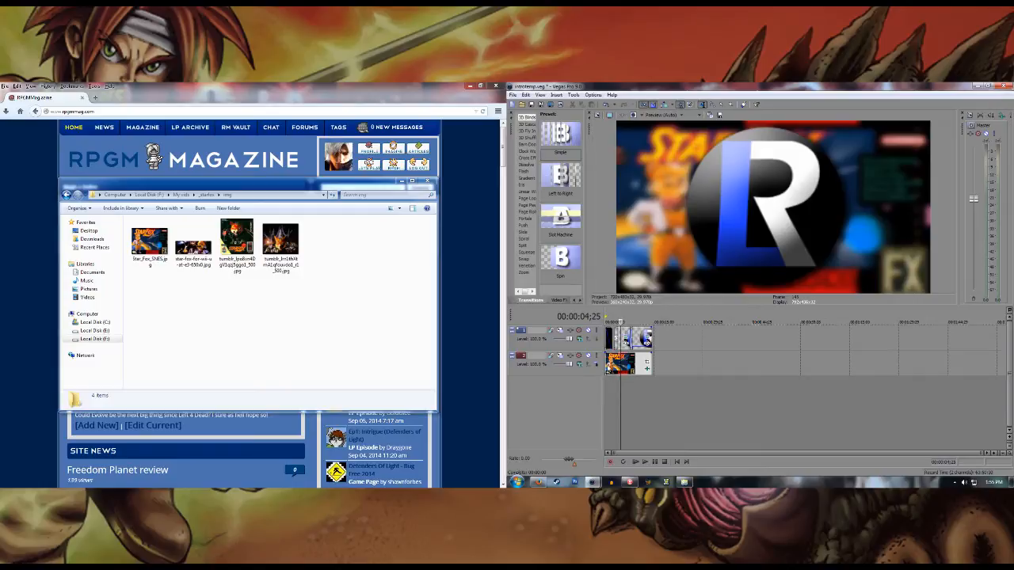
{"action": "left_click", "coordinate": [607, 365]}
{"action": "key", "text": "space"}
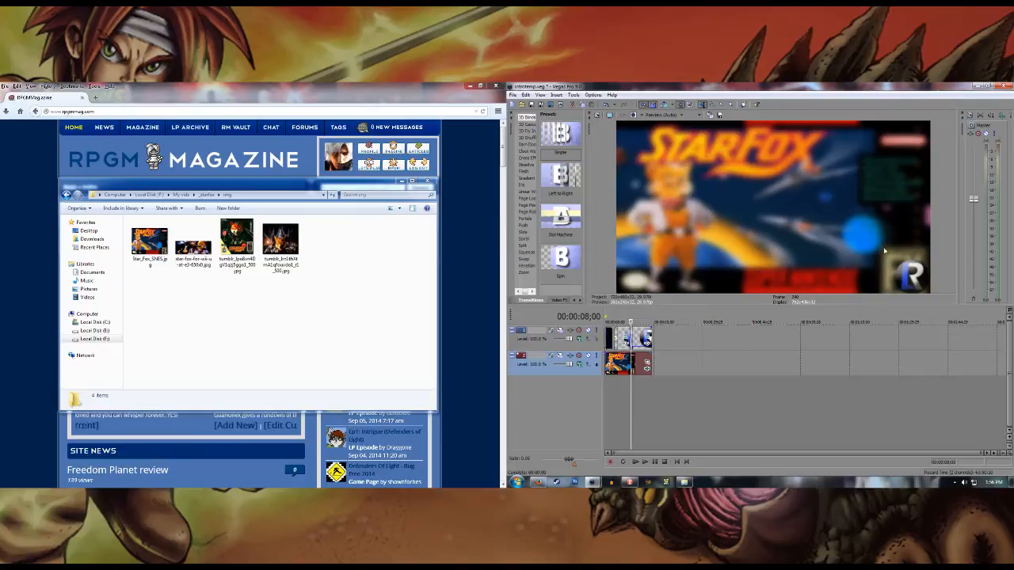
{"action": "left_click", "coordinate": [613, 388]}
{"action": "left_click", "coordinate": [630, 393]}
{"action": "left_click", "coordinate": [615, 397]}
{"action": "left_click", "coordinate": [644, 395]}
{"action": "left_click", "coordinate": [613, 392]}
{"action": "left_click", "coordinate": [663, 392]}
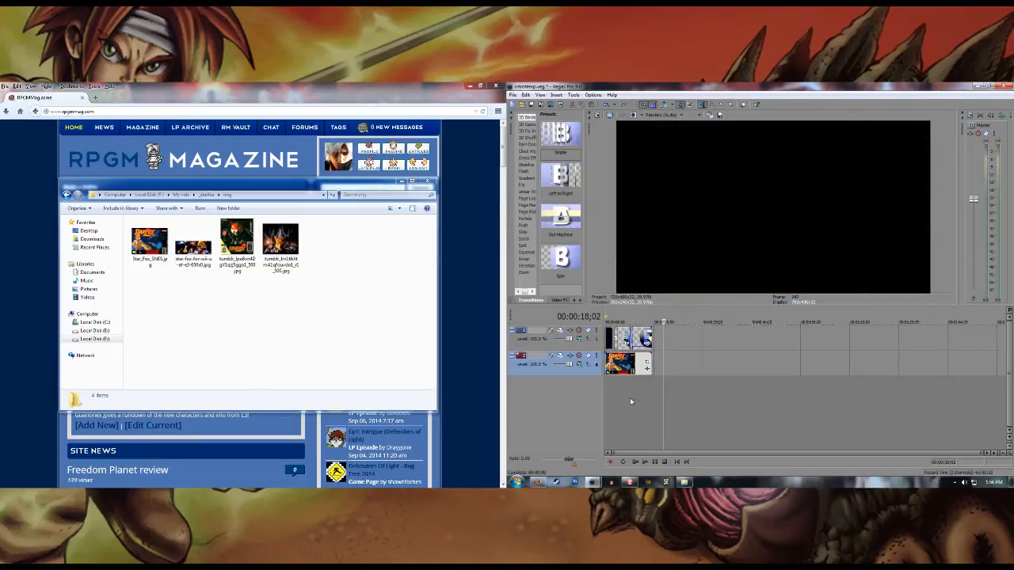
{"action": "left_click", "coordinate": [630, 398]}
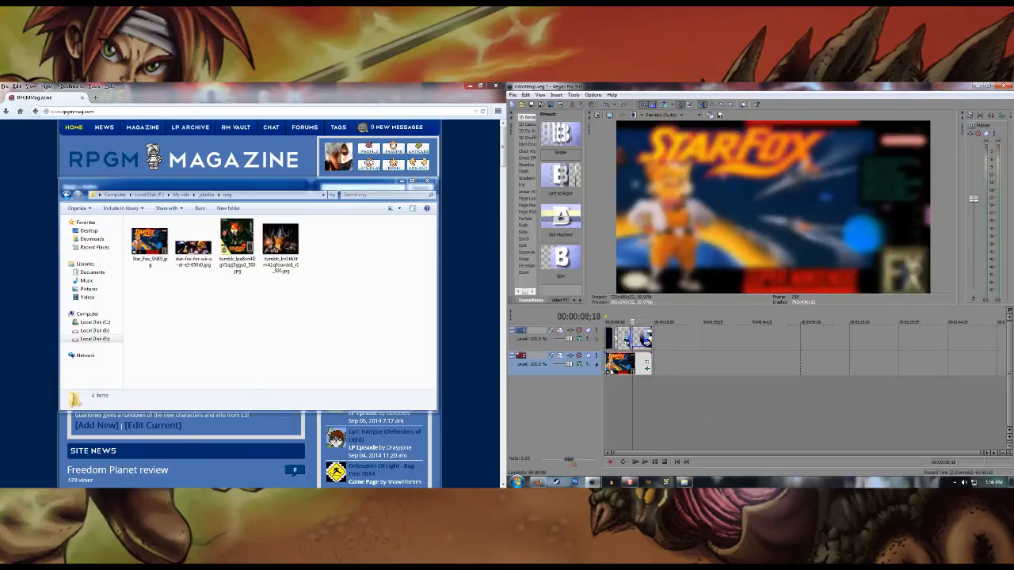
Step: Add starfox1.avi from the RAW LP folder to the start of the timeline, on new tracks below the intro
{"action": "left_click", "coordinate": [67, 194]}
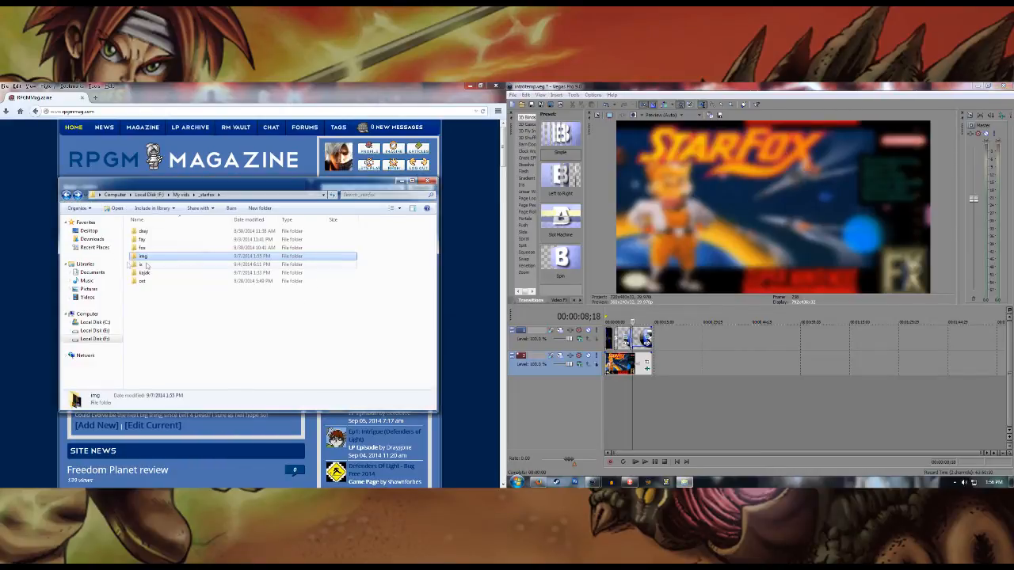
{"action": "left_click", "coordinate": [67, 194]}
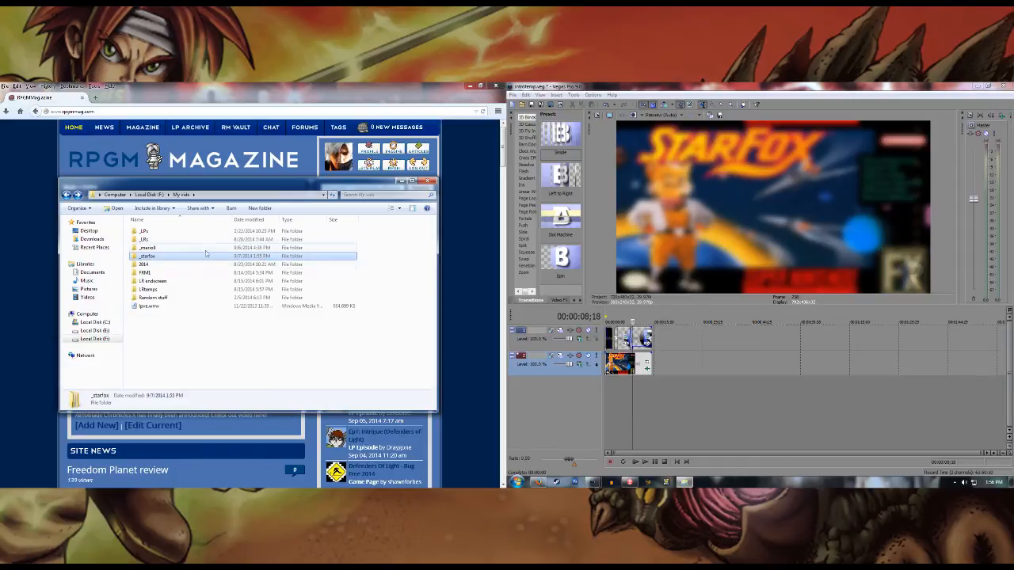
{"action": "key", "text": "BackSpace"}
{"action": "double_click", "coordinate": [165, 247]}
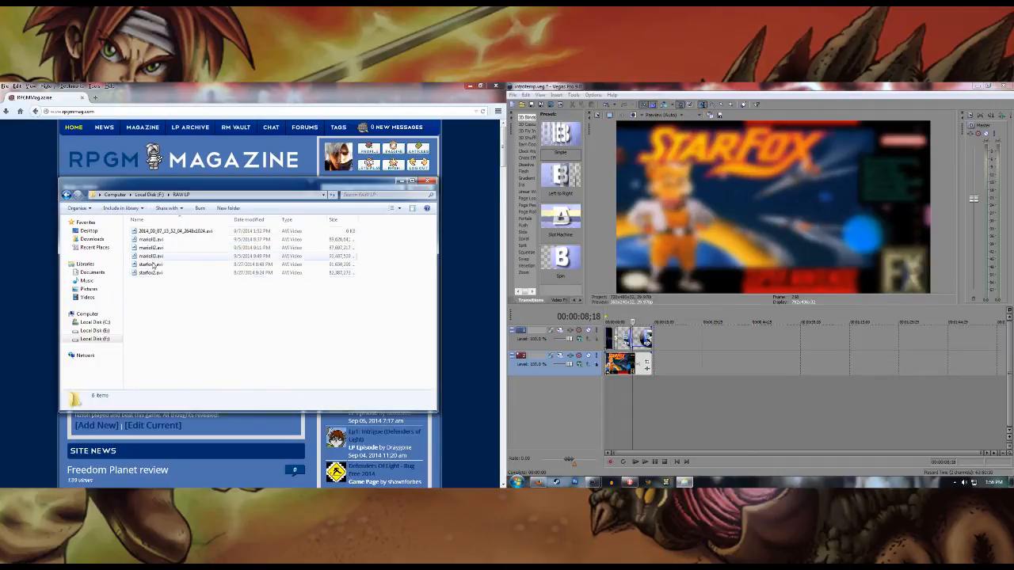
{"action": "left_click", "coordinate": [150, 267]}
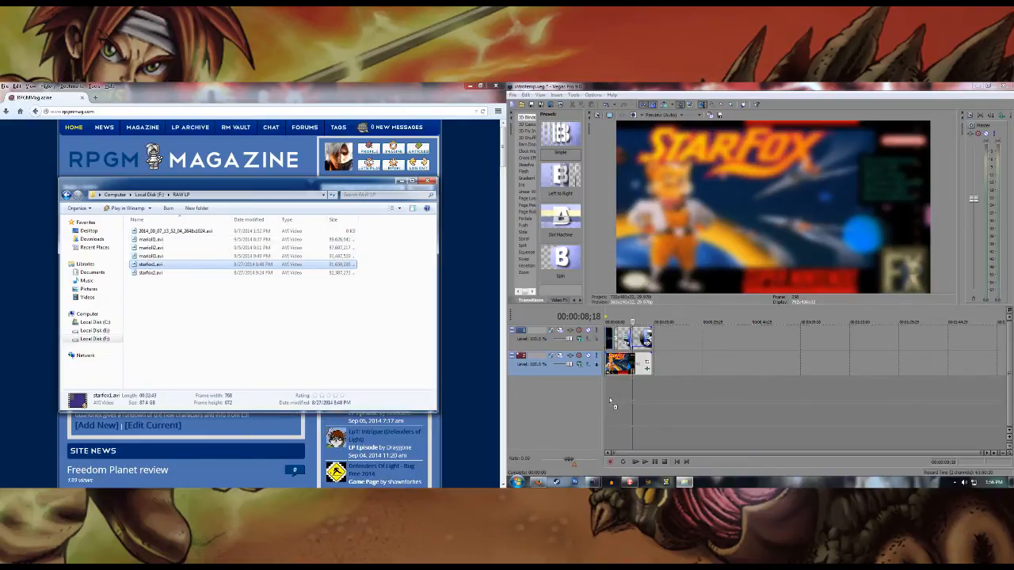
{"action": "left_click_drag", "start_coordinate": [607, 401], "coordinate": [608, 389]}
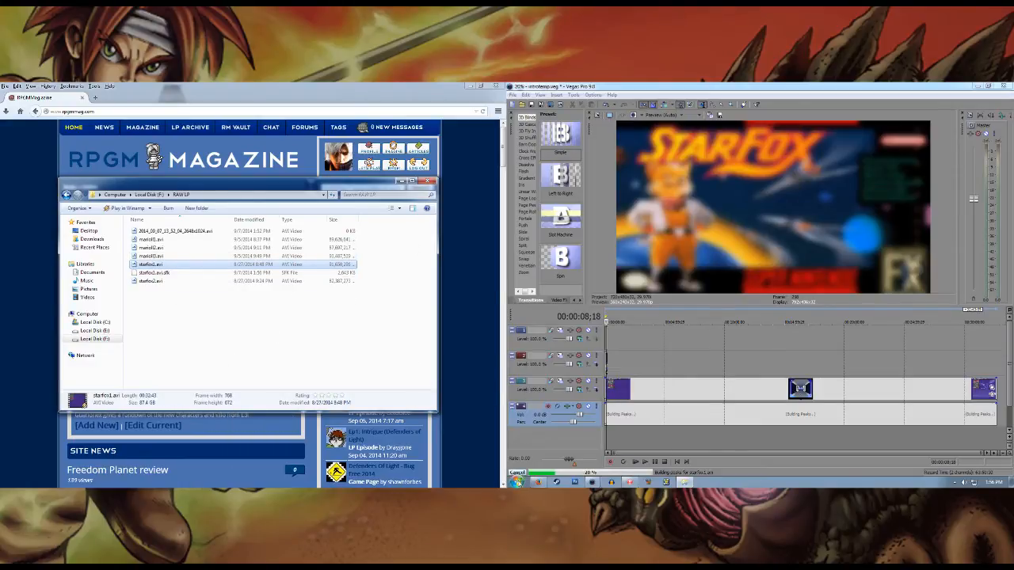
Step: Run hidevegasfiles.bat from the root of Local Disk (F:), and close that folder window
{"action": "key", "text": "super"}
{"action": "left_click", "coordinate": [638, 351]}
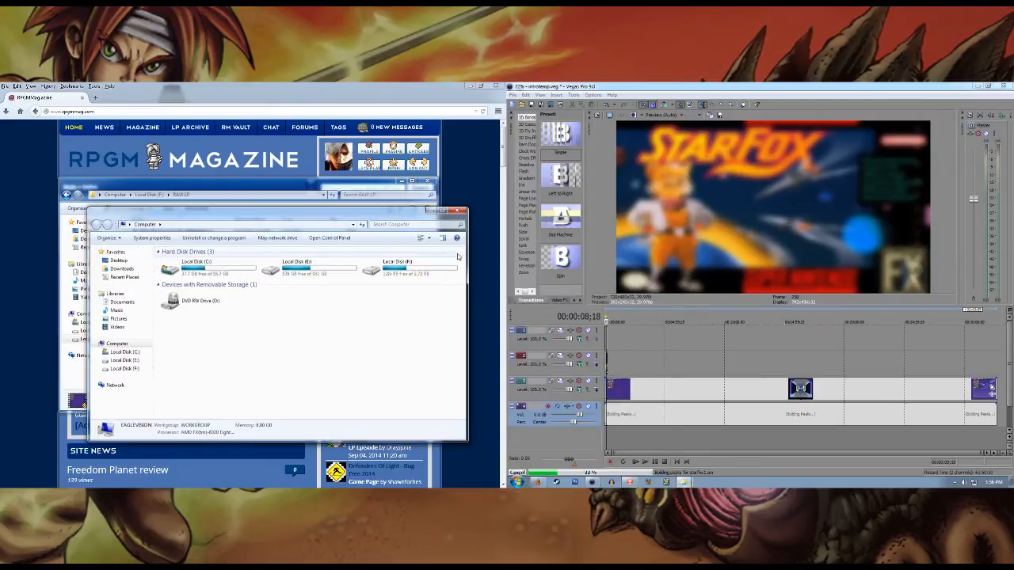
{"action": "double_click", "coordinate": [412, 266]}
{"action": "left_click", "coordinate": [184, 311]}
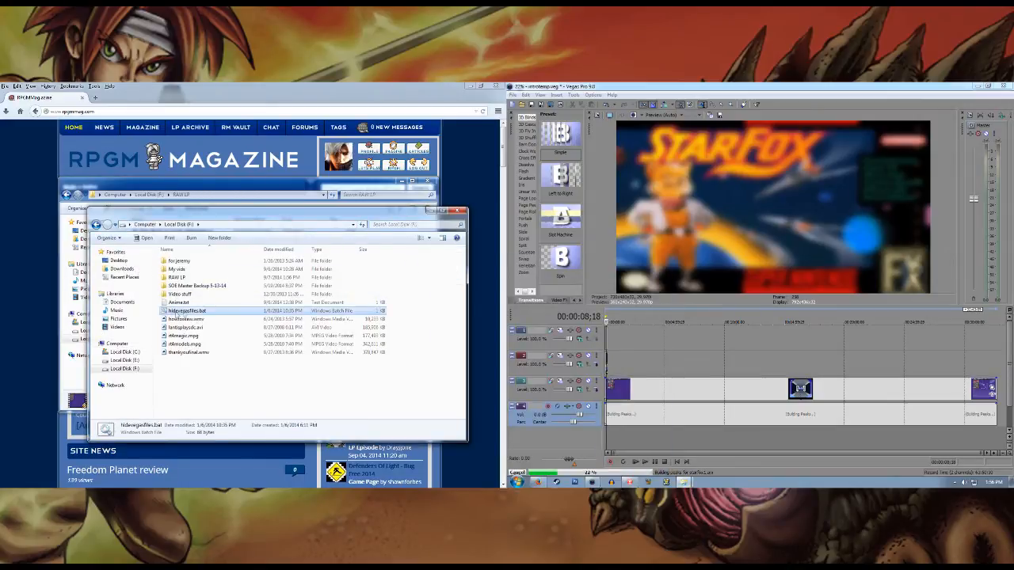
{"action": "double_click", "coordinate": [163, 314]}
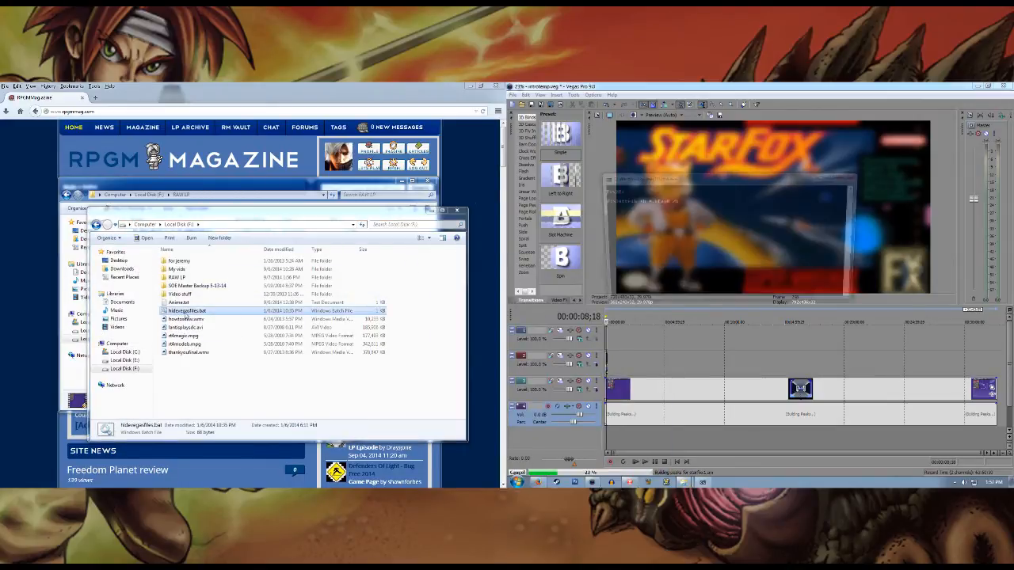
{"action": "left_click", "coordinate": [463, 211]}
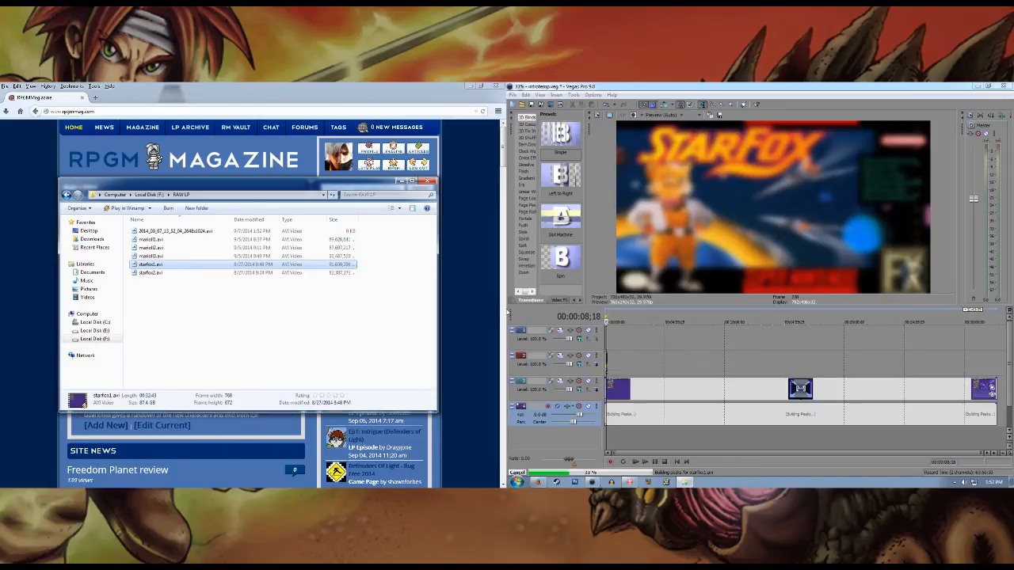
Step: Check the size of the 2014_09_07_13_52_04_2648x1024.avi recording in its file properties
{"action": "left_click", "coordinate": [182, 231]}
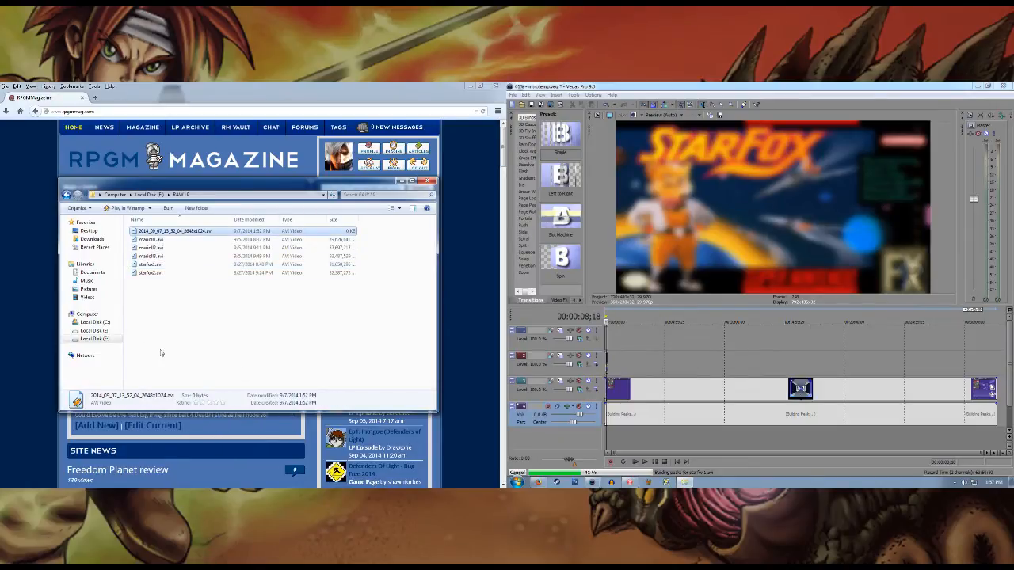
{"action": "right_click", "coordinate": [181, 232]}
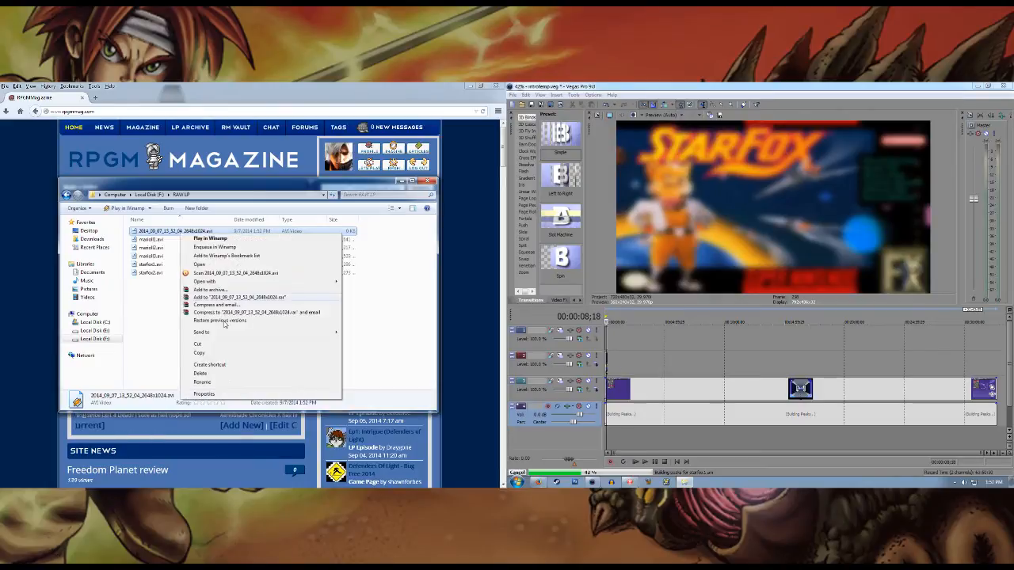
{"action": "left_click", "coordinate": [223, 394]}
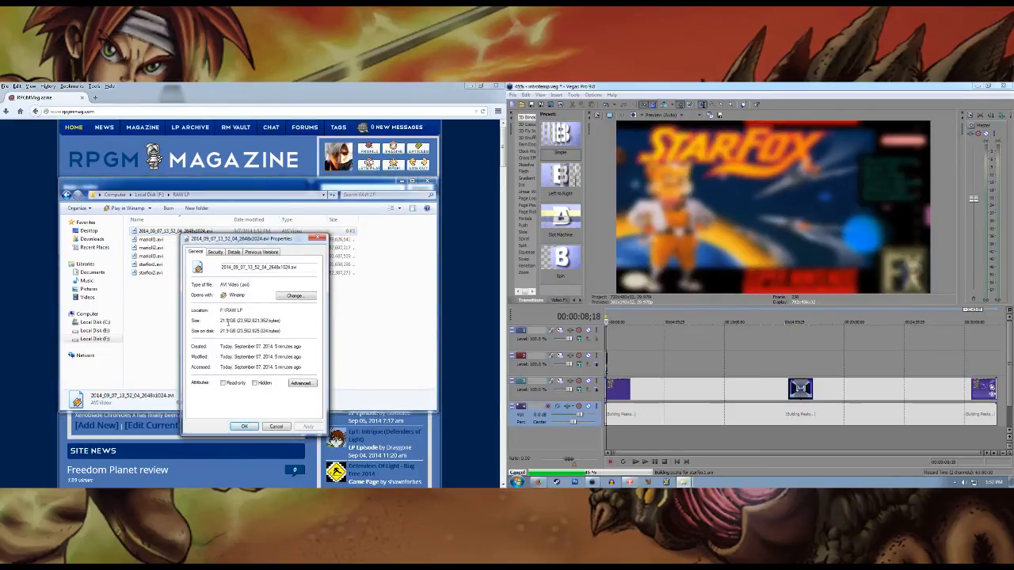
{"action": "left_click", "coordinate": [319, 240]}
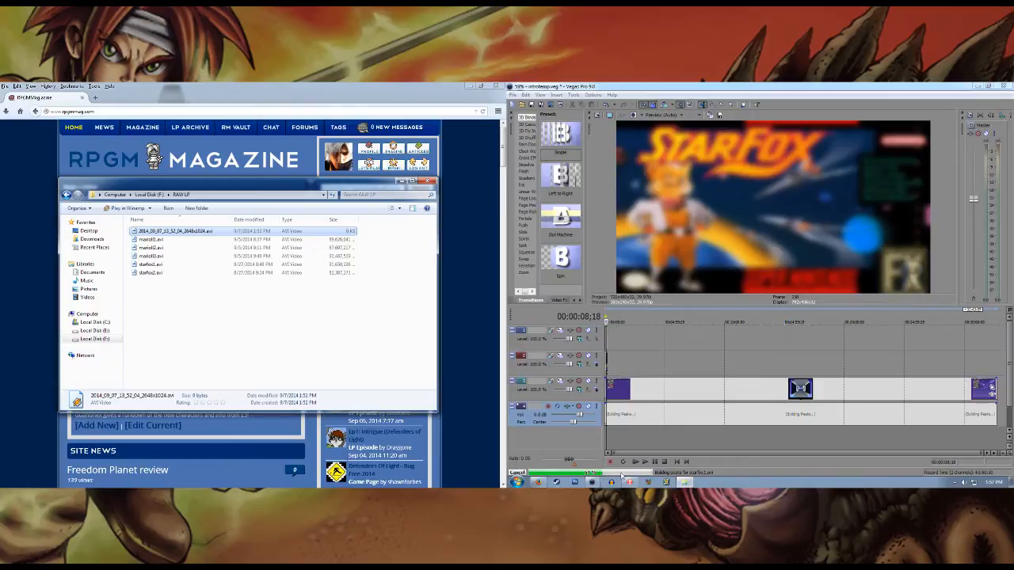
Step: Jump to several points along the timeline to preview the starfox1 gameplay footage
{"action": "left_click", "coordinate": [659, 440]}
{"action": "left_click", "coordinate": [745, 440]}
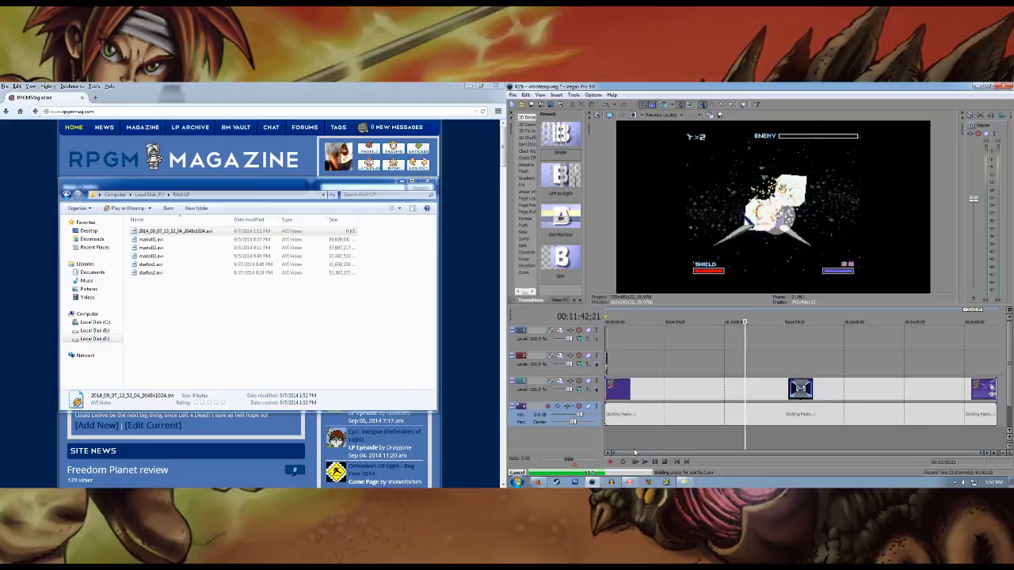
{"action": "left_click", "coordinate": [638, 444]}
{"action": "left_click", "coordinate": [714, 440]}
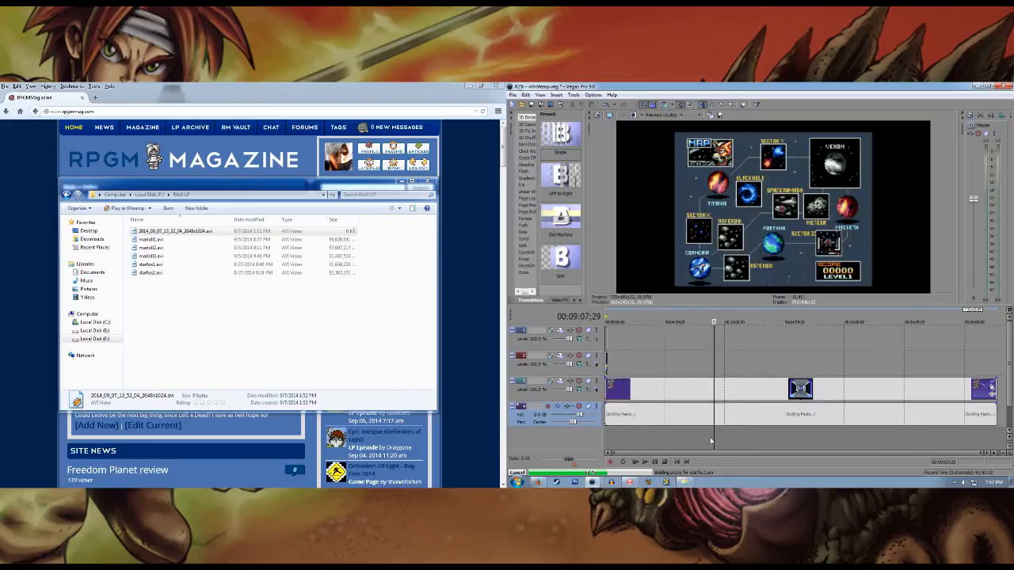
{"action": "left_click", "coordinate": [647, 439]}
{"action": "left_click", "coordinate": [784, 437]}
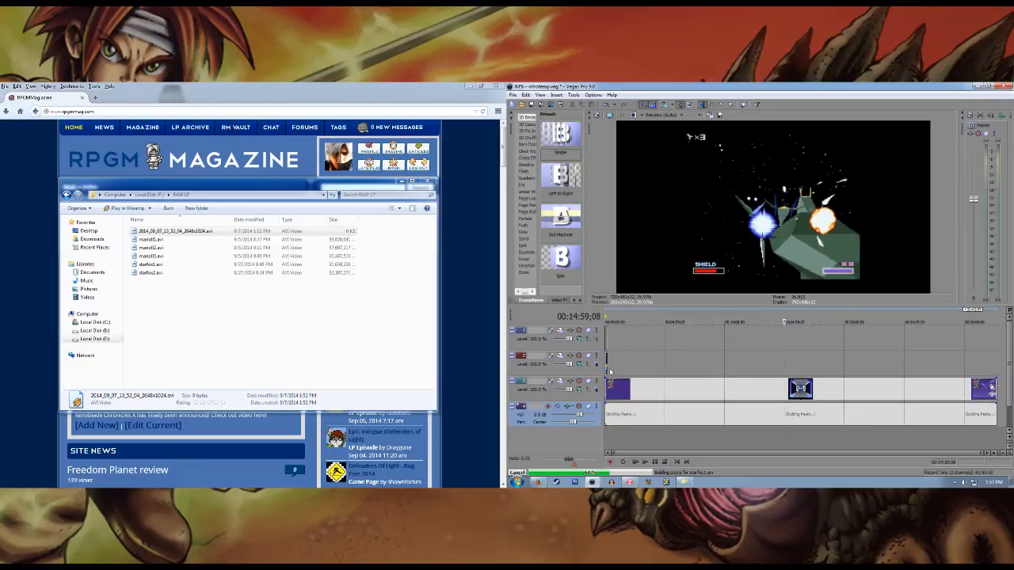
Step: Extend the Star Fox background image and the R logo clips to the full length of the starfox1 footage
{"action": "left_click_drag", "start_coordinate": [607, 367], "coordinate": [996, 367]}
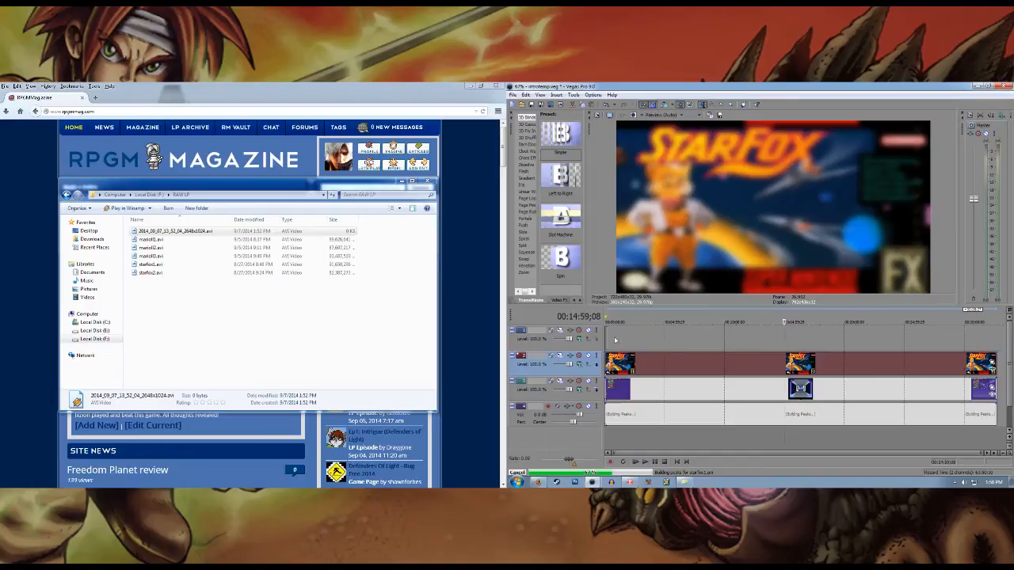
{"action": "left_click_drag", "start_coordinate": [608, 339], "coordinate": [995, 346]}
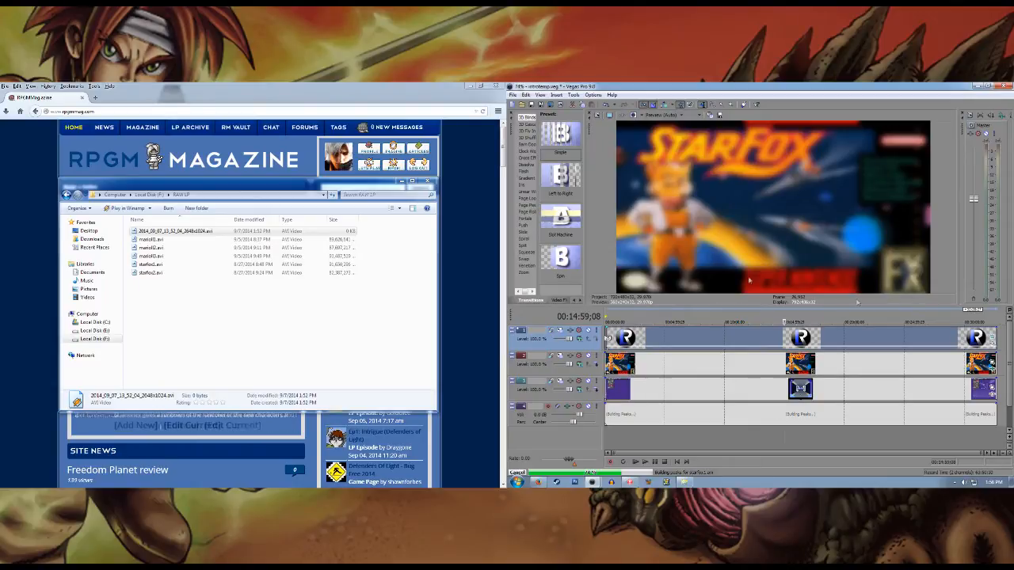
{"action": "mouse_move", "coordinate": [757, 349]}
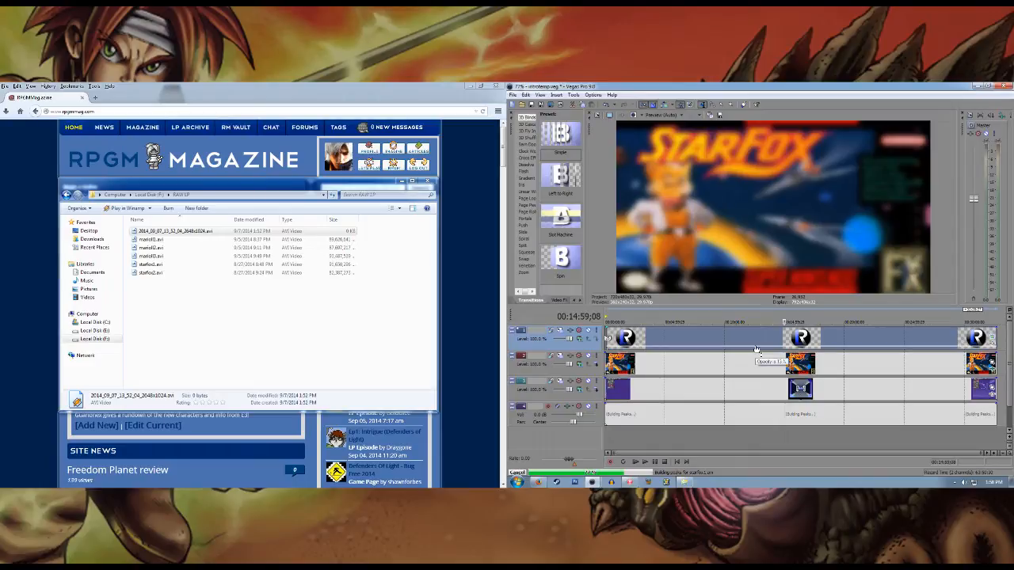
{"action": "left_click_drag", "start_coordinate": [756, 349], "coordinate": [766, 339]}
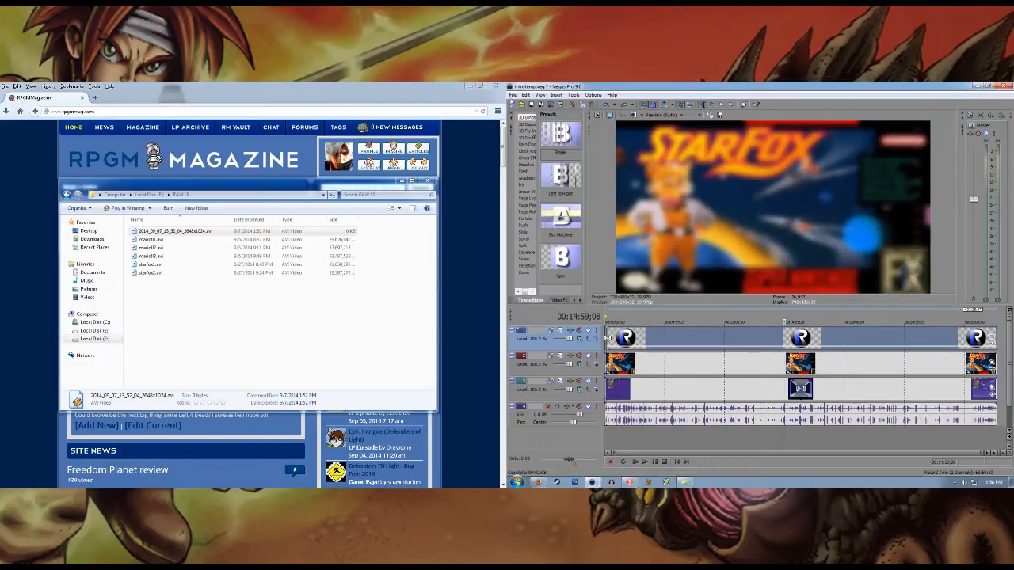
Step: Save the project as starfox1.veg in the _starfox folder inside My vids
{"action": "left_click", "coordinate": [512, 95]}
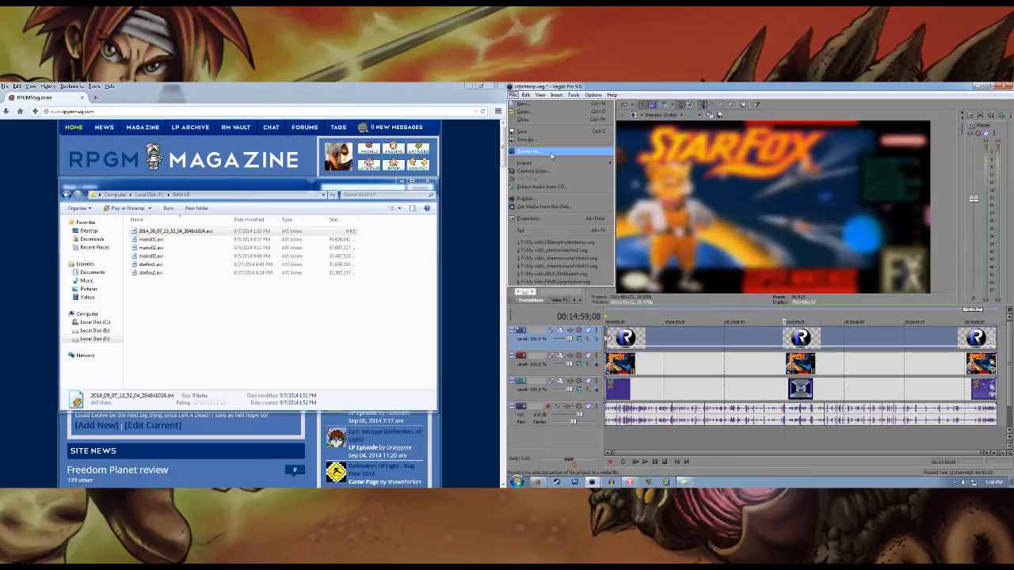
{"action": "left_click", "coordinate": [574, 149]}
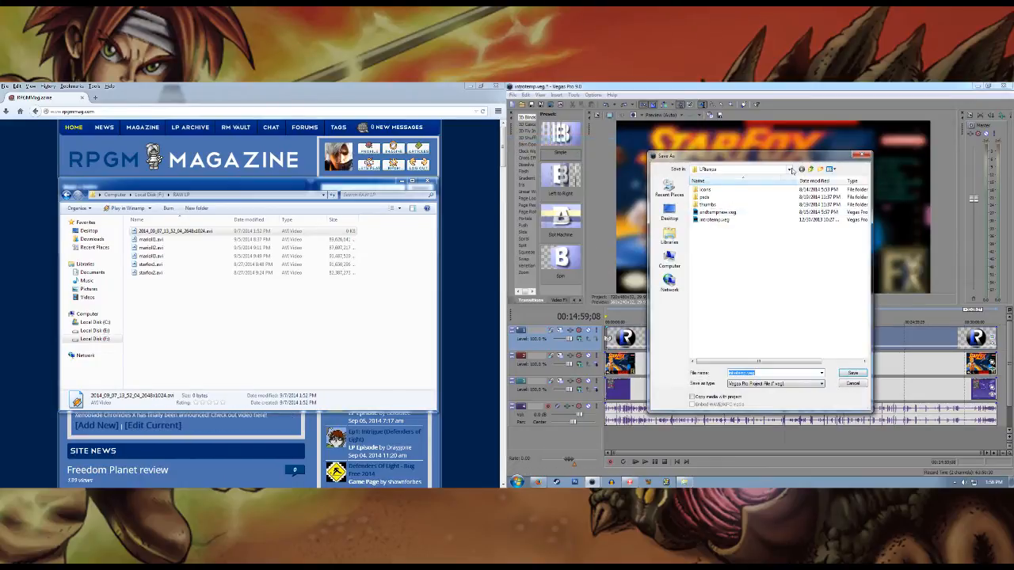
{"action": "left_click", "coordinate": [811, 169]}
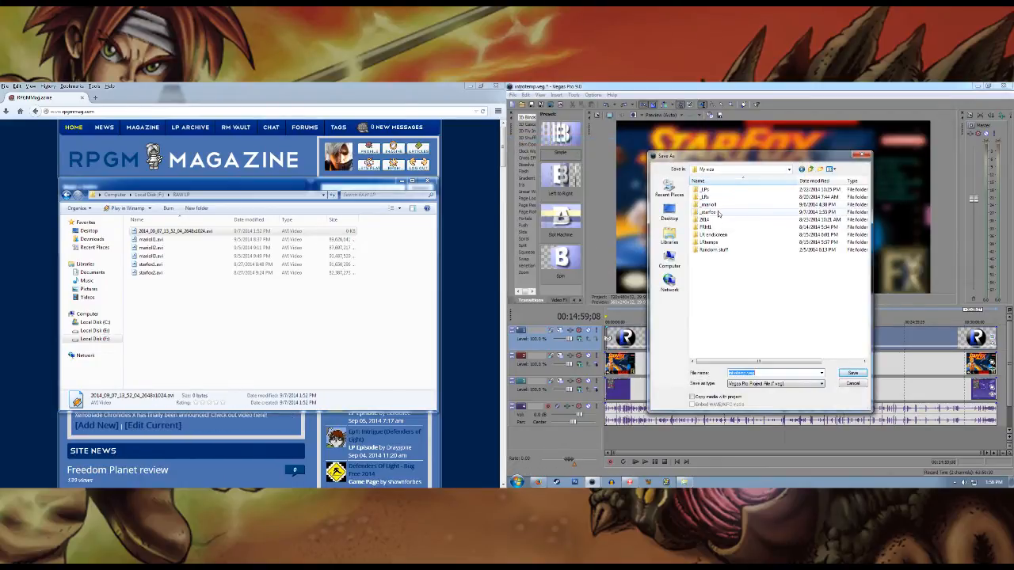
{"action": "double_click", "coordinate": [744, 372]}
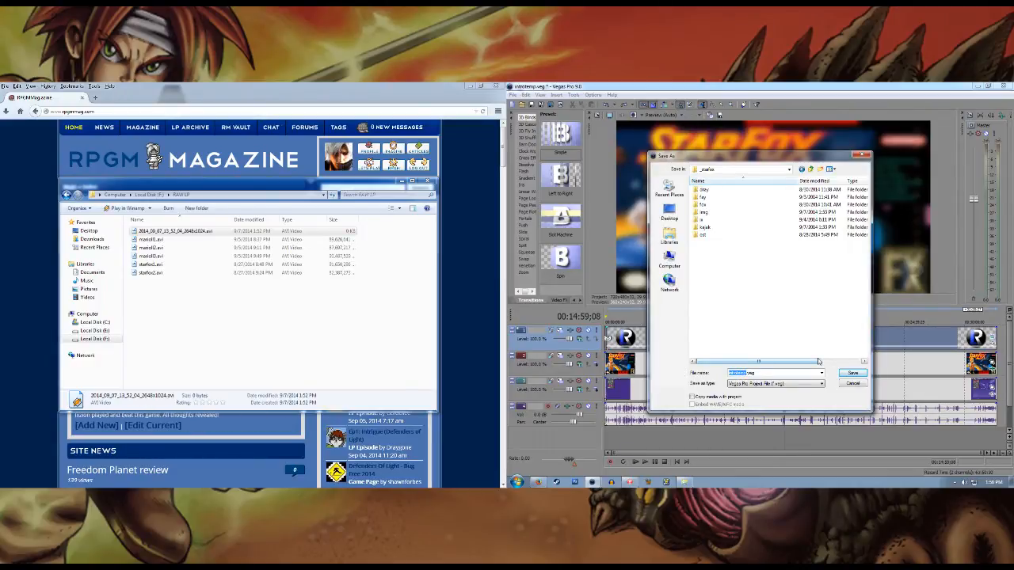
{"action": "type", "text": "starfox1"}
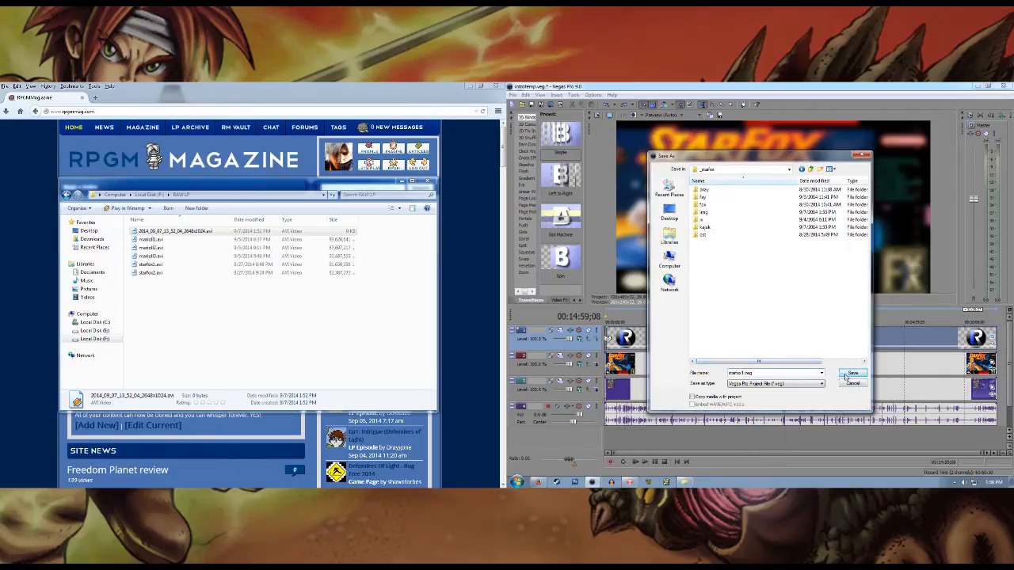
{"action": "left_click", "coordinate": [849, 374]}
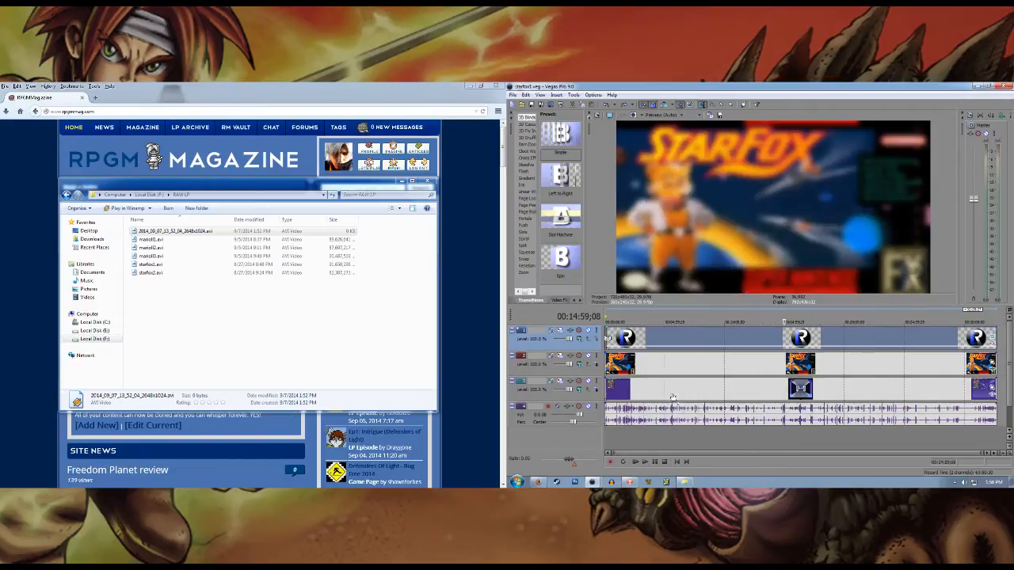
Step: Move the Star Fox background image track below the gameplay video and audio tracks
{"action": "left_click", "coordinate": [732, 421]}
{"action": "left_click", "coordinate": [695, 436]}
{"action": "left_click_drag", "start_coordinate": [559, 374], "coordinate": [556, 414]}
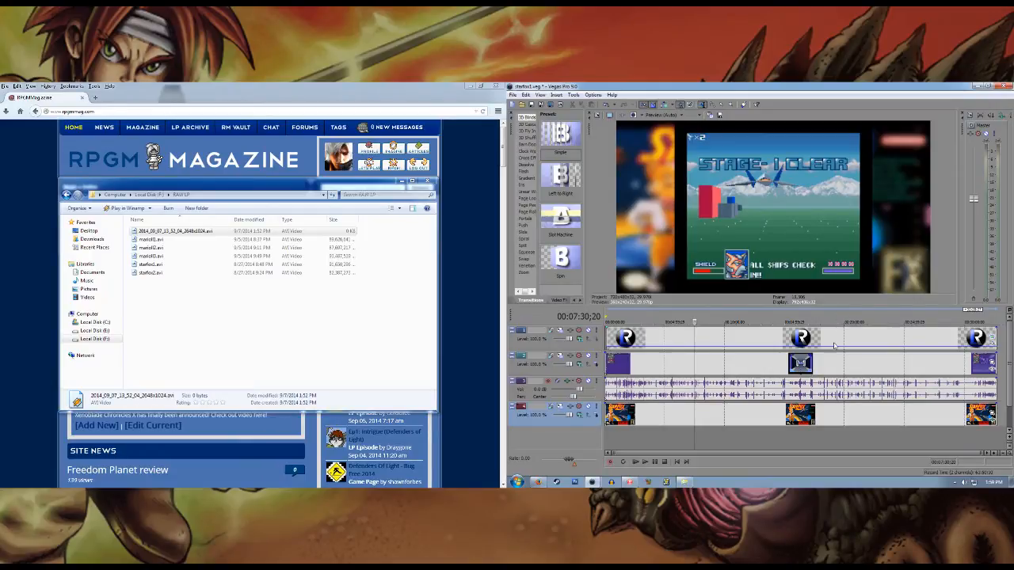
Step: Open the gameplay clip's pan/crop settings, try turning off Maintain aspect ratio and widening the crop frame, and undo those changes
{"action": "left_click", "coordinate": [990, 361]}
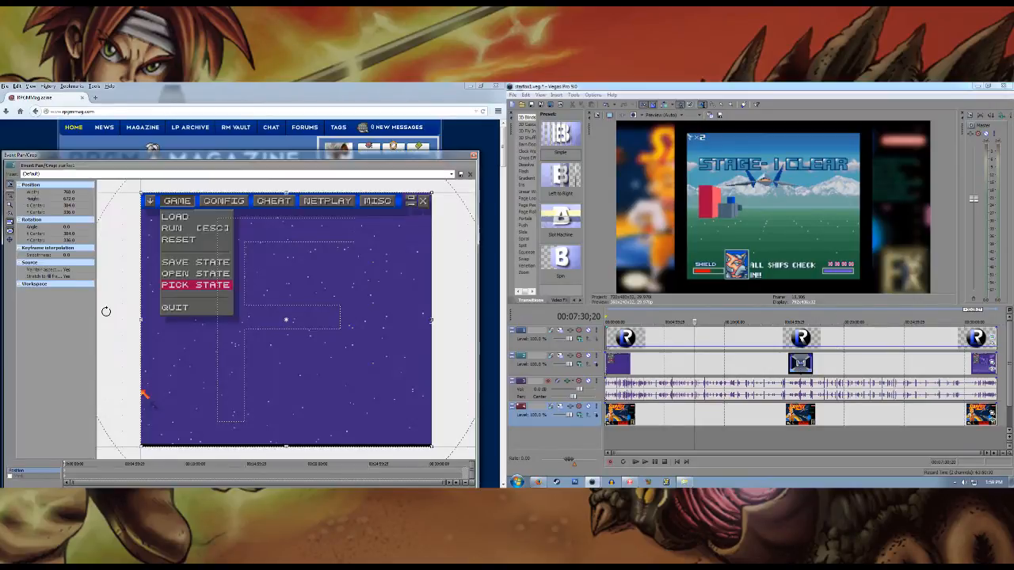
{"action": "left_click", "coordinate": [77, 273]}
{"action": "left_click", "coordinate": [80, 282]}
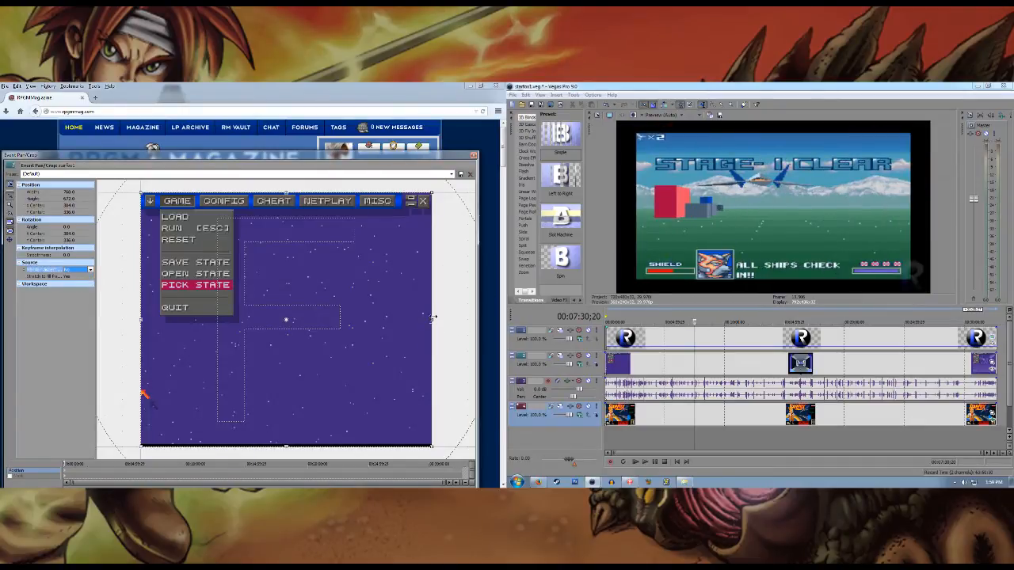
{"action": "left_click_drag", "start_coordinate": [432, 319], "coordinate": [445, 328]}
{"action": "mouse_move", "coordinate": [287, 192]}
{"action": "left_mouse_down"}
{"action": "mouse_move", "coordinate": [286, 207]}
{"action": "mouse_move", "coordinate": [286, 193]}
{"action": "left_mouse_up"}
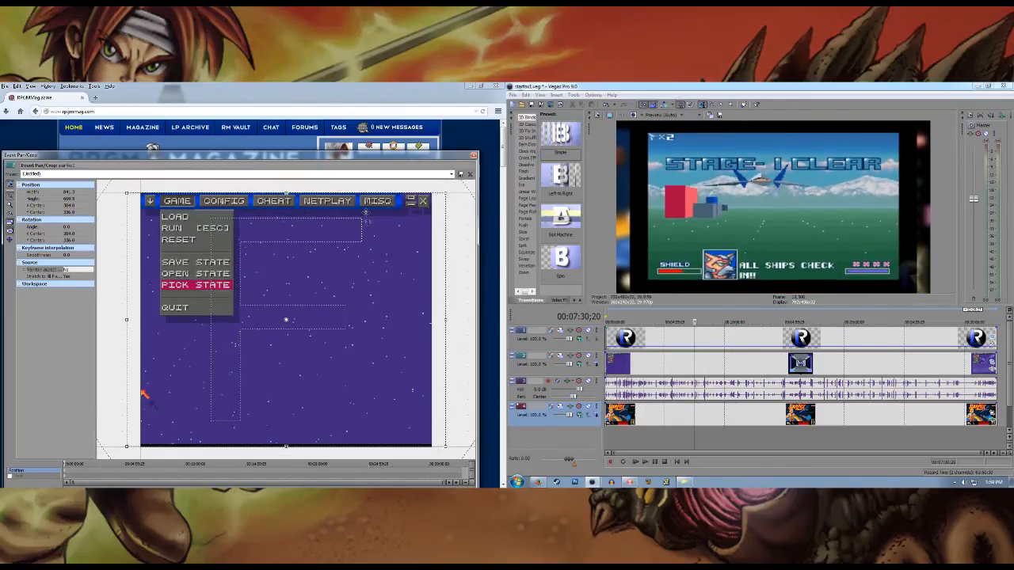
{"action": "key", "text": "ctrl+z"}
{"action": "key", "text": "ctrl+z"}
{"action": "key", "text": "ctrl+z"}
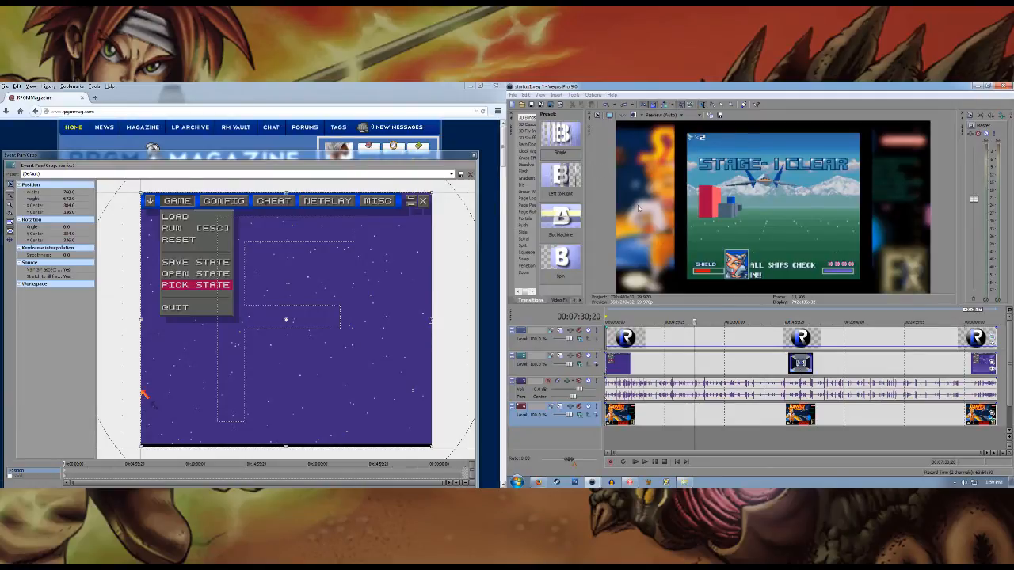
Step: Shrink the gameplay clip over the background with the saved pan/crop preset of about 1,688 by 1,477, and close the settings
{"action": "left_click", "coordinate": [452, 174]}
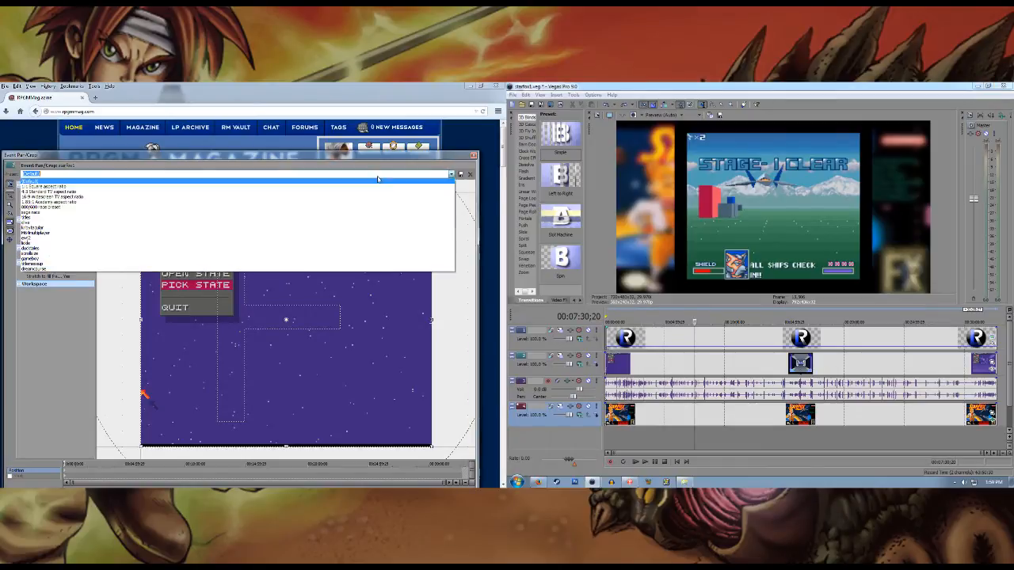
{"action": "left_click", "coordinate": [80, 265]}
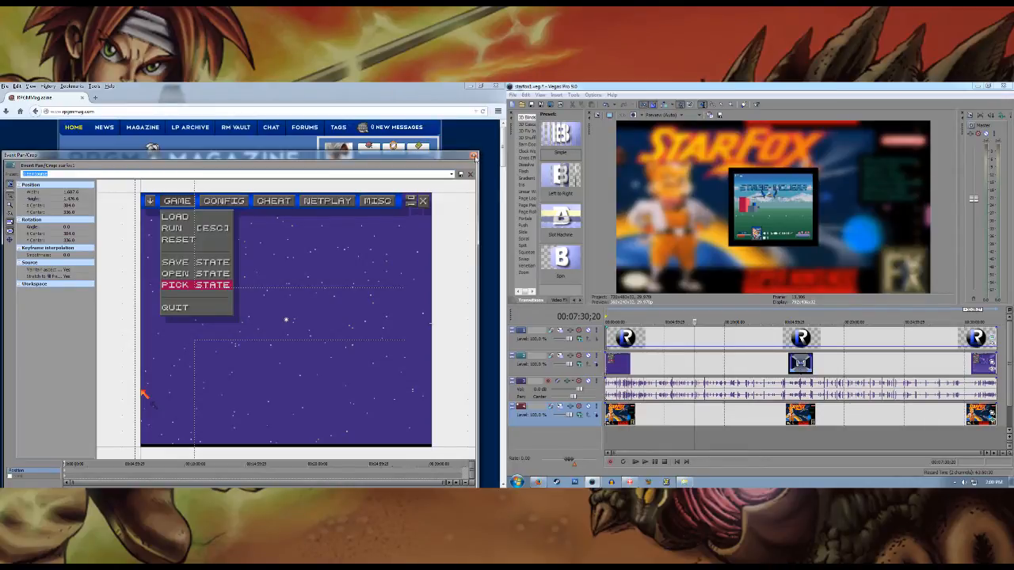
{"action": "left_click", "coordinate": [473, 155]}
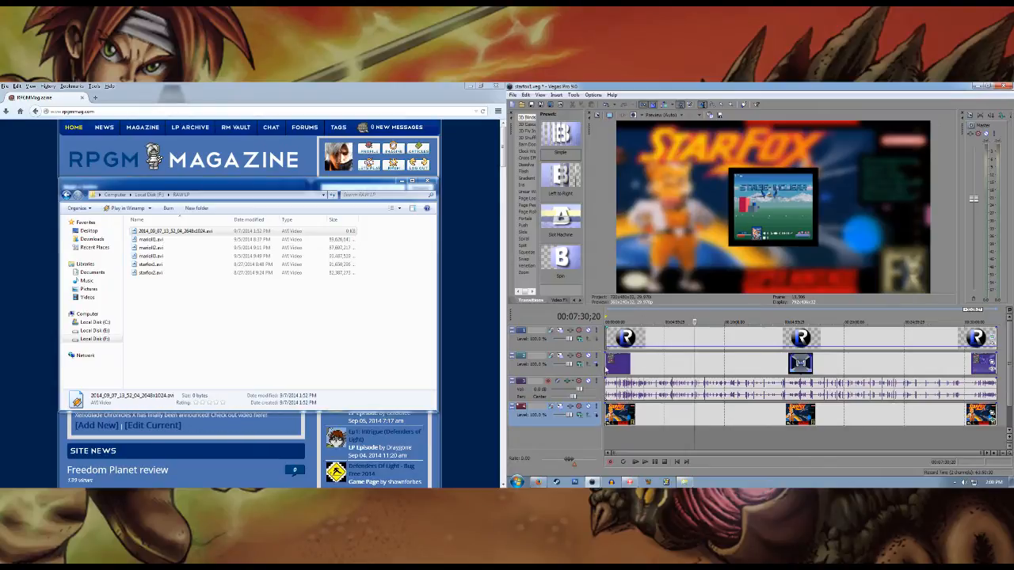
Step: Open track motion for the gameplay track, try repositioning the picture freehand, and undo the move
{"action": "left_click", "coordinate": [561, 356]}
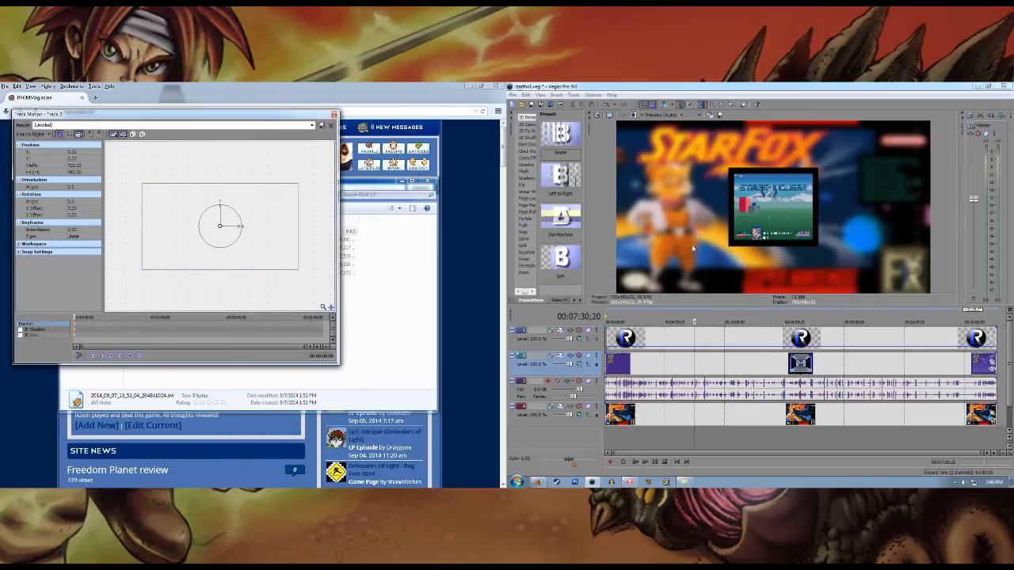
{"action": "left_click_drag", "start_coordinate": [272, 248], "coordinate": [287, 218]}
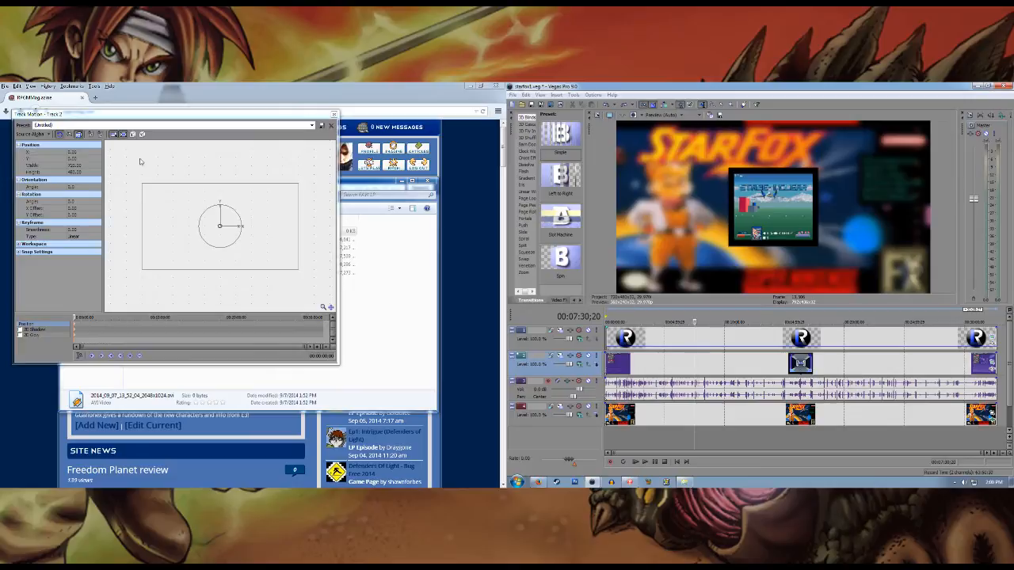
{"action": "left_click_drag", "start_coordinate": [251, 207], "coordinate": [242, 213]}
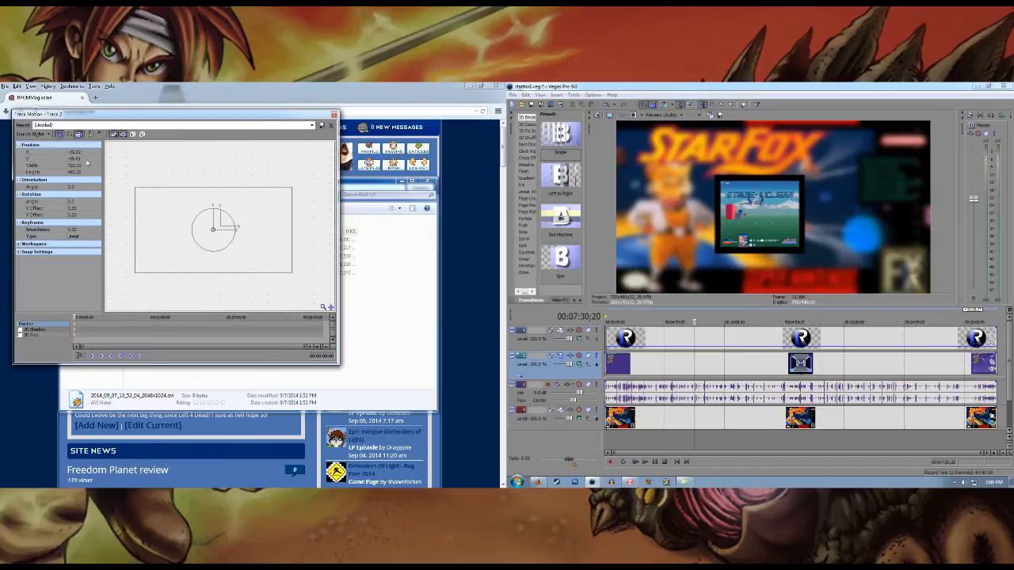
{"action": "key", "text": "ctrl+z"}
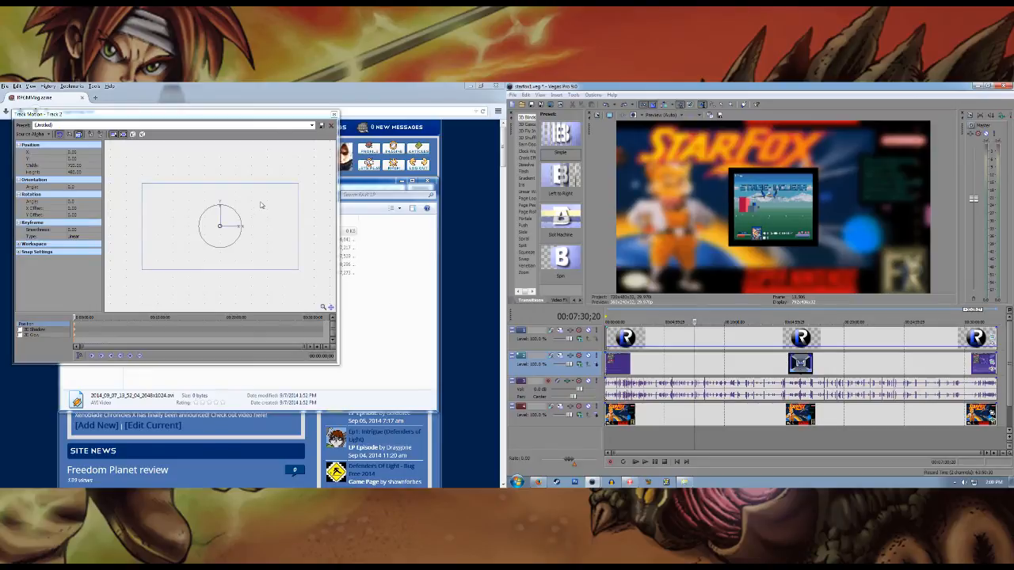
Step: Nudge the gameplay picture straight up in track motion to a Y position of about 118
{"action": "key", "text": "Up"}
{"action": "key", "text": "Up"}
{"action": "key", "text": "Up"}
{"action": "key", "text": "Up"}
{"action": "key", "text": "Up"}
{"action": "key", "text": "Up"}
{"action": "key", "text": "Up"}
{"action": "key", "text": "Up"}
{"action": "key", "text": "Up"}
{"action": "key", "text": "Up"}
{"action": "key", "text": "Up"}
{"action": "key", "text": "Up"}
{"action": "key", "text": "Up"}
{"action": "key", "text": "Up"}
{"action": "key", "text": "Up"}
{"action": "key", "text": "Up"}
{"action": "key", "text": "Up"}
{"action": "key", "text": "Up"}
{"action": "key", "text": "Up"}
{"action": "key", "text": "Up"}
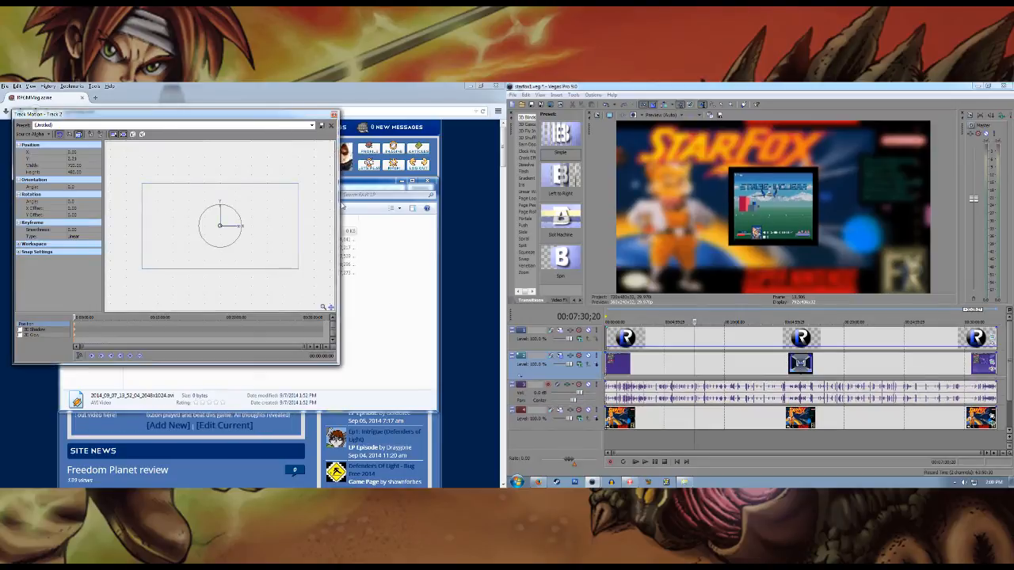
{"action": "key", "text": "Up"}
{"action": "key", "text": "Up"}
{"action": "key", "text": "Up"}
{"action": "key", "text": "Up"}
{"action": "key", "text": "Up"}
{"action": "key", "text": "Up"}
{"action": "key", "text": "Up"}
{"action": "key", "text": "Up"}
{"action": "key", "text": "Up"}
{"action": "key", "text": "Up"}
{"action": "key", "text": "Up"}
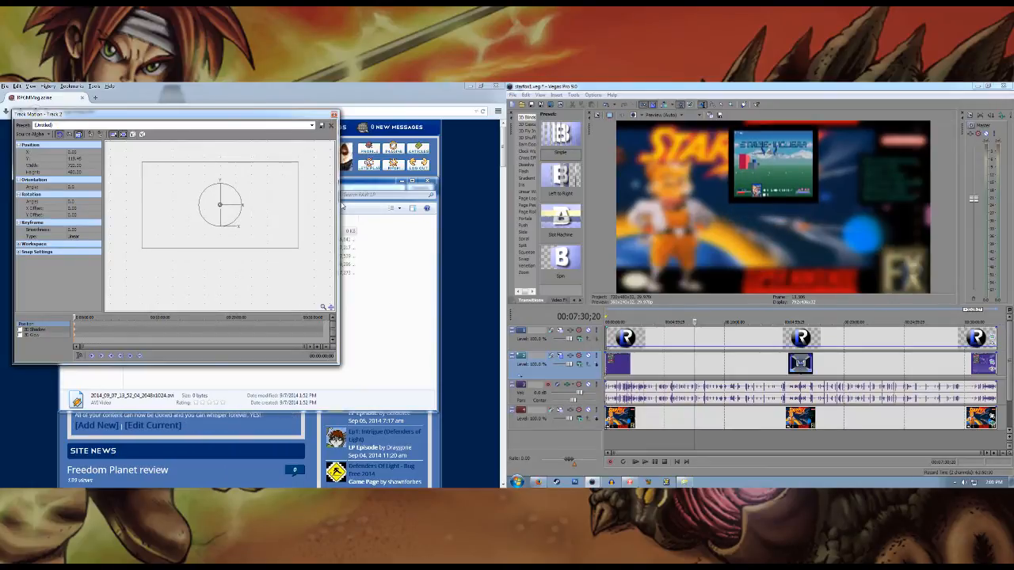
Step: Nudge the gameplay picture straight left in track motion to an X position of about -218
{"action": "key", "text": "Left"}
{"action": "key", "text": "Left"}
{"action": "key", "text": "Left"}
{"action": "key", "text": "Left"}
{"action": "key", "text": "Left"}
{"action": "key", "text": "Left"}
{"action": "key", "text": "Left"}
{"action": "key", "text": "Left"}
{"action": "key", "text": "Left"}
{"action": "key", "text": "Left"}
{"action": "key", "text": "Left"}
{"action": "key", "text": "Left"}
{"action": "key", "text": "Left"}
{"action": "key", "text": "Left"}
{"action": "key", "text": "Left"}
{"action": "key", "text": "Left"}
{"action": "key", "text": "Left"}
{"action": "key", "text": "Left"}
{"action": "key", "text": "Left"}
{"action": "key", "text": "Left"}
{"action": "key", "text": "Left"}
{"action": "key", "text": "Left"}
{"action": "key", "text": "Left"}
{"action": "key", "text": "Left"}
{"action": "key", "text": "Left"}
{"action": "key", "text": "Left"}
{"action": "key", "text": "Left"}
{"action": "key", "text": "Left"}
{"action": "key", "text": "Left"}
{"action": "key", "text": "Left"}
{"action": "key", "text": "Left"}
{"action": "key", "text": "Left"}
{"action": "key", "text": "Left"}
{"action": "key", "text": "Left"}
{"action": "key", "text": "Left"}
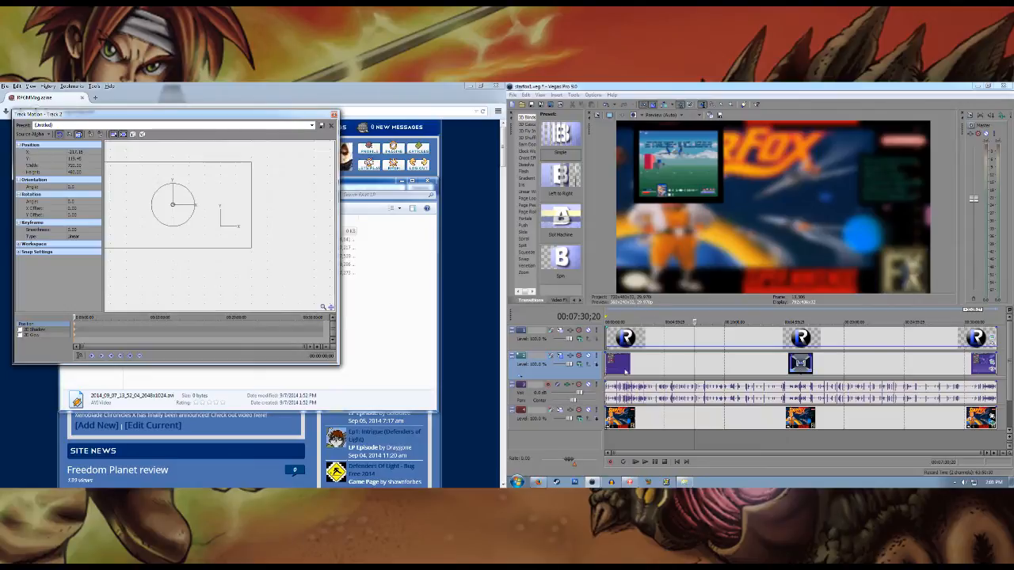
Step: Check the repositioned gameplay picture at several points along the timeline, and close its track motion settings
{"action": "left_click", "coordinate": [633, 386]}
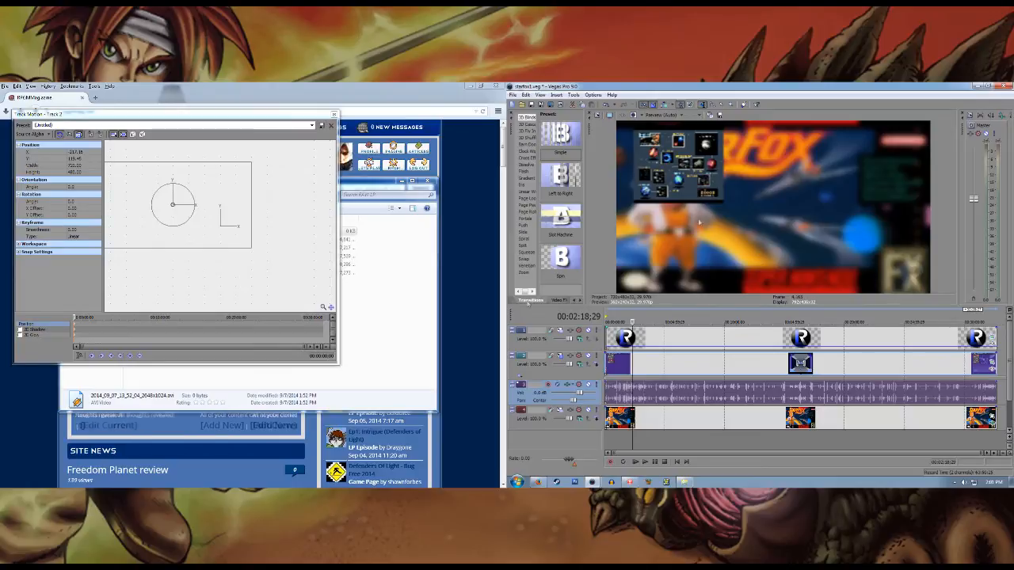
{"action": "left_click", "coordinate": [619, 366]}
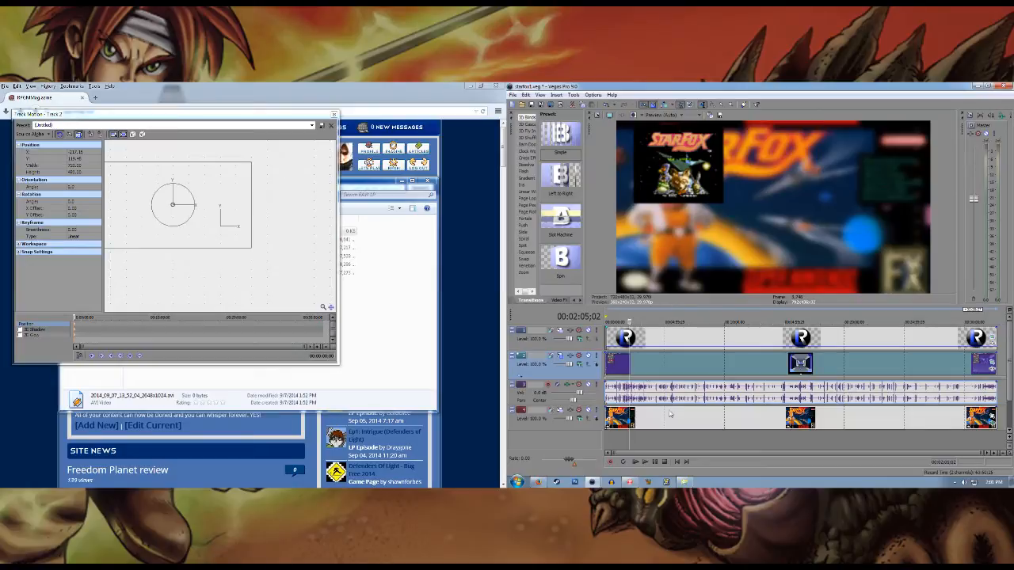
{"action": "left_click", "coordinate": [681, 363]}
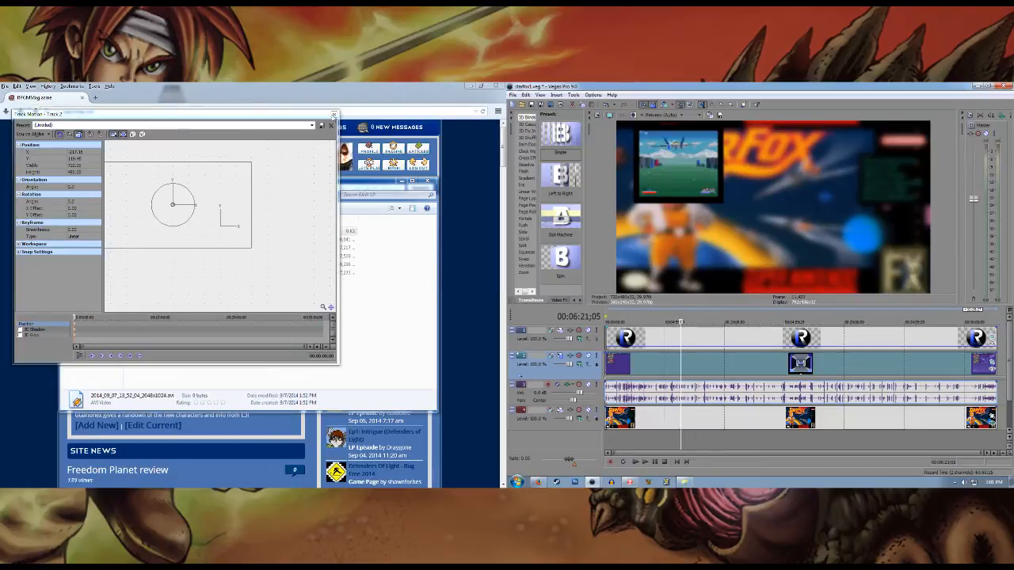
{"action": "left_click", "coordinate": [333, 114]}
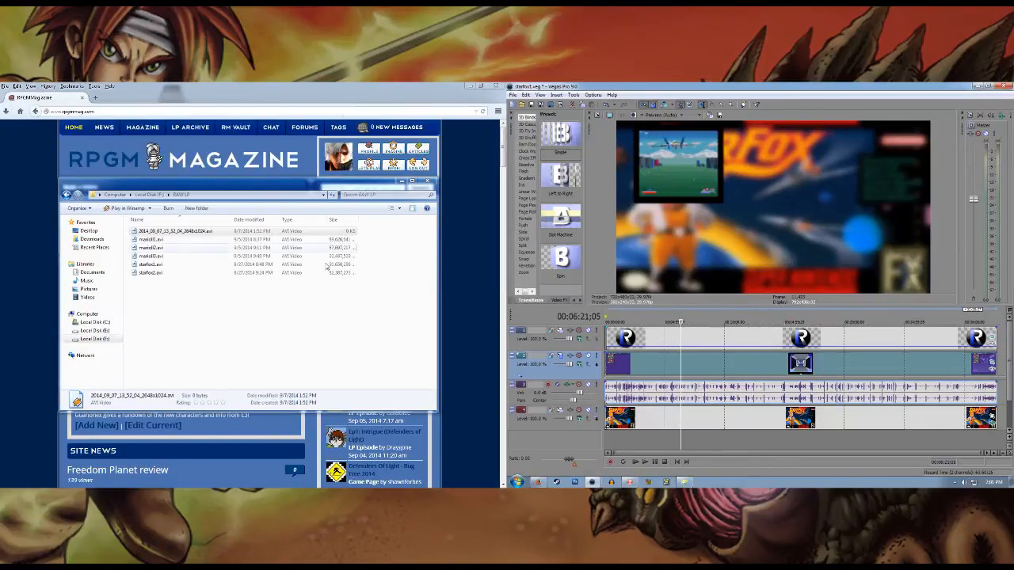
Step: Browse to the ix folder inside My vids, _starfox, and add Star Fox Ix - Part 1.mp4 on new tracks at the timeline start
{"action": "left_click", "coordinate": [150, 195]}
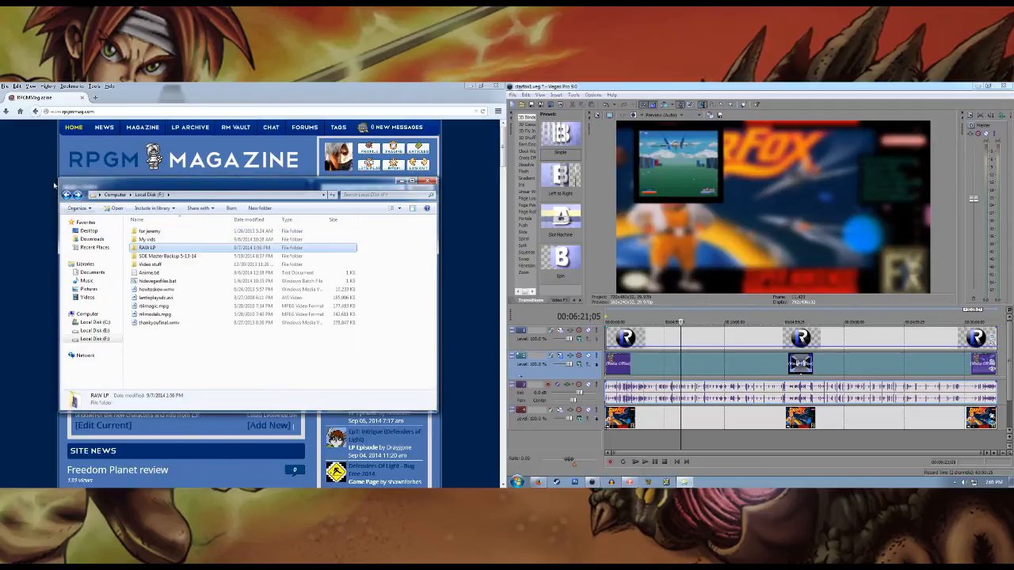
{"action": "left_click", "coordinate": [67, 195]}
{"action": "double_click", "coordinate": [372, 238]}
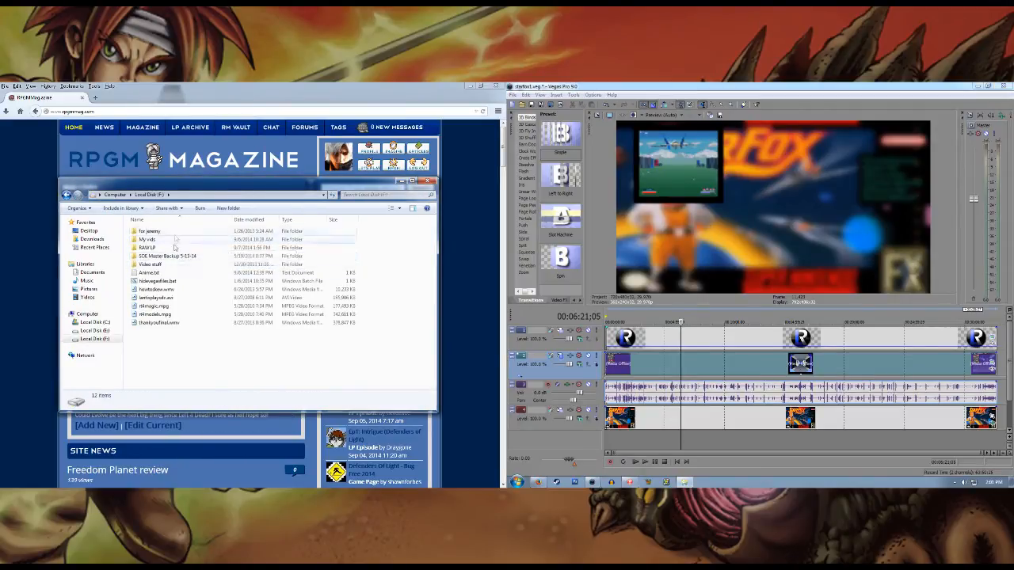
{"action": "double_click", "coordinate": [176, 241]}
{"action": "double_click", "coordinate": [168, 256]}
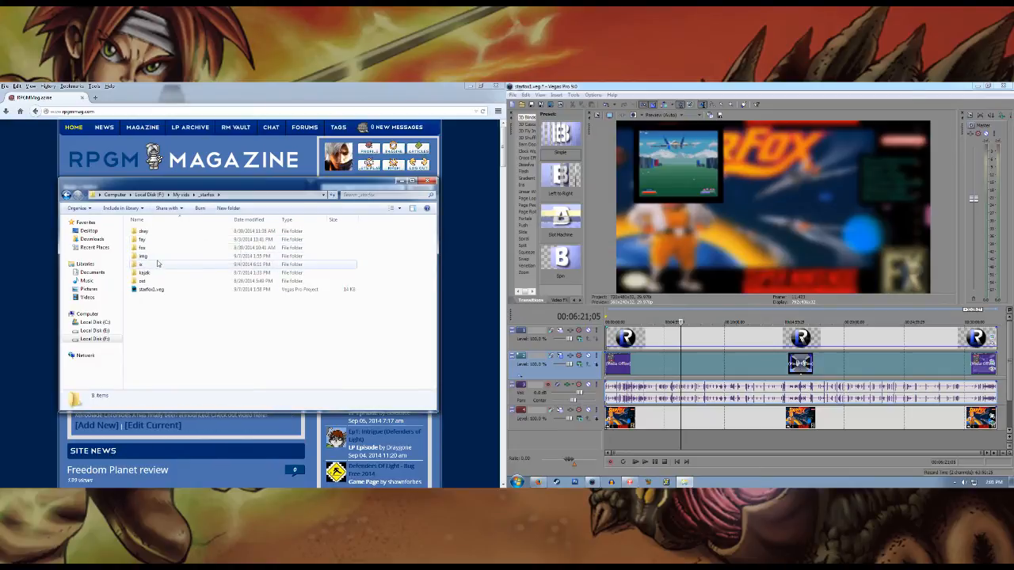
{"action": "double_click", "coordinate": [157, 264]}
{"action": "left_click", "coordinate": [183, 230]}
{"action": "left_click_drag", "start_coordinate": [183, 231], "coordinate": [610, 439]}
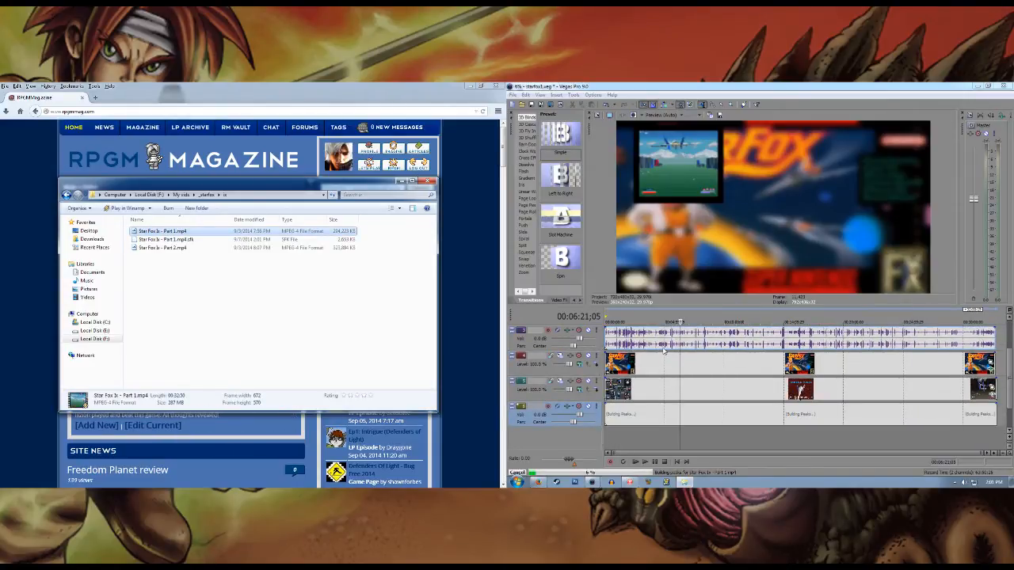
Step: Move the background track below the newly added Star Fox Ix recording's tracks, and save the project
{"action": "left_click_drag", "start_coordinate": [554, 371], "coordinate": [536, 425]}
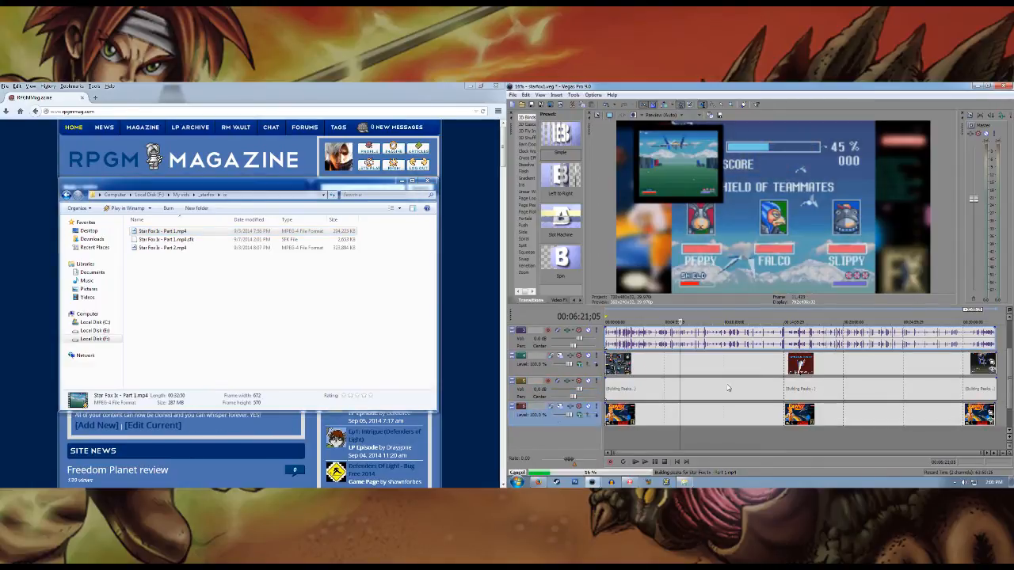
{"action": "left_click", "coordinate": [512, 94]}
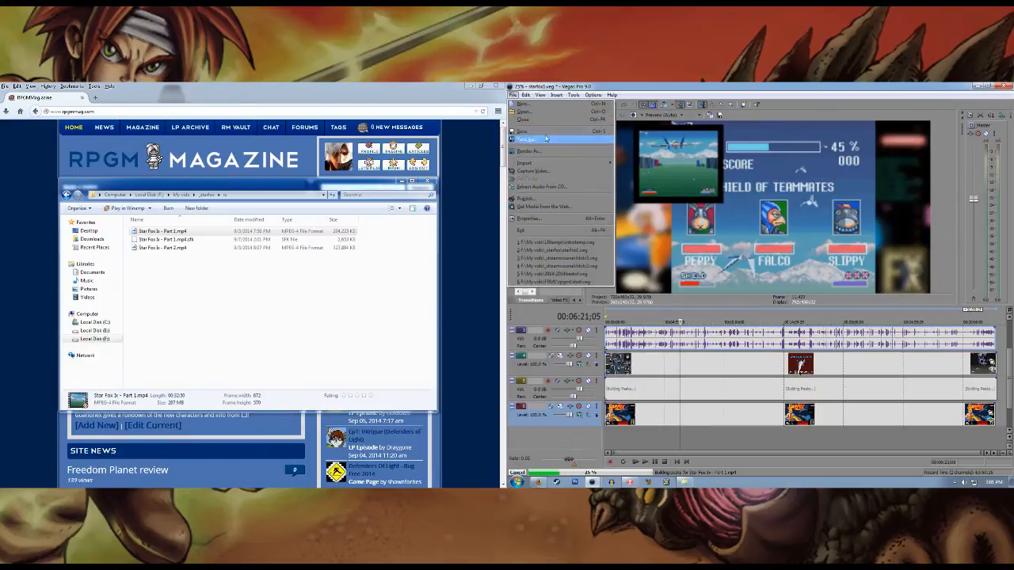
{"action": "left_click", "coordinate": [546, 132]}
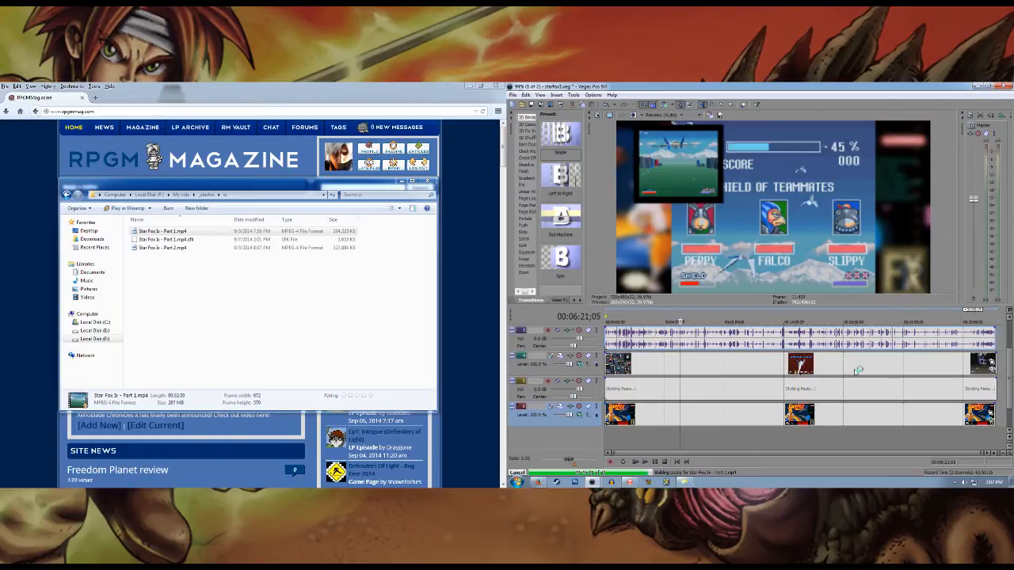
Step: Shrink the Star Fox Ix clip with the saved pan/crop preset of about 1,476 by 1,252, and close the settings
{"action": "left_click", "coordinate": [993, 362]}
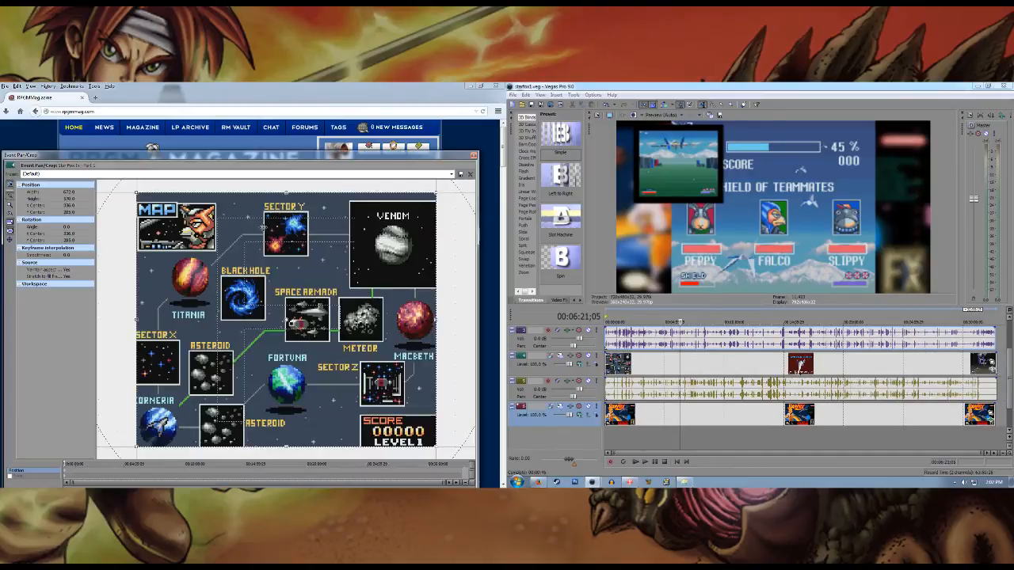
{"action": "left_click", "coordinate": [451, 174]}
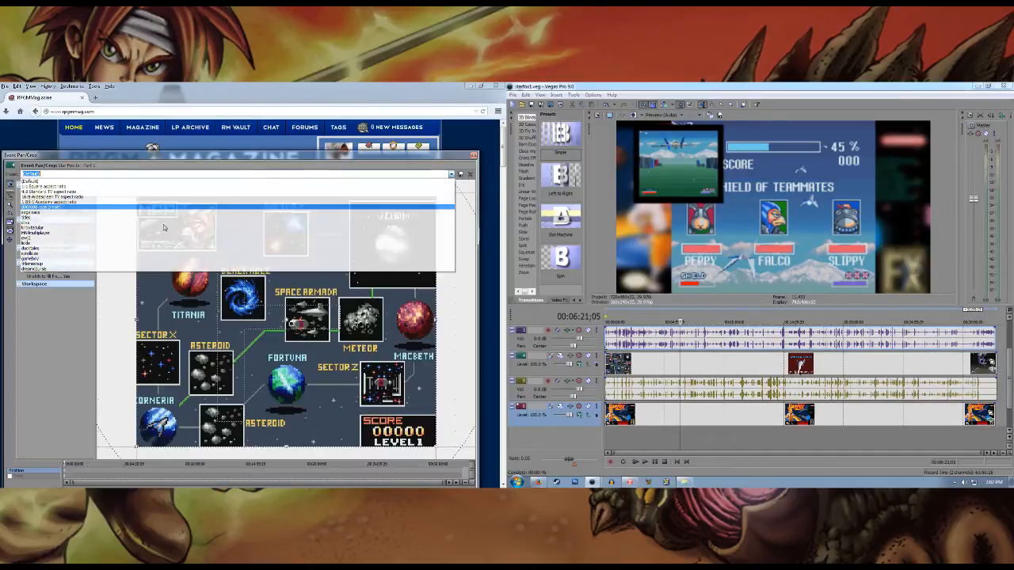
{"action": "left_click", "coordinate": [86, 269]}
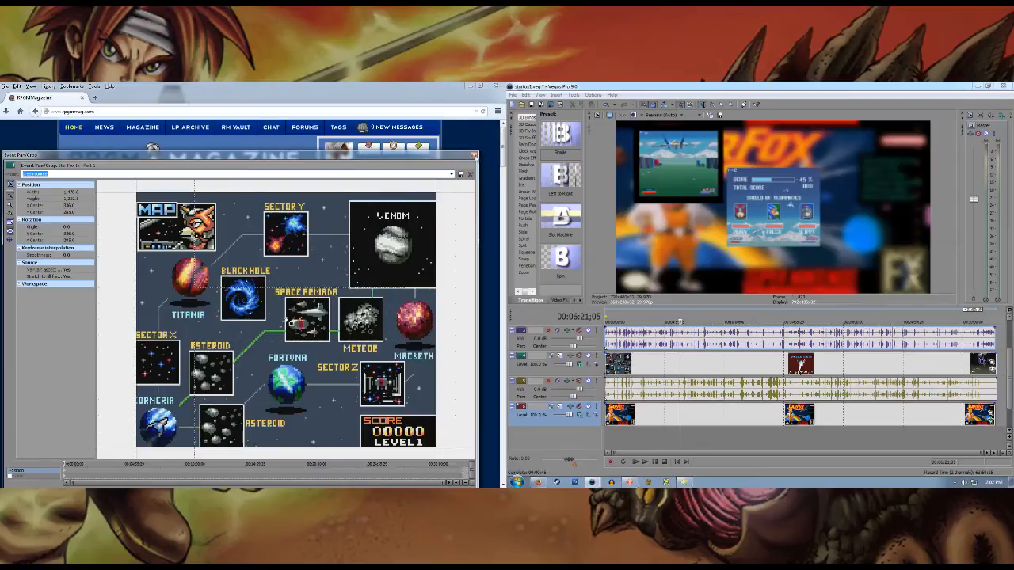
{"action": "left_click", "coordinate": [473, 155]}
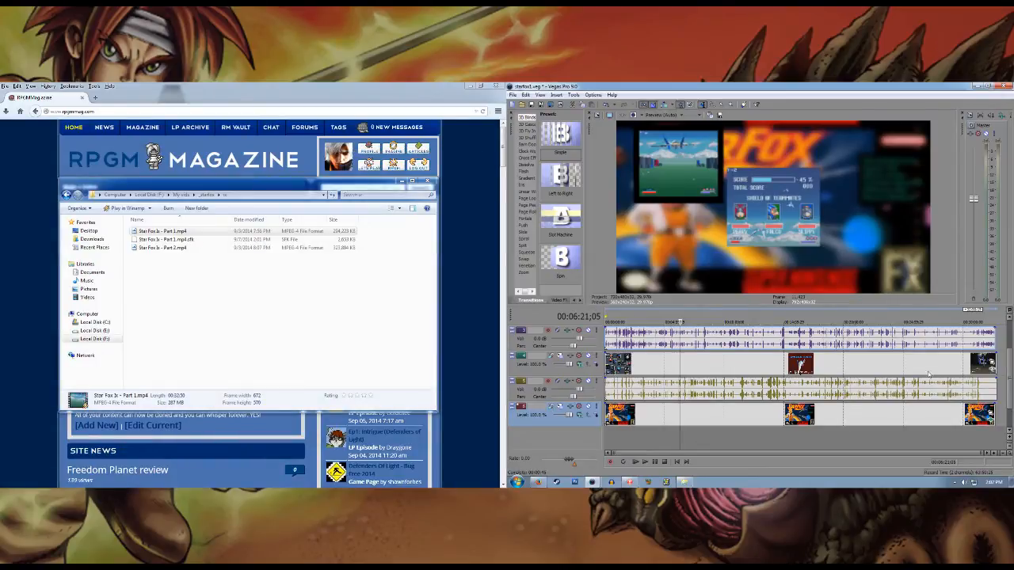
Step: Look up the gameplay track's Y position in track motion, and set the Star Fox Ix track's Y to the same value, 119.40
{"action": "left_click_drag", "start_coordinate": [1010, 383], "coordinate": [1012, 371]}
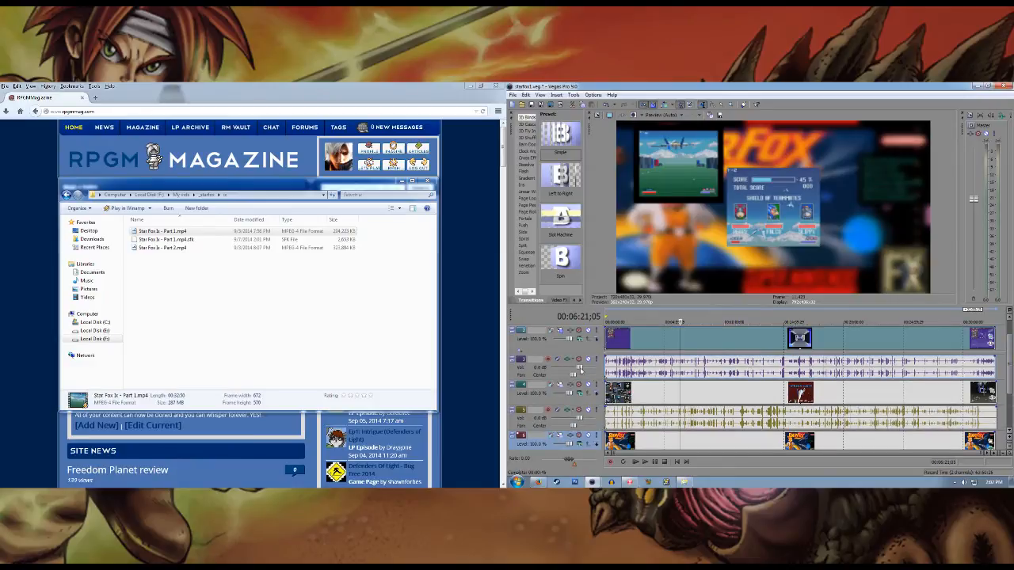
{"action": "left_click", "coordinate": [560, 331]}
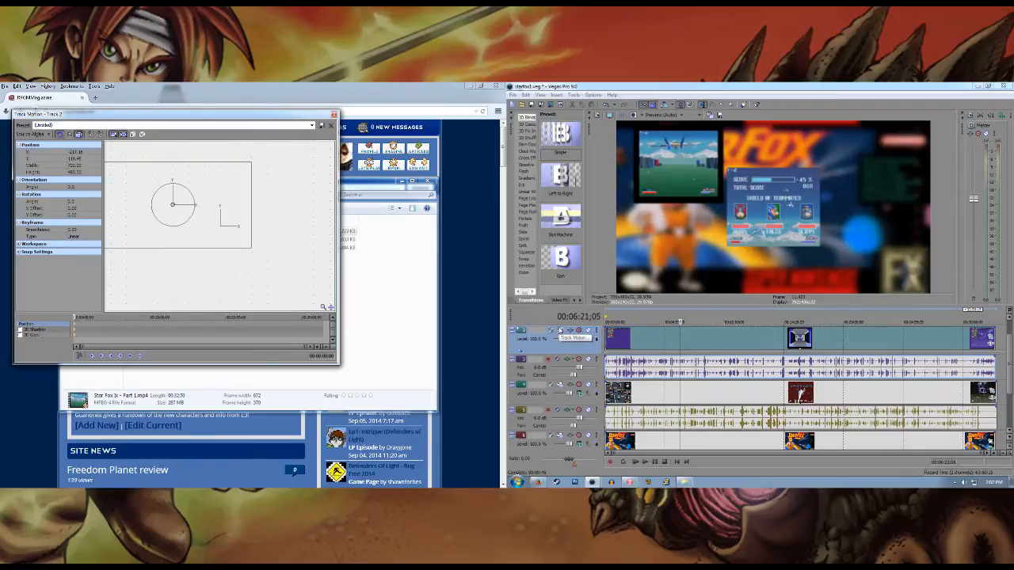
{"action": "left_click", "coordinate": [79, 158]}
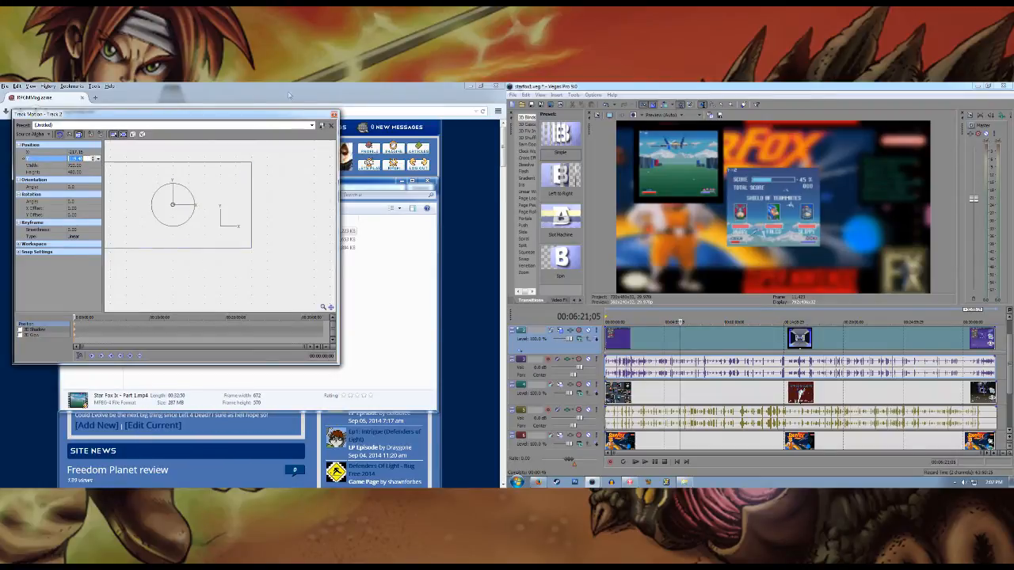
{"action": "left_click", "coordinate": [343, 125]}
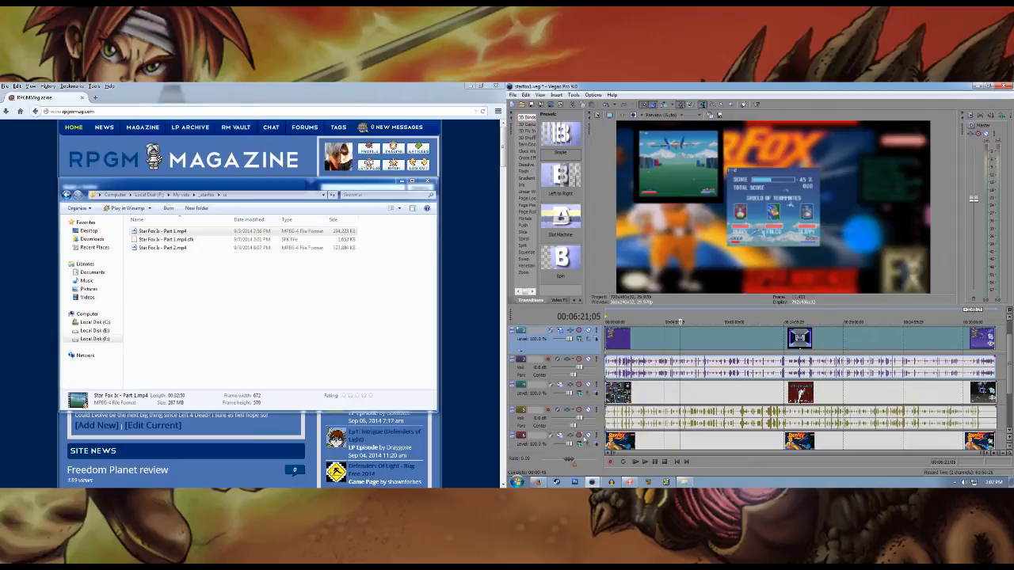
{"action": "left_click", "coordinate": [560, 386]}
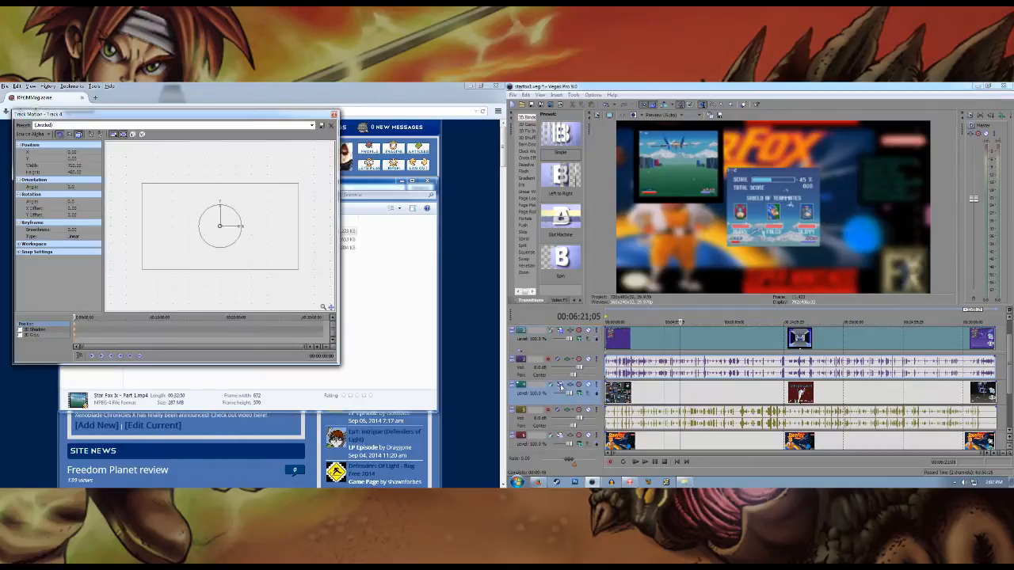
{"action": "double_click", "coordinate": [73, 158]}
{"action": "type", "text": "119.40"}
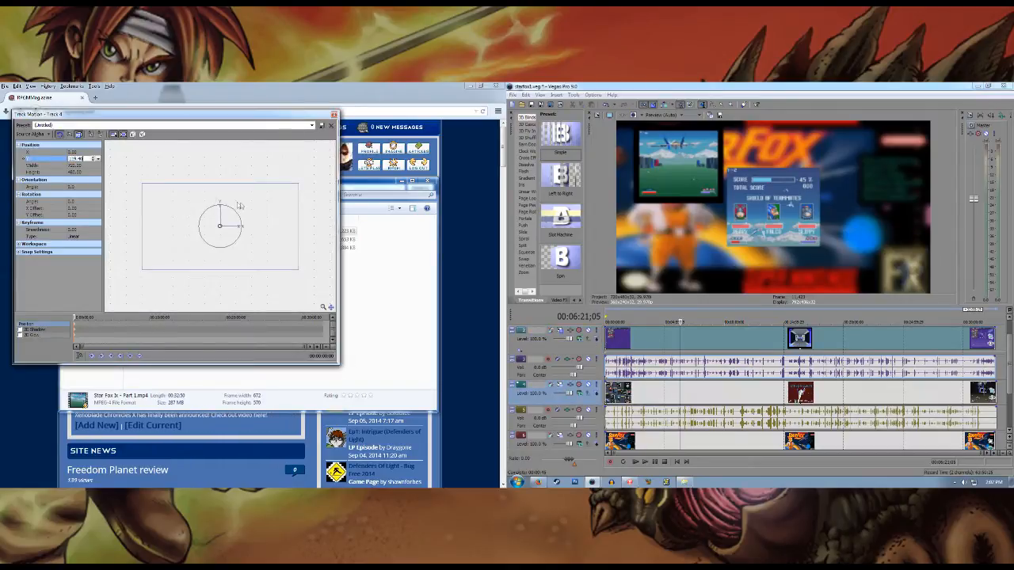
{"action": "key", "text": "Return"}
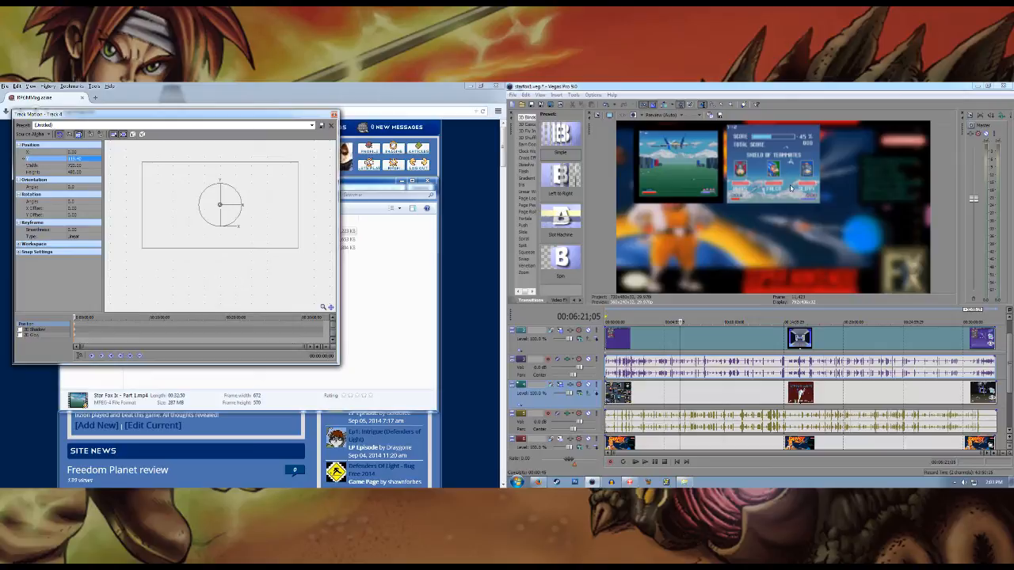
{"action": "left_click", "coordinate": [334, 115]}
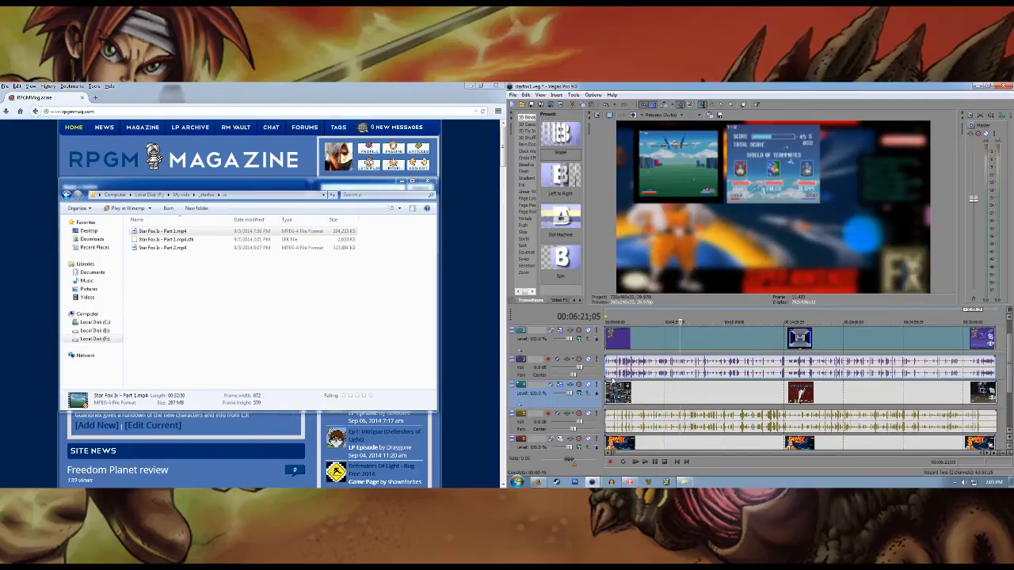
Step: Nudge the gameplay picture further left in track motion to an X position of about -232, and save the project
{"action": "left_click", "coordinate": [560, 330]}
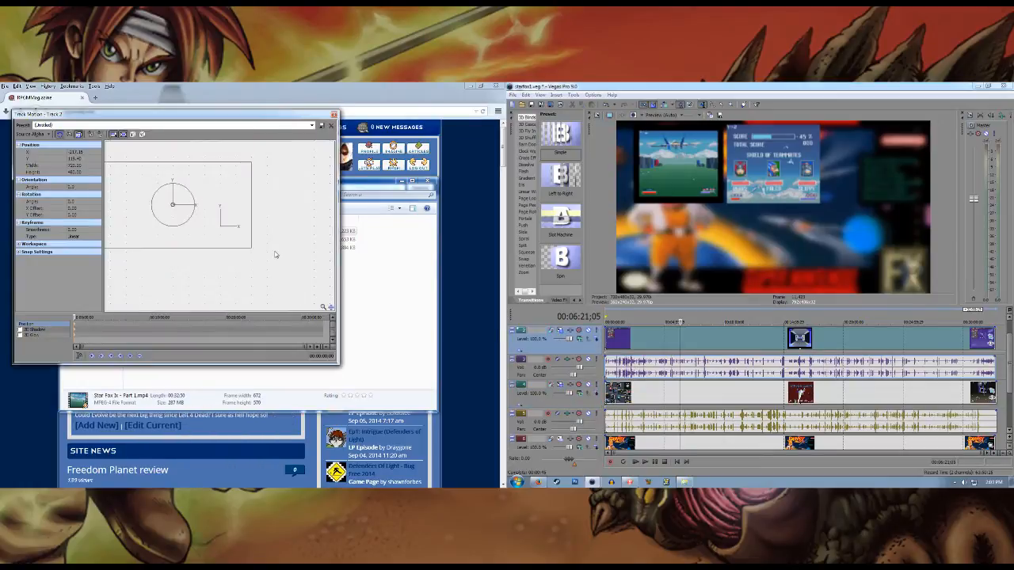
{"action": "key", "text": "Left"}
{"action": "key", "text": "Left"}
{"action": "key", "text": "Left"}
{"action": "key", "text": "Left"}
{"action": "key", "text": "Left"}
{"action": "key", "text": "Left"}
{"action": "key", "text": "Left"}
{"action": "key", "text": "Left"}
{"action": "key", "text": "Left"}
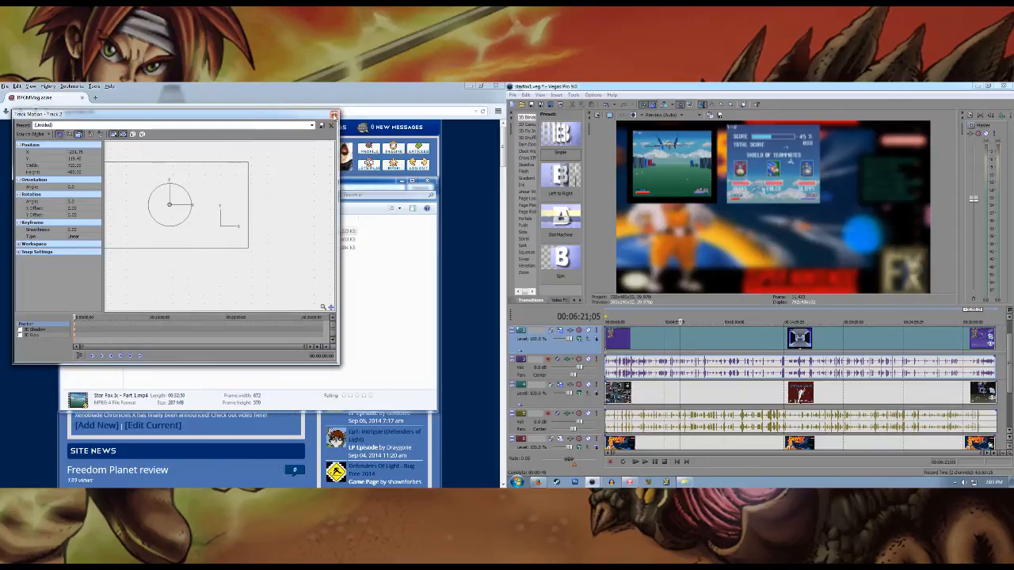
{"action": "left_click", "coordinate": [334, 115]}
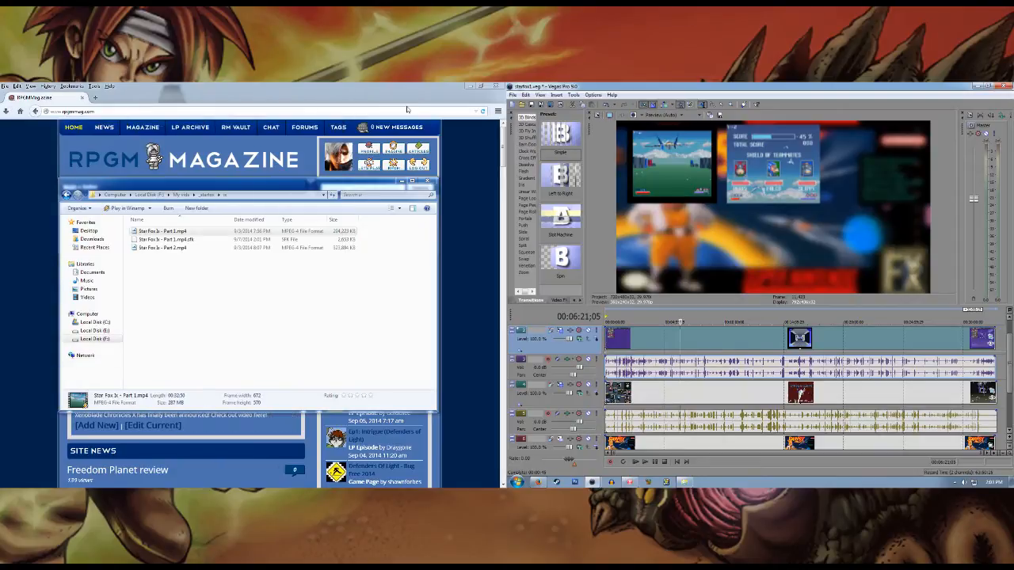
{"action": "left_click", "coordinate": [513, 95]}
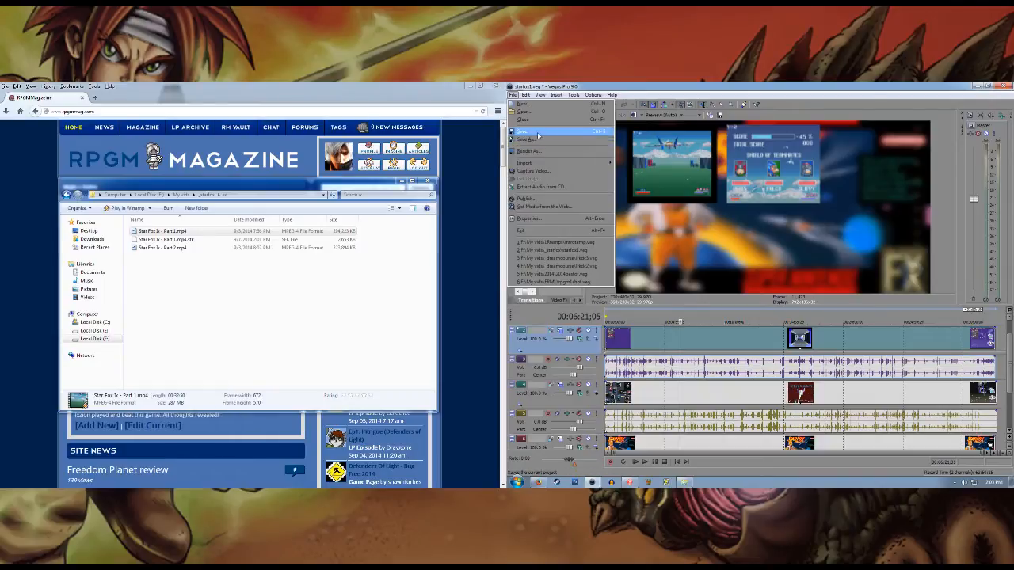
{"action": "left_click", "coordinate": [538, 140]}
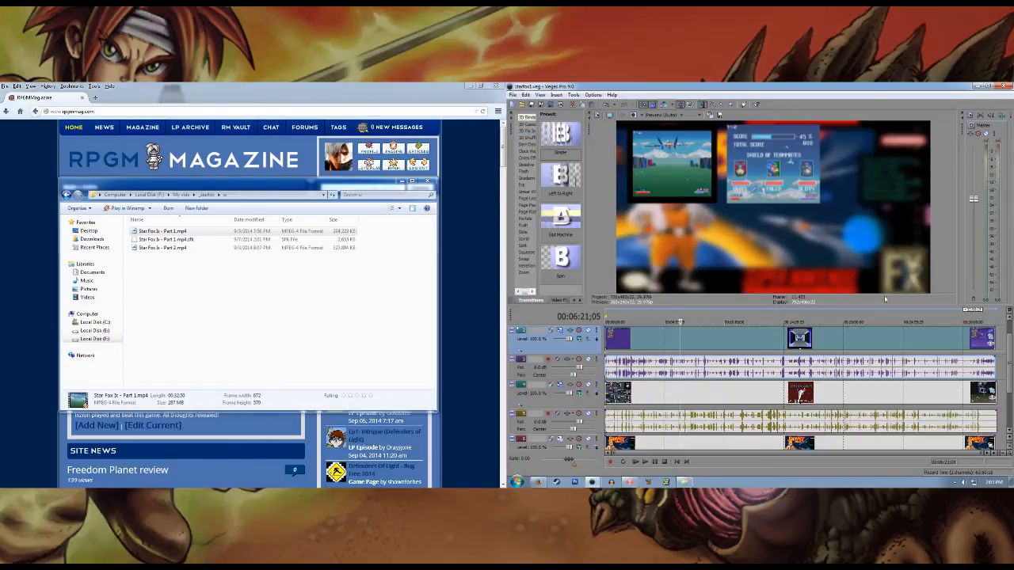
Step: Add the first recording from the kajak folder on new tracks at the start of the timeline
{"action": "left_click_drag", "start_coordinate": [1009, 378], "coordinate": [1008, 414]}
{"action": "left_click", "coordinate": [66, 195]}
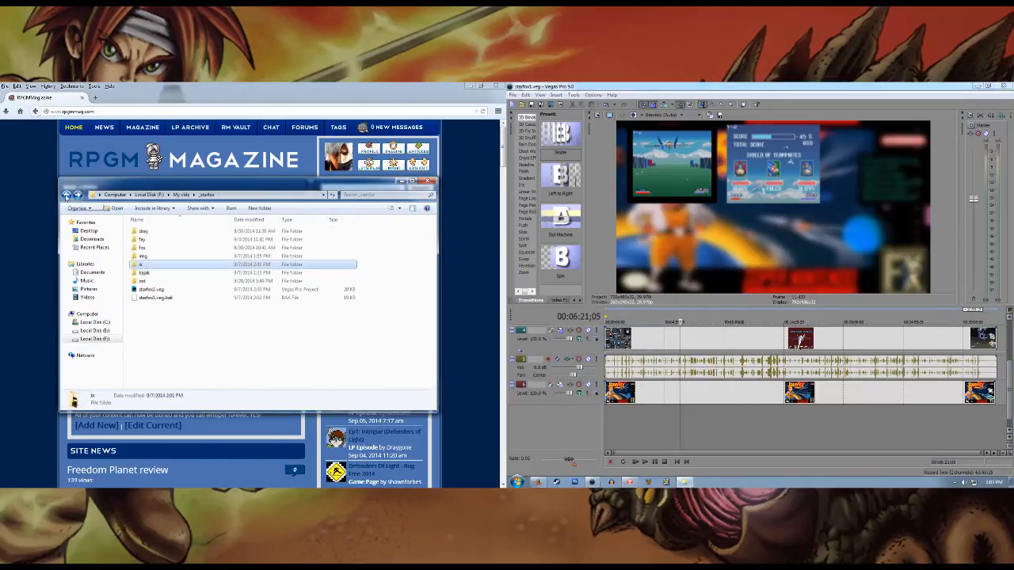
{"action": "double_click", "coordinate": [144, 273]}
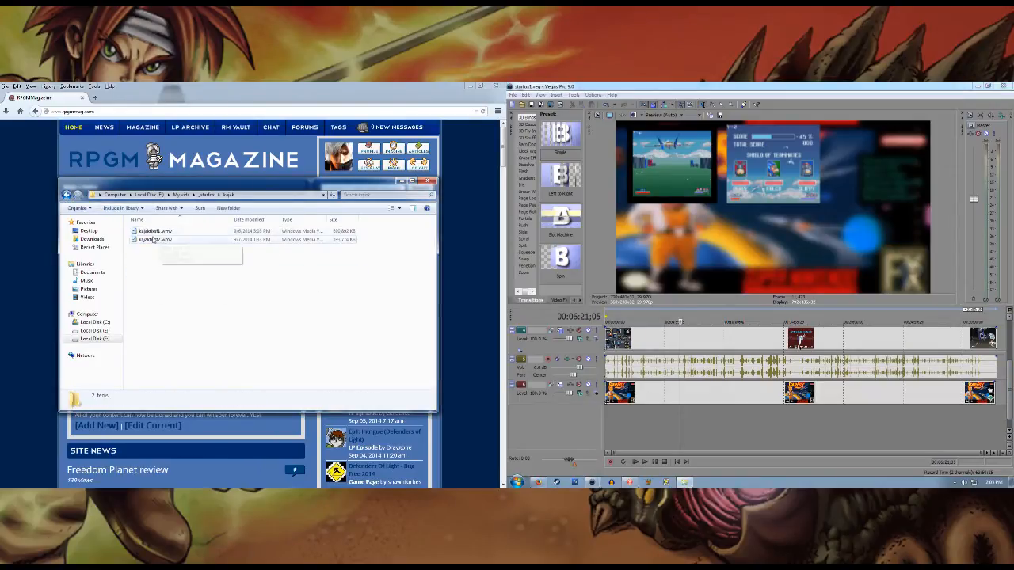
{"action": "left_click_drag", "start_coordinate": [155, 232], "coordinate": [605, 432]}
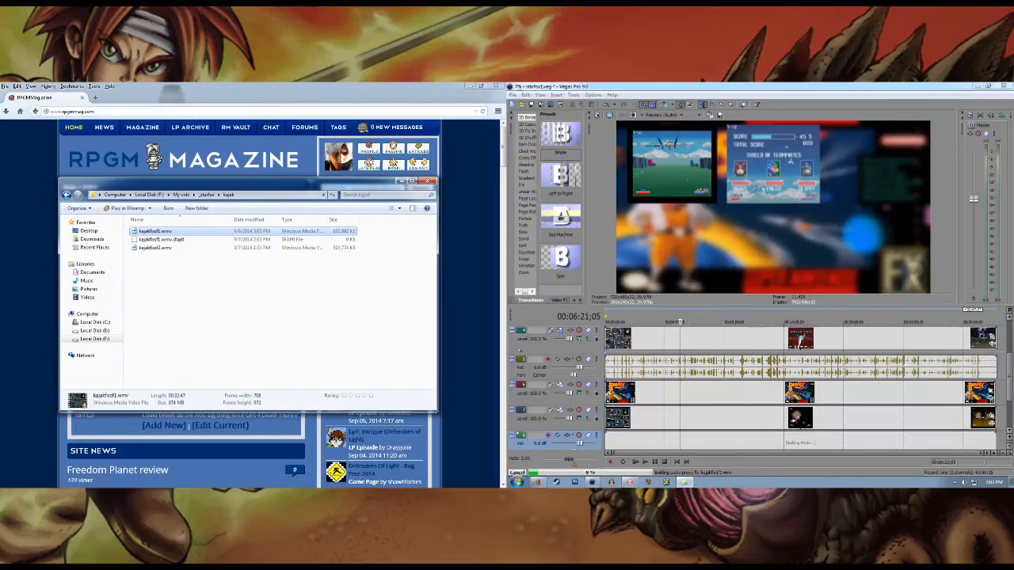
Step: Move the background track below the kajak recording's video and audio tracks
{"action": "left_click_drag", "start_coordinate": [1009, 383], "coordinate": [1009, 397]}
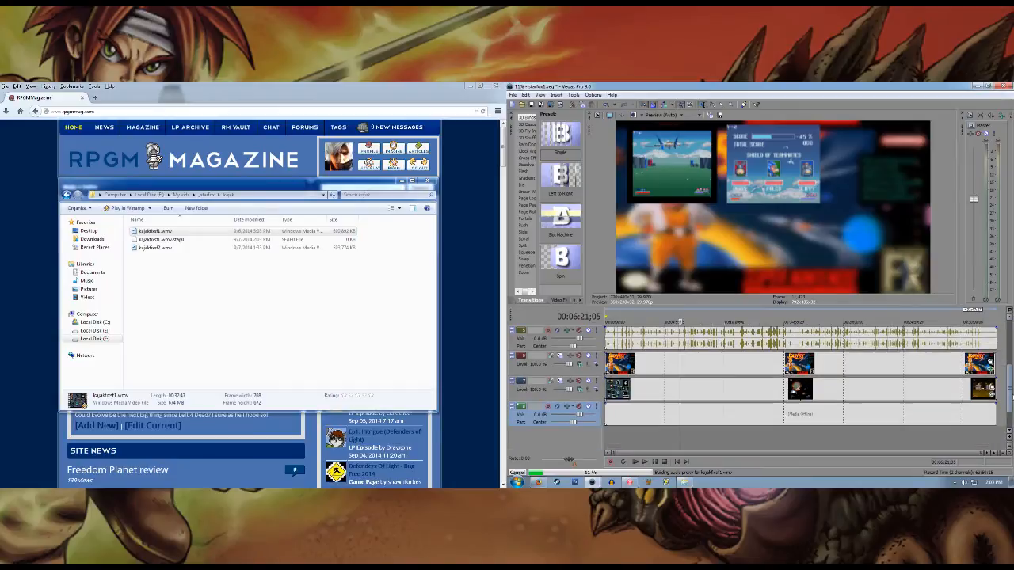
{"action": "left_click", "coordinate": [531, 370]}
{"action": "left_click_drag", "start_coordinate": [535, 403], "coordinate": [537, 426]}
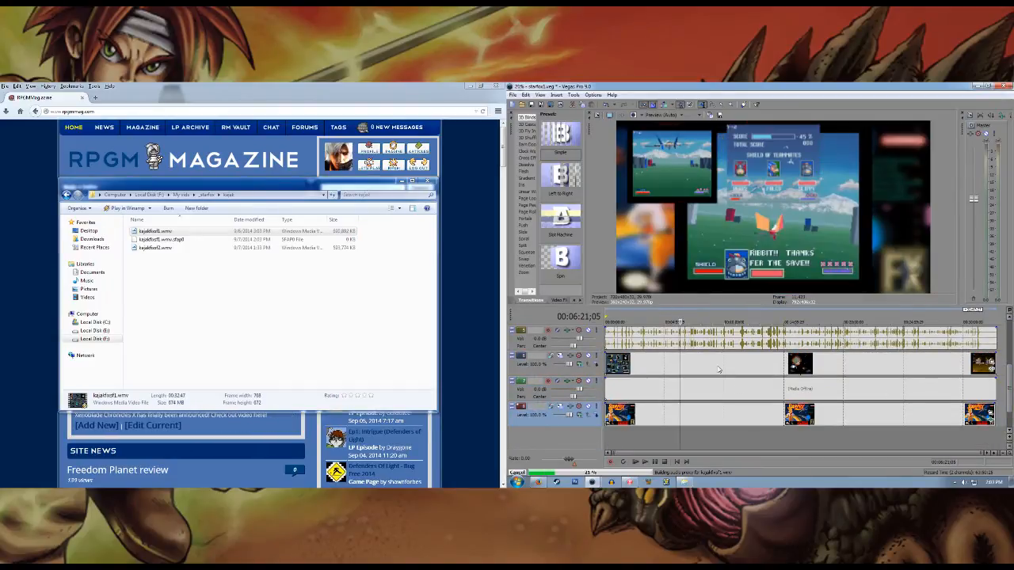
{"action": "mouse_move", "coordinate": [1009, 396]}
{"action": "left_mouse_down"}
{"action": "mouse_move", "coordinate": [1009, 345]}
{"action": "mouse_move", "coordinate": [1009, 397]}
{"action": "left_mouse_up"}
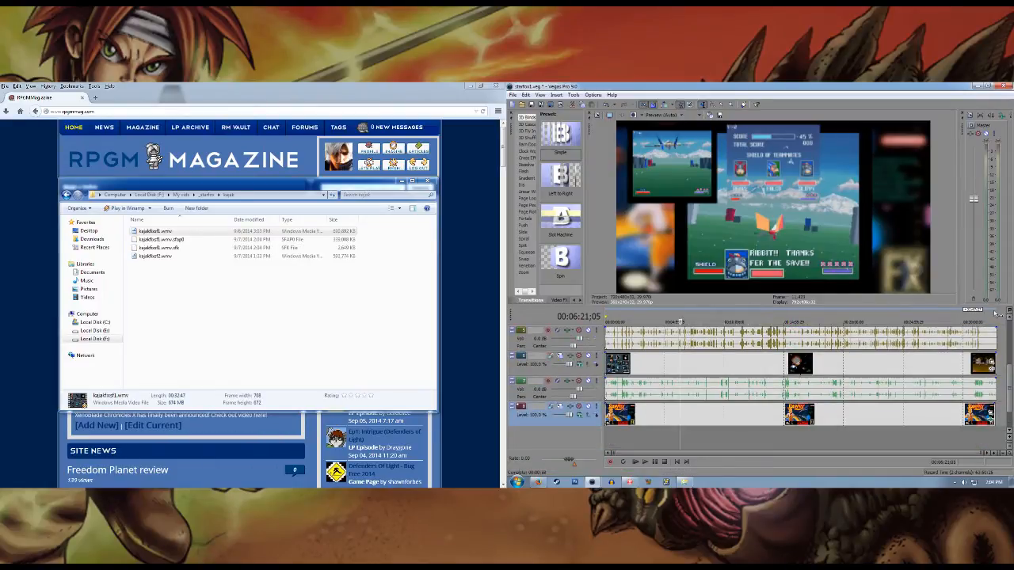
Step: Shrink the kajak recording by applying the last saved preset in its event Pan/Crop settings
{"action": "left_click", "coordinate": [991, 363]}
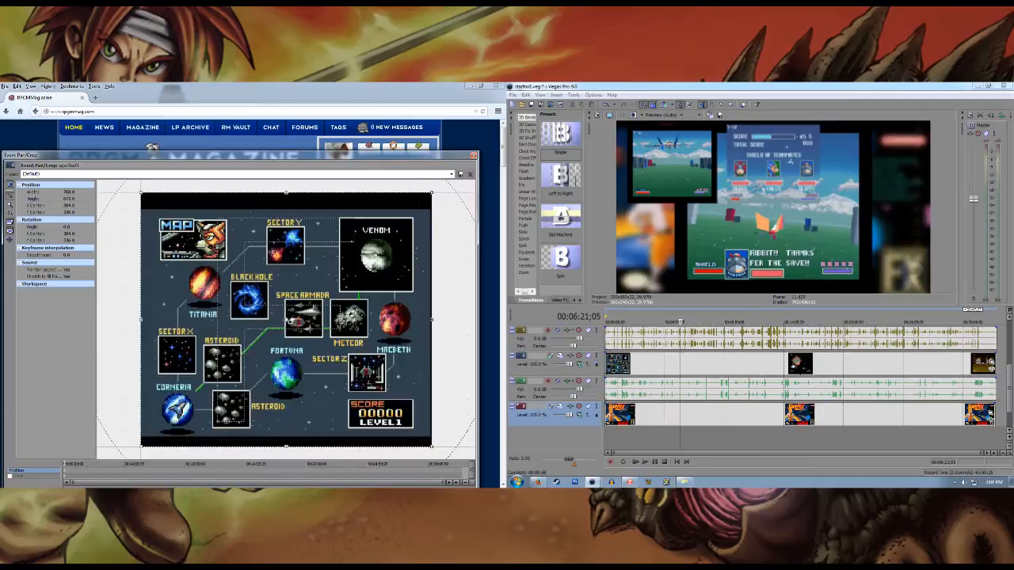
{"action": "left_click", "coordinate": [450, 173]}
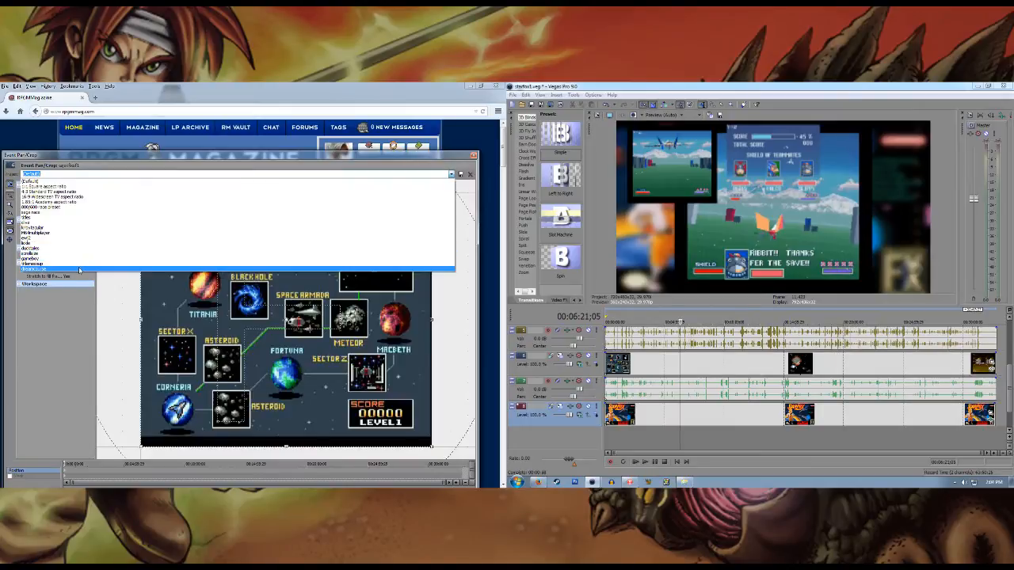
{"action": "left_click", "coordinate": [408, 270]}
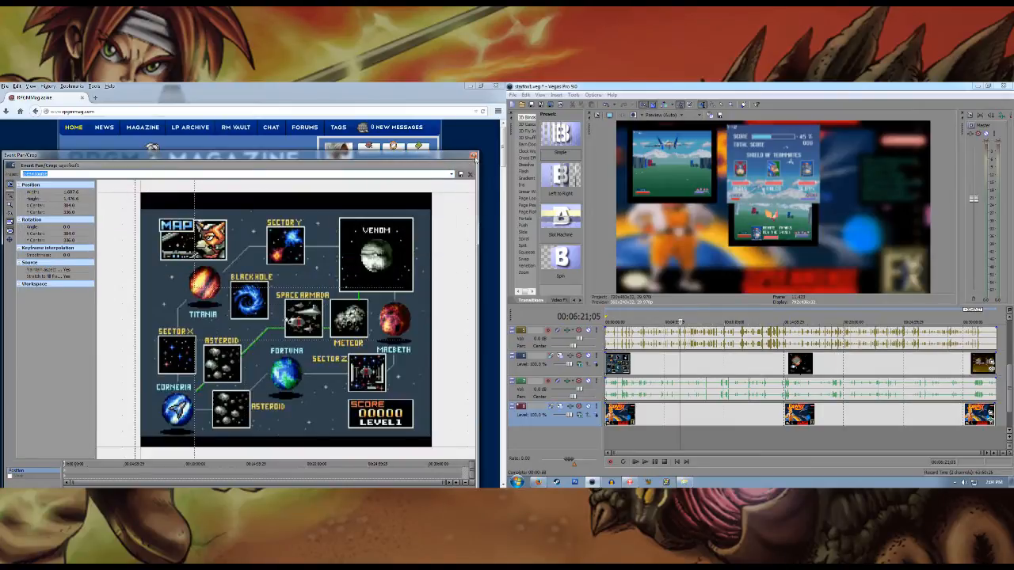
{"action": "left_click", "coordinate": [474, 156]}
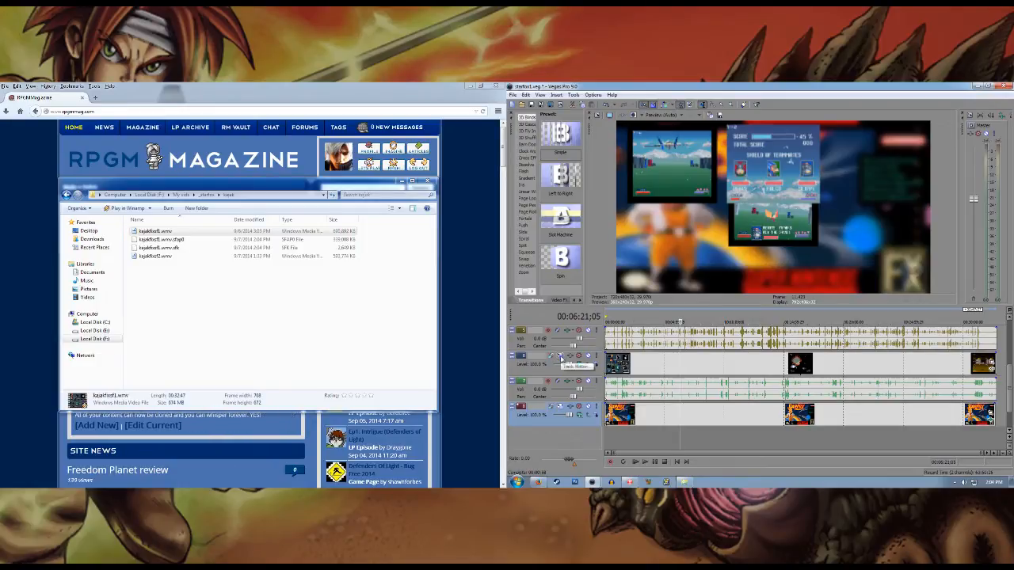
Step: Set the kajak track's Y position to 119.40 in track motion
{"action": "left_click", "coordinate": [561, 357]}
{"action": "left_click", "coordinate": [74, 160]}
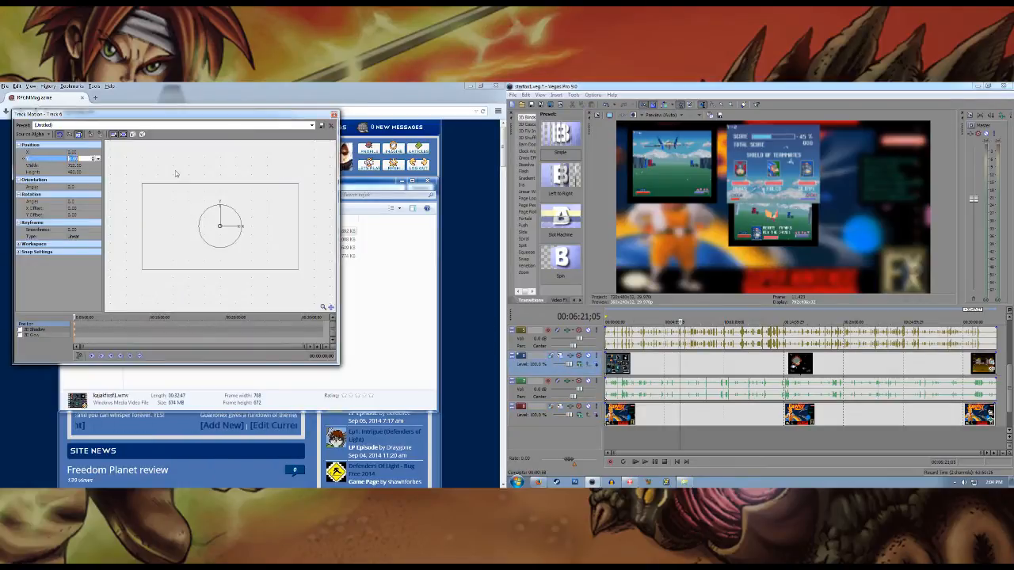
{"action": "key", "text": "Return"}
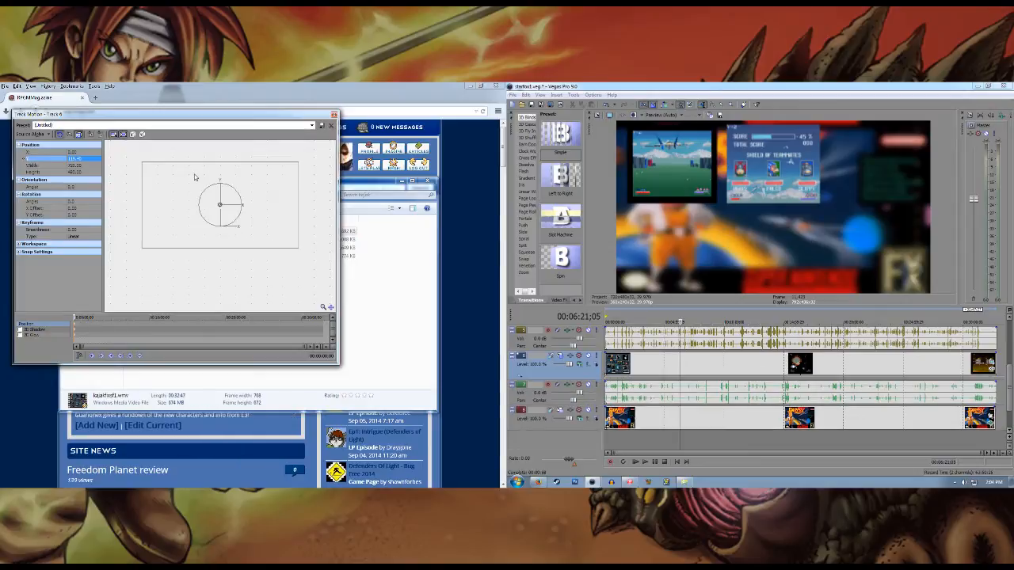
Step: Check the track motion positions of the other recordings' tracks and look up the X position of the leftmost picture
{"action": "left_click_drag", "start_coordinate": [1010, 383], "coordinate": [1010, 358]}
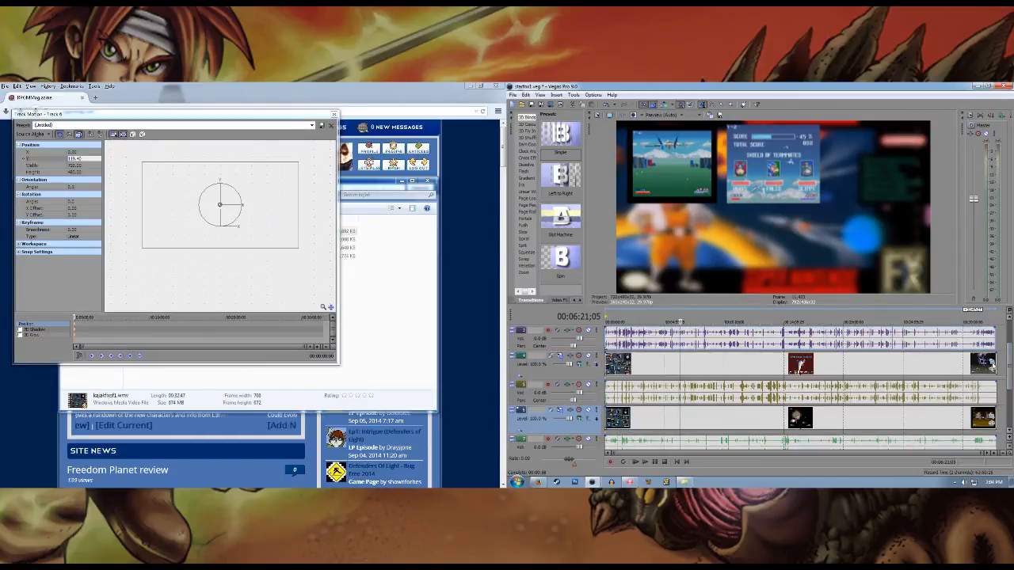
{"action": "left_click", "coordinate": [560, 356]}
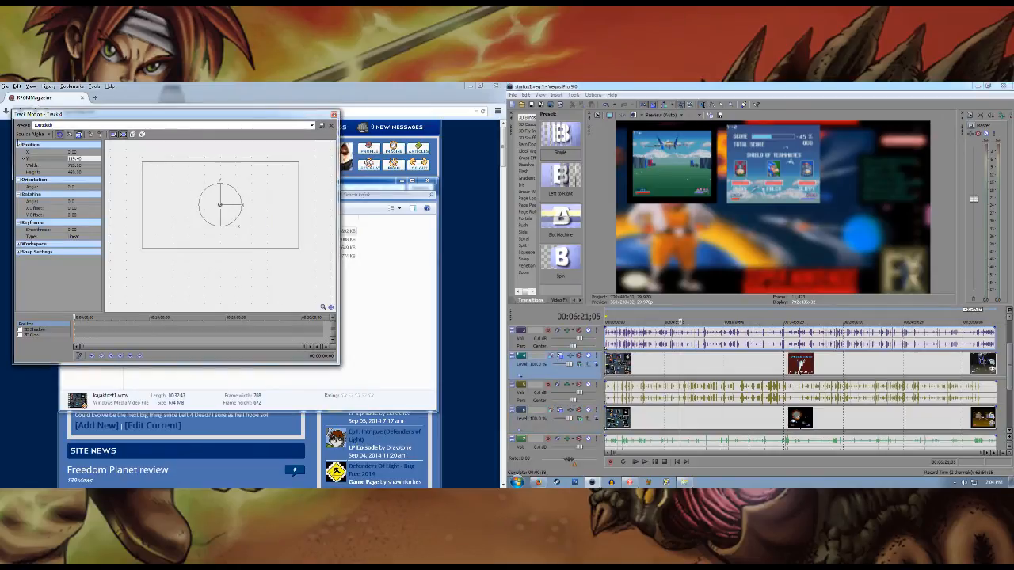
{"action": "left_click", "coordinate": [333, 116]}
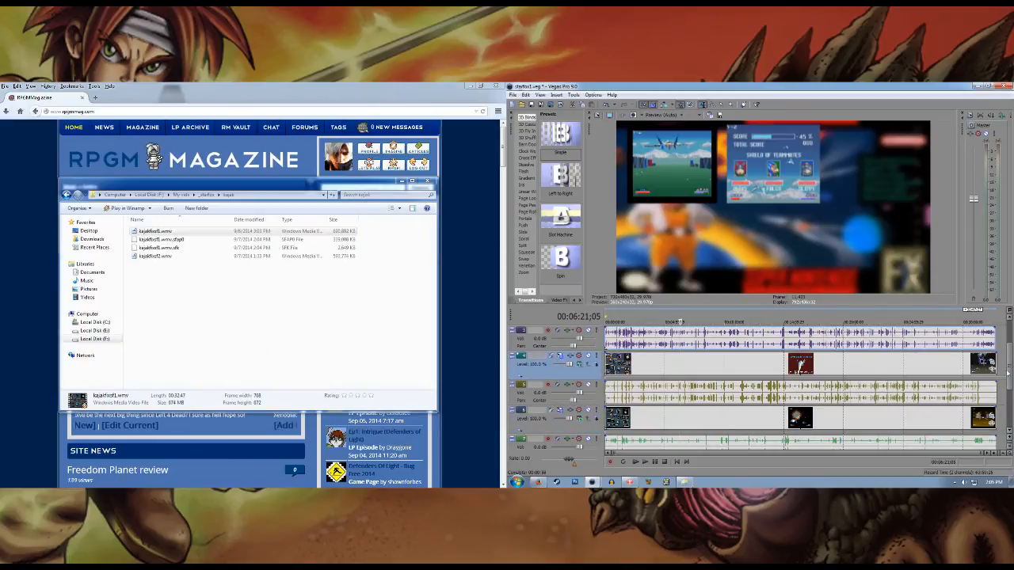
{"action": "left_click", "coordinate": [559, 358]}
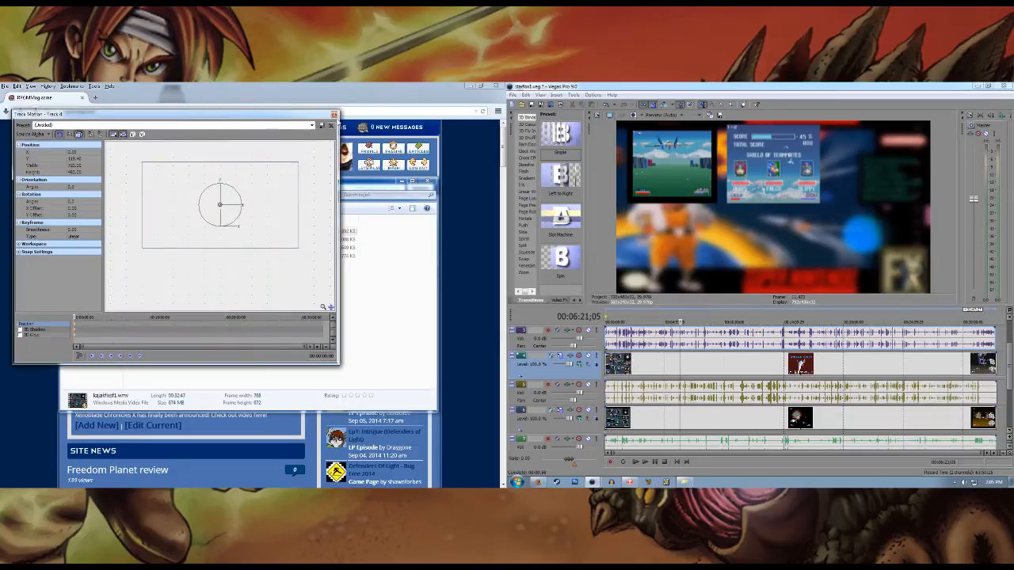
{"action": "left_click", "coordinate": [333, 116]}
{"action": "scroll", "coordinate": [855, 349], "scroll_direction": "up", "scroll_amount": 2}
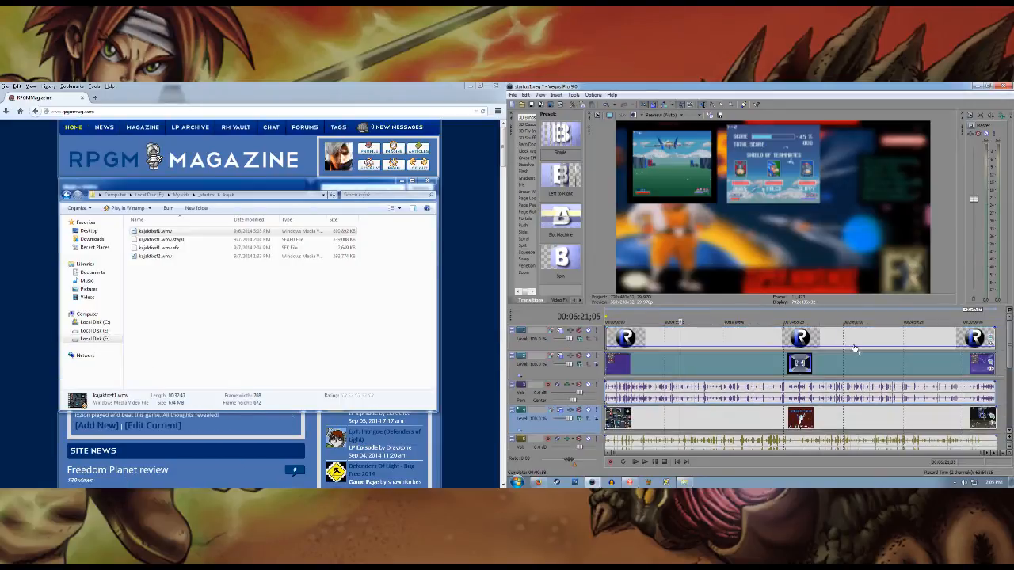
{"action": "left_click", "coordinate": [568, 357]}
{"action": "left_click", "coordinate": [86, 150]}
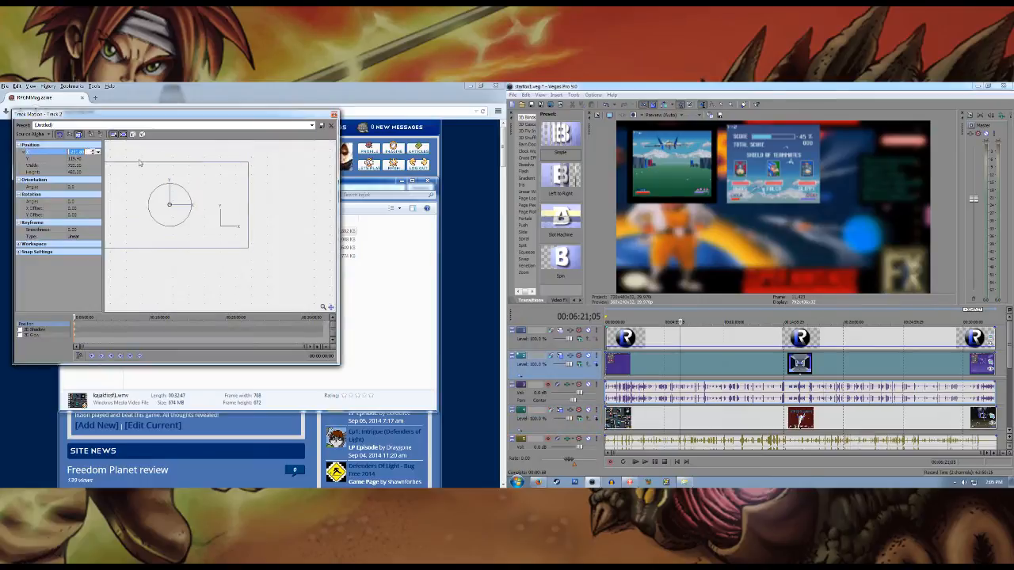
{"action": "left_click", "coordinate": [333, 116]}
Step: Set the kajak track's X position to 231.00 in track motion, placing its picture on the opposite side of the frame
{"action": "left_click_drag", "start_coordinate": [1009, 348], "coordinate": [1009, 376]}
{"action": "left_click", "coordinate": [560, 386]}
{"action": "left_click", "coordinate": [82, 152]}
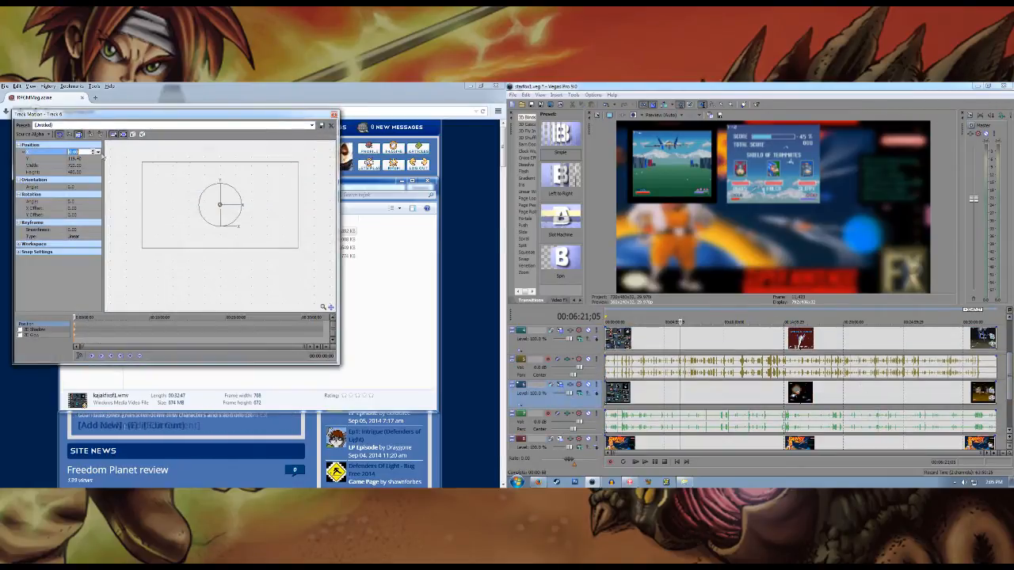
{"action": "type", "text": "-231.00"}
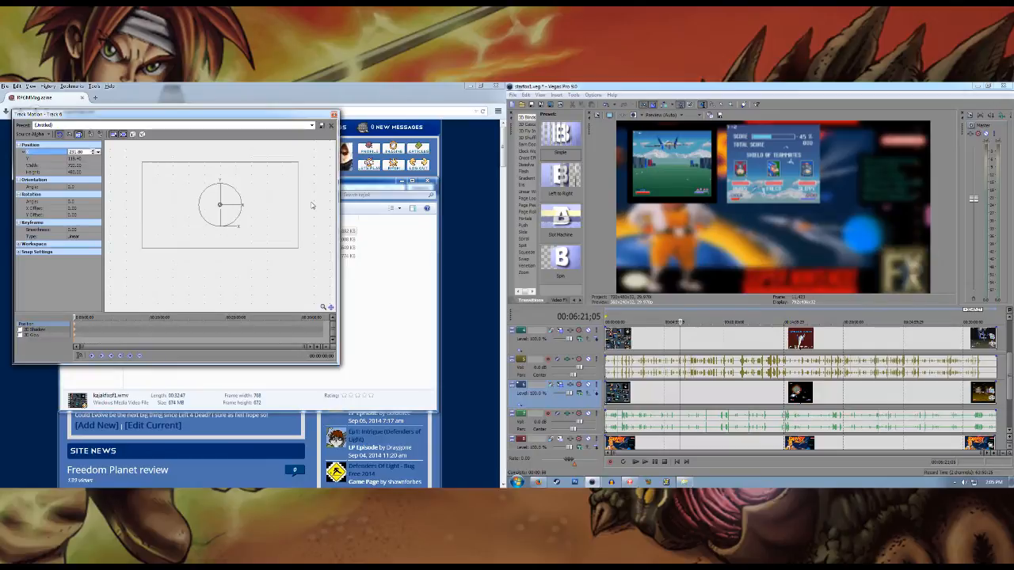
{"action": "key", "text": "Return"}
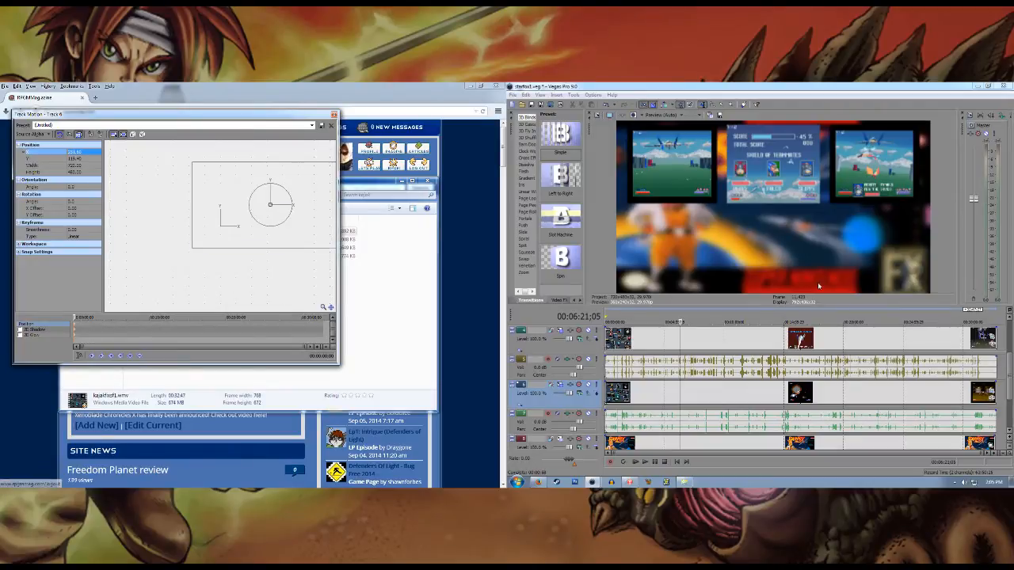
Step: Check the three-picture layout at about 00:13:19, close track motion, and save the project
{"action": "left_click", "coordinate": [765, 339]}
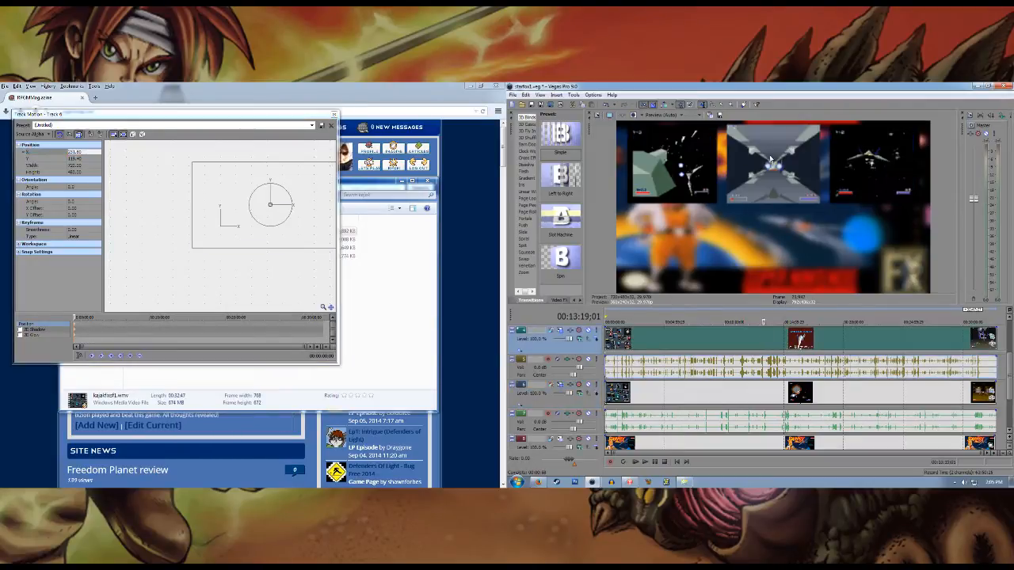
{"action": "left_click", "coordinate": [334, 115]}
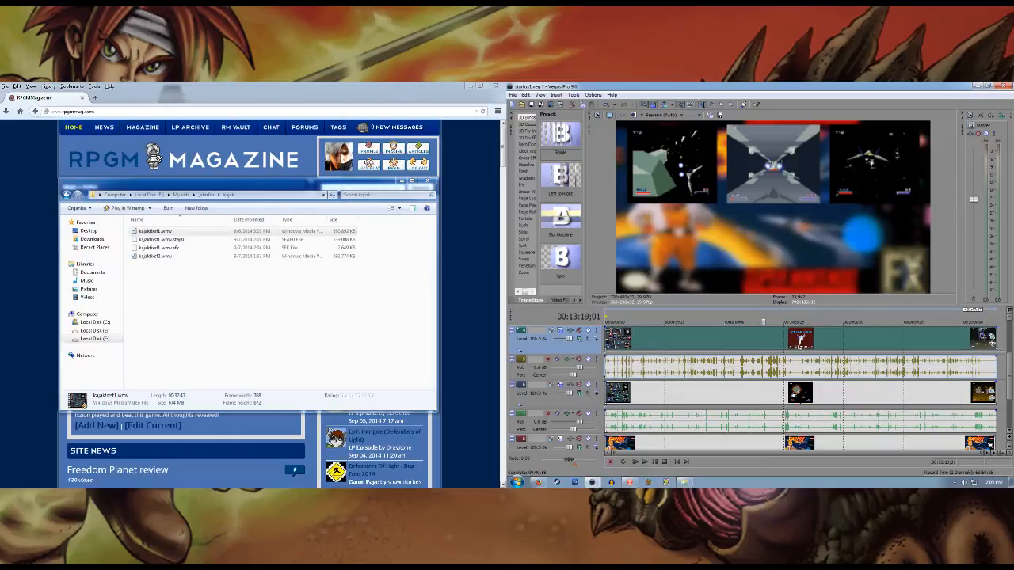
{"action": "left_click", "coordinate": [513, 94]}
{"action": "left_click", "coordinate": [527, 130]}
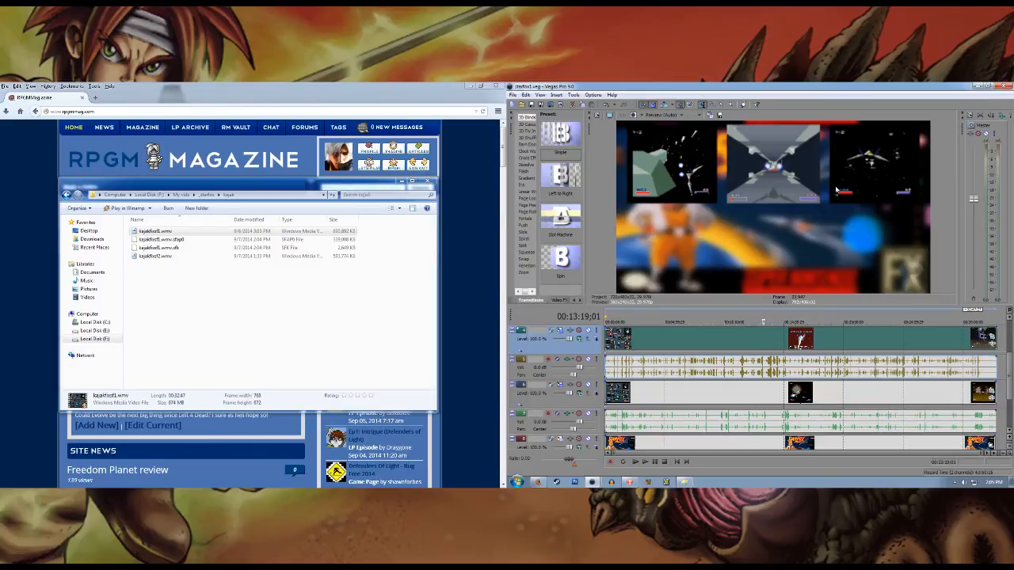
Step: Review the stacked tracks of all six recordings and zoom in on the start of the timeline
{"action": "scroll", "coordinate": [1009, 369], "scroll_direction": "down", "scroll_amount": 2}
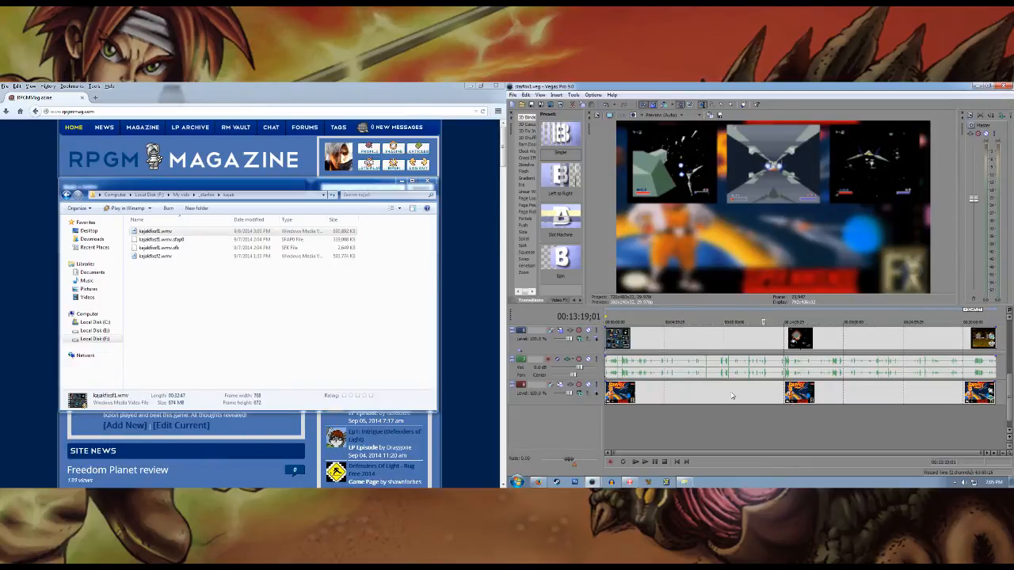
{"action": "mouse_move", "coordinate": [630, 481]}
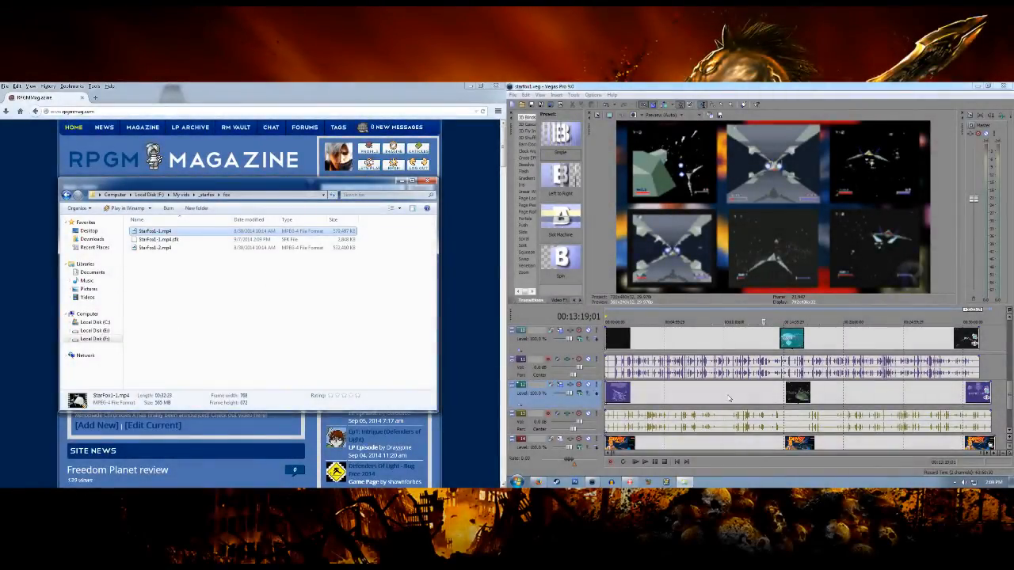
{"action": "left_click_drag", "start_coordinate": [1008, 394], "coordinate": [1009, 338]}
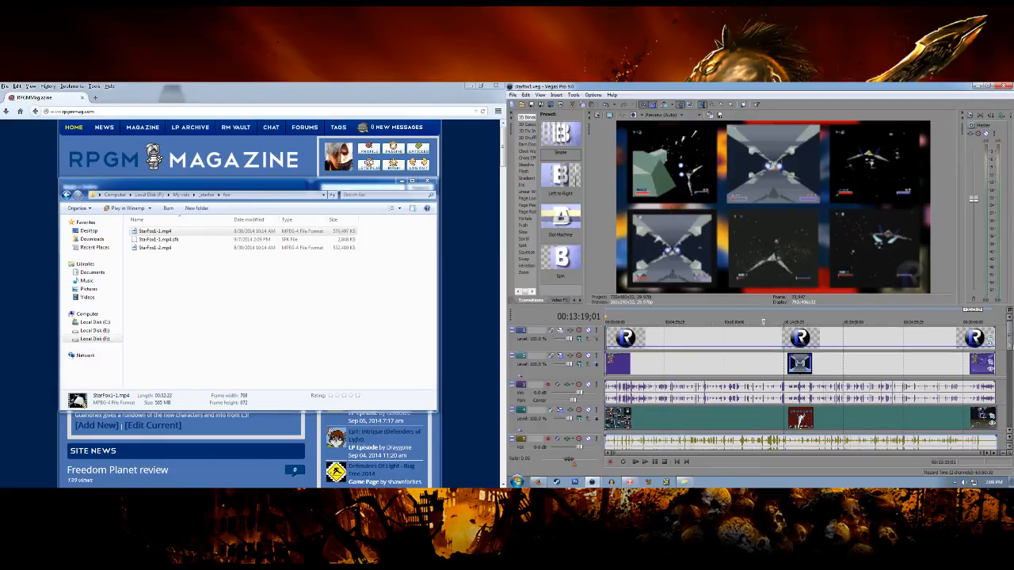
{"action": "left_click_drag", "start_coordinate": [1010, 359], "coordinate": [1010, 416]}
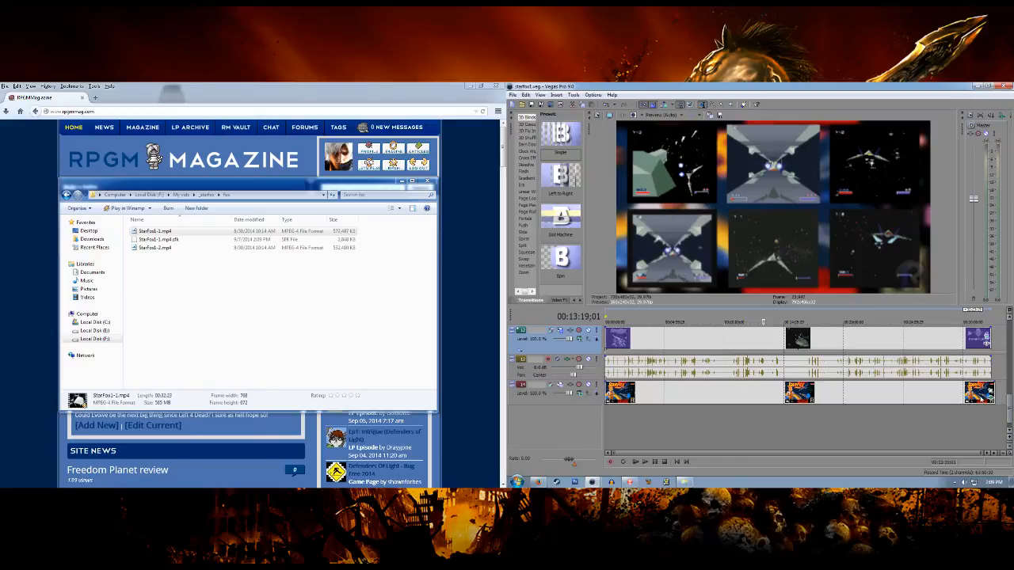
{"action": "left_click_drag", "start_coordinate": [1010, 408], "coordinate": [1010, 376]}
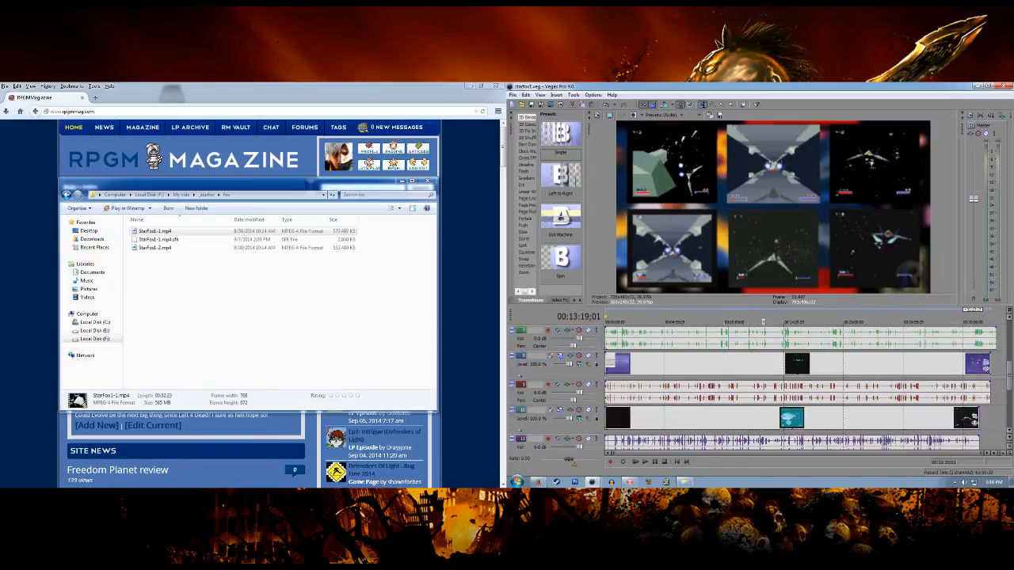
{"action": "scroll", "coordinate": [610, 360], "scroll_direction": "up", "scroll_amount": 3}
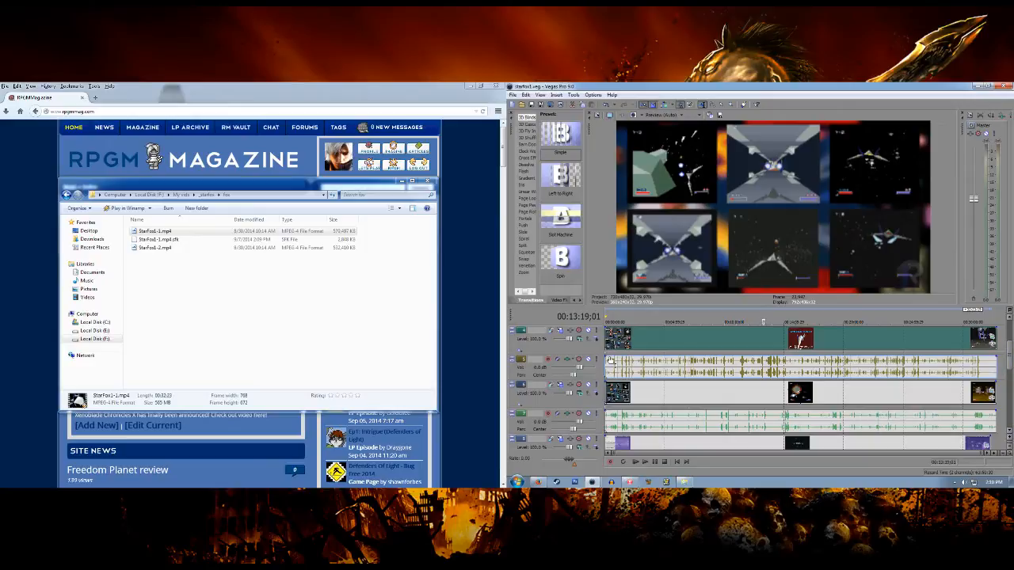
{"action": "left_click_drag", "start_coordinate": [1010, 363], "coordinate": [1010, 358]}
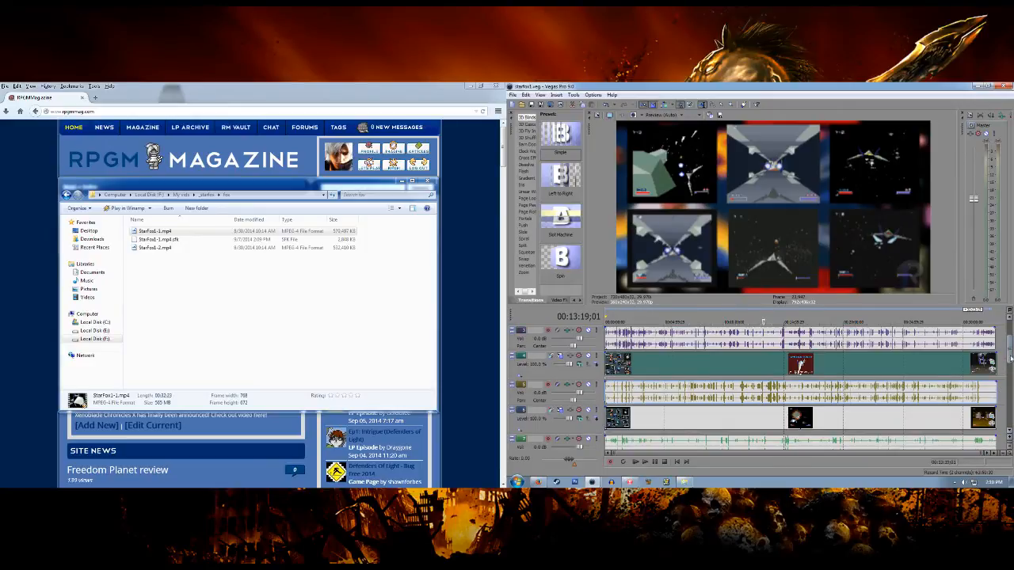
{"action": "left_click", "coordinate": [605, 359]}
{"action": "scroll", "coordinate": [697, 366], "scroll_direction": "up", "scroll_amount": 4}
{"action": "scroll", "coordinate": [742, 397], "scroll_direction": "down", "scroll_amount": 4}
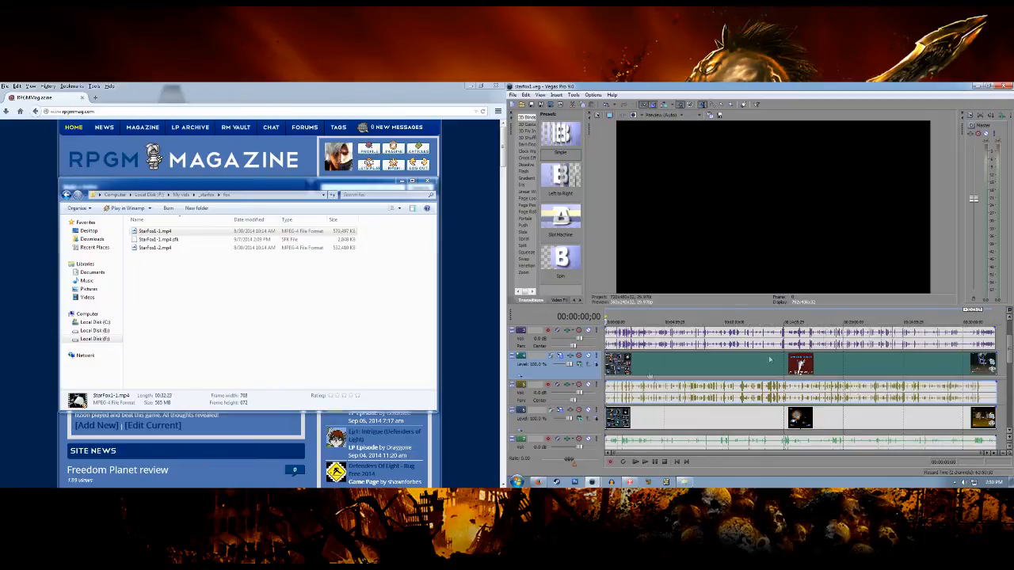
{"action": "left_click_drag", "start_coordinate": [1010, 358], "coordinate": [1010, 340]}
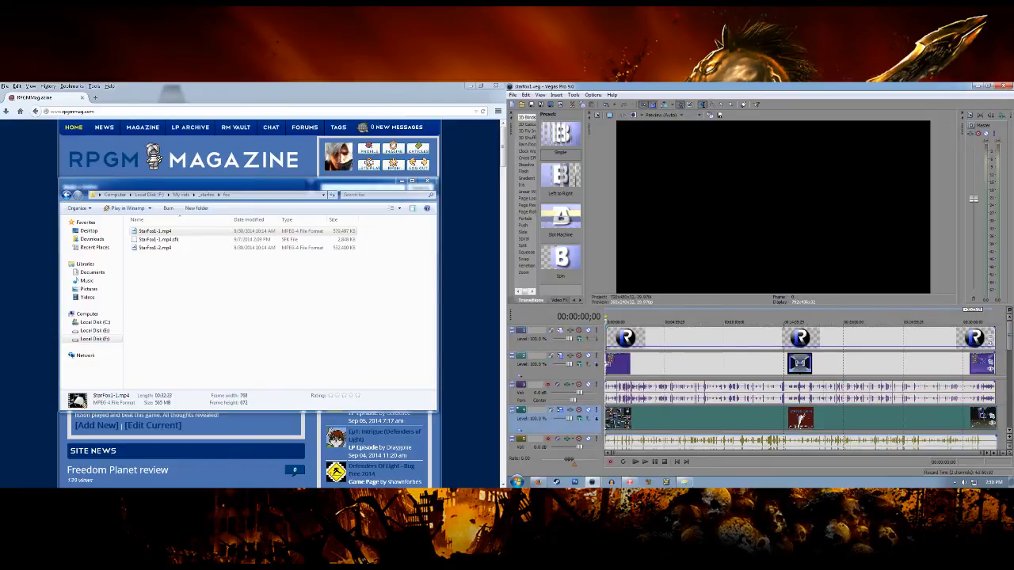
{"action": "left_click", "coordinate": [607, 364]}
{"action": "scroll", "coordinate": [607, 363], "scroll_direction": "up", "scroll_amount": 6}
Step: Try shifting the first player's recording away from the timeline's start, and move it back to the beginning
{"action": "left_click_drag", "start_coordinate": [634, 366], "coordinate": [682, 368]}
{"action": "scroll", "coordinate": [771, 379], "scroll_direction": "down", "scroll_amount": 2}
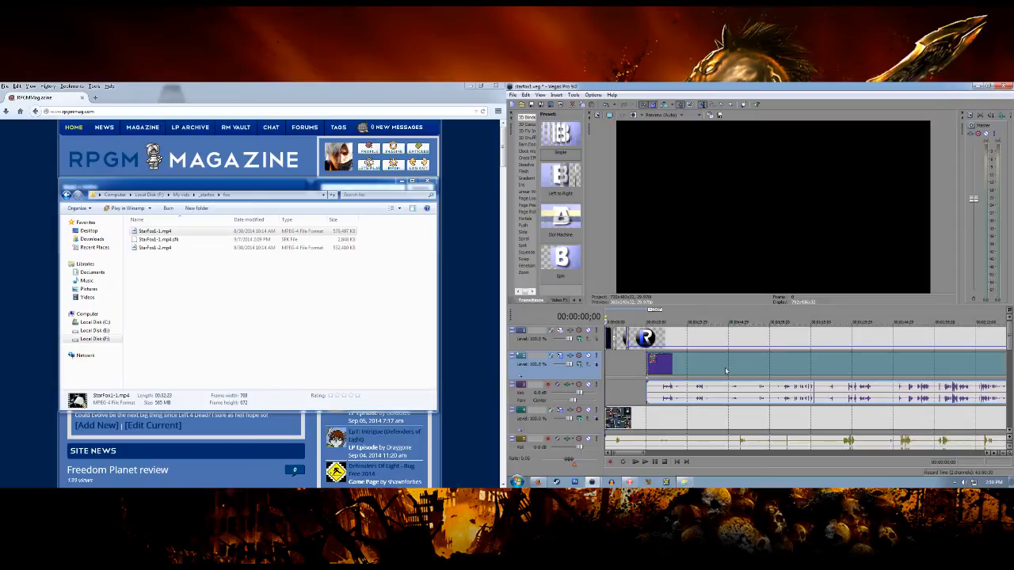
{"action": "left_click_drag", "start_coordinate": [719, 371], "coordinate": [670, 373]}
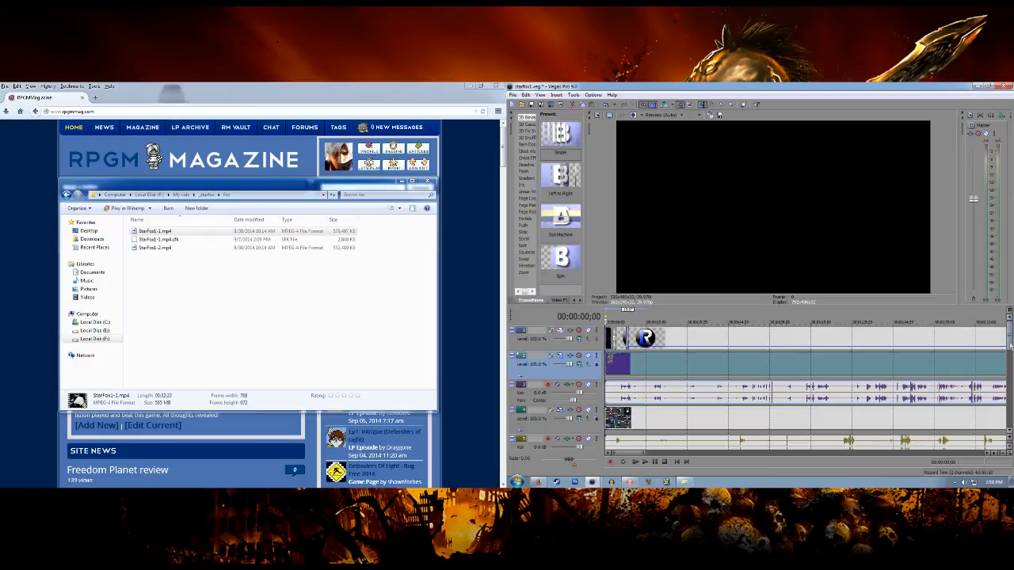
Step: Shift the first two players' recordings along the timeline, leaving a short gap before each one
{"action": "scroll", "coordinate": [1011, 345], "scroll_direction": "down", "scroll_amount": 2}
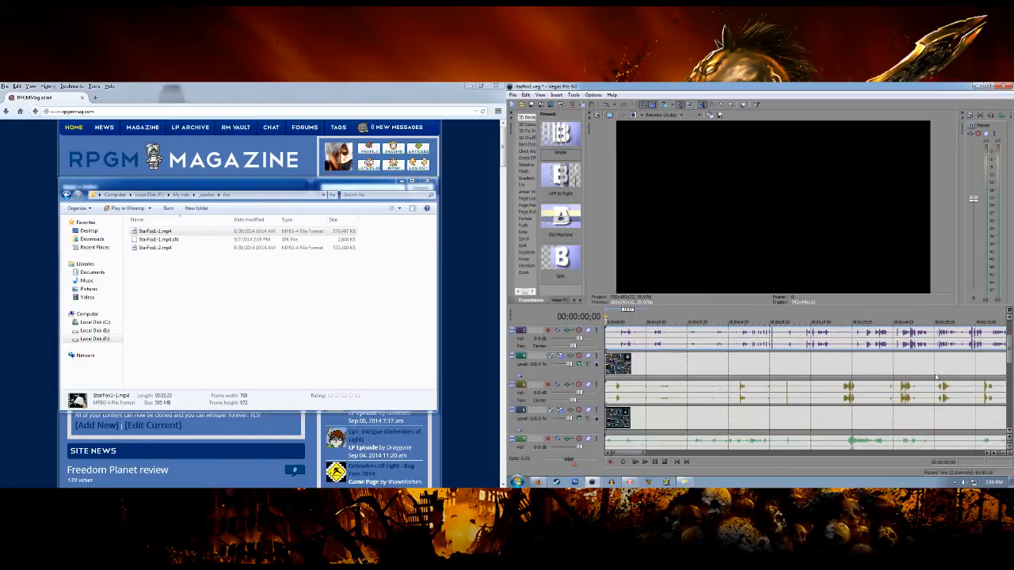
{"action": "scroll", "coordinate": [1009, 360], "scroll_direction": "down", "scroll_amount": 3}
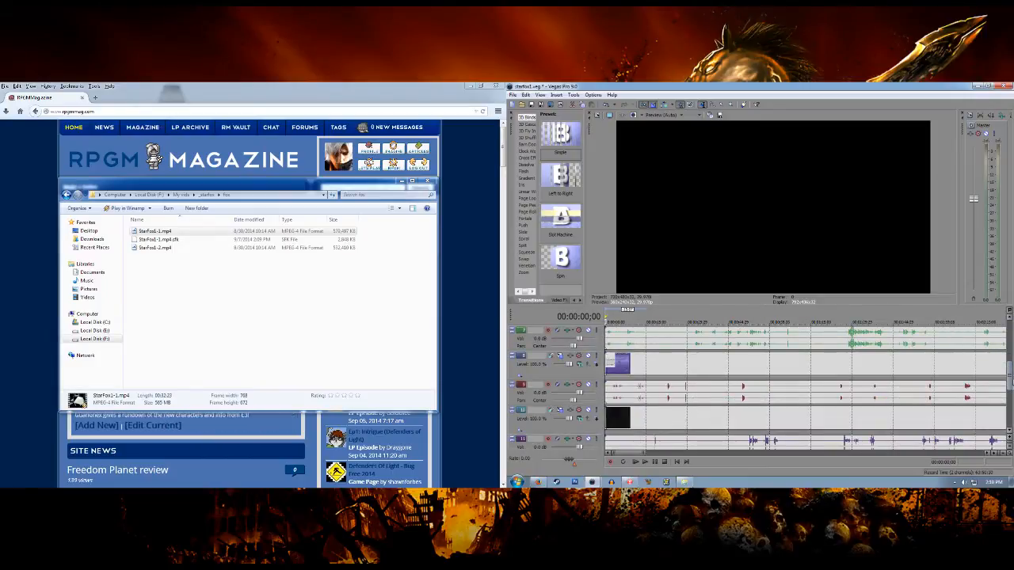
{"action": "scroll", "coordinate": [1010, 360], "scroll_direction": "down", "scroll_amount": 3}
{"action": "scroll", "coordinate": [806, 388], "scroll_direction": "down", "scroll_amount": 2}
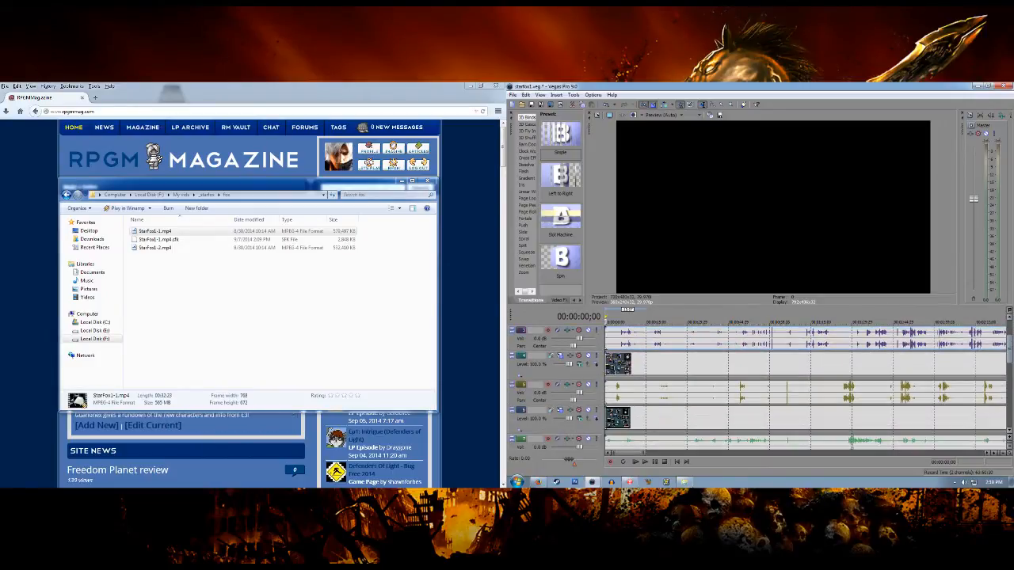
{"action": "scroll", "coordinate": [708, 379], "scroll_direction": "up", "scroll_amount": 2}
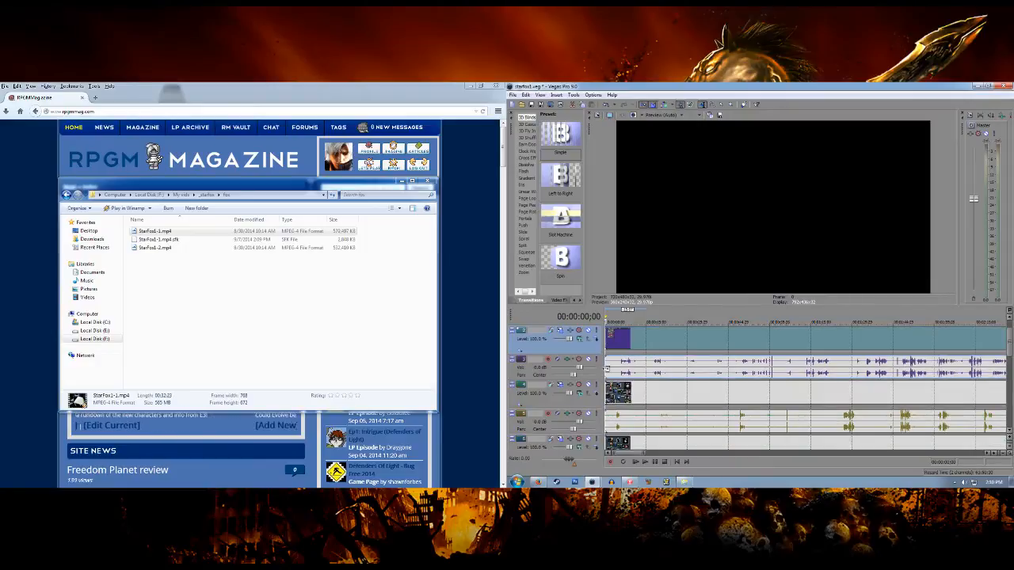
{"action": "left_click", "coordinate": [576, 368]}
{"action": "left_click_drag", "start_coordinate": [610, 367], "coordinate": [654, 368]}
{"action": "left_click_drag", "start_coordinate": [642, 406], "coordinate": [688, 406]}
Step: Shift the kajak recording and its audio along the timeline to start about level with the other shifted recordings
{"action": "left_click_drag", "start_coordinate": [1011, 342], "coordinate": [1010, 355]}
{"action": "left_click", "coordinate": [634, 396]}
{"action": "left_click_drag", "start_coordinate": [622, 391], "coordinate": [665, 388]}
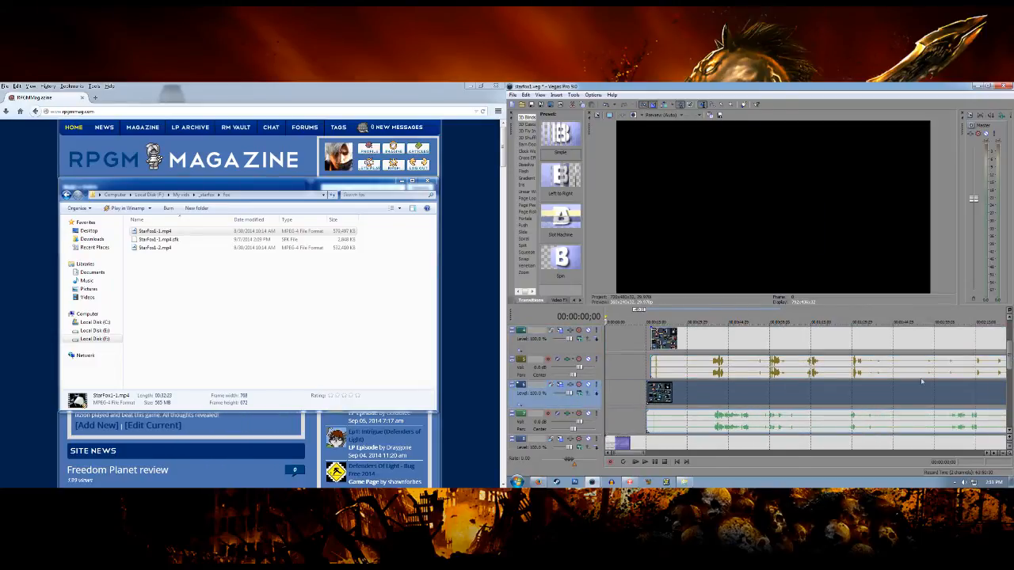
{"action": "mouse_move", "coordinate": [1010, 354]}
{"action": "left_mouse_down"}
{"action": "mouse_move", "coordinate": [1010, 382]}
{"action": "mouse_move", "coordinate": [1010, 364]}
{"action": "left_mouse_up"}
{"action": "left_click", "coordinate": [1004, 392]}
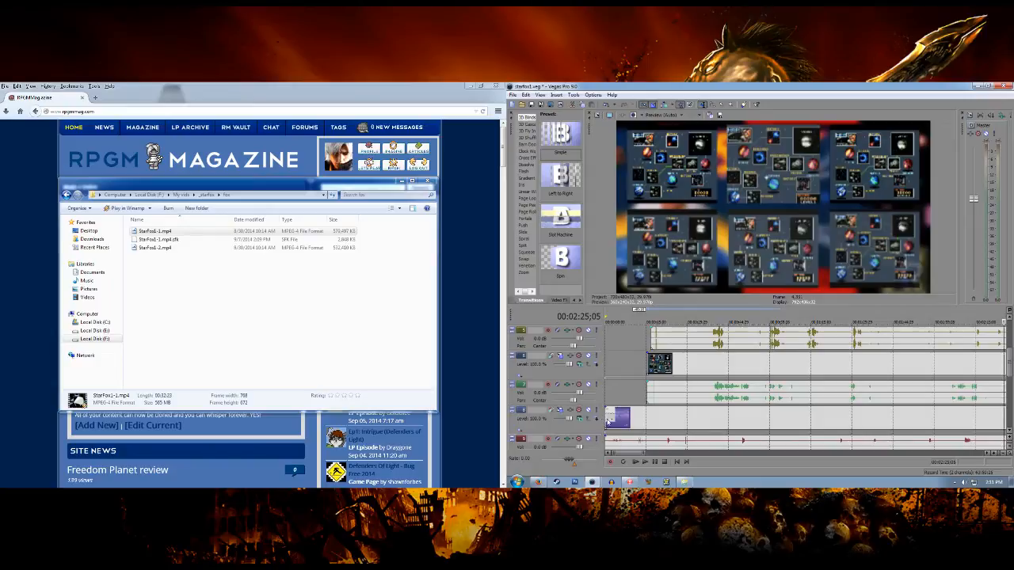
Step: Shift the fourth and fifth players' recordings along the timeline to start about level with the other shifted recordings
{"action": "left_click_drag", "start_coordinate": [609, 423], "coordinate": [665, 423]}
{"action": "left_click_drag", "start_coordinate": [1011, 365], "coordinate": [1010, 385]}
{"action": "left_click_drag", "start_coordinate": [606, 394], "coordinate": [653, 394]}
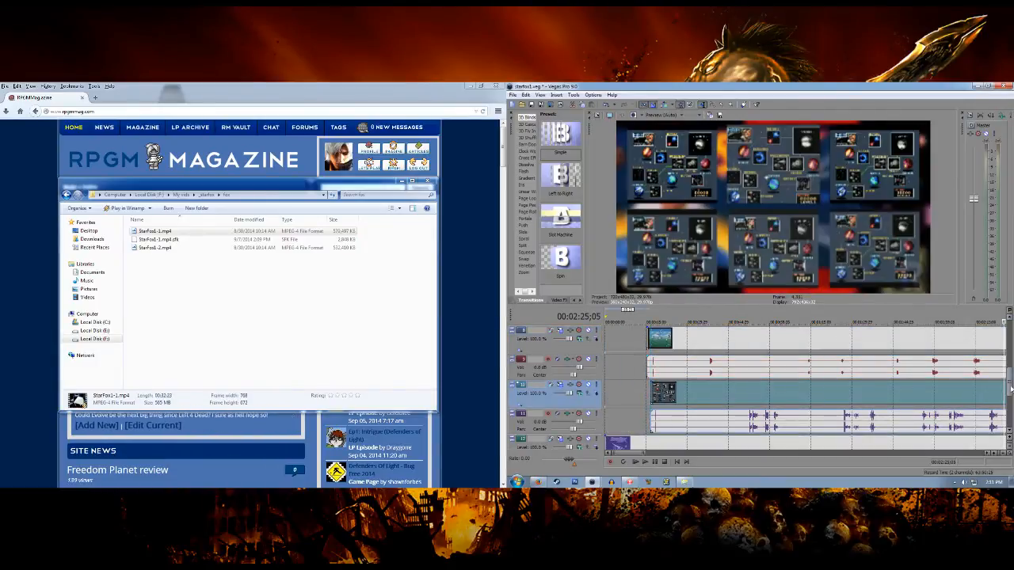
Step: Place the timeline cursor at 00:00:20;19, exactly on the last sync spike in the first recording's audio
{"action": "mouse_move", "coordinate": [1010, 378]}
{"action": "left_mouse_down"}
{"action": "mouse_move", "coordinate": [1010, 350]}
{"action": "mouse_move", "coordinate": [1011, 359]}
{"action": "left_mouse_up"}
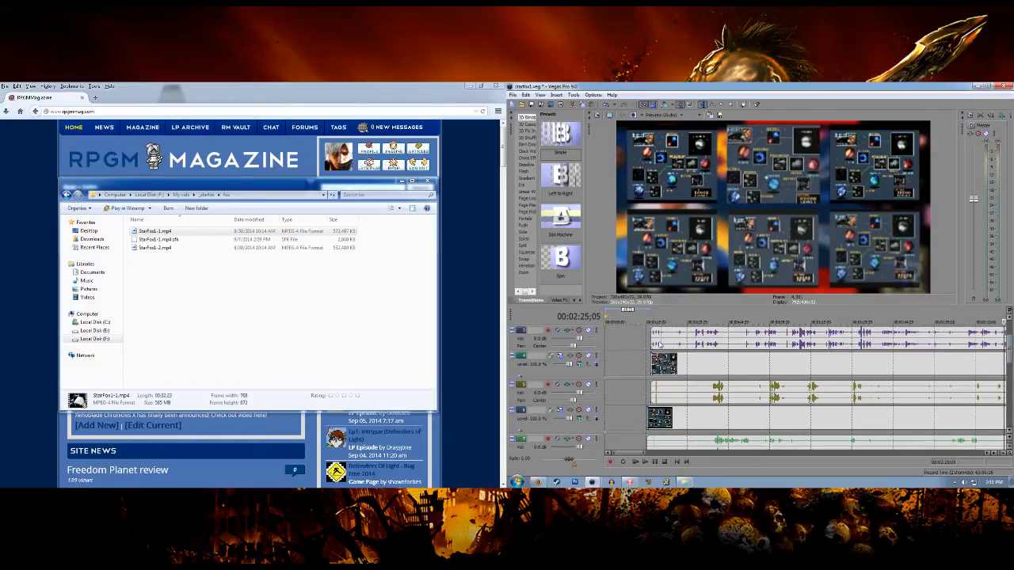
{"action": "left_click", "coordinate": [660, 344]}
{"action": "scroll", "coordinate": [666, 374], "scroll_direction": "up", "scroll_amount": 8}
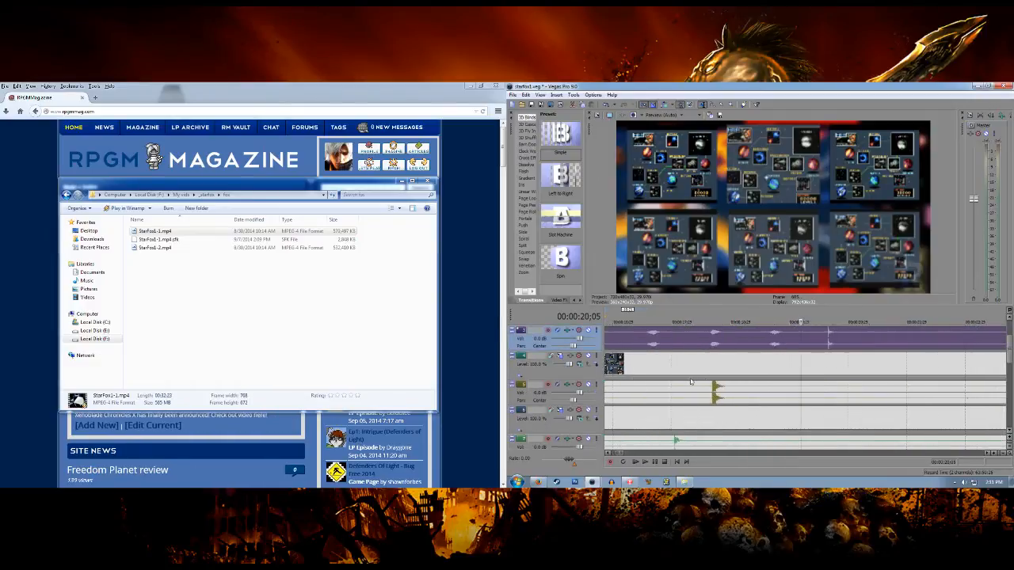
{"action": "scroll", "coordinate": [742, 385], "scroll_direction": "down", "scroll_amount": 2}
{"action": "left_click", "coordinate": [856, 339]}
{"action": "scroll", "coordinate": [896, 384], "scroll_direction": "up", "scroll_amount": 1}
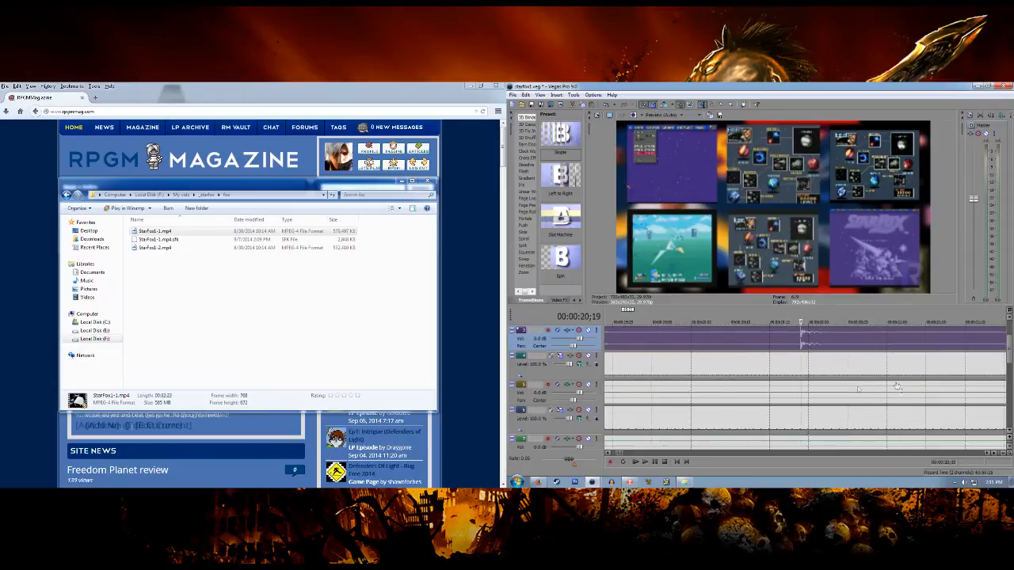
{"action": "scroll", "coordinate": [776, 371], "scroll_direction": "down", "scroll_amount": 2}
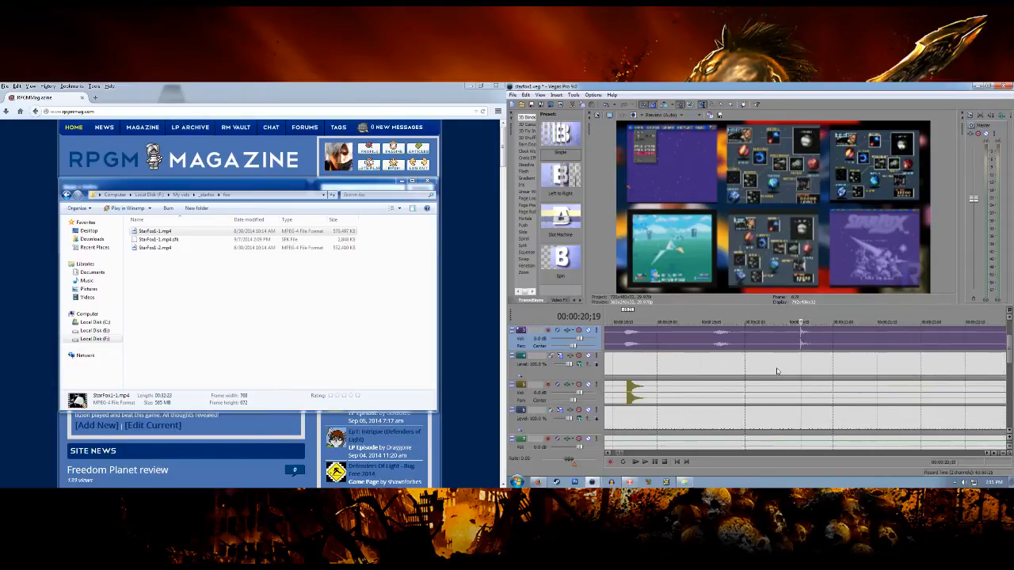
Step: Slide the second player's recording along the timeline until its audio spike lines up with the cursor
{"action": "left_click_drag", "start_coordinate": [634, 391], "coordinate": [811, 384]}
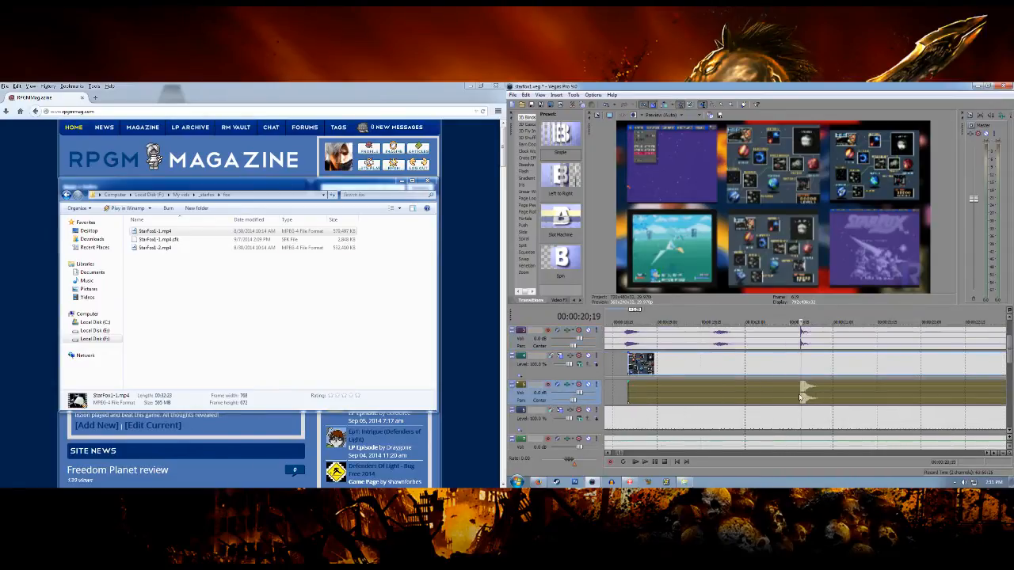
{"action": "scroll", "coordinate": [811, 383], "scroll_direction": "up", "scroll_amount": 4}
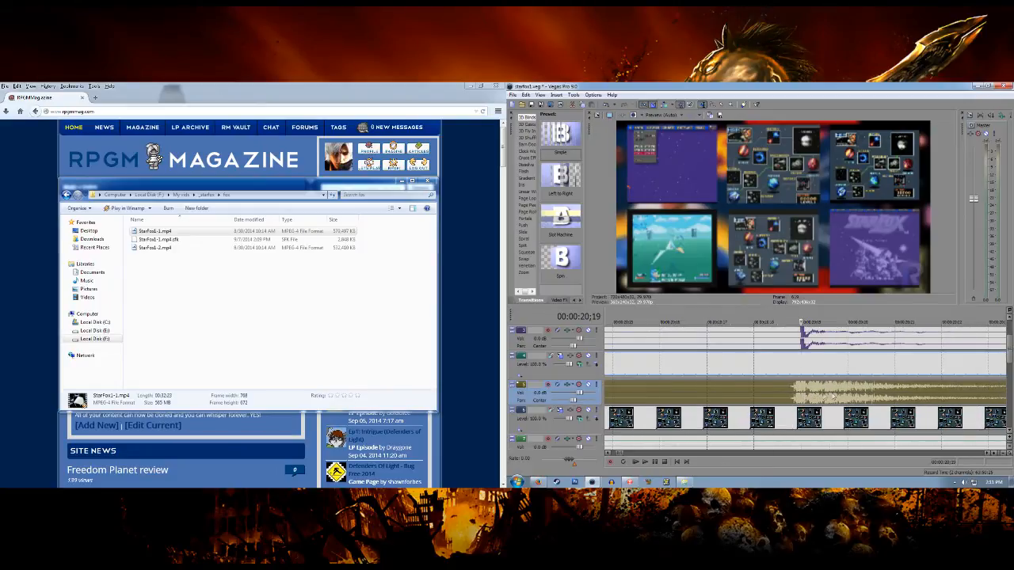
{"action": "left_click_drag", "start_coordinate": [837, 396], "coordinate": [813, 397]}
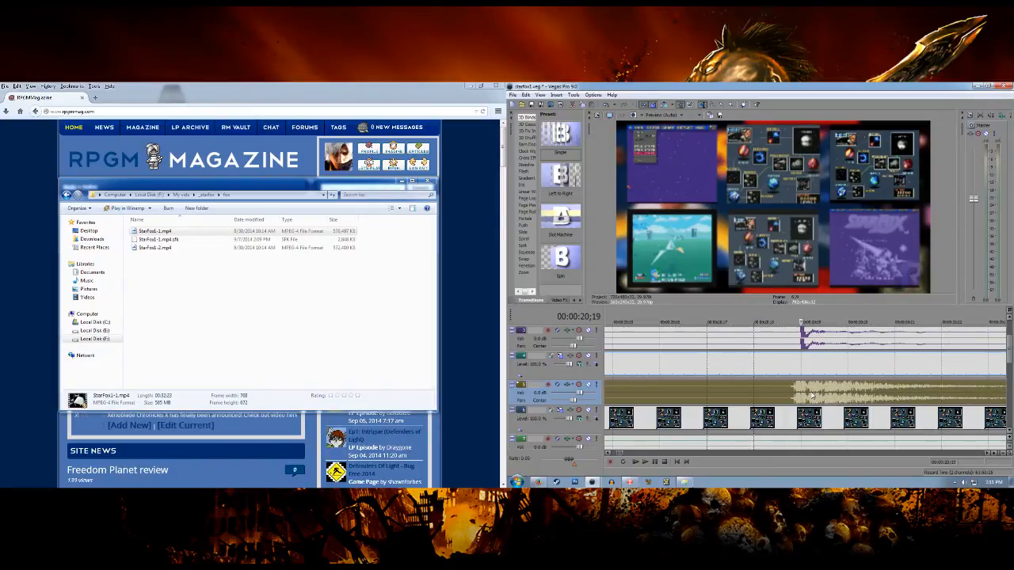
Step: Move the third player's recording so its audio spike falls at the cursor, fine-tuning it against the second recording's waveform
{"action": "scroll", "coordinate": [804, 380], "scroll_direction": "down", "scroll_amount": 2}
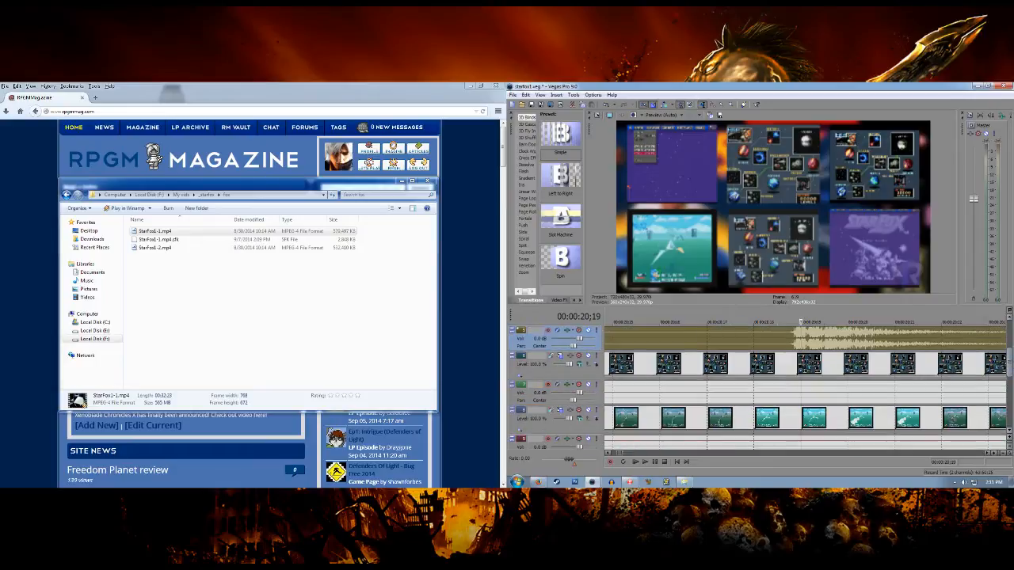
{"action": "scroll", "coordinate": [741, 396], "scroll_direction": "down", "scroll_amount": 5}
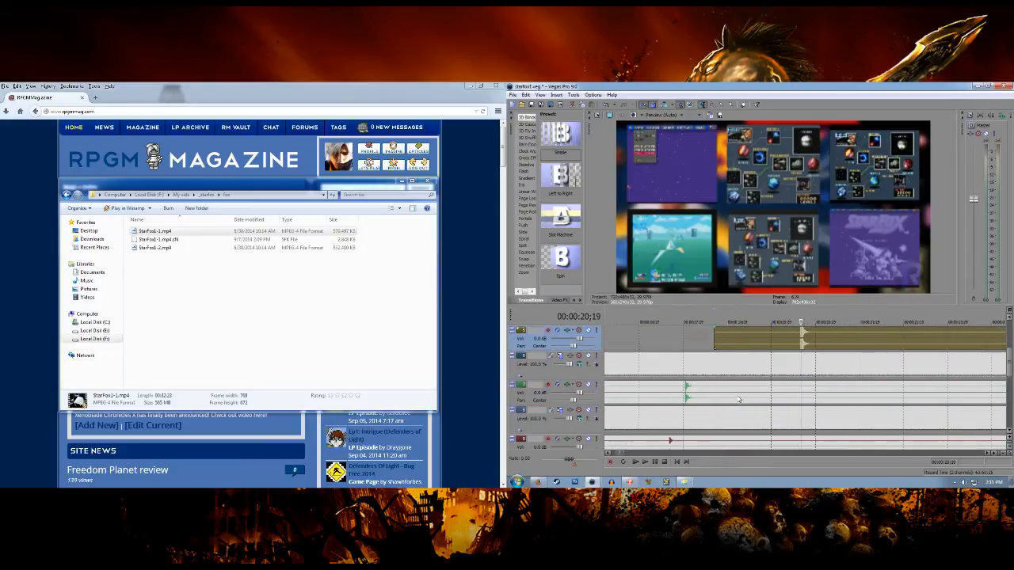
{"action": "left_click_drag", "start_coordinate": [694, 390], "coordinate": [809, 395]}
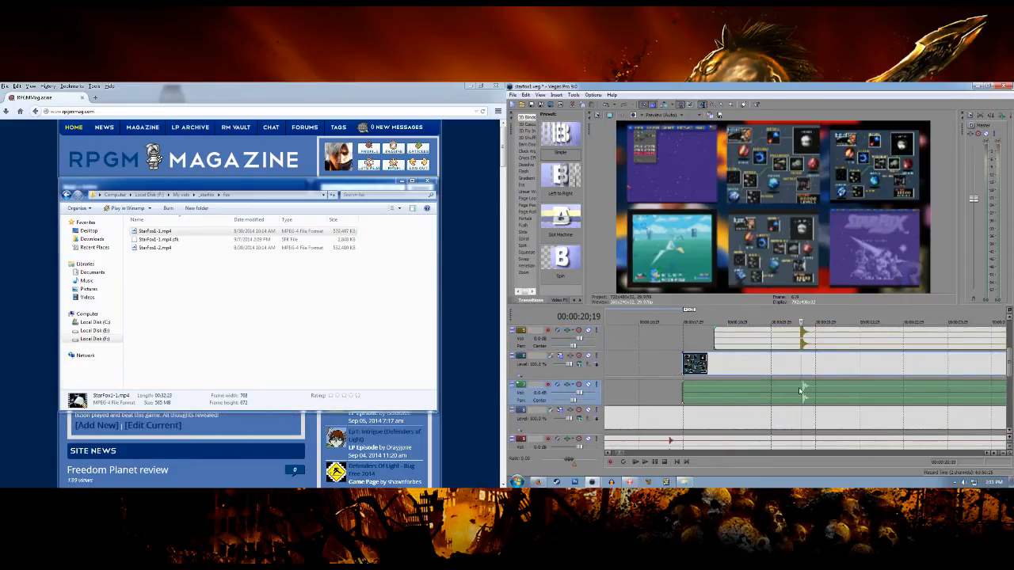
{"action": "scroll", "coordinate": [803, 401], "scroll_direction": "up", "scroll_amount": 3}
{"action": "scroll", "coordinate": [802, 401], "scroll_direction": "up", "scroll_amount": 1}
{"action": "left_click_drag", "start_coordinate": [857, 397], "coordinate": [812, 399]}
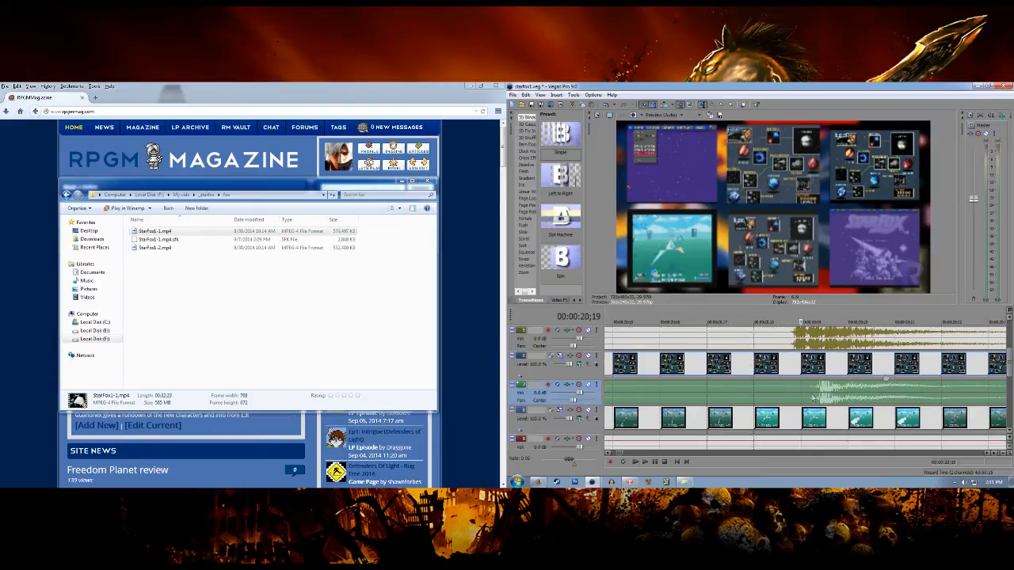
Step: Align the fourth player's recording by moving its audio spike to the cursor, and check it against the third recording's waveform
{"action": "mouse_move", "coordinate": [1010, 369]}
{"action": "left_mouse_down"}
{"action": "mouse_move", "coordinate": [1009, 349]}
{"action": "mouse_move", "coordinate": [1005, 383]}
{"action": "left_mouse_up"}
{"action": "scroll", "coordinate": [895, 390], "scroll_direction": "down", "scroll_amount": 10}
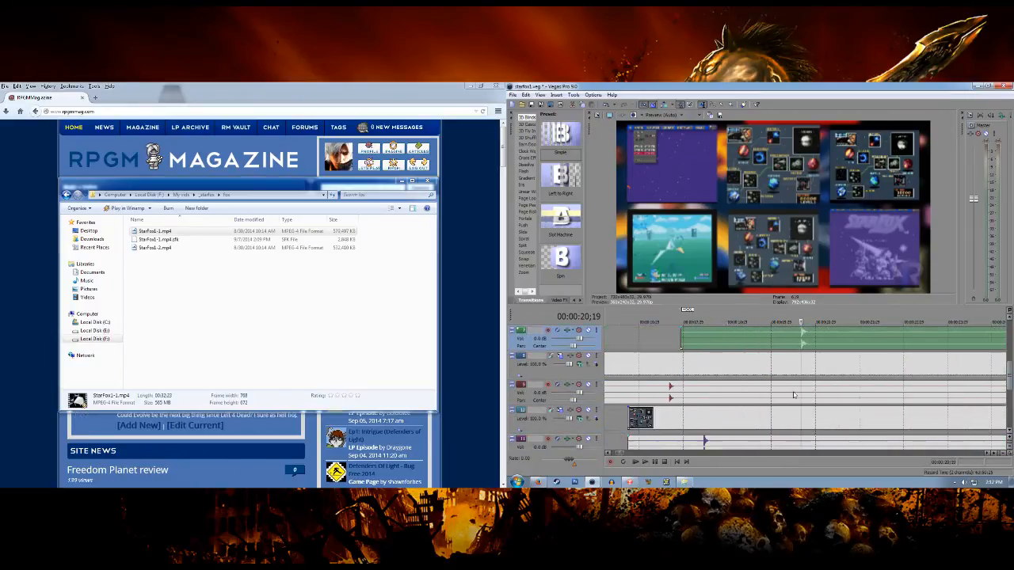
{"action": "left_click_drag", "start_coordinate": [669, 388], "coordinate": [799, 385]}
{"action": "scroll", "coordinate": [809, 381], "scroll_direction": "up", "scroll_amount": 1}
{"action": "scroll", "coordinate": [808, 383], "scroll_direction": "up", "scroll_amount": 3}
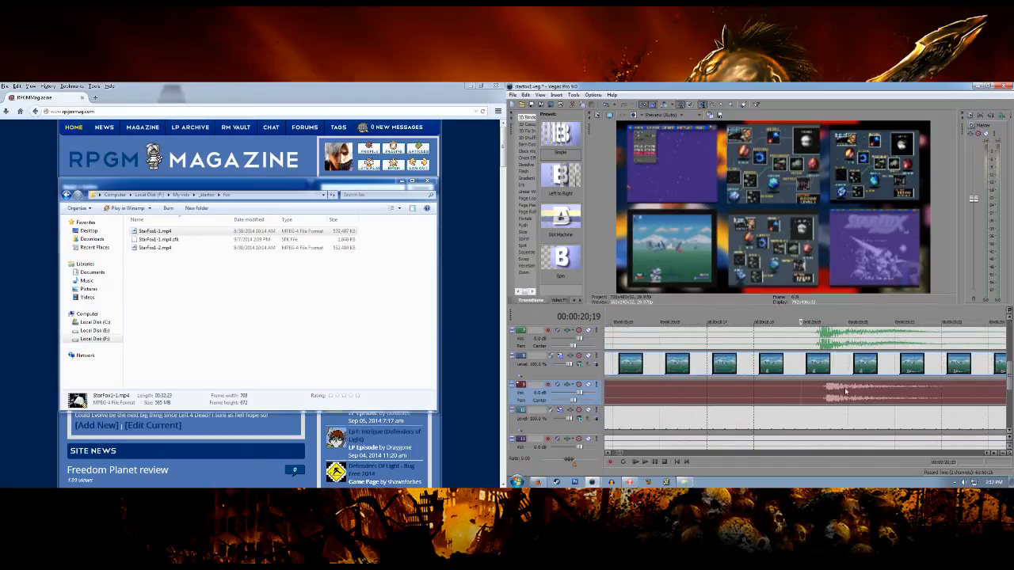
{"action": "scroll", "coordinate": [841, 388], "scroll_direction": "up", "scroll_amount": 2}
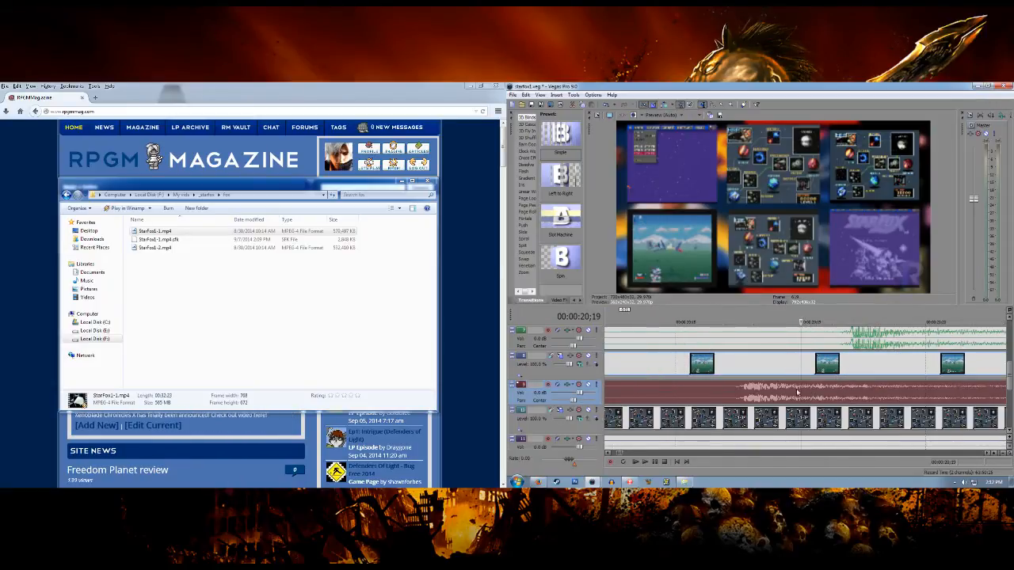
{"action": "scroll", "coordinate": [837, 398], "scroll_direction": "down", "scroll_amount": 2}
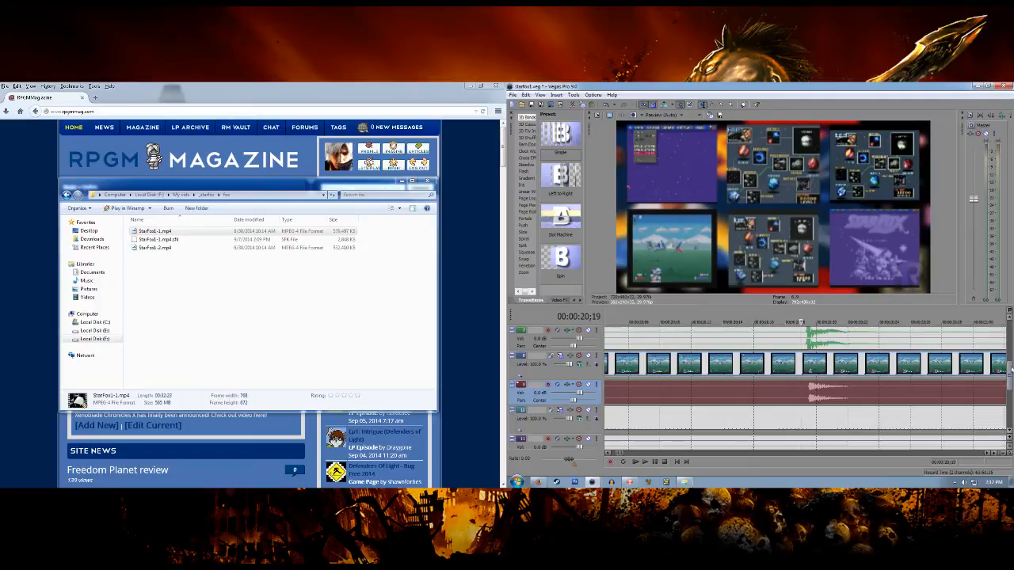
Step: Move the fifth player's recording to bring its audio spike onto the cursor, and compare it with the tracks above
{"action": "left_click_drag", "start_coordinate": [1011, 368], "coordinate": [1010, 395]}
{"action": "scroll", "coordinate": [926, 397], "scroll_direction": "down", "scroll_amount": 8}
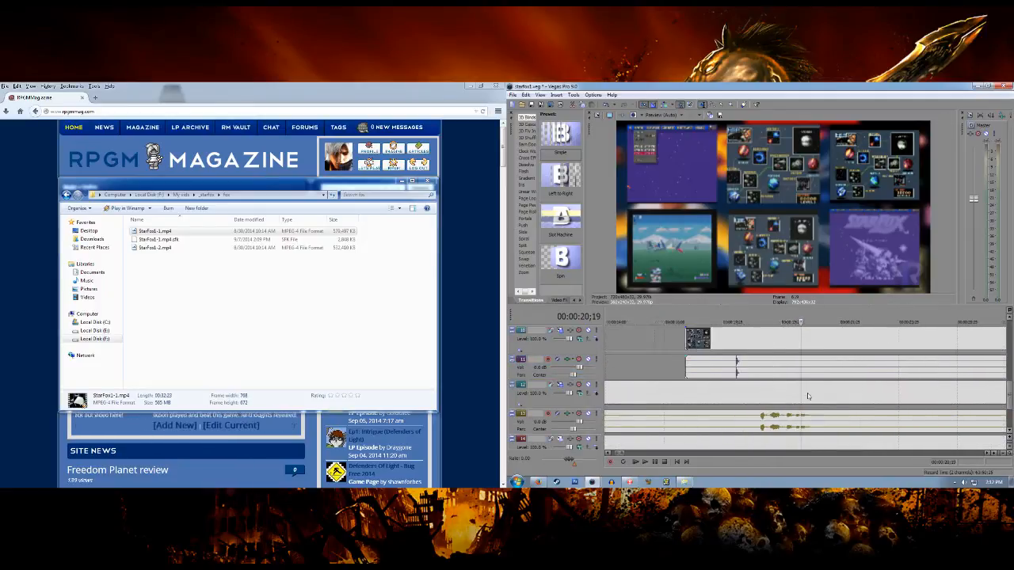
{"action": "left_click_drag", "start_coordinate": [753, 372], "coordinate": [800, 368]}
{"action": "scroll", "coordinate": [906, 407], "scroll_direction": "up", "scroll_amount": 4}
{"action": "left_click_drag", "start_coordinate": [1007, 394], "coordinate": [1010, 381]}
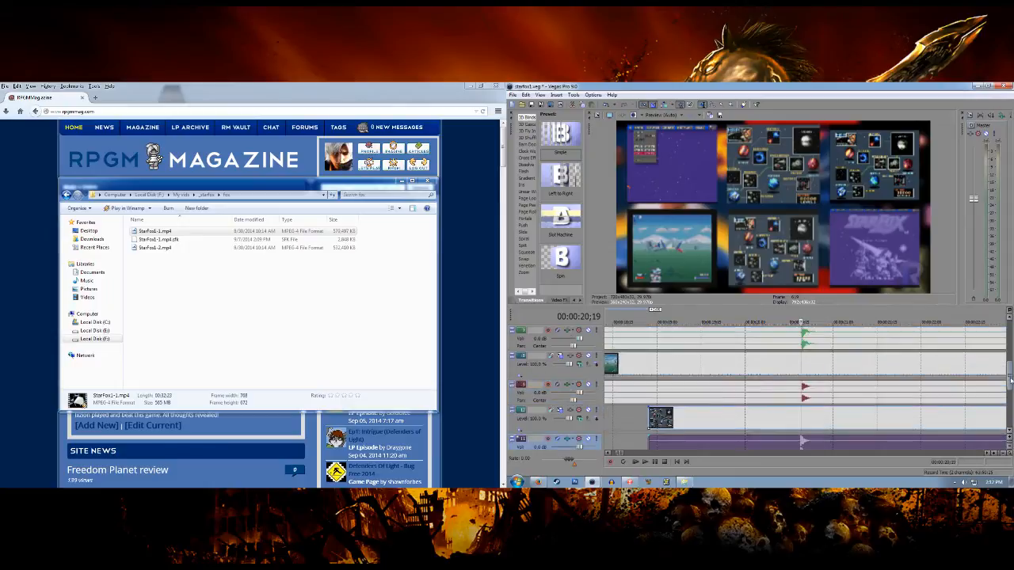
{"action": "scroll", "coordinate": [805, 441], "scroll_direction": "down", "scroll_amount": 5}
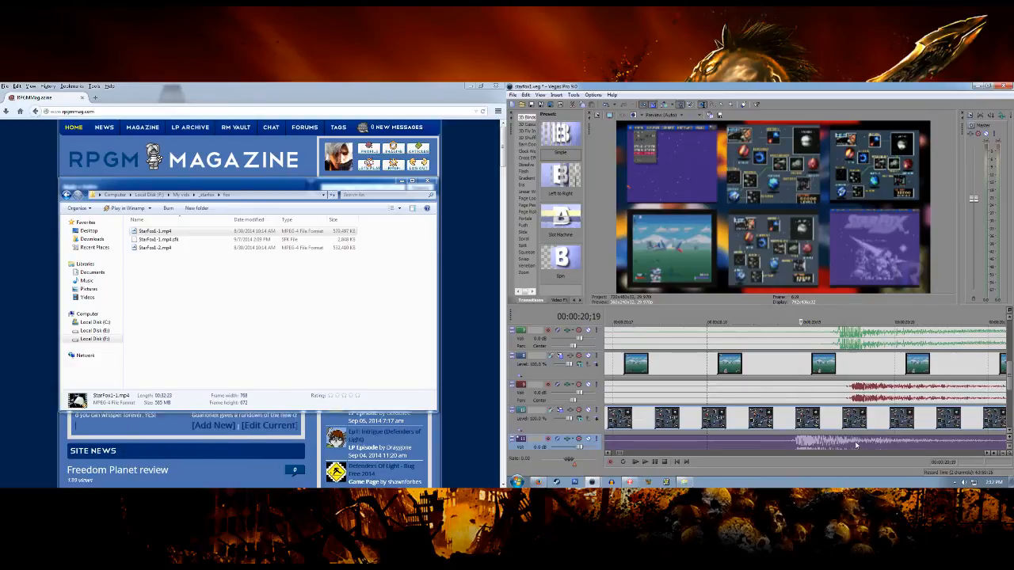
Step: Shift the sixth player's recording and its audio along the timeline to start level with the fifth recording
{"action": "left_click_drag", "start_coordinate": [1008, 379], "coordinate": [1006, 403]}
{"action": "scroll", "coordinate": [861, 416], "scroll_direction": "down", "scroll_amount": 10}
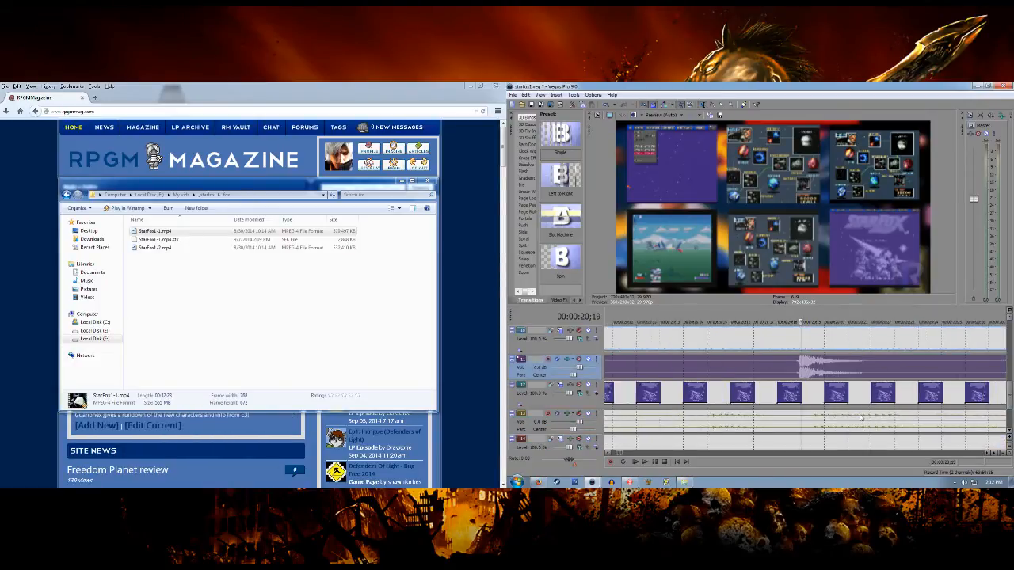
{"action": "scroll", "coordinate": [773, 420], "scroll_direction": "down", "scroll_amount": 3}
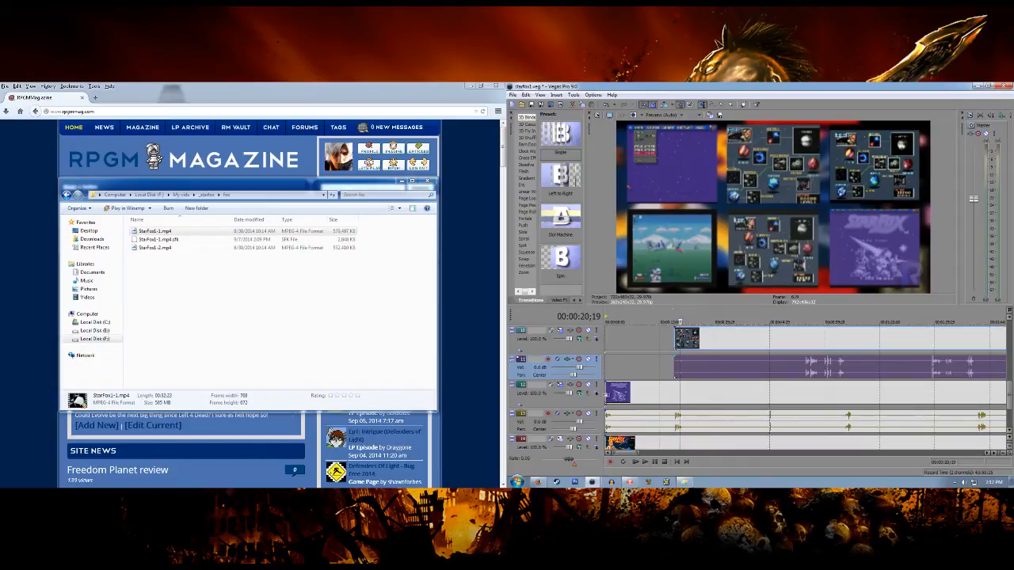
{"action": "left_click_drag", "start_coordinate": [608, 394], "coordinate": [685, 400]}
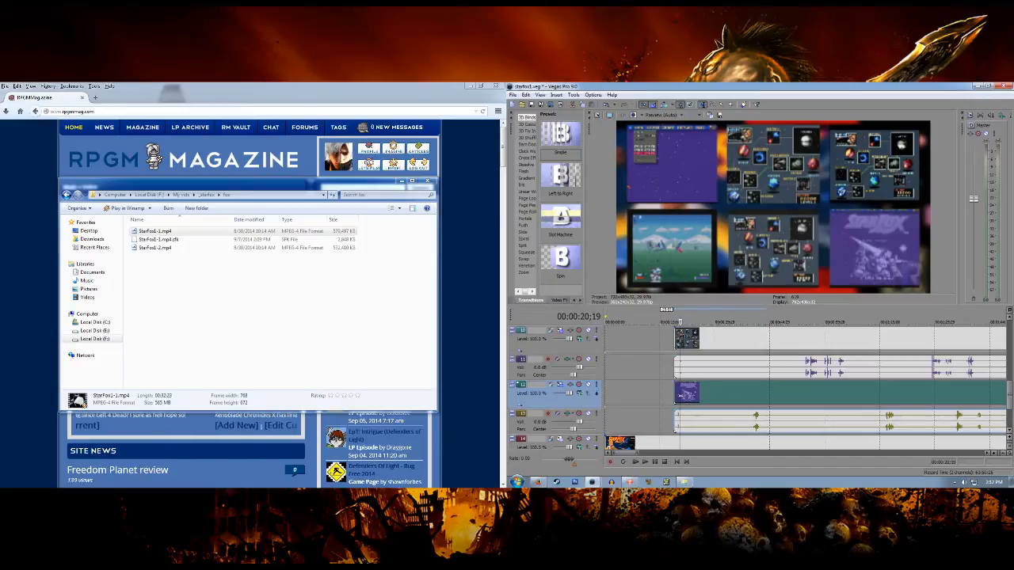
Step: Line up the sixth recording's first audio spike with the cursor and the fifth recording's spike
{"action": "scroll", "coordinate": [687, 399], "scroll_direction": "down", "scroll_amount": 5}
{"action": "scroll", "coordinate": [719, 418], "scroll_direction": "up", "scroll_amount": 10}
{"action": "left_click", "coordinate": [698, 420]}
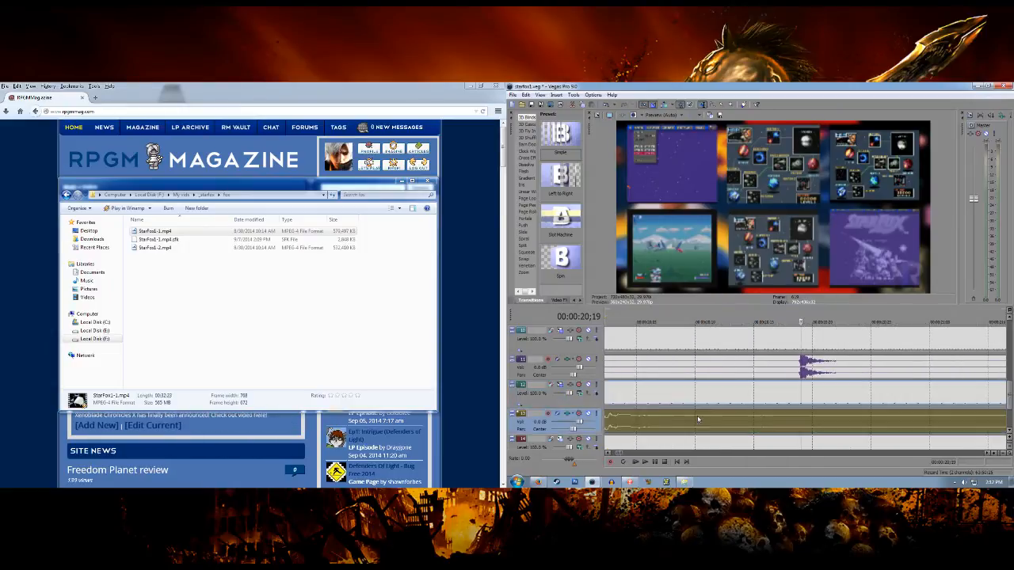
{"action": "scroll", "coordinate": [804, 426], "scroll_direction": "down", "scroll_amount": 5}
{"action": "scroll", "coordinate": [808, 422], "scroll_direction": "up", "scroll_amount": 3}
{"action": "scroll", "coordinate": [816, 418], "scroll_direction": "up", "scroll_amount": 3}
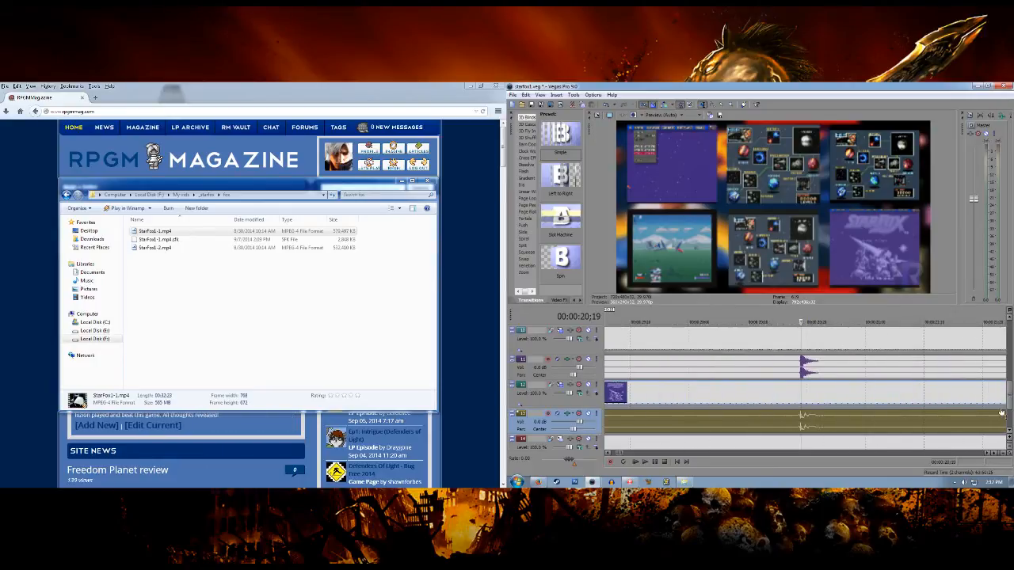
Step: Play the project from the start of the first recording to check that the players' audio is in sync
{"action": "left_click_drag", "start_coordinate": [1008, 401], "coordinate": [1008, 345]}
{"action": "scroll", "coordinate": [803, 408], "scroll_direction": "down", "scroll_amount": 4}
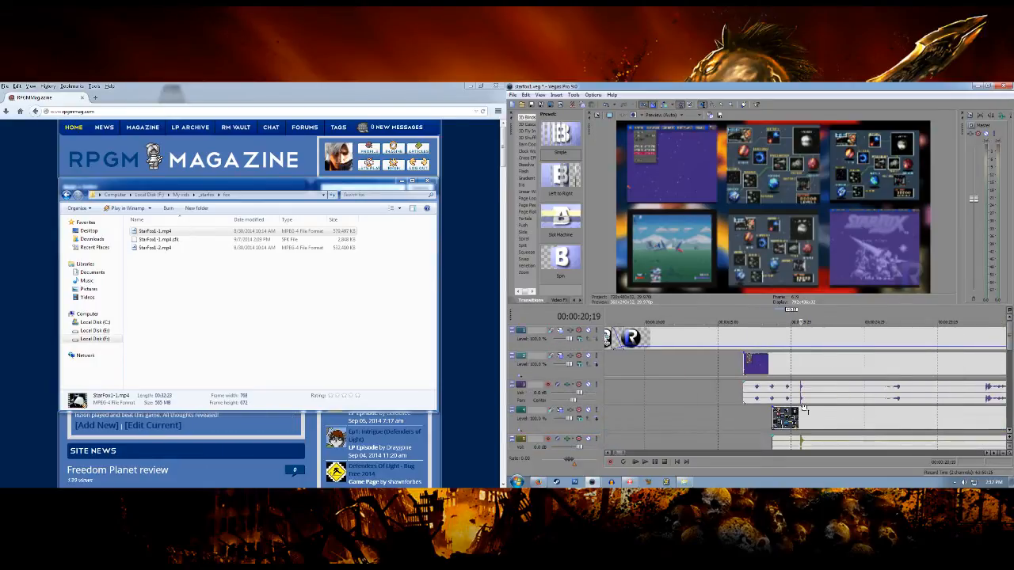
{"action": "left_click", "coordinate": [743, 400]}
{"action": "left_click", "coordinate": [645, 461]}
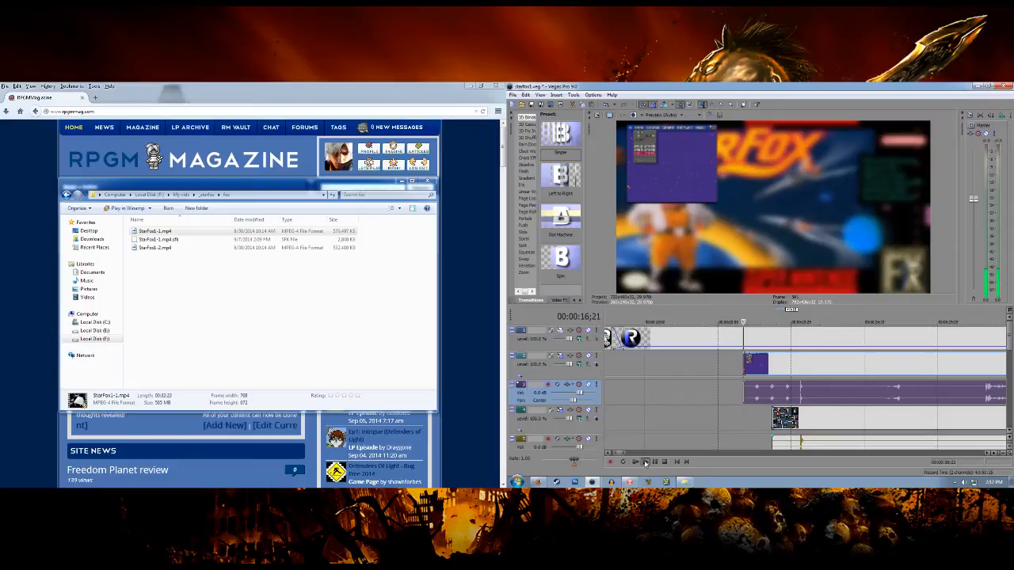
{"action": "left_click", "coordinate": [645, 463]}
{"action": "left_click", "coordinate": [655, 462]}
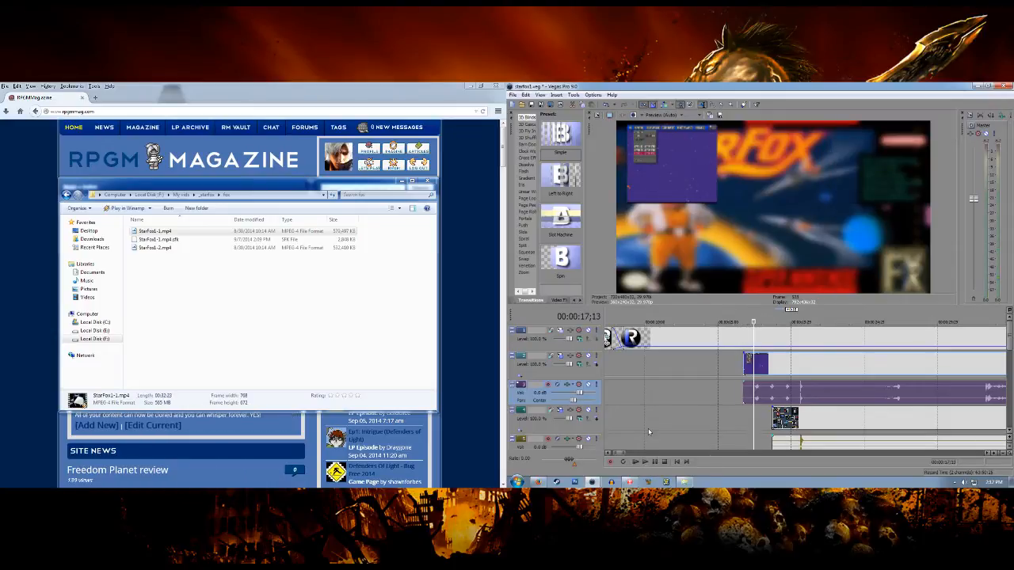
{"action": "key", "text": "space"}
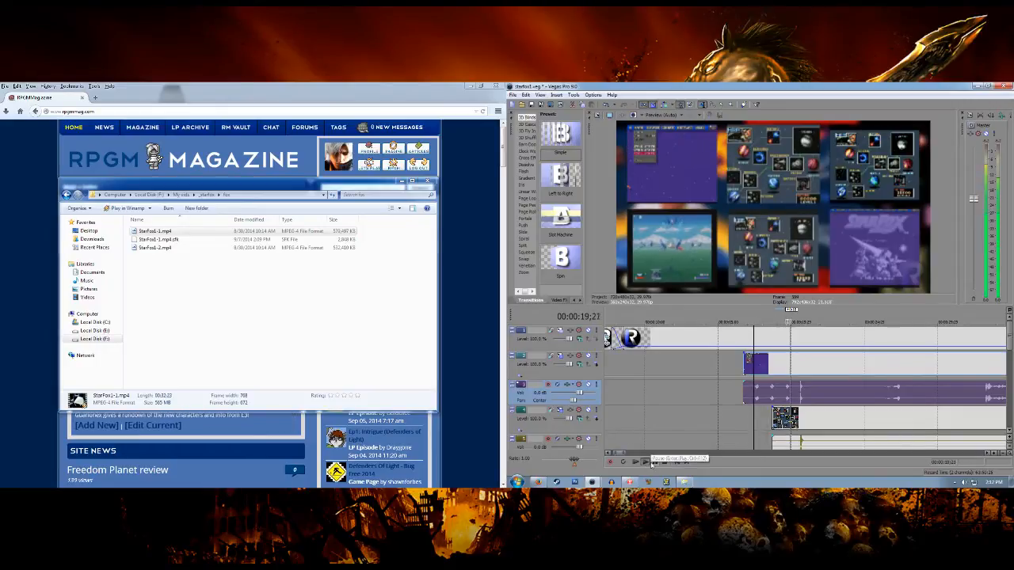
{"action": "key", "text": "space"}
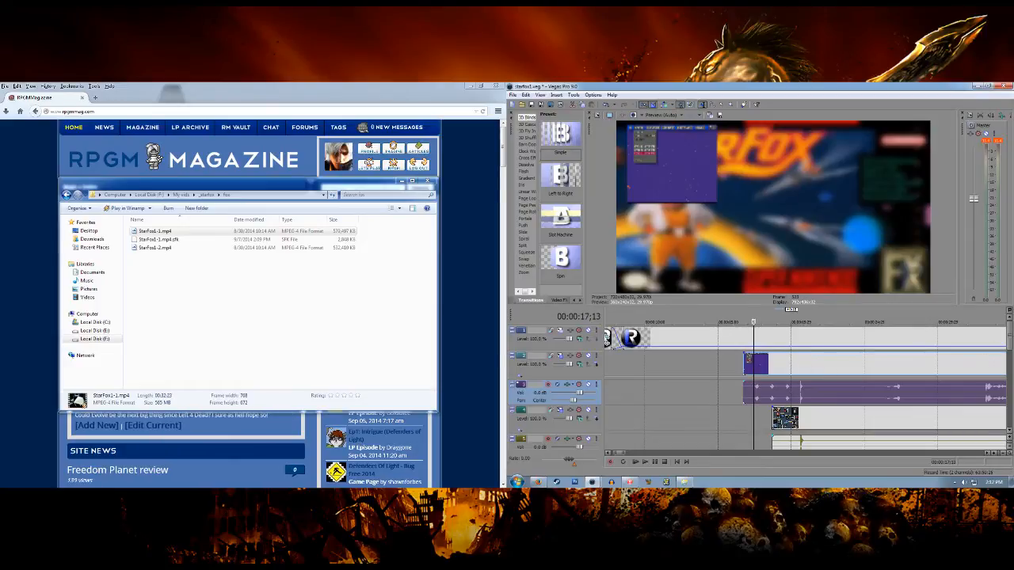
Step: Look over the aligned starts and audio spikes of the stacked recording tracks
{"action": "mouse_move", "coordinate": [1010, 339]}
{"action": "left_mouse_down"}
{"action": "mouse_move", "coordinate": [1010, 416]}
{"action": "mouse_move", "coordinate": [1011, 353]}
{"action": "left_mouse_up"}
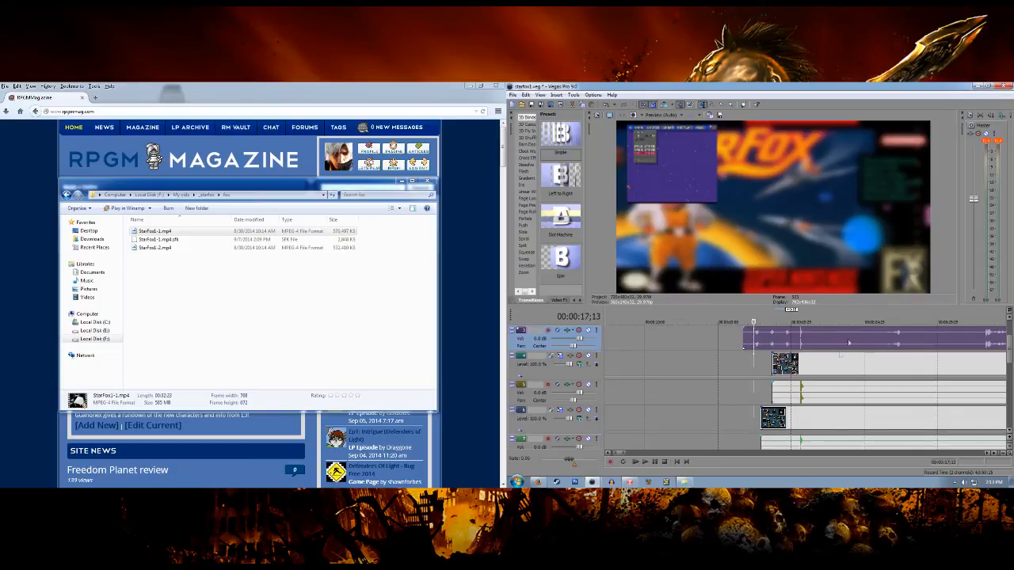
{"action": "scroll", "coordinate": [765, 356], "scroll_direction": "down", "scroll_amount": 5}
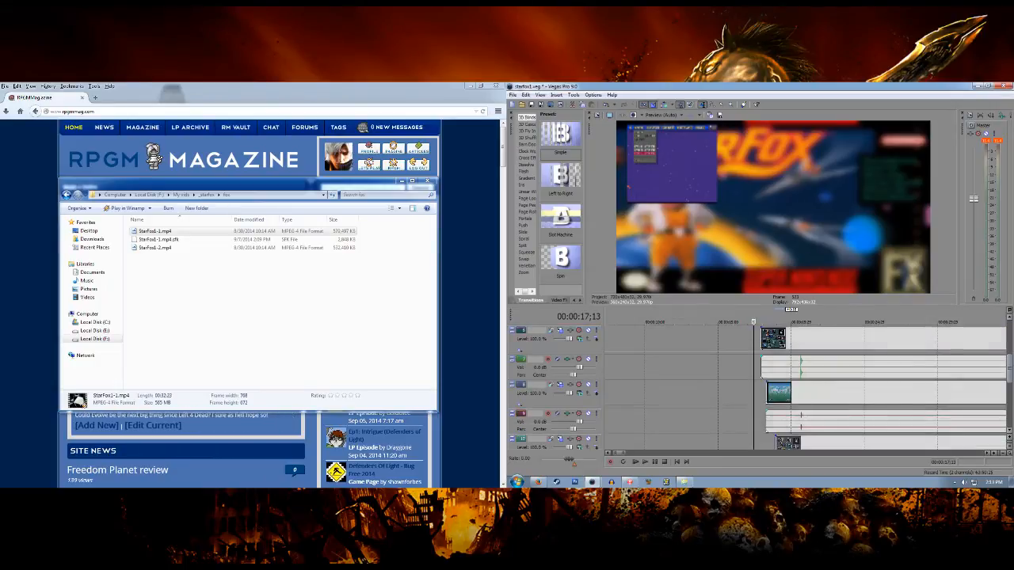
{"action": "scroll", "coordinate": [808, 386], "scroll_direction": "up", "scroll_amount": 3}
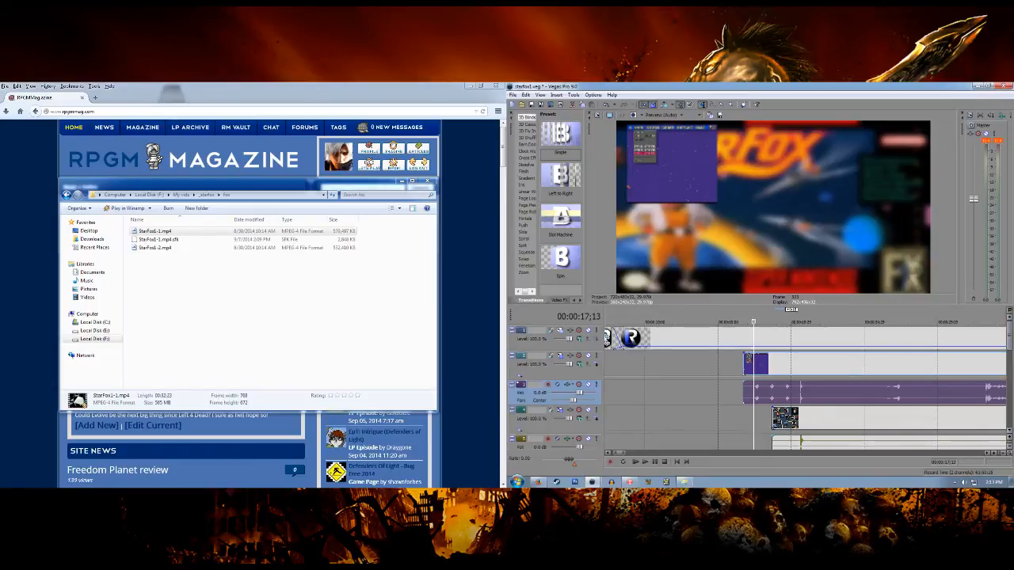
{"action": "scroll", "coordinate": [784, 393], "scroll_direction": "down", "scroll_amount": 1}
{"action": "scroll", "coordinate": [785, 394], "scroll_direction": "up", "scroll_amount": 1}
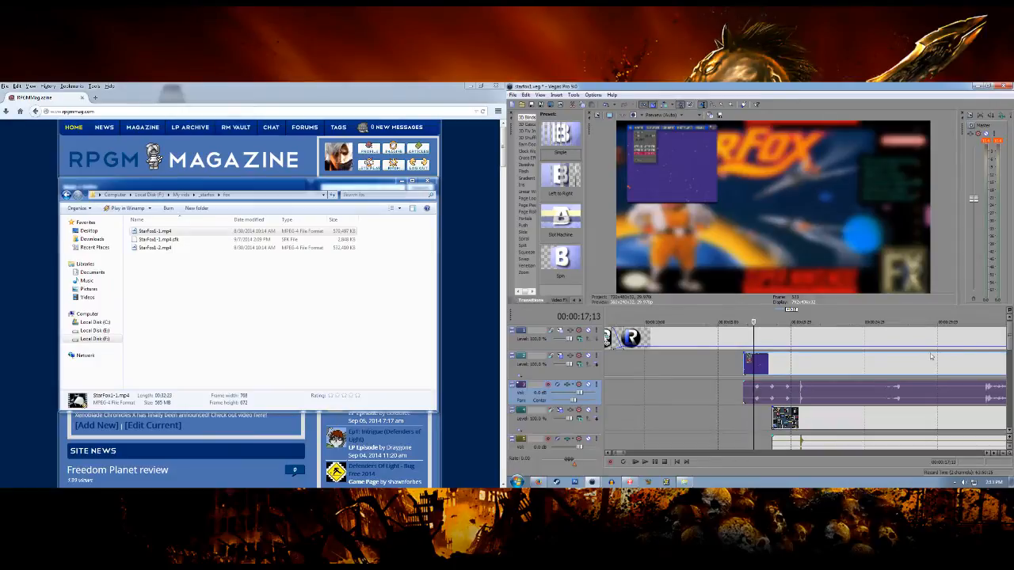
{"action": "scroll", "coordinate": [995, 335], "scroll_direction": "down", "scroll_amount": 2}
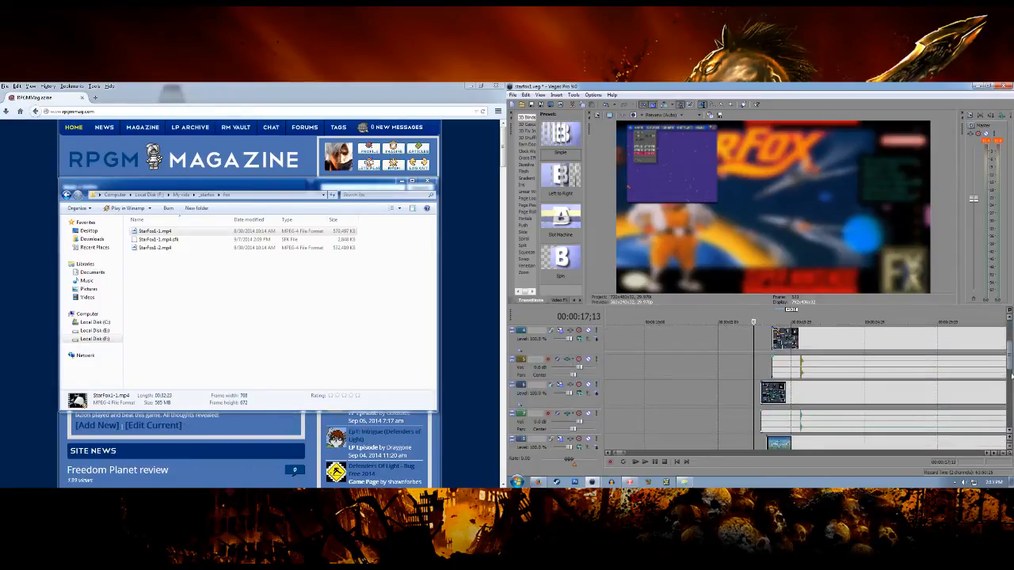
{"action": "scroll", "coordinate": [998, 353], "scroll_direction": "up", "scroll_amount": 2}
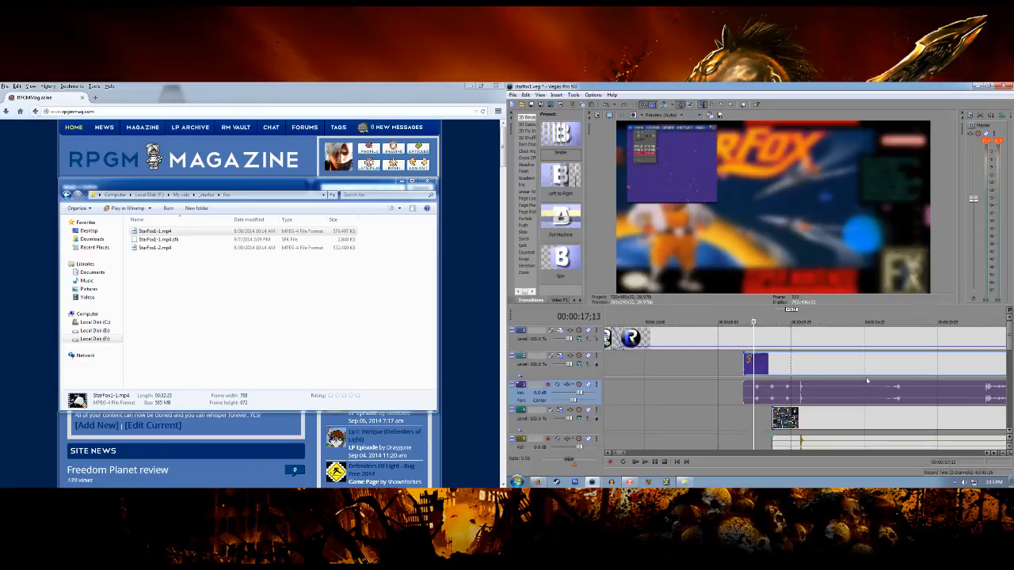
Step: Play the recordings from 00:00:30;25 and stop at 00:00:31;15 to find where the footage should begin
{"action": "scroll", "coordinate": [727, 444], "scroll_direction": "right", "scroll_amount": 1}
{"action": "scroll", "coordinate": [644, 435], "scroll_direction": "down", "scroll_amount": 4}
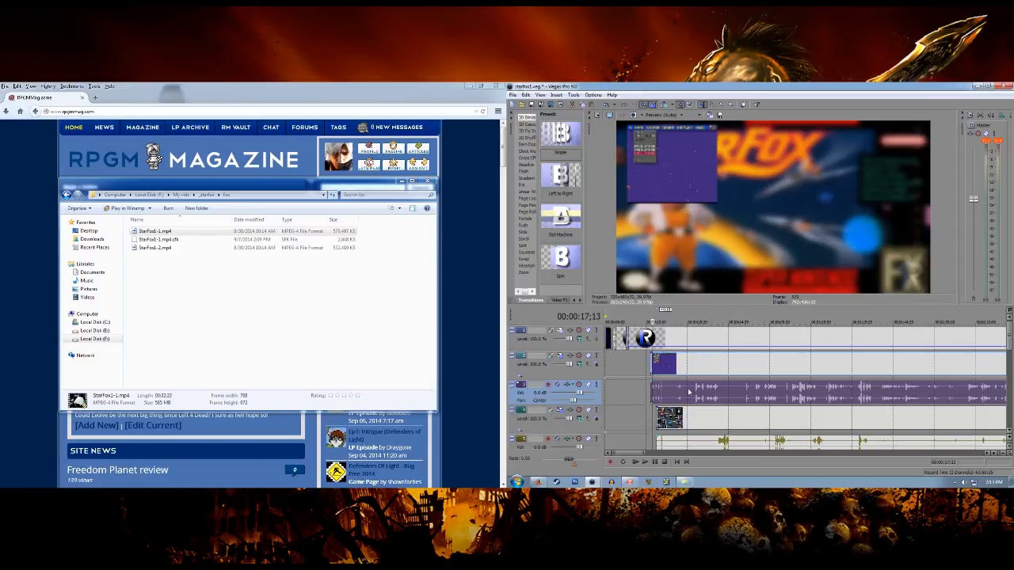
{"action": "left_click", "coordinate": [690, 391]}
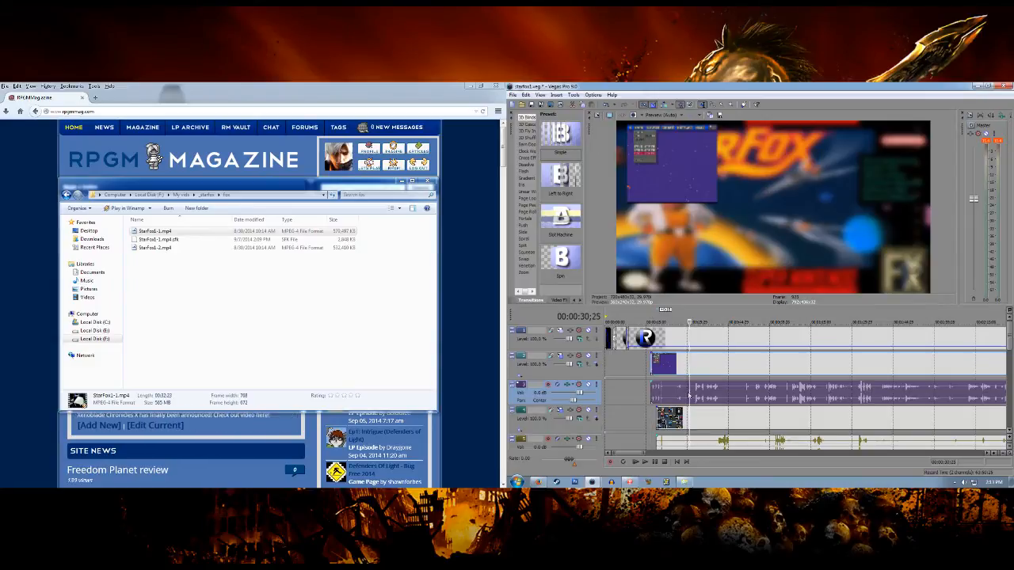
{"action": "scroll", "coordinate": [690, 392], "scroll_direction": "up", "scroll_amount": 3}
{"action": "left_click", "coordinate": [647, 463]}
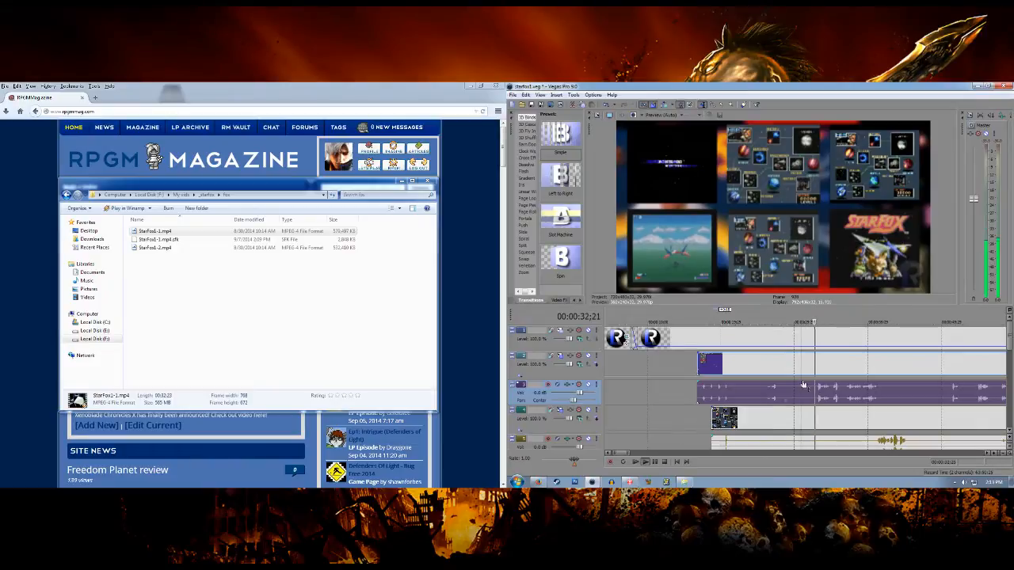
{"action": "key", "text": "space"}
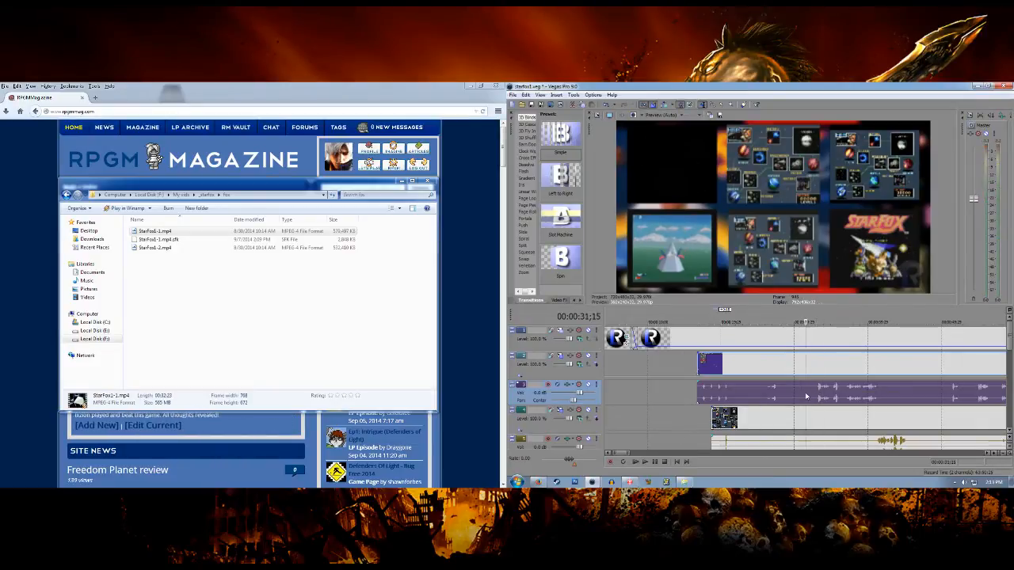
Step: Trim the starts of all six players' recordings and their audio to the cursor at 00:00:31;15
{"action": "left_click_drag", "start_coordinate": [700, 362], "coordinate": [809, 363]}
{"action": "left_click_drag", "start_coordinate": [715, 418], "coordinate": [820, 413]}
{"action": "left_click_drag", "start_coordinate": [1011, 352], "coordinate": [1011, 366]}
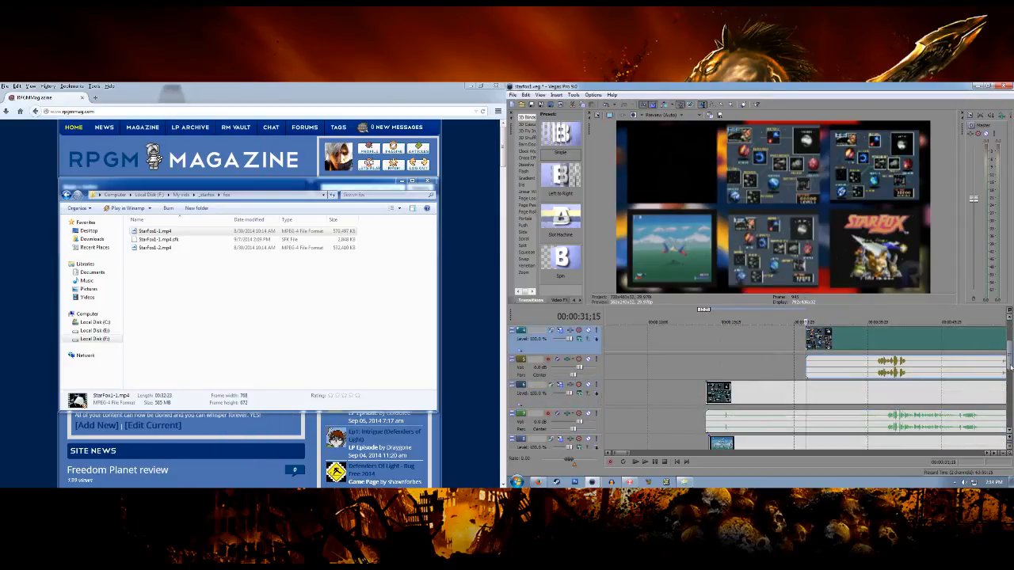
{"action": "left_click_drag", "start_coordinate": [708, 399], "coordinate": [818, 394]}
{"action": "left_click_drag", "start_coordinate": [711, 442], "coordinate": [808, 442]}
{"action": "left_click_drag", "start_coordinate": [1010, 357], "coordinate": [1011, 381]}
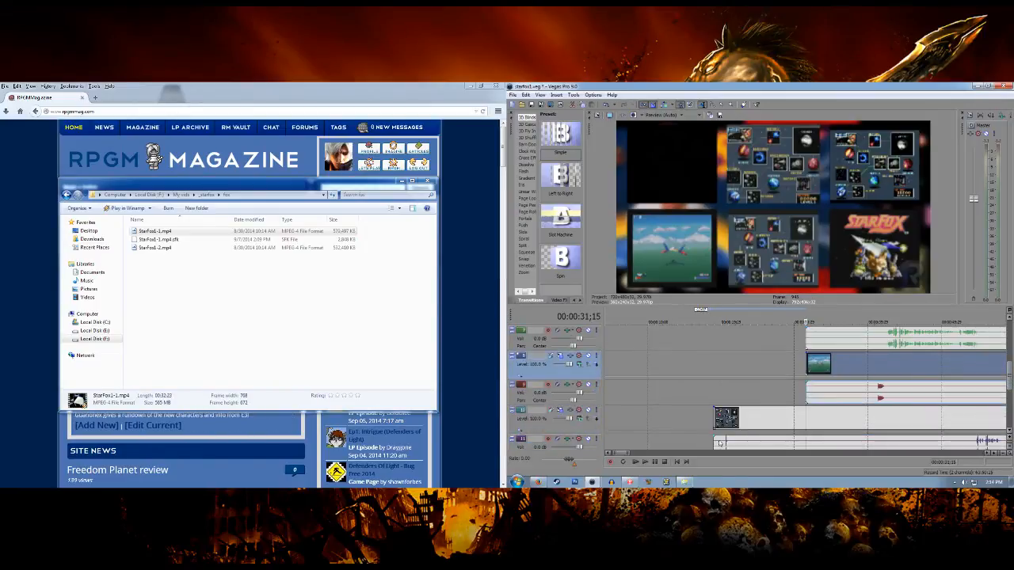
{"action": "left_click_drag", "start_coordinate": [726, 418], "coordinate": [818, 418]}
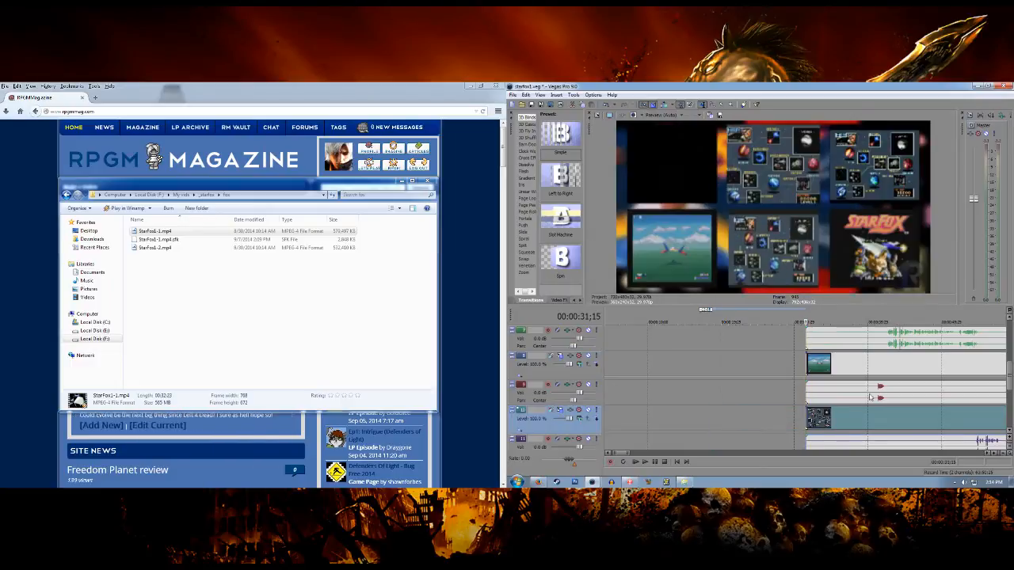
{"action": "left_click_drag", "start_coordinate": [1010, 382], "coordinate": [1010, 400]}
{"action": "left_click_drag", "start_coordinate": [719, 394], "coordinate": [809, 393]}
{"action": "left_click_drag", "start_coordinate": [1009, 391], "coordinate": [1010, 329]}
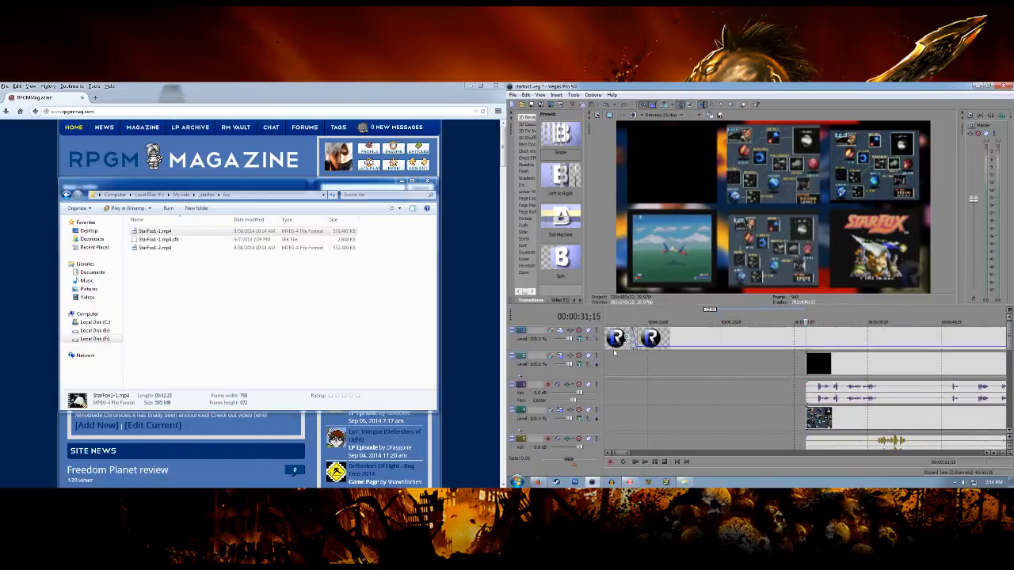
Step: Step the timeline cursor through the R logo intro to 00:00:06;12, where the logo is moving towards its corner
{"action": "left_click", "coordinate": [616, 366]}
{"action": "key", "text": "Left"}
{"action": "key", "text": "Left"}
{"action": "key", "text": "Left"}
{"action": "key", "text": "Left"}
{"action": "key", "text": "Left"}
{"action": "key", "text": "Left"}
{"action": "key", "text": "Left"}
{"action": "key", "text": "Left"}
{"action": "key", "text": "Left"}
{"action": "key", "text": "Left"}
{"action": "key", "text": "Left"}
{"action": "key", "text": "Left"}
{"action": "key", "text": "Left"}
{"action": "key", "text": "Left"}
{"action": "key", "text": "Left"}
{"action": "key", "text": "Left"}
{"action": "key", "text": "Right"}
{"action": "key", "text": "Right"}
{"action": "key", "text": "Right"}
{"action": "key", "text": "Right"}
{"action": "key", "text": "Right"}
{"action": "key", "text": "Right"}
{"action": "key", "text": "Right"}
{"action": "key", "text": "Right"}
{"action": "key", "text": "Right"}
{"action": "key", "text": "Right"}
{"action": "key", "text": "Right"}
{"action": "key", "text": "Right"}
{"action": "key", "text": "Right"}
{"action": "key", "text": "Right"}
{"action": "key", "text": "Right"}
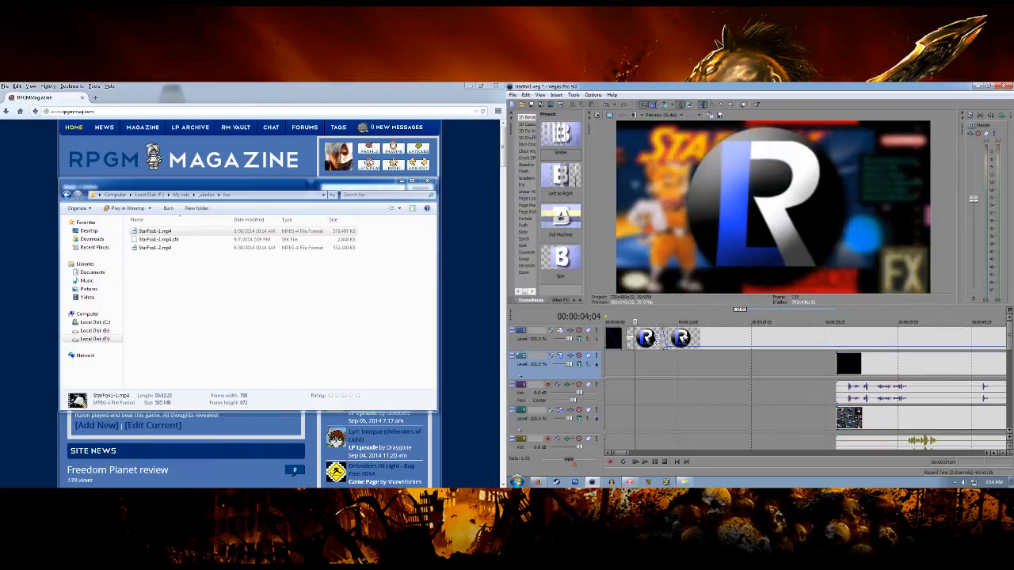
{"action": "key", "text": "Right"}
{"action": "key", "text": "Right"}
{"action": "key", "text": "Right"}
{"action": "key", "text": "Right"}
{"action": "key", "text": "Right"}
{"action": "key", "text": "Right"}
{"action": "key", "text": "Right"}
{"action": "key", "text": "Right"}
{"action": "key", "text": "Right"}
{"action": "key", "text": "Right"}
{"action": "key", "text": "Right"}
{"action": "key", "text": "Right"}
{"action": "key", "text": "Right"}
{"action": "key", "text": "Right"}
{"action": "key", "text": "Right"}
{"action": "key", "text": "Right"}
{"action": "key", "text": "Right"}
{"action": "key", "text": "Right"}
{"action": "key", "text": "Right"}
{"action": "key", "text": "Right"}
{"action": "key", "text": "Right"}
{"action": "key", "text": "Right"}
{"action": "key", "text": "Right"}
{"action": "key", "text": "Right"}
{"action": "key", "text": "Right"}
{"action": "key", "text": "Right"}
{"action": "key", "text": "Right"}
{"action": "key", "text": "Right"}
{"action": "key", "text": "Right"}
{"action": "key", "text": "Right"}
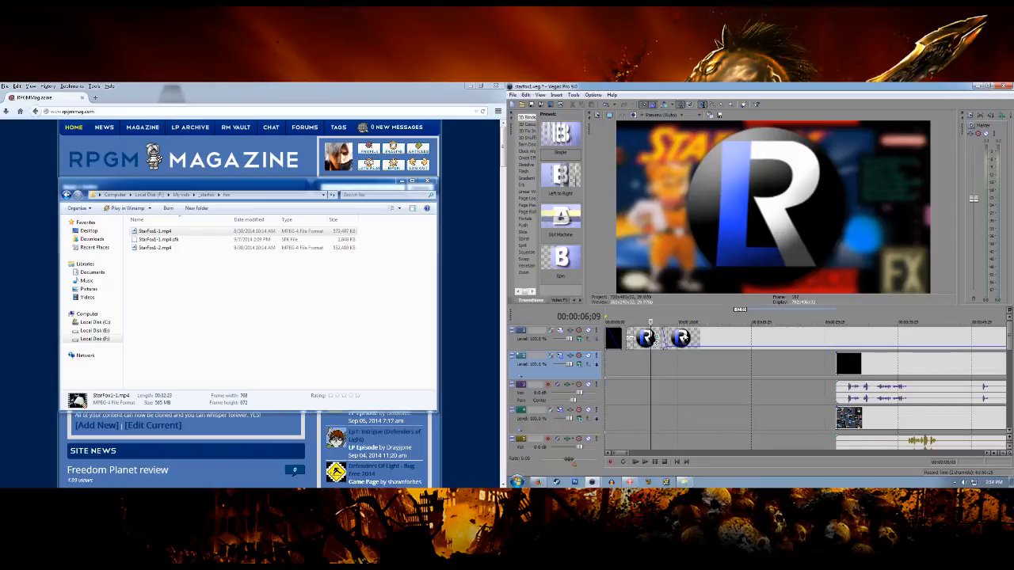
{"action": "key", "text": "Right"}
{"action": "key", "text": "Right"}
{"action": "key", "text": "Right"}
{"action": "key", "text": "Right"}
{"action": "key", "text": "Right"}
{"action": "key", "text": "Right"}
{"action": "key", "text": "Right"}
{"action": "key", "text": "Right"}
{"action": "key", "text": "Right"}
{"action": "key", "text": "Right"}
{"action": "key", "text": "Left"}
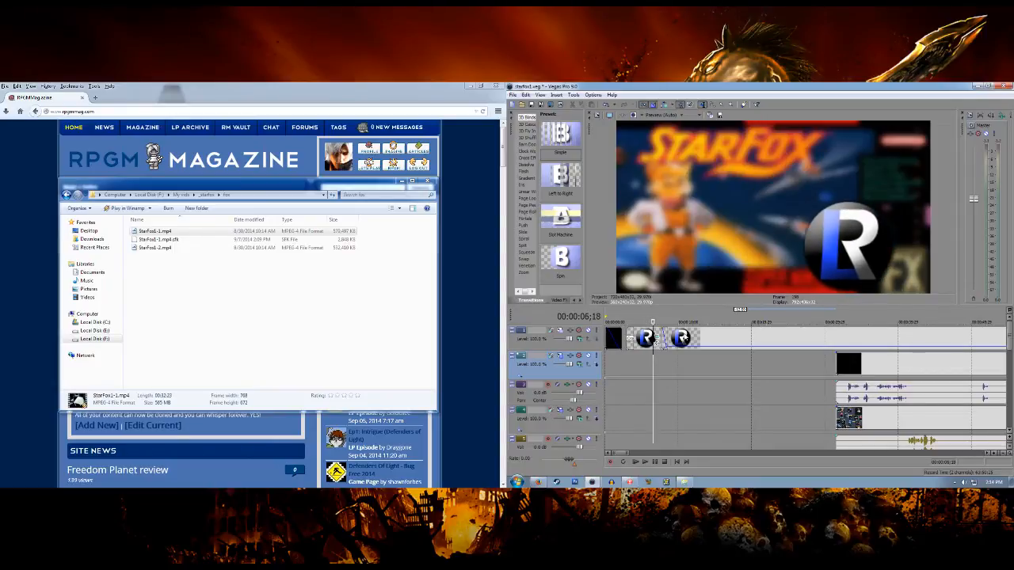
{"action": "key", "text": "Left"}
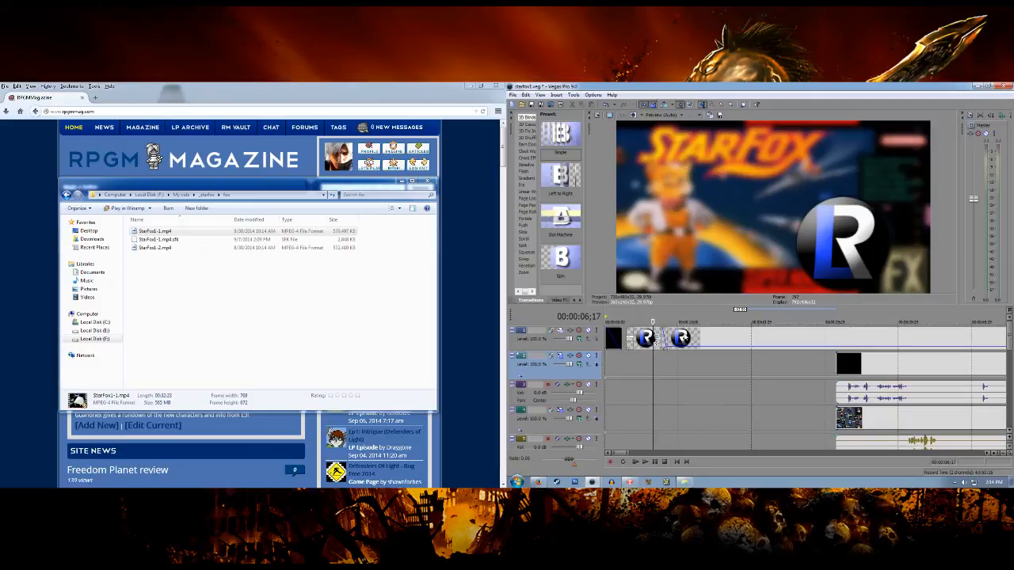
{"action": "key", "text": "Left"}
{"action": "key", "text": "Left"}
{"action": "key", "text": "Left"}
{"action": "key", "text": "Left"}
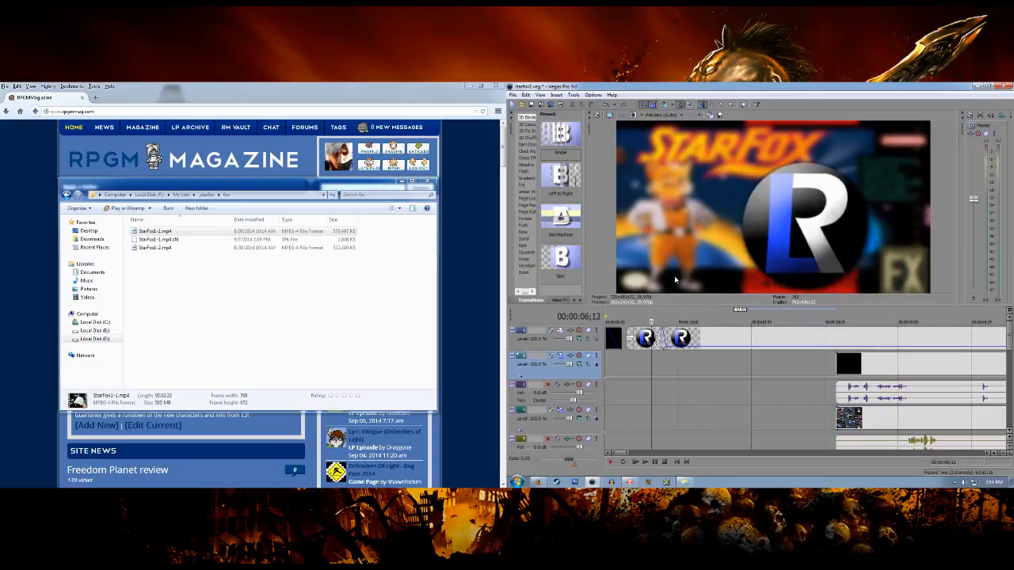
{"action": "key", "text": "Left"}
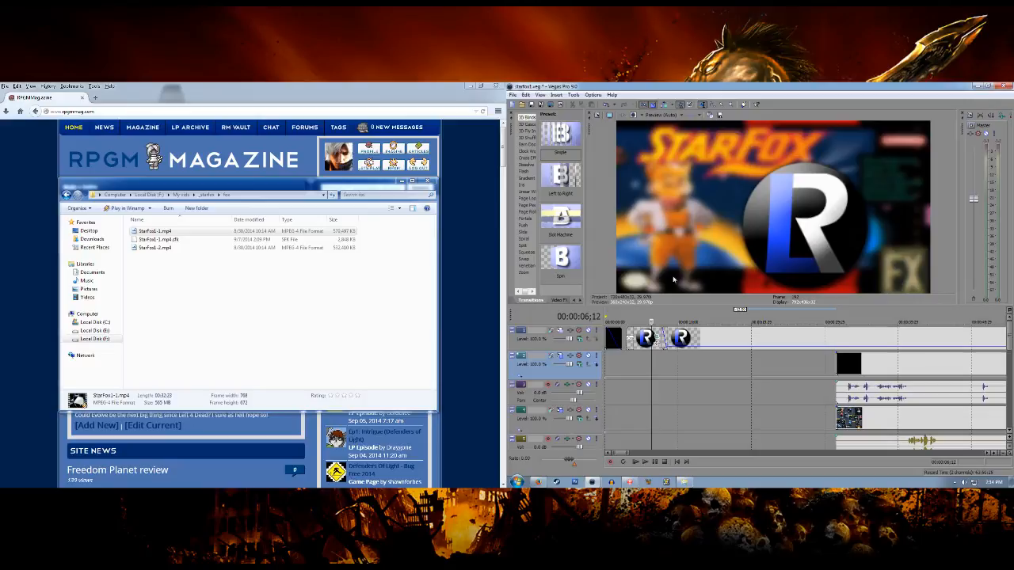
Step: Move all six trimmed recordings with their audio back to start at 00:00:06;12, and save the project
{"action": "left_click_drag", "start_coordinate": [902, 365], "coordinate": [715, 374]}
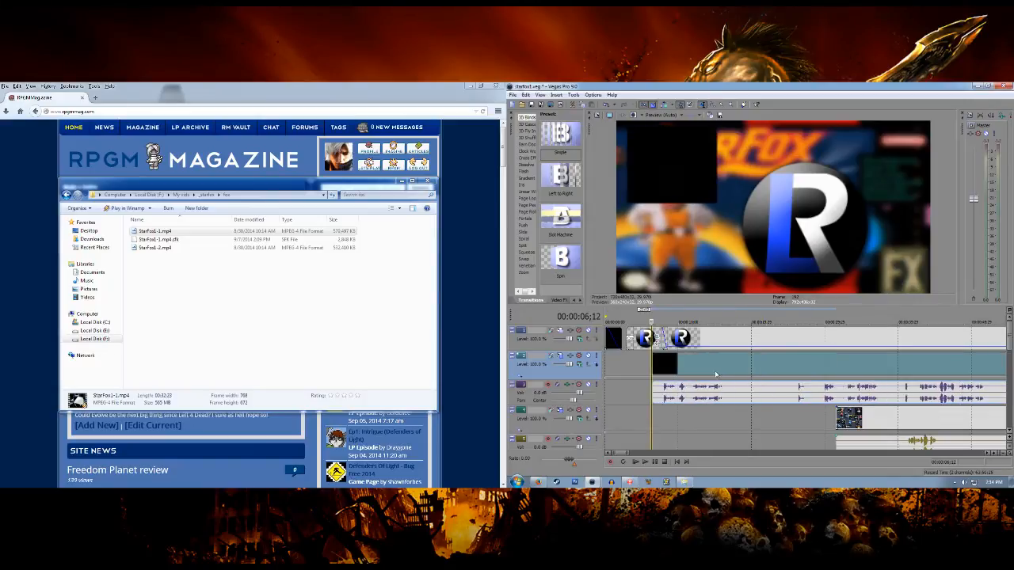
{"action": "left_click_drag", "start_coordinate": [1008, 349], "coordinate": [1007, 373]}
{"action": "left_click_drag", "start_coordinate": [906, 366], "coordinate": [721, 372]}
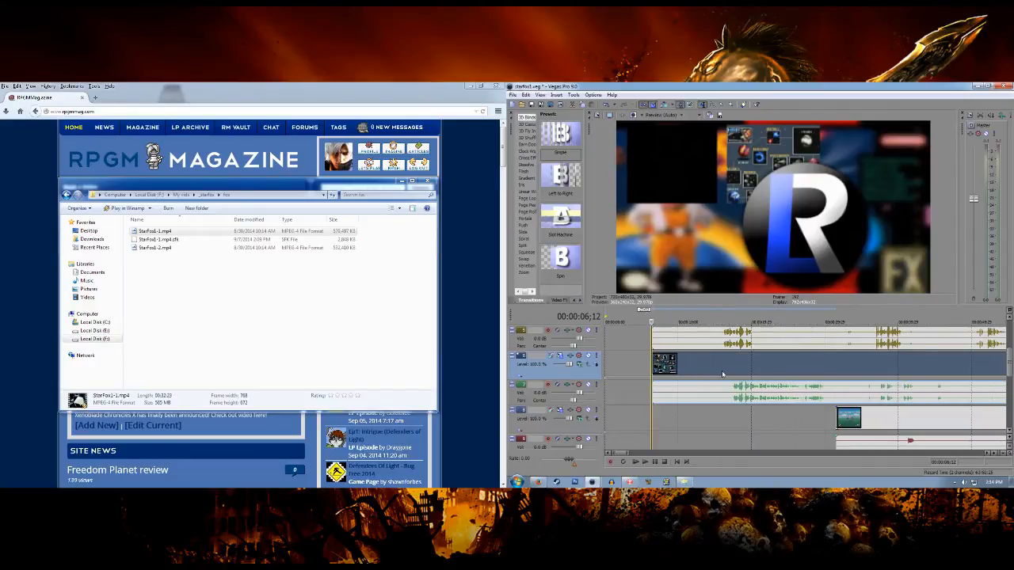
{"action": "left_click_drag", "start_coordinate": [887, 420], "coordinate": [726, 419]}
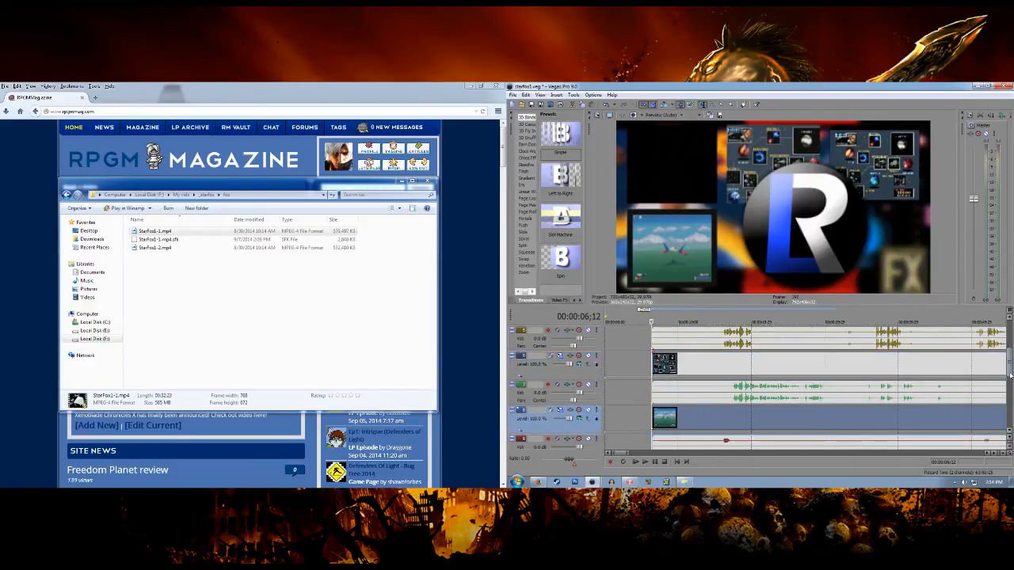
{"action": "left_click_drag", "start_coordinate": [1009, 376], "coordinate": [1010, 396]}
{"action": "left_click_drag", "start_coordinate": [912, 400], "coordinate": [726, 407]}
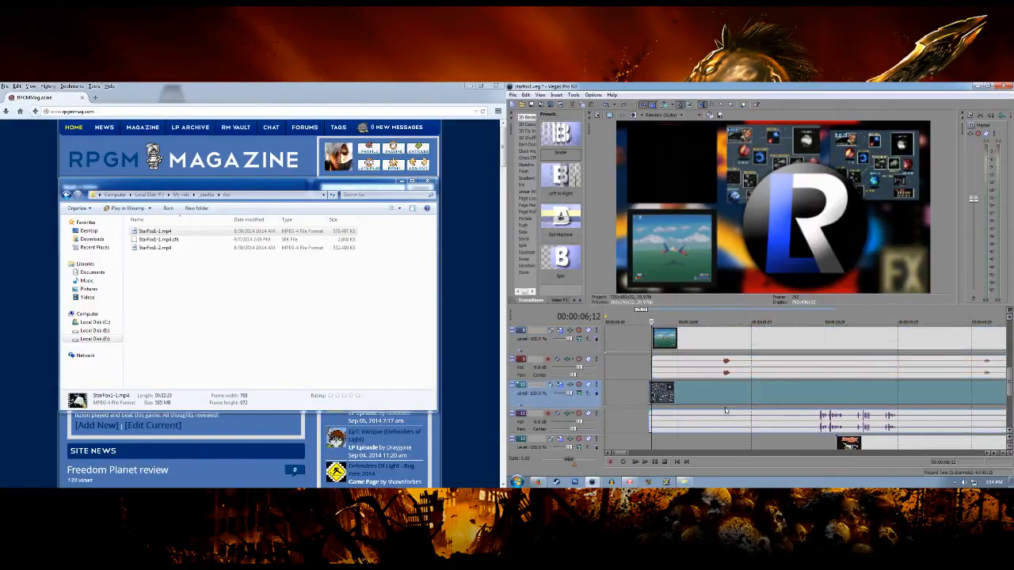
{"action": "left_click_drag", "start_coordinate": [884, 442], "coordinate": [700, 441]}
{"action": "mouse_move", "coordinate": [1011, 383]}
{"action": "left_mouse_down"}
{"action": "mouse_move", "coordinate": [1010, 411]}
{"action": "mouse_move", "coordinate": [1010, 366]}
{"action": "left_mouse_up"}
{"action": "left_click", "coordinate": [513, 95]}
{"action": "left_click", "coordinate": [544, 301]}
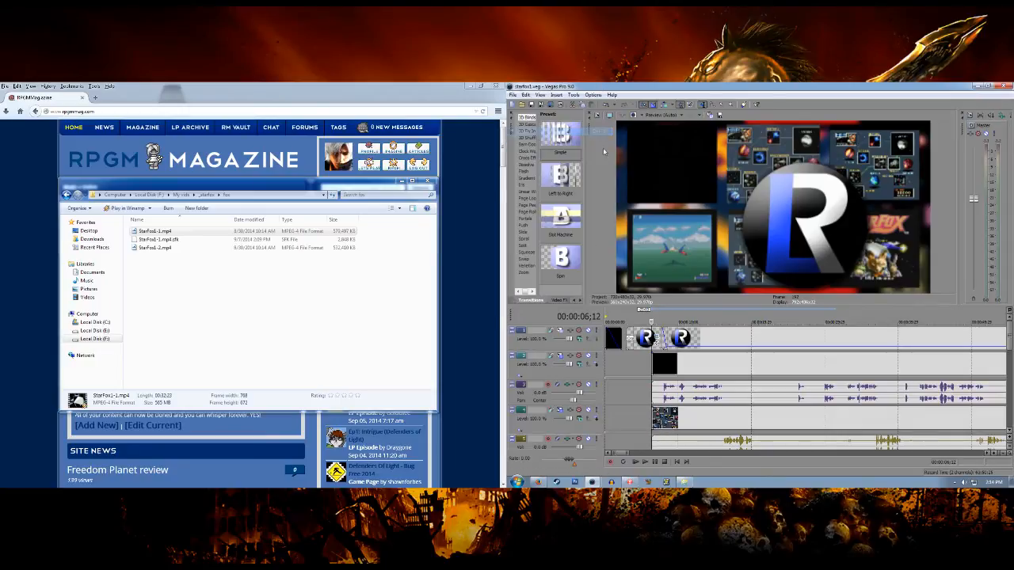
Step: Show the Gradient Wipe transition presets and widen the transitions area and its category list
{"action": "left_click", "coordinate": [526, 176]}
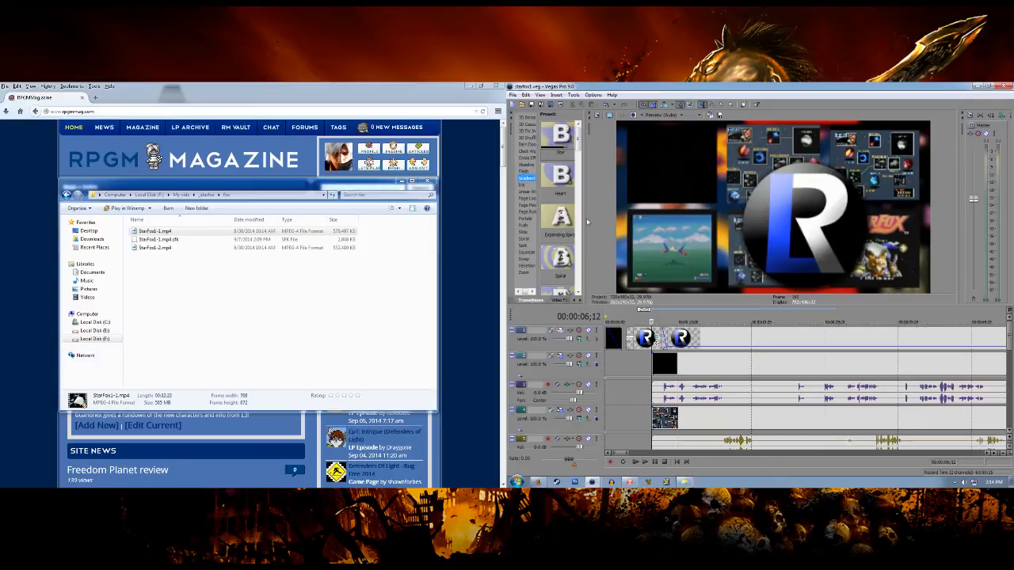
{"action": "left_click_drag", "start_coordinate": [592, 219], "coordinate": [697, 220]}
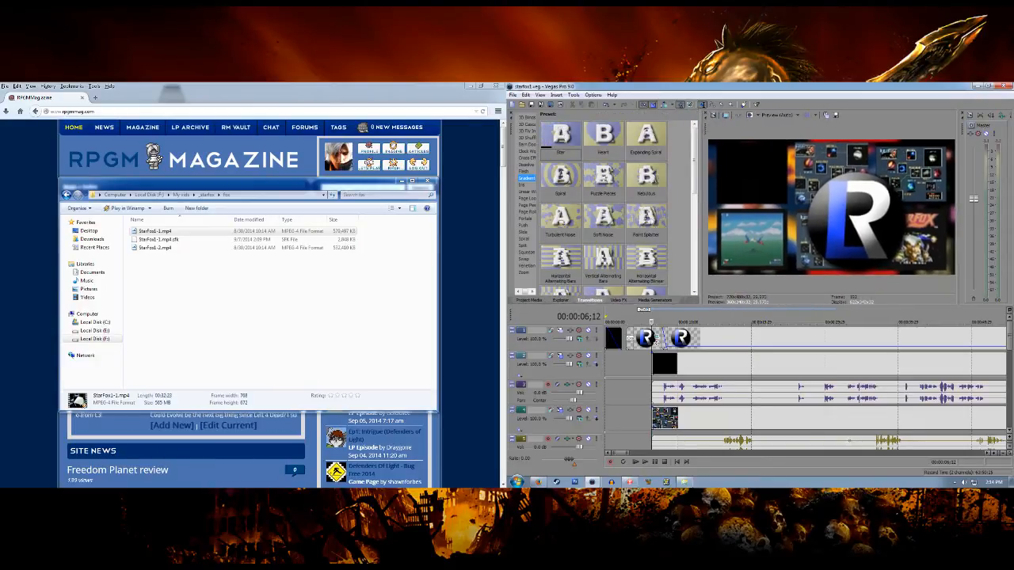
{"action": "left_click_drag", "start_coordinate": [539, 212], "coordinate": [558, 212]}
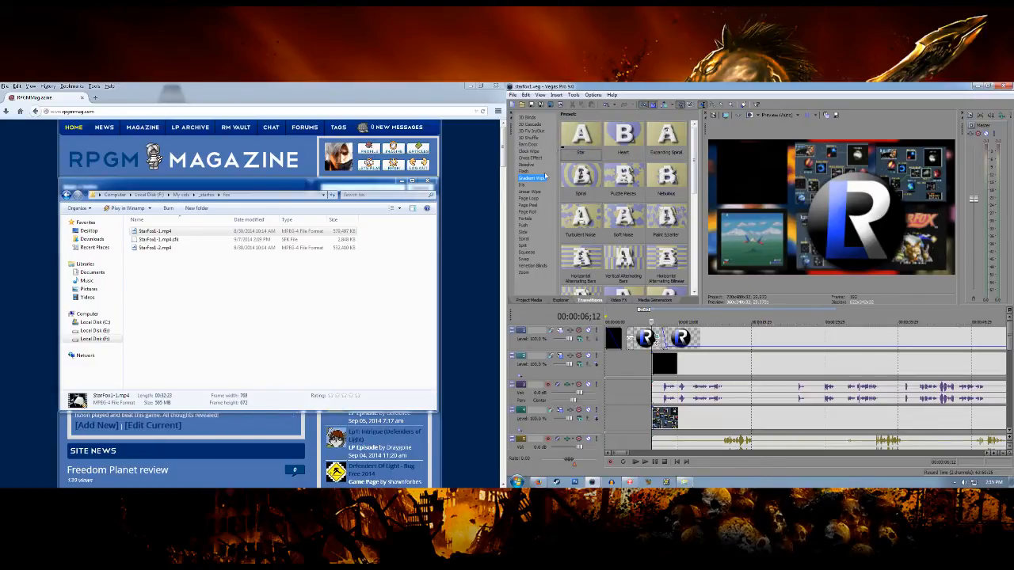
{"action": "mouse_move", "coordinate": [692, 170]}
{"action": "left_mouse_down"}
{"action": "mouse_move", "coordinate": [689, 253]}
{"action": "mouse_move", "coordinate": [694, 189]}
{"action": "left_mouse_up"}
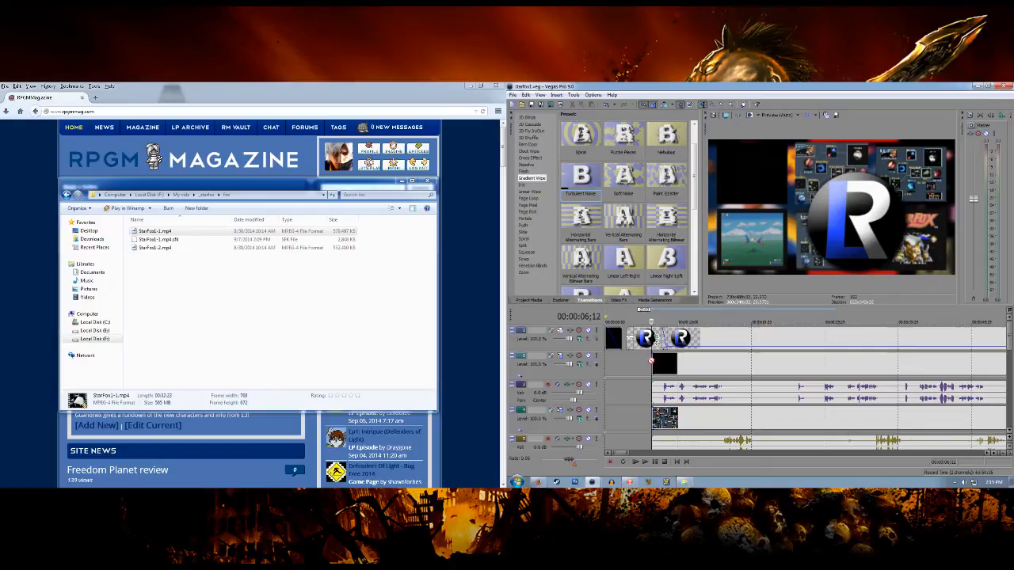
Step: Apply the Gradient Wipe transition with the Turbulent Noise preset to the start of each of the six recordings
{"action": "left_click_drag", "start_coordinate": [655, 366], "coordinate": [654, 366]}
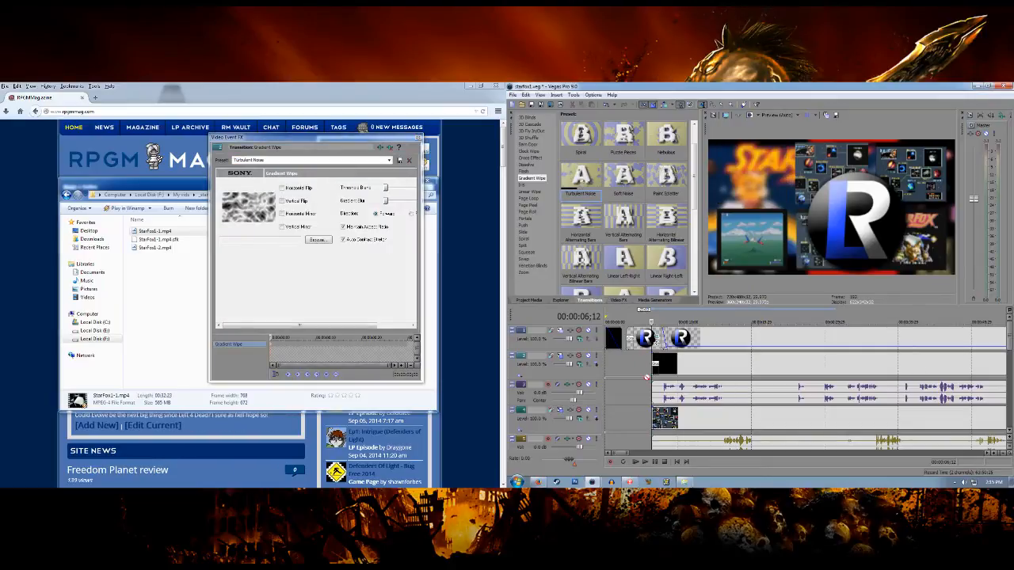
{"action": "left_click", "coordinate": [1009, 346]}
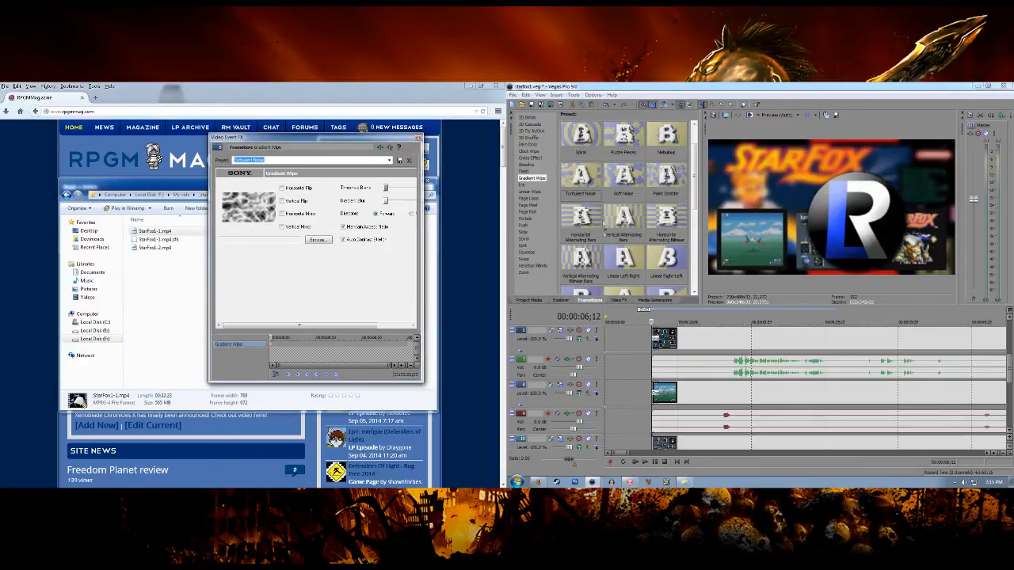
{"action": "left_click_drag", "start_coordinate": [652, 440], "coordinate": [657, 443]}
{"action": "left_click_drag", "start_coordinate": [1010, 371], "coordinate": [1009, 395]}
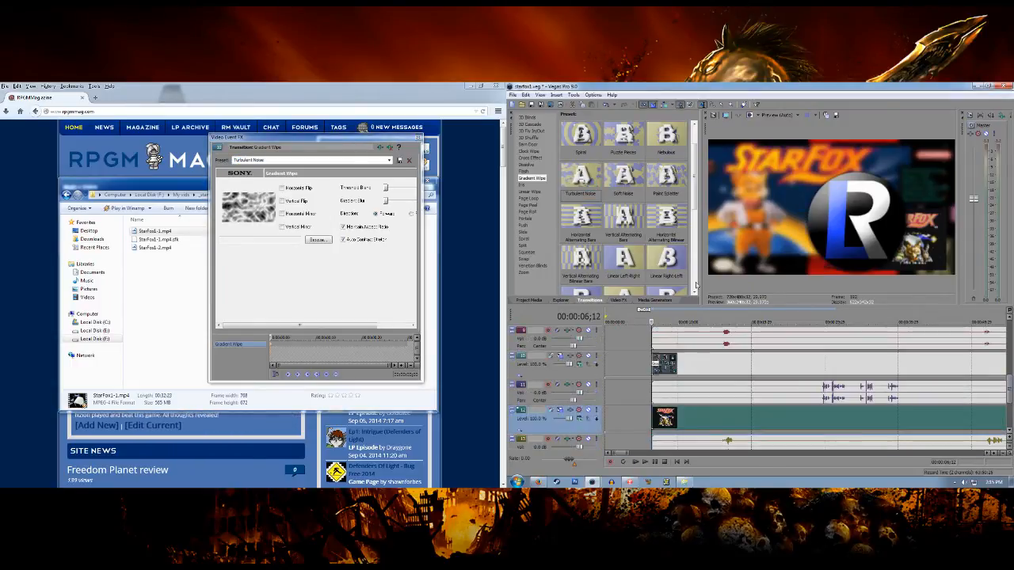
{"action": "left_click_drag", "start_coordinate": [580, 179], "coordinate": [658, 422]}
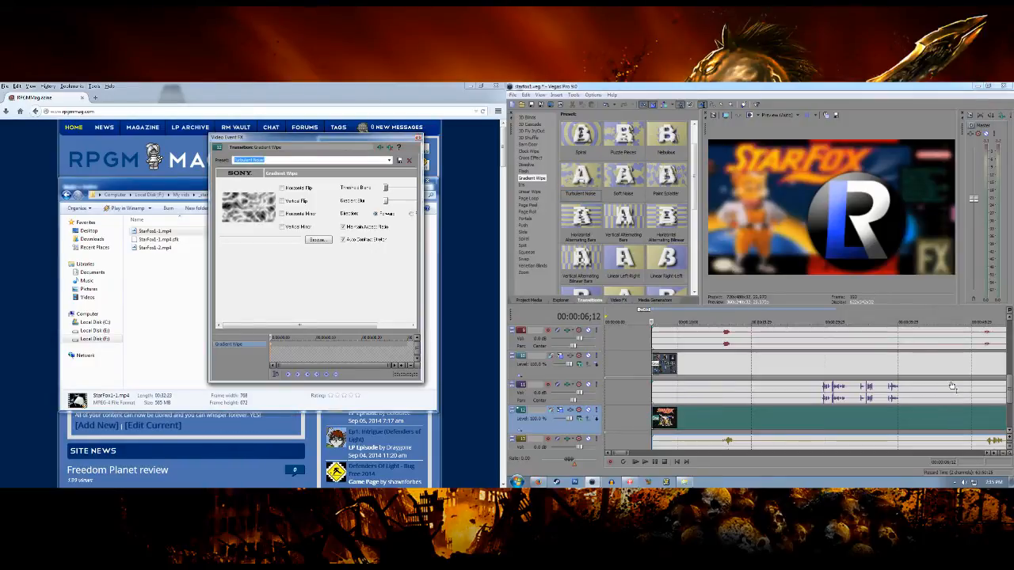
{"action": "left_click_drag", "start_coordinate": [1011, 388], "coordinate": [1011, 329]}
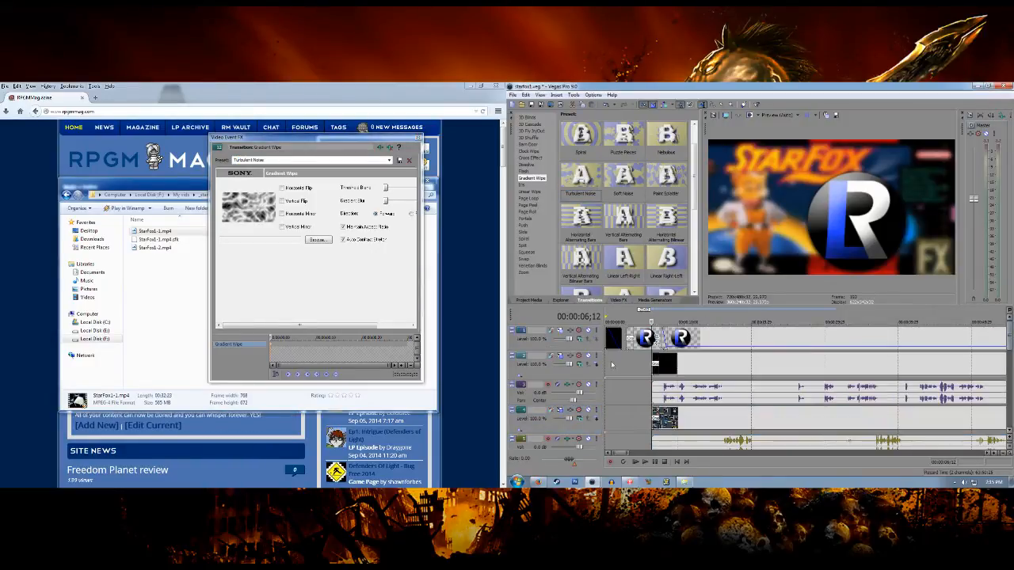
Step: Briefly play the project's opening, and save the project with the Gradient Wipe settings closed
{"action": "left_click", "coordinate": [611, 365]}
{"action": "key", "text": "space"}
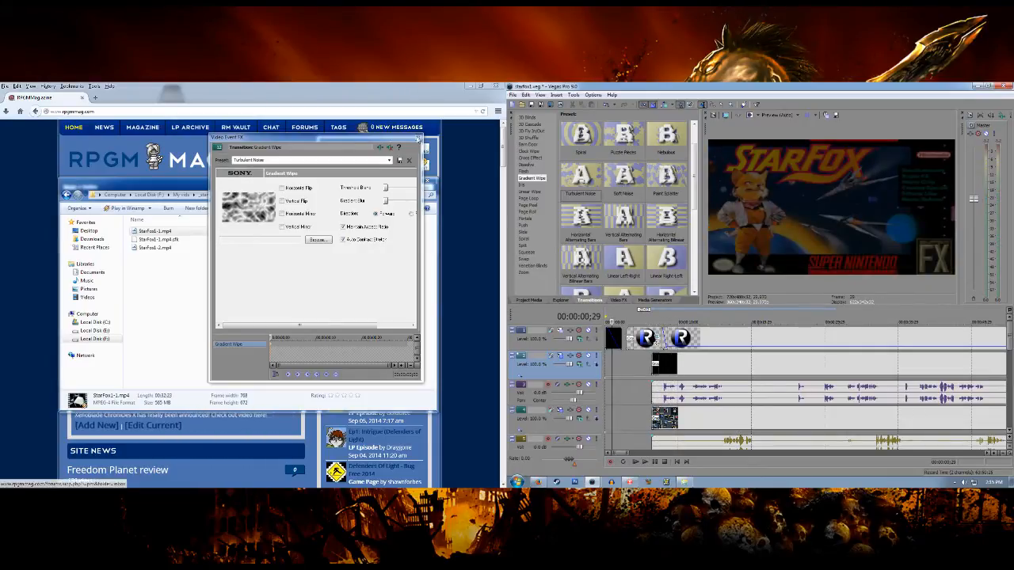
{"action": "left_click", "coordinate": [419, 138]}
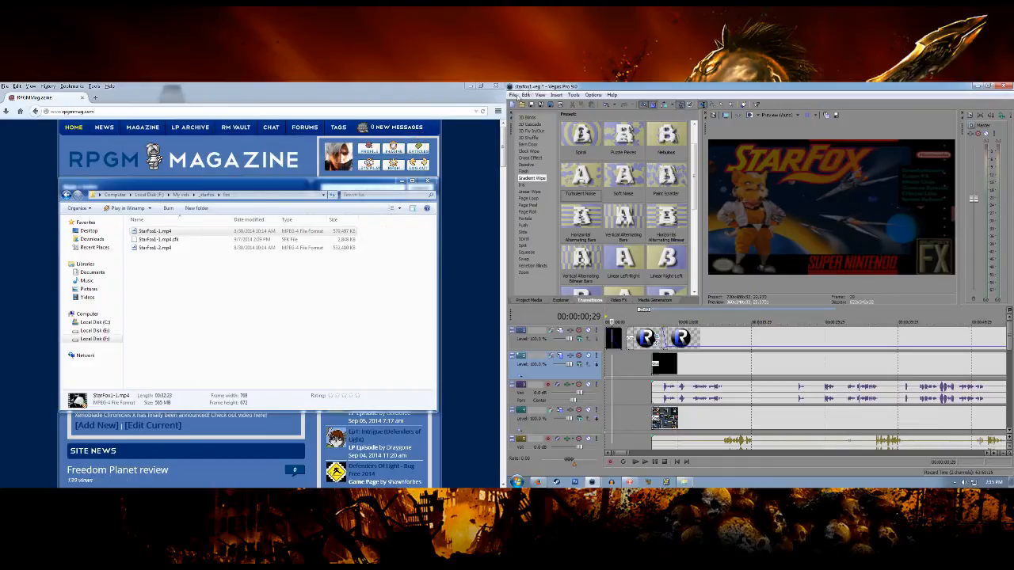
{"action": "left_click", "coordinate": [512, 94]}
{"action": "left_click", "coordinate": [529, 132]}
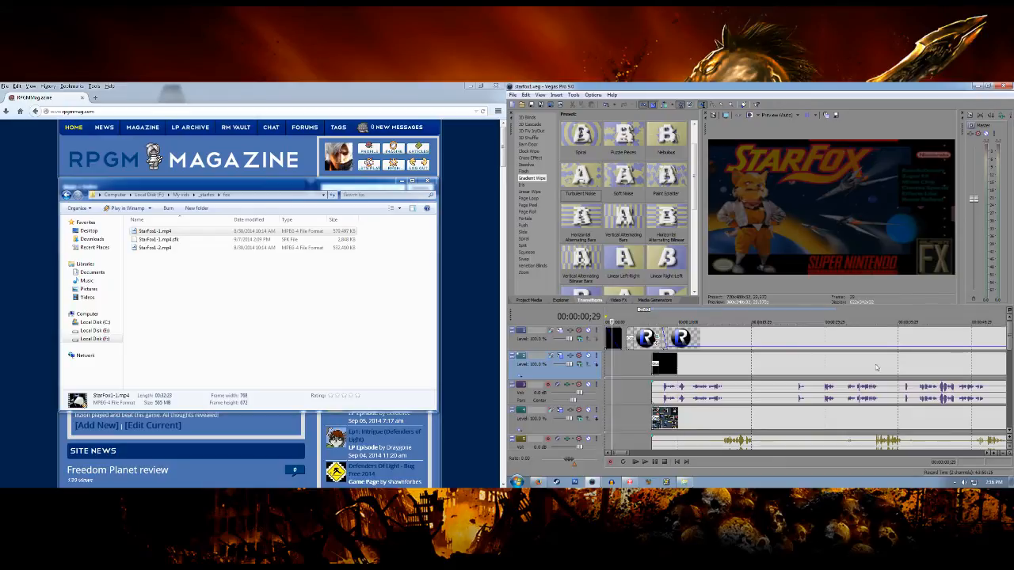
Step: Play the project from 00:00:06;12 to check the recordings' wipe-in, and view the full length of the tracks
{"action": "left_click", "coordinate": [655, 365]}
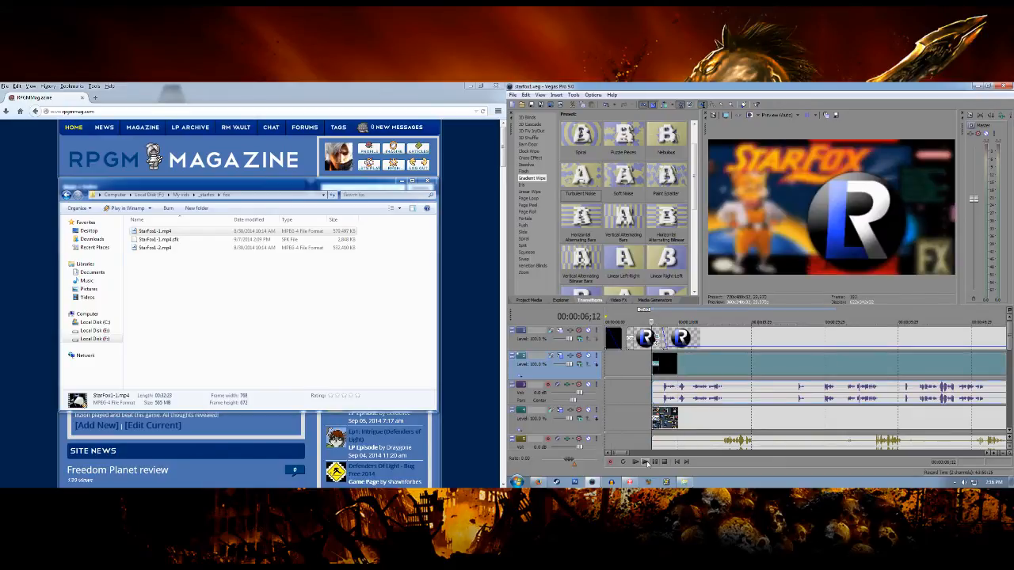
{"action": "left_click", "coordinate": [645, 462]}
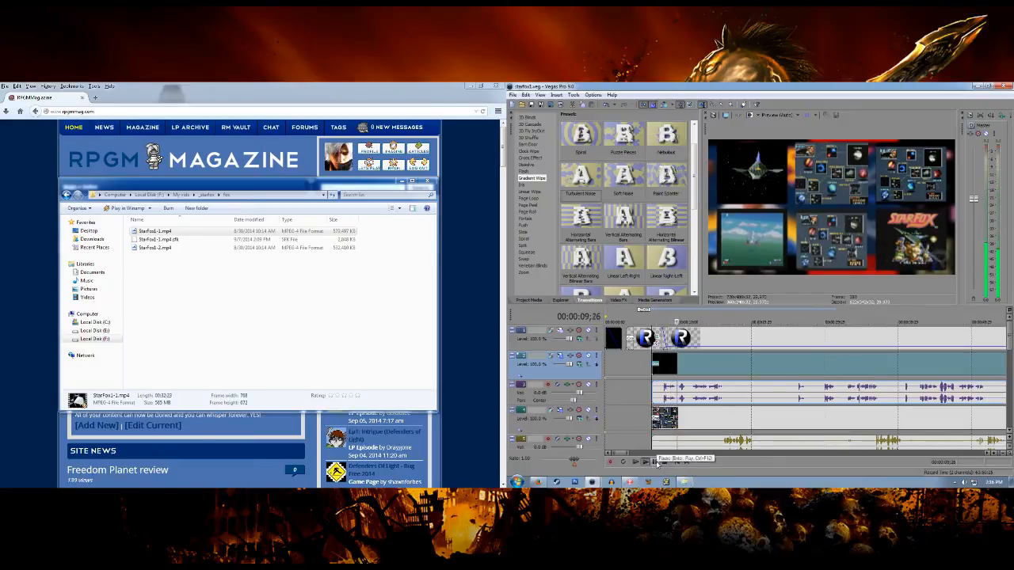
{"action": "left_click", "coordinate": [656, 463]}
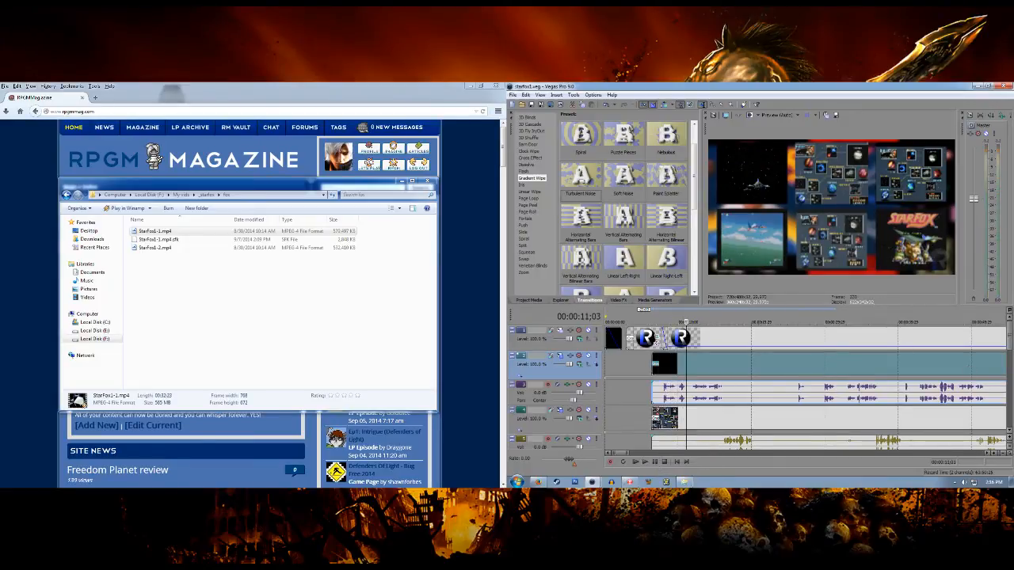
{"action": "scroll", "coordinate": [707, 425], "scroll_direction": "down", "scroll_amount": 5}
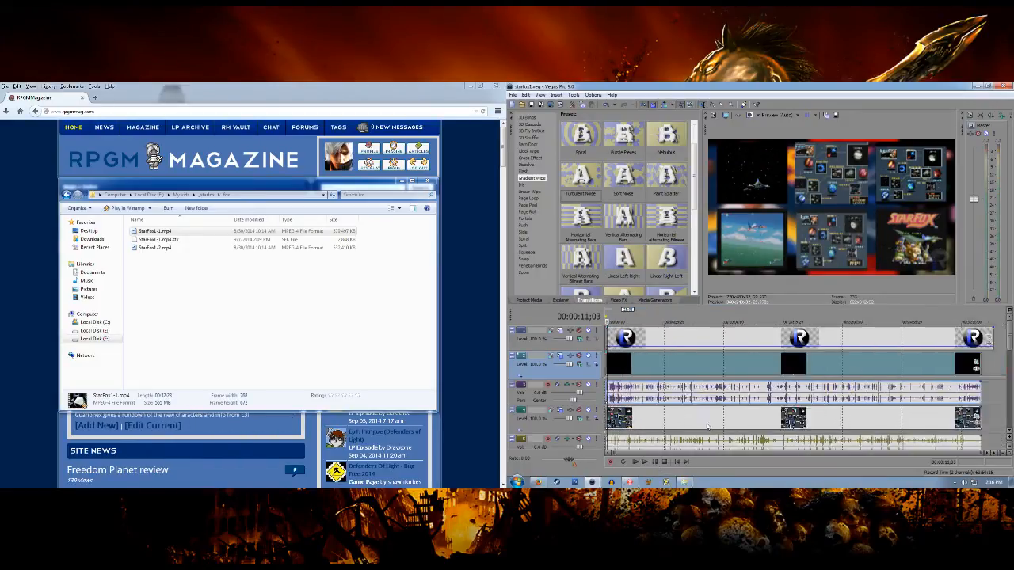
Step: Insert a new video track above the logo track and open the icons folder inside LRtemps
{"action": "right_click", "coordinate": [992, 341]}
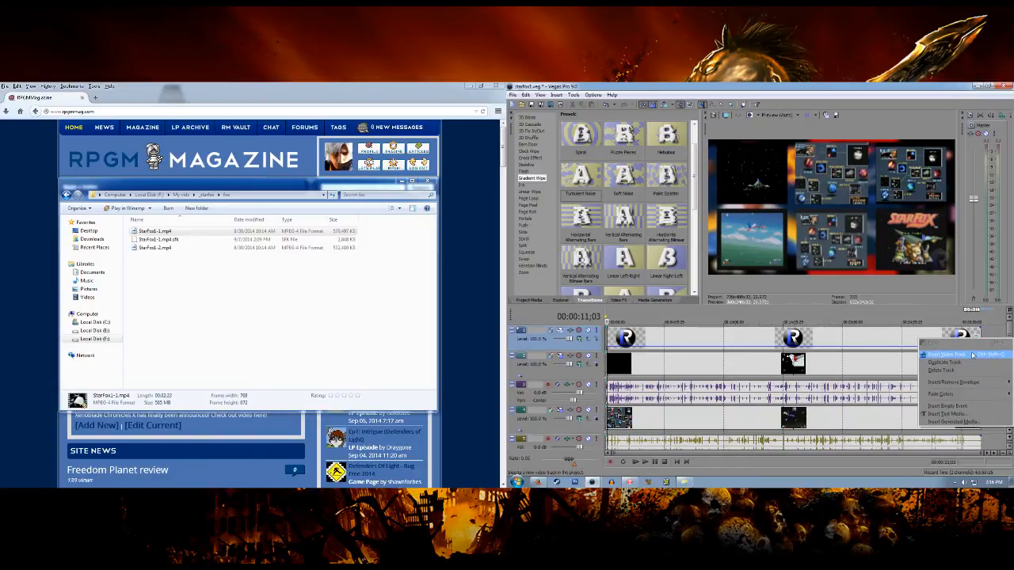
{"action": "left_click", "coordinate": [973, 355]}
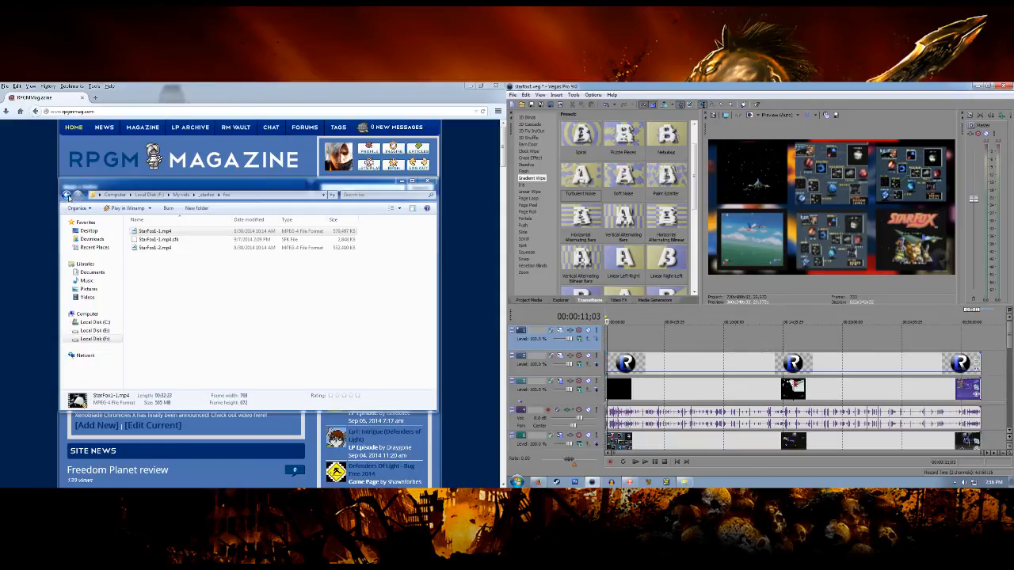
{"action": "left_click", "coordinate": [67, 195]}
{"action": "left_click", "coordinate": [68, 196]}
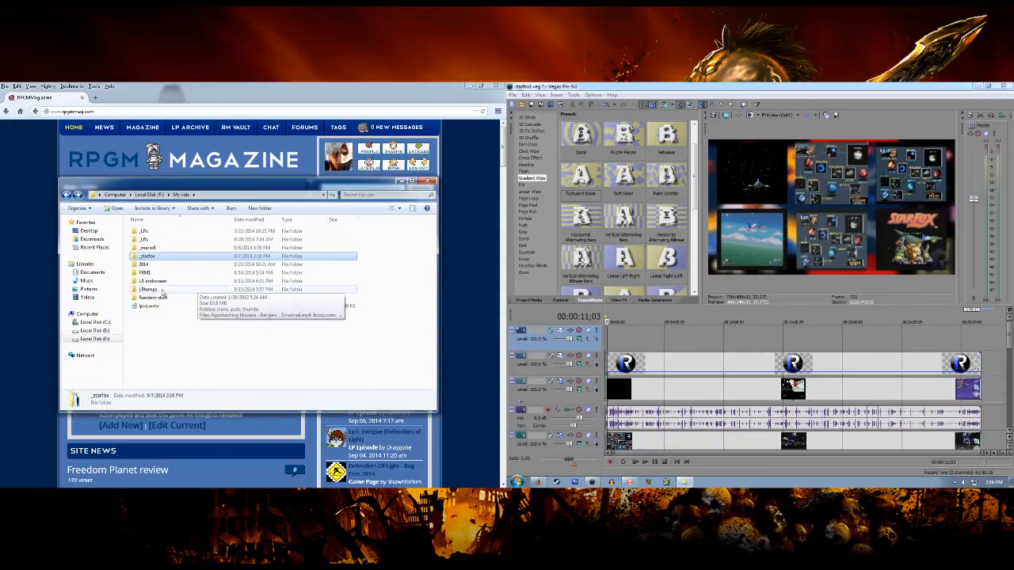
{"action": "double_click", "coordinate": [161, 290]}
{"action": "double_click", "coordinate": [145, 231]}
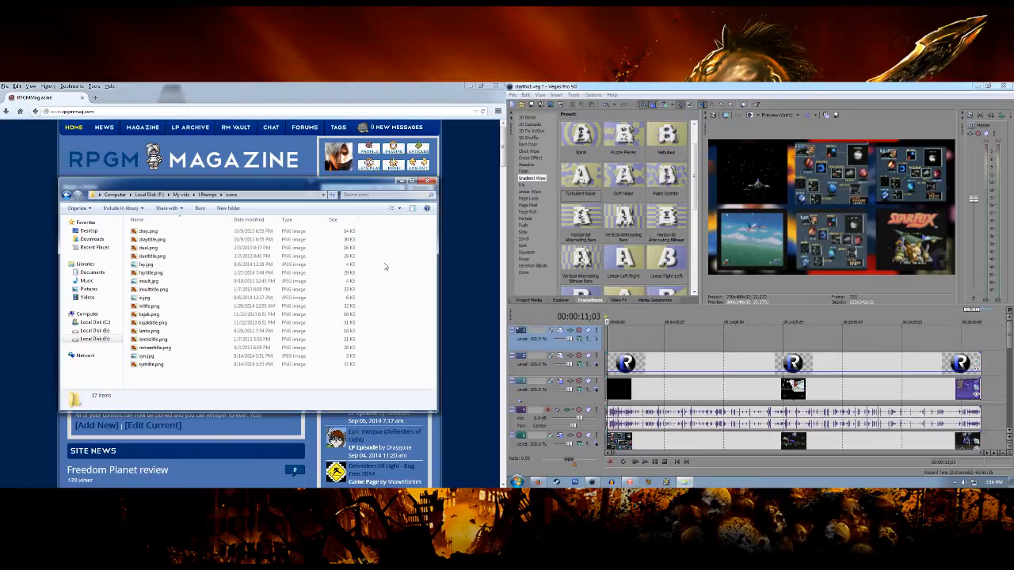
Step: Place lantistitle.png on the new track starting at 00:00:11;03, when the recordings are in view
{"action": "left_click", "coordinate": [604, 310]}
{"action": "scroll", "coordinate": [652, 341], "scroll_direction": "up", "scroll_amount": 8}
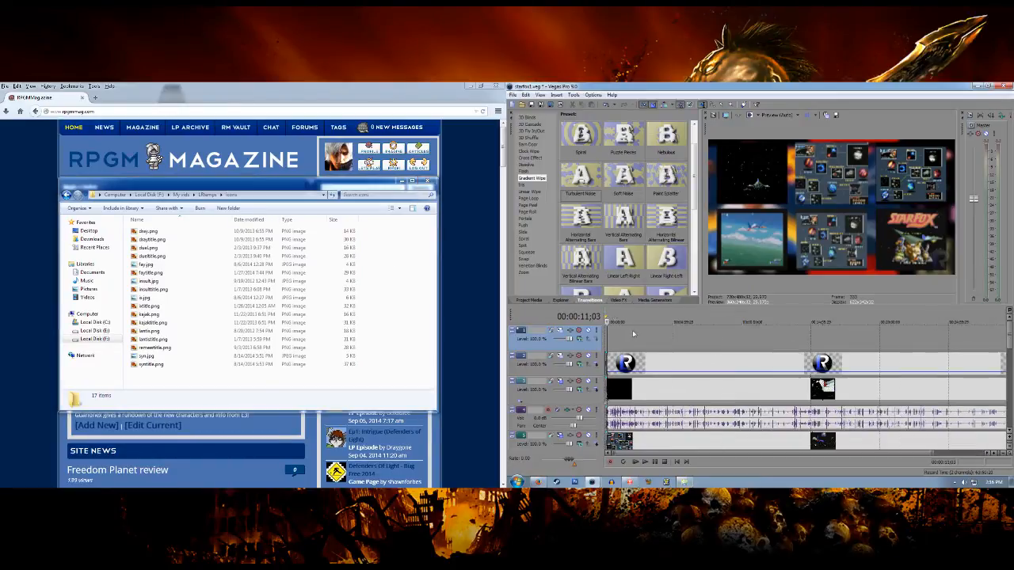
{"action": "left_click", "coordinate": [148, 282]}
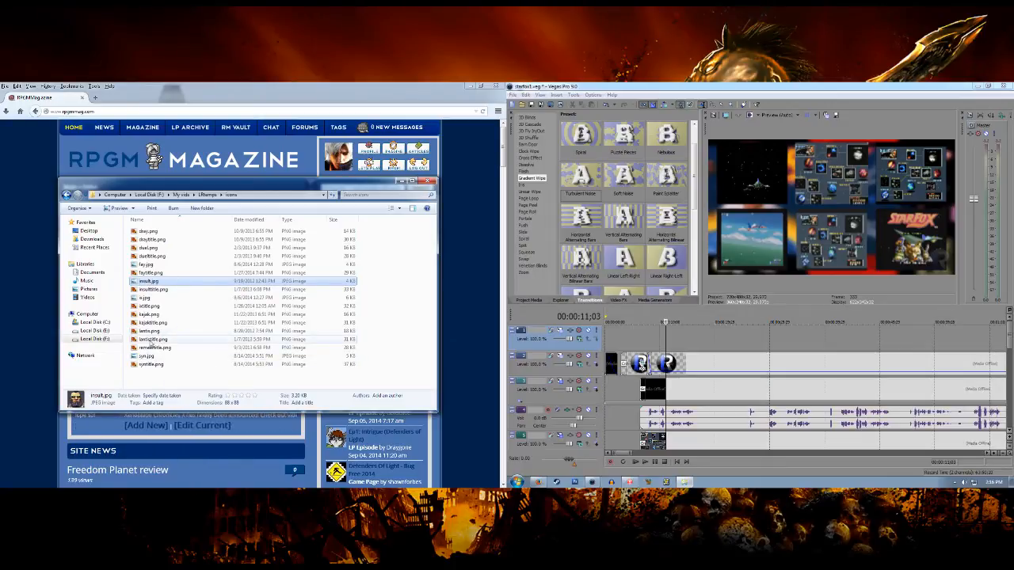
{"action": "left_click", "coordinate": [152, 339]}
{"action": "left_click_drag", "start_coordinate": [672, 346], "coordinate": [681, 340]}
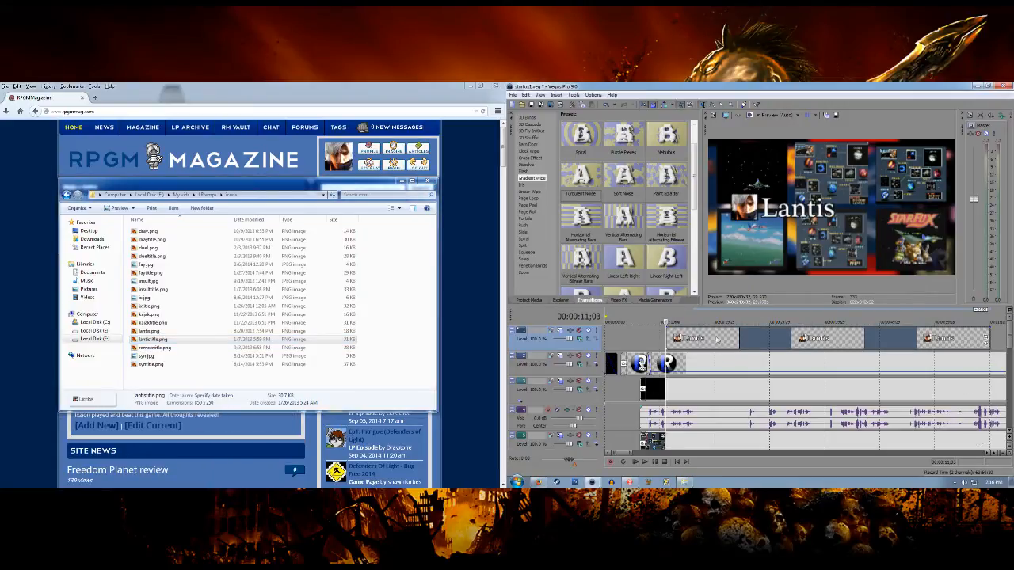
Step: Shrink the name title by applying the saved titles preset in its Event Pan/Crop settings
{"action": "left_click", "coordinate": [987, 339]}
{"action": "left_click", "coordinate": [452, 174]}
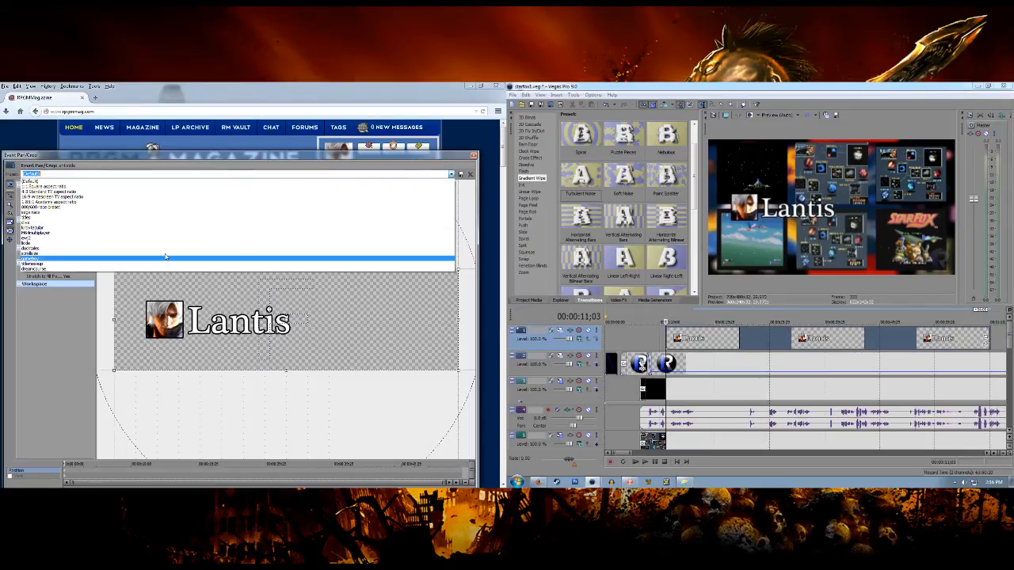
{"action": "left_click", "coordinate": [136, 220]}
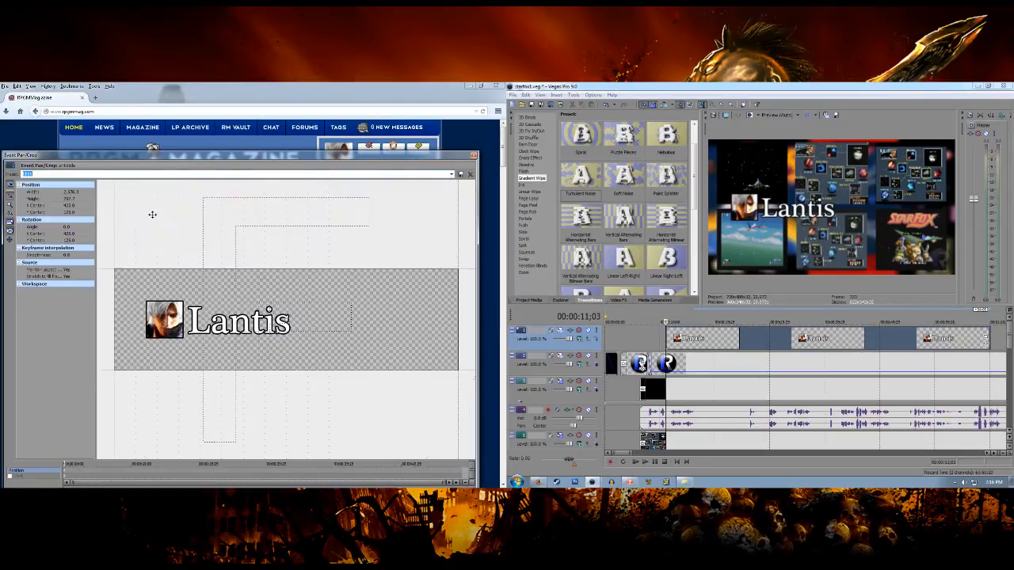
{"action": "left_click", "coordinate": [474, 156]}
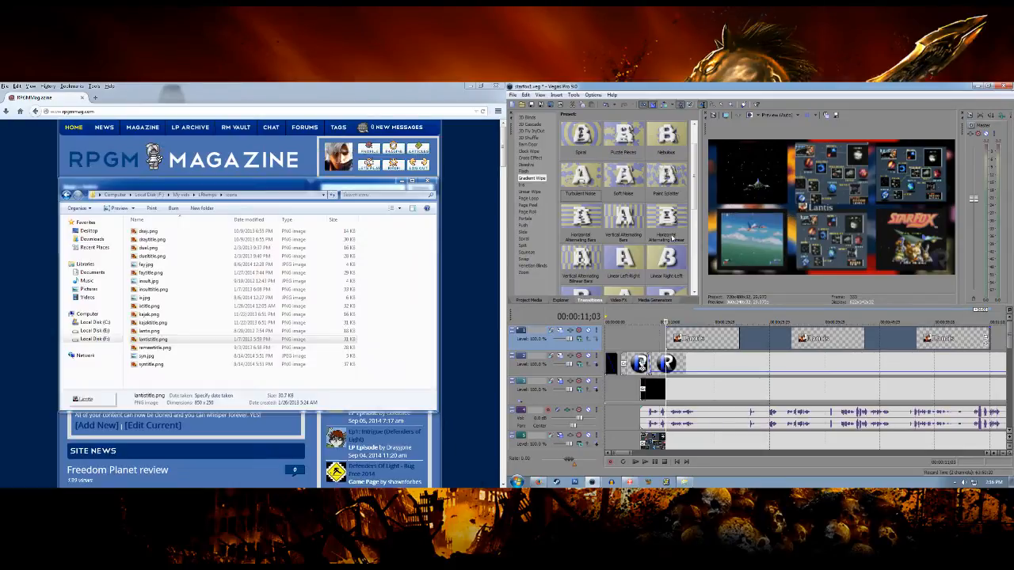
Step: Enlarge the video preview by shrinking the transitions area and the timeline
{"action": "left_click_drag", "start_coordinate": [558, 223], "coordinate": [520, 223]}
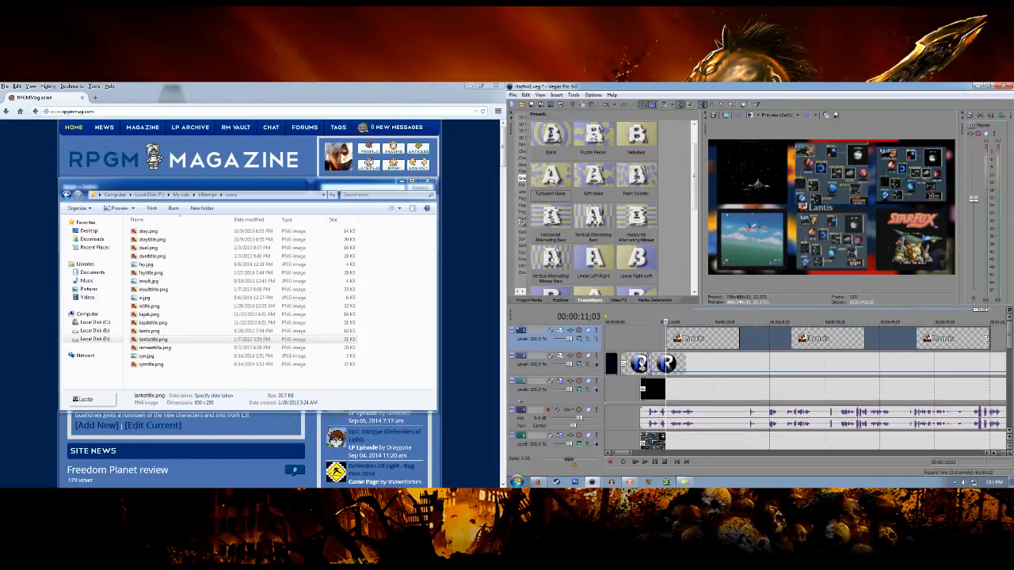
{"action": "left_click_drag", "start_coordinate": [700, 188], "coordinate": [548, 204]}
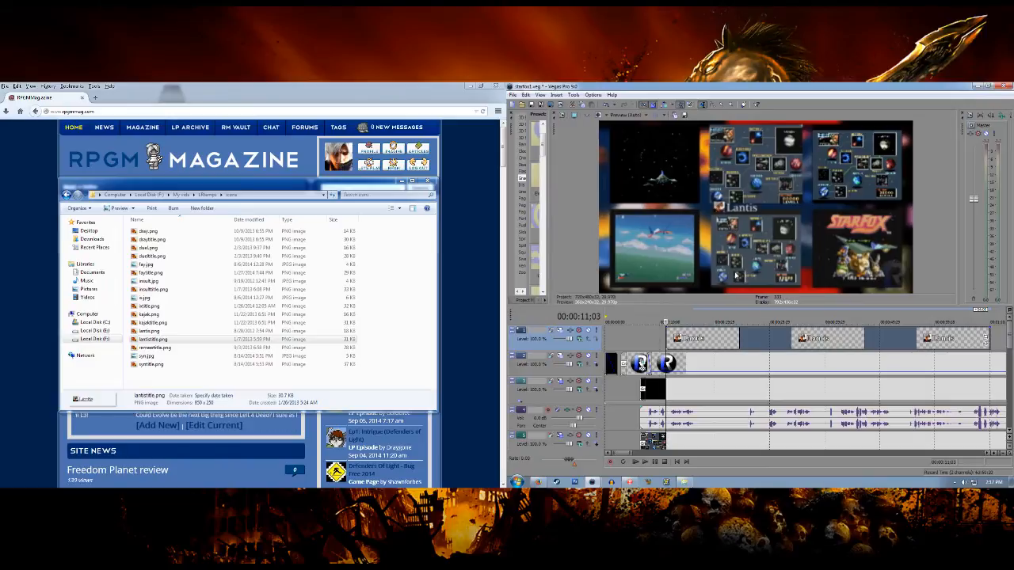
{"action": "left_click_drag", "start_coordinate": [709, 305], "coordinate": [712, 356]}
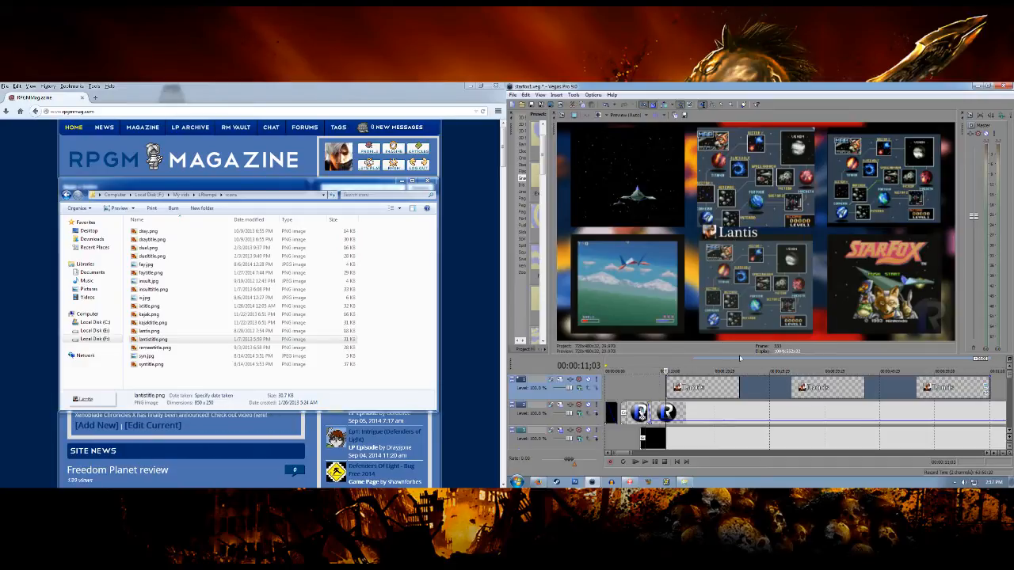
Step: Use Track Motion to shift the name title to X about -184 and slightly up, onto the lower edge of the upper-left recording
{"action": "left_click", "coordinate": [560, 382]}
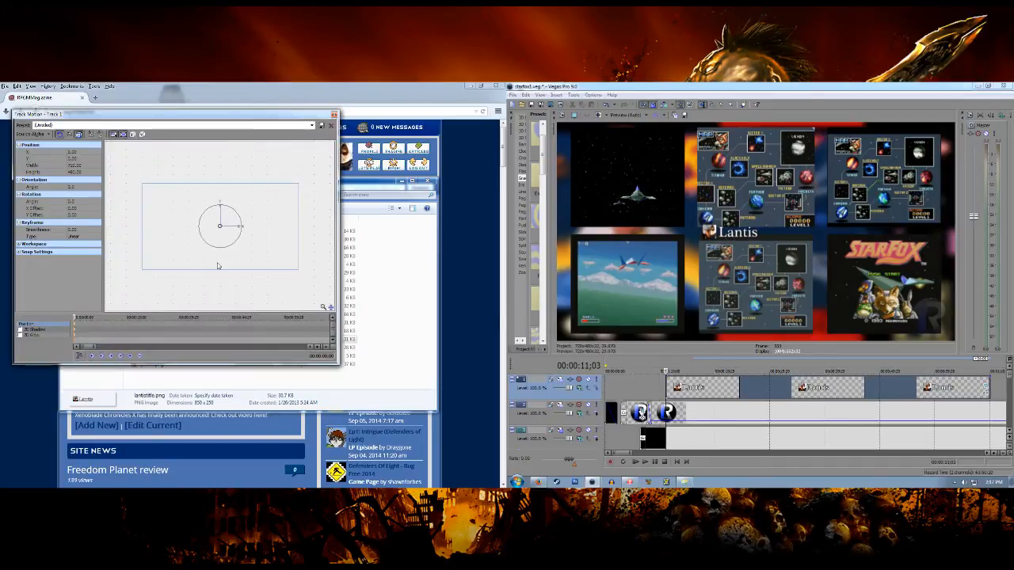
{"action": "left_click_drag", "start_coordinate": [226, 260], "coordinate": [226, 258]}
{"action": "key", "text": "Left"}
{"action": "key", "text": "Left"}
{"action": "key", "text": "Left"}
{"action": "key", "text": "Left"}
{"action": "key", "text": "Left"}
{"action": "key", "text": "Left"}
{"action": "key", "text": "Left"}
{"action": "key", "text": "Left"}
{"action": "key", "text": "Left"}
{"action": "key", "text": "Left"}
{"action": "key", "text": "Left"}
{"action": "key", "text": "Left"}
{"action": "key", "text": "Left"}
{"action": "key", "text": "Left"}
{"action": "key", "text": "Left"}
{"action": "key", "text": "Left"}
{"action": "key", "text": "Left"}
{"action": "key", "text": "Left"}
{"action": "key", "text": "Left"}
{"action": "key", "text": "Left"}
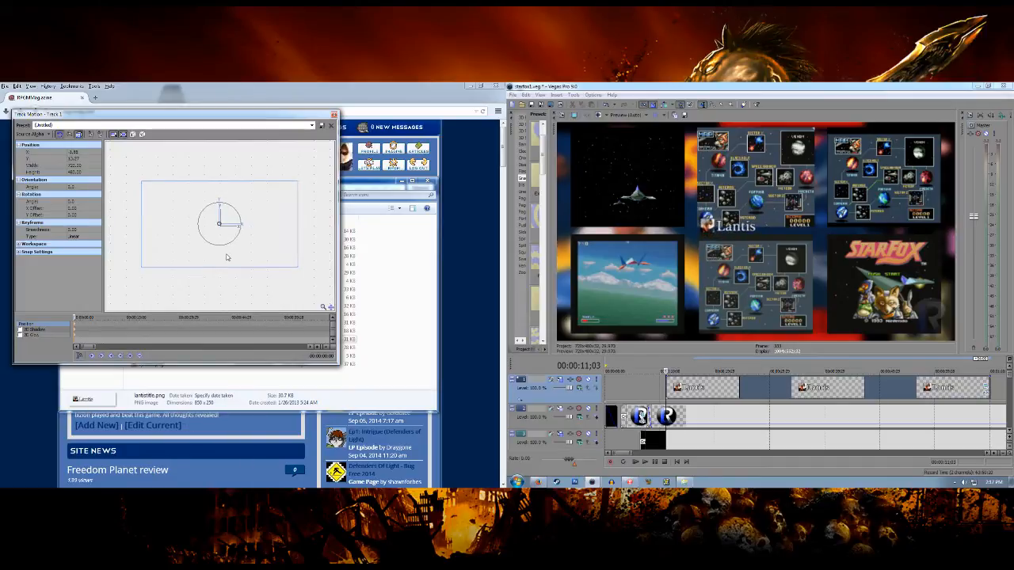
{"action": "key", "text": "Left"}
{"action": "key", "text": "Left"}
{"action": "key", "text": "Left"}
{"action": "key", "text": "Left"}
{"action": "key", "text": "Left"}
{"action": "key", "text": "Left"}
{"action": "key", "text": "Left"}
{"action": "key", "text": "Left"}
{"action": "key", "text": "Left"}
{"action": "key", "text": "Left"}
{"action": "key", "text": "Left"}
{"action": "key", "text": "Left"}
{"action": "key", "text": "Left"}
{"action": "key", "text": "Left"}
{"action": "key", "text": "Left"}
{"action": "key", "text": "Left"}
{"action": "key", "text": "Left"}
{"action": "key", "text": "Left"}
{"action": "key", "text": "Left"}
{"action": "key", "text": "Left"}
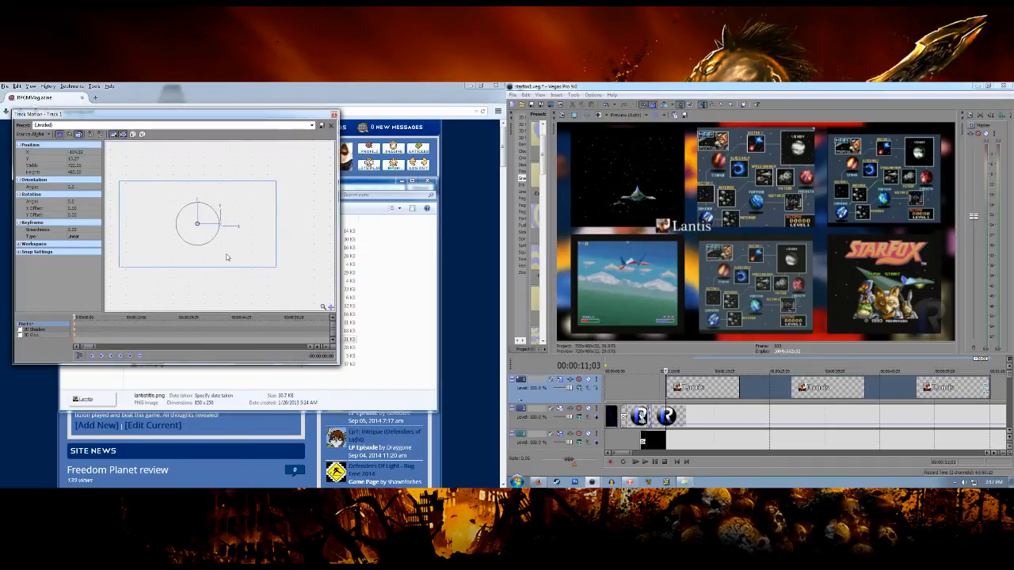
{"action": "key", "text": "Left"}
{"action": "key", "text": "Left"}
{"action": "key", "text": "Left"}
{"action": "key", "text": "Left"}
{"action": "key", "text": "Left"}
{"action": "key", "text": "Left"}
{"action": "key", "text": "Left"}
{"action": "key", "text": "Left"}
{"action": "key", "text": "Left"}
{"action": "key", "text": "Left"}
{"action": "key", "text": "Left"}
{"action": "key", "text": "Left"}
{"action": "key", "text": "Left"}
{"action": "key", "text": "Left"}
{"action": "key", "text": "Left"}
{"action": "key", "text": "Left"}
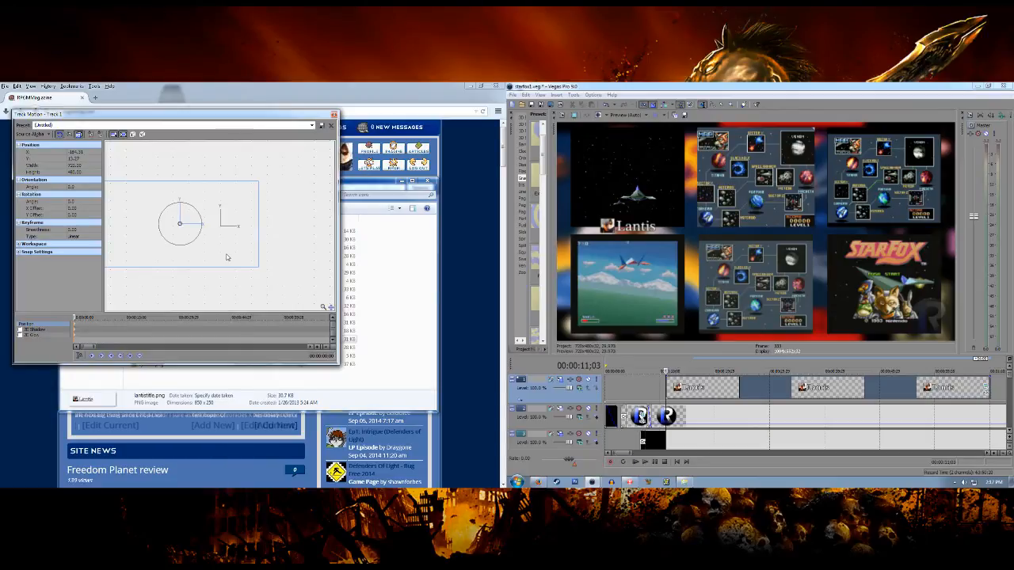
{"action": "left_click", "coordinate": [333, 114]}
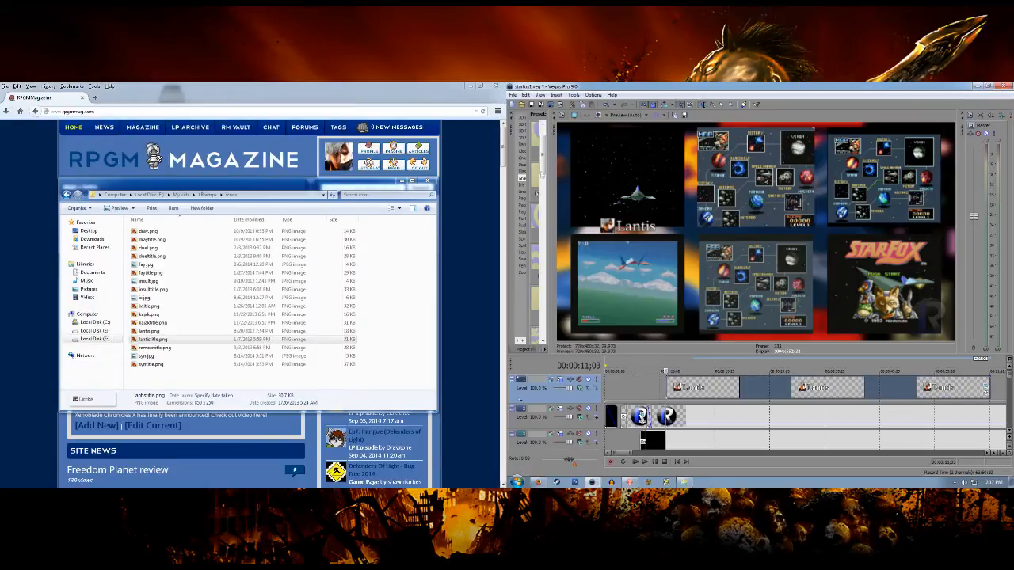
Step: Apply the Gradient Wipe transition with the Linear Left-Right preset to the start of the name title and close its settings
{"action": "left_click_drag", "start_coordinate": [547, 195], "coordinate": [611, 196]}
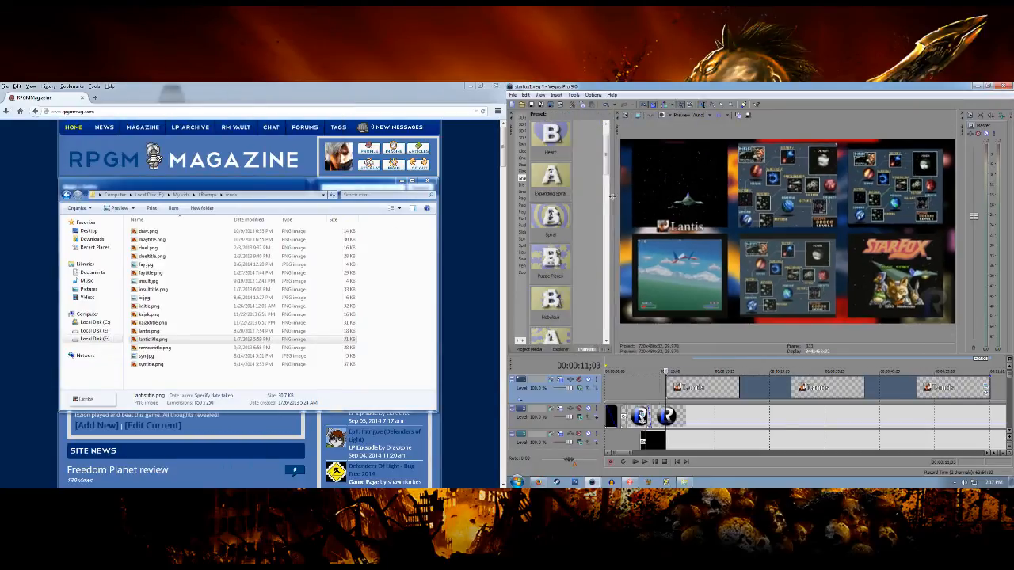
{"action": "left_click_drag", "start_coordinate": [604, 159], "coordinate": [606, 248]}
{"action": "scroll", "coordinate": [550, 210], "scroll_direction": "up", "scroll_amount": 2}
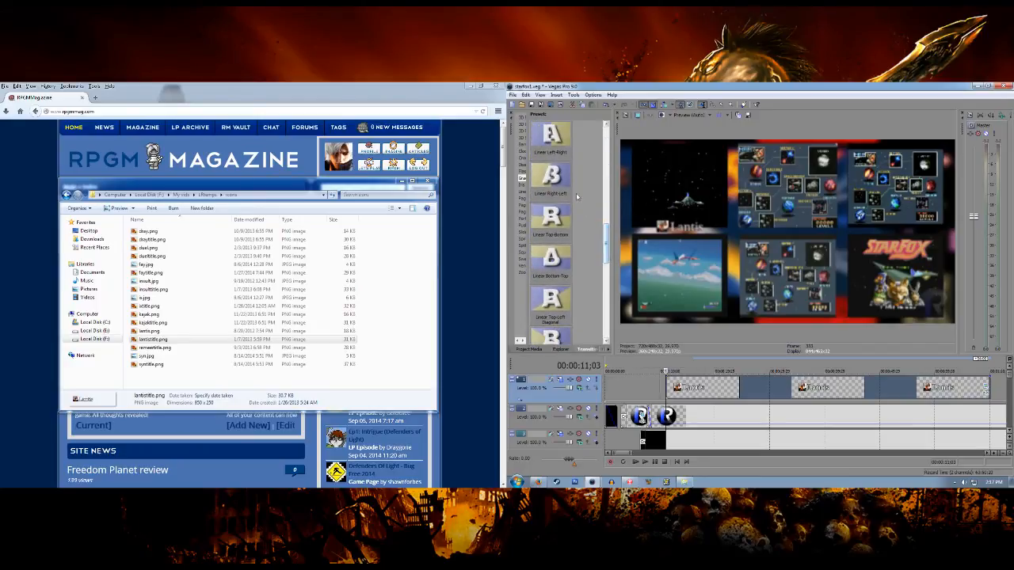
{"action": "left_click_drag", "start_coordinate": [549, 136], "coordinate": [624, 307]}
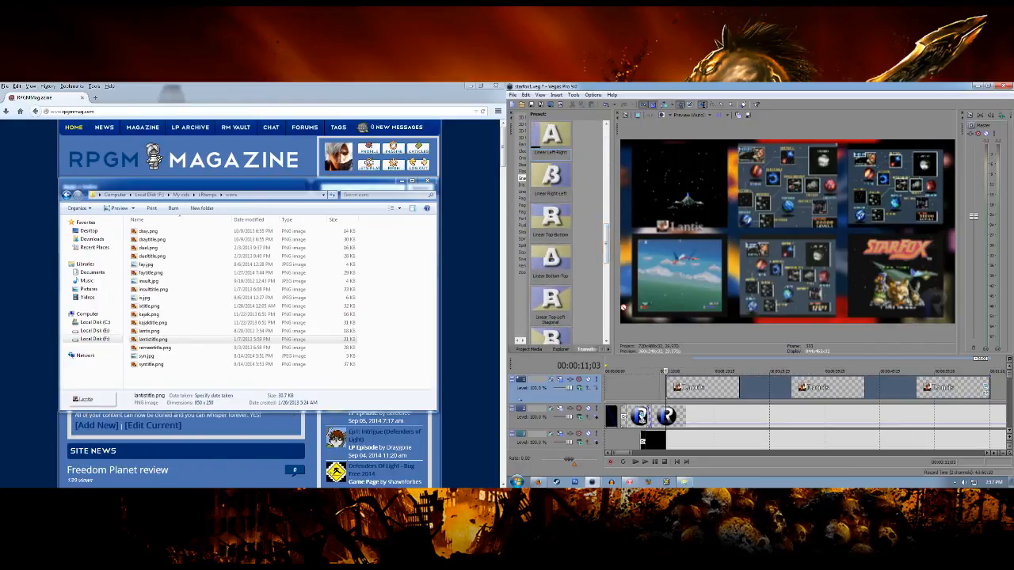
{"action": "left_click_drag", "start_coordinate": [669, 389], "coordinate": [670, 389]}
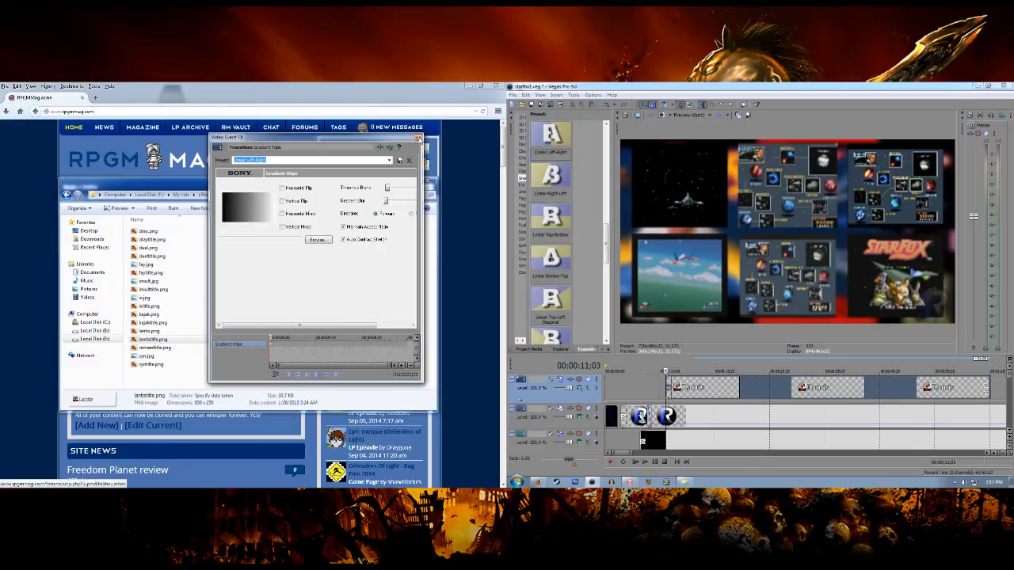
{"action": "left_click", "coordinate": [416, 140]}
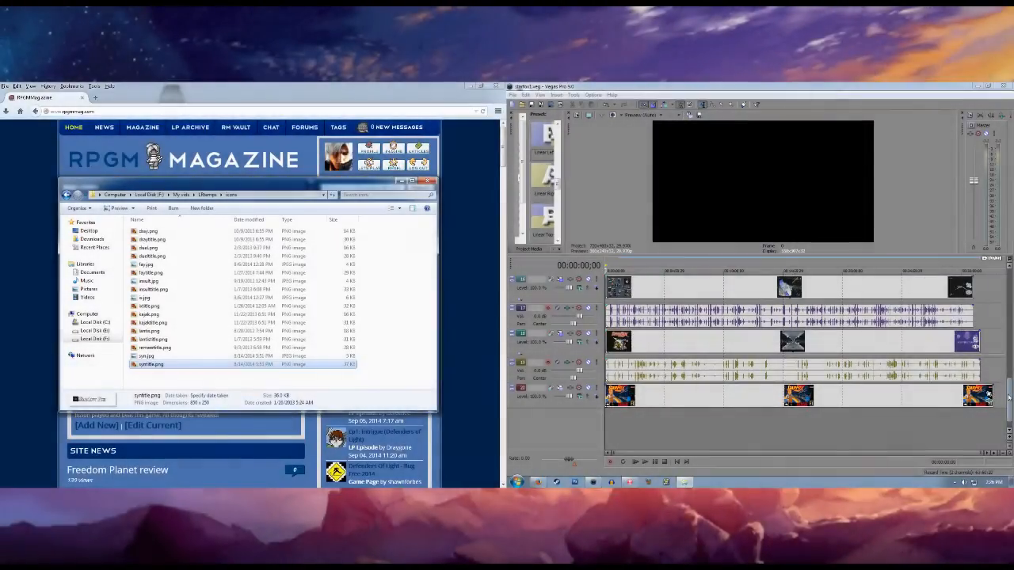
Step: Play the project's opening through 00:00:14;01 and enlarge the preview to check the six name titles
{"action": "left_click_drag", "start_coordinate": [1009, 397], "coordinate": [1010, 328]}
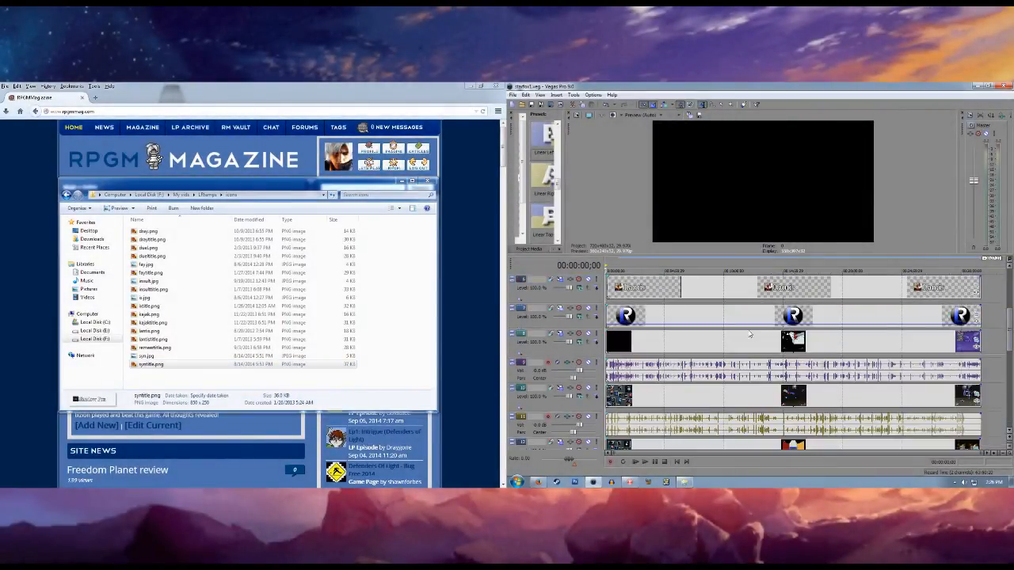
{"action": "key", "text": "space"}
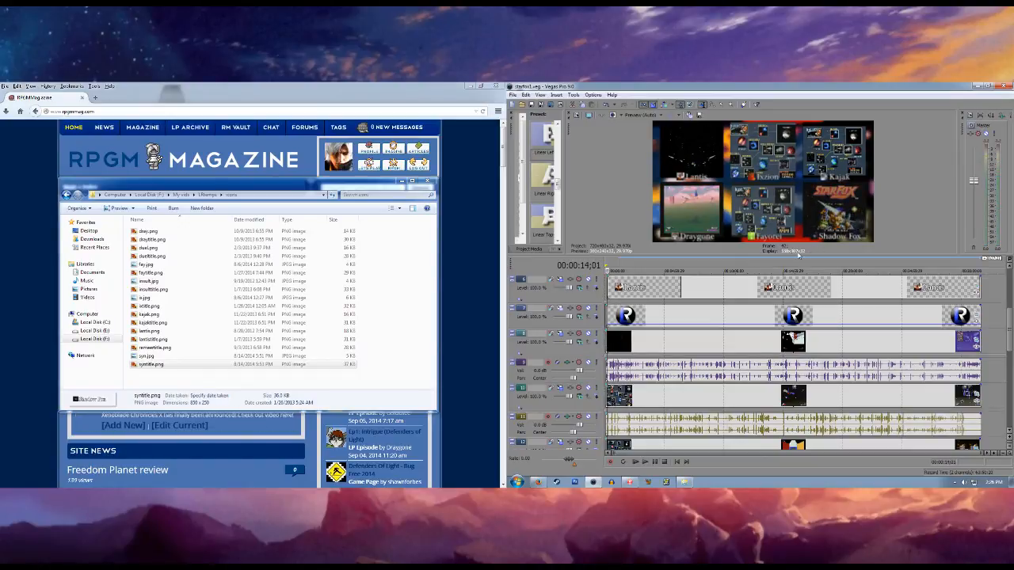
{"action": "left_click_drag", "start_coordinate": [807, 256], "coordinate": [812, 351]}
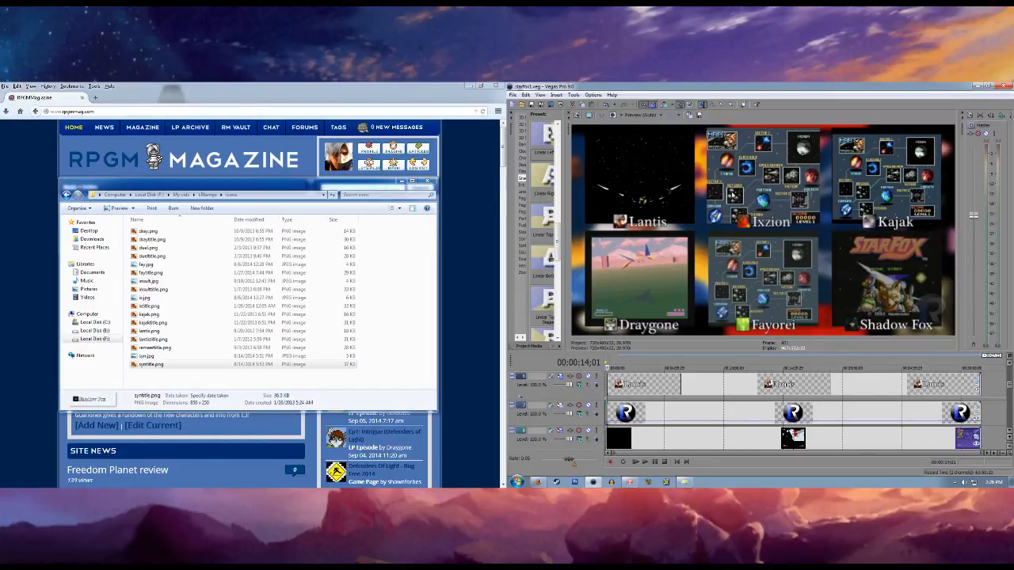
Step: Check the titled grid at 00:07:48;04, at the project's end and at 00:29:44;16, and enlarge the timeline
{"action": "left_click", "coordinate": [698, 389]}
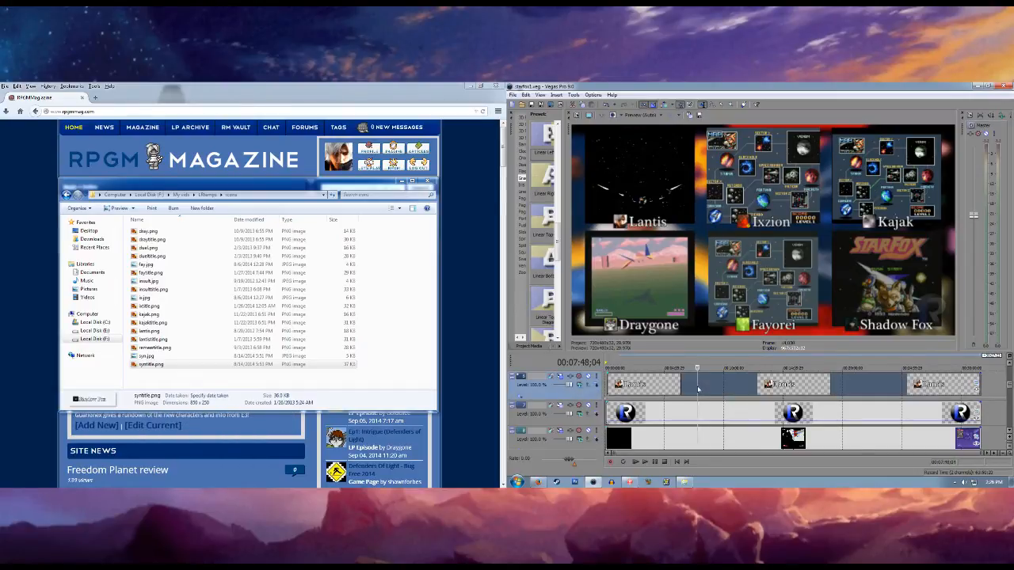
{"action": "left_click", "coordinate": [726, 386]}
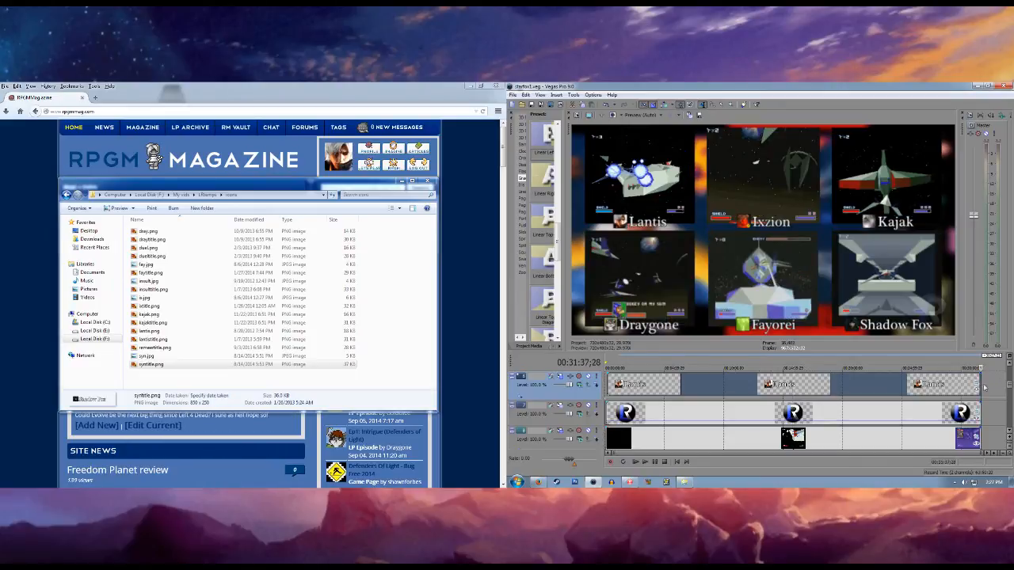
{"action": "left_click", "coordinate": [958, 387]}
{"action": "left_click_drag", "start_coordinate": [1009, 390], "coordinate": [1010, 396]}
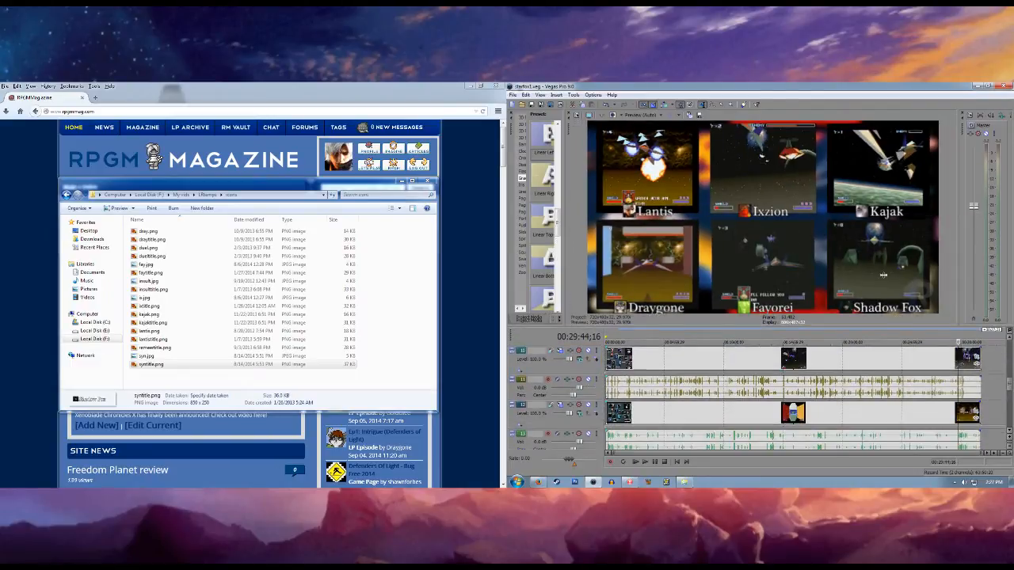
{"action": "left_click_drag", "start_coordinate": [904, 351], "coordinate": [903, 277]}
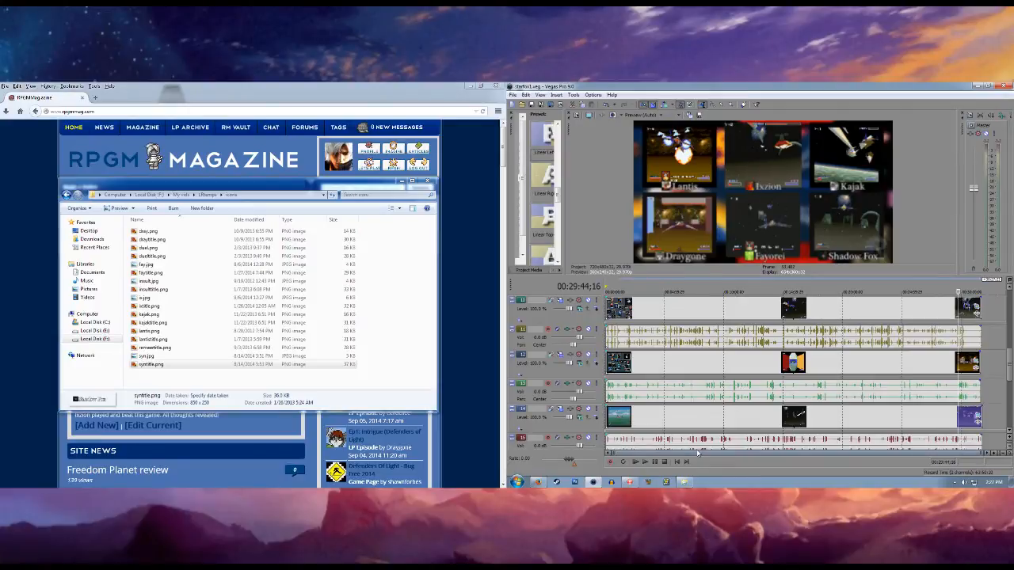
Step: Play the final minutes from 00:29:44;16, around 00:30:19 and up to 00:31:30;11 to check how the recordings end
{"action": "scroll", "coordinate": [859, 386], "scroll_direction": "up", "scroll_amount": 3}
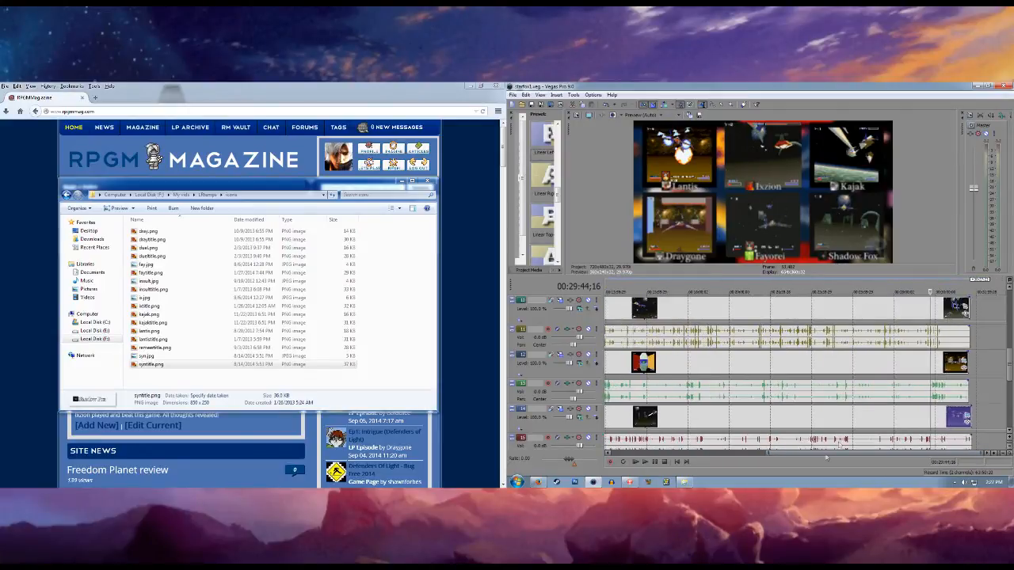
{"action": "scroll", "coordinate": [827, 457], "scroll_direction": "right", "scroll_amount": 3}
{"action": "left_click", "coordinate": [645, 462]}
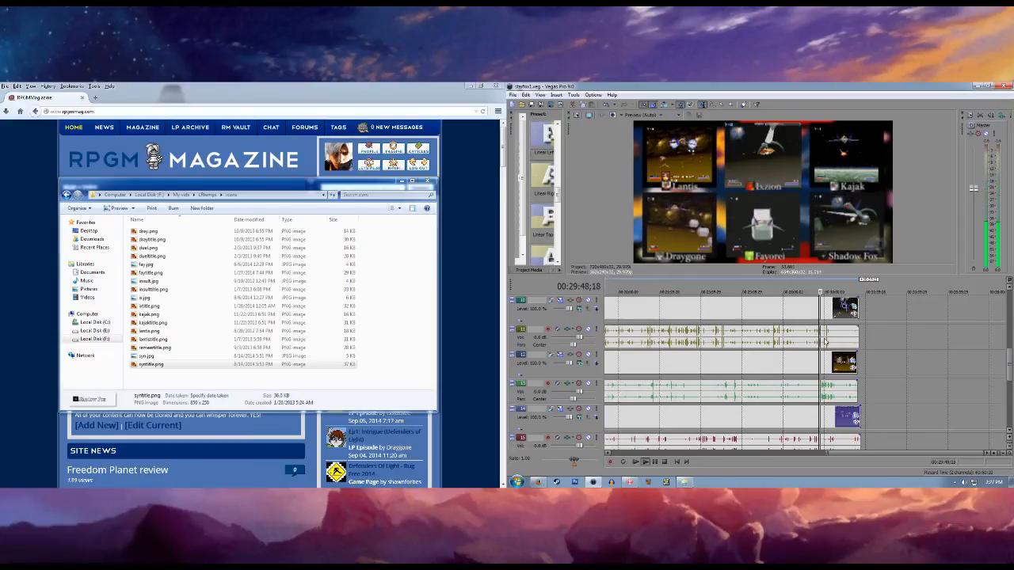
{"action": "left_click", "coordinate": [826, 341]}
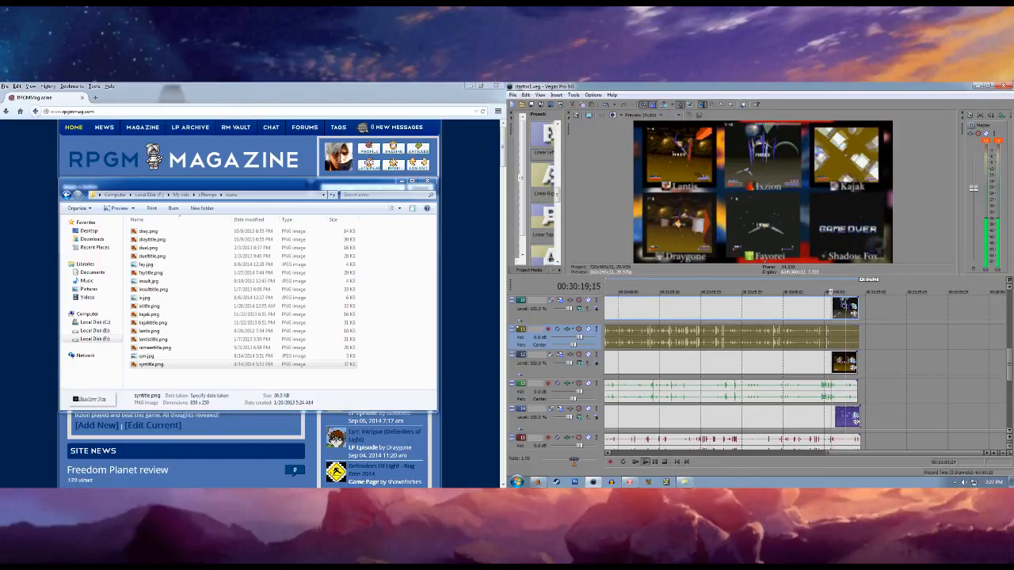
{"action": "scroll", "coordinate": [1008, 373], "scroll_direction": "up", "scroll_amount": 3}
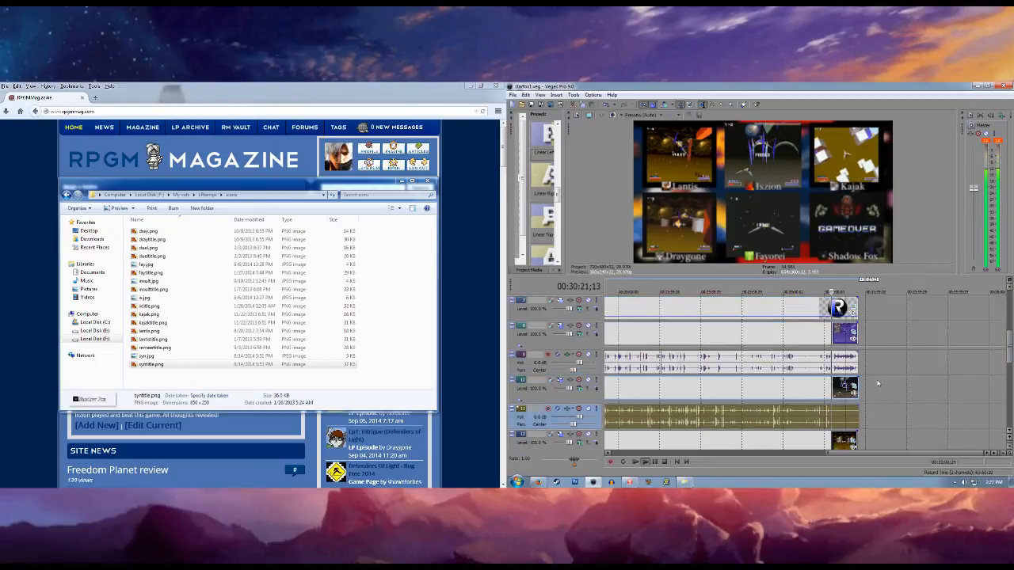
{"action": "left_click", "coordinate": [852, 361]}
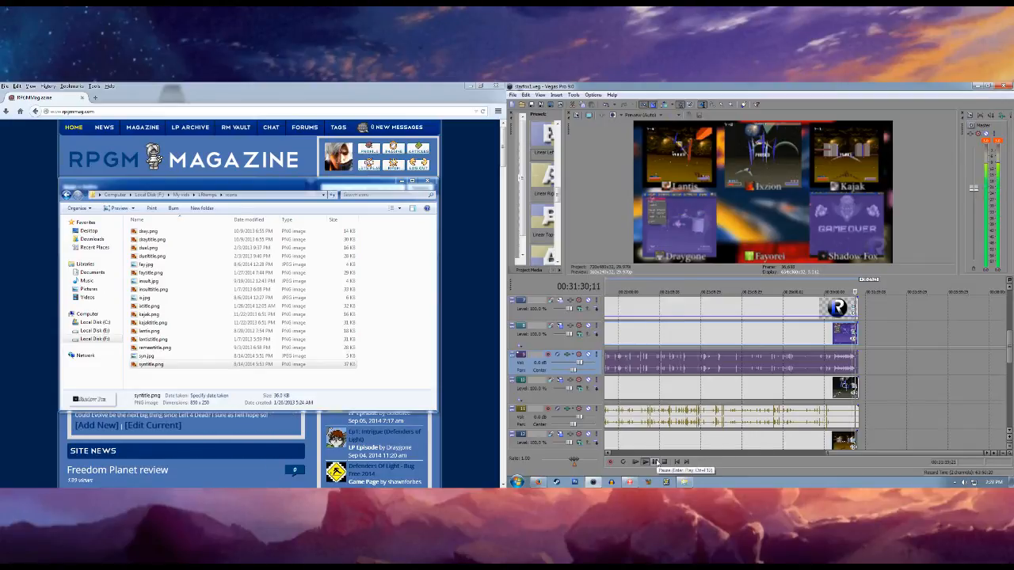
Step: Pause playback and trim the ends of the first two recordings to the cursor at 00:31:32;08
{"action": "left_click", "coordinate": [654, 463]}
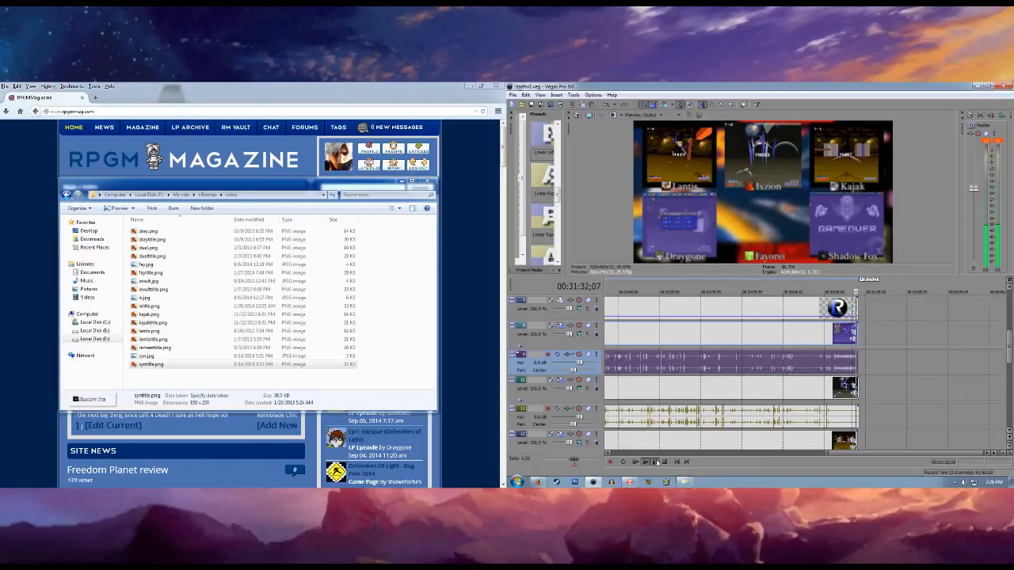
{"action": "scroll", "coordinate": [907, 375], "scroll_direction": "up", "scroll_amount": 2}
{"action": "scroll", "coordinate": [889, 370], "scroll_direction": "down", "scroll_amount": 4}
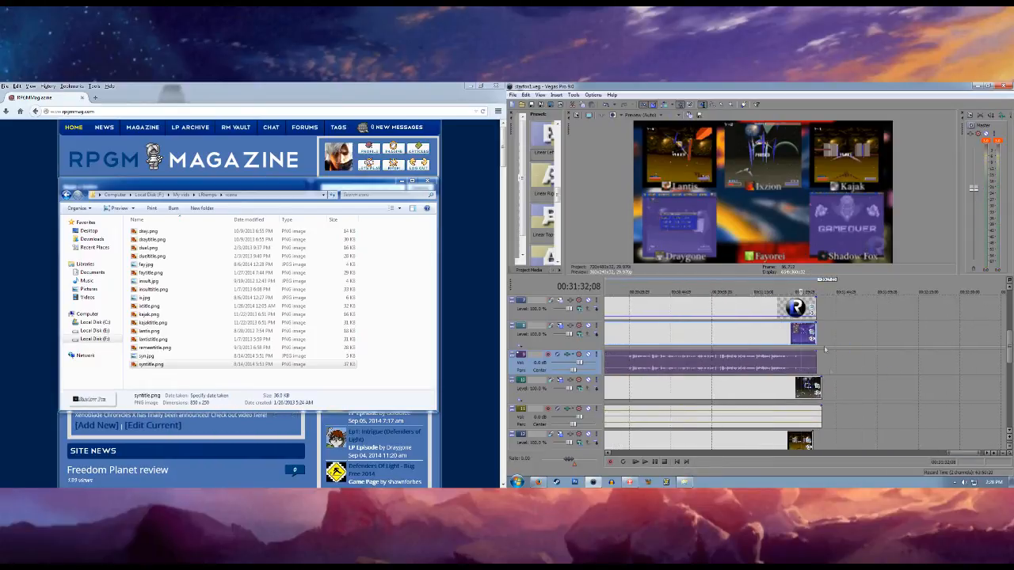
{"action": "left_click_drag", "start_coordinate": [814, 331], "coordinate": [800, 331]}
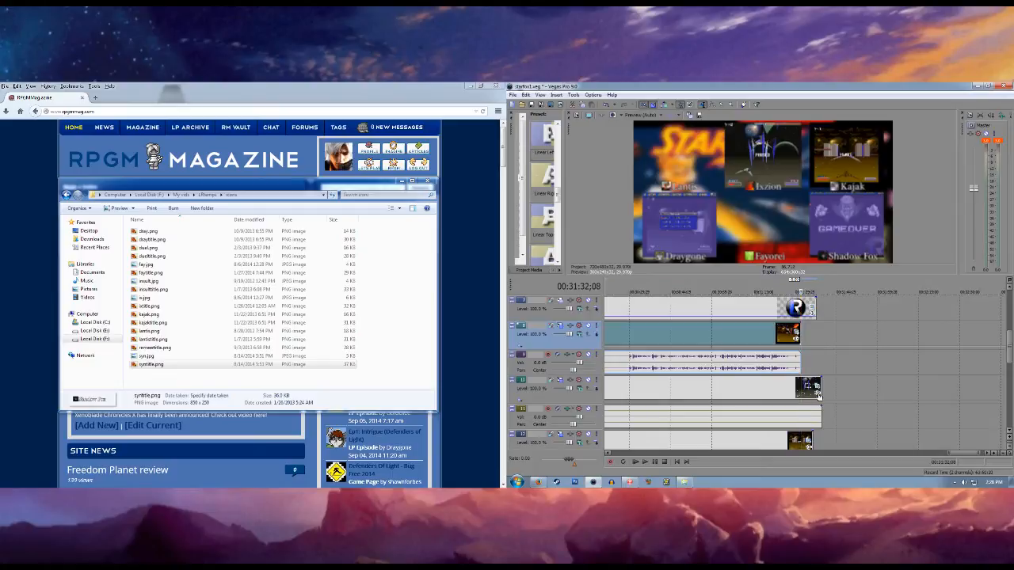
{"action": "left_click_drag", "start_coordinate": [819, 388], "coordinate": [800, 388]}
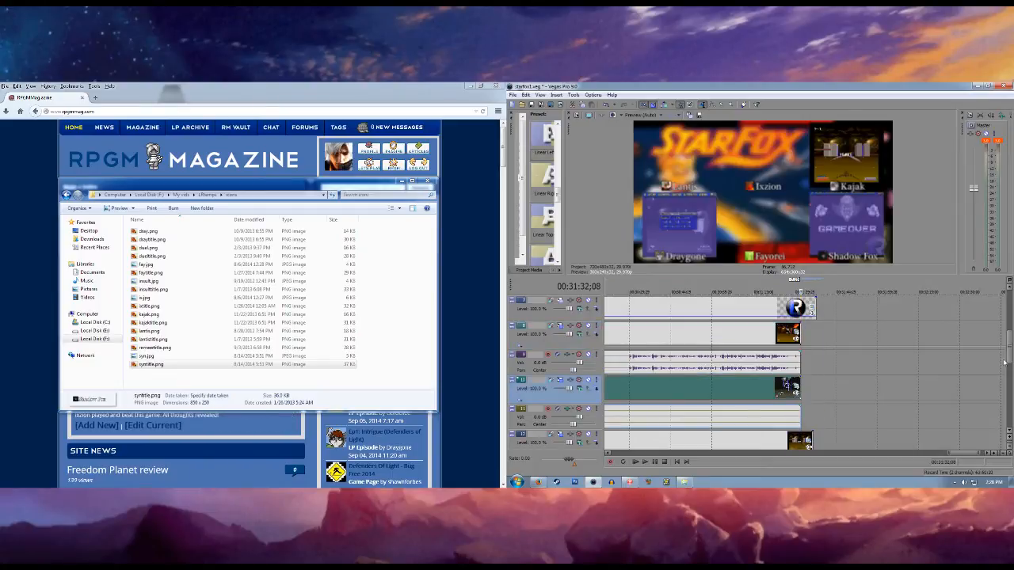
Step: Trim the ends of the R logo and the six name titles to the cursor at 00:31:32;08
{"action": "scroll", "coordinate": [964, 357], "scroll_direction": "up", "scroll_amount": 3}
{"action": "left_click_drag", "start_coordinate": [814, 396], "coordinate": [800, 316]}
{"action": "left_click_drag", "start_coordinate": [1008, 325], "coordinate": [1008, 310]}
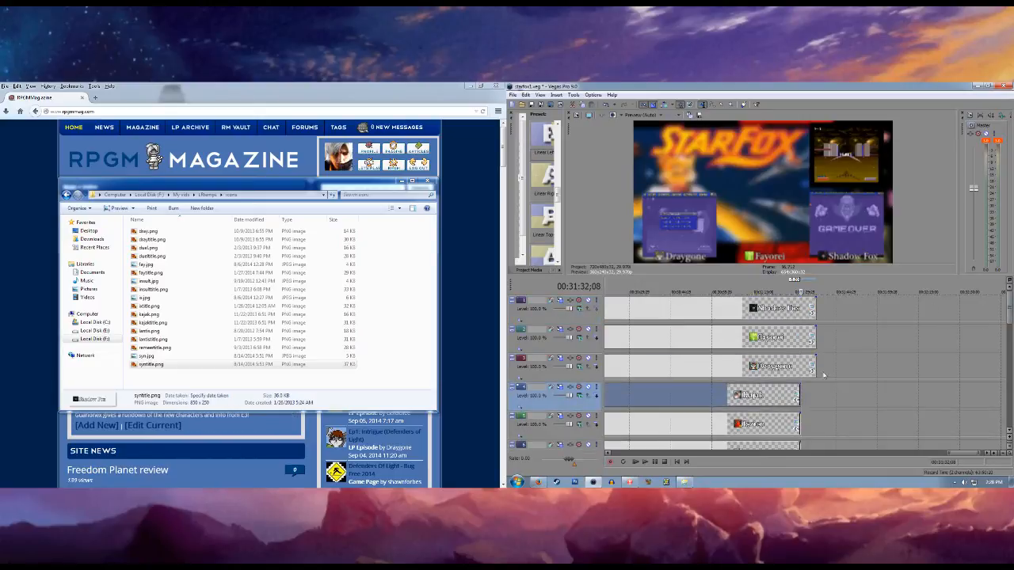
{"action": "left_click_drag", "start_coordinate": [815, 366], "coordinate": [800, 308]}
Step: Trim the ends of the third, fourth and sixth recordings to the cursor at 00:31:32;08
{"action": "left_click_drag", "start_coordinate": [1009, 326], "coordinate": [1009, 370]}
{"action": "left_click_drag", "start_coordinate": [812, 367], "coordinate": [800, 366]}
{"action": "left_click", "coordinate": [833, 417]}
{"action": "left_click_drag", "start_coordinate": [836, 418], "coordinate": [802, 418]}
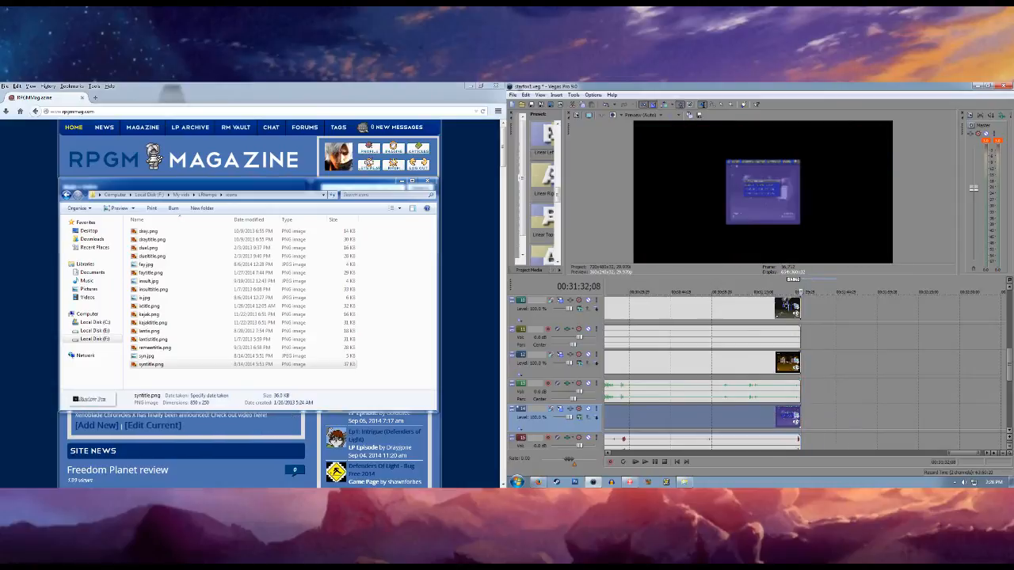
{"action": "scroll", "coordinate": [954, 397], "scroll_direction": "down", "scroll_amount": 5}
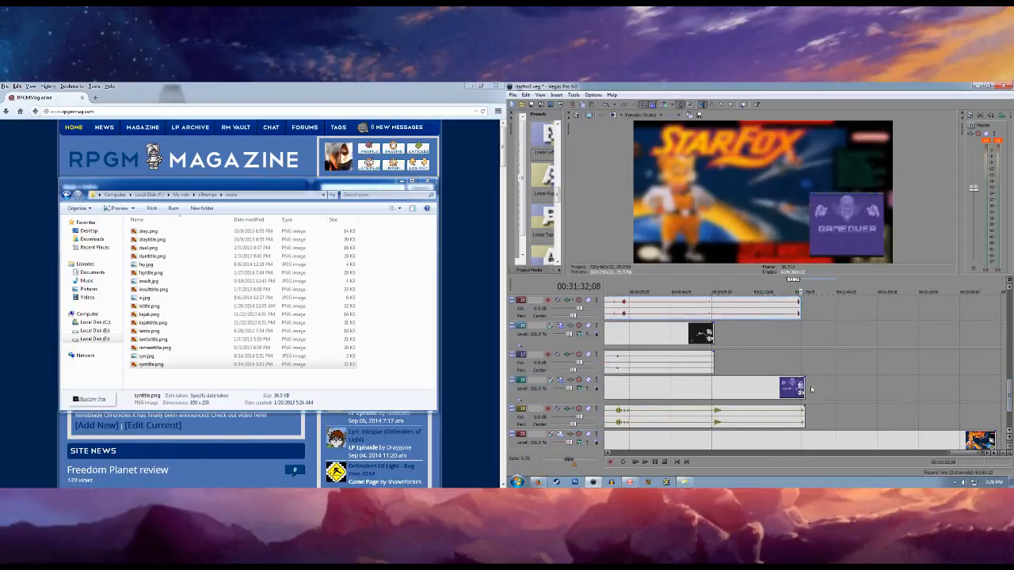
{"action": "left_click_drag", "start_coordinate": [801, 386], "coordinate": [800, 386]}
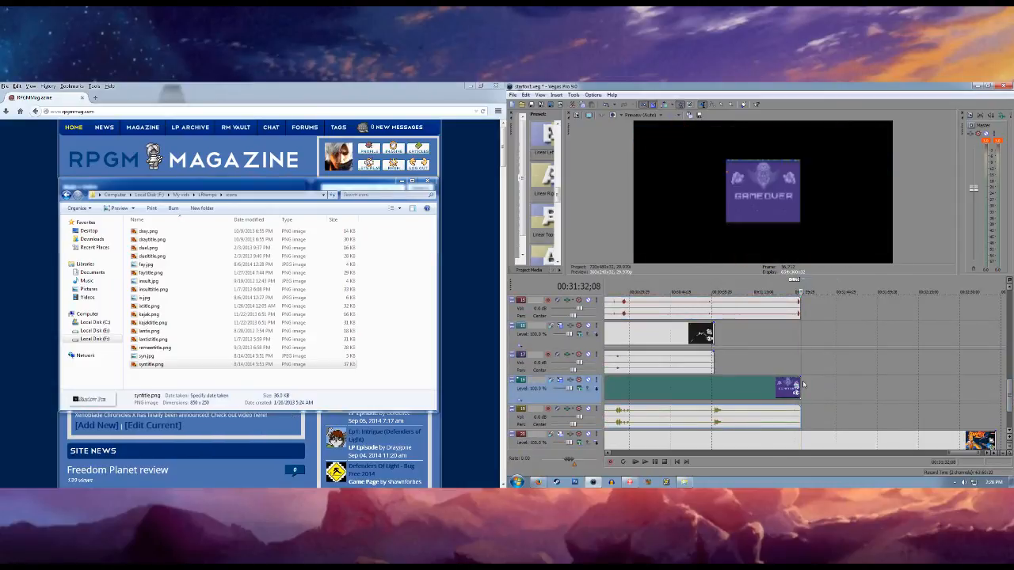
Step: Extend the short fifth recording by pasting a copy of its section from 00:30:27;18 at 00:31:00;24 and trimming it to the other recordings' end
{"action": "left_click", "coordinate": [642, 341]}
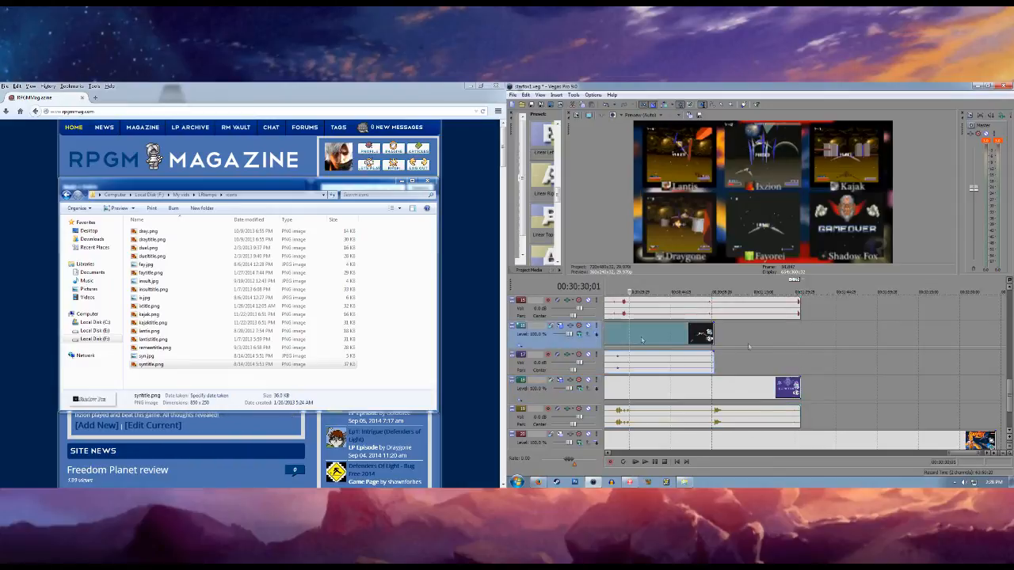
{"action": "left_click", "coordinate": [746, 345]}
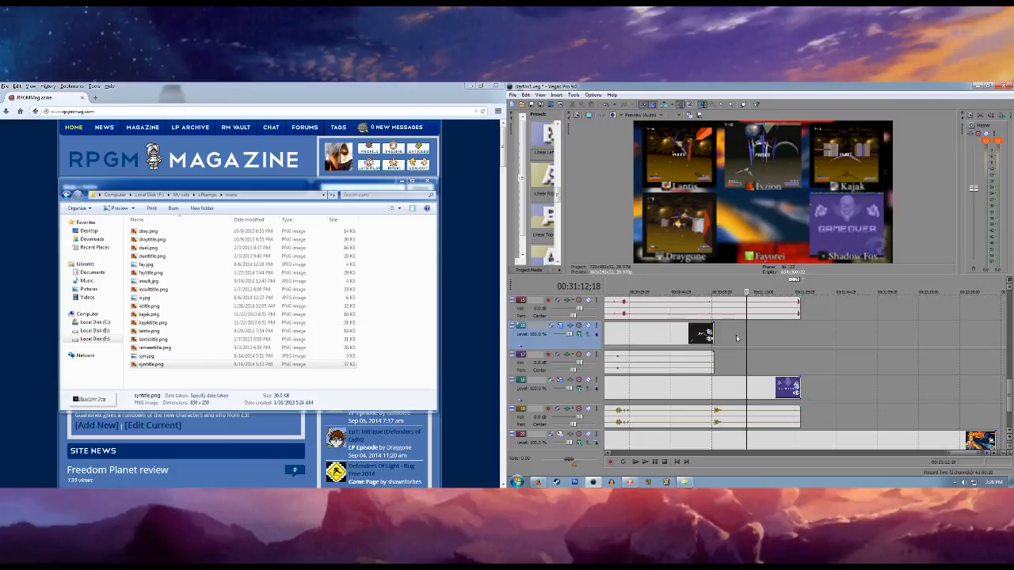
{"action": "left_click", "coordinate": [623, 339]}
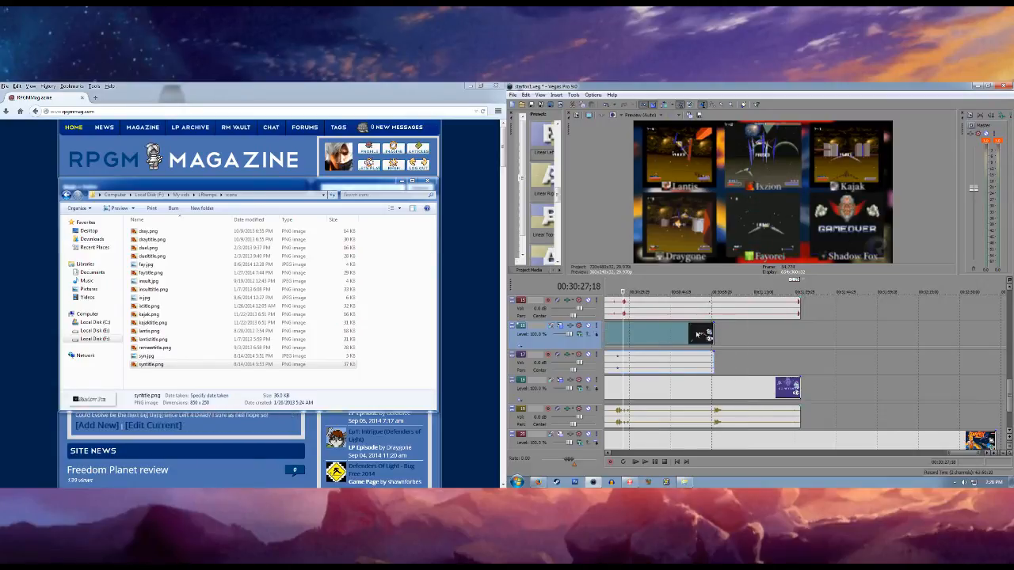
{"action": "left_click", "coordinate": [642, 333]}
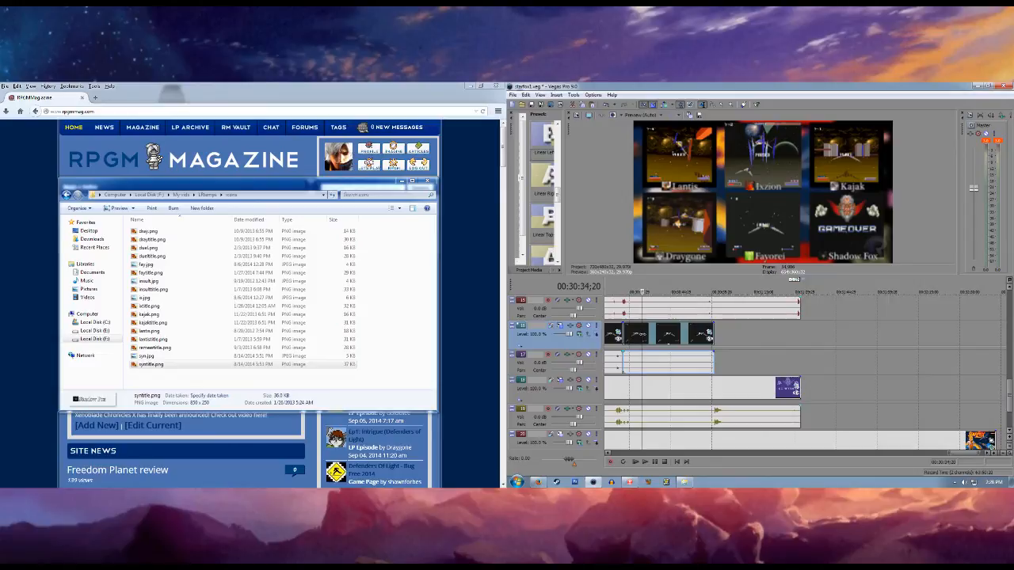
{"action": "left_click", "coordinate": [709, 335]}
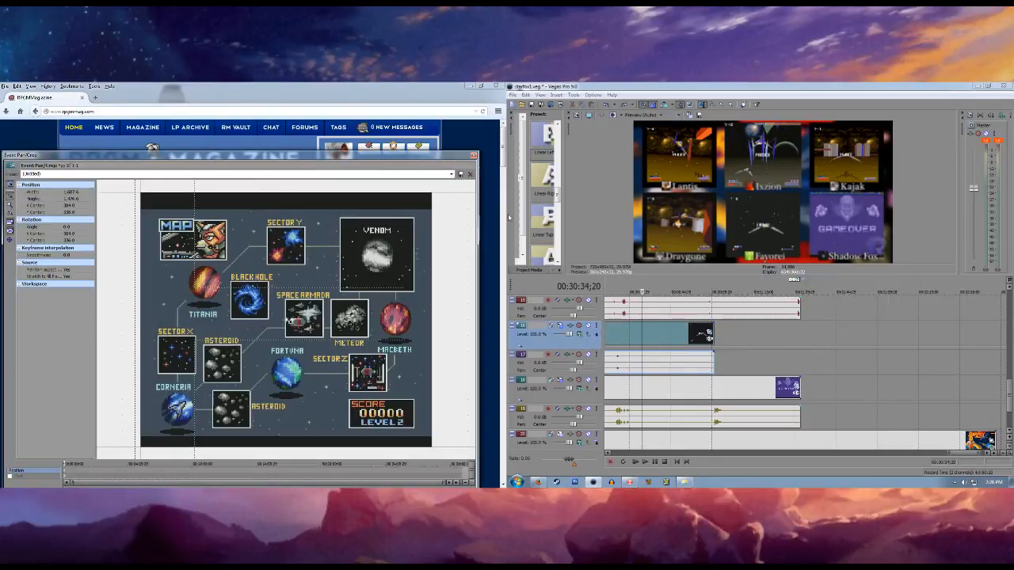
{"action": "left_click", "coordinate": [474, 156]}
{"action": "left_click", "coordinate": [713, 327]}
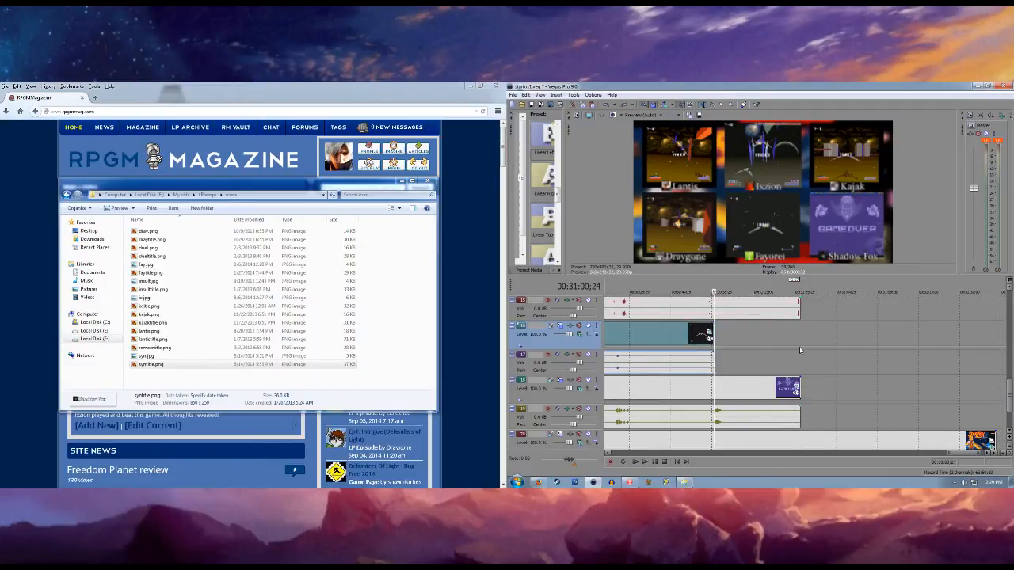
{"action": "key", "text": "ctrl+v"}
{"action": "left_click_drag", "start_coordinate": [805, 328], "coordinate": [801, 328]}
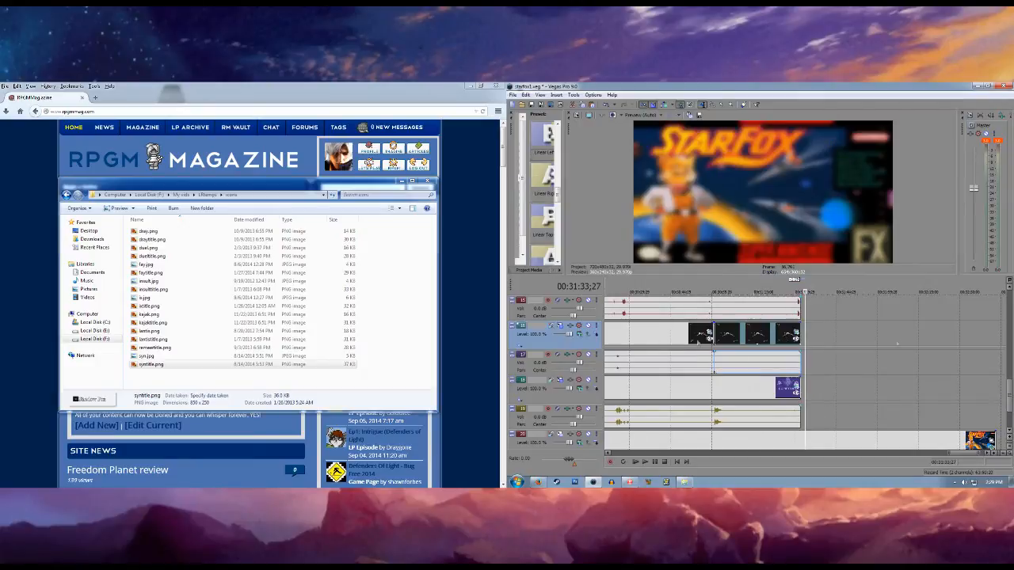
Step: Play from 00:30:49;02 past the join in the extended recording to check the transition, and stop playback
{"action": "left_click", "coordinate": [682, 338]}
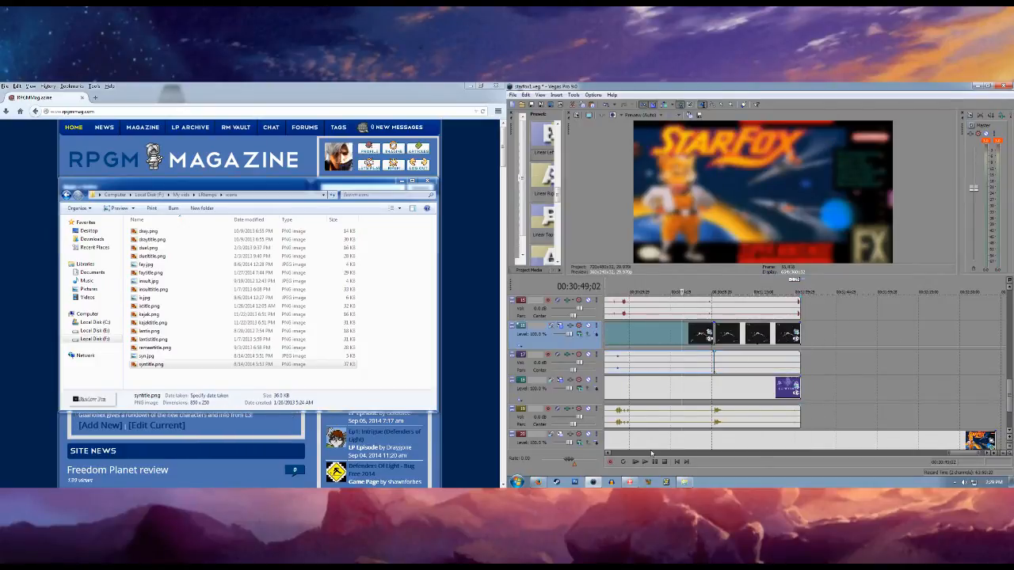
{"action": "left_click", "coordinate": [649, 464]}
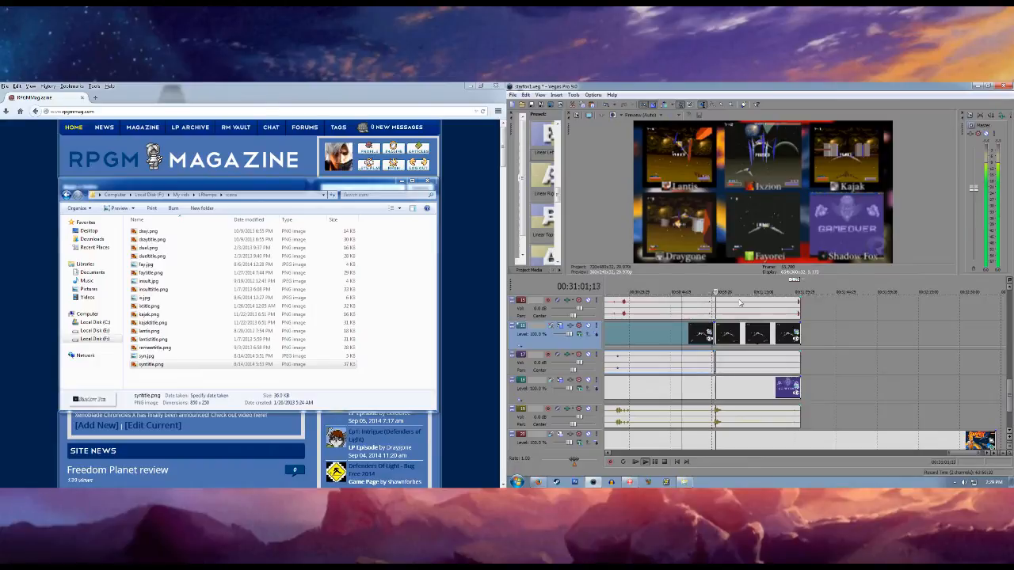
{"action": "left_click", "coordinate": [664, 462]}
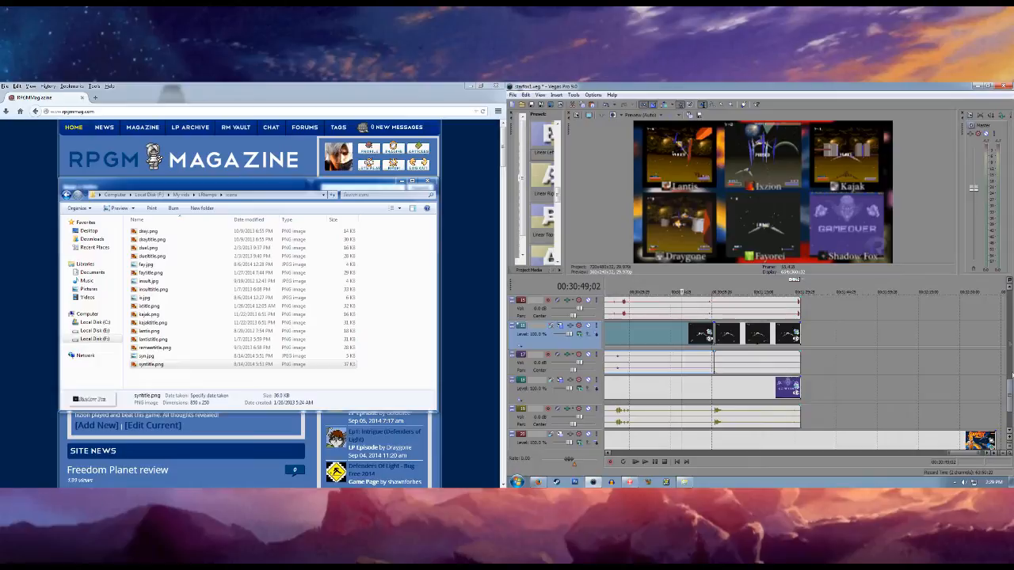
Step: Save the project with the trimmed titles and recordings
{"action": "scroll", "coordinate": [1009, 394], "scroll_direction": "up", "scroll_amount": 10}
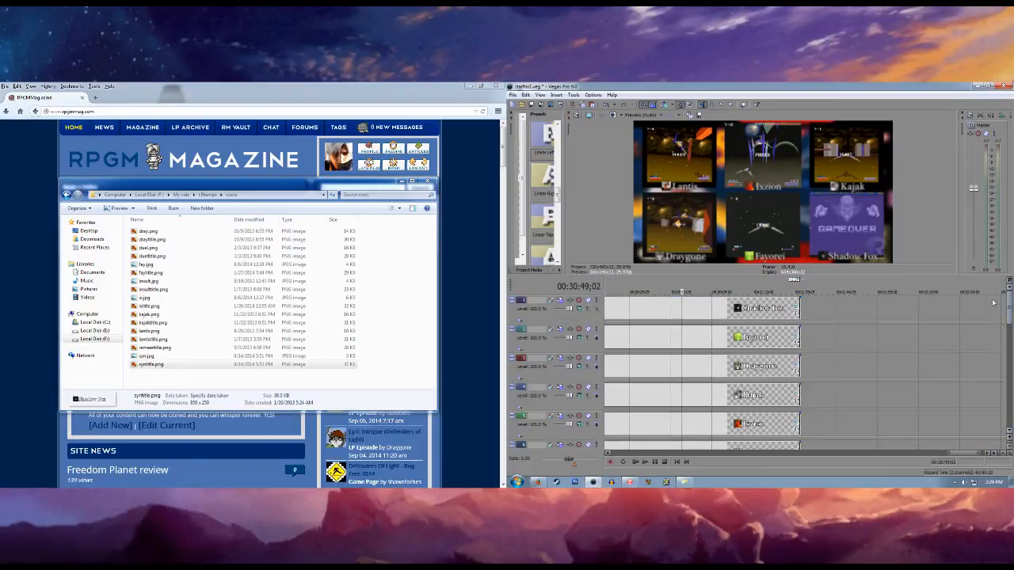
{"action": "left_click", "coordinate": [514, 95]}
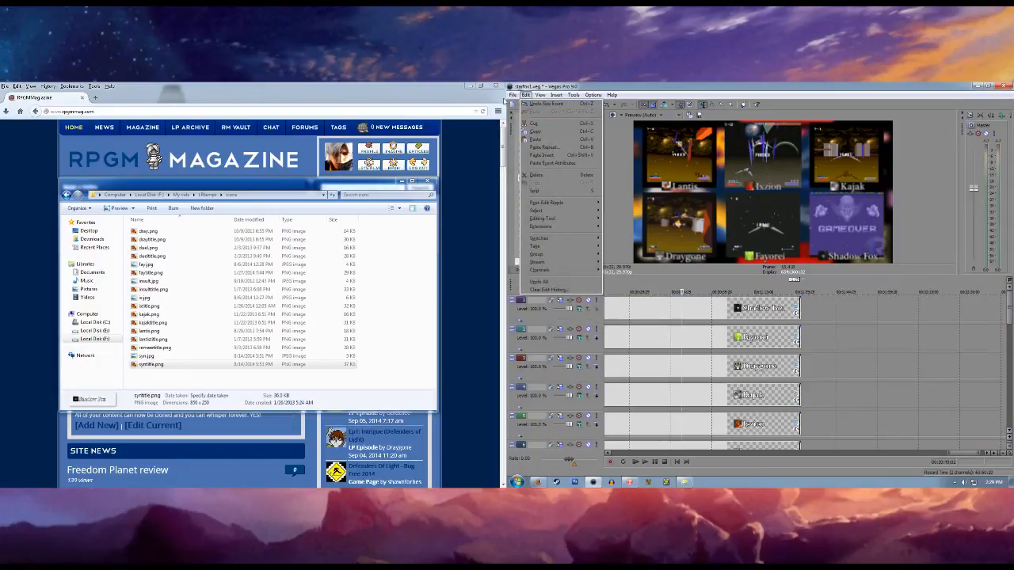
{"action": "left_click", "coordinate": [528, 132]}
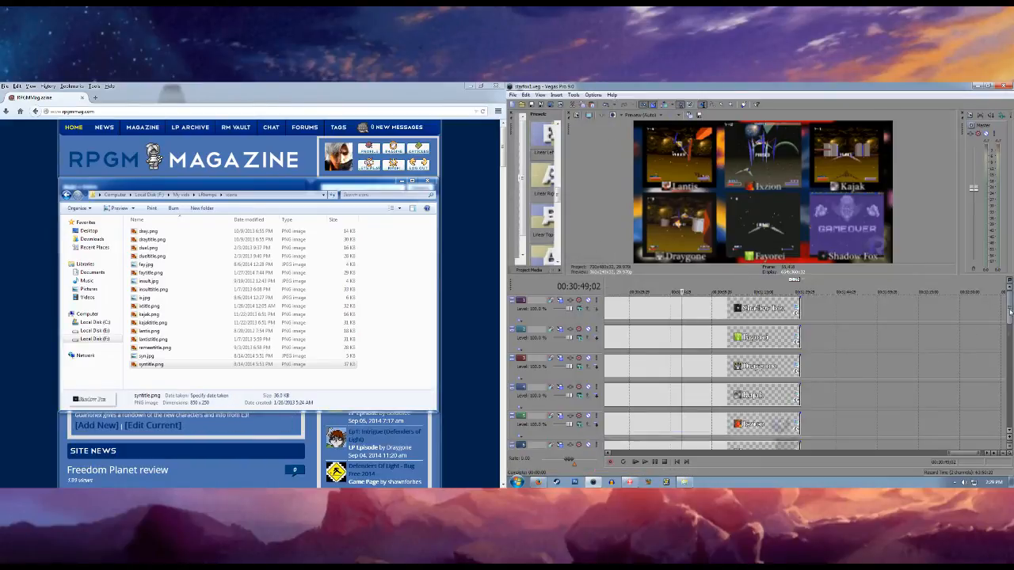
Step: Trim the end of the Star Fox background image to match the recordings and save the project again
{"action": "scroll", "coordinate": [994, 317], "scroll_direction": "down", "scroll_amount": 10}
{"action": "left_click_drag", "start_coordinate": [990, 388], "coordinate": [801, 386]}
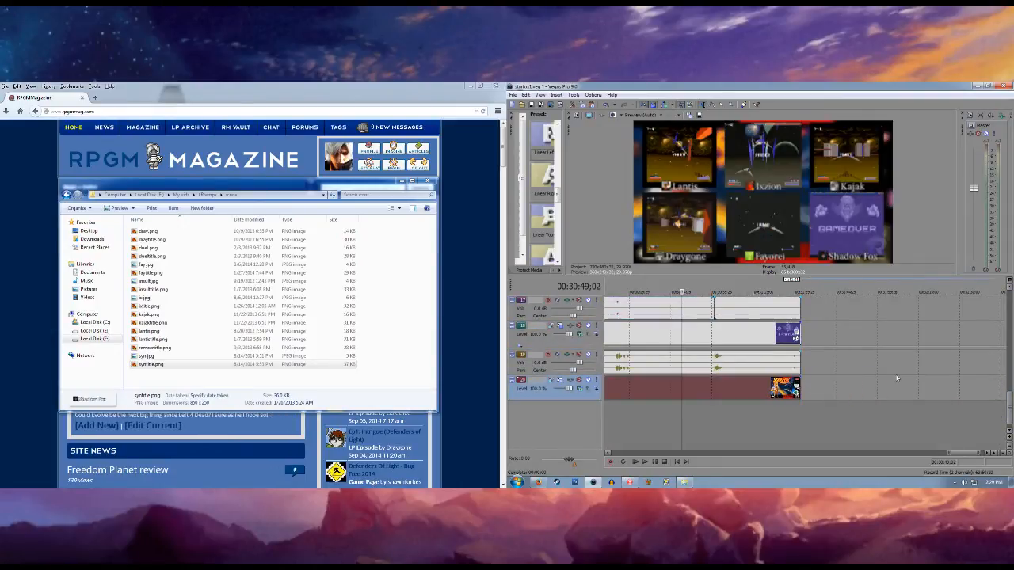
{"action": "left_click_drag", "start_coordinate": [1009, 408], "coordinate": [1006, 284]}
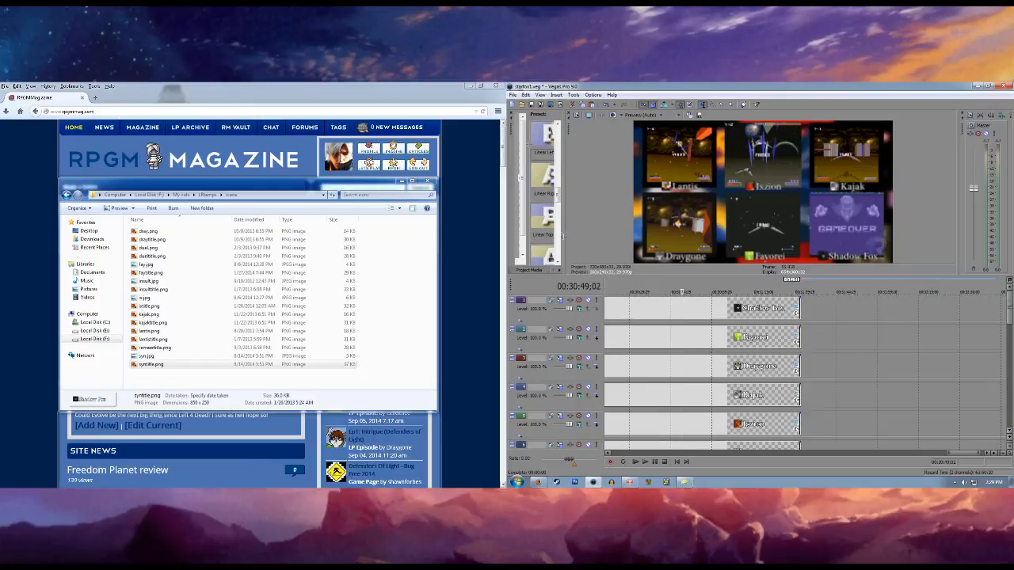
{"action": "left_click", "coordinate": [512, 95]}
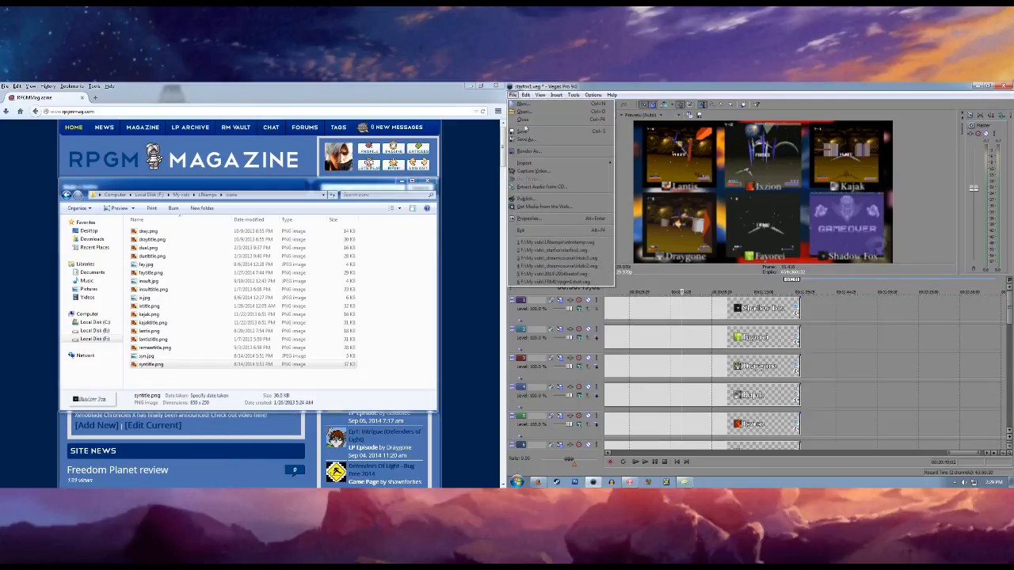
{"action": "left_click", "coordinate": [526, 131]}
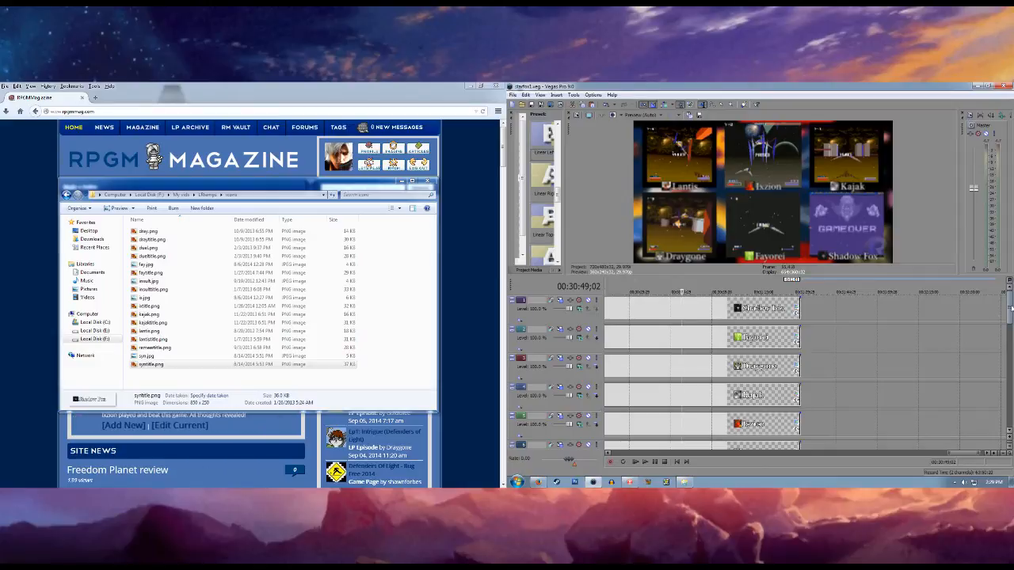
Step: Move the R logo's track above all name title tracks and check the frame at 00:31:05;21
{"action": "left_click_drag", "start_coordinate": [1009, 311], "coordinate": [1011, 335]}
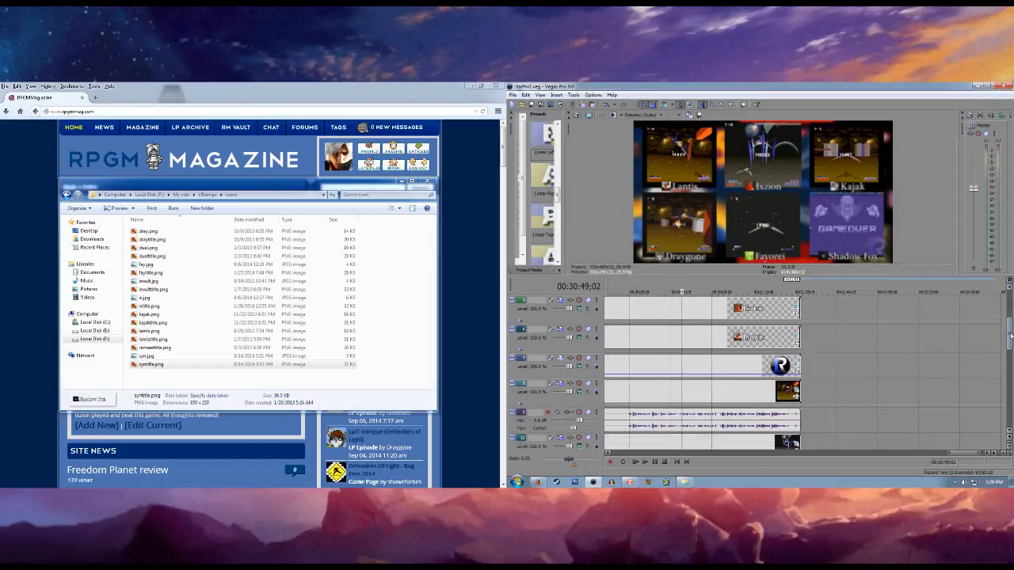
{"action": "left_click", "coordinate": [529, 372]}
{"action": "left_click_drag", "start_coordinate": [533, 299], "coordinate": [535, 298]}
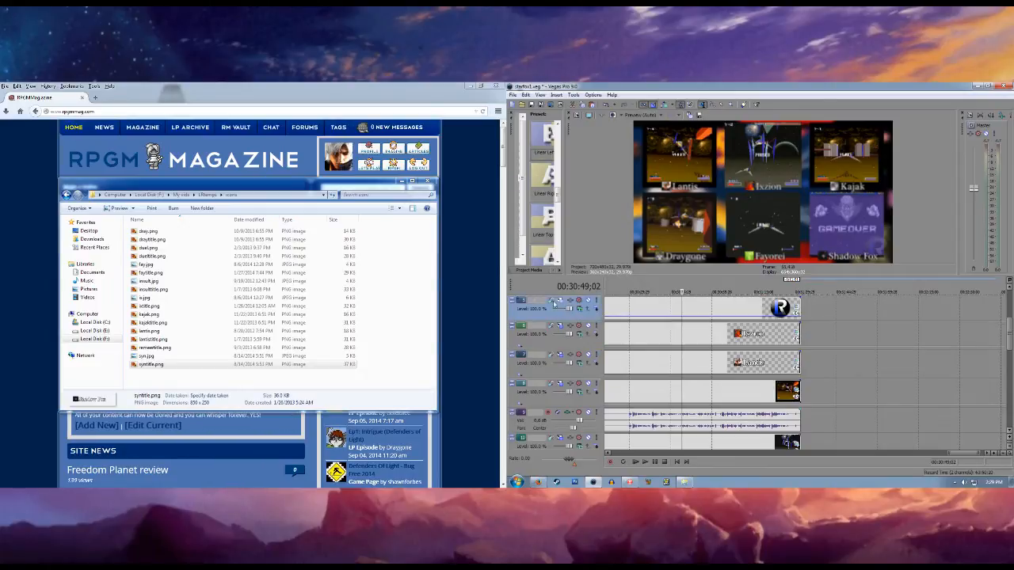
{"action": "scroll", "coordinate": [890, 342], "scroll_direction": "up", "scroll_amount": 4}
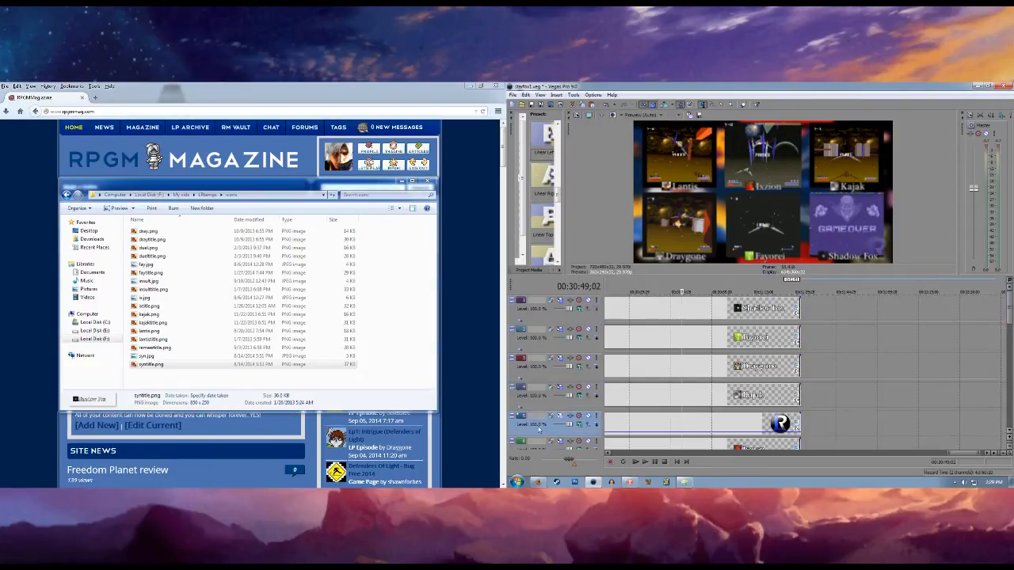
{"action": "left_click_drag", "start_coordinate": [513, 295], "coordinate": [516, 297]}
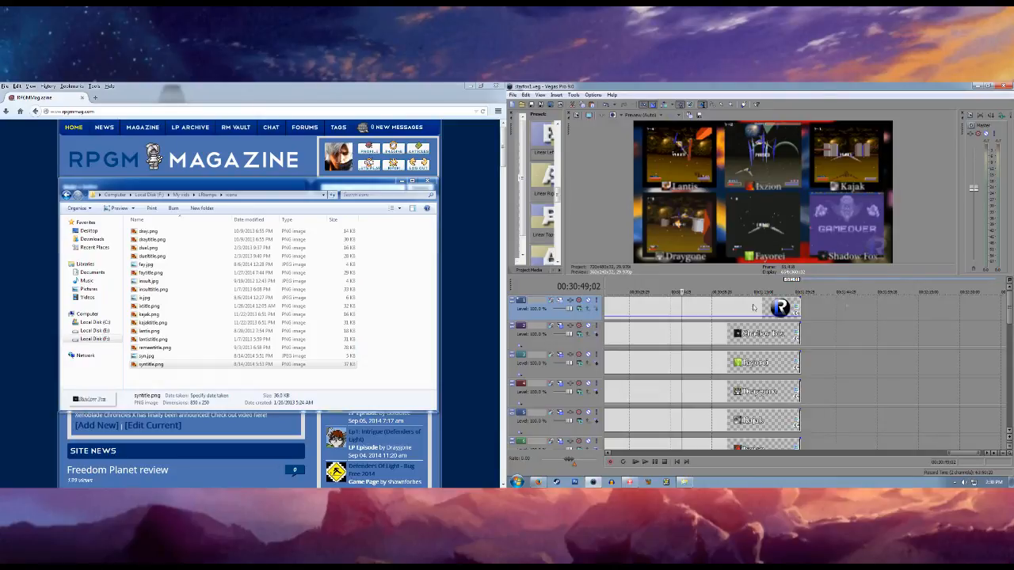
{"action": "left_click", "coordinate": [728, 309]}
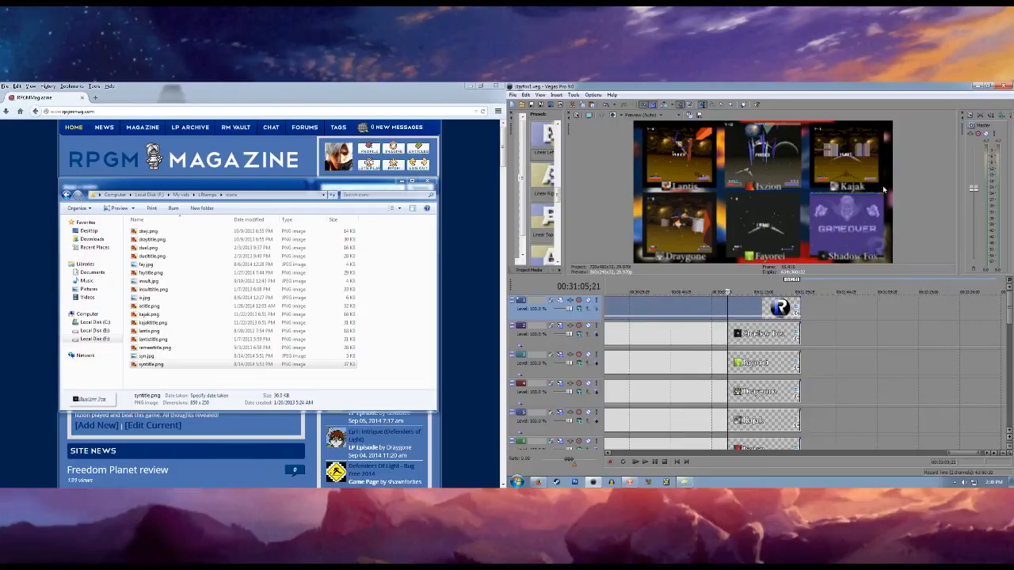
Step: Review the six players' race footage at several points near the end of the starfox1 timeline
{"action": "left_click", "coordinate": [699, 305]}
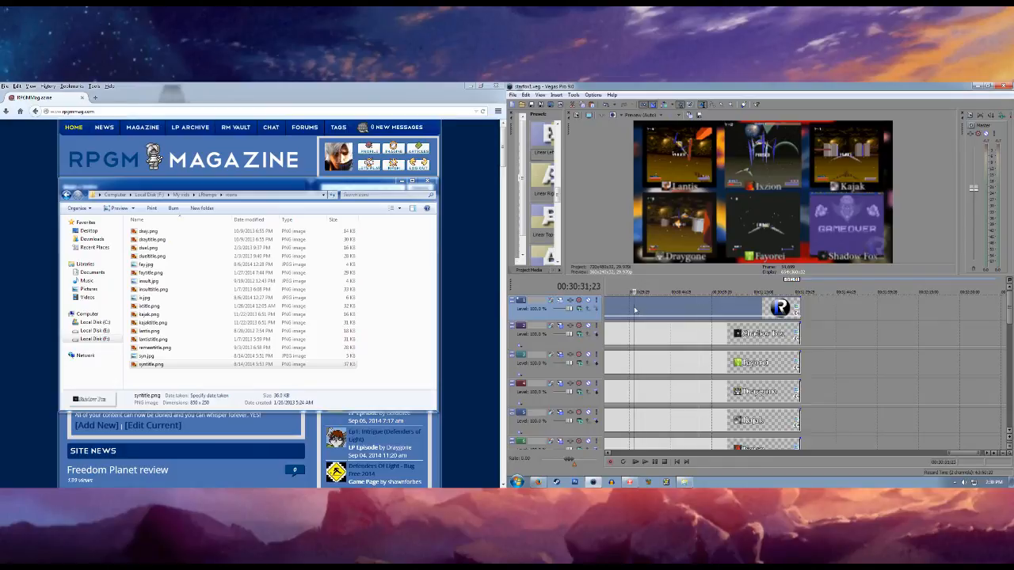
{"action": "scroll", "coordinate": [637, 314], "scroll_direction": "down", "scroll_amount": 4}
{"action": "left_click", "coordinate": [881, 312]}
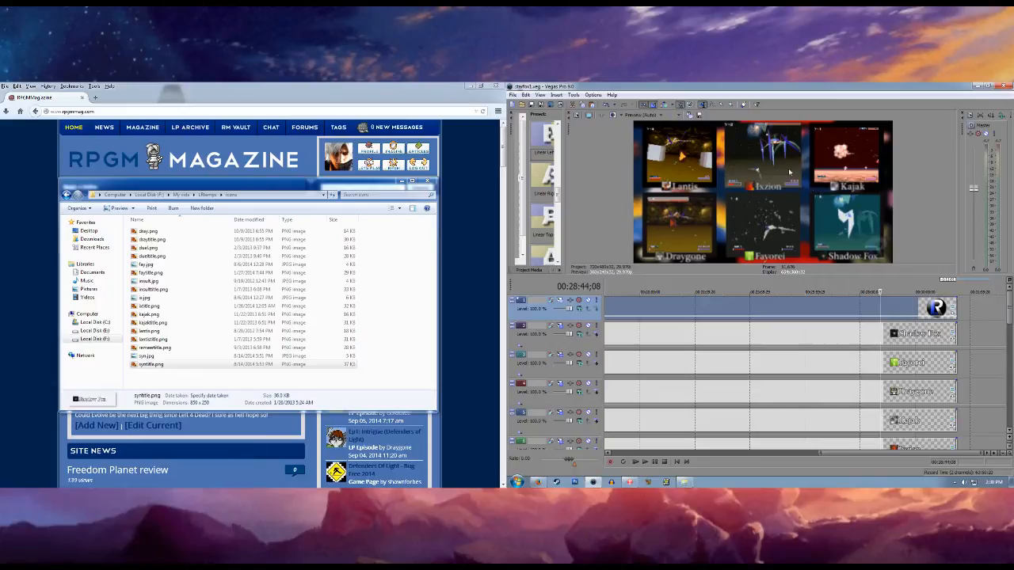
{"action": "left_click", "coordinate": [888, 306]}
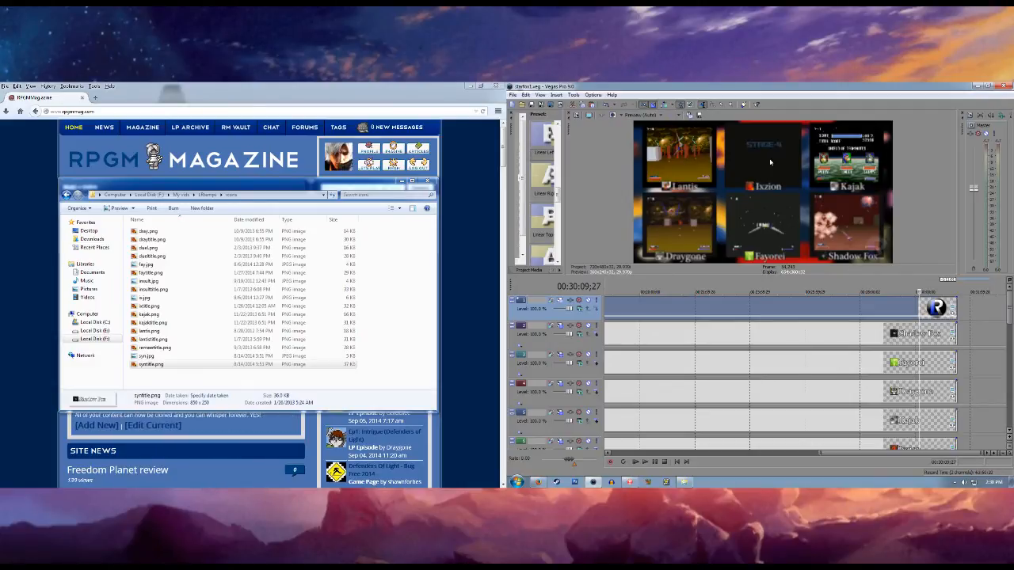
{"action": "left_click", "coordinate": [655, 464]}
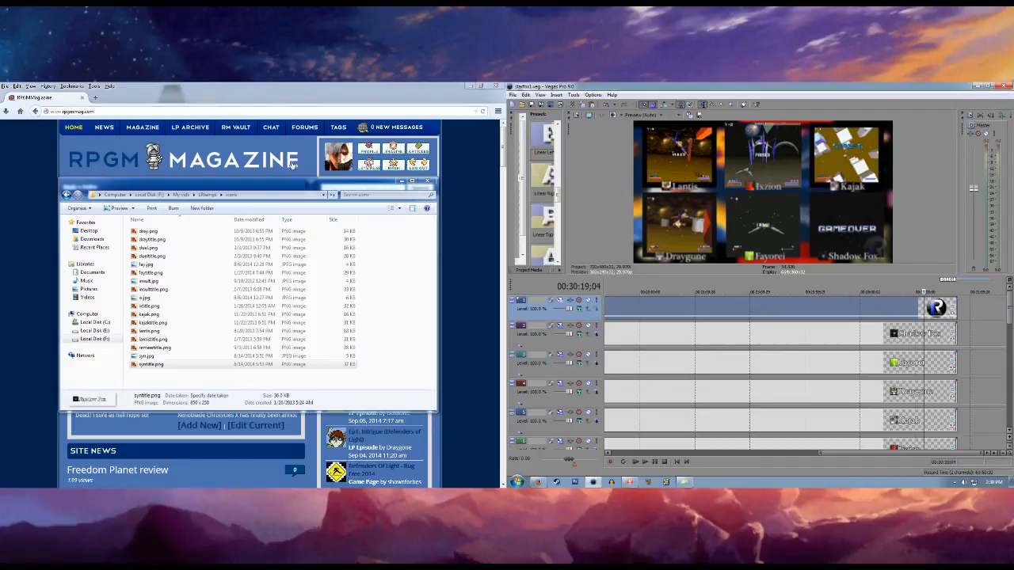
Step: Open a blank Notepad document for notes and move the video playhead back to about 00:28:24
{"action": "left_click", "coordinate": [517, 482]}
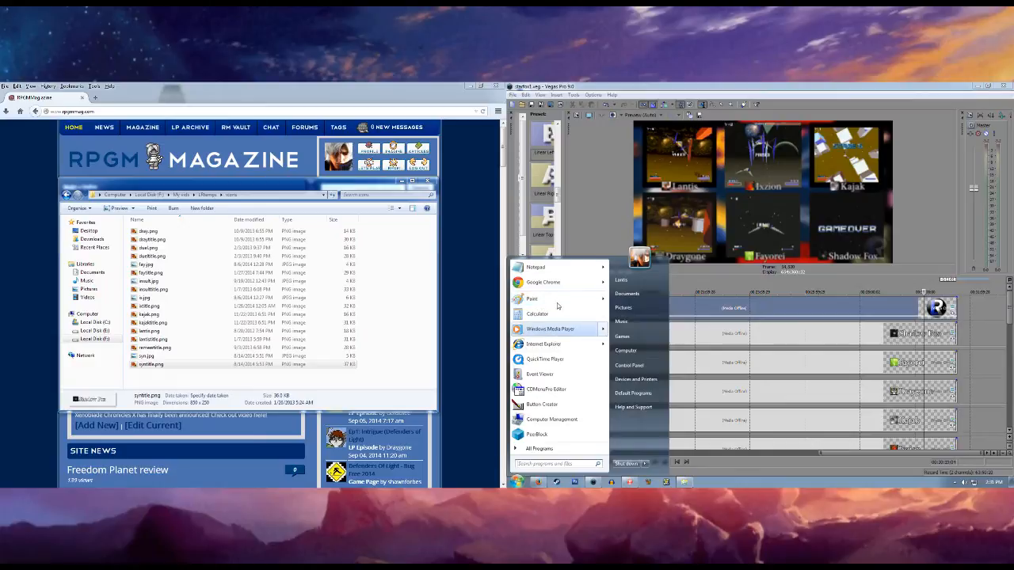
{"action": "left_click", "coordinate": [555, 268]}
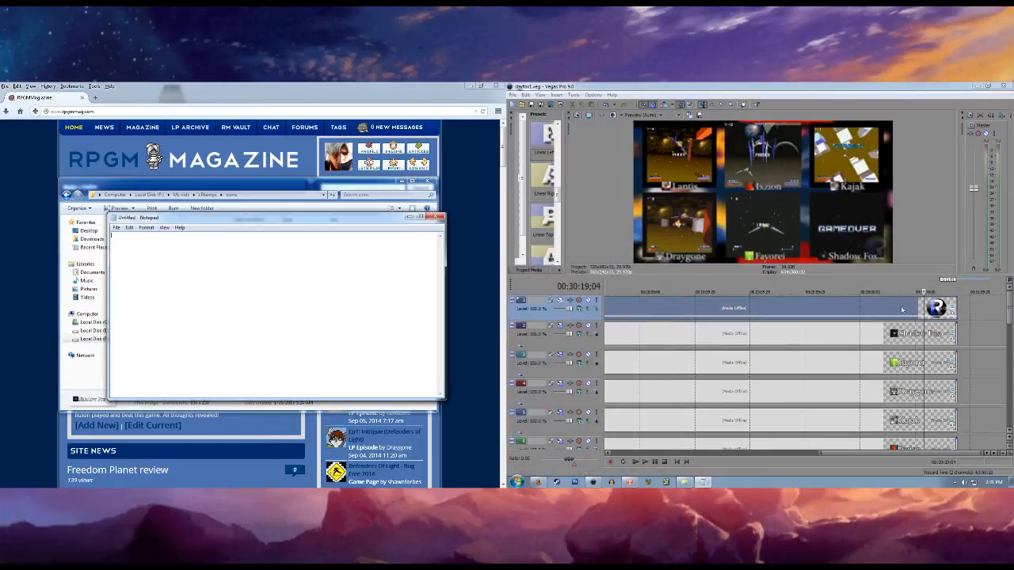
{"action": "left_click", "coordinate": [872, 314]}
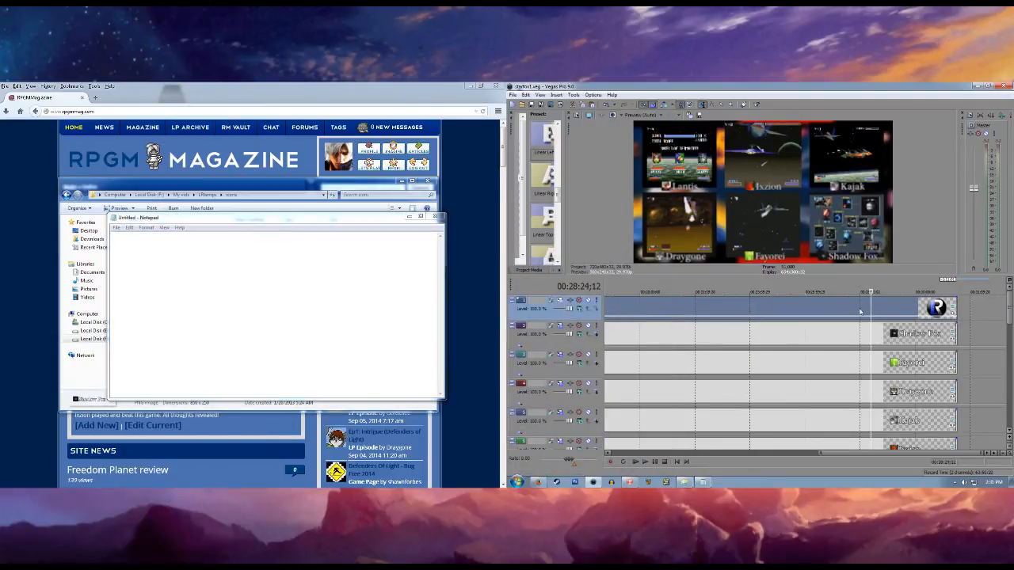
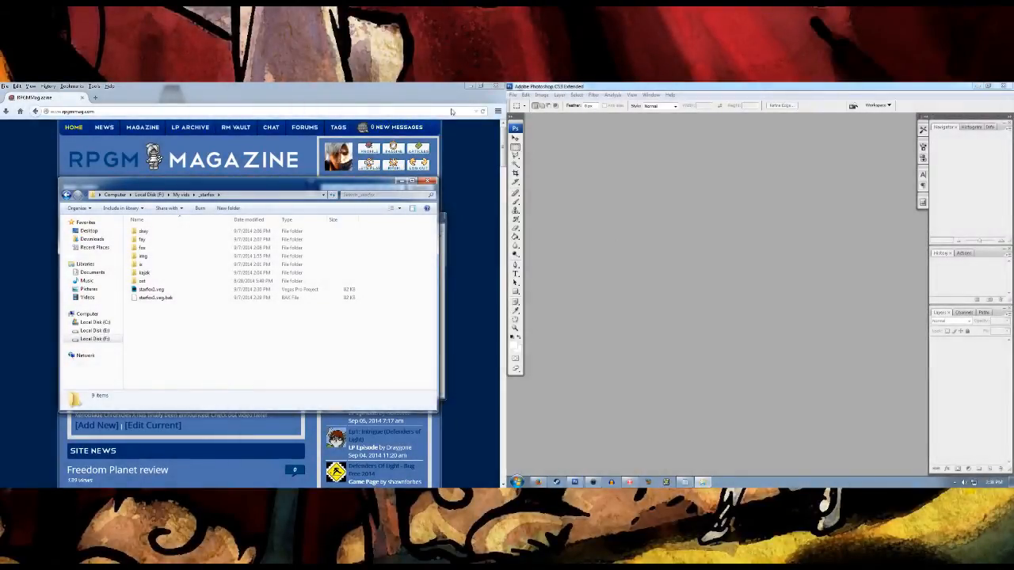
Step: In Photoshop, start opening an existing file and go up the folder tree to the Computer level
{"action": "left_click", "coordinate": [514, 95]}
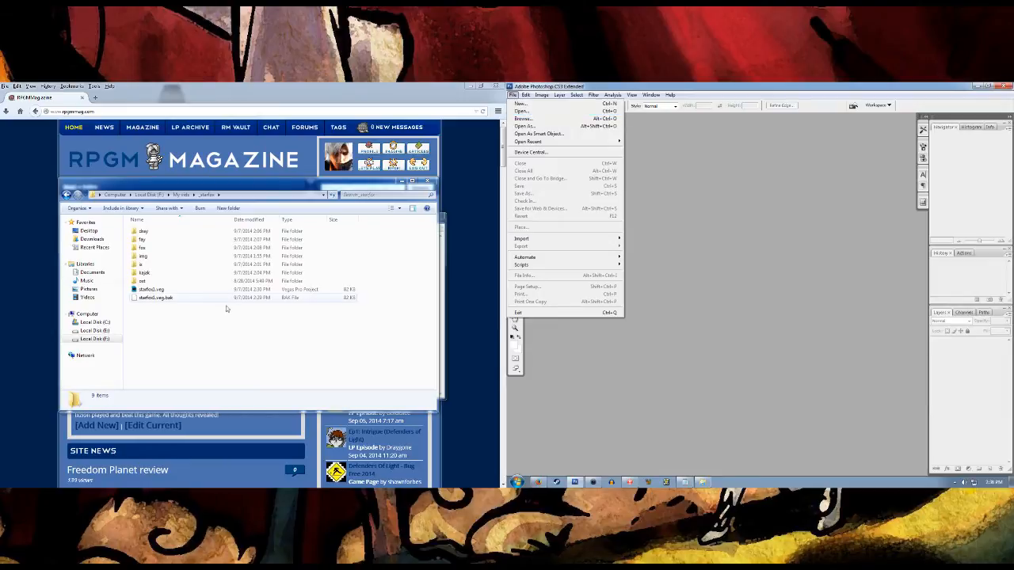
{"action": "left_click", "coordinate": [209, 346]}
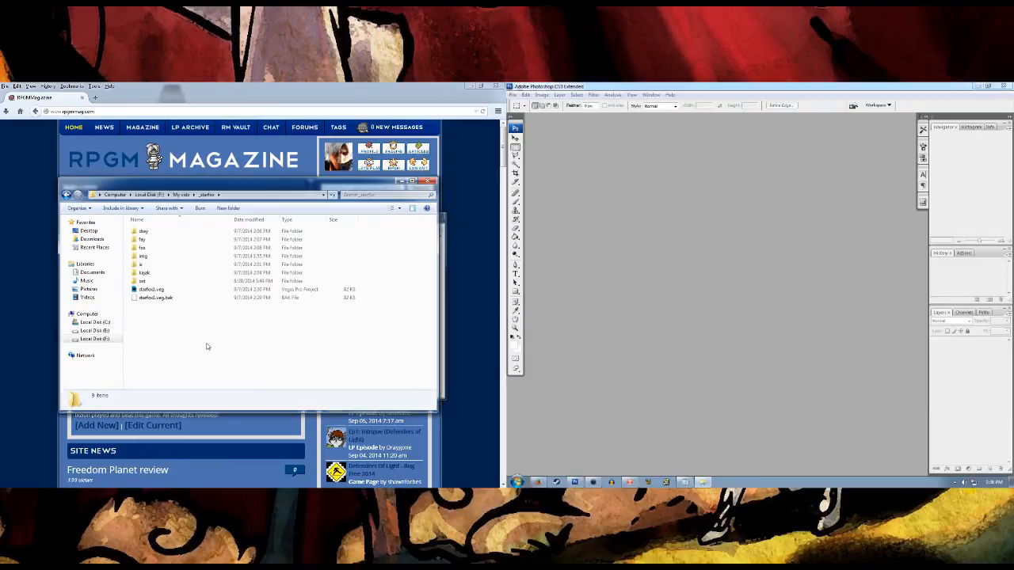
{"action": "left_click", "coordinate": [514, 95]}
{"action": "left_click", "coordinate": [529, 112]}
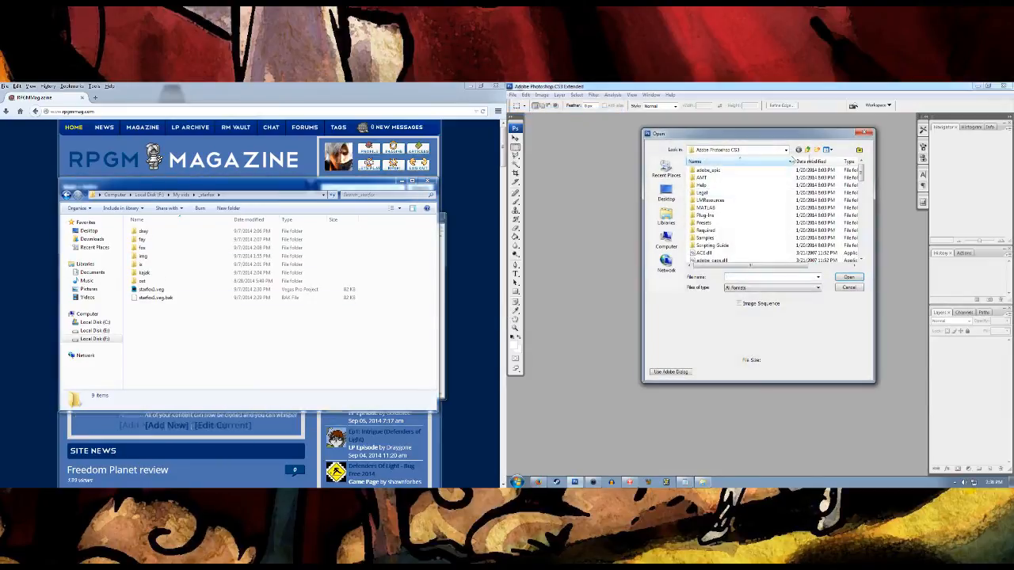
{"action": "left_click", "coordinate": [807, 150]}
{"action": "left_click", "coordinate": [807, 149]}
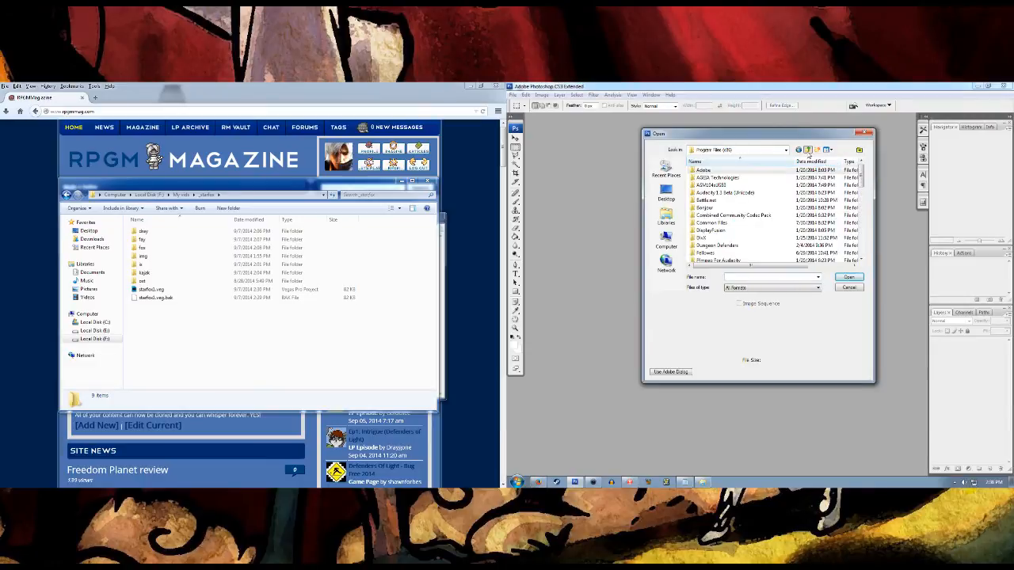
{"action": "left_click", "coordinate": [807, 150]}
{"action": "left_click", "coordinate": [807, 150]}
Step: Open places.psd from My vids > LRtemps > psds on Local Disk (F:) and enlarge its document window
{"action": "double_click", "coordinate": [740, 193]}
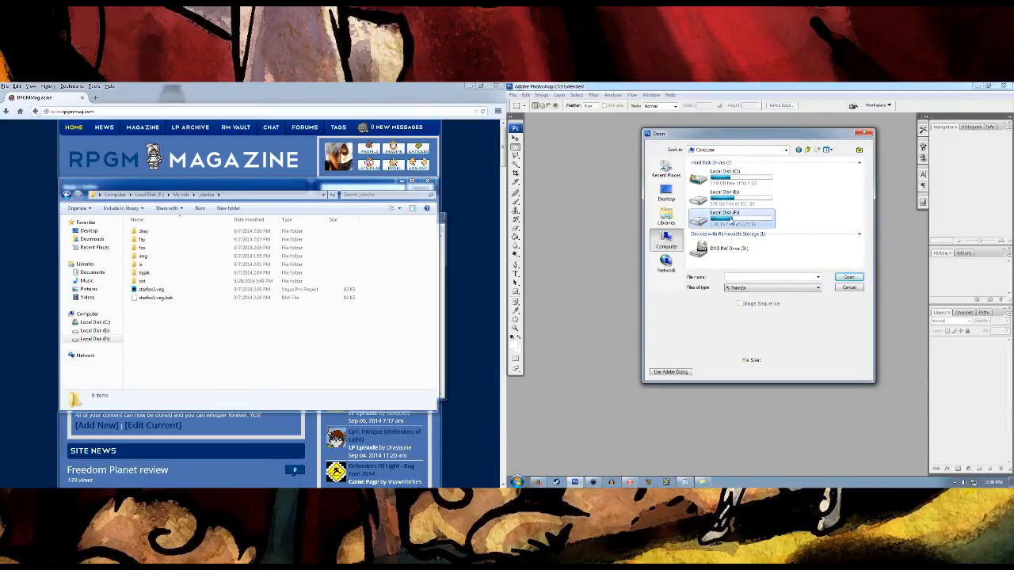
{"action": "double_click", "coordinate": [726, 217]}
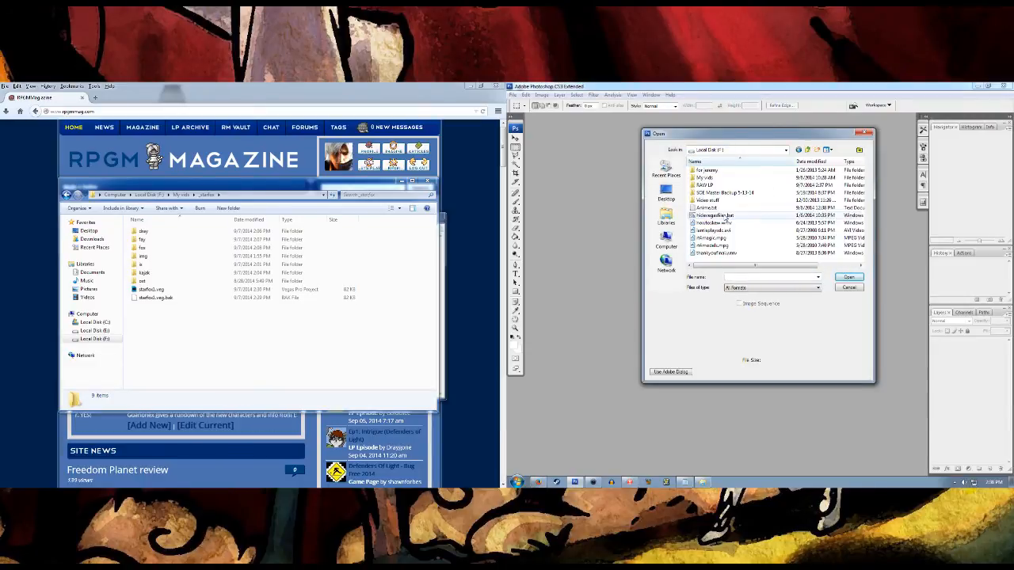
{"action": "double_click", "coordinate": [707, 177]}
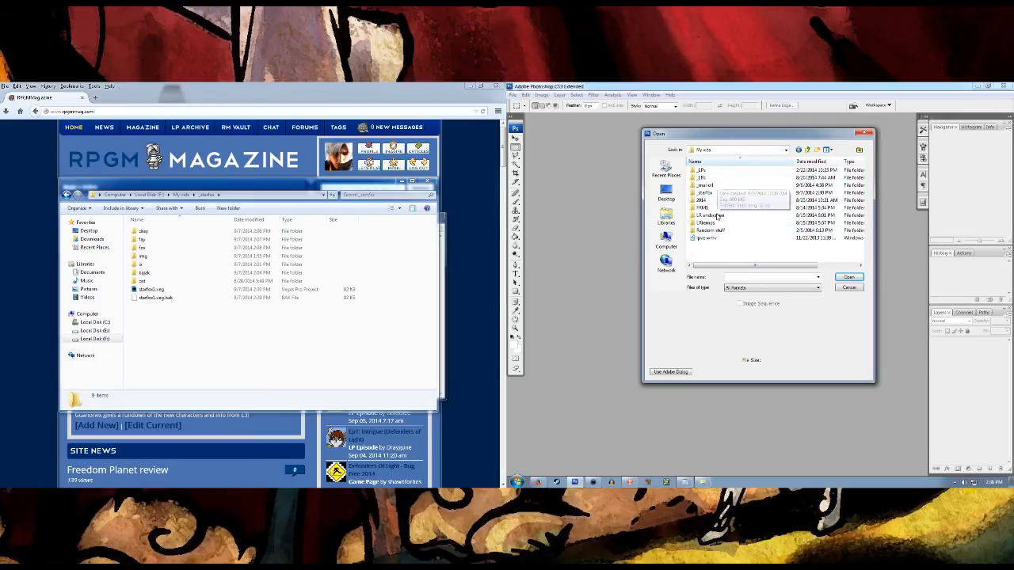
{"action": "double_click", "coordinate": [705, 223]}
{"action": "double_click", "coordinate": [702, 179]}
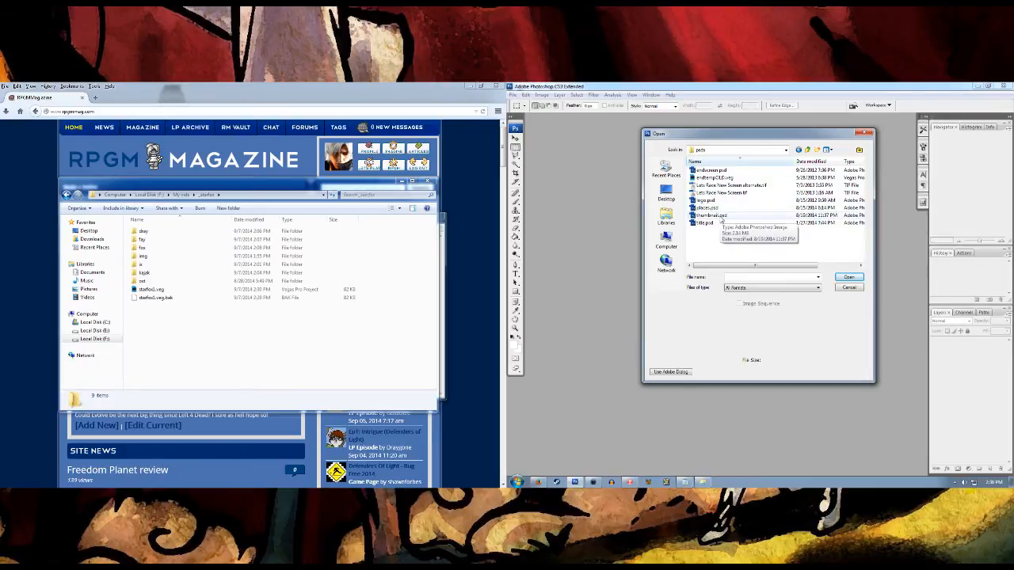
{"action": "double_click", "coordinate": [712, 225]}
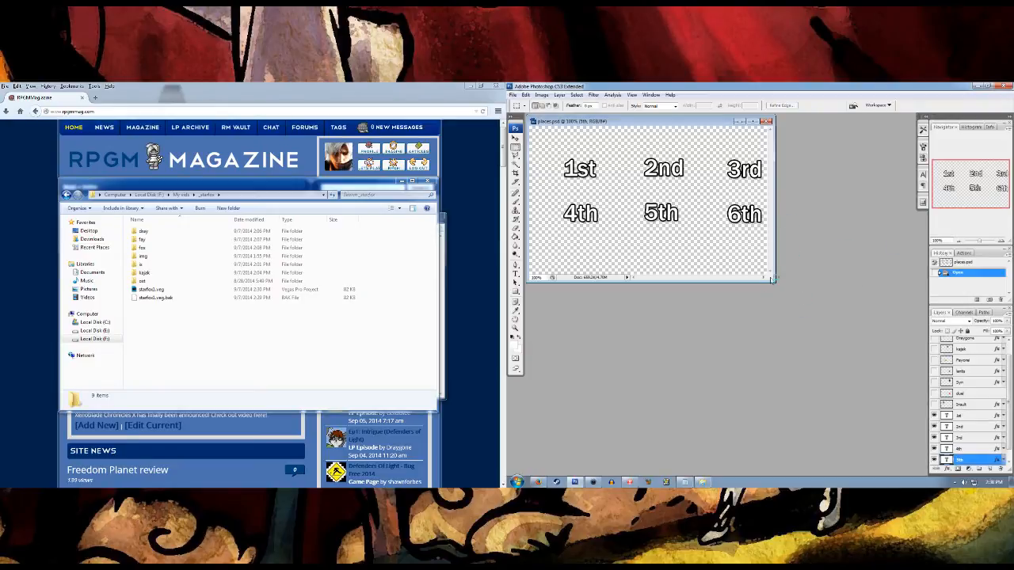
{"action": "left_click_drag", "start_coordinate": [772, 279], "coordinate": [855, 380]}
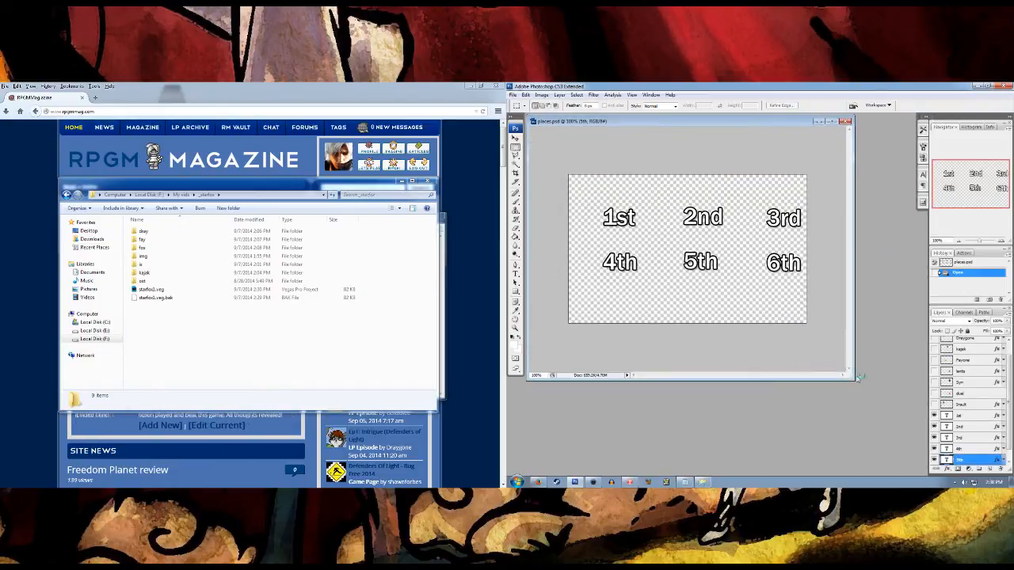
Step: Preview the two topmost player layers in places.psd by toggling their visibility, leaving both hidden, and look through the remaining layers
{"action": "scroll", "coordinate": [1004, 351], "scroll_direction": "up", "scroll_amount": 2}
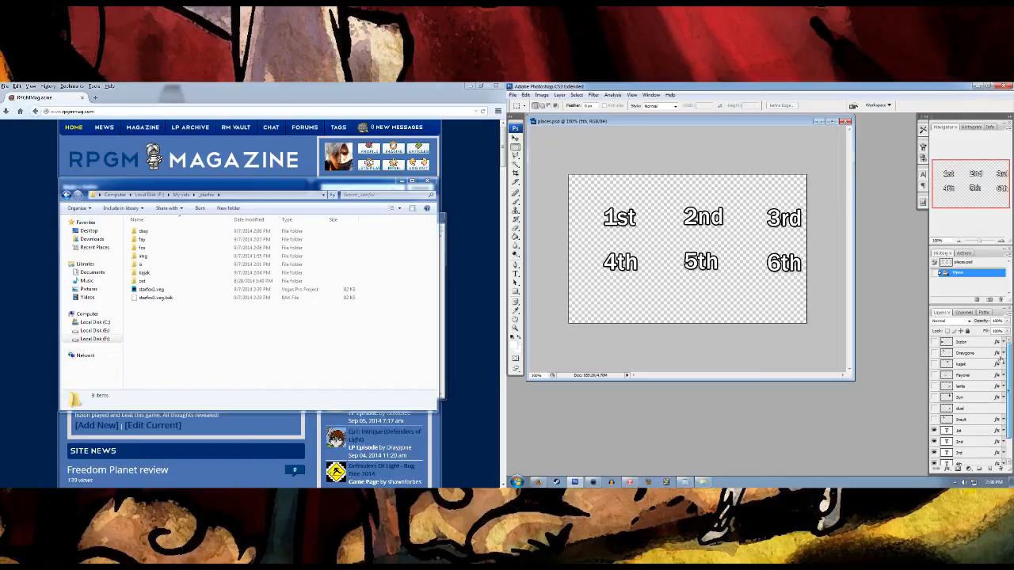
{"action": "left_click", "coordinate": [935, 341]}
{"action": "left_click", "coordinate": [935, 342]}
{"action": "left_click", "coordinate": [935, 353]}
{"action": "left_click", "coordinate": [935, 353]}
{"action": "left_click", "coordinate": [935, 342]}
{"action": "left_click", "coordinate": [935, 342]}
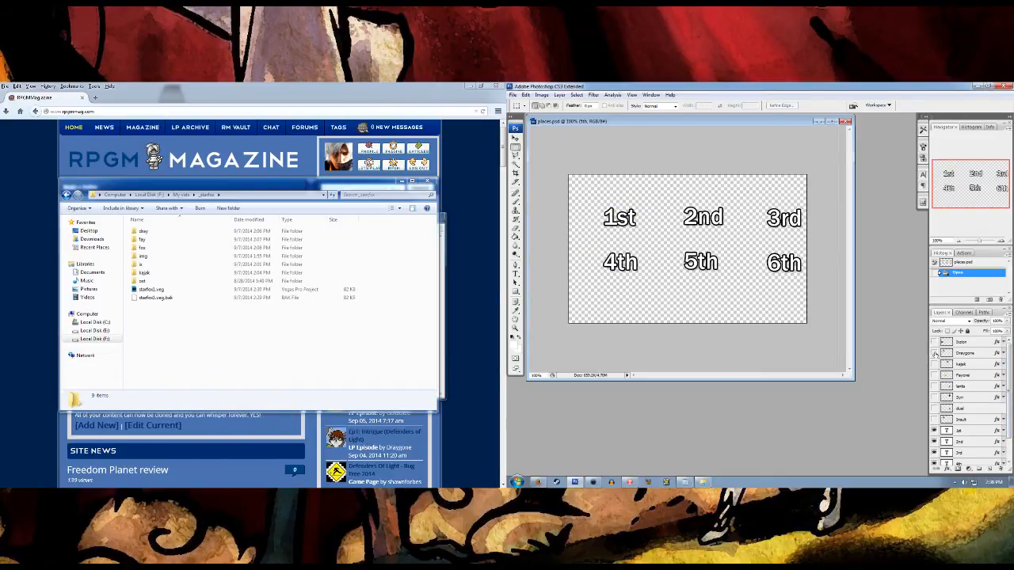
{"action": "left_click", "coordinate": [934, 353]}
{"action": "left_click", "coordinate": [935, 342]}
{"action": "left_click", "coordinate": [935, 342]}
{"action": "left_click", "coordinate": [935, 353]}
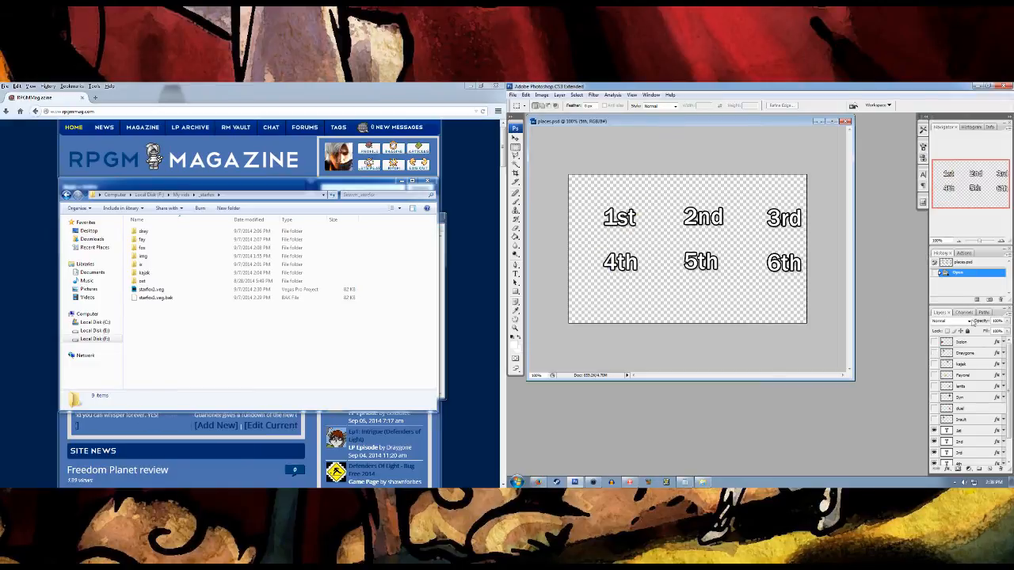
{"action": "left_click_drag", "start_coordinate": [1008, 391], "coordinate": [1009, 411]}
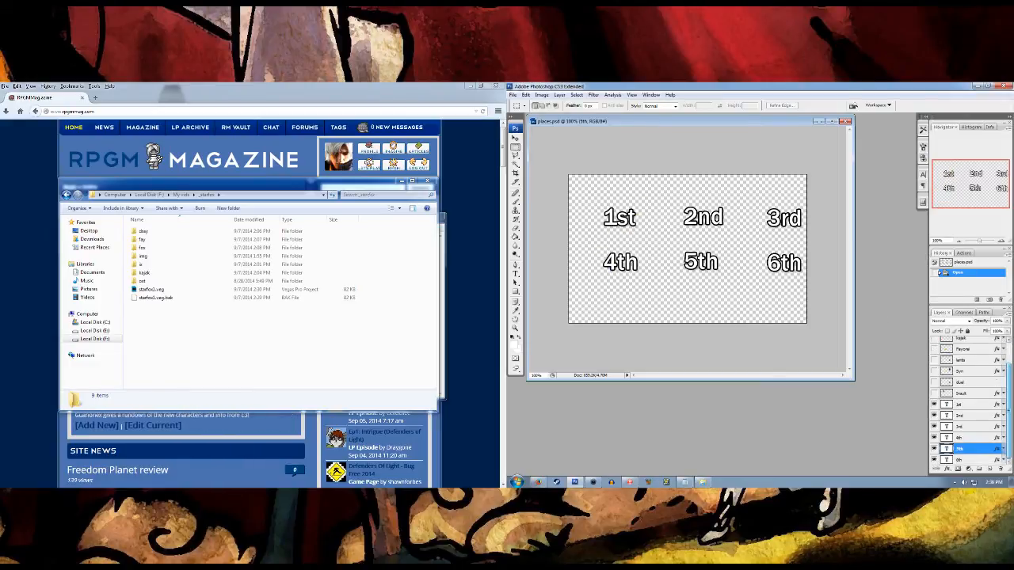
Step: Open the img folder inside _starfox and pick the tumblr picture of the fox team in front of the dark spires
{"action": "double_click", "coordinate": [143, 258]}
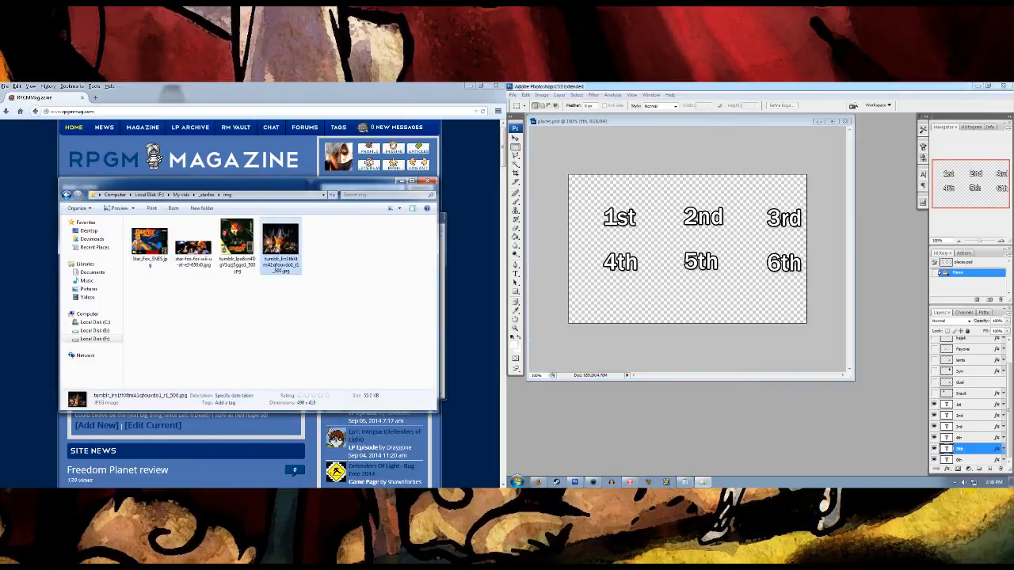
{"action": "left_click", "coordinate": [181, 258]}
{"action": "left_click", "coordinate": [289, 254]}
{"action": "left_click", "coordinate": [180, 257]}
{"action": "left_click", "coordinate": [244, 263]}
{"action": "left_click", "coordinate": [260, 266]}
{"action": "left_click", "coordinate": [279, 247]}
Step: Try pasting the whole fox team picture with the dark spires into places.psd, and undo the paste
{"action": "left_click_drag", "start_coordinate": [278, 248], "coordinate": [650, 294]}
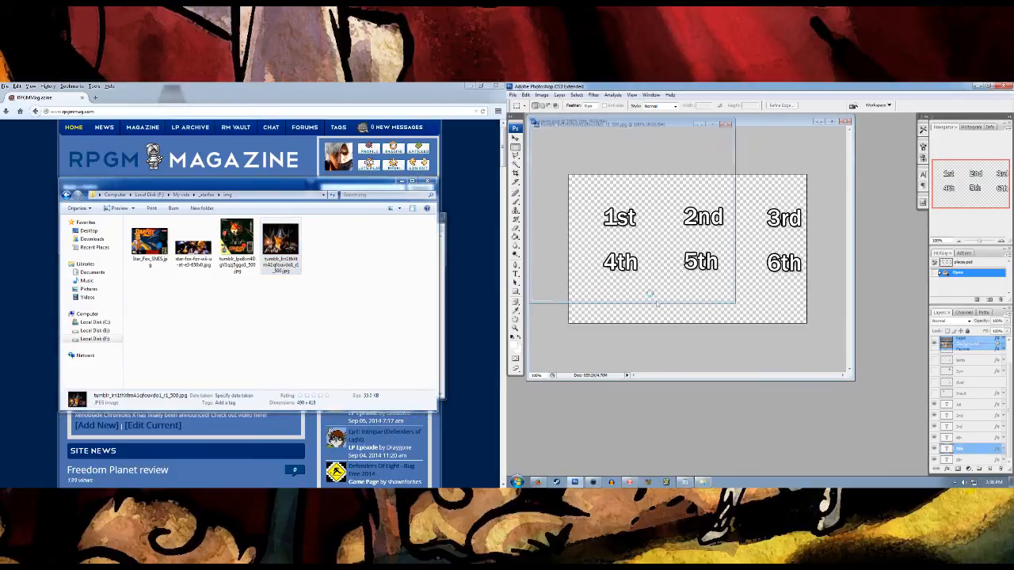
{"action": "key", "text": "ctrl+a"}
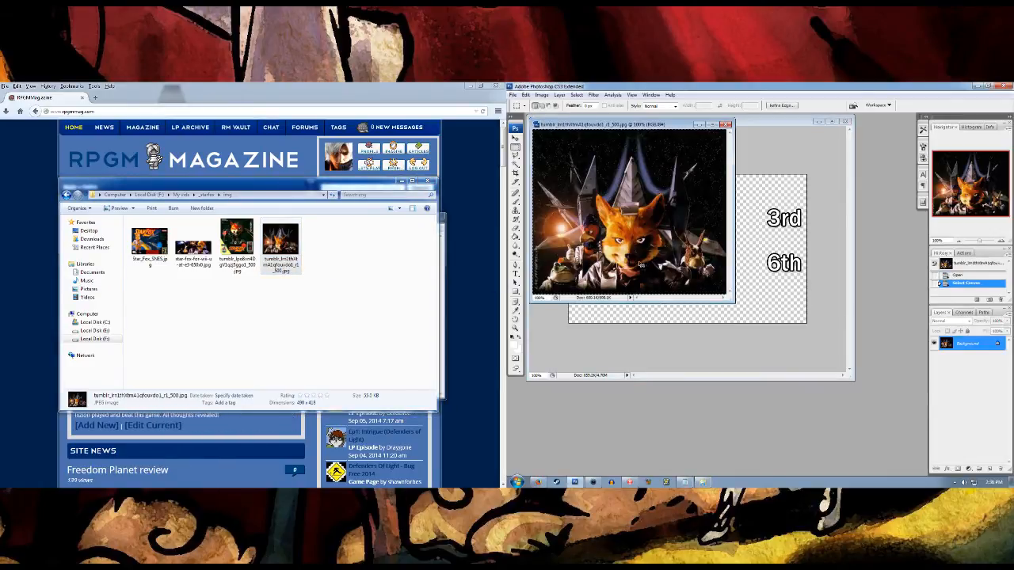
{"action": "key", "text": "ctrl+w"}
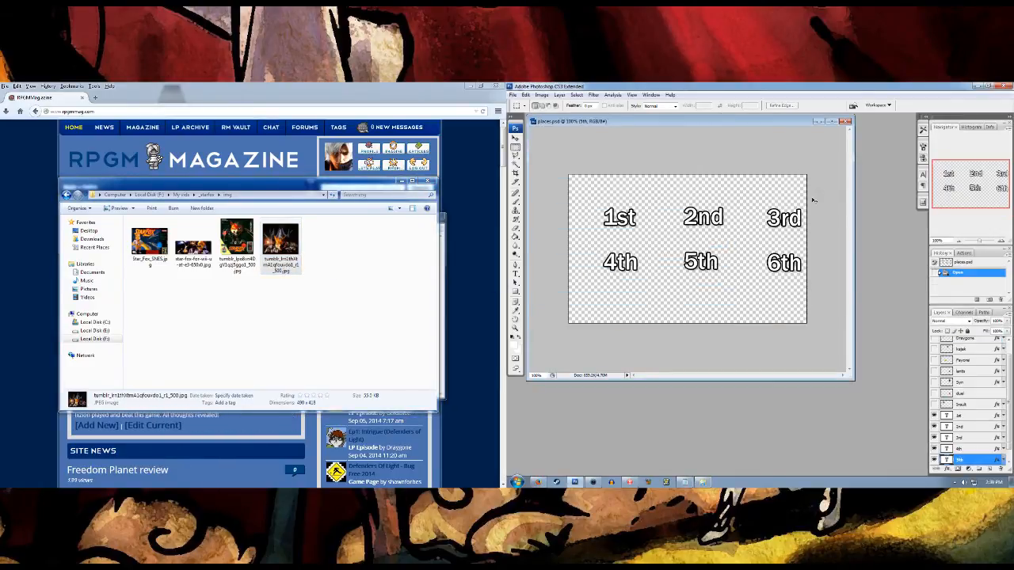
{"action": "key", "text": "ctrl+v"}
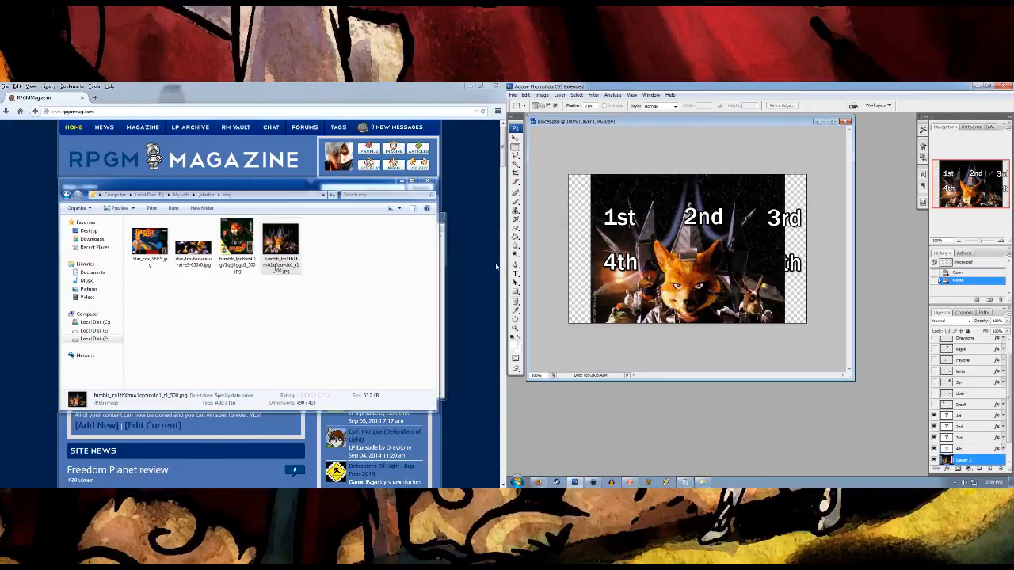
{"action": "key", "text": "ctrl+z"}
Step: Try pasting the whole wide star-fox-for-wii-u-at-e3 picture into places.psd, and undo the paste
{"action": "left_click_drag", "start_coordinate": [191, 252], "coordinate": [651, 260]}
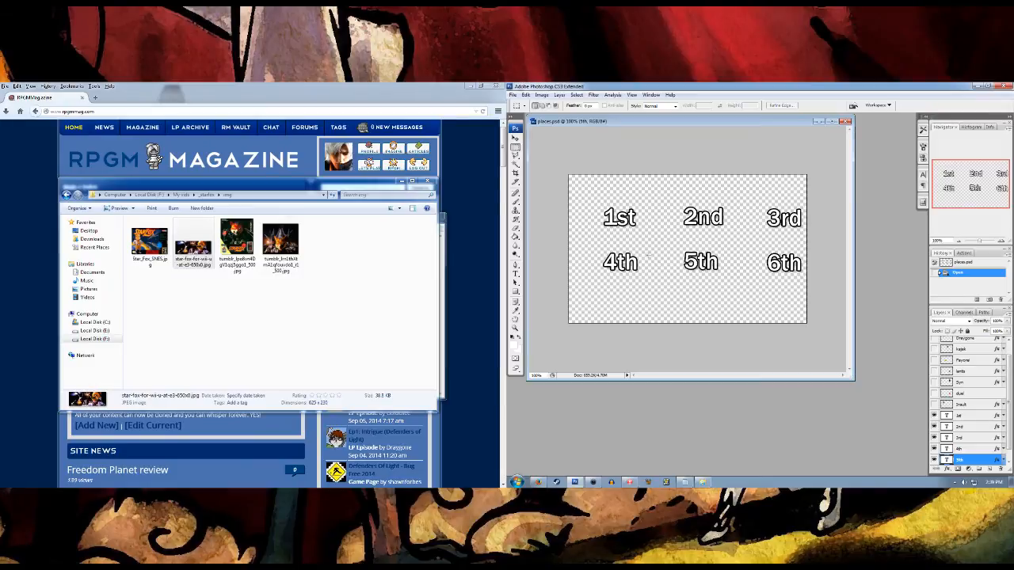
{"action": "key", "text": "ctrl+a"}
{"action": "key", "text": "ctrl+c"}
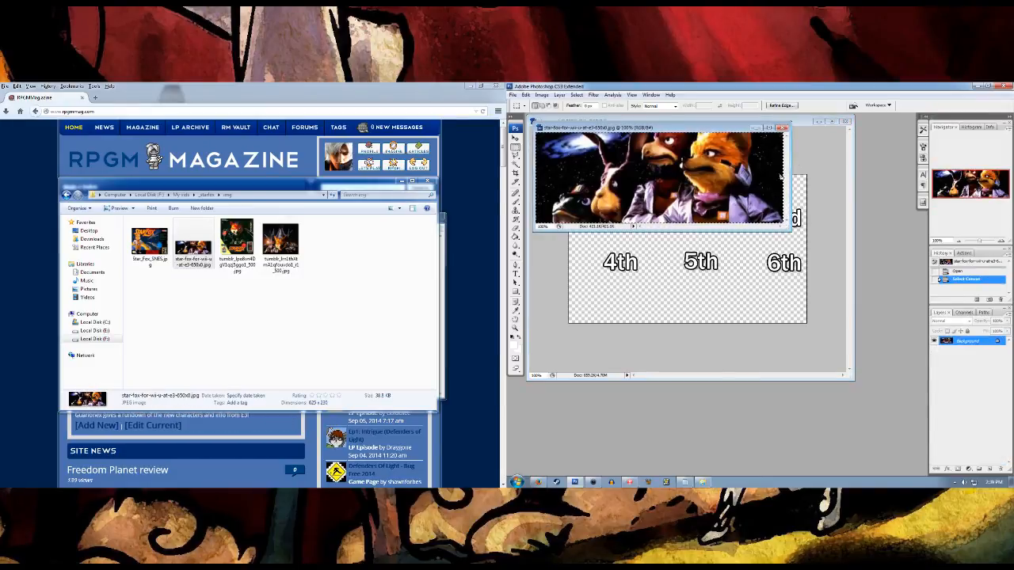
{"action": "left_click", "coordinate": [782, 127]}
{"action": "key", "text": "ctrl+v"}
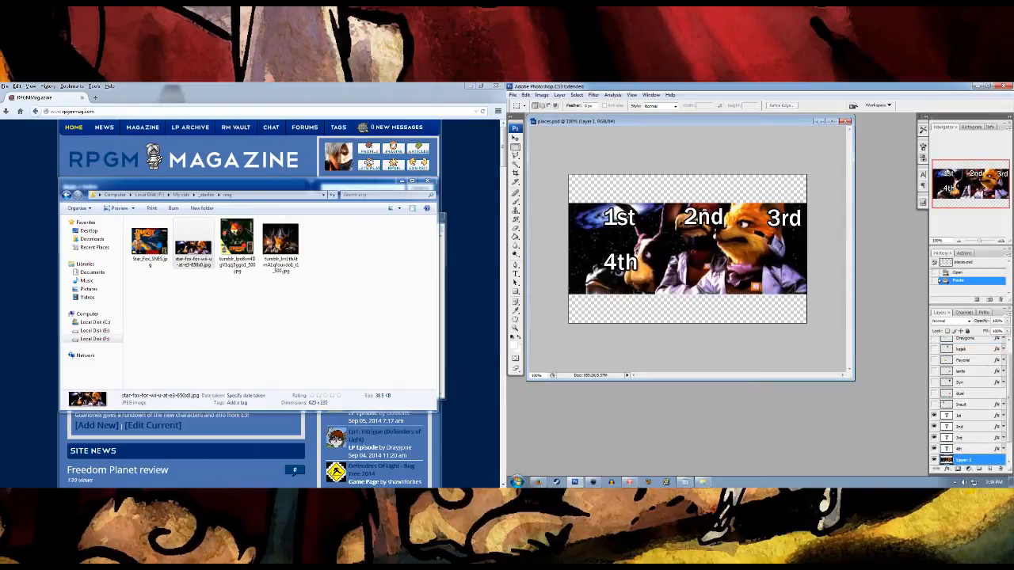
{"action": "key", "text": "ctrl+z"}
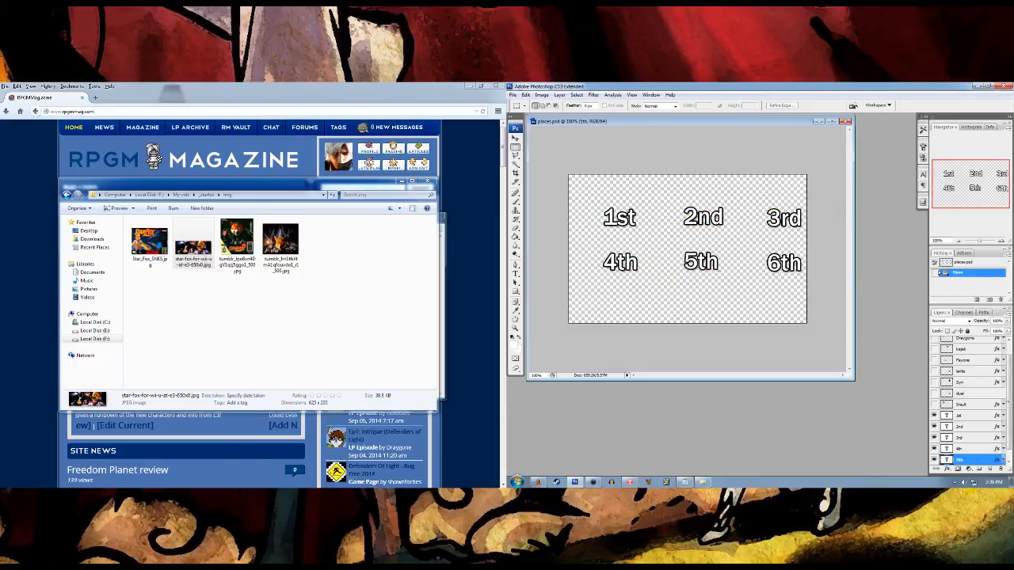
Step: Copy the entire fox team picture with the dark spires and paste it into places.psd as a new layer
{"action": "left_click_drag", "start_coordinate": [280, 240], "coordinate": [638, 256]}
{"action": "key", "text": "ctrl+a"}
{"action": "key", "text": "ctrl+c"}
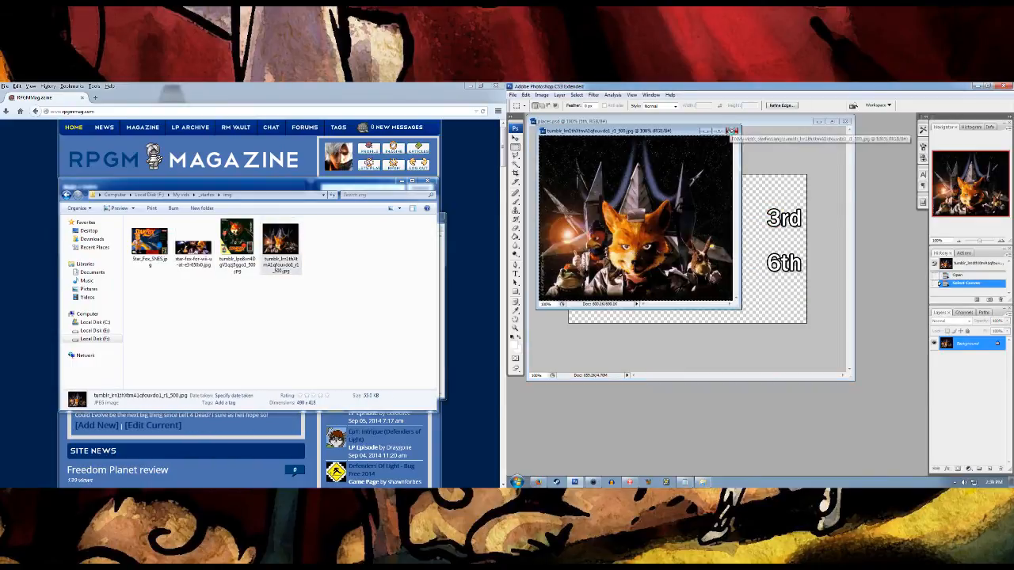
{"action": "left_click", "coordinate": [731, 131]}
{"action": "key", "text": "ctrl+v"}
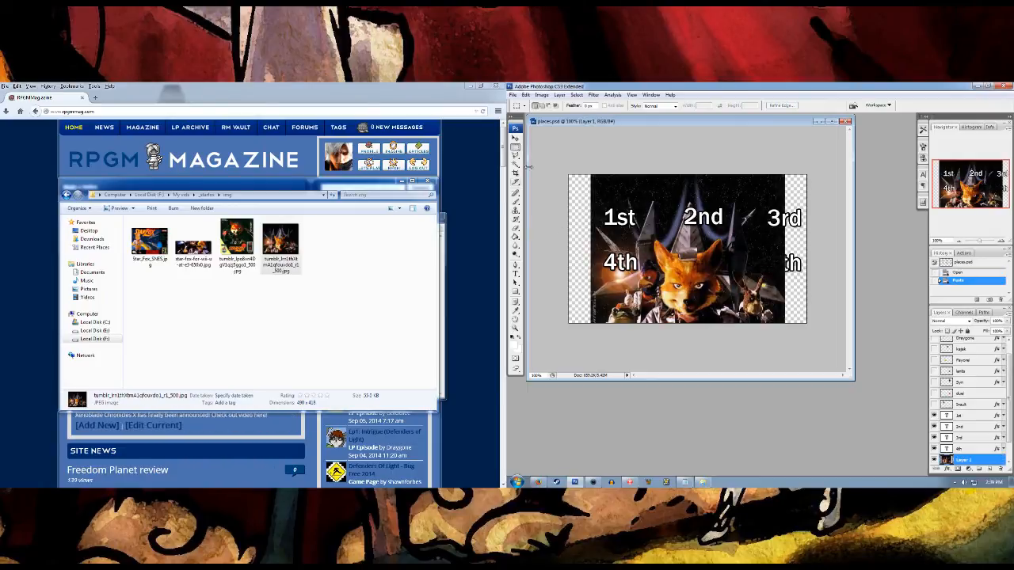
Step: Scale up the pasted fox team picture with Free Transform and position it so it covers the full canvas width
{"action": "right_click", "coordinate": [678, 257]}
{"action": "left_click", "coordinate": [725, 334]}
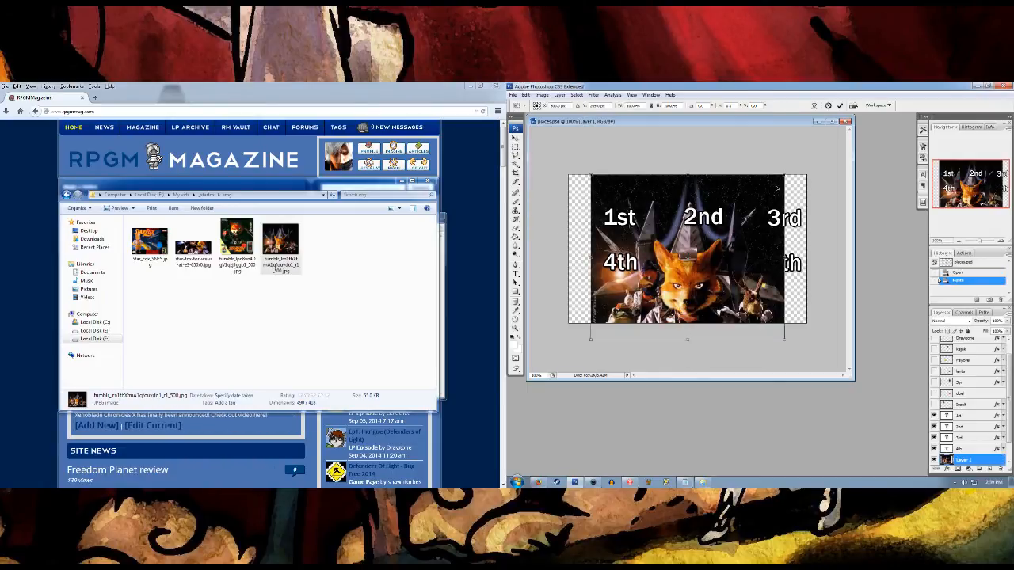
{"action": "left_click_drag", "start_coordinate": [784, 176], "coordinate": [824, 152]}
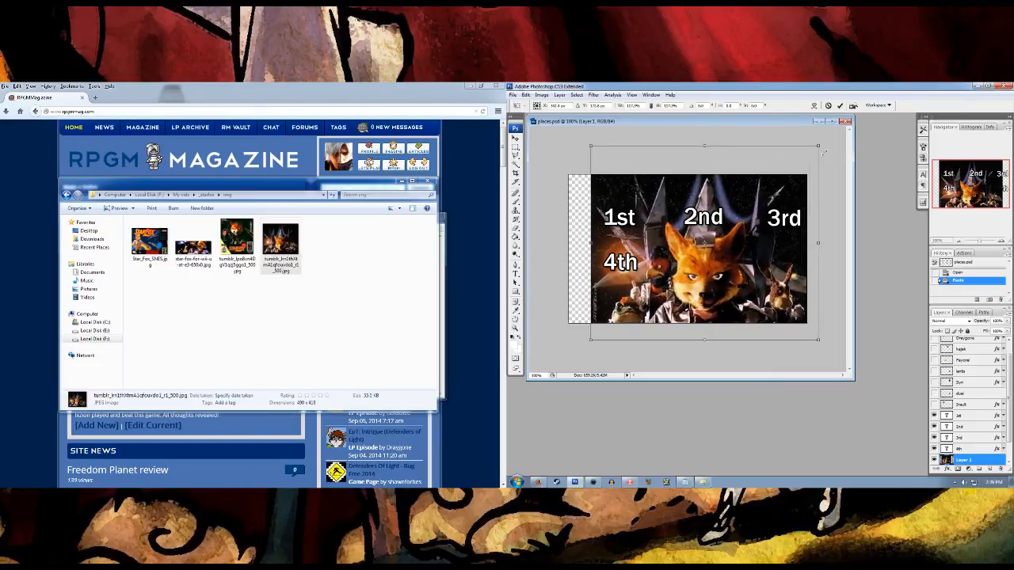
{"action": "left_click_drag", "start_coordinate": [762, 208], "coordinate": [740, 211]}
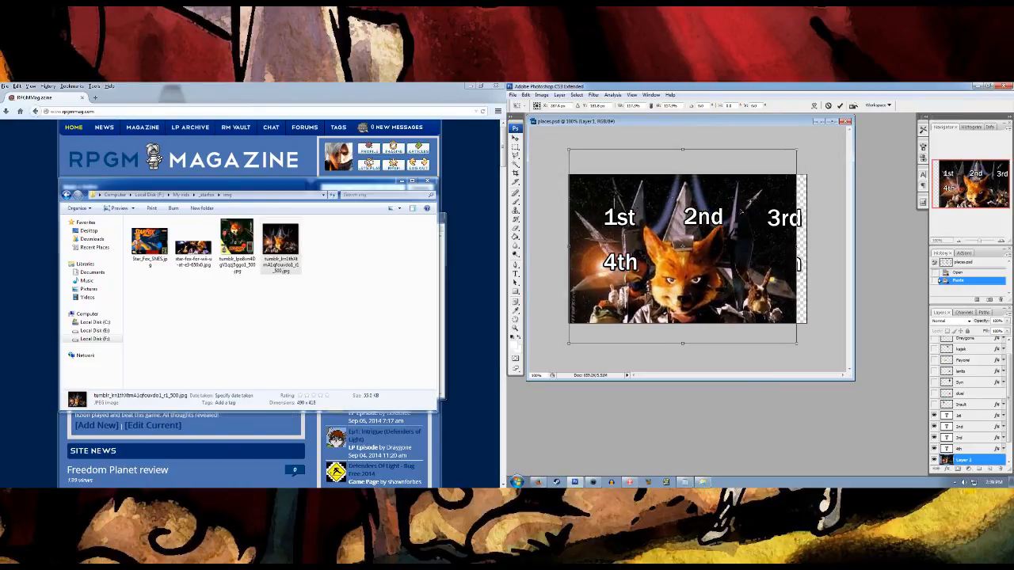
{"action": "left_click_drag", "start_coordinate": [792, 146], "coordinate": [807, 145]}
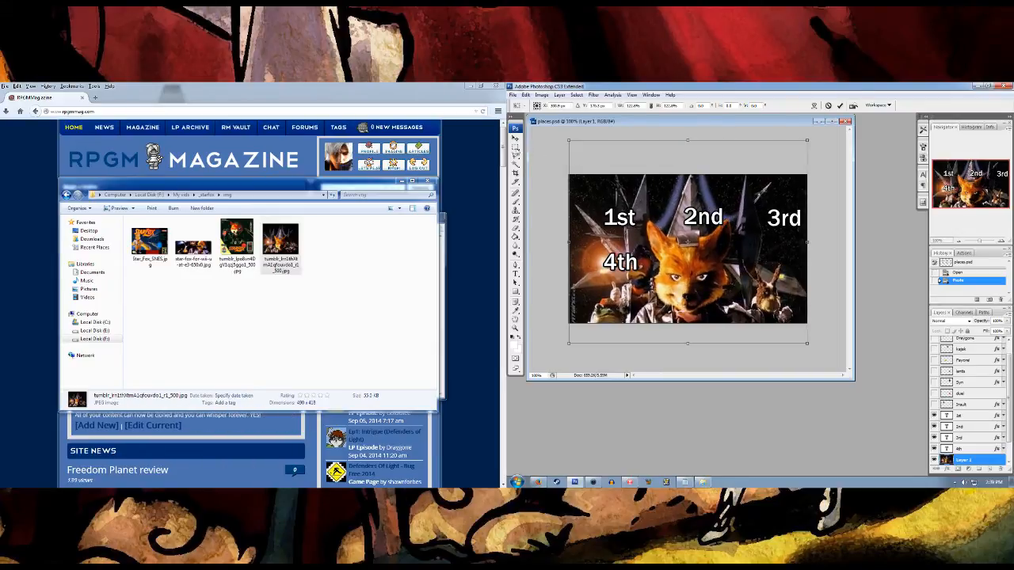
{"action": "left_click", "coordinate": [516, 148]}
{"action": "left_click", "coordinate": [718, 235]}
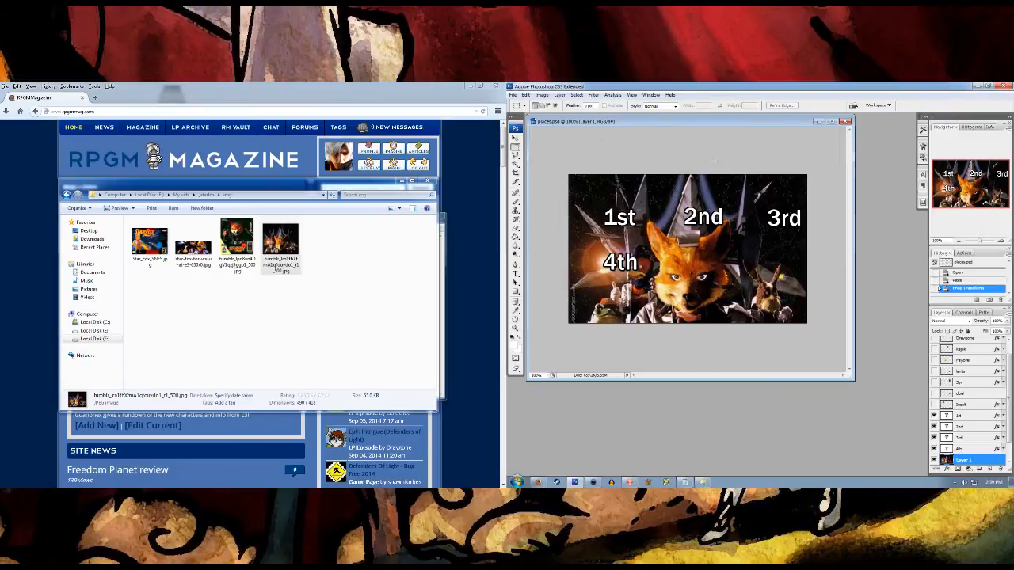
Step: Nudge the fox team picture upward within the canvas and move its layer beneath all six placement text layers
{"action": "key", "text": "v"}
{"action": "key", "text": "Up"}
{"action": "key", "text": "Up"}
{"action": "key", "text": "Up"}
{"action": "key", "text": "Up"}
{"action": "key", "text": "Up"}
{"action": "key", "text": "Up"}
{"action": "key", "text": "Up"}
{"action": "key", "text": "Up"}
{"action": "key", "text": "Up"}
{"action": "key", "text": "Up"}
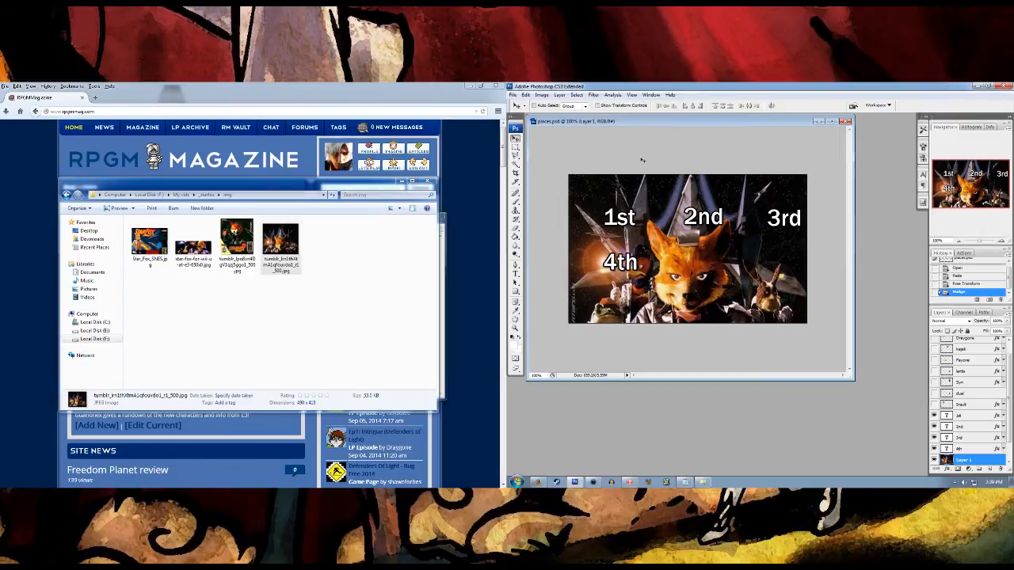
{"action": "key", "text": "Up"}
{"action": "key", "text": "Up"}
{"action": "key", "text": "Up"}
{"action": "key", "text": "Up"}
{"action": "key", "text": "Up"}
{"action": "key", "text": "Up"}
{"action": "key", "text": "Up"}
{"action": "key", "text": "Up"}
{"action": "key", "text": "Up"}
{"action": "key", "text": "Up"}
{"action": "key", "text": "Up"}
{"action": "key", "text": "Up"}
{"action": "key", "text": "Up"}
{"action": "key", "text": "Up"}
{"action": "key", "text": "Up"}
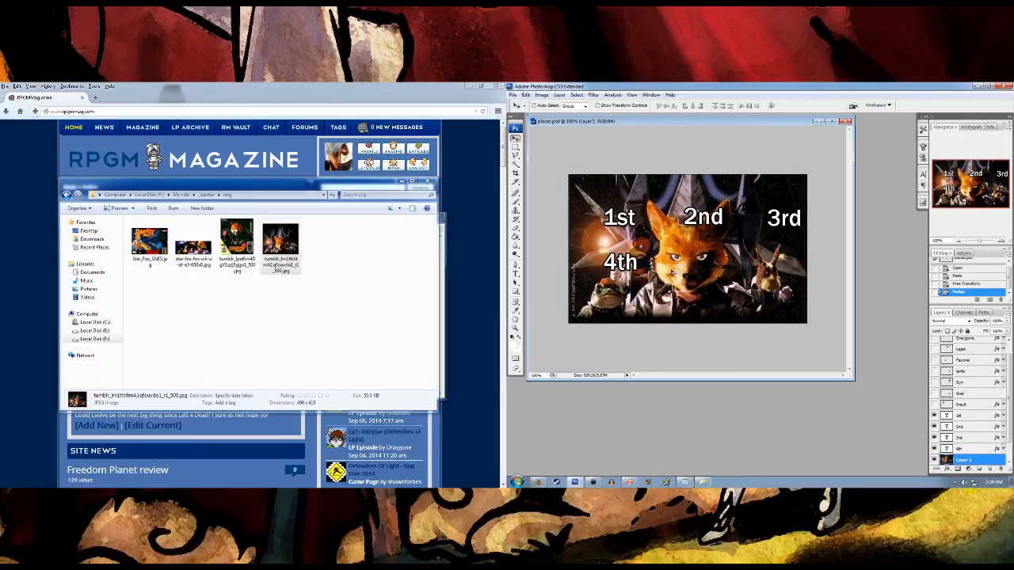
{"action": "left_click_drag", "start_coordinate": [1010, 434], "coordinate": [964, 464]}
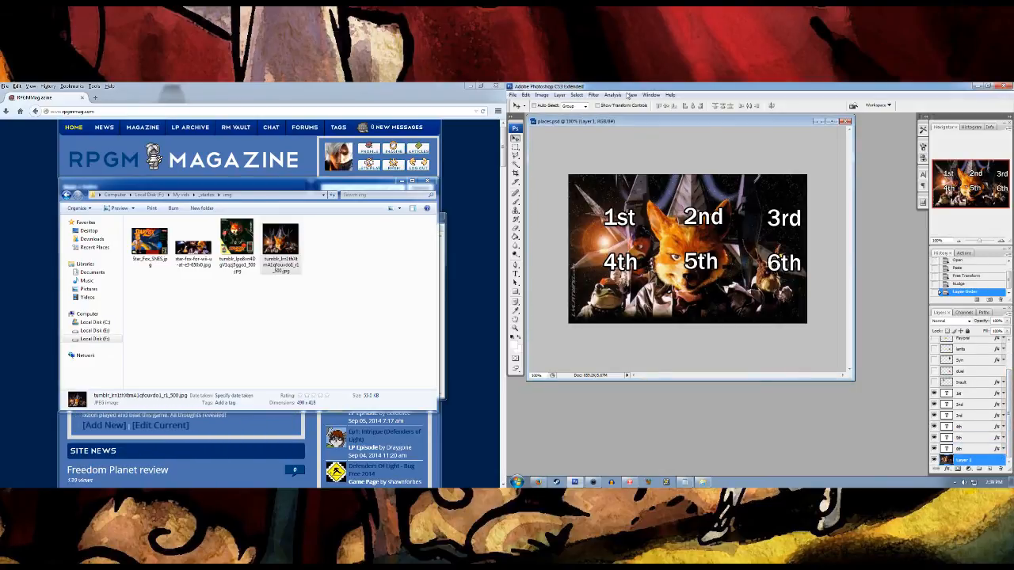
Step: Open the Filter Gallery for the fox team picture and try the Underpainting and Watercolor filters with adjusted brush settings
{"action": "left_click", "coordinate": [593, 95]}
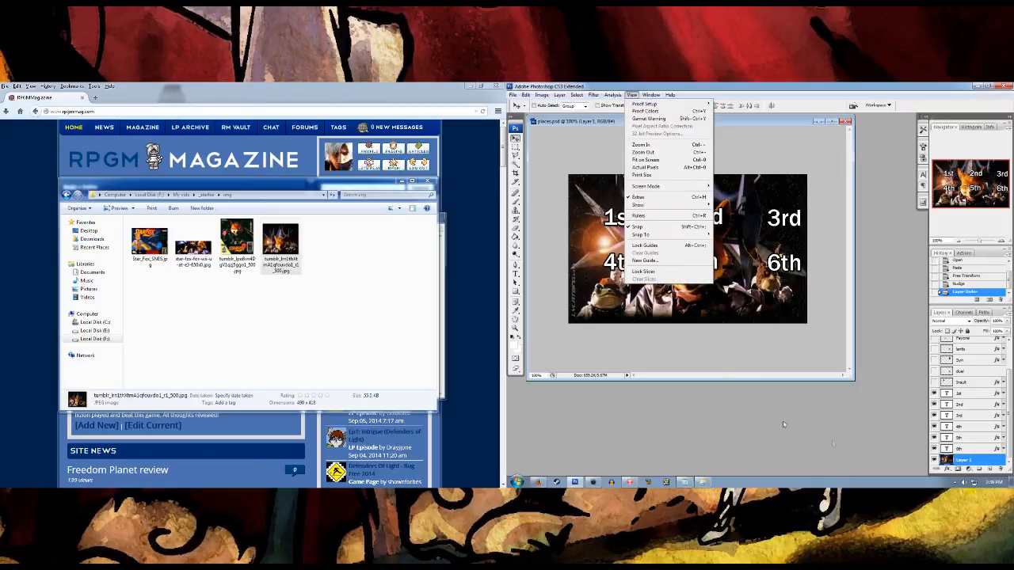
{"action": "mouse_move", "coordinate": [593, 95]}
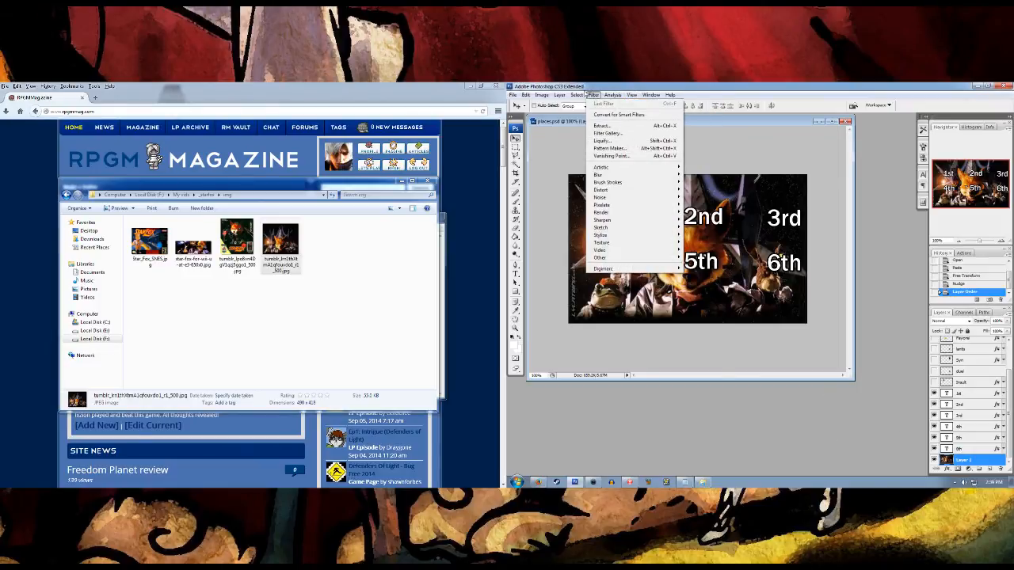
{"action": "left_click", "coordinate": [618, 133]}
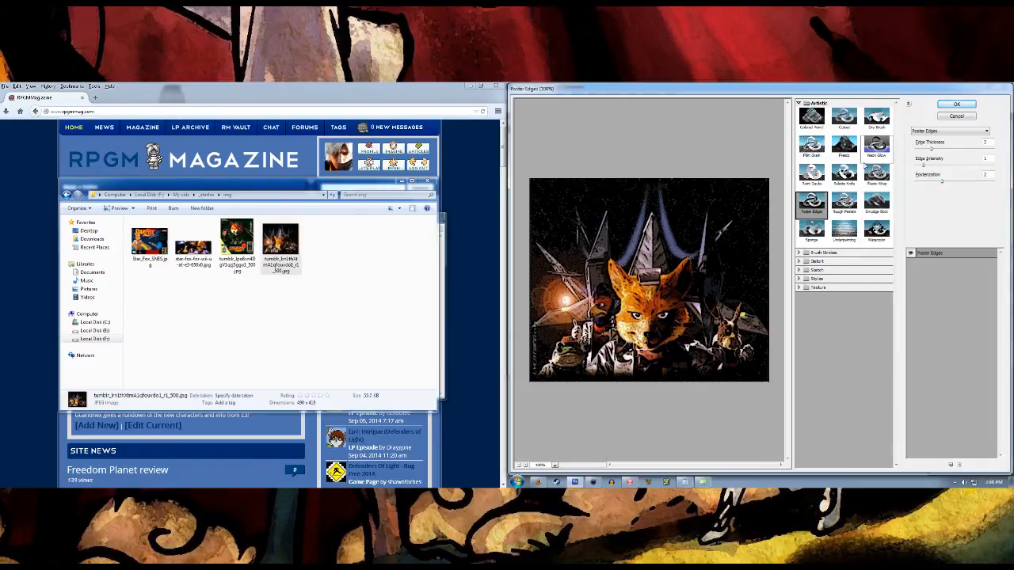
{"action": "left_click", "coordinate": [844, 230]}
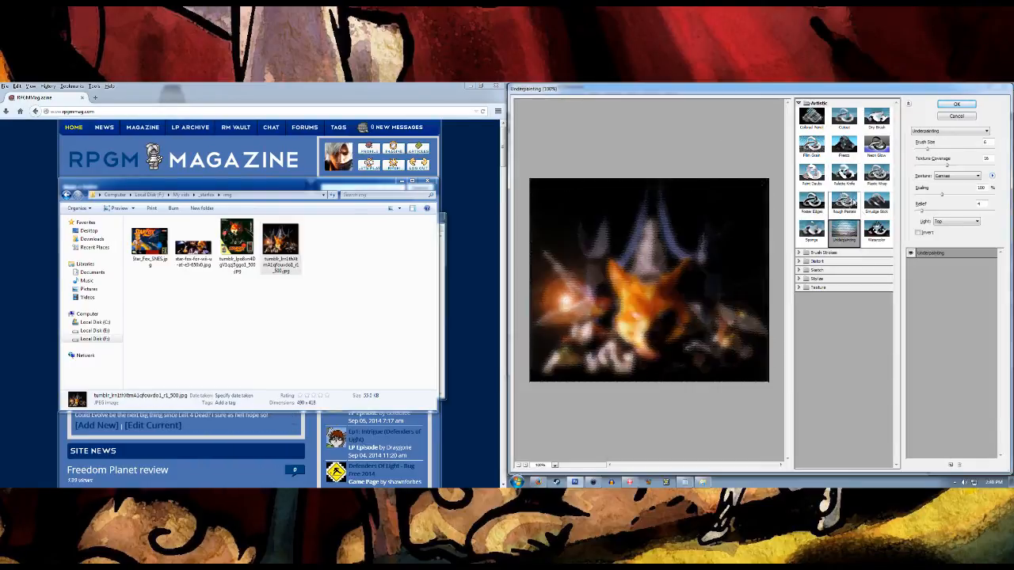
{"action": "left_click_drag", "start_coordinate": [928, 150], "coordinate": [915, 150]}
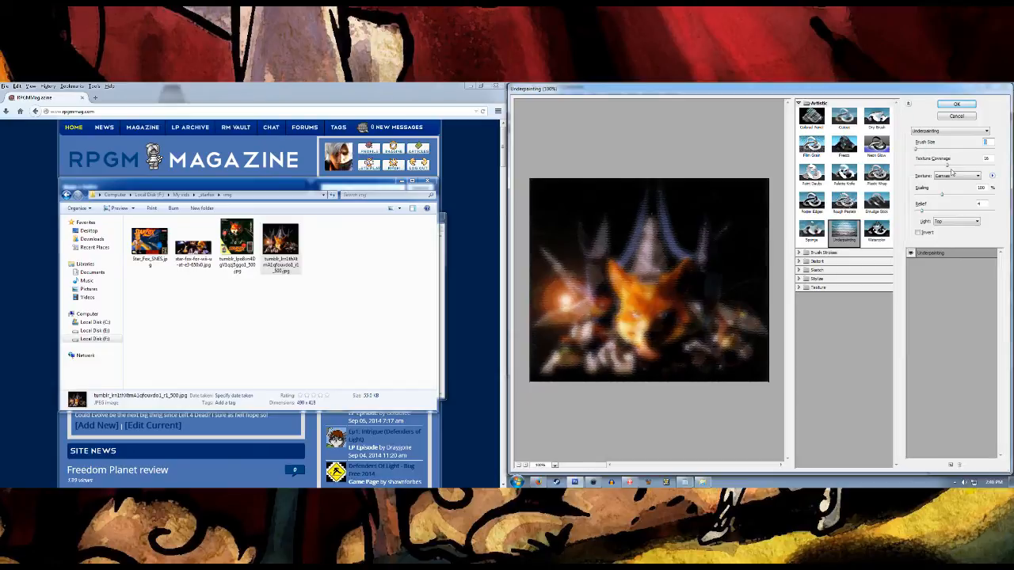
{"action": "left_click", "coordinate": [876, 172]}
{"action": "left_click", "coordinate": [852, 228]}
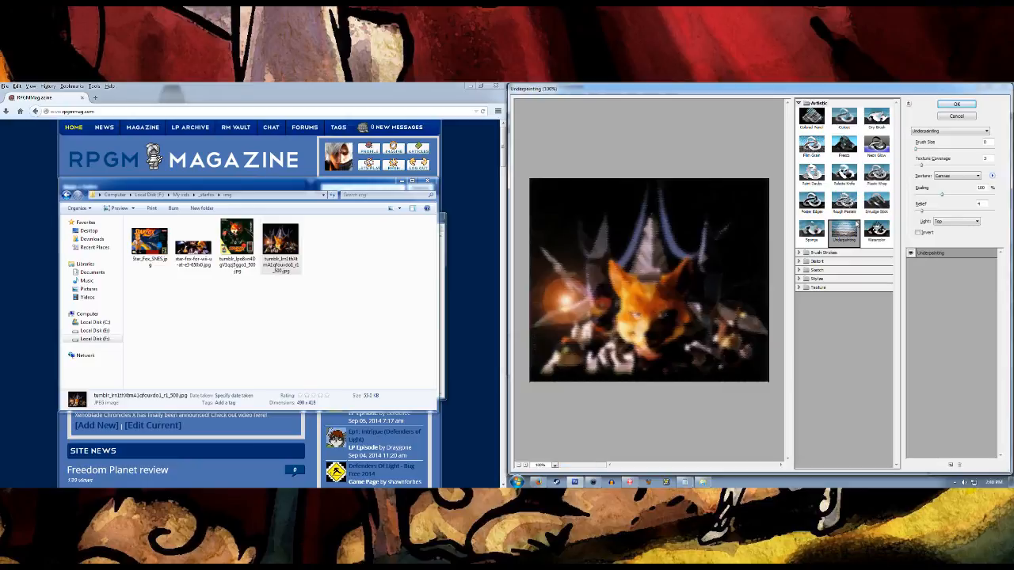
{"action": "left_click", "coordinate": [877, 230]}
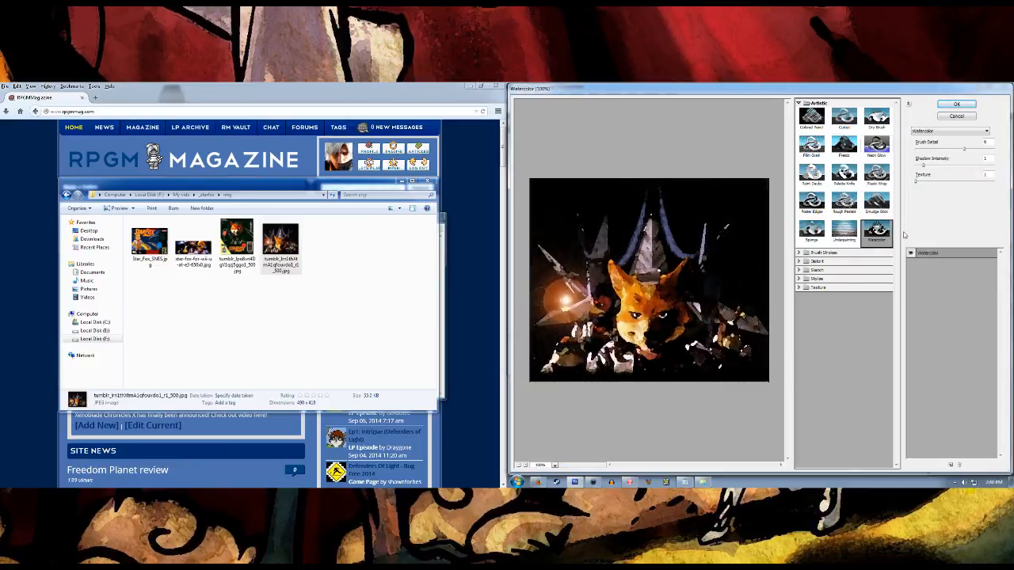
{"action": "left_click_drag", "start_coordinate": [965, 149], "coordinate": [953, 153]}
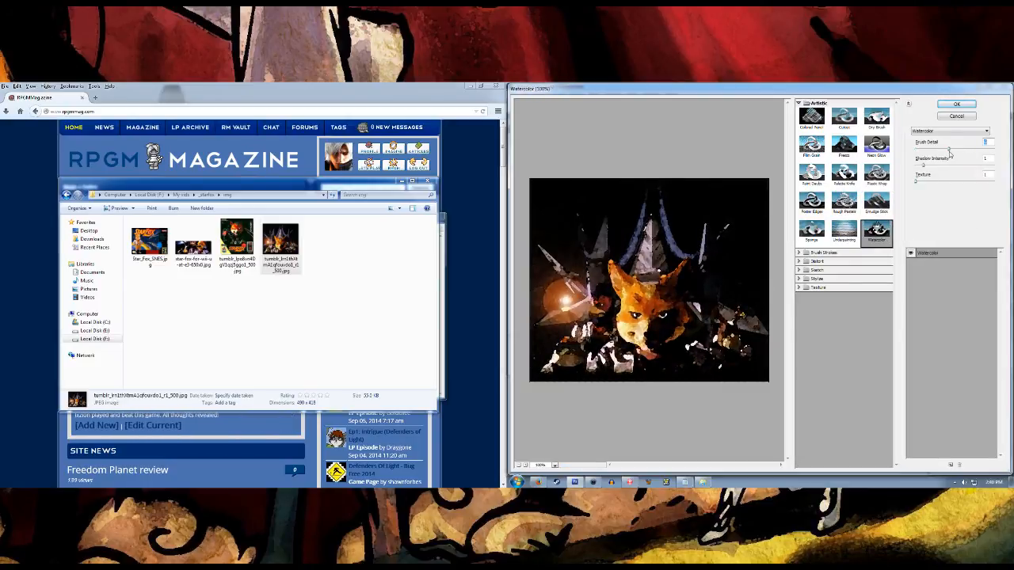
Step: Try the Cutout filter with 8 levels and adjusted edge simplicity, and the Dry Brush filter with a smaller brush size
{"action": "left_click", "coordinate": [819, 116]}
{"action": "left_click", "coordinate": [844, 116]}
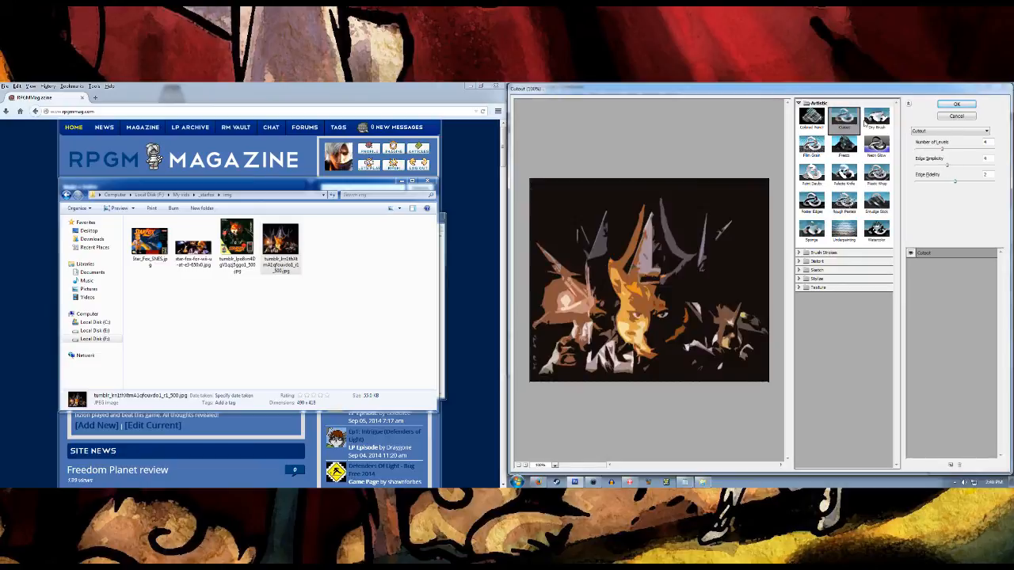
{"action": "left_click", "coordinate": [870, 121]}
{"action": "left_click", "coordinate": [845, 118]}
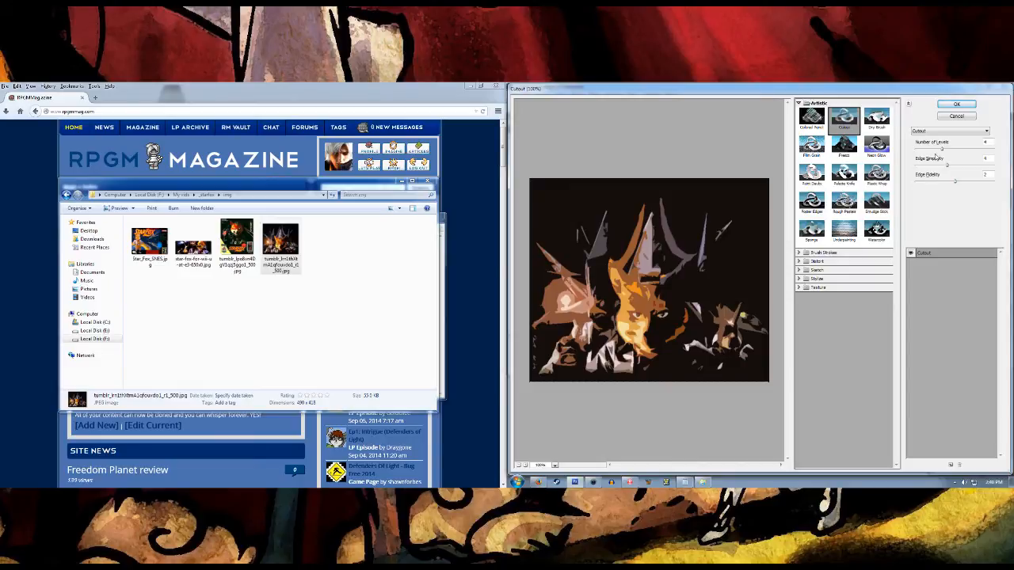
{"action": "left_click_drag", "start_coordinate": [942, 149], "coordinate": [997, 152]}
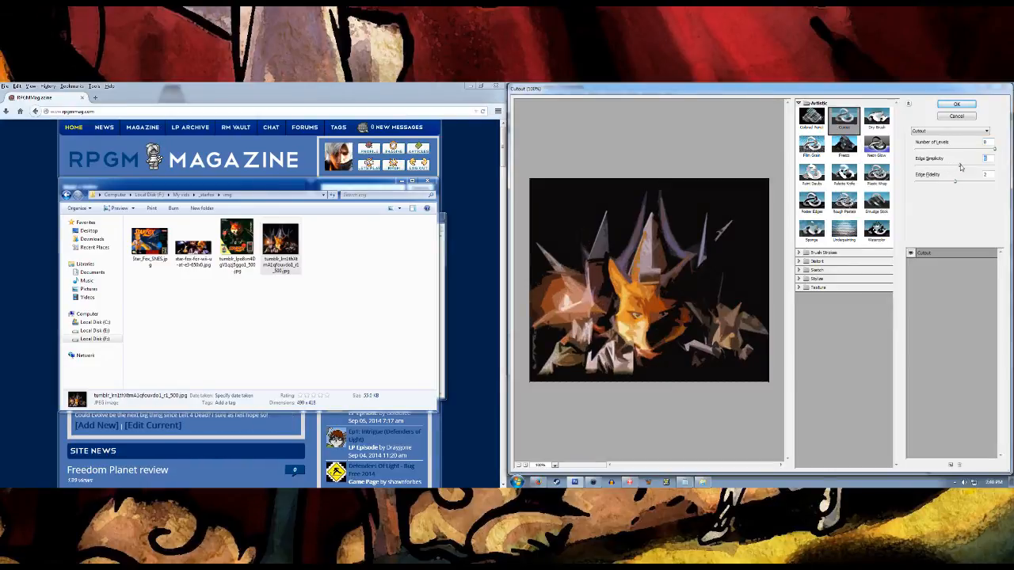
{"action": "mouse_move", "coordinate": [956, 167]}
{"action": "left_mouse_down"}
{"action": "mouse_move", "coordinate": [1000, 166]}
{"action": "mouse_move", "coordinate": [959, 168]}
{"action": "left_mouse_up"}
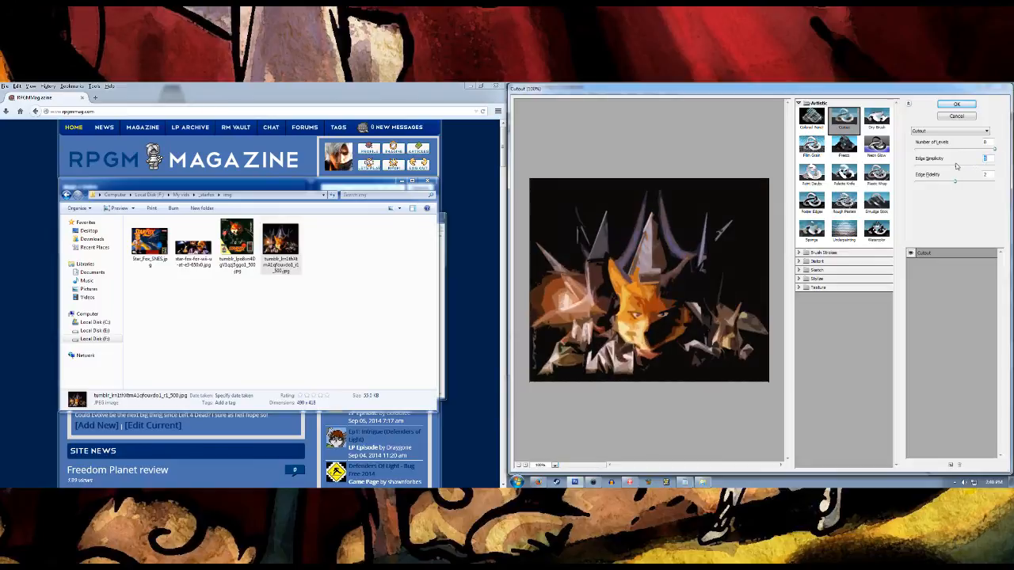
{"action": "left_click", "coordinate": [876, 119]}
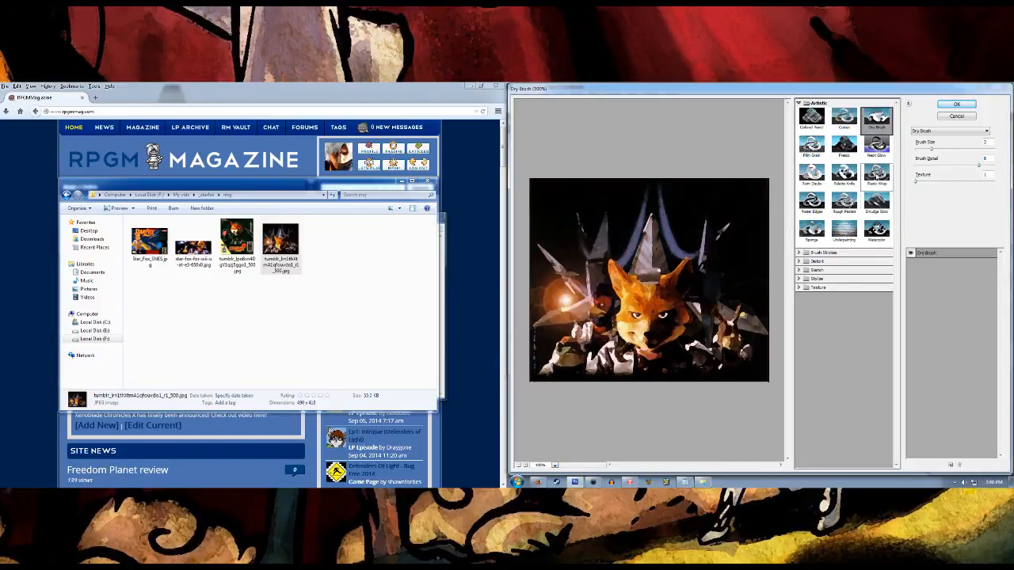
{"action": "left_click_drag", "start_coordinate": [932, 149], "coordinate": [921, 150]}
Step: Apply Film Grain to the fox team picture with Grain 0, Highlight Area 0 and roughly half Intensity, and nudge the picture slightly up
{"action": "left_click", "coordinate": [812, 149]}
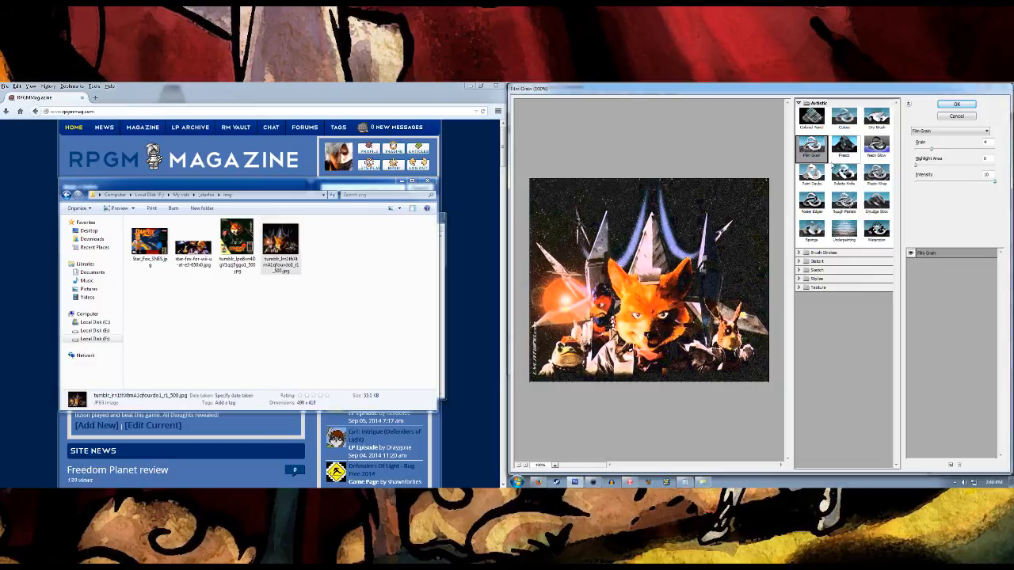
{"action": "left_click_drag", "start_coordinate": [934, 153], "coordinate": [916, 151]}
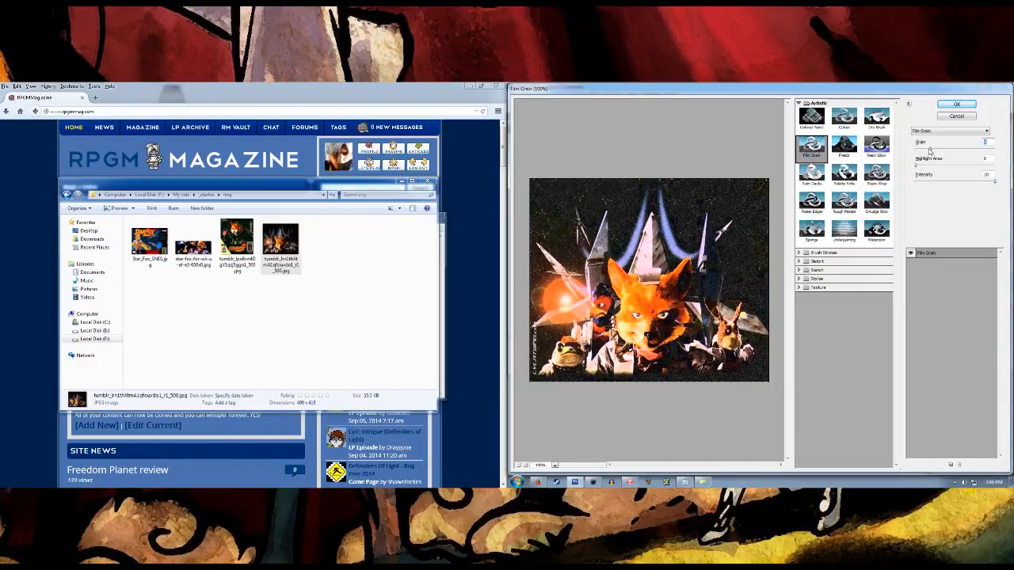
{"action": "mouse_move", "coordinate": [917, 165]}
{"action": "left_mouse_down"}
{"action": "mouse_move", "coordinate": [946, 165]}
{"action": "mouse_move", "coordinate": [915, 166]}
{"action": "left_mouse_up"}
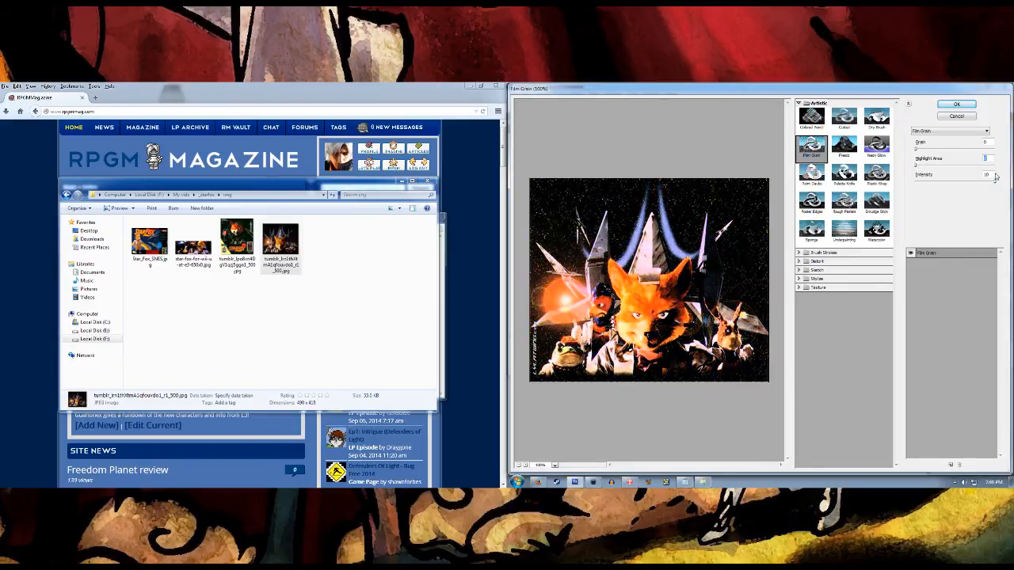
{"action": "left_click_drag", "start_coordinate": [983, 185], "coordinate": [953, 186]}
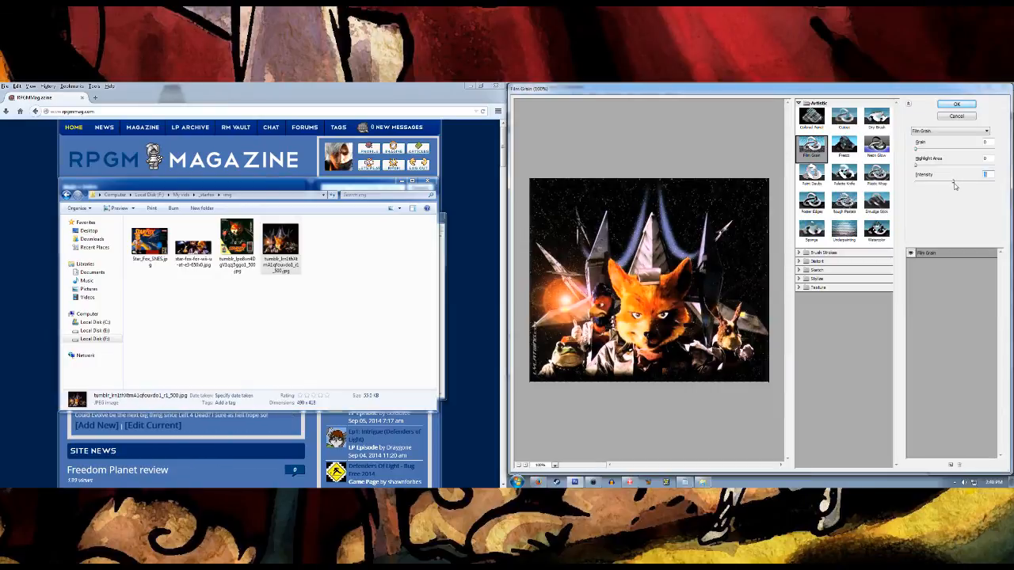
{"action": "left_click", "coordinate": [957, 105]}
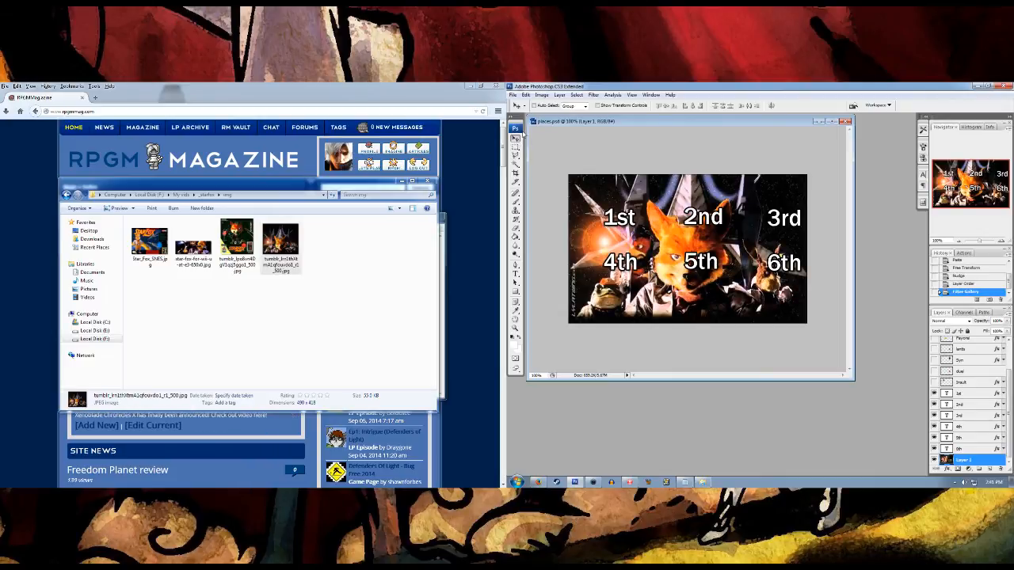
{"action": "key", "text": "Up"}
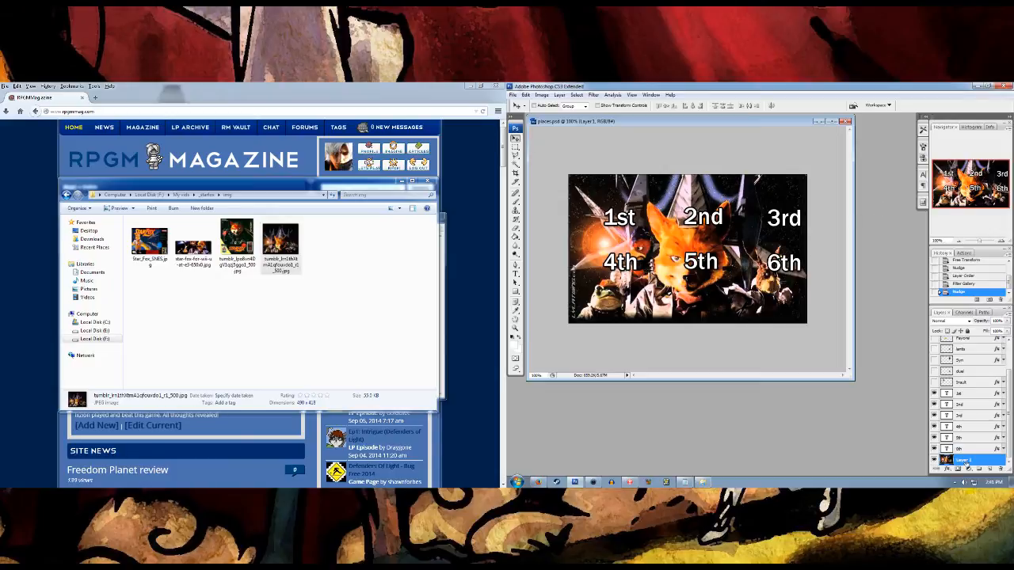
Step: Darken the fox team picture's layer with a partly transparent black Color Overlay, leaving the Stroke effect off
{"action": "double_click", "coordinate": [982, 462]}
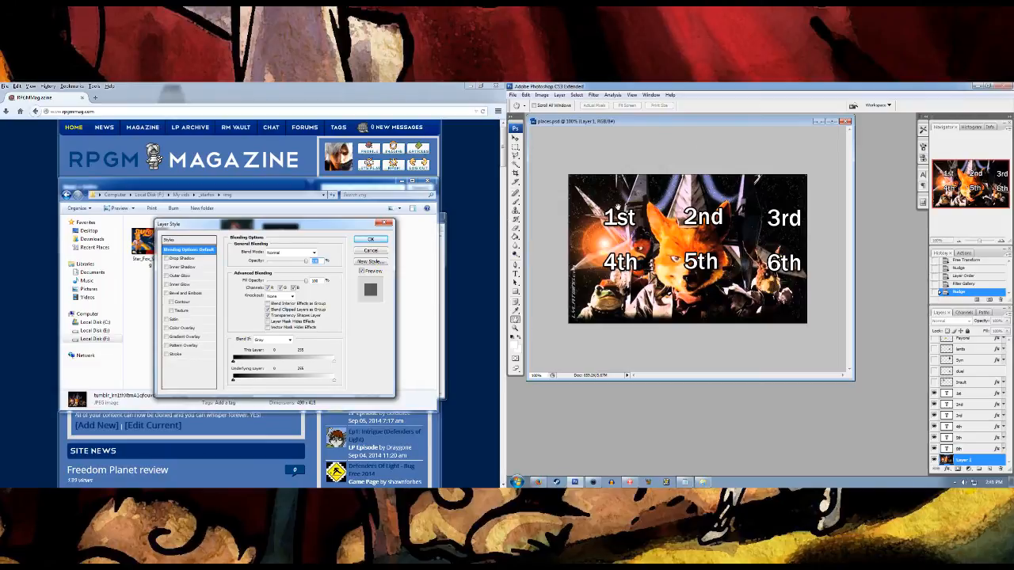
{"action": "left_click", "coordinate": [175, 355]}
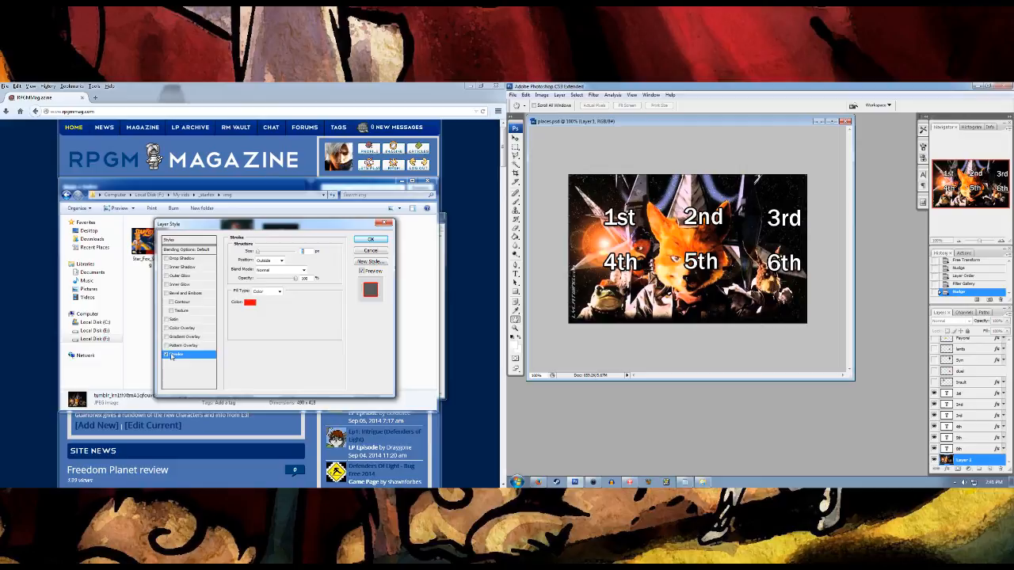
{"action": "left_click", "coordinate": [165, 355]}
{"action": "left_click", "coordinate": [165, 328]}
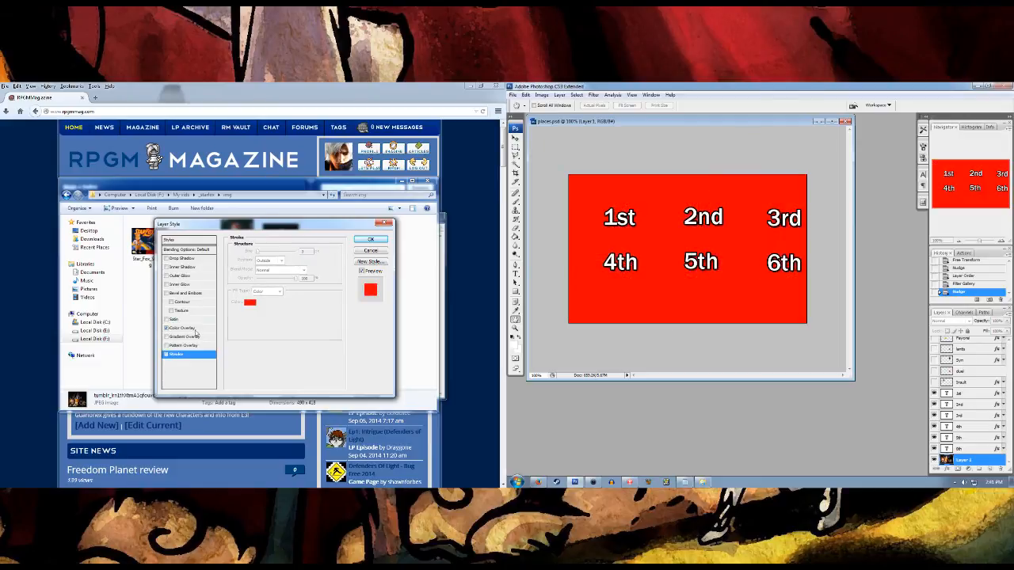
{"action": "left_click", "coordinate": [184, 328]}
{"action": "left_click", "coordinate": [311, 252]}
{"action": "left_click", "coordinate": [251, 351]}
{"action": "left_click", "coordinate": [432, 246]}
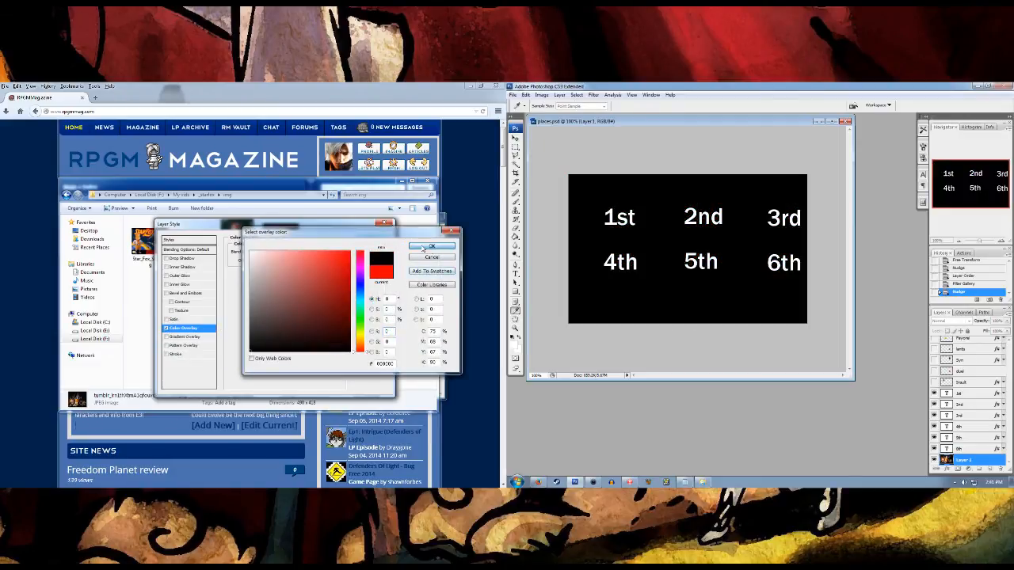
{"action": "left_click", "coordinate": [291, 264]}
{"action": "mouse_move", "coordinate": [291, 264]}
{"action": "left_mouse_down"}
{"action": "mouse_move", "coordinate": [274, 263]}
{"action": "mouse_move", "coordinate": [284, 265]}
{"action": "left_mouse_up"}
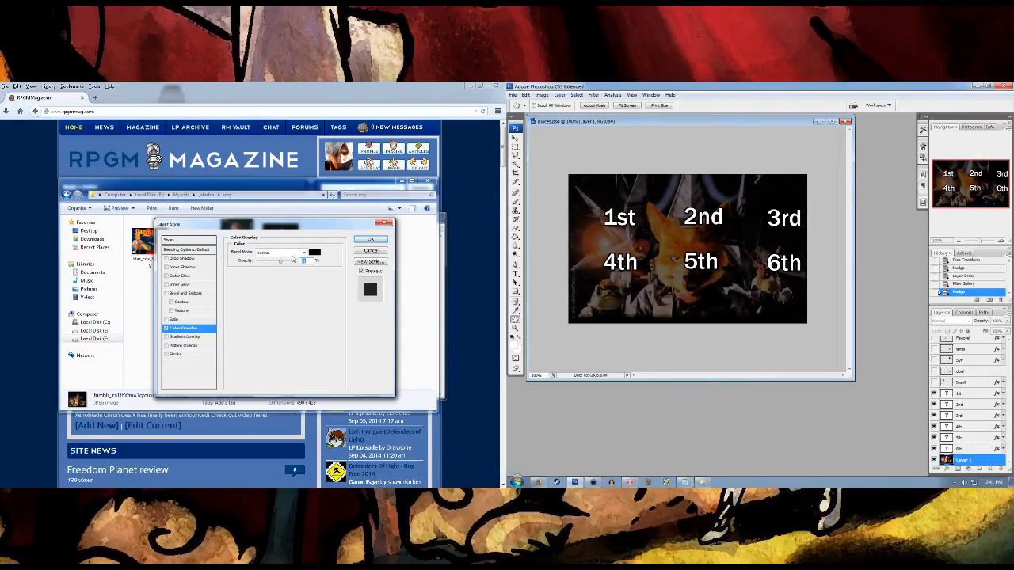
{"action": "left_click", "coordinate": [371, 239]}
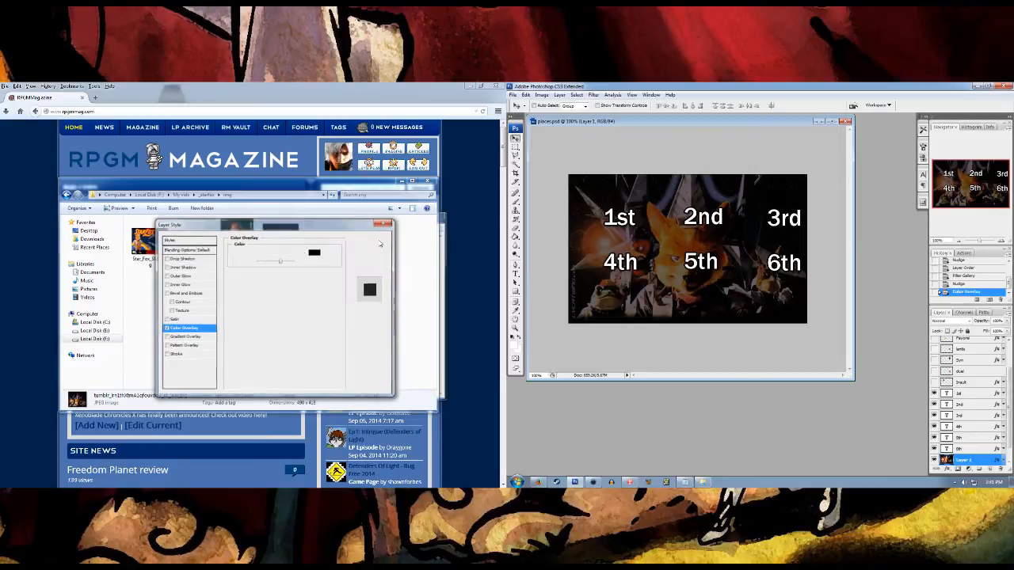
Step: Bring up the Notepad list of racer placings, and make the six racer avatar layers above the place labels visible in places.psd
{"action": "left_click", "coordinate": [444, 306]}
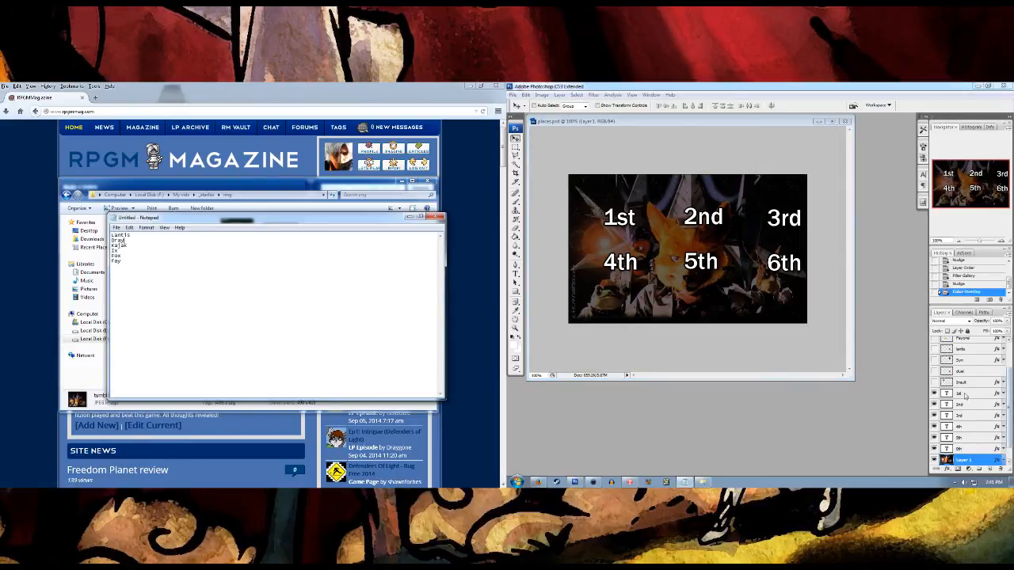
{"action": "left_click", "coordinate": [1008, 358]}
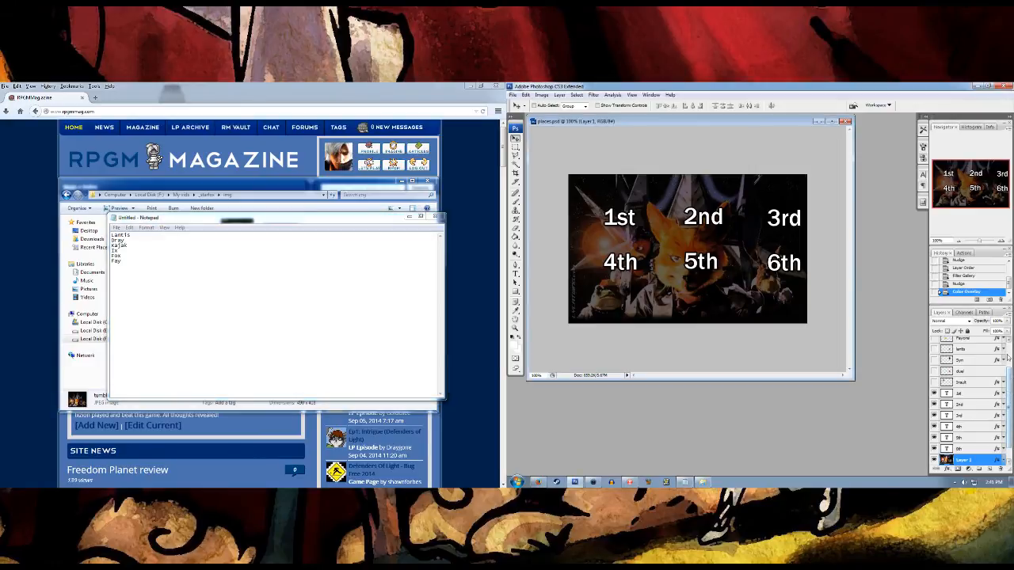
{"action": "scroll", "coordinate": [1008, 373], "scroll_direction": "up", "scroll_amount": 3}
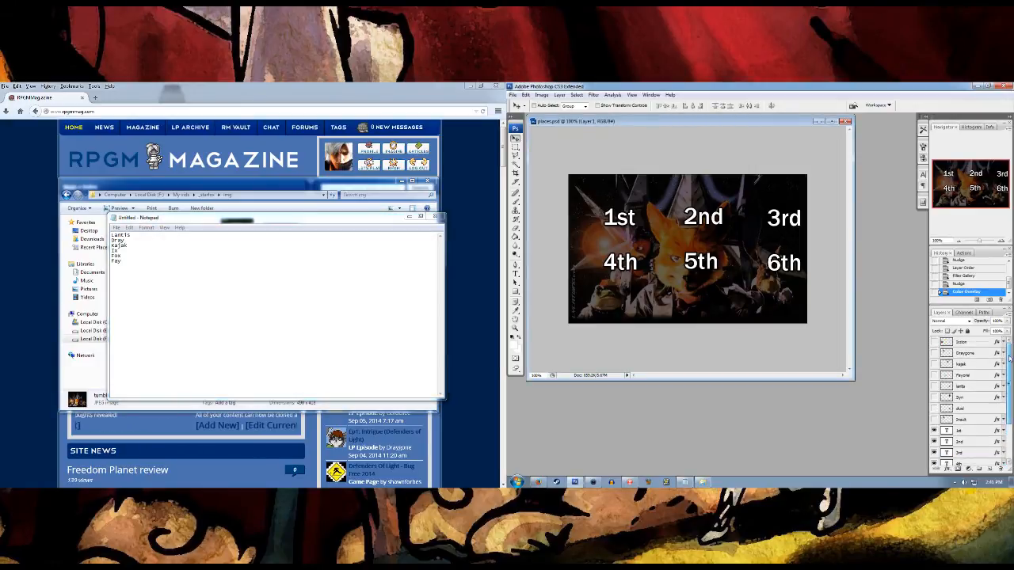
{"action": "left_click", "coordinate": [934, 341]}
{"action": "left_click", "coordinate": [934, 352]}
{"action": "left_click", "coordinate": [934, 364]}
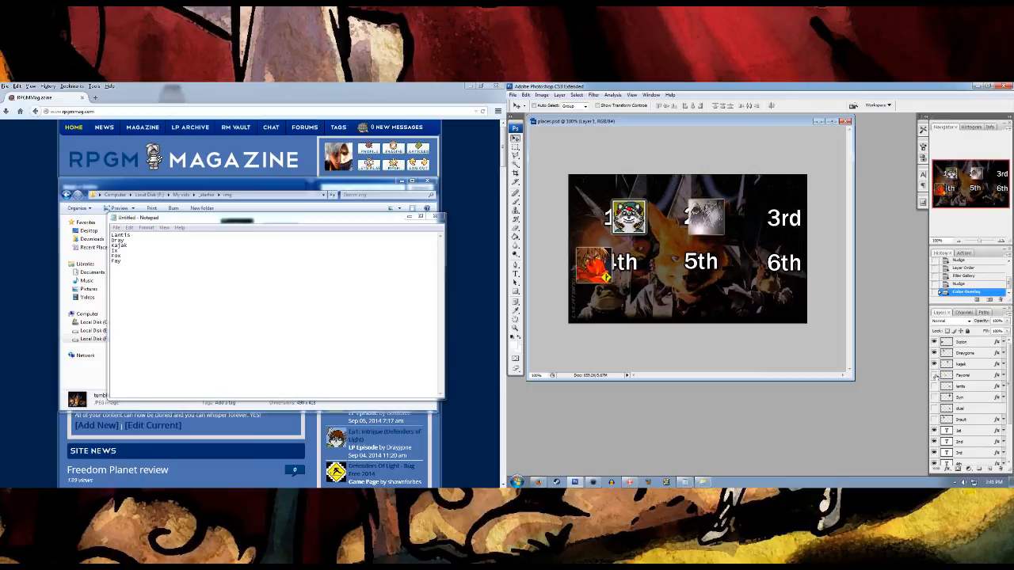
{"action": "left_click", "coordinate": [934, 375]}
{"action": "left_click", "coordinate": [934, 386]}
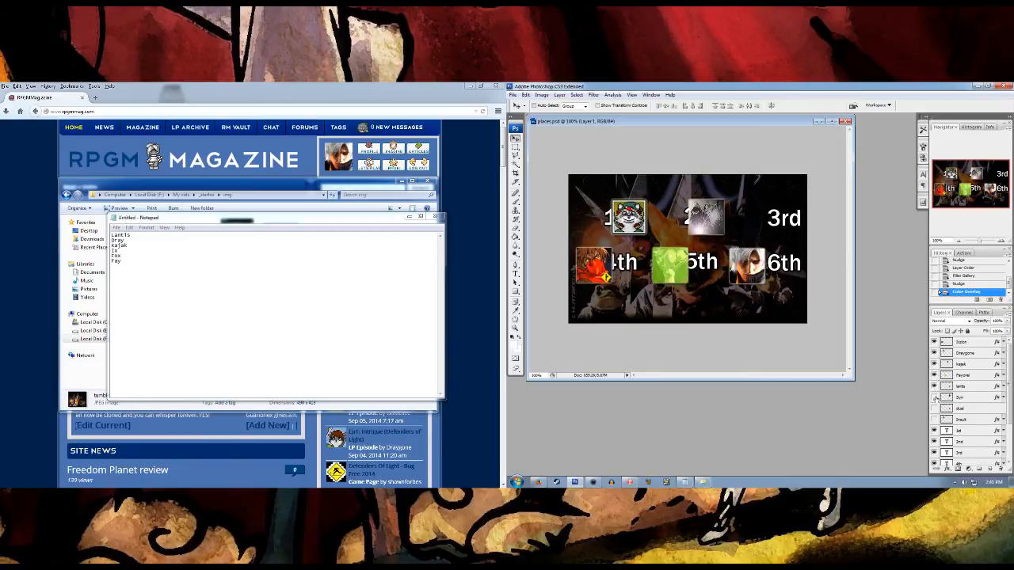
{"action": "left_click", "coordinate": [935, 397]}
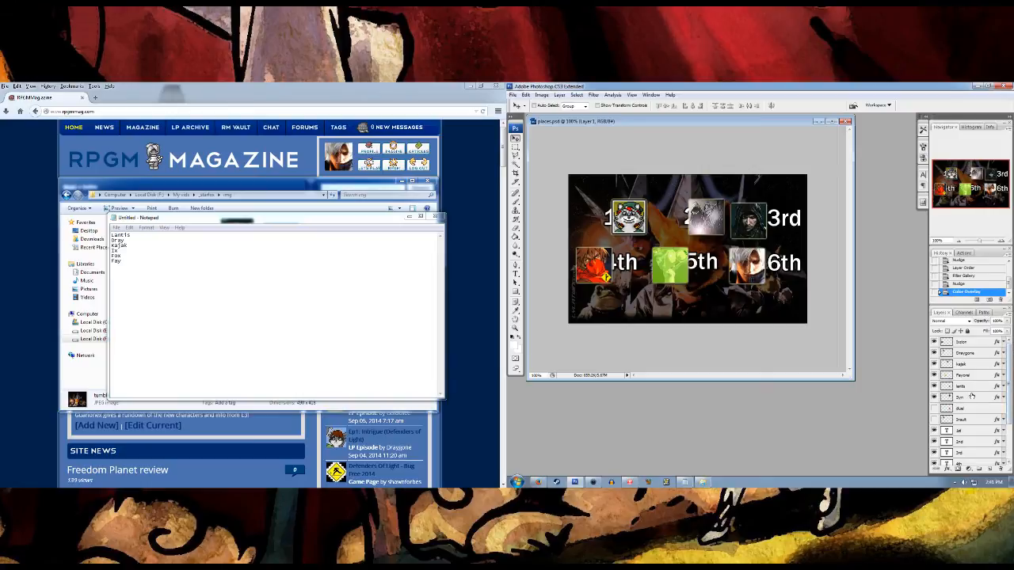
Step: Move the white-haired character's avatar to just before the 1st label and shift the tiger-face avatar out of the way toward 5th
{"action": "left_click", "coordinate": [967, 386]}
{"action": "left_click_drag", "start_coordinate": [749, 265], "coordinate": [590, 218]}
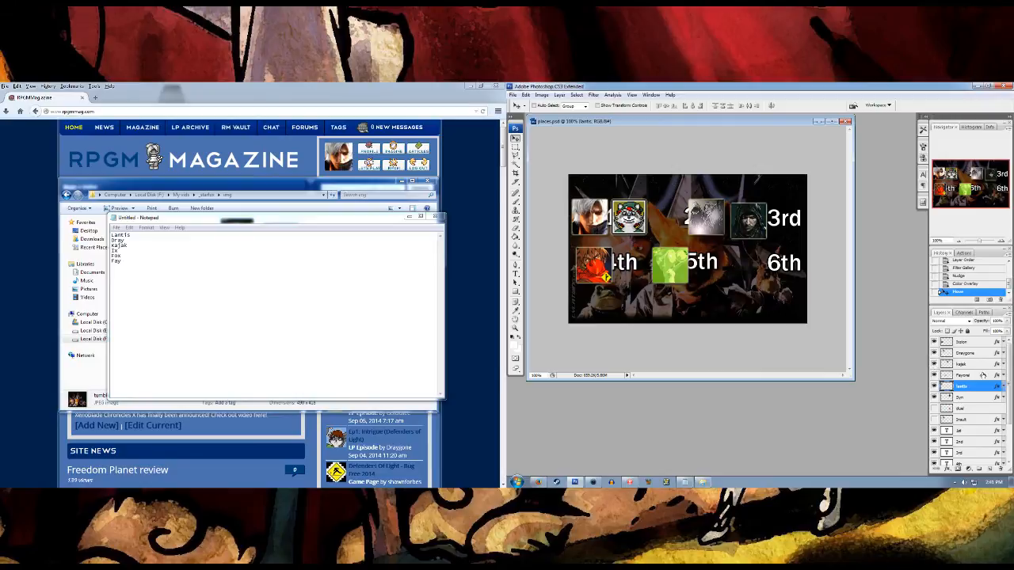
{"action": "left_click", "coordinate": [966, 354]}
{"action": "left_click_drag", "start_coordinate": [629, 217], "coordinate": [666, 260]}
Step: Nudge the 1st label slightly to the right so it clears the white-haired avatar
{"action": "left_click", "coordinate": [967, 433]}
{"action": "key", "text": "Right"}
{"action": "key", "text": "Right"}
{"action": "key", "text": "Right"}
{"action": "key", "text": "Right"}
{"action": "key", "text": "Right"}
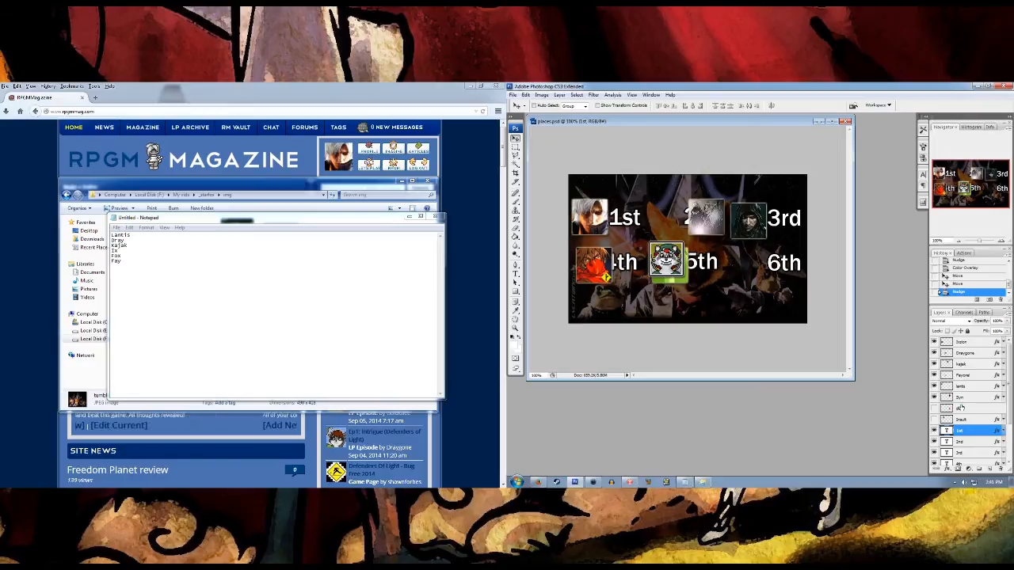
Step: Place the tiger-face avatar just before the 2nd label, level with the first-place avatar, and nudge it closer to the label
{"action": "left_click", "coordinate": [967, 353]}
{"action": "left_click_drag", "start_coordinate": [707, 295], "coordinate": [696, 256]}
{"action": "mouse_move", "coordinate": [655, 224]}
{"action": "left_mouse_down"}
{"action": "mouse_move", "coordinate": [598, 226]}
{"action": "mouse_move", "coordinate": [656, 218]}
{"action": "left_mouse_up"}
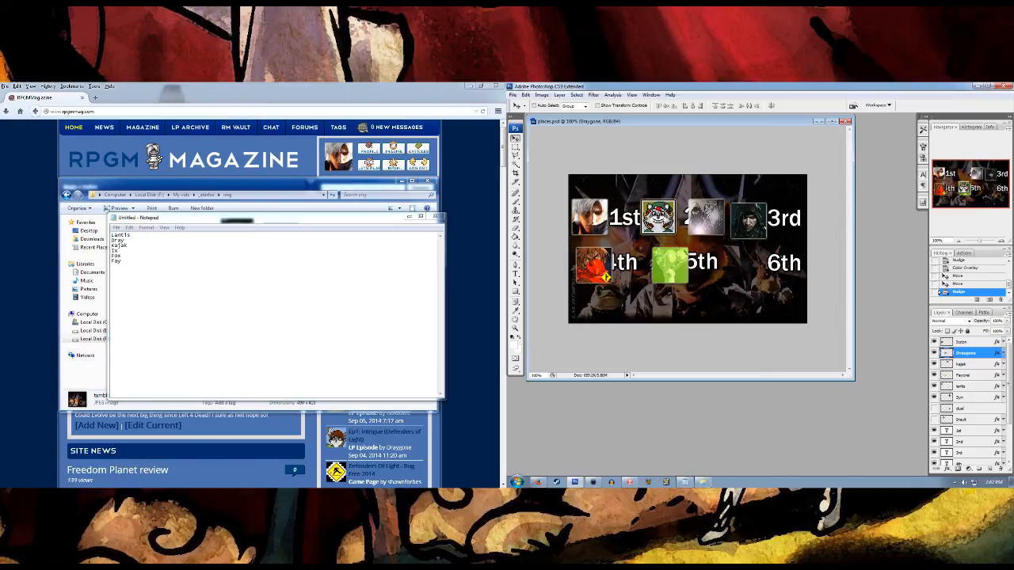
{"action": "key", "text": "Up"}
{"action": "key", "text": "Up"}
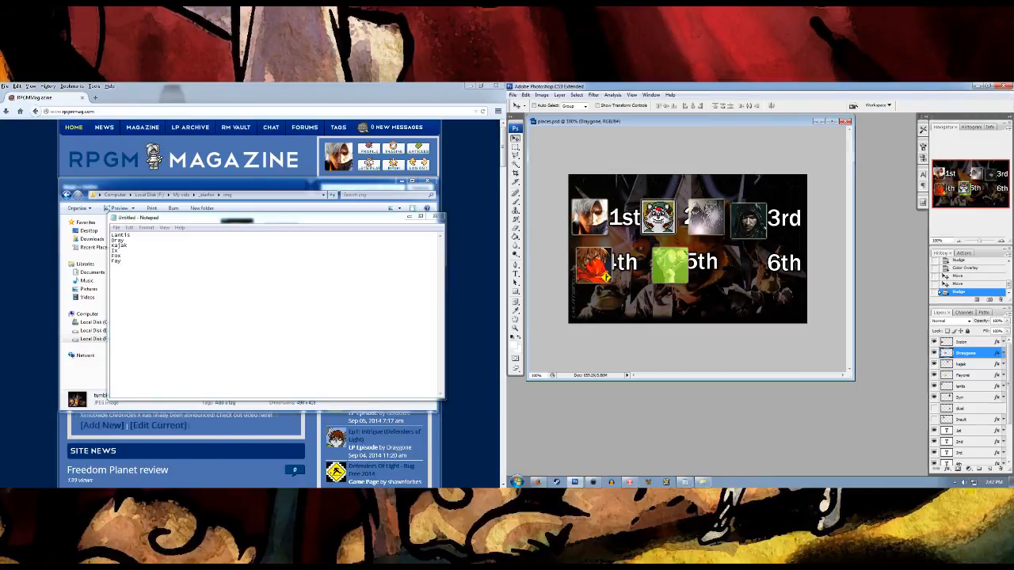
{"action": "left_click_drag", "start_coordinate": [657, 218], "coordinate": [657, 218]}
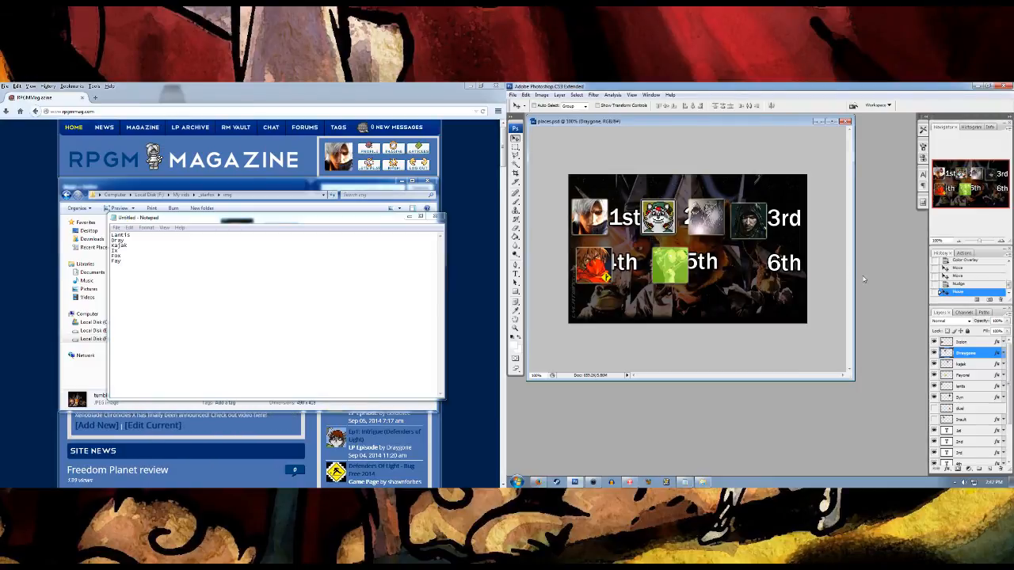
{"action": "key", "text": "Right"}
{"action": "key", "text": "Right"}
{"action": "key", "text": "Right"}
{"action": "key", "text": "Right"}
{"action": "key", "text": "Right"}
{"action": "key", "text": "Right"}
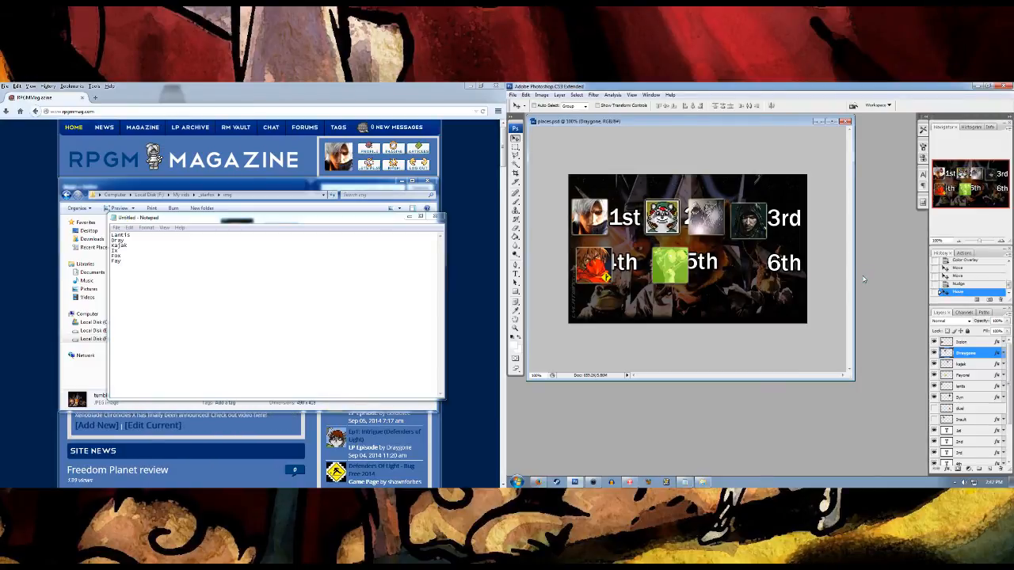
{"action": "key", "text": "Right"}
{"action": "key", "text": "Right"}
{"action": "key", "text": "Right"}
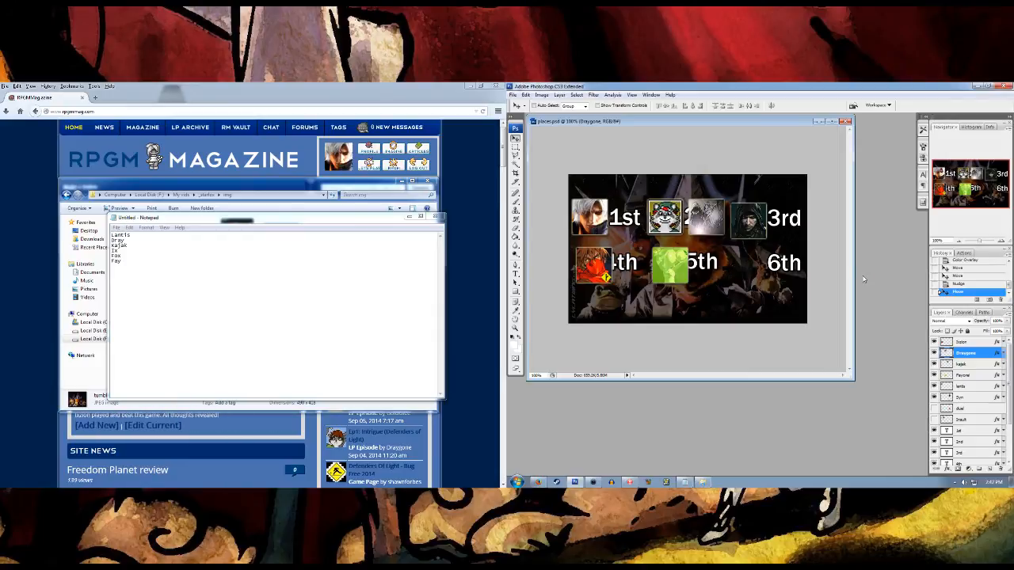
Step: Move the dark hooded avatar down off the 3rd spot and place the grey avatar just before the 3rd label
{"action": "left_click", "coordinate": [966, 400]}
{"action": "left_click_drag", "start_coordinate": [733, 230], "coordinate": [709, 297]}
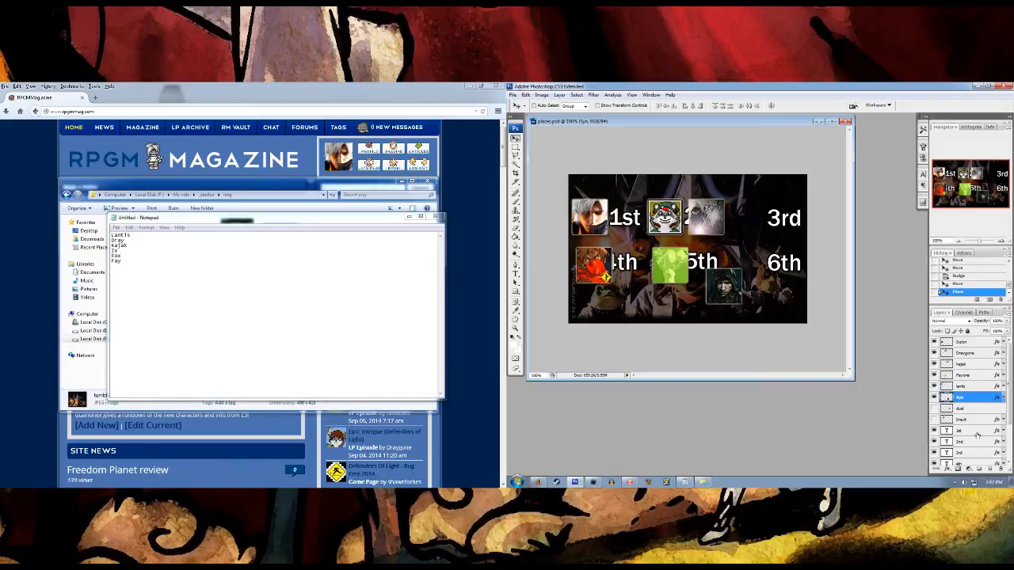
{"action": "left_click", "coordinate": [951, 362]}
{"action": "left_click_drag", "start_coordinate": [716, 222], "coordinate": [751, 221]}
{"action": "key", "text": "Right"}
{"action": "key", "text": "Right"}
{"action": "key", "text": "Right"}
{"action": "key", "text": "Right"}
{"action": "key", "text": "Right"}
{"action": "key", "text": "Right"}
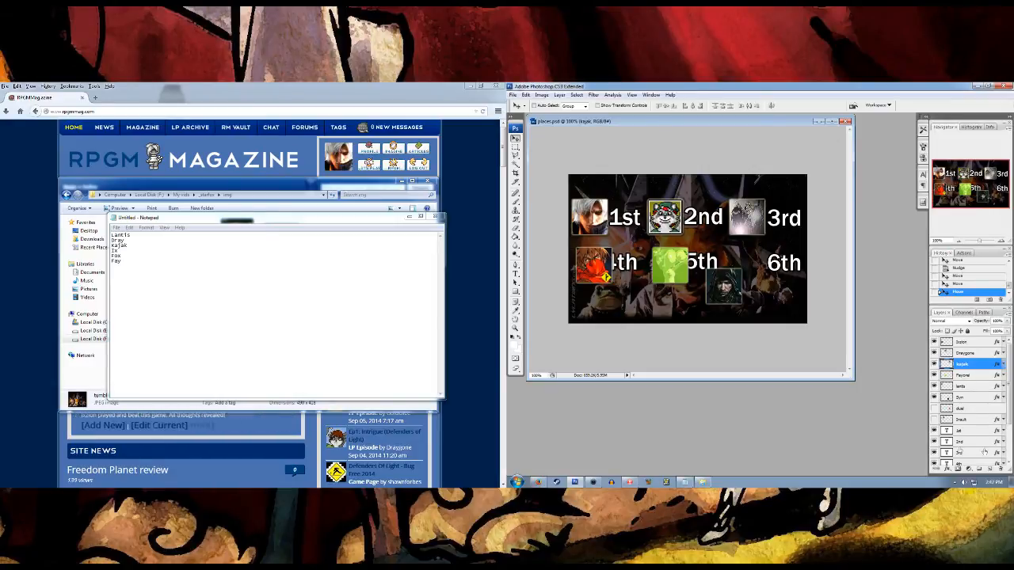
Step: Nudge the 4th label to the right so the red ninja avatar no longer covers it
{"action": "left_click", "coordinate": [961, 463]}
{"action": "key", "text": "Right"}
{"action": "key", "text": "Right"}
{"action": "key", "text": "Right"}
{"action": "key", "text": "Right"}
{"action": "key", "text": "Right"}
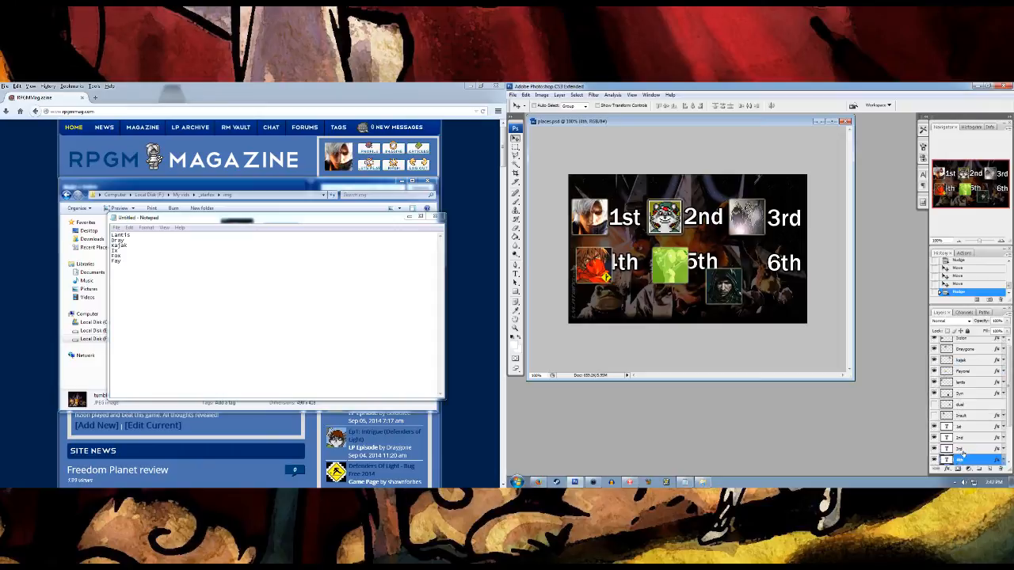
{"action": "key", "text": "Right"}
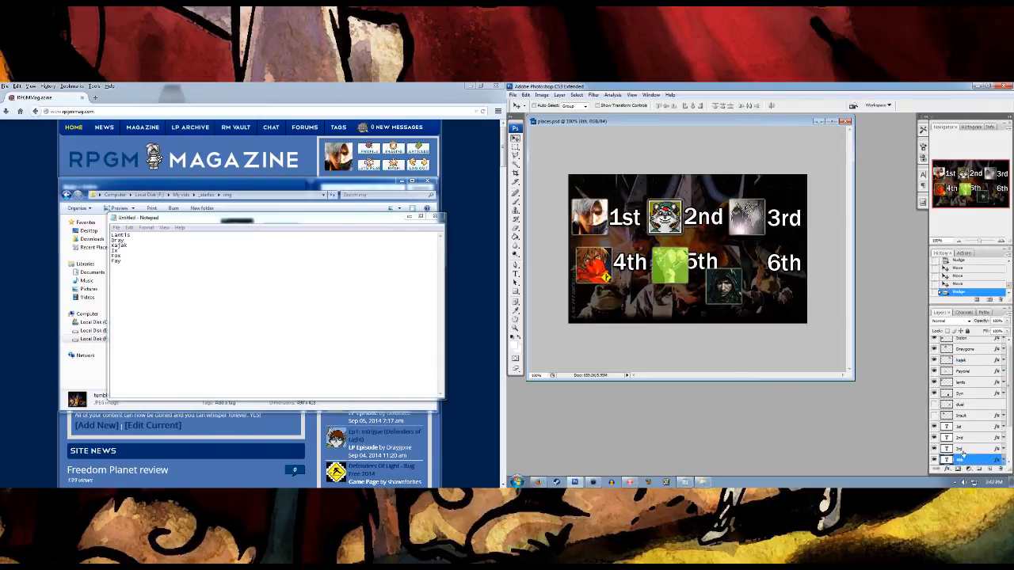
Step: Shift the red ninja avatar slightly to the left so it lines up directly below the first-place avatar
{"action": "left_click", "coordinate": [963, 340]}
{"action": "key", "text": "Left"}
{"action": "key", "text": "Left"}
{"action": "key", "text": "Left"}
{"action": "key", "text": "Left"}
{"action": "key", "text": "Left"}
{"action": "key", "text": "Left"}
{"action": "key", "text": "Left"}
{"action": "key", "text": "Left"}
{"action": "key", "text": "Left"}
{"action": "key", "text": "Left"}
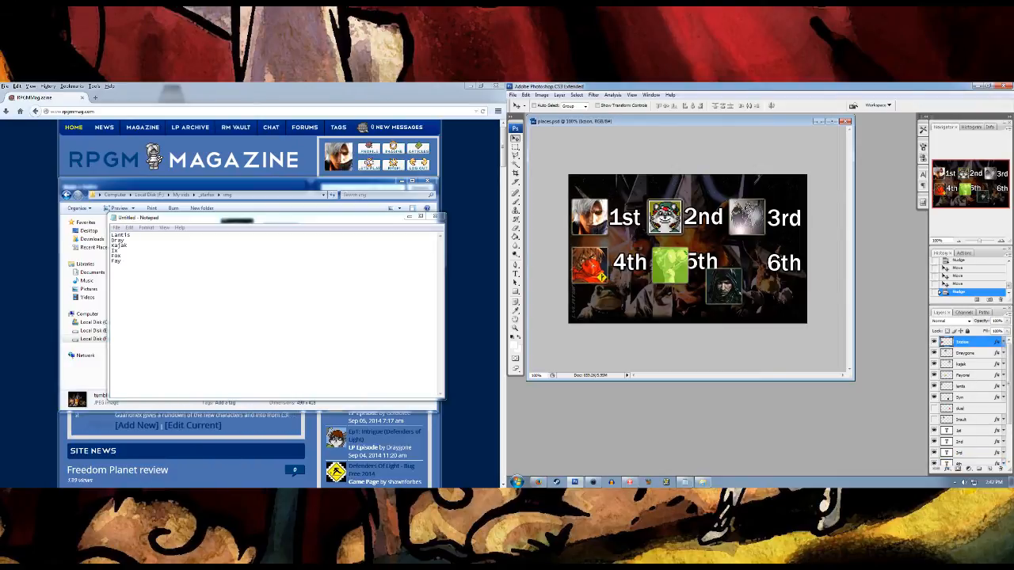
{"action": "left_click_drag", "start_coordinate": [592, 266], "coordinate": [593, 266]}
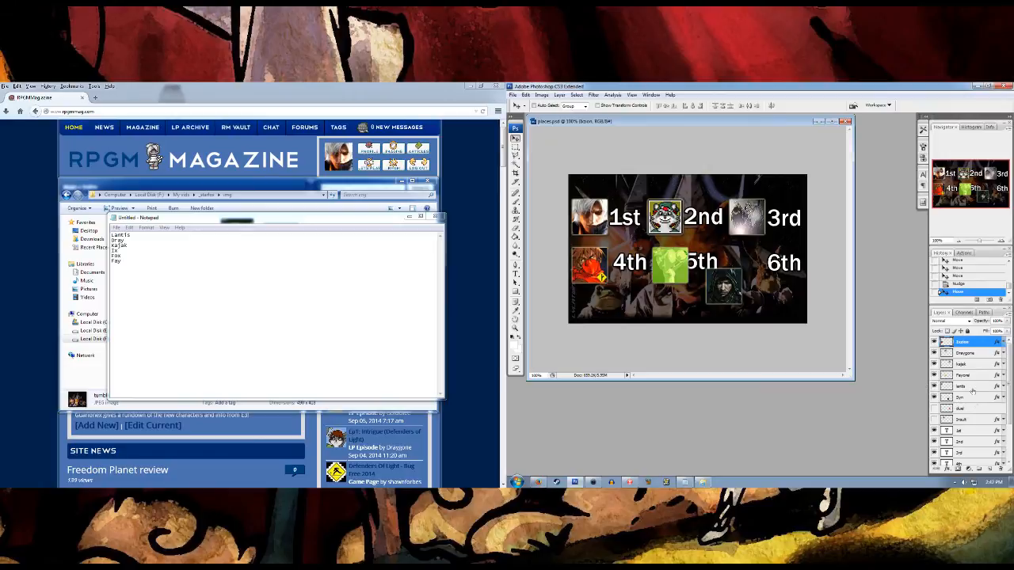
Step: Nudge the 4th label slightly to the left, closer to the red ninja avatar
{"action": "left_click", "coordinate": [980, 463]}
{"action": "key", "text": "Left"}
{"action": "key", "text": "Left"}
{"action": "key", "text": "Left"}
{"action": "key", "text": "Left"}
{"action": "key", "text": "Left"}
{"action": "key", "text": "Left"}
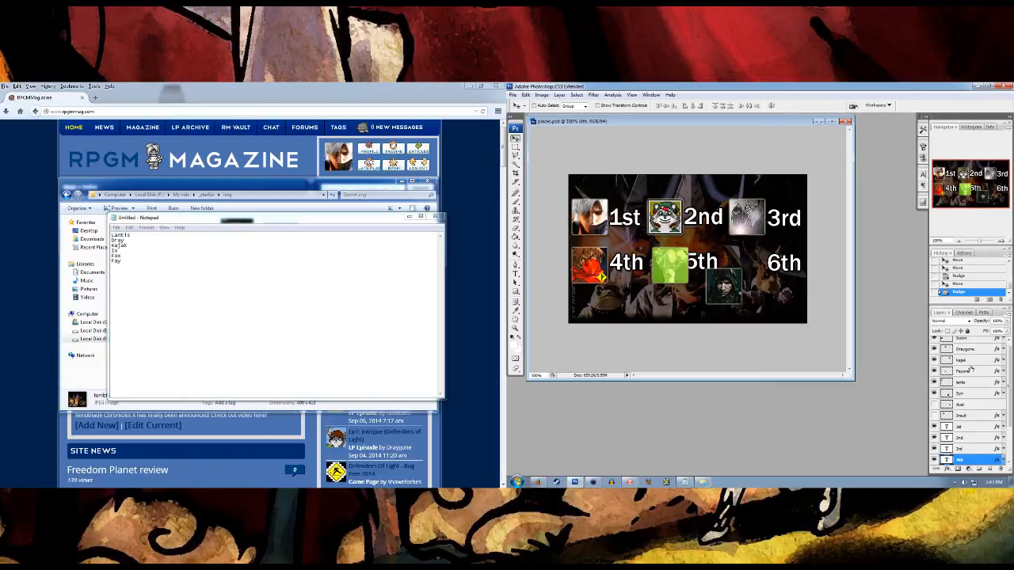
Step: Move the green avatar over toward the 6th label and place the dark hooded avatar just before the 5th label
{"action": "left_click", "coordinate": [971, 371]}
{"action": "left_click_drag", "start_coordinate": [683, 270], "coordinate": [772, 271]}
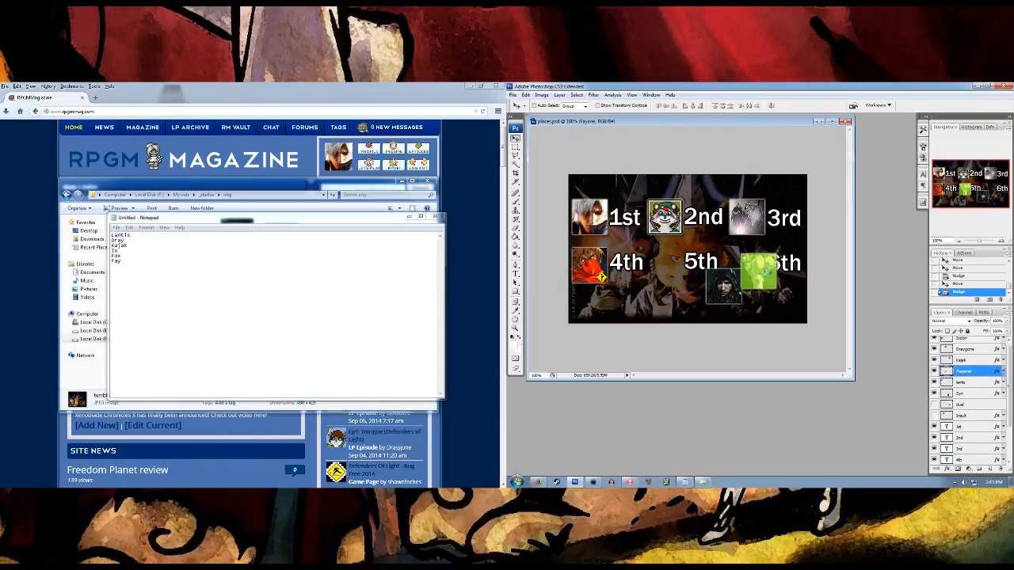
{"action": "left_click", "coordinate": [965, 395]}
{"action": "left_click_drag", "start_coordinate": [729, 289], "coordinate": [670, 264]}
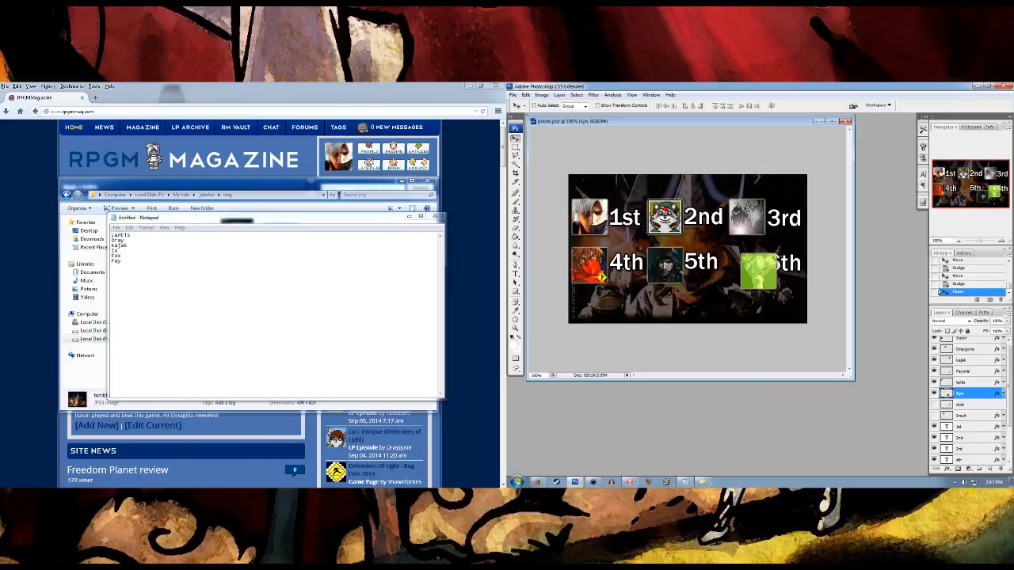
{"action": "left_click_drag", "start_coordinate": [708, 275], "coordinate": [707, 275]}
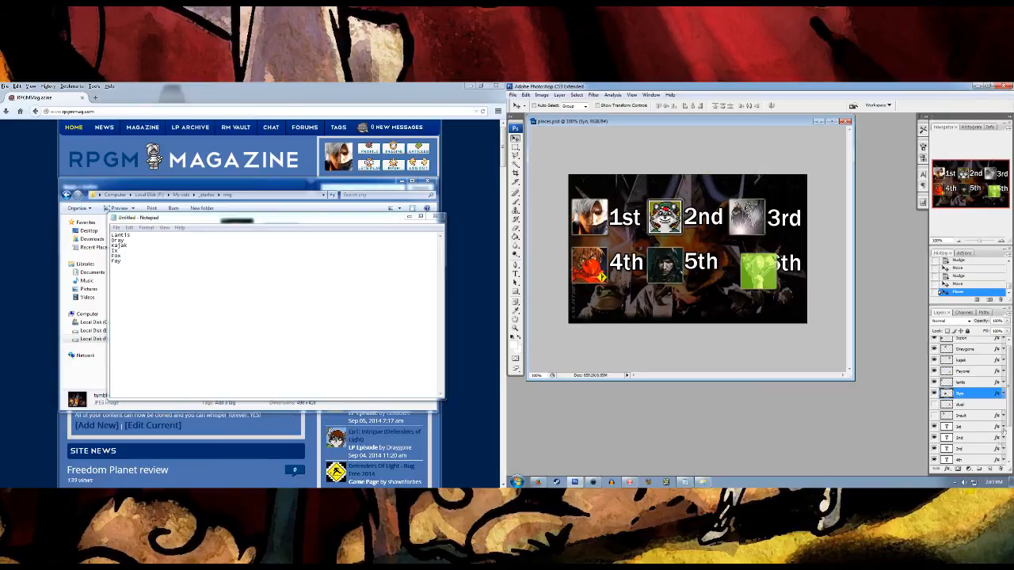
Step: Lower the 5th label slightly so it sits level with the hooded avatar
{"action": "scroll", "coordinate": [999, 447], "scroll_direction": "down", "scroll_amount": 2}
{"action": "left_click", "coordinate": [971, 446]}
{"action": "left_click_drag", "start_coordinate": [702, 268], "coordinate": [703, 270]}
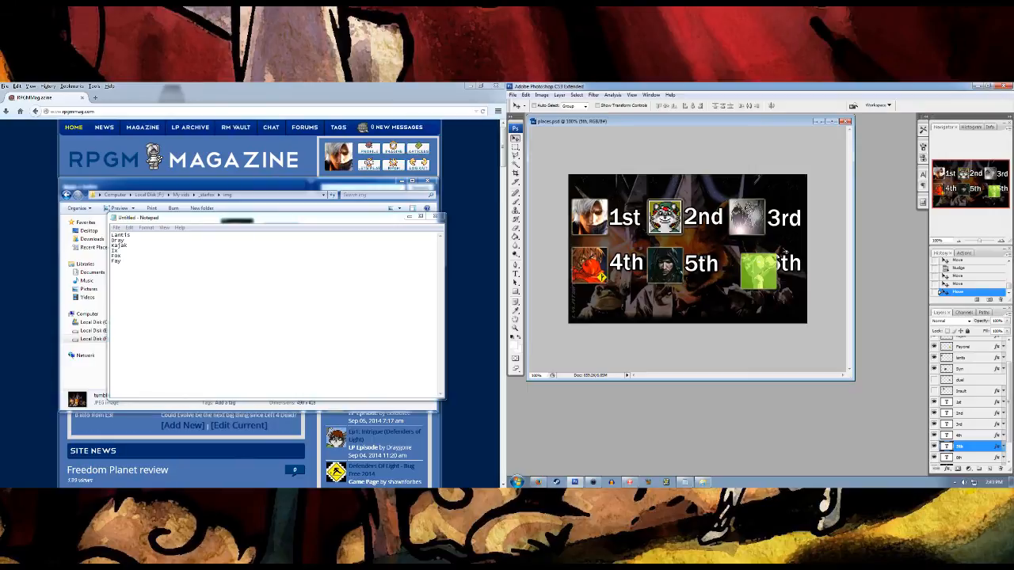
Step: Place the green avatar just before the 6th label, below the grey avatar, and lower the 6th label slightly
{"action": "left_click", "coordinate": [967, 348]}
{"action": "left_click_drag", "start_coordinate": [759, 270], "coordinate": [747, 269]}
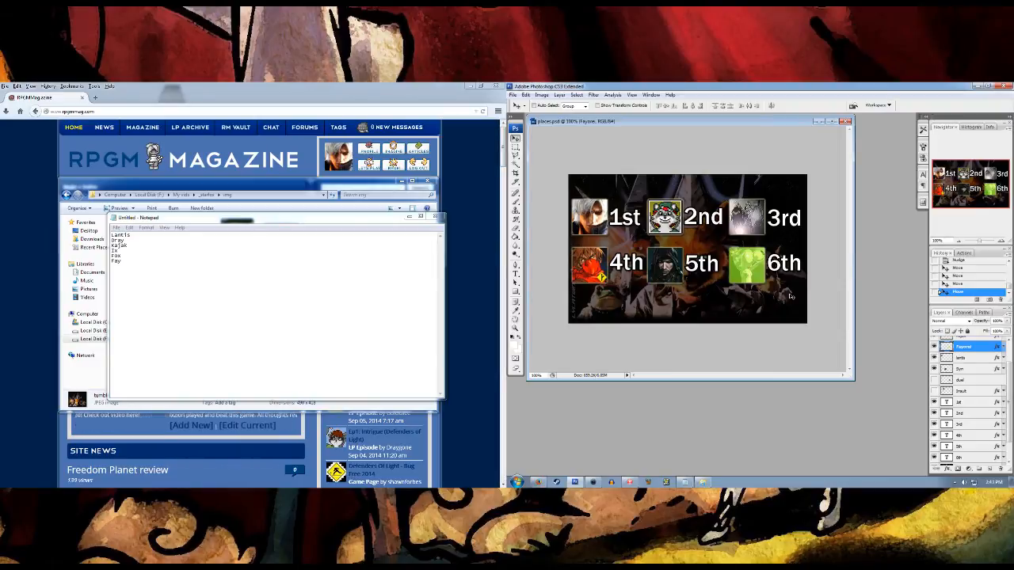
{"action": "left_click", "coordinate": [960, 455]}
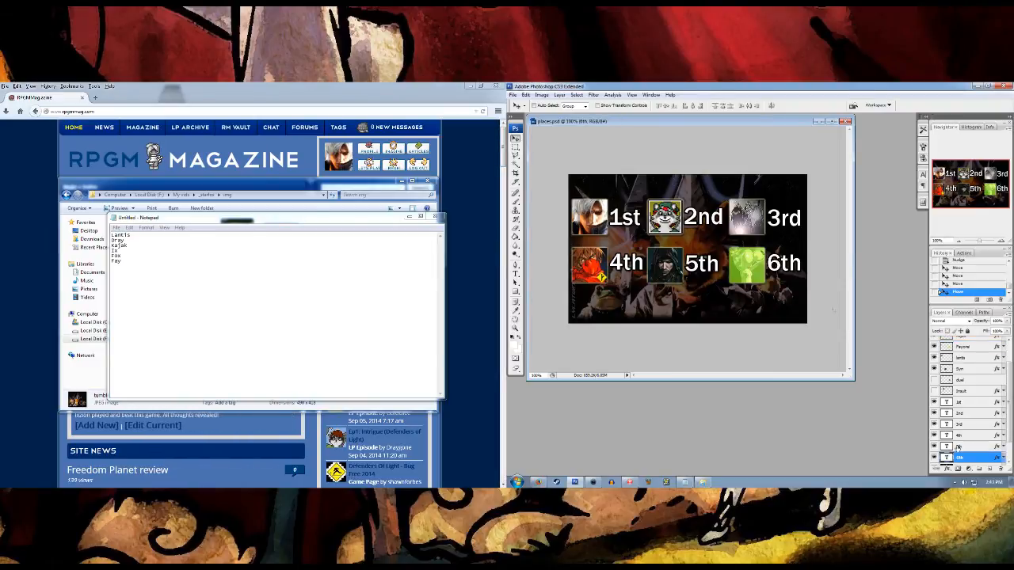
{"action": "left_click_drag", "start_coordinate": [782, 269], "coordinate": [782, 271]}
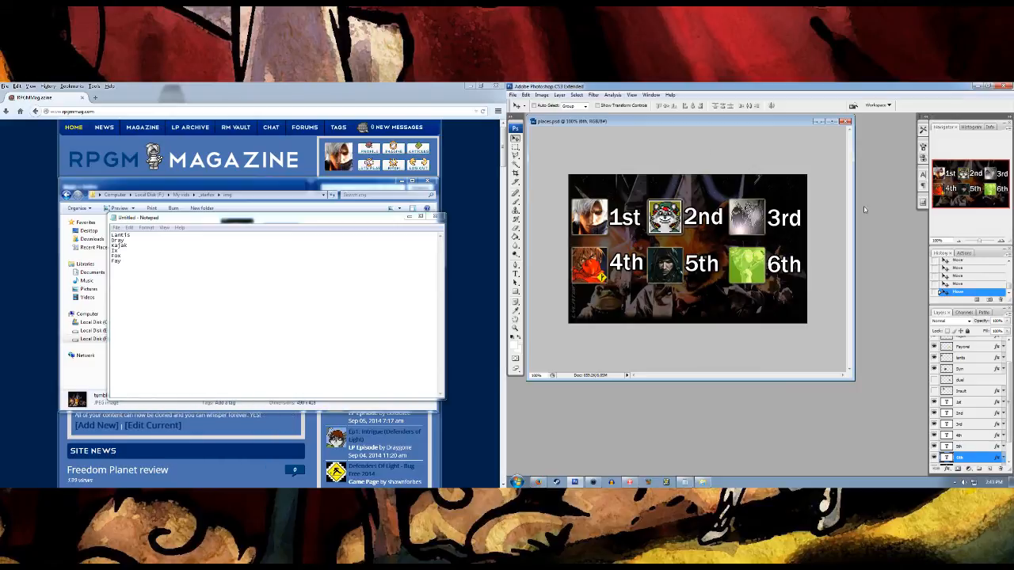
Step: Save the document as places.psd in Photoshop format in the img folder, with Maximize Compatibility on
{"action": "left_click", "coordinate": [512, 94]}
{"action": "mouse_move", "coordinate": [525, 95]}
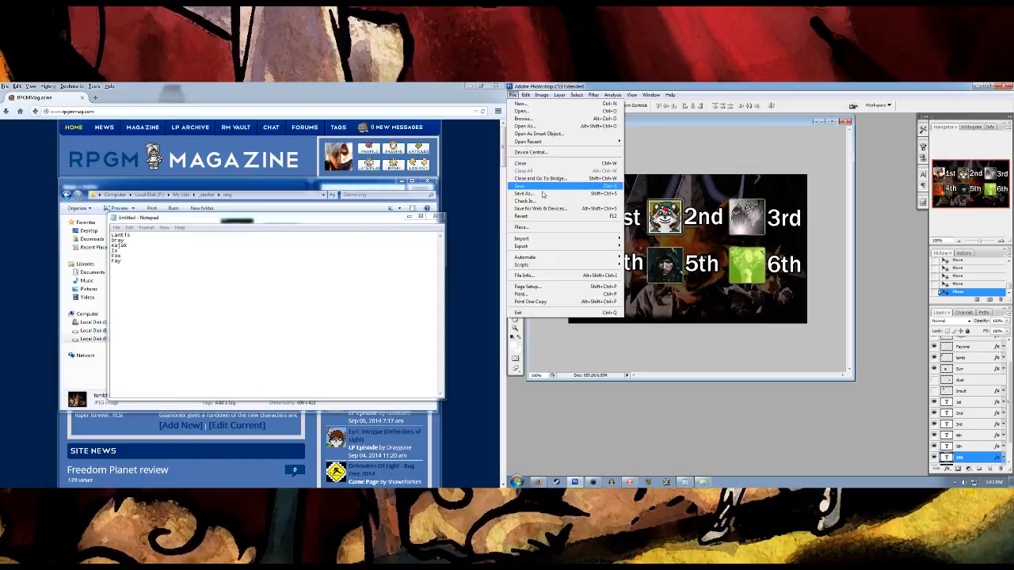
{"action": "left_click", "coordinate": [547, 182]}
{"action": "left_click", "coordinate": [772, 193]}
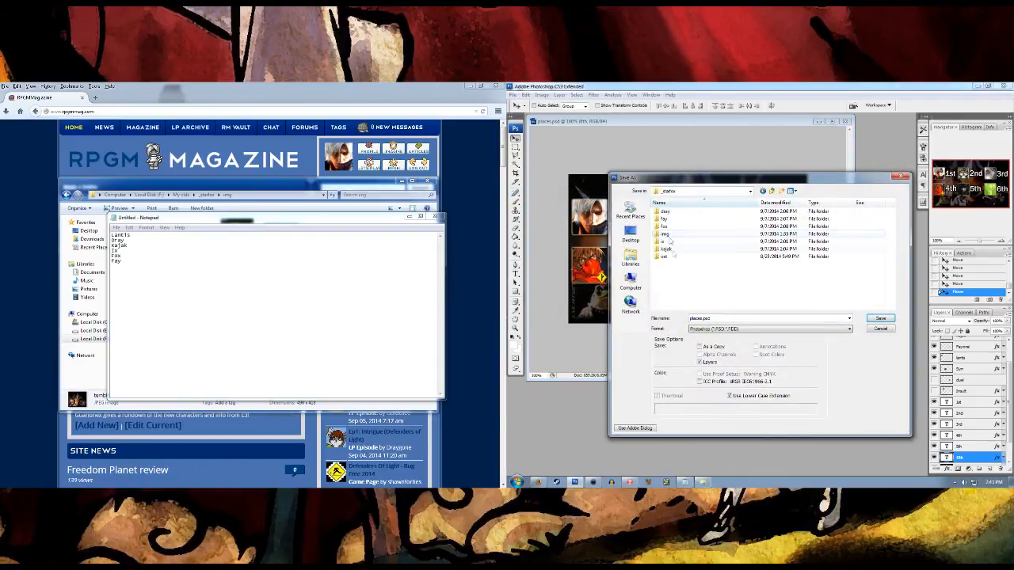
{"action": "double_click", "coordinate": [666, 234]}
{"action": "left_click", "coordinate": [730, 328]}
{"action": "left_click", "coordinate": [731, 328]}
{"action": "key", "text": "Return"}
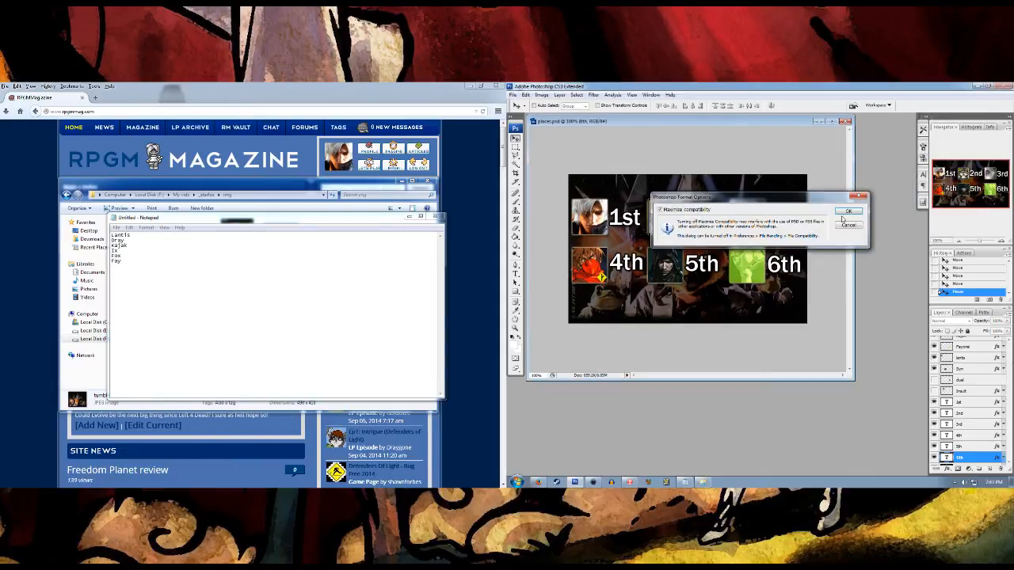
{"action": "left_click", "coordinate": [846, 213]}
Step: Save a PNG copy of the graphic as sfplaces1.png in the img folder with interlacing set to None
{"action": "left_click", "coordinate": [514, 95]}
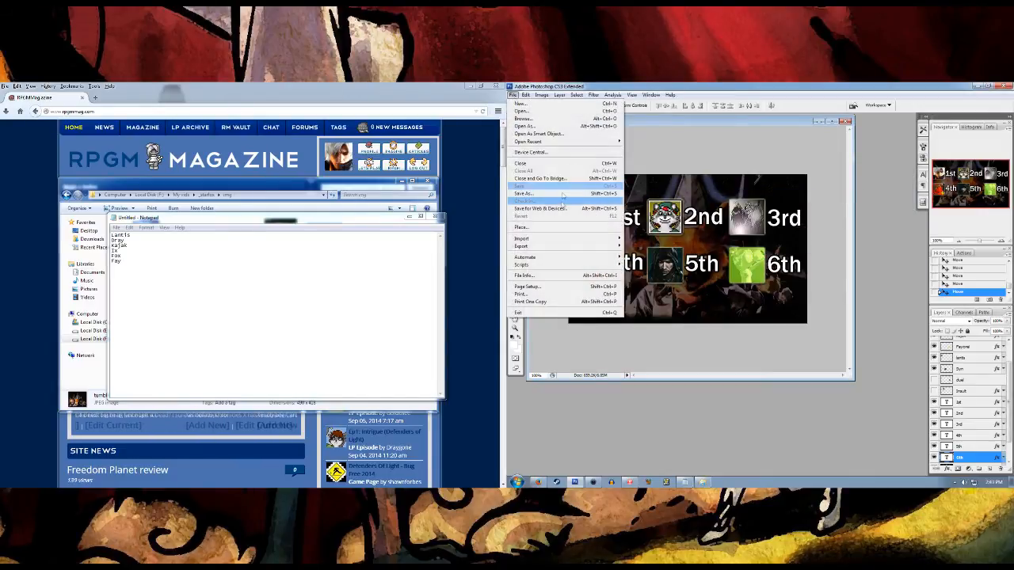
{"action": "left_click", "coordinate": [564, 193]}
{"action": "left_click", "coordinate": [746, 329]}
{"action": "left_click", "coordinate": [717, 410]}
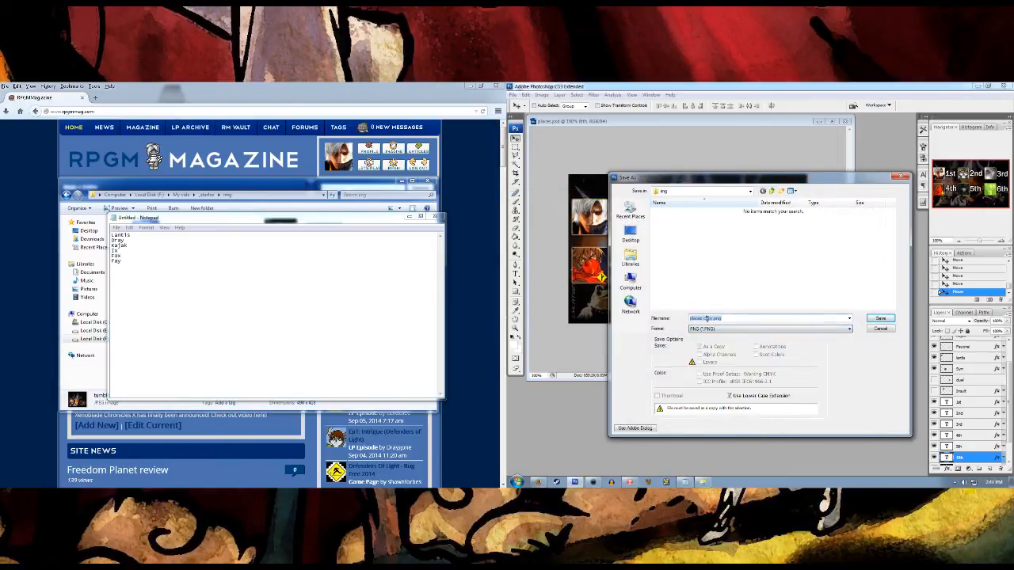
{"action": "left_click_drag", "start_coordinate": [712, 318], "coordinate": [640, 315]}
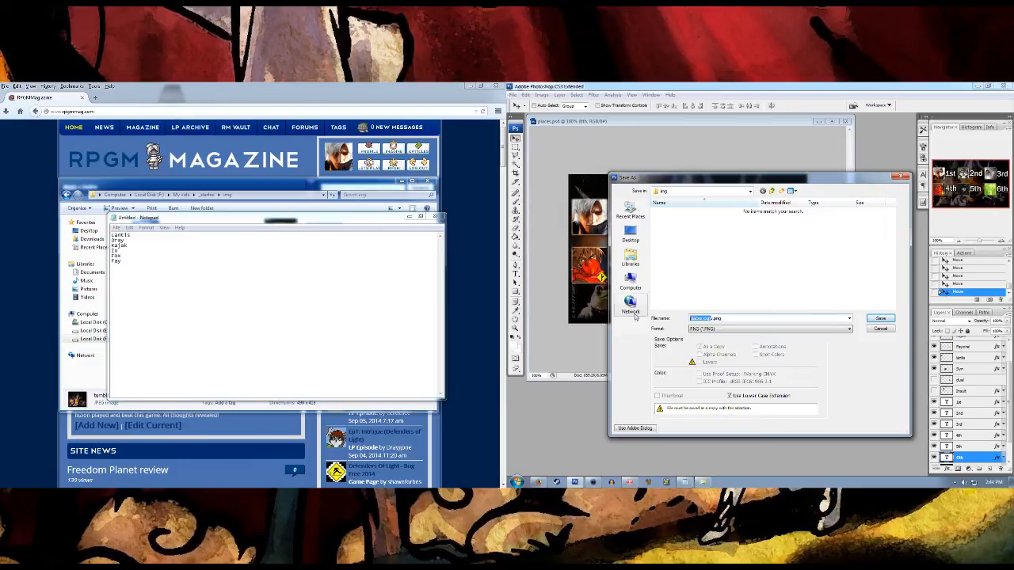
{"action": "type", "text": "1st"}
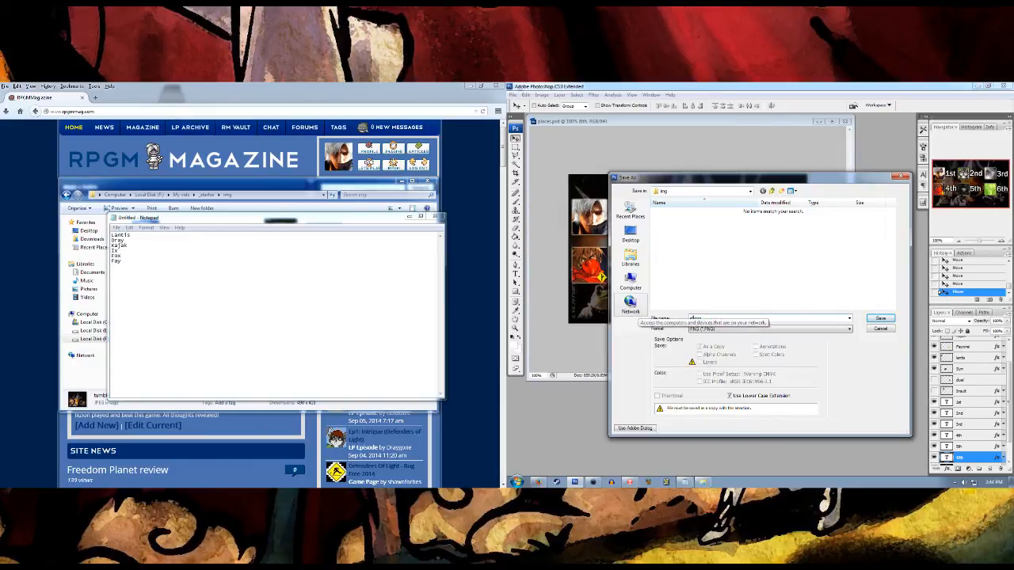
{"action": "type", "text": "places.png"}
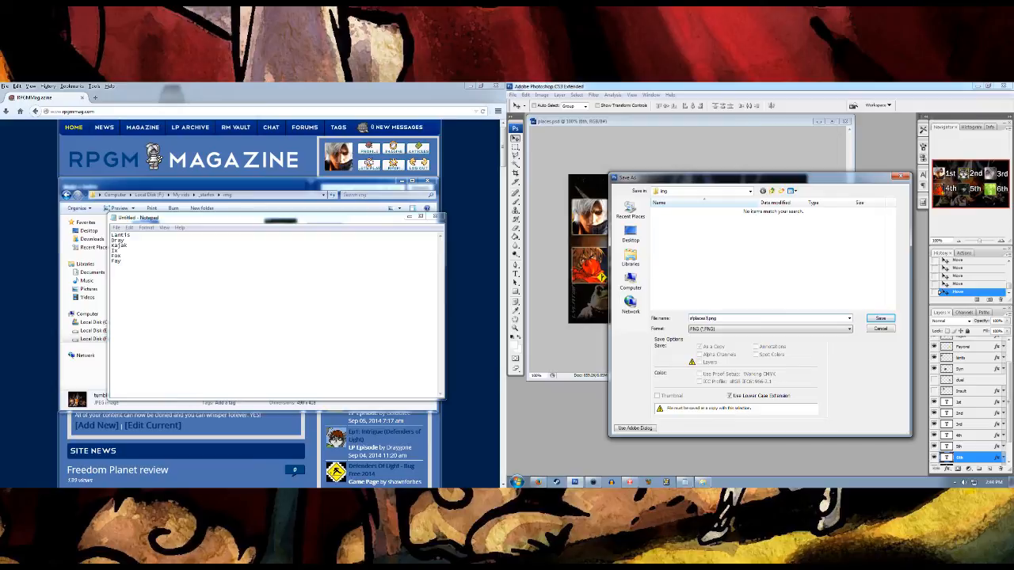
{"action": "left_click", "coordinate": [881, 320]}
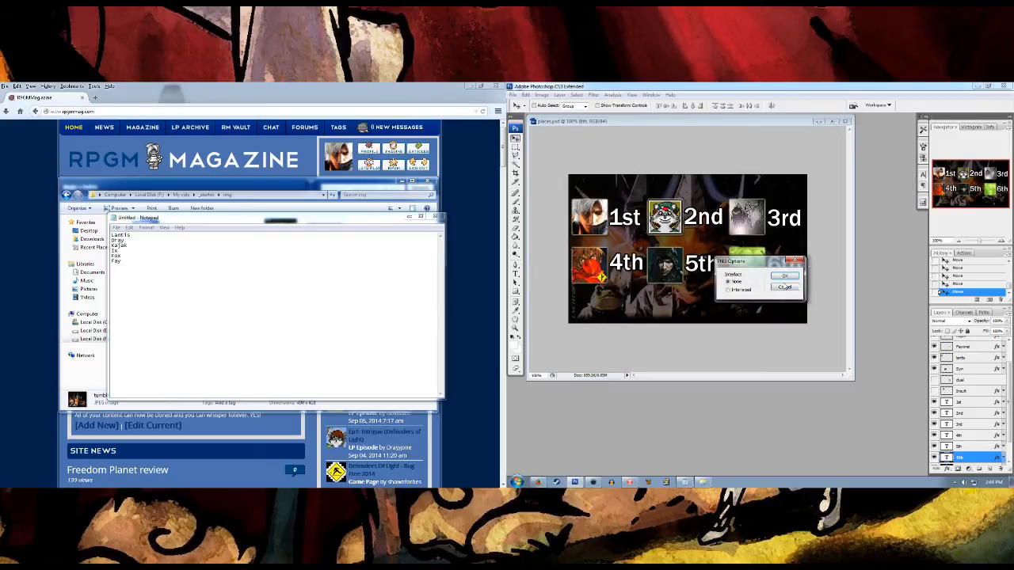
{"action": "left_click", "coordinate": [788, 277]}
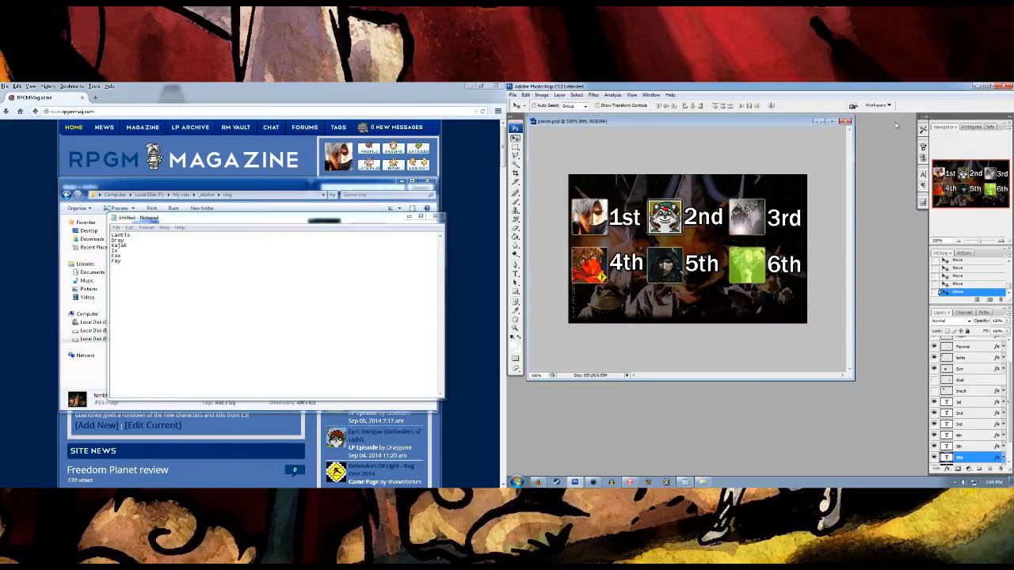
Step: Close Photoshop and the Notepad racer list without saving the list, and put the Vegas Pro cursor at the logo clip's end
{"action": "left_click", "coordinate": [1004, 85]}
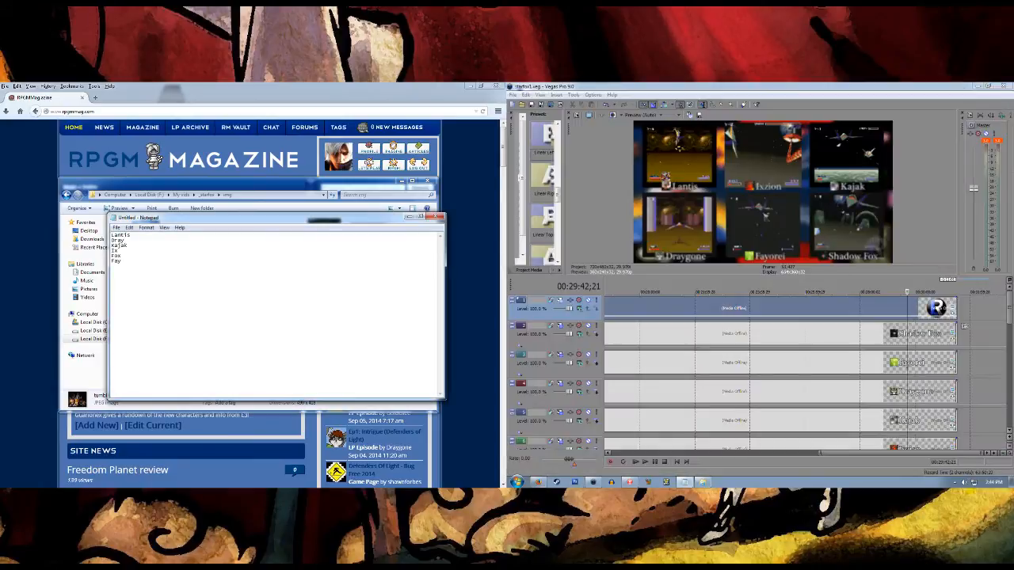
{"action": "left_click", "coordinate": [953, 307]}
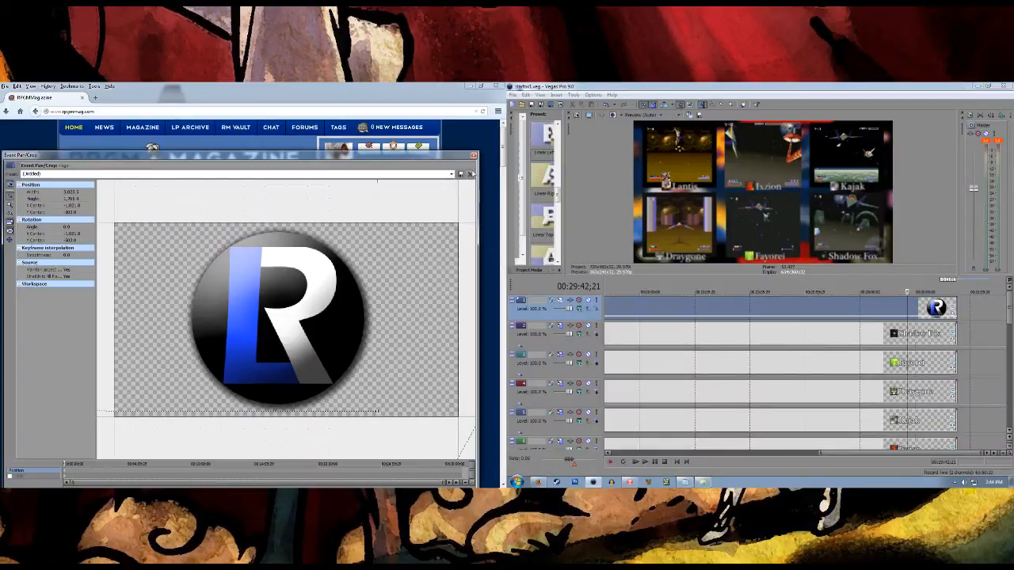
{"action": "left_click", "coordinate": [476, 157]}
{"action": "left_click", "coordinate": [956, 306]}
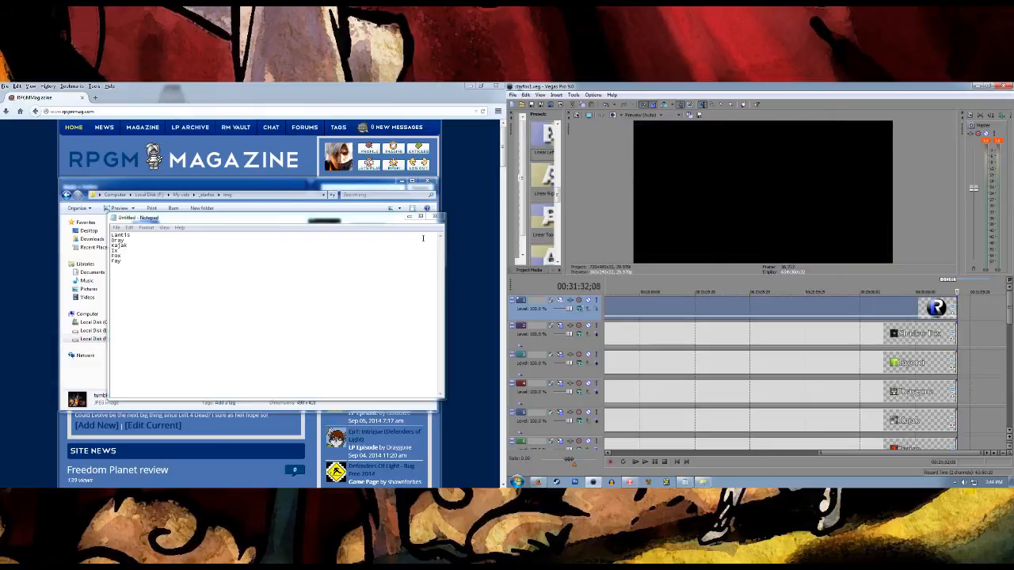
{"action": "left_click", "coordinate": [434, 217]}
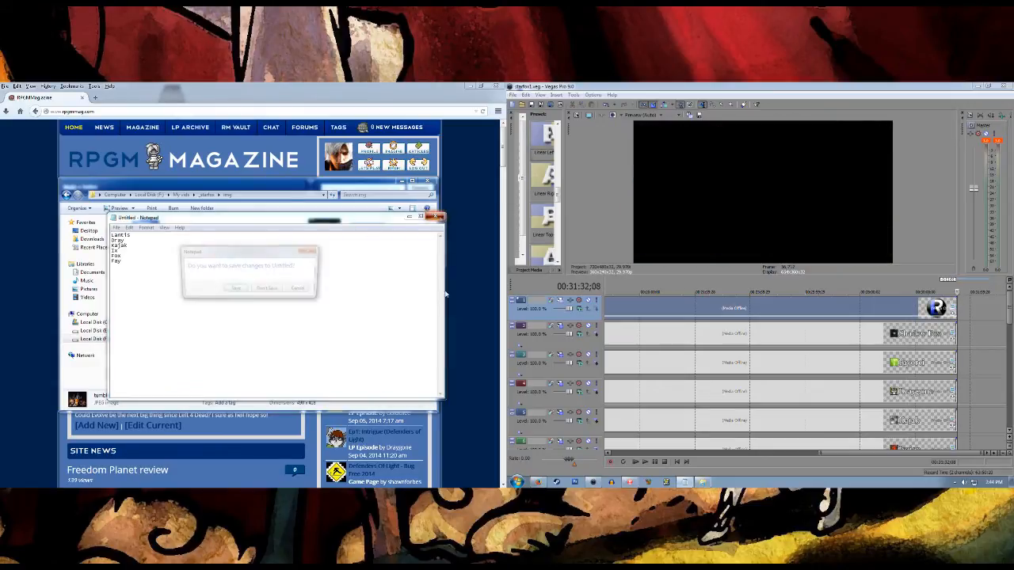
{"action": "left_click", "coordinate": [268, 290]}
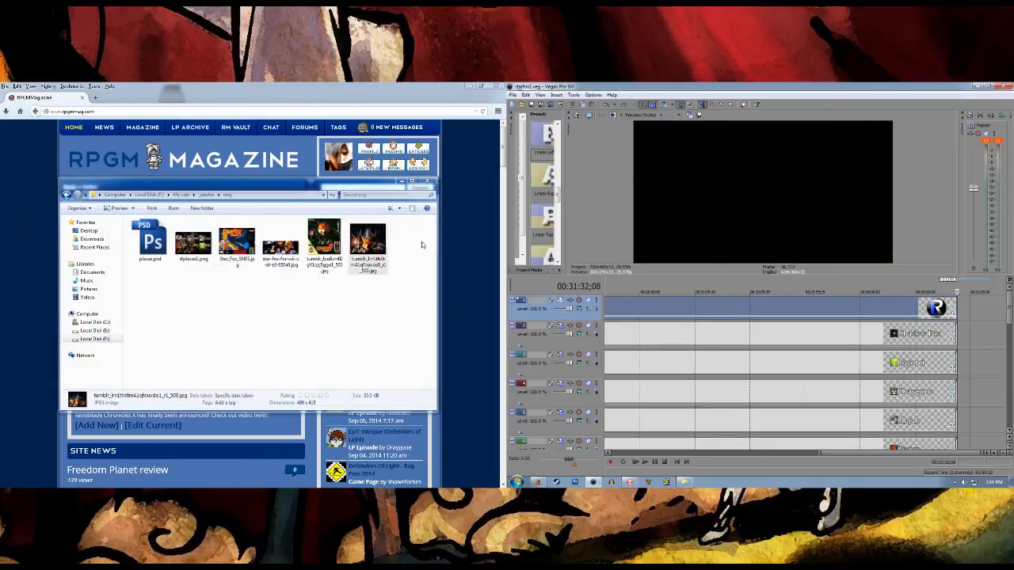
Step: Add sfplaces1.png from the img folder directly after the logo clip on the first track and lengthen the image clip
{"action": "left_click", "coordinate": [190, 252]}
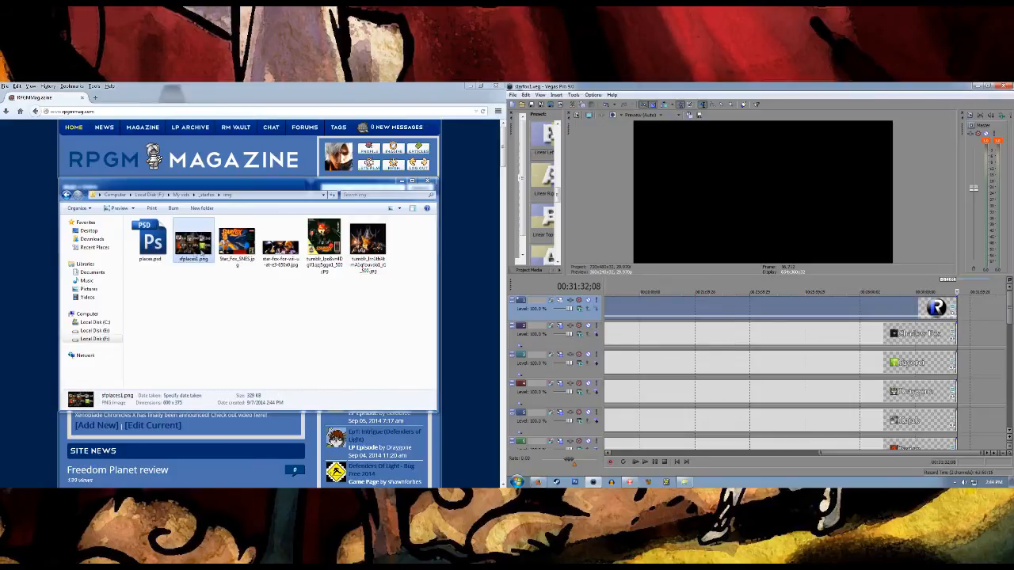
{"action": "left_click_drag", "start_coordinate": [190, 252], "coordinate": [967, 316]}
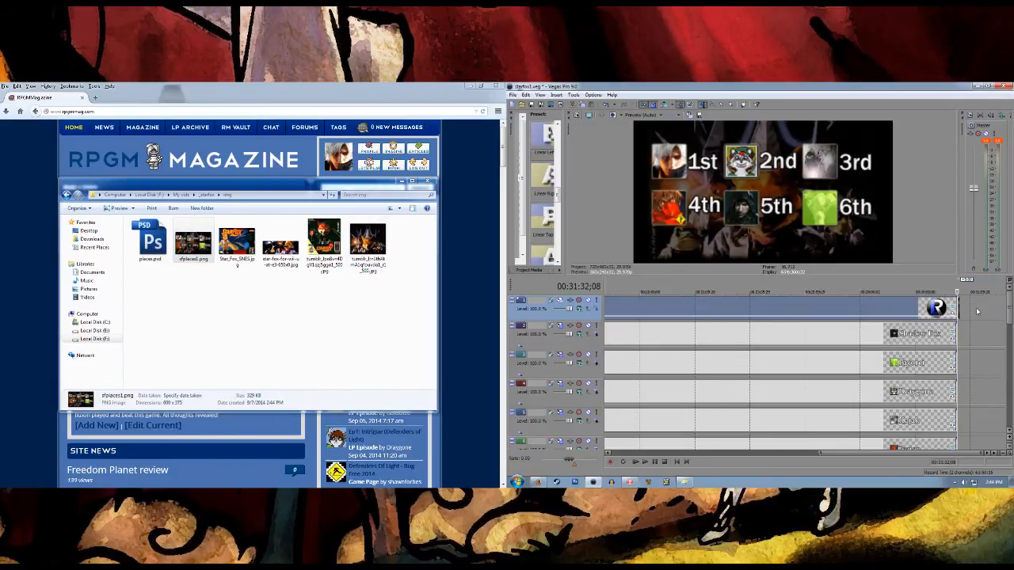
{"action": "left_click", "coordinate": [959, 310]}
{"action": "scroll", "coordinate": [960, 311], "scroll_direction": "up", "scroll_amount": 5}
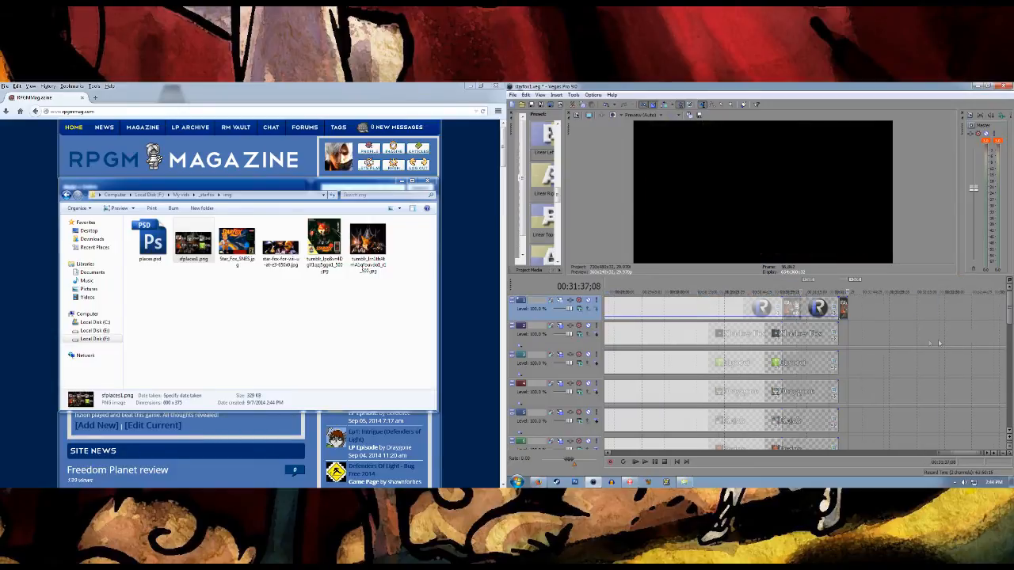
{"action": "left_click_drag", "start_coordinate": [797, 309], "coordinate": [919, 310]}
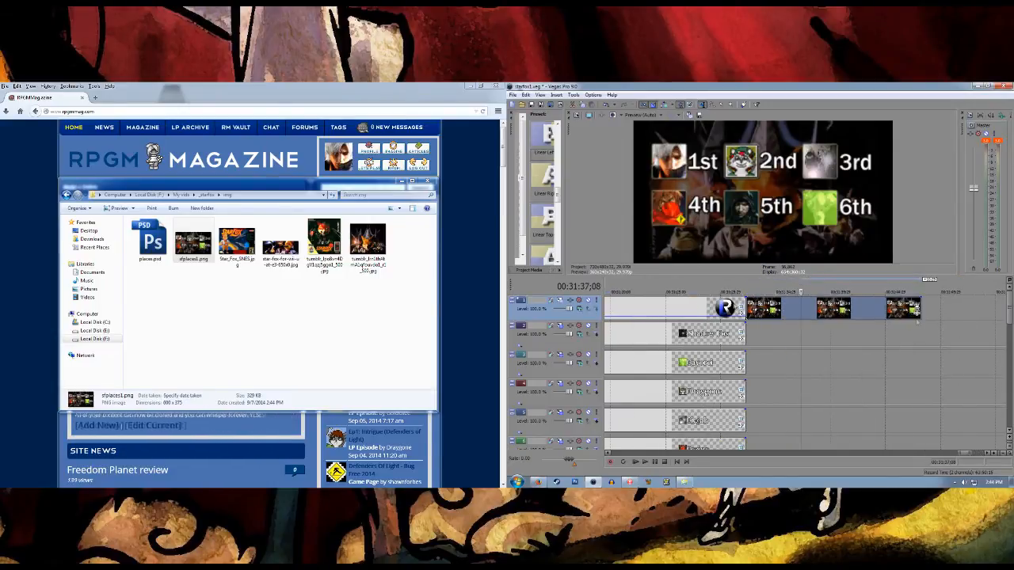
Step: Try setting Maintain aspect ratio to No in the placement image's Event Pan/Crop
{"action": "left_click", "coordinate": [916, 302]}
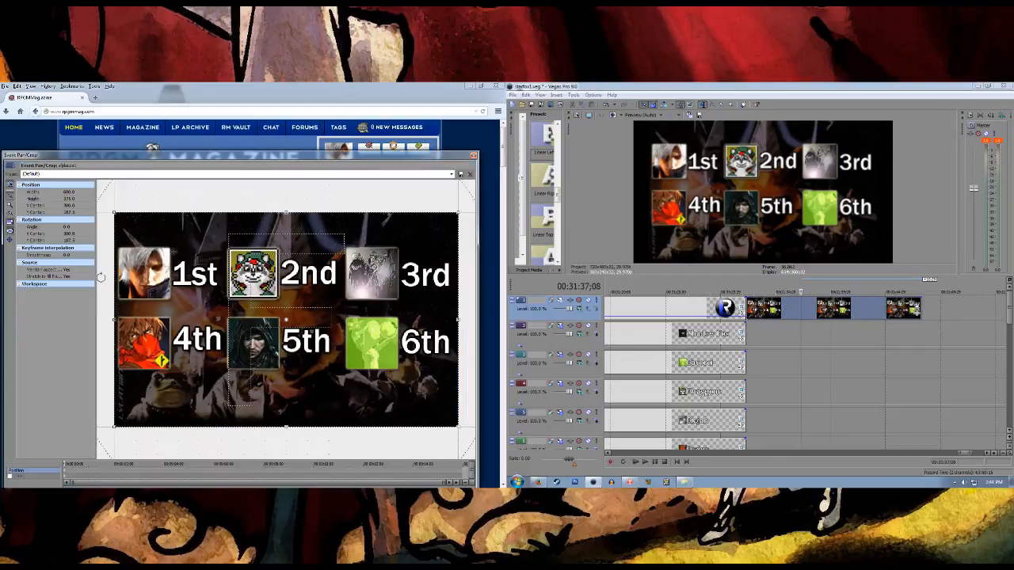
{"action": "left_click", "coordinate": [75, 270]}
{"action": "left_click", "coordinate": [80, 283]}
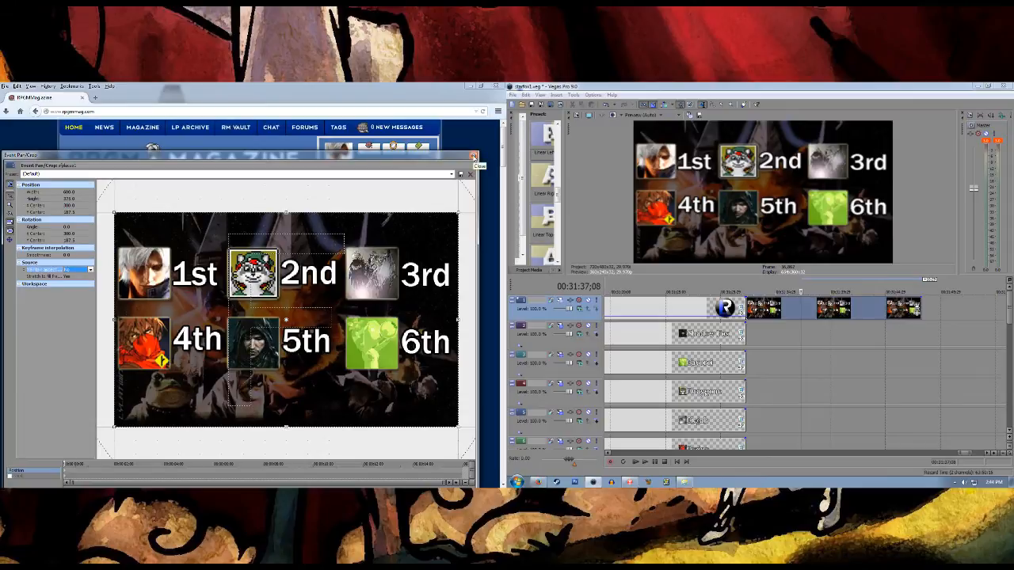
{"action": "left_click", "coordinate": [70, 271]}
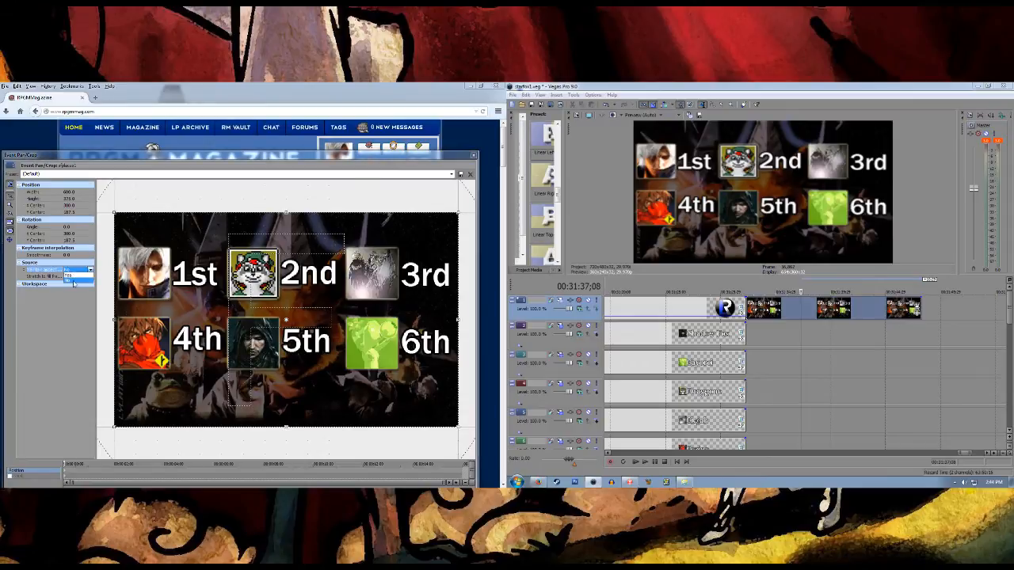
{"action": "left_click", "coordinate": [74, 275]}
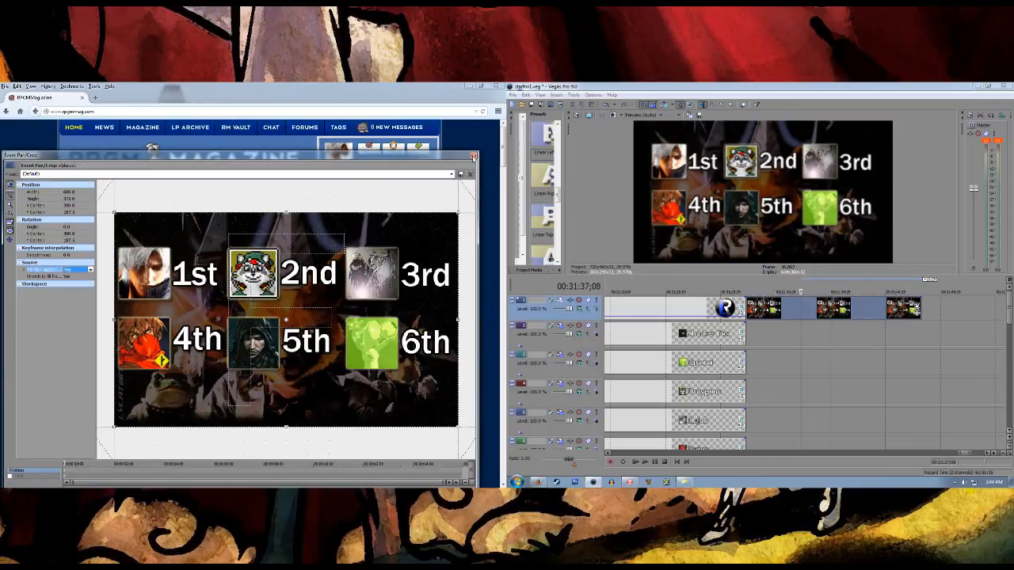
{"action": "left_click", "coordinate": [473, 156]}
Step: Match the placement image's crop to the output aspect and turn off Maintain aspect ratio in Event Pan/Crop
{"action": "left_click", "coordinate": [916, 312]}
{"action": "right_click", "coordinate": [316, 295]}
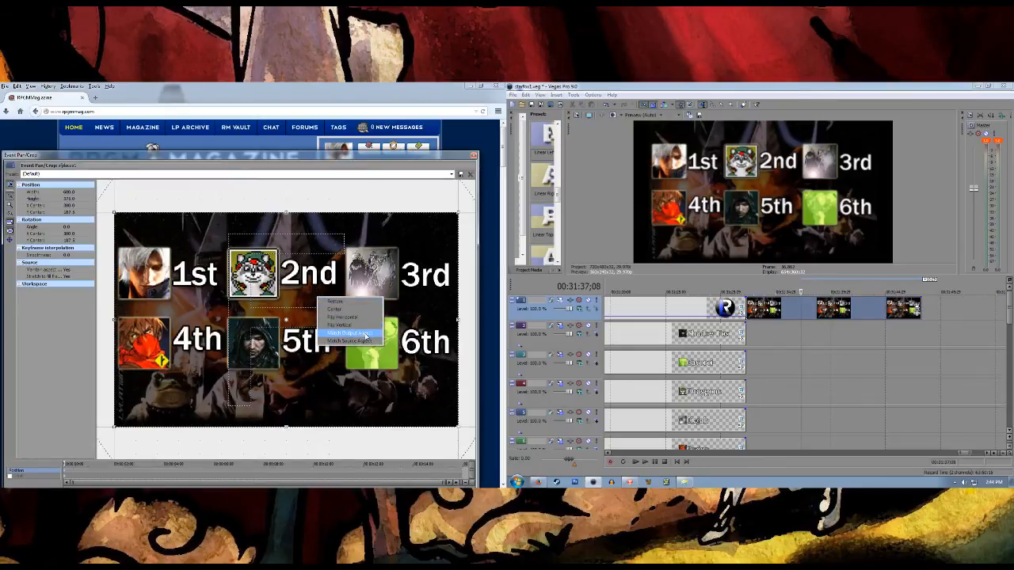
{"action": "left_click", "coordinate": [365, 336]}
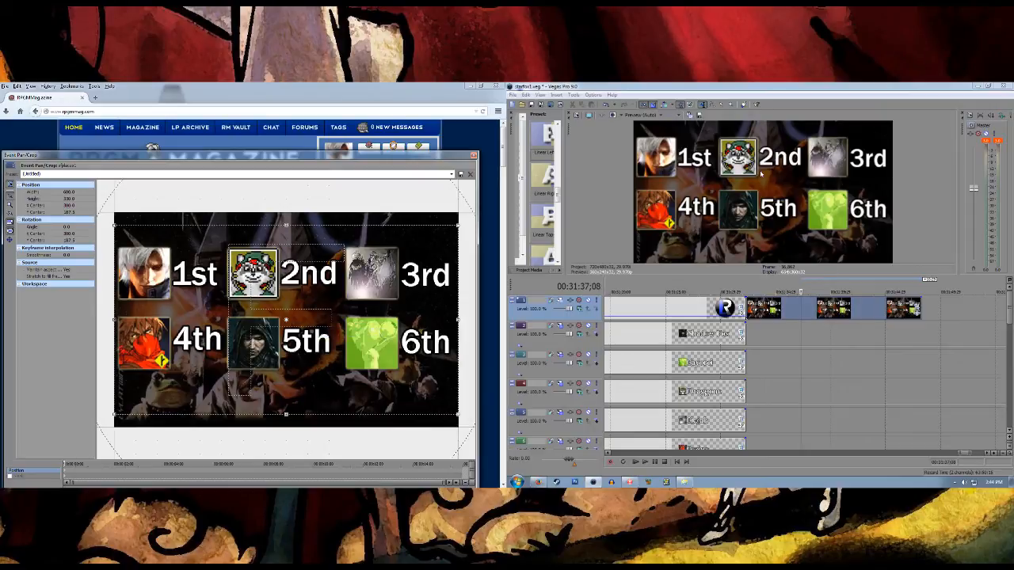
{"action": "left_click", "coordinate": [76, 270]}
{"action": "left_click", "coordinate": [79, 280]}
{"action": "left_click", "coordinate": [474, 155]}
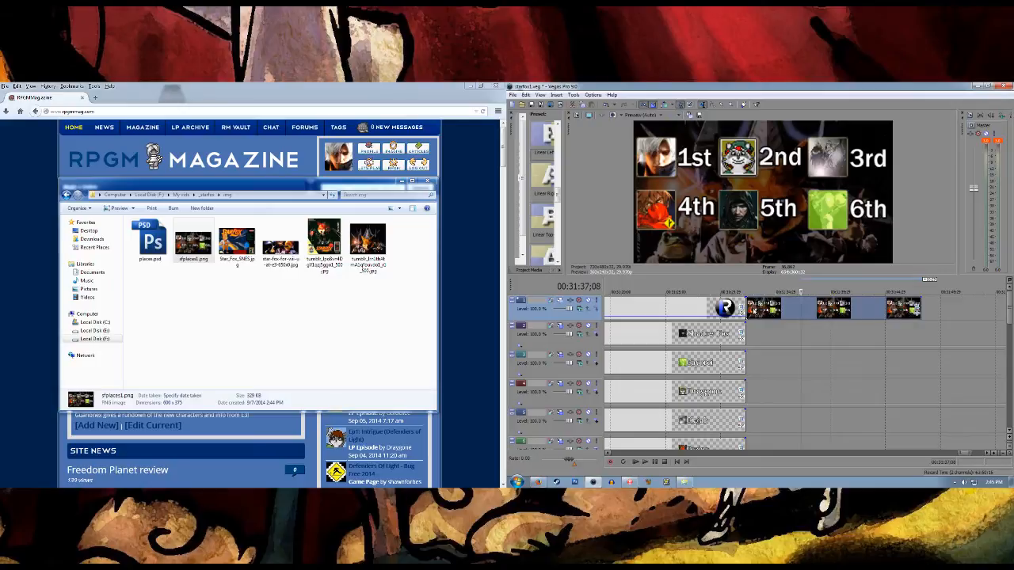
Step: Overlap the placement image with the end of the logo clip to crossfade them, and save the project
{"action": "left_click", "coordinate": [747, 312]}
{"action": "scroll", "coordinate": [788, 334], "scroll_direction": "up", "scroll_amount": 3}
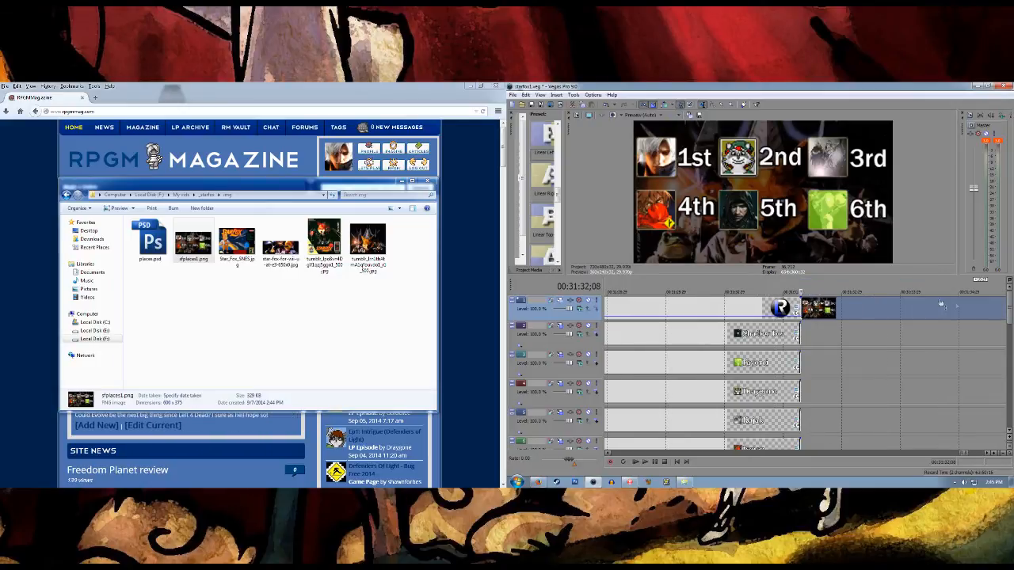
{"action": "left_click_drag", "start_coordinate": [941, 304], "coordinate": [840, 321]}
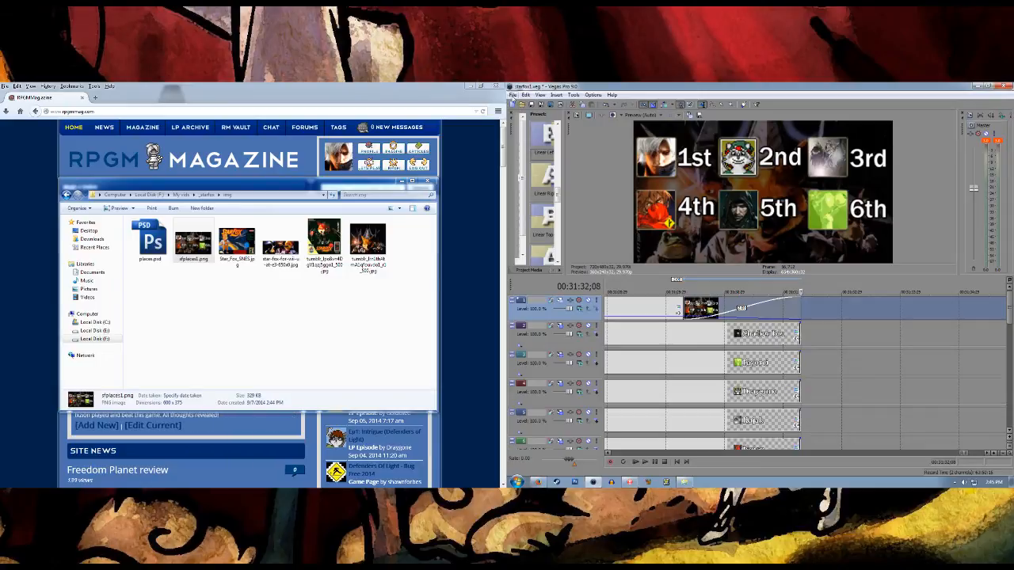
{"action": "left_click", "coordinate": [513, 95]}
{"action": "left_click", "coordinate": [529, 131]}
Step: In the browser, skip the Let's Race: Kirby's Dream Course - Part 3 video to its Last Four Races end screen
{"action": "mouse_move", "coordinate": [1010, 303]}
{"action": "left_mouse_down"}
{"action": "mouse_move", "coordinate": [1011, 373]}
{"action": "mouse_move", "coordinate": [1011, 306]}
{"action": "left_mouse_up"}
{"action": "scroll", "coordinate": [948, 381], "scroll_direction": "down", "scroll_amount": 5}
{"action": "scroll", "coordinate": [948, 381], "scroll_direction": "down", "scroll_amount": 3}
{"action": "left_click_drag", "start_coordinate": [876, 453], "coordinate": [893, 453]}
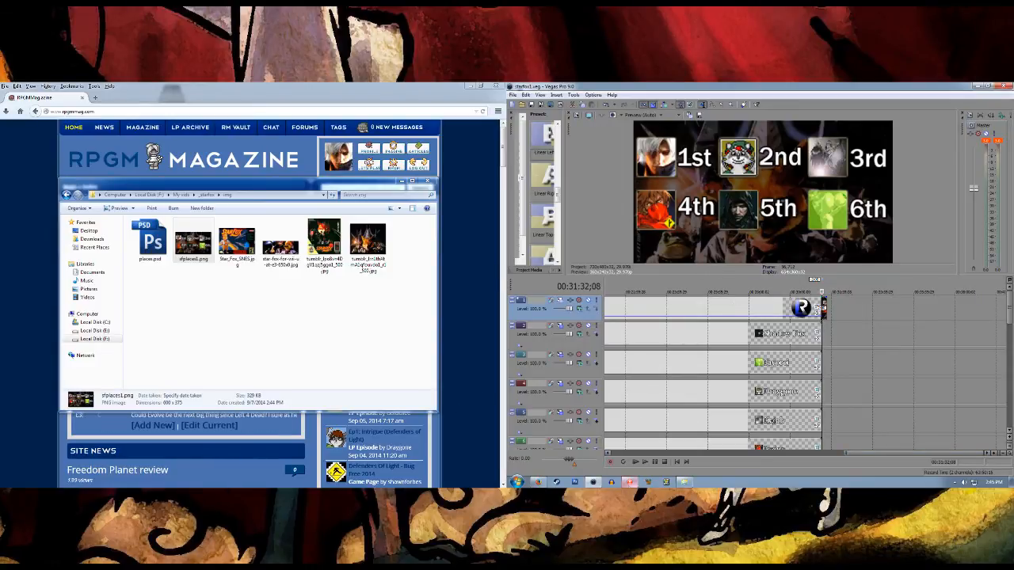
{"action": "left_click", "coordinate": [630, 482]}
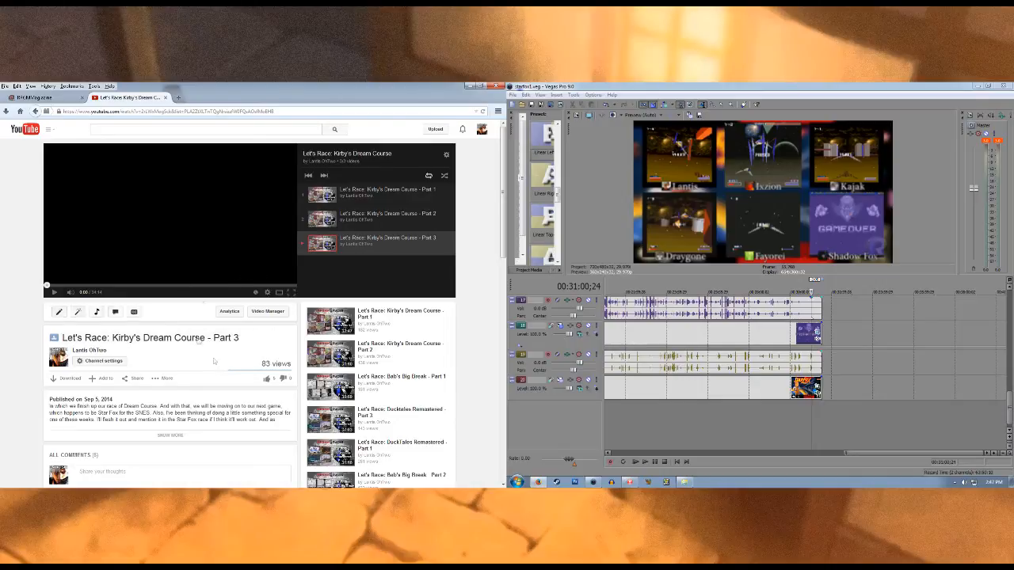
{"action": "left_click", "coordinate": [291, 287]}
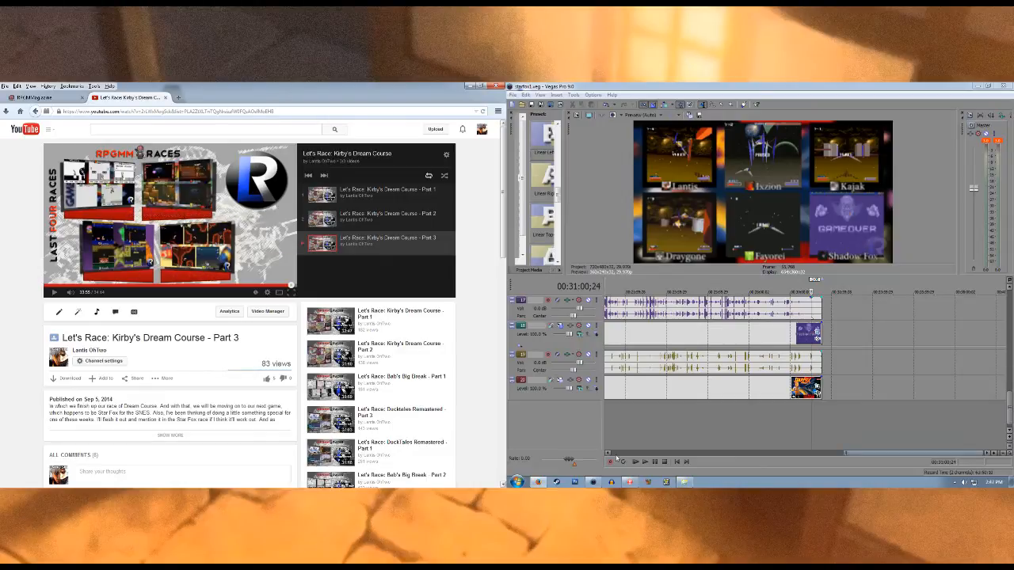
Step: Bring up the race videos folder beside the browser and rename the first video in Babs LR to lrbabs1used.wmv
{"action": "left_click", "coordinate": [686, 483]}
{"action": "left_click_drag", "start_coordinate": [233, 184], "coordinate": [735, 182]}
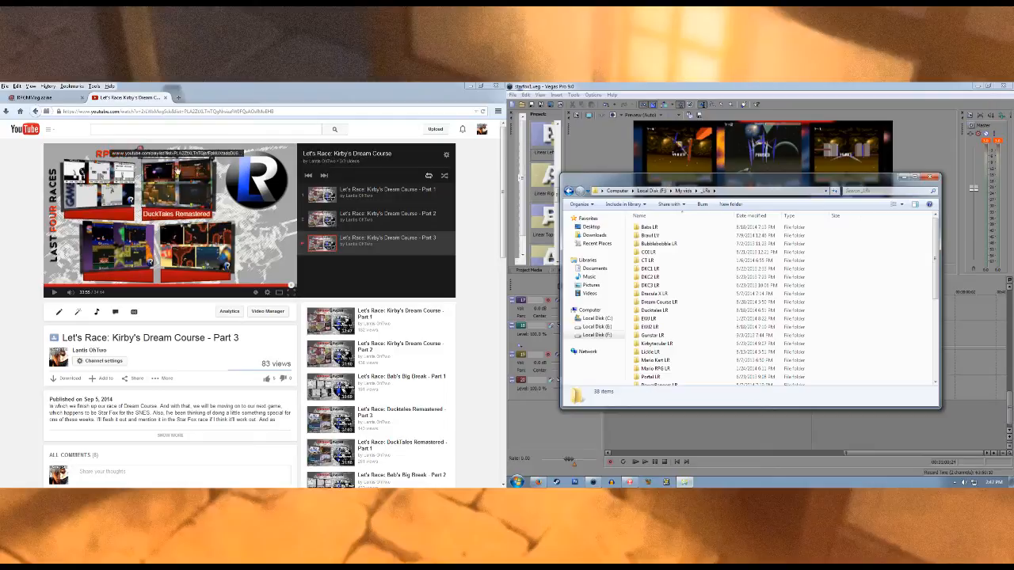
{"action": "double_click", "coordinate": [656, 227]}
{"action": "left_click", "coordinate": [657, 229]}
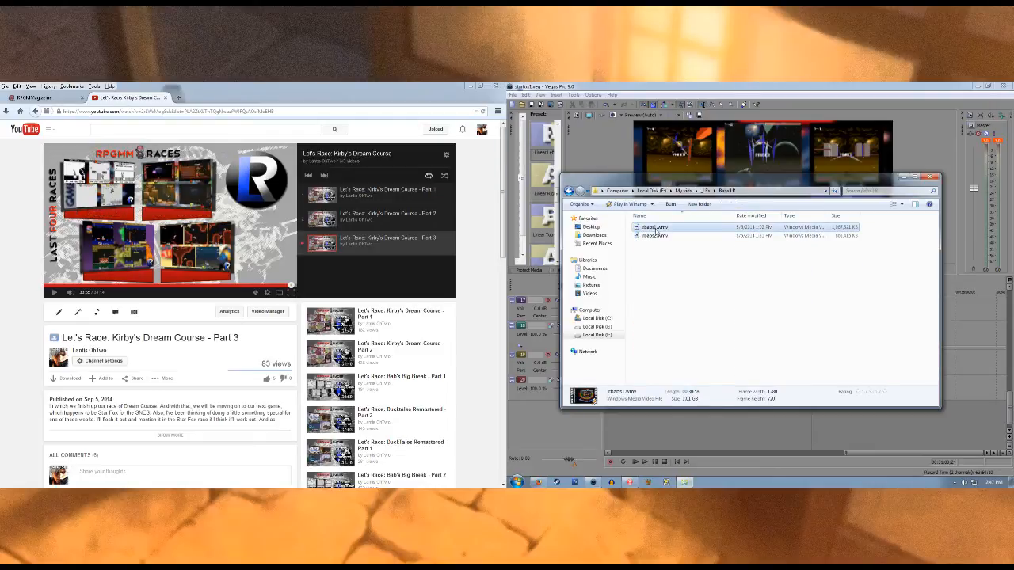
{"action": "left_click", "coordinate": [655, 228]}
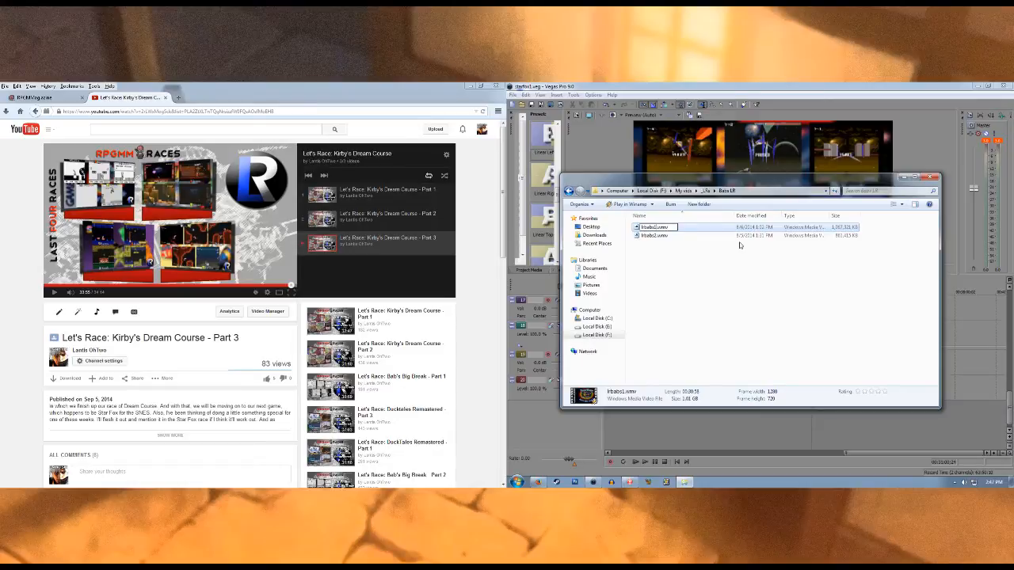
{"action": "key", "text": "Return"}
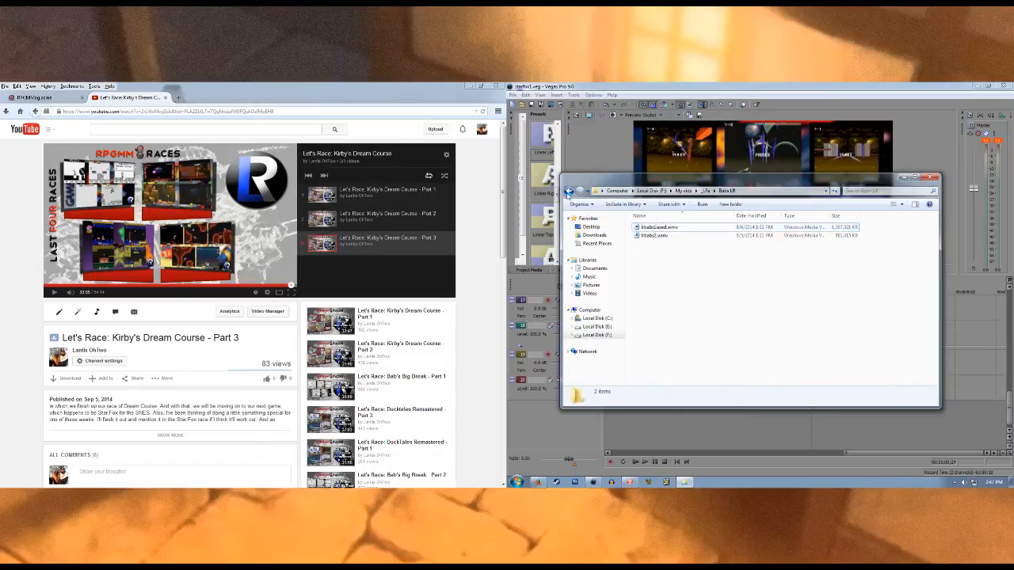
Step: Rename the first video in the Ducktales LR folder to lrdt1.wmv
{"action": "left_click", "coordinate": [569, 192]}
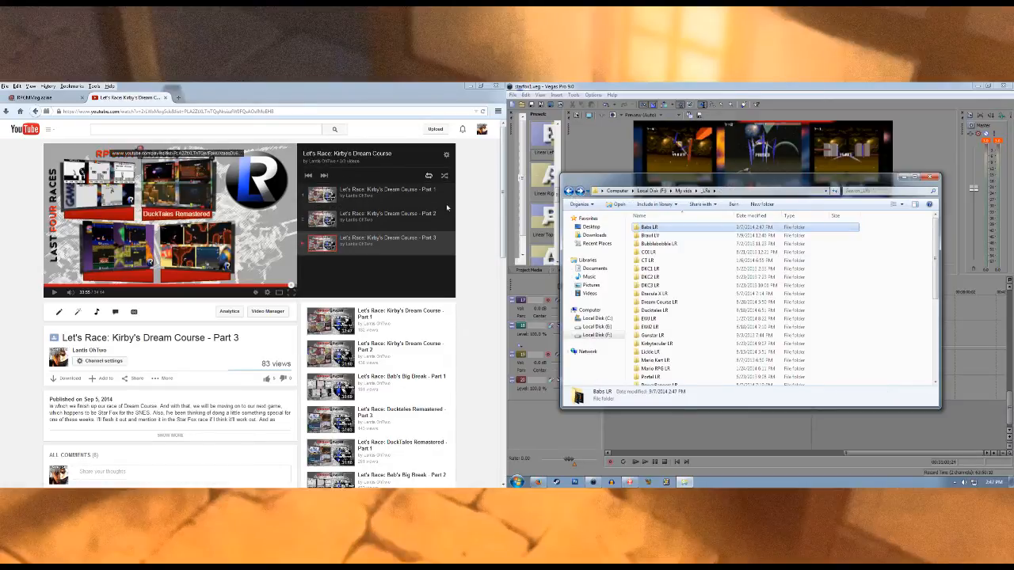
{"action": "double_click", "coordinate": [652, 310]}
{"action": "left_click", "coordinate": [657, 228]}
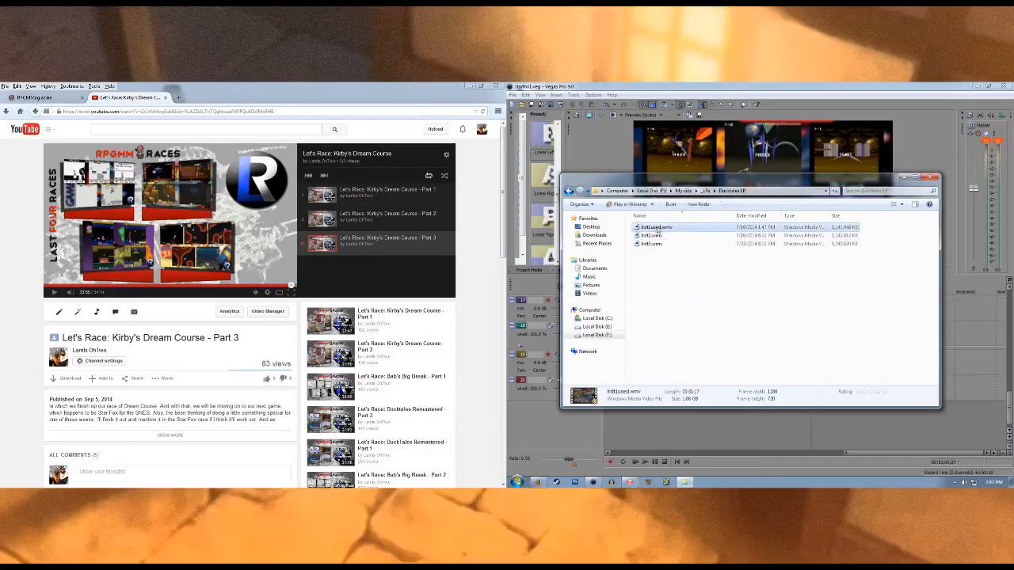
{"action": "left_click", "coordinate": [662, 228]}
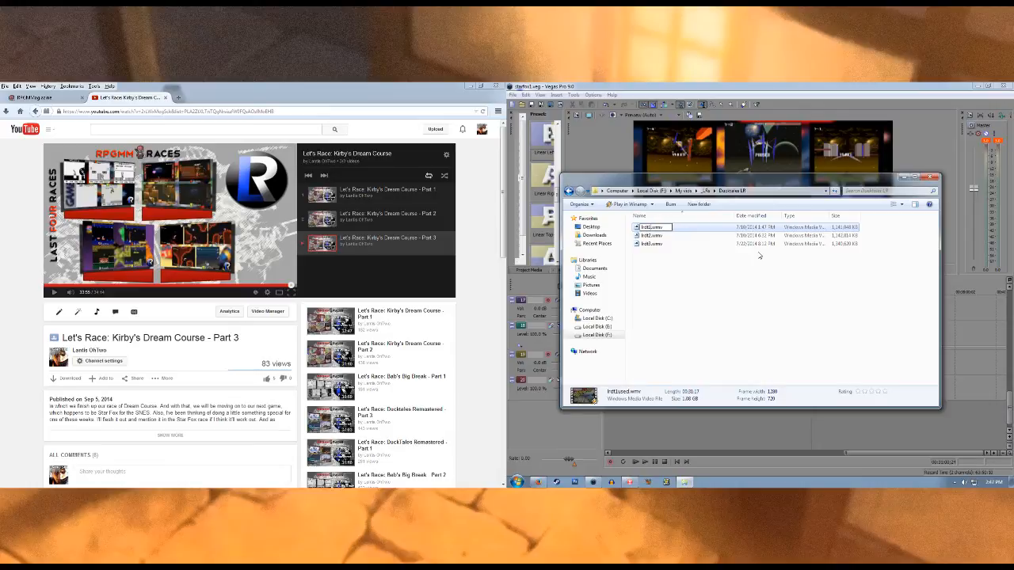
{"action": "left_click", "coordinate": [724, 275]}
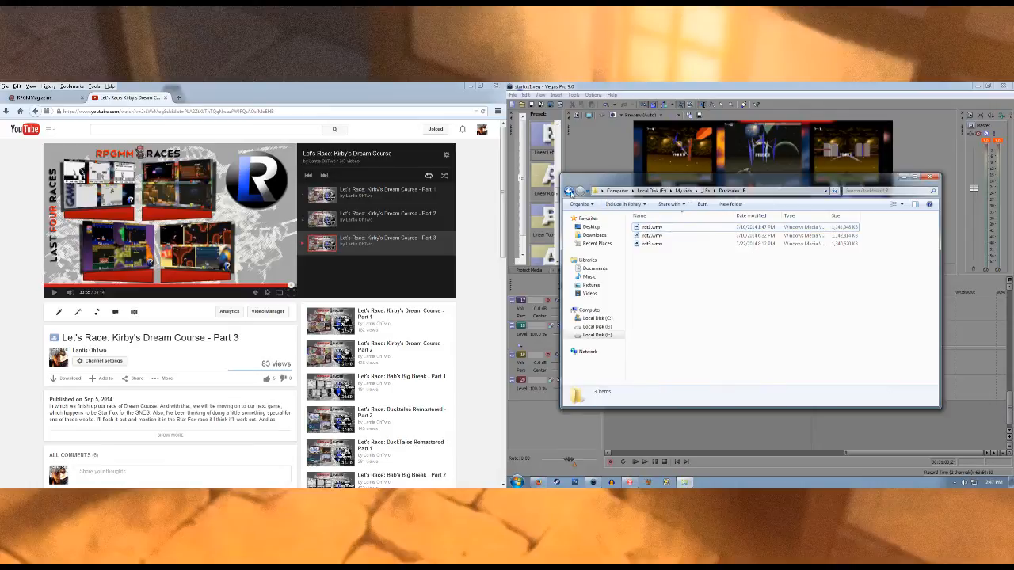
Step: Rename the first video in the Lickle LR folder to lickle1used.wmv
{"action": "left_click", "coordinate": [570, 193]}
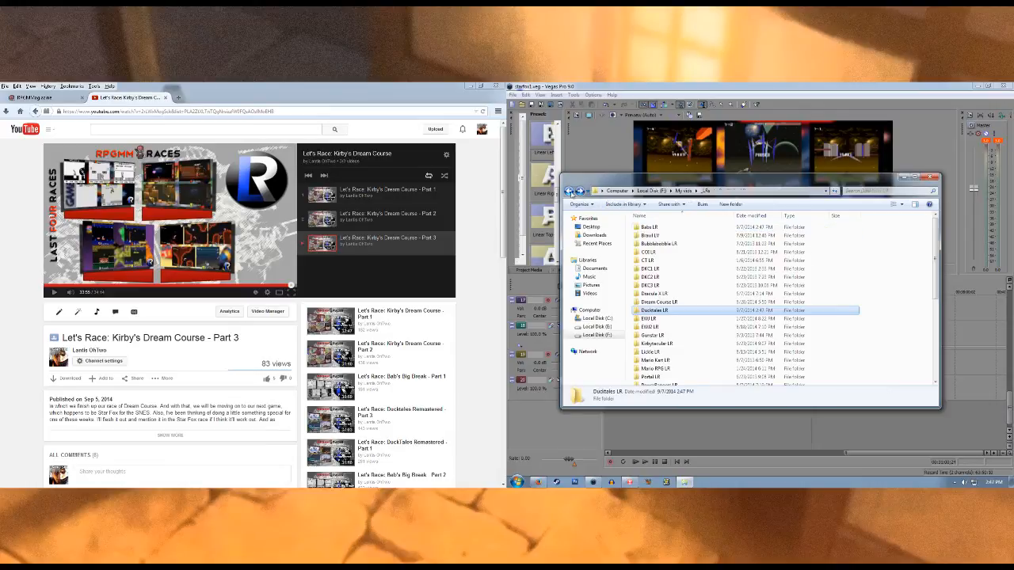
{"action": "double_click", "coordinate": [679, 352]}
{"action": "left_click", "coordinate": [654, 228]}
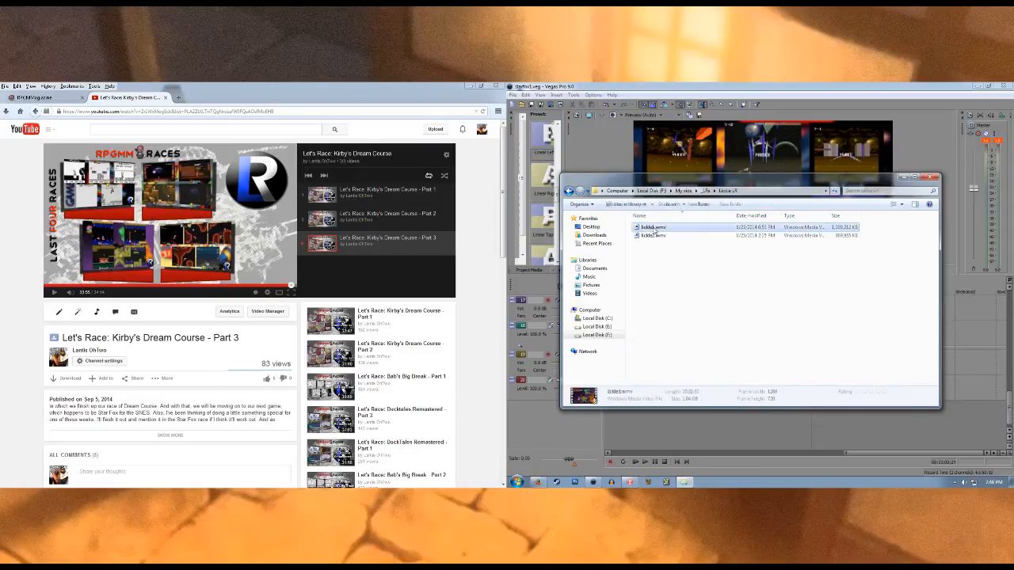
{"action": "left_click", "coordinate": [654, 228]}
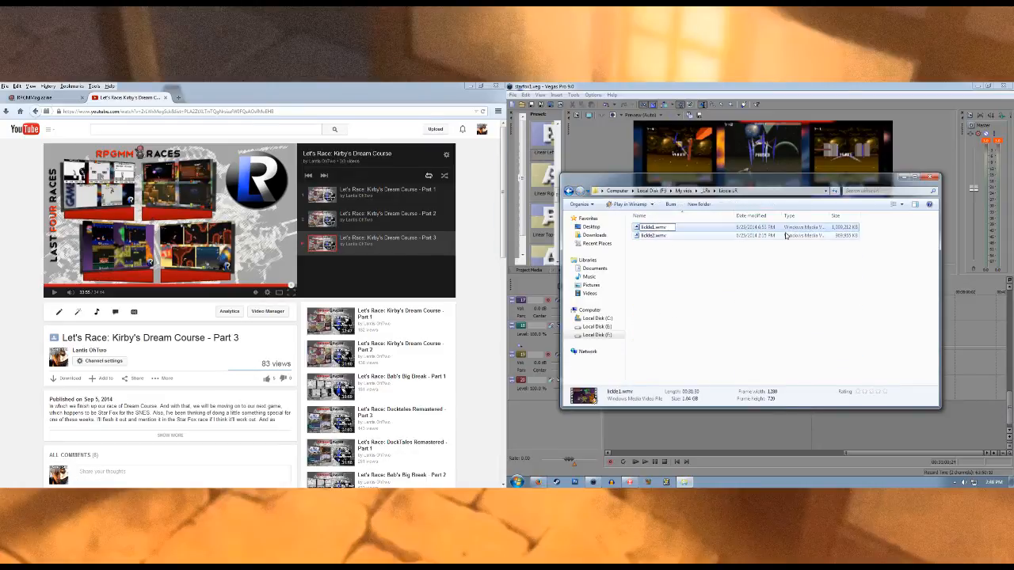
{"action": "left_click", "coordinate": [662, 240]}
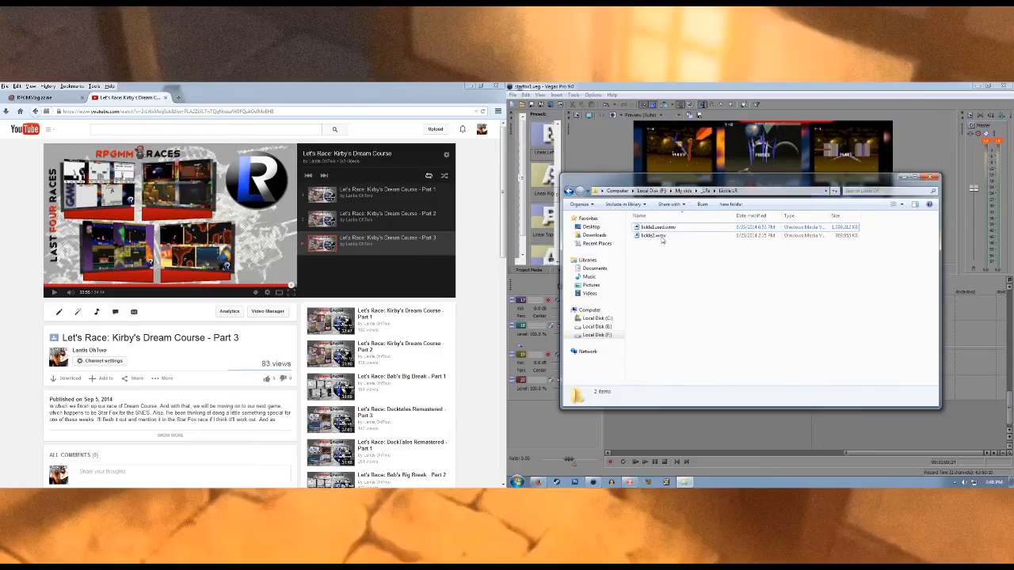
Step: Play the first video in the EWJ2 LR folder briefly, close the player, and rename the file to ewj21.wmv
{"action": "left_click", "coordinate": [569, 193]}
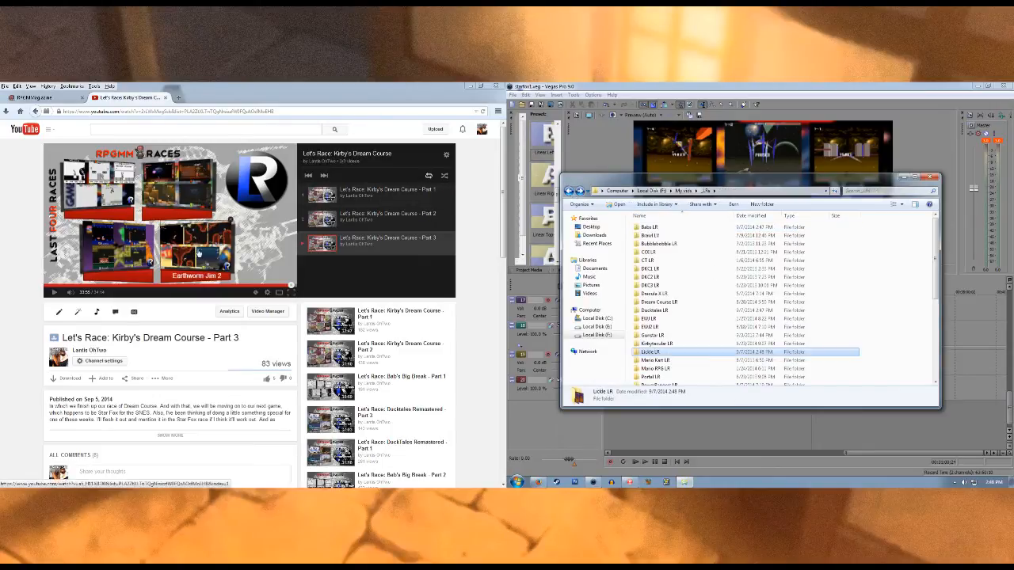
{"action": "double_click", "coordinate": [651, 327]}
{"action": "left_click", "coordinate": [664, 229]}
{"action": "double_click", "coordinate": [664, 229]}
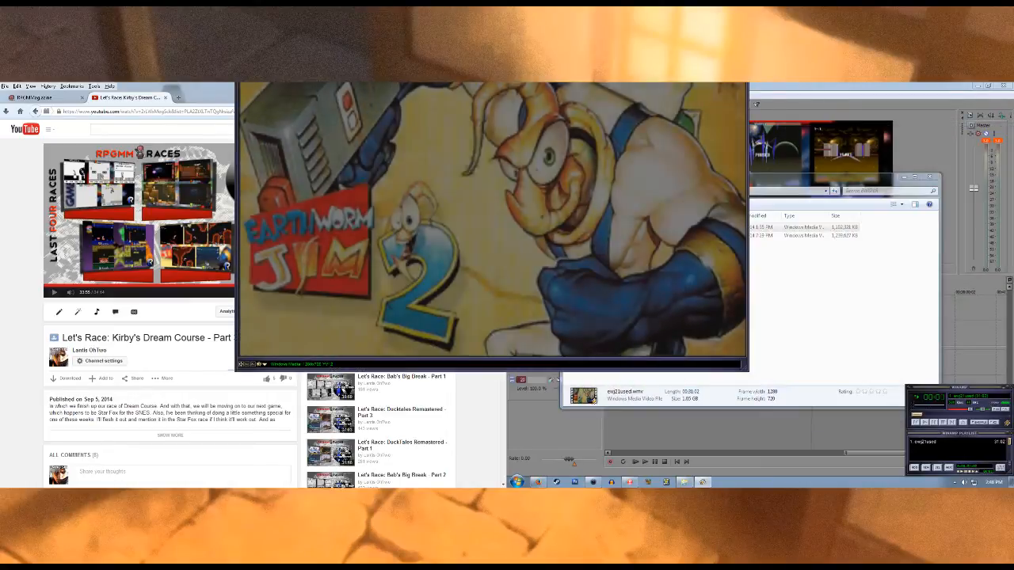
{"action": "key", "text": "alt+F4"}
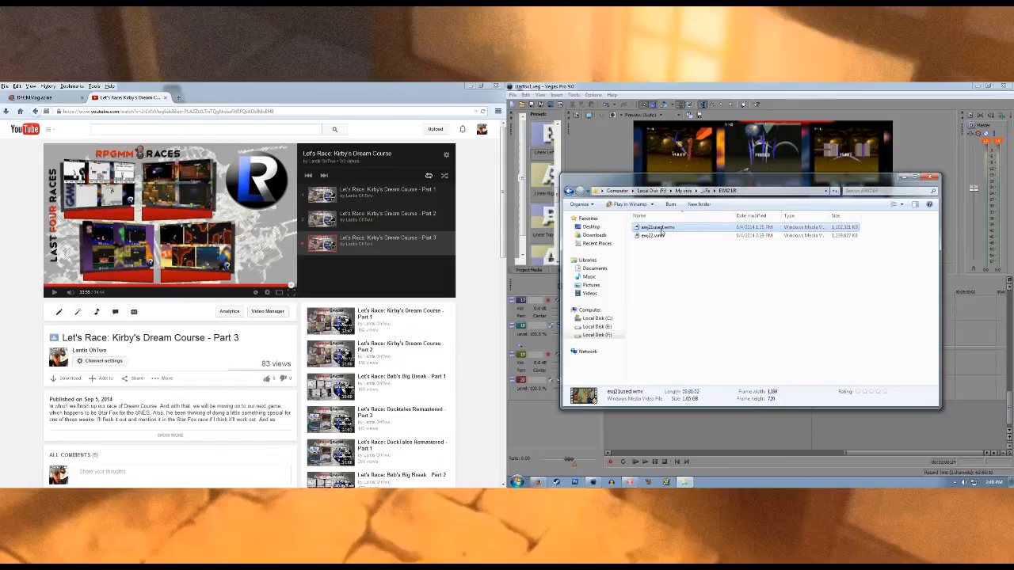
{"action": "left_click", "coordinate": [662, 228]}
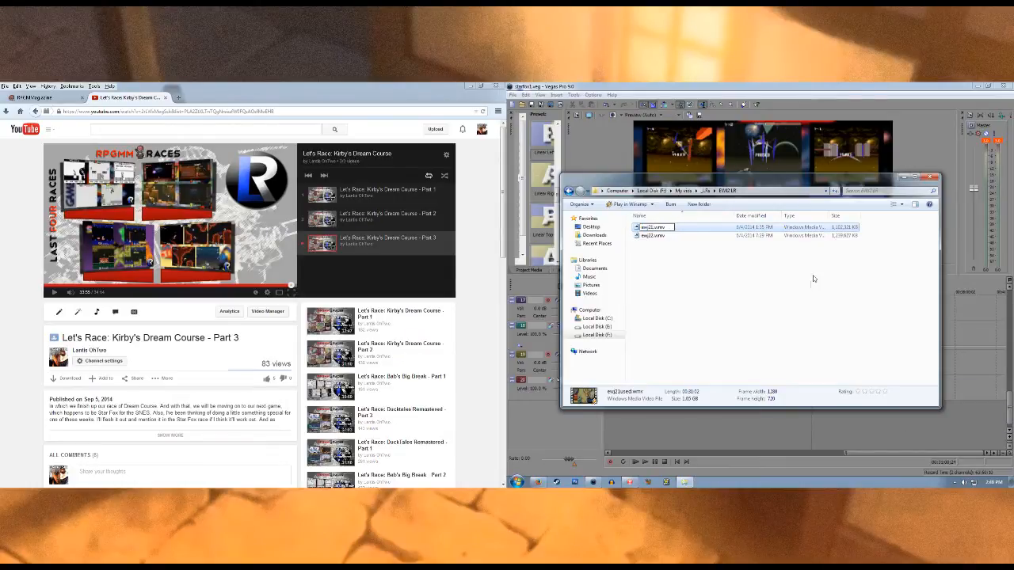
{"action": "left_click", "coordinate": [842, 269]}
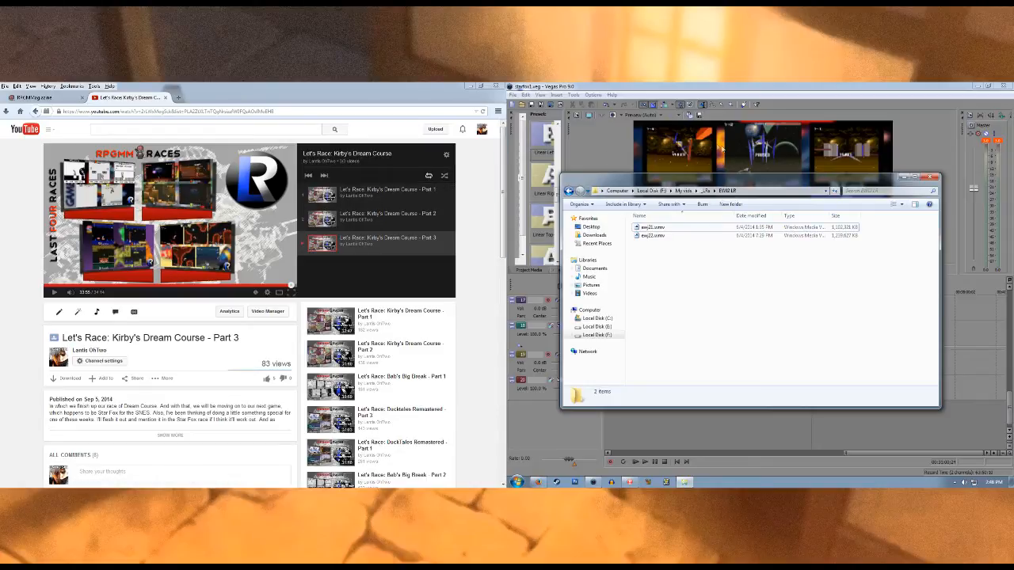
Step: Close the race videos folder window and open the endtempnew.veg project from the LRtemps folder
{"action": "left_click_drag", "start_coordinate": [758, 184], "coordinate": [754, 248]}
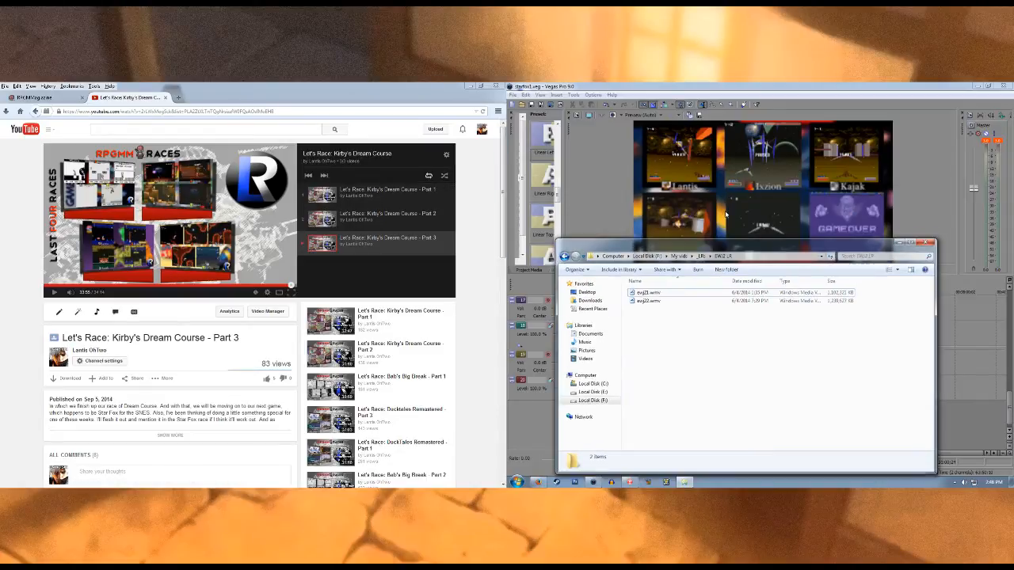
{"action": "left_click_drag", "start_coordinate": [697, 250], "coordinate": [705, 216]}
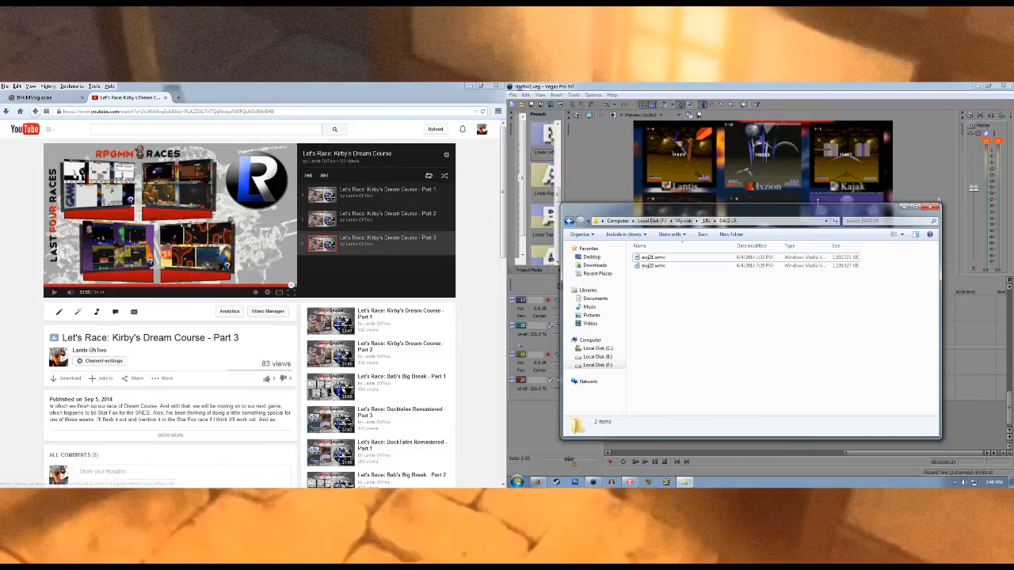
{"action": "left_click", "coordinate": [570, 221]}
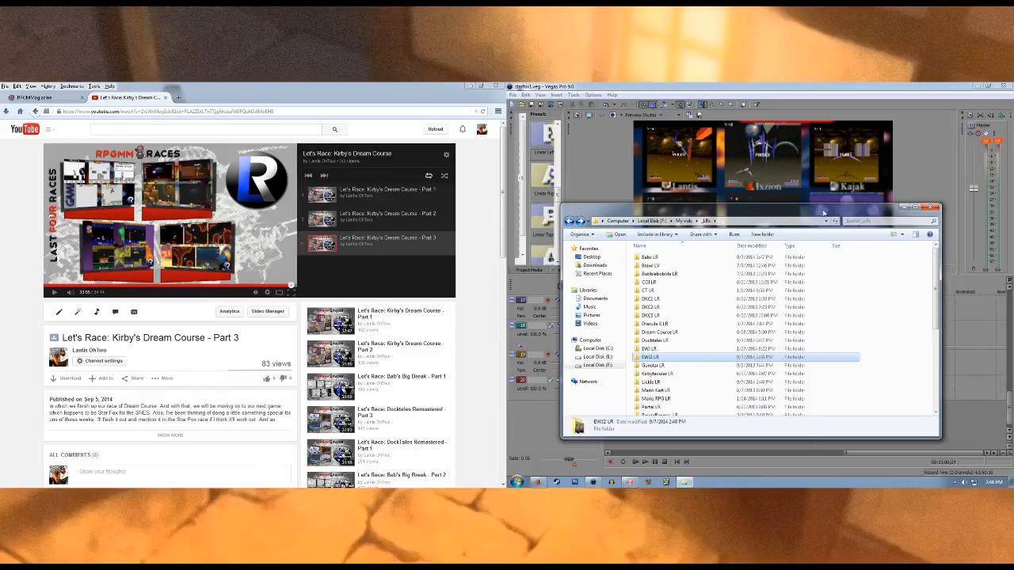
{"action": "left_click", "coordinate": [933, 207]}
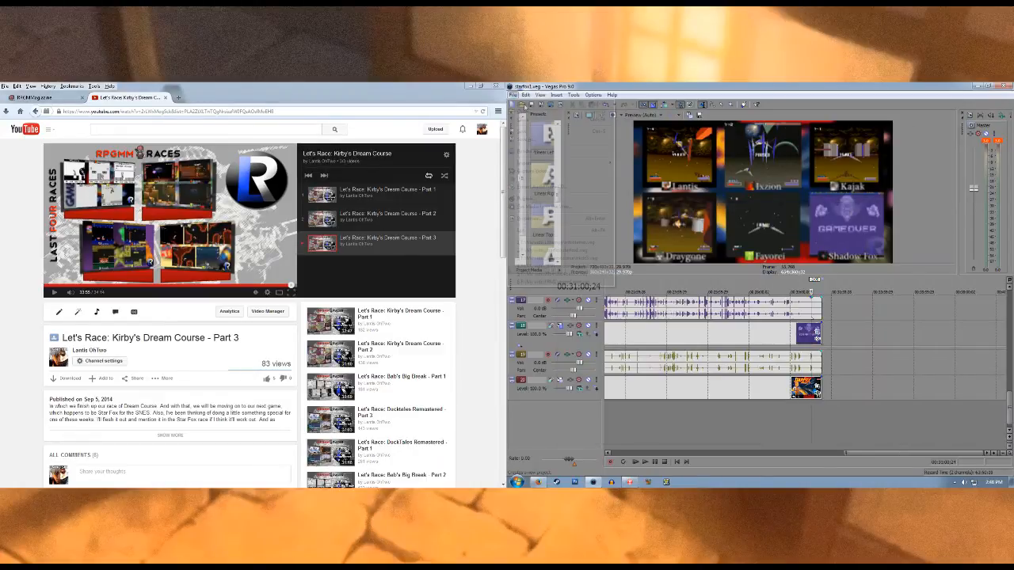
{"action": "left_click", "coordinate": [523, 104]}
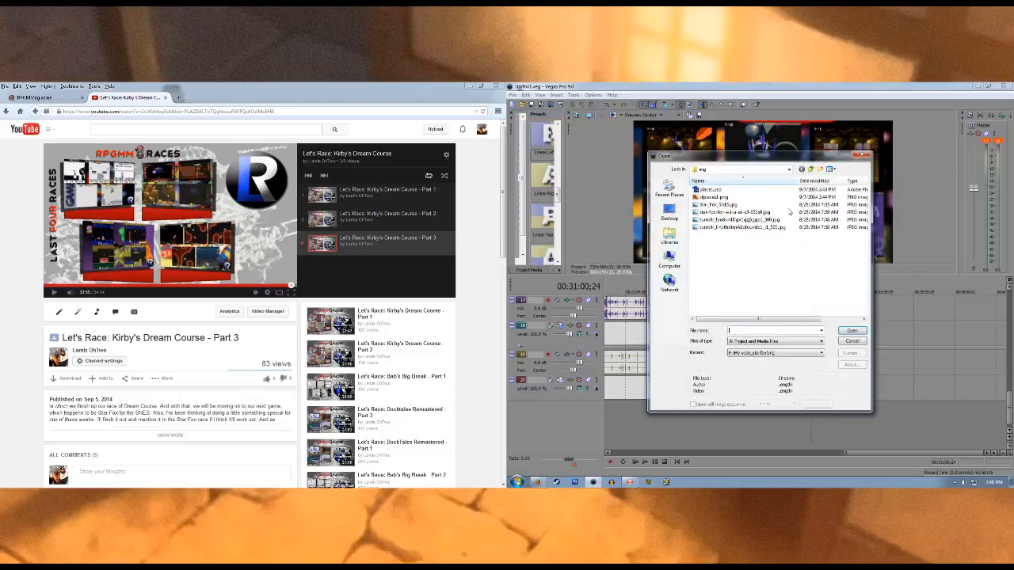
{"action": "left_click", "coordinate": [811, 171]}
{"action": "left_click", "coordinate": [810, 170]}
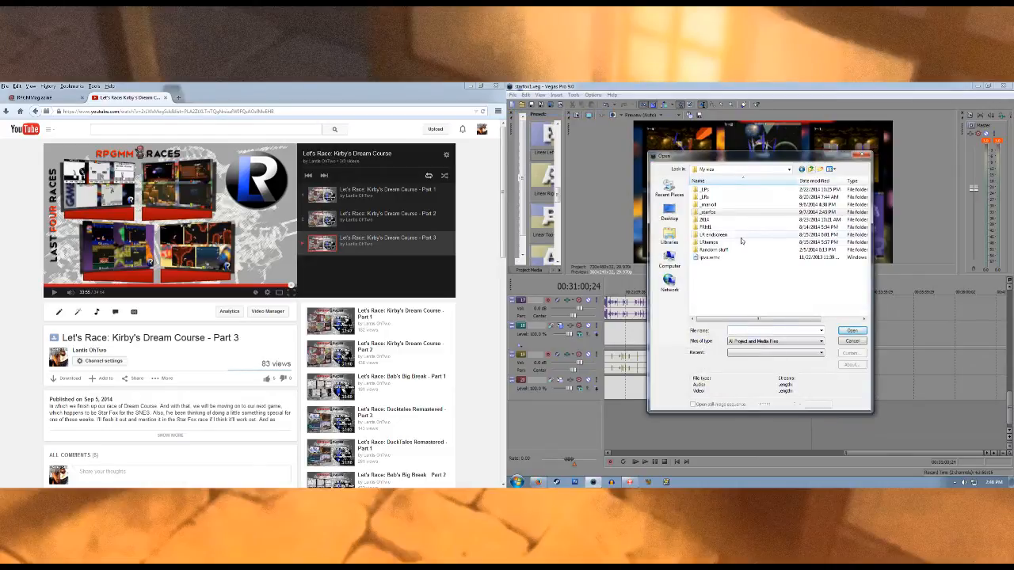
{"action": "scroll", "coordinate": [712, 267], "scroll_direction": "up", "scroll_amount": 1}
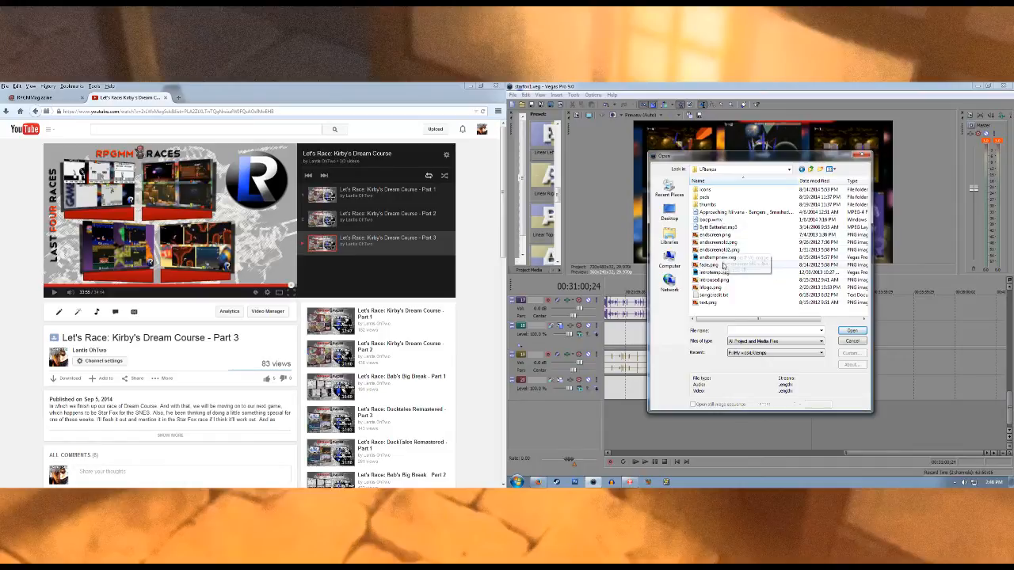
{"action": "double_click", "coordinate": [717, 258]}
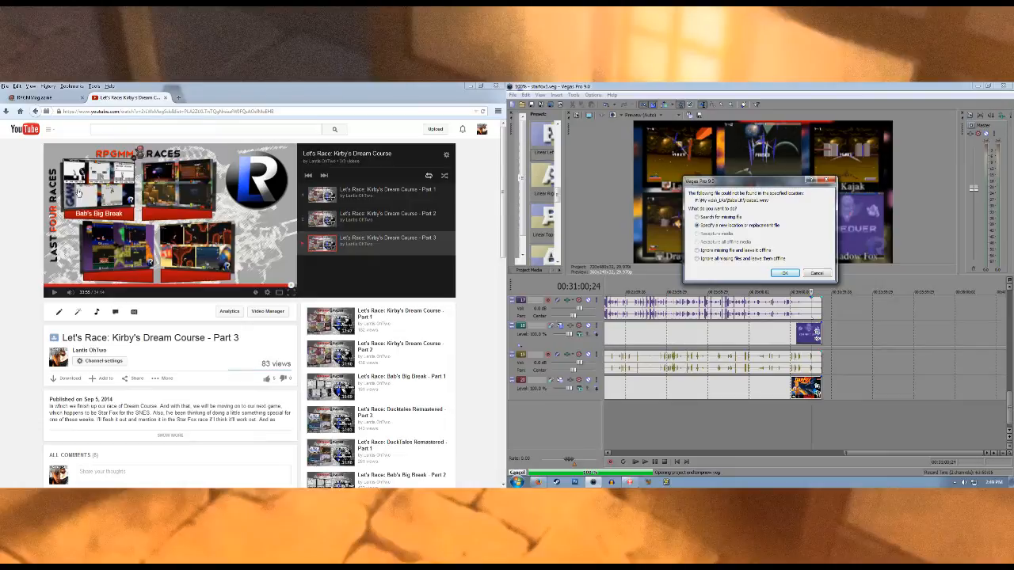
Step: Replace the missing Babs LR clip with a race video from the Dream Course LR folder
{"action": "left_click", "coordinate": [787, 274]}
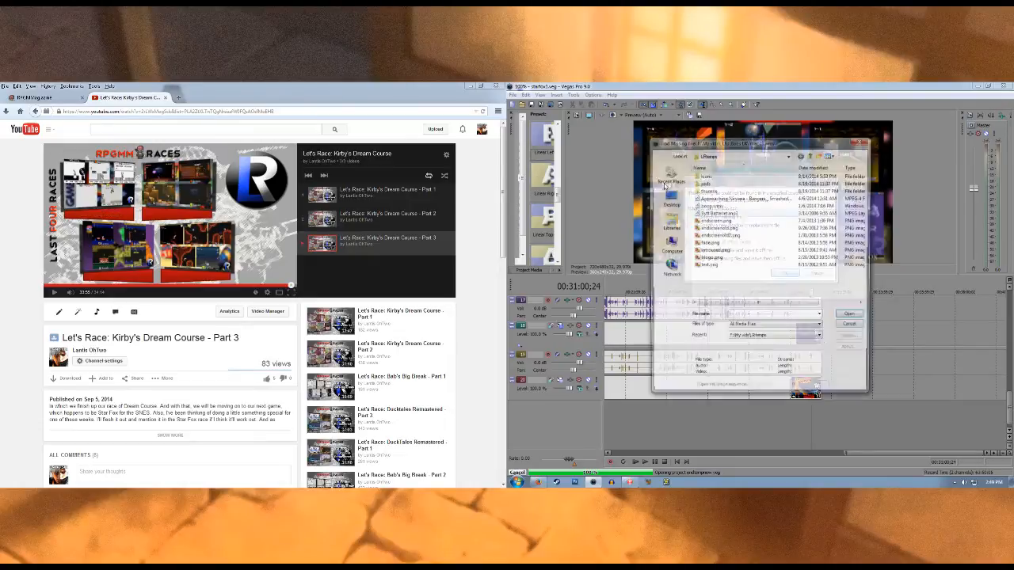
{"action": "left_click", "coordinate": [812, 156]}
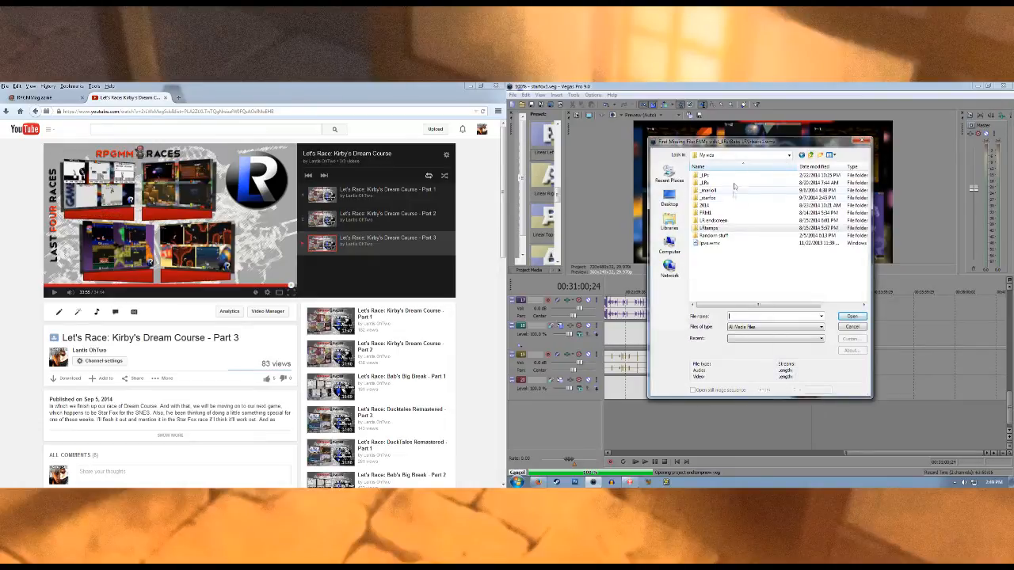
{"action": "double_click", "coordinate": [704, 175]}
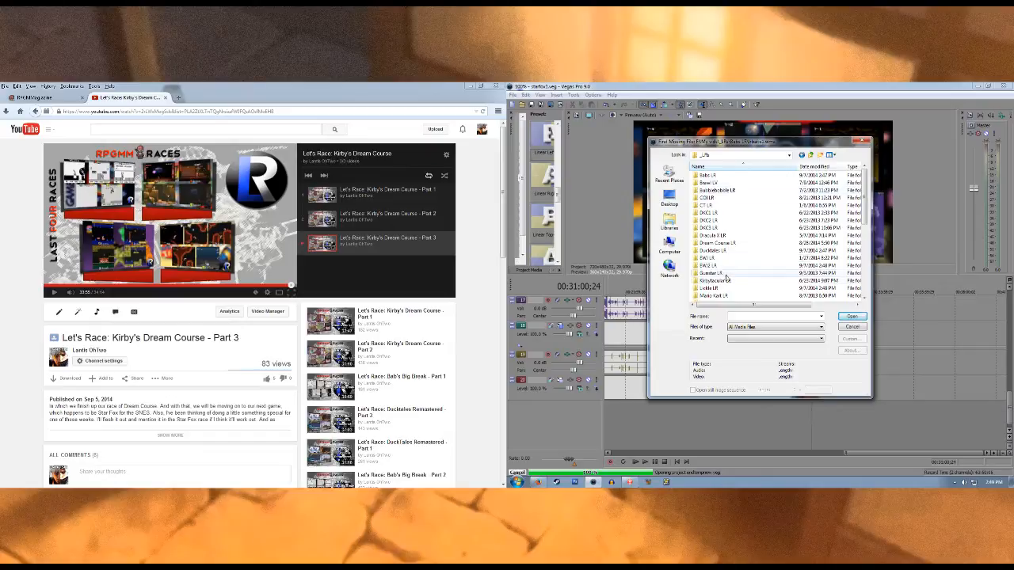
{"action": "scroll", "coordinate": [725, 227], "scroll_direction": "down", "scroll_amount": 1}
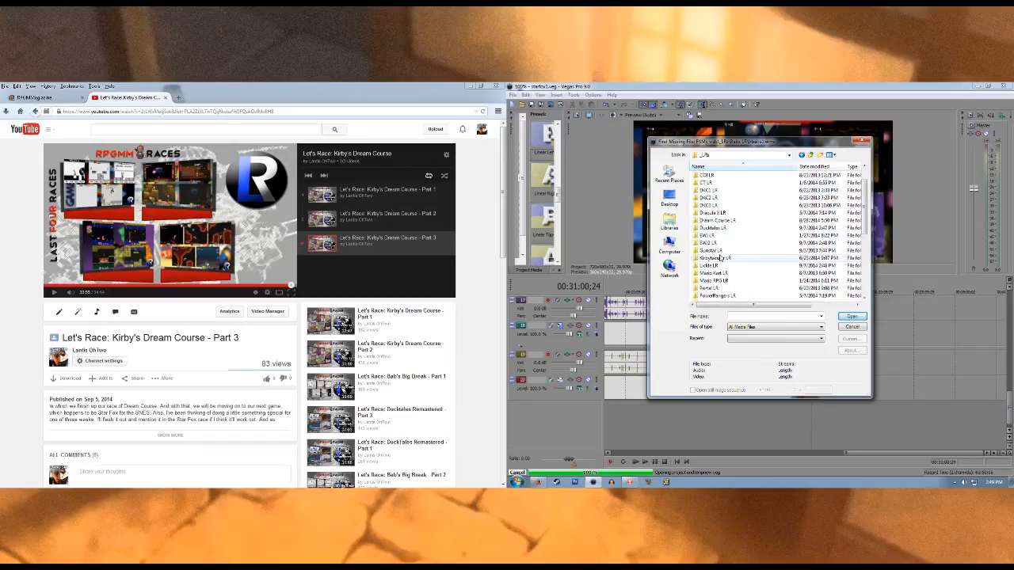
{"action": "left_click", "coordinate": [717, 258]}
{"action": "double_click", "coordinate": [718, 221]}
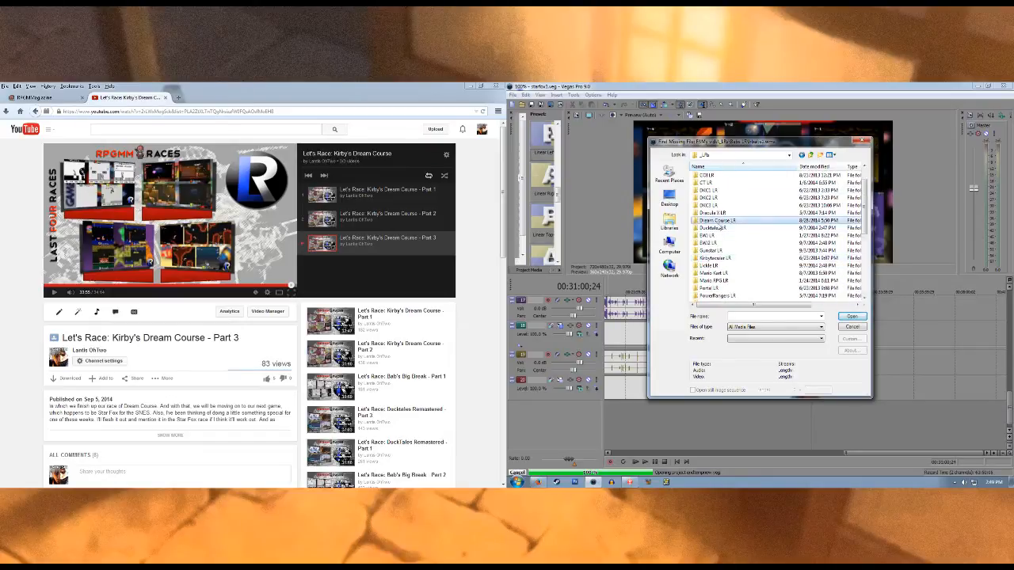
{"action": "double_click", "coordinate": [711, 182]}
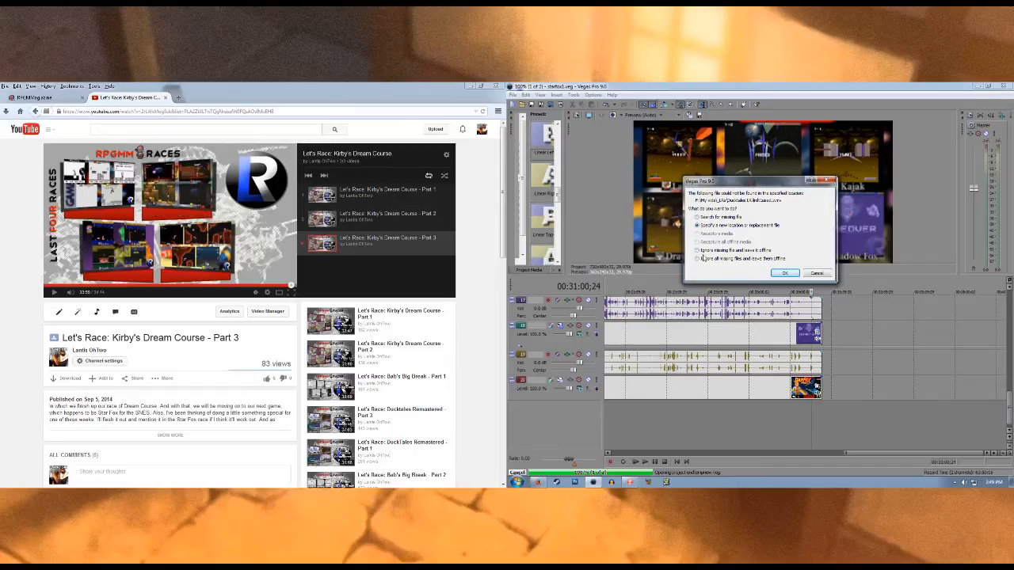
Step: Replace the missing Ducktales LR clip with the first race video in the Babs LR folder
{"action": "left_click", "coordinate": [784, 273]}
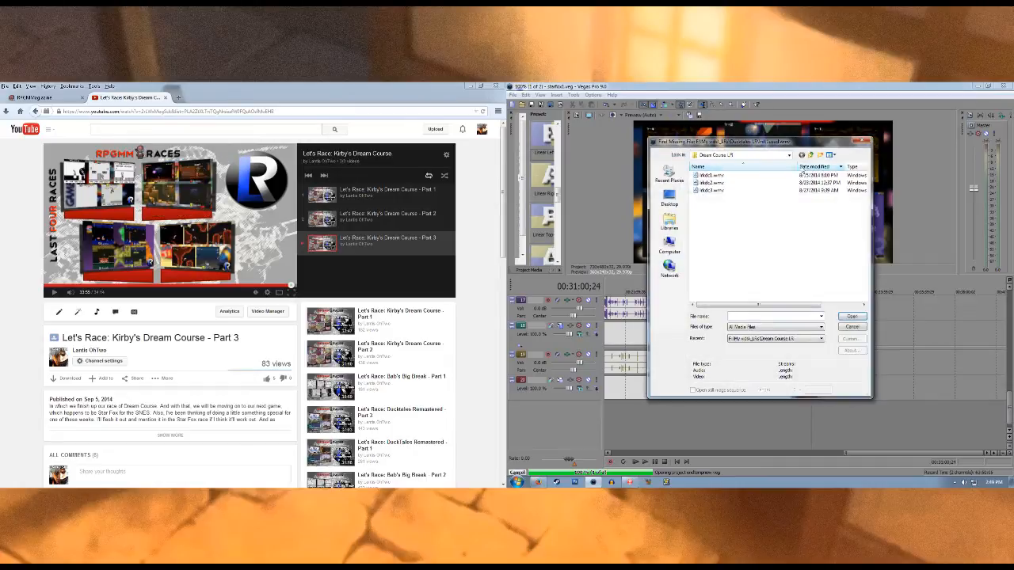
{"action": "double_click", "coordinate": [717, 179]}
{"action": "left_click", "coordinate": [717, 176]}
{"action": "double_click", "coordinate": [717, 175]}
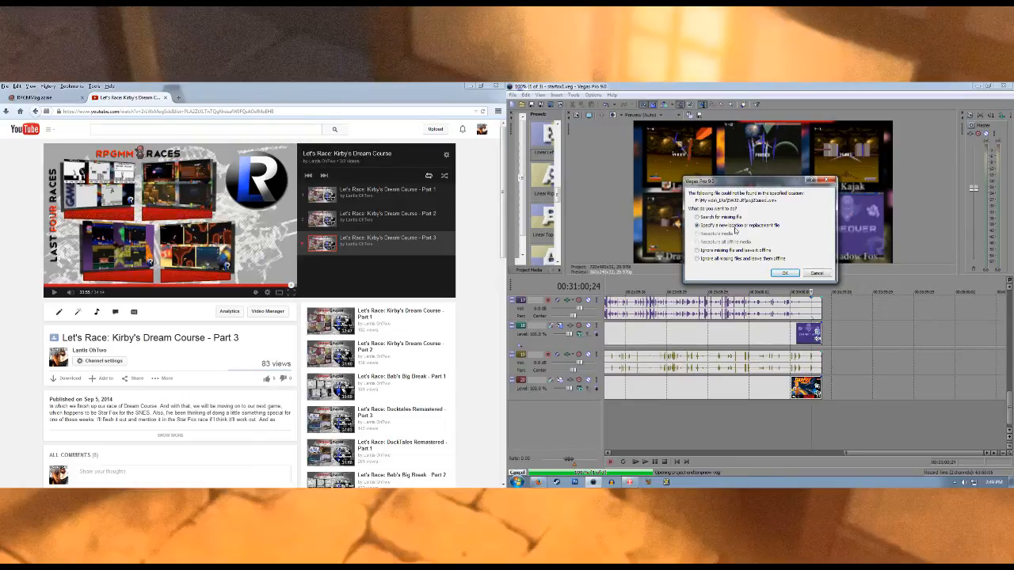
Step: Replace the missing EWJ2 LR clip with the first race video in the Lickle LR folder
{"action": "left_click", "coordinate": [793, 275]}
{"action": "left_click", "coordinate": [810, 156]}
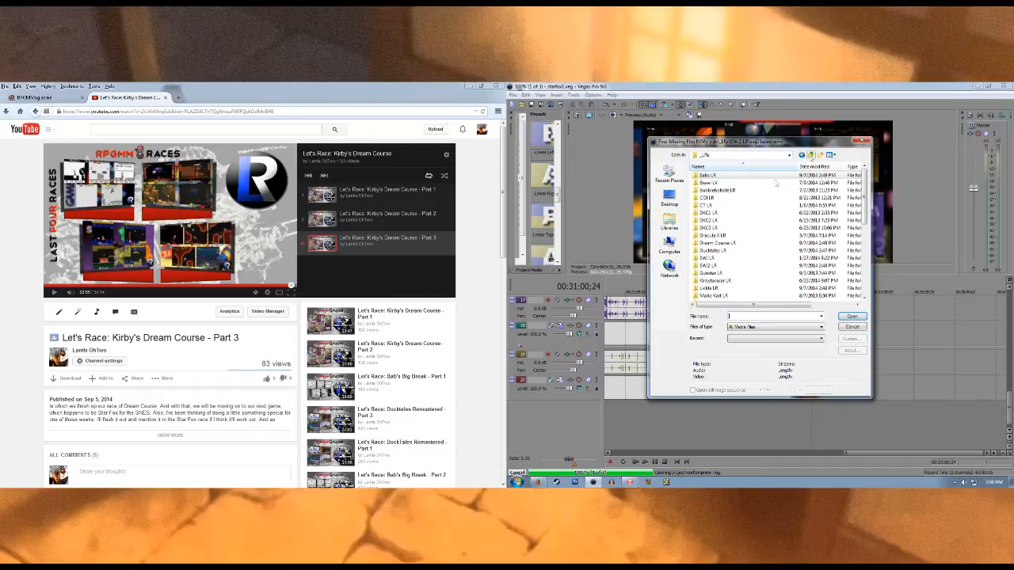
{"action": "double_click", "coordinate": [717, 291]}
{"action": "double_click", "coordinate": [715, 176]}
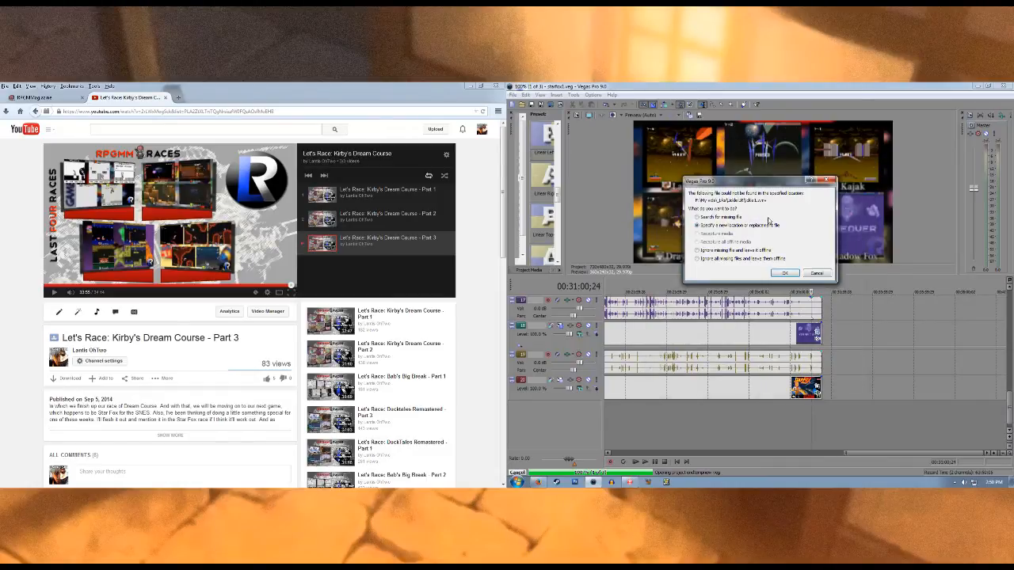
Step: Replace the missing Lickle LR clip with the first race video in the Ducktales LR folder
{"action": "left_click", "coordinate": [782, 271]}
{"action": "left_click", "coordinate": [810, 155]}
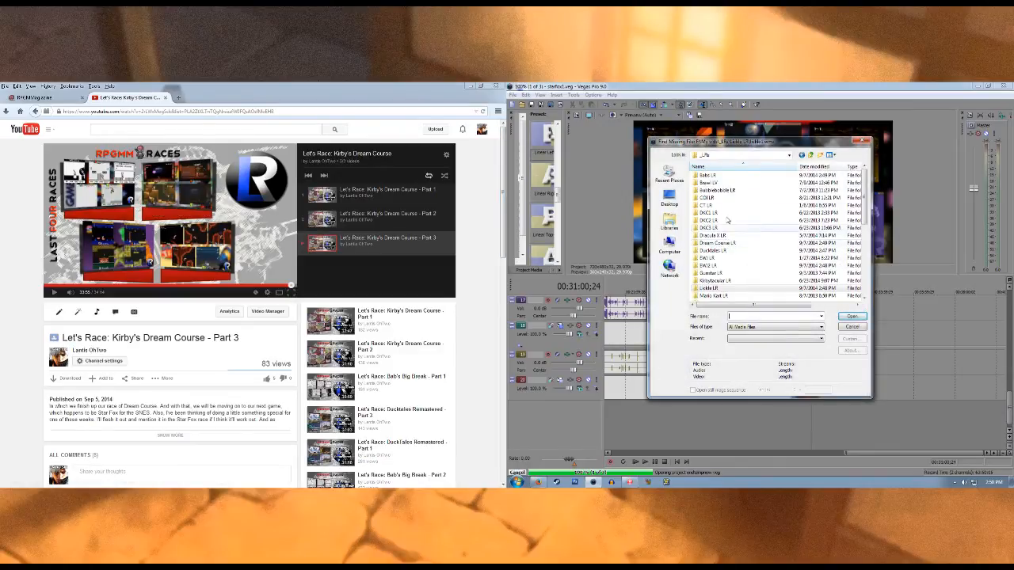
{"action": "double_click", "coordinate": [713, 250]}
{"action": "left_click", "coordinate": [711, 178]}
{"action": "double_click", "coordinate": [713, 175]}
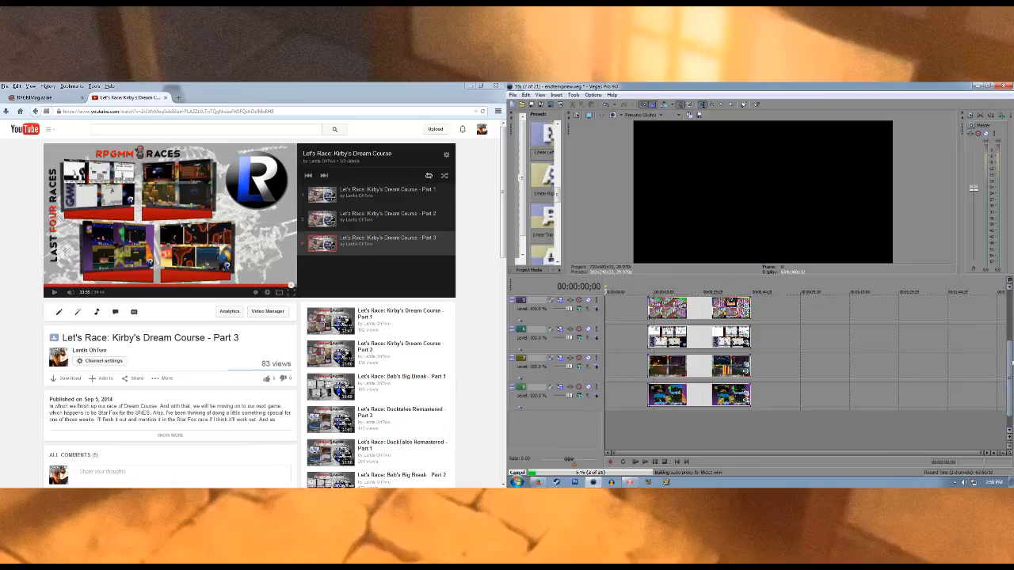
Step: Preview the Last Four Races end screen with the playhead at about 00:00:28;29 in the timeline
{"action": "left_click_drag", "start_coordinate": [1008, 376], "coordinate": [1008, 346]}
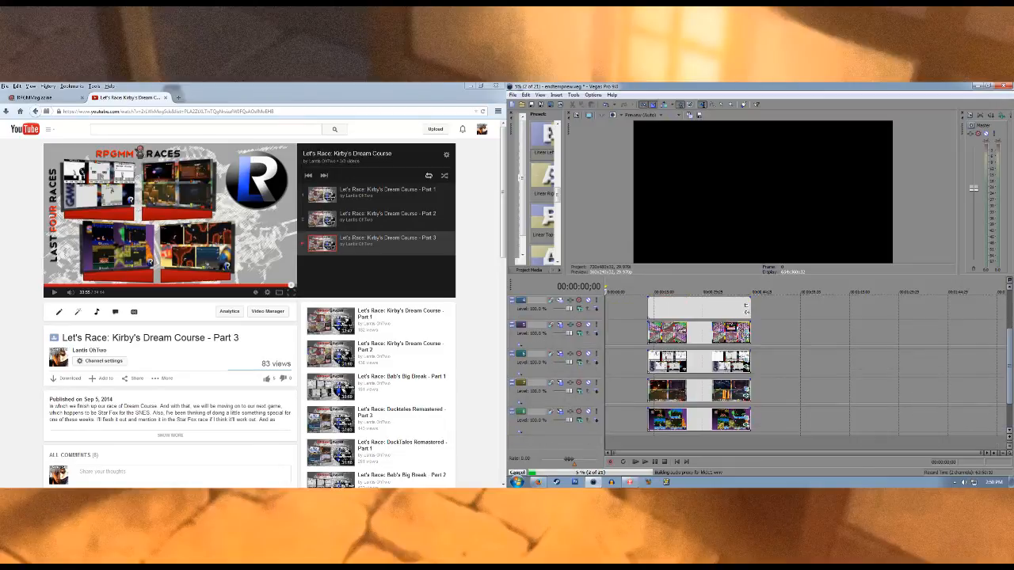
{"action": "left_click", "coordinate": [699, 437]}
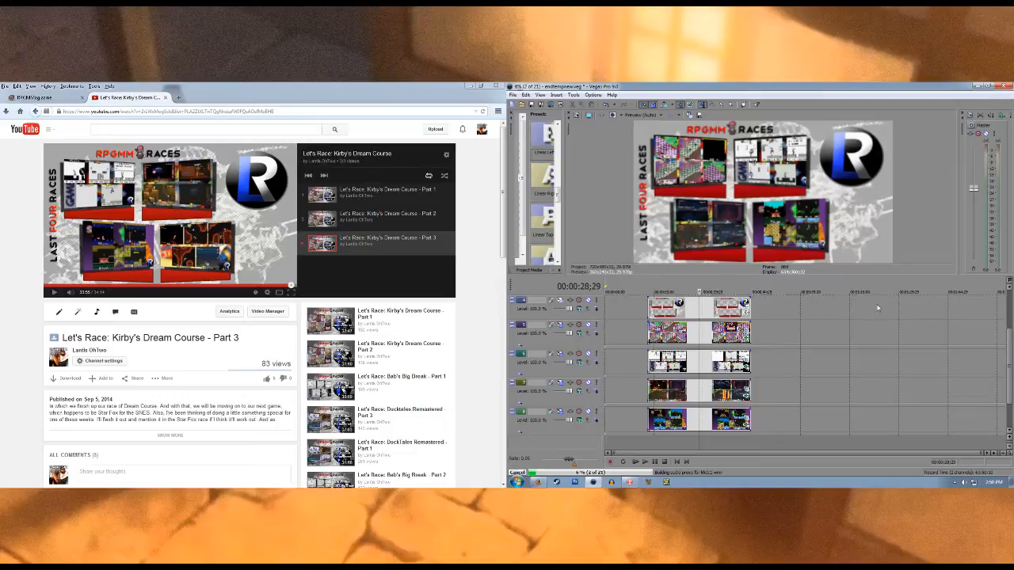
Step: Enlarge the video preview and toggle the mute of the frame overlay track to compare the end screen with and without it
{"action": "left_click_drag", "start_coordinate": [739, 279], "coordinate": [749, 345]}
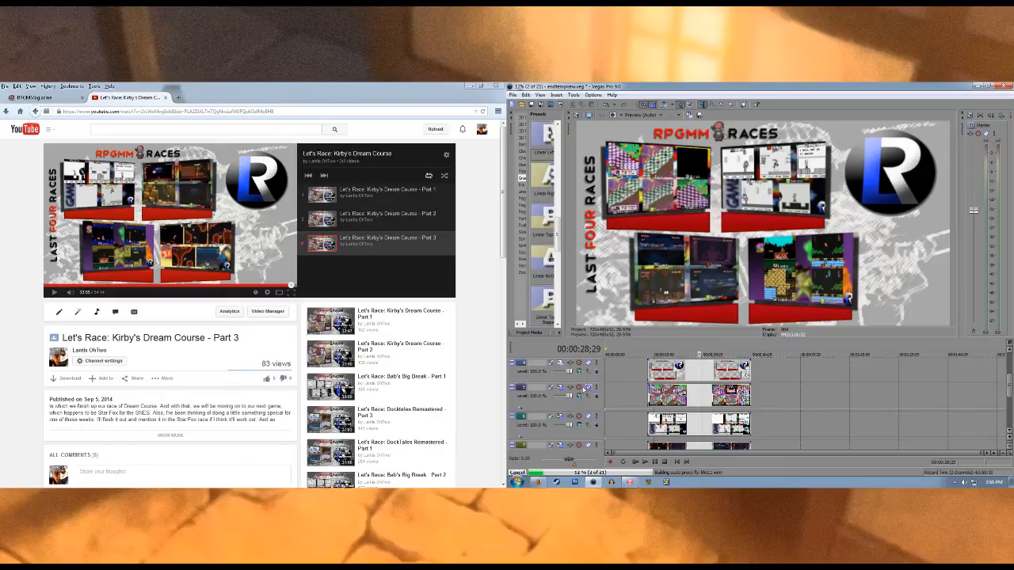
{"action": "left_click", "coordinate": [588, 364]}
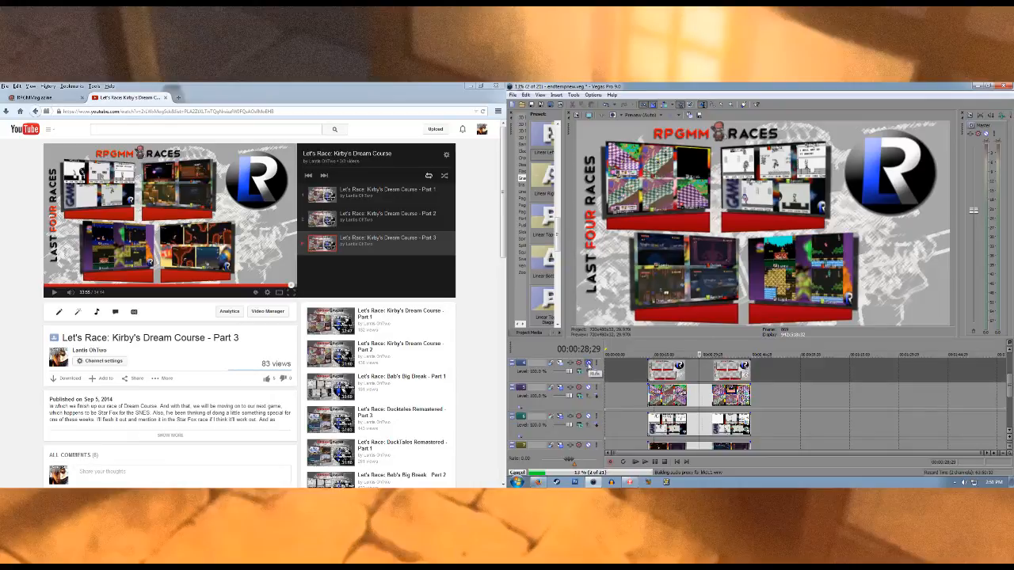
{"action": "left_click", "coordinate": [589, 364]}
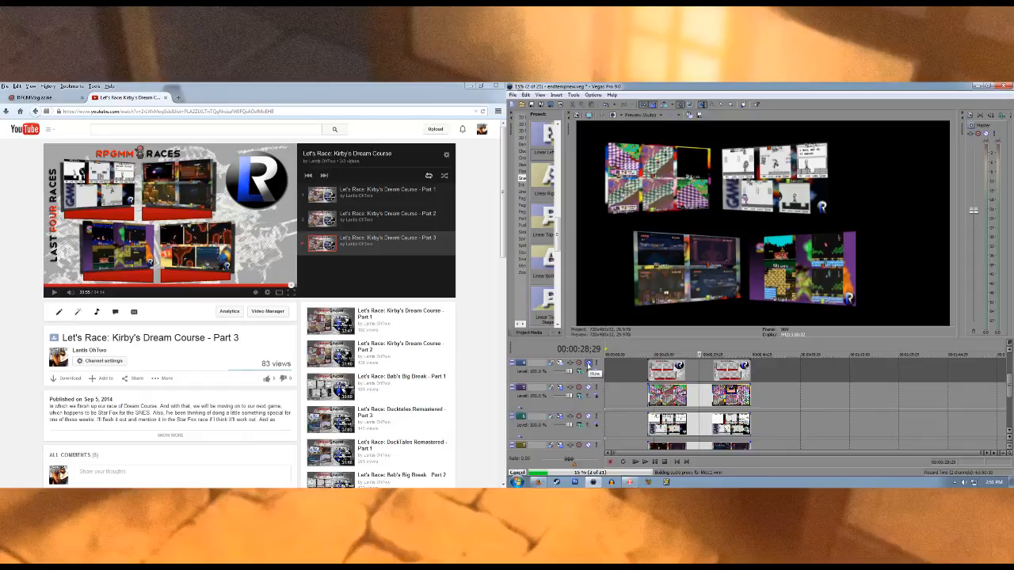
{"action": "left_click", "coordinate": [588, 364]}
{"action": "left_click", "coordinate": [589, 364]}
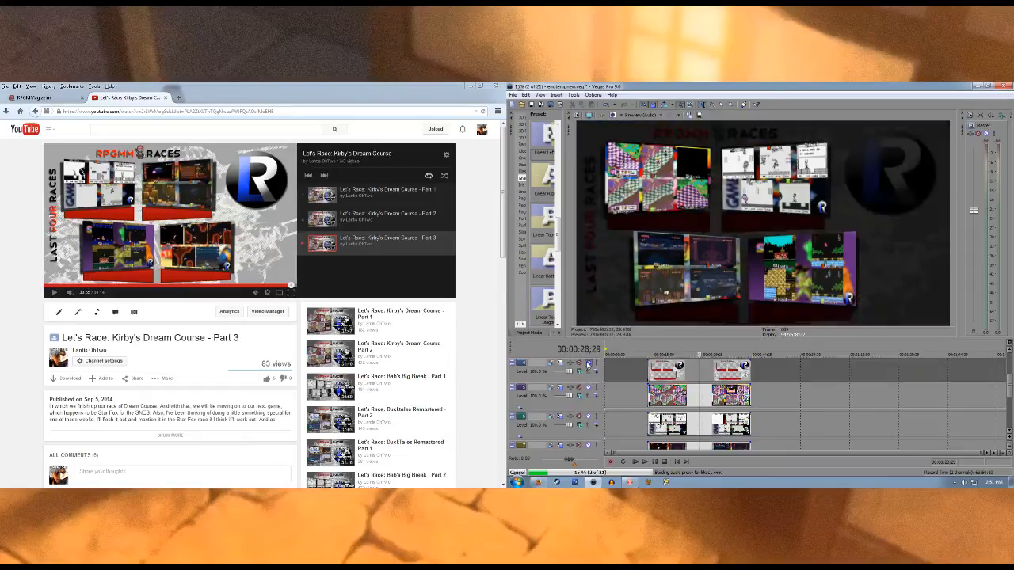
{"action": "left_click", "coordinate": [588, 364]}
{"action": "left_click", "coordinate": [588, 363]}
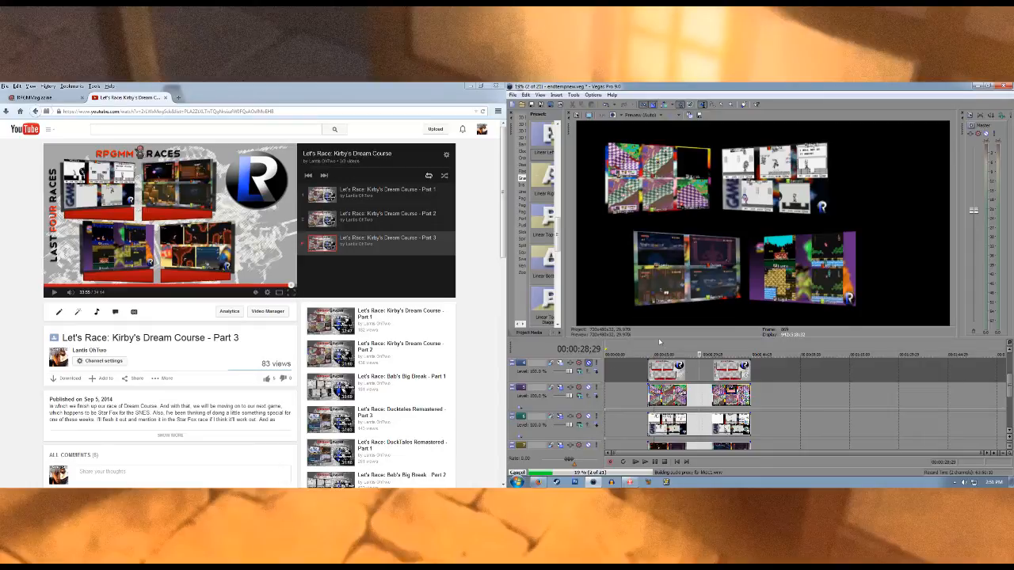
{"action": "left_click", "coordinate": [589, 364]}
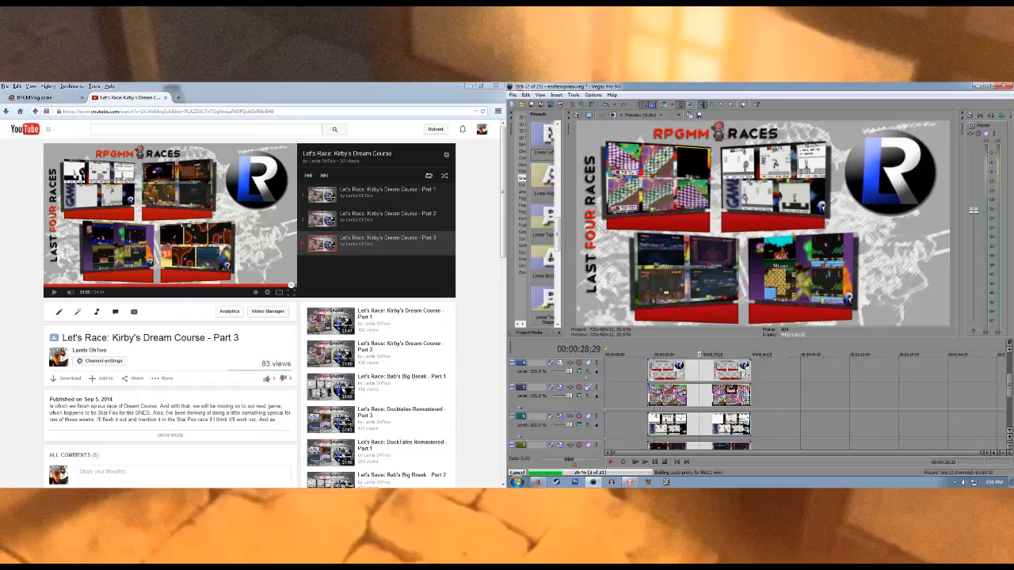
{"action": "left_click", "coordinate": [588, 364]}
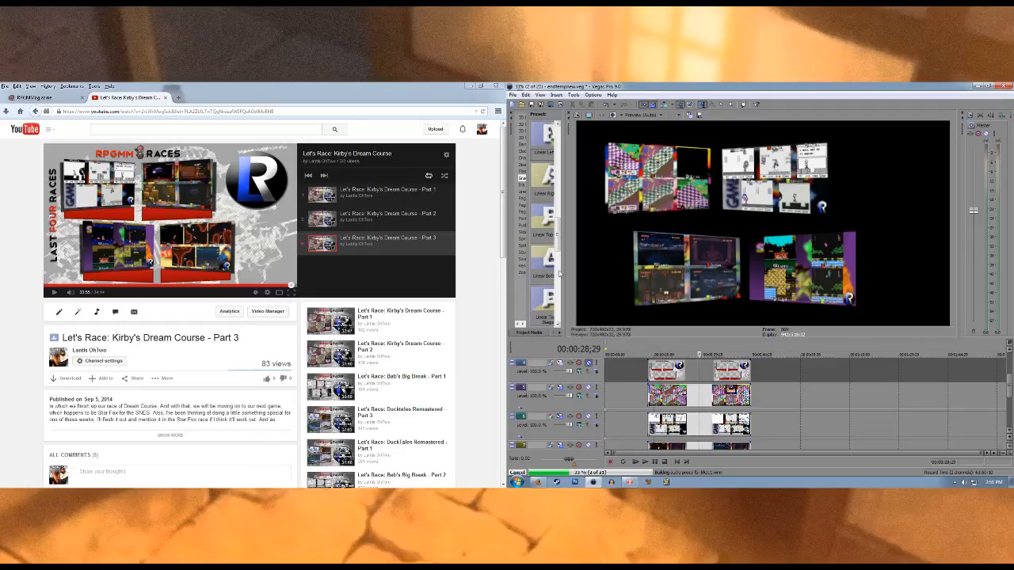
Step: Show the Deform video effect's presets, and unmute the frame overlay track of the end screen
{"action": "left_click_drag", "start_coordinate": [567, 273], "coordinate": [651, 273]}
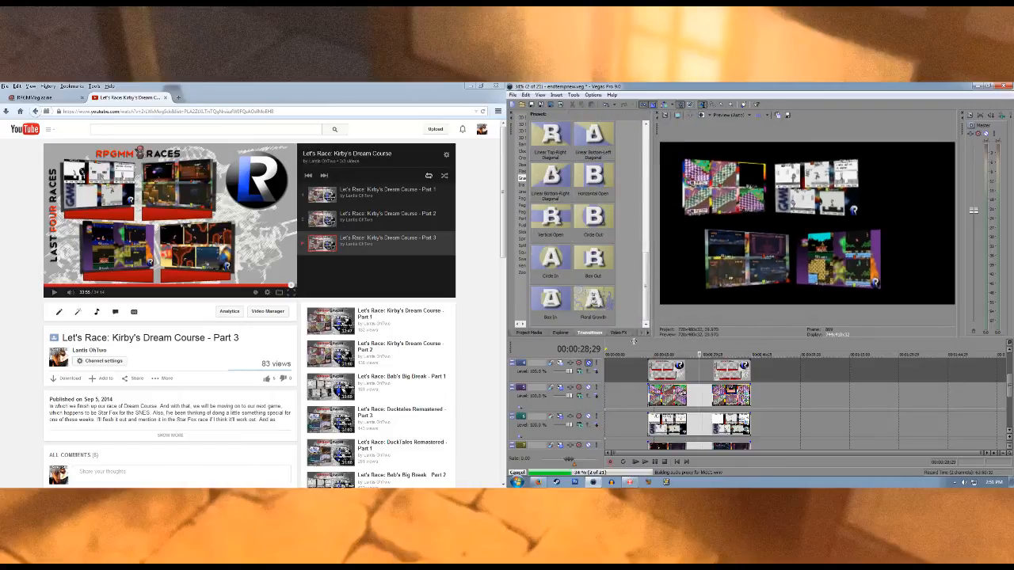
{"action": "left_click", "coordinate": [620, 334]}
{"action": "left_click_drag", "start_coordinate": [548, 178], "coordinate": [553, 215]}
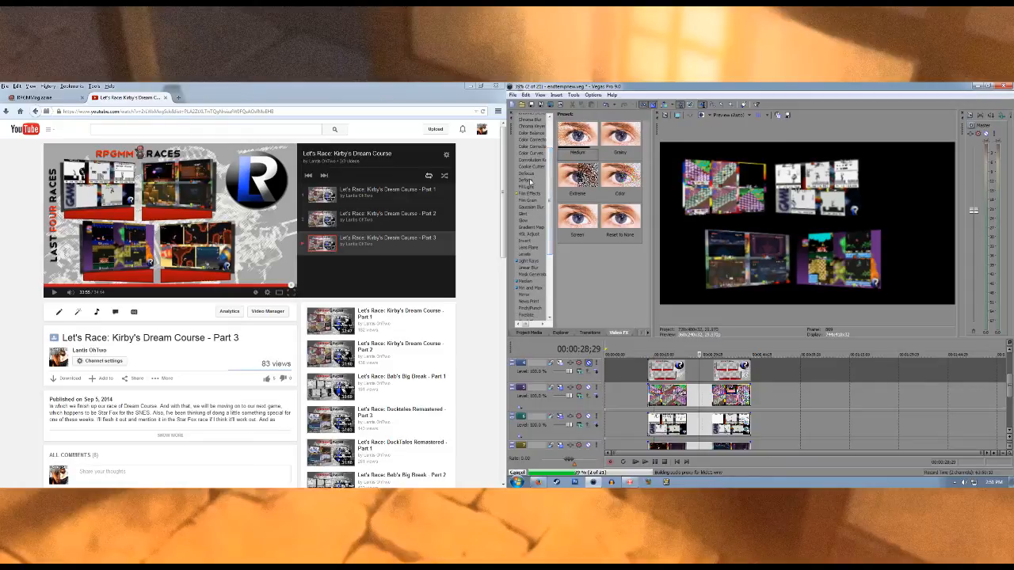
{"action": "left_click", "coordinate": [529, 182]}
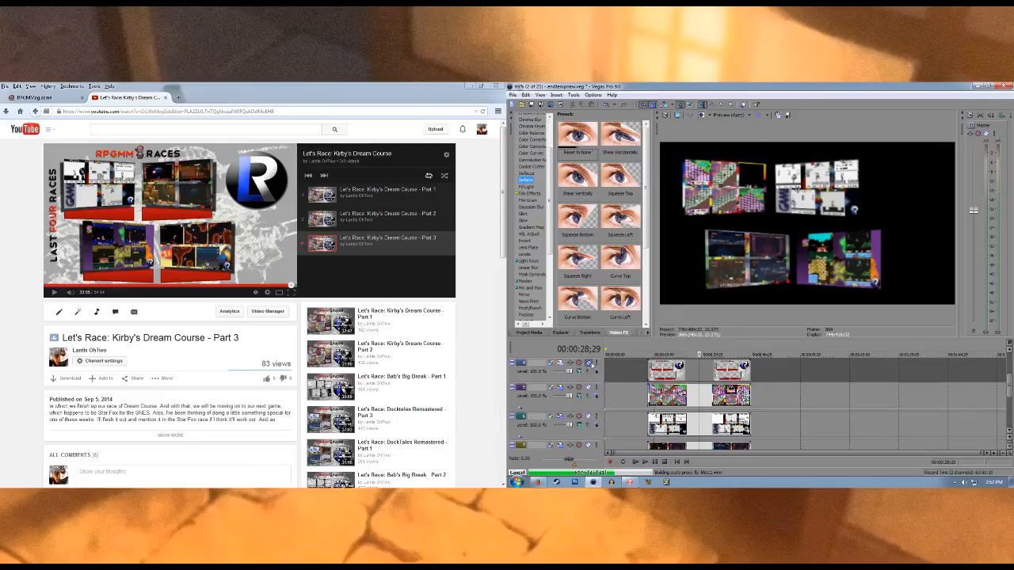
{"action": "left_click", "coordinate": [588, 363]}
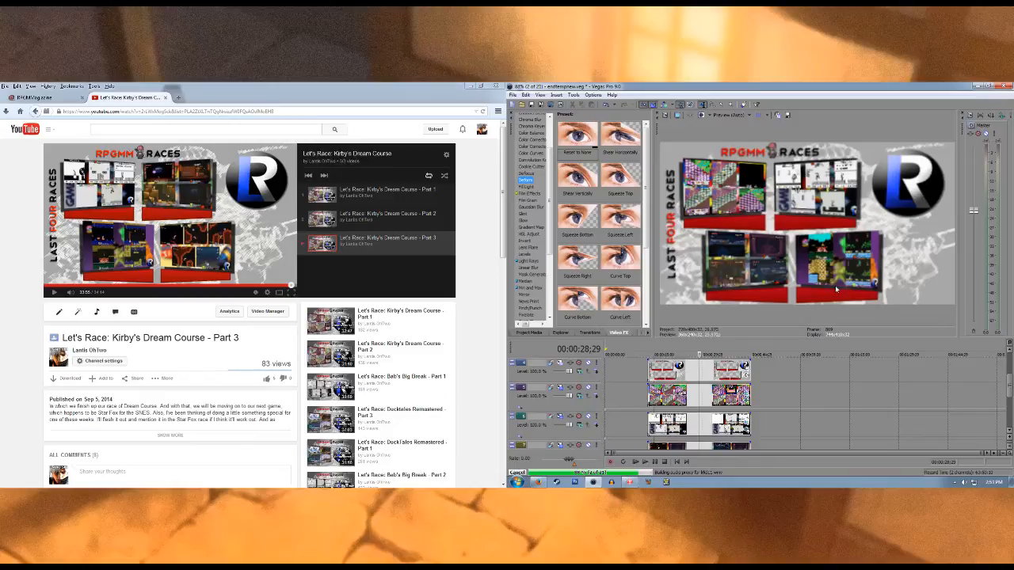
Step: Review the end slate music track and its song credit in the Kirby's Dream Course - Part 3 description, and briefly play that video's ending
{"action": "left_click_drag", "start_coordinate": [1008, 388], "coordinate": [1008, 365]}
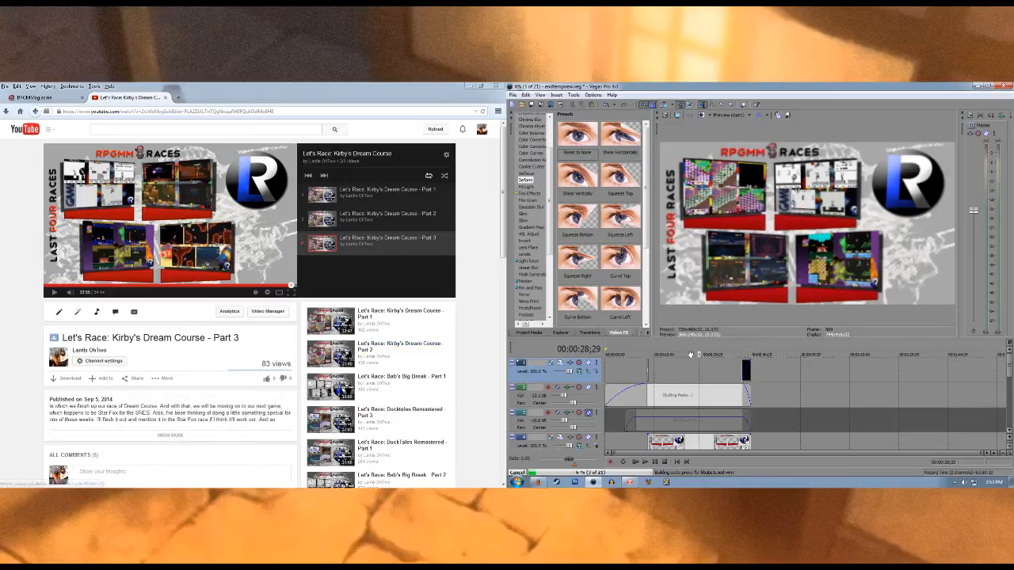
{"action": "left_click", "coordinate": [172, 435]}
{"action": "scroll", "coordinate": [178, 412], "scroll_direction": "down", "scroll_amount": 5}
{"action": "scroll", "coordinate": [177, 404], "scroll_direction": "up", "scroll_amount": 3}
{"action": "left_click_drag", "start_coordinate": [271, 265], "coordinate": [276, 375]}
{"action": "left_click", "coordinate": [180, 346]}
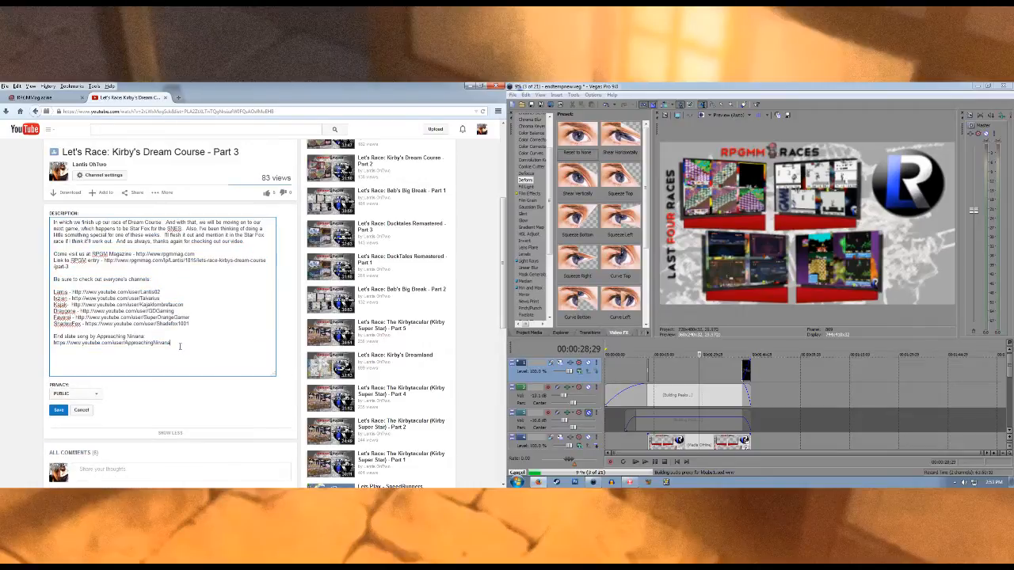
{"action": "left_click_drag", "start_coordinate": [177, 346], "coordinate": [42, 338]}
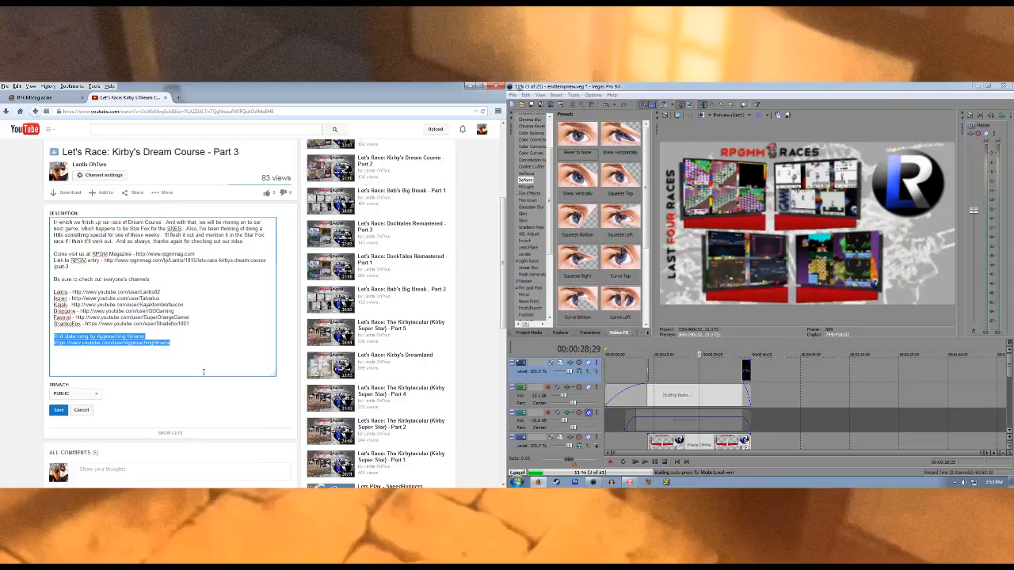
{"action": "left_click", "coordinate": [232, 361]}
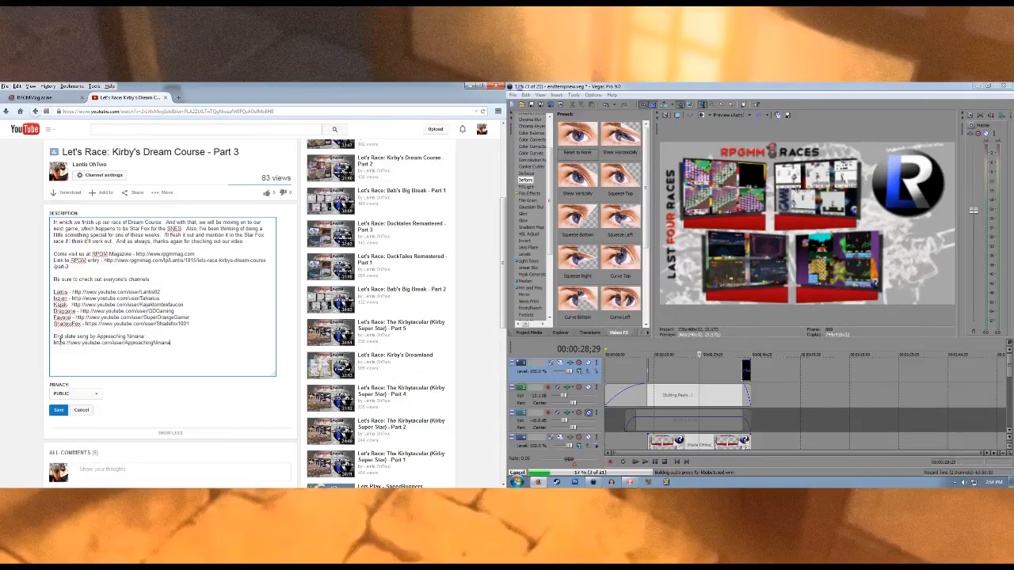
{"action": "left_click_drag", "start_coordinate": [145, 342], "coordinate": [45, 336]}
{"action": "scroll", "coordinate": [259, 335], "scroll_direction": "up", "scroll_amount": 3}
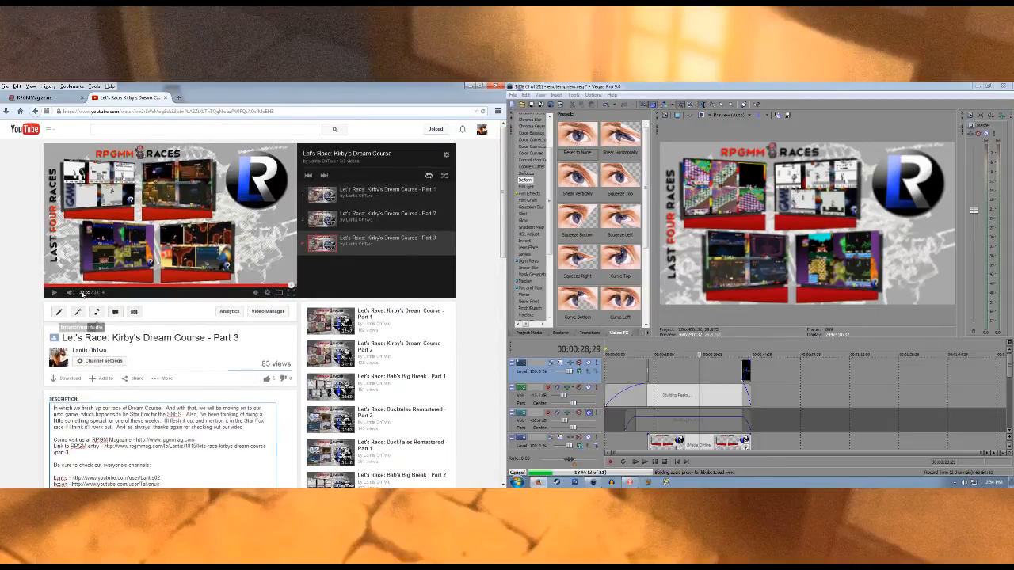
{"action": "left_click", "coordinate": [58, 294]}
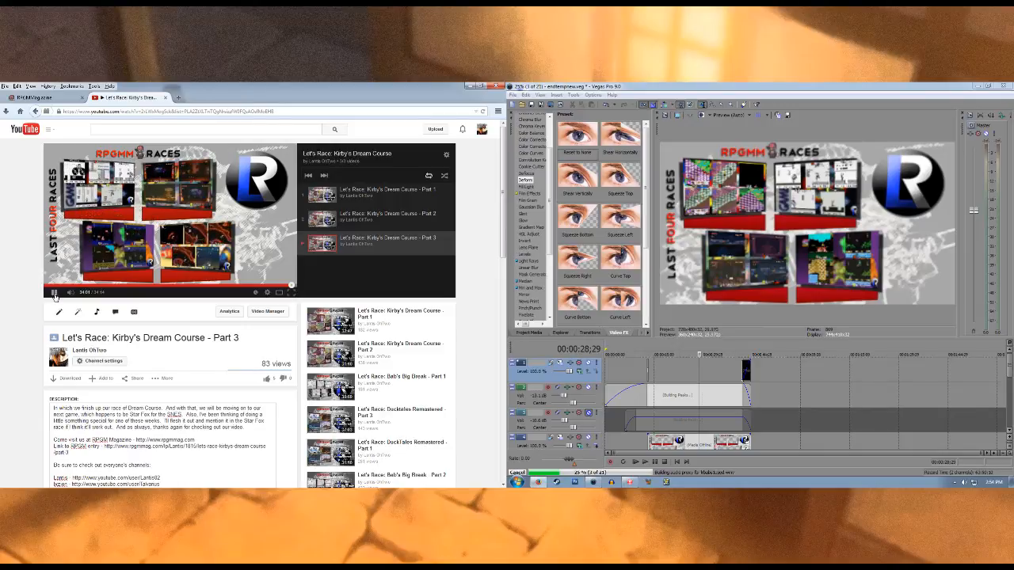
{"action": "left_click", "coordinate": [55, 293]}
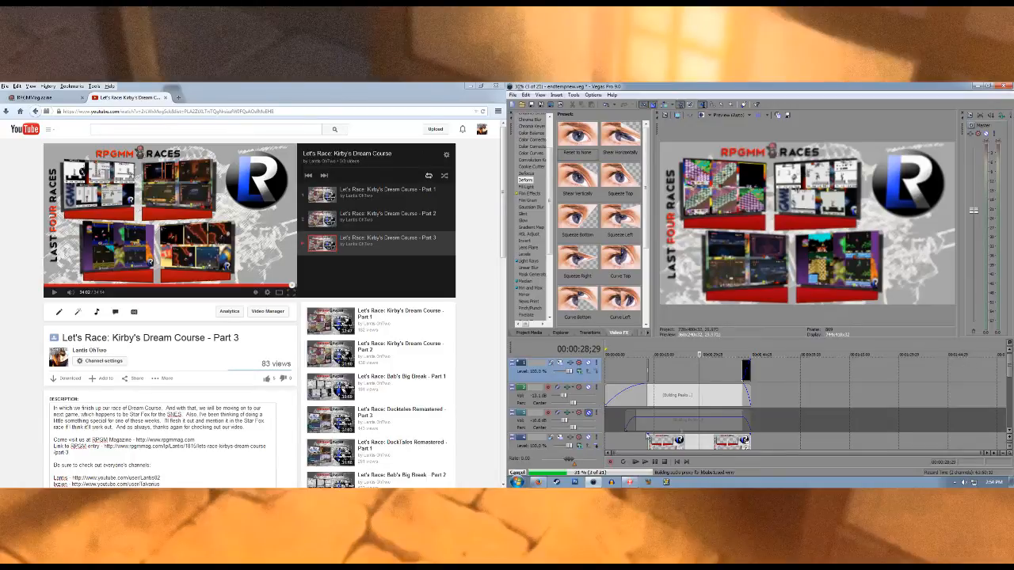
Step: Open the LR endscreen folder inside My vids on Local Disk (F:) in a file window placed over the browser
{"action": "left_click", "coordinate": [514, 95]}
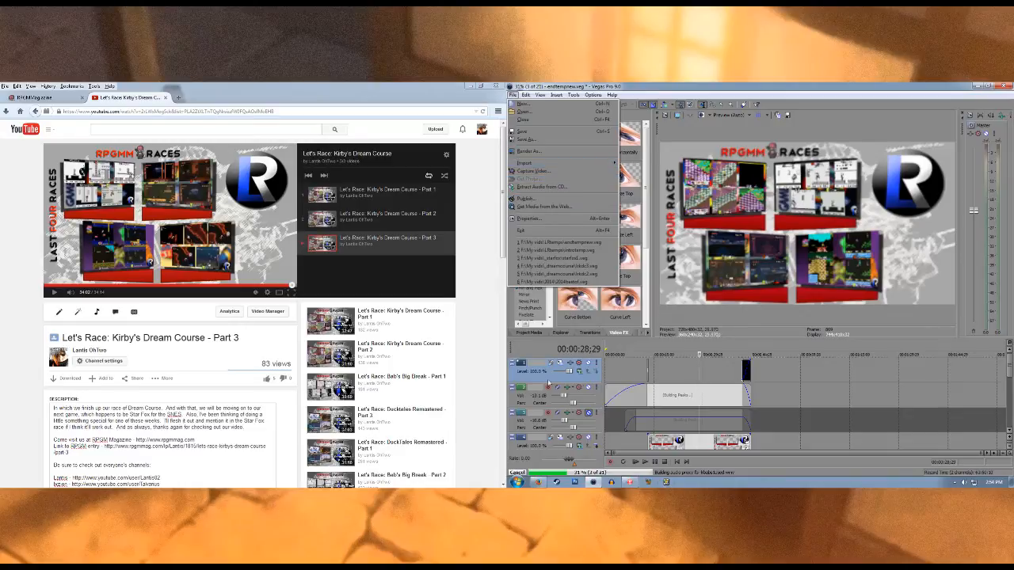
{"action": "left_click", "coordinate": [517, 482]}
{"action": "left_click", "coordinate": [634, 351]}
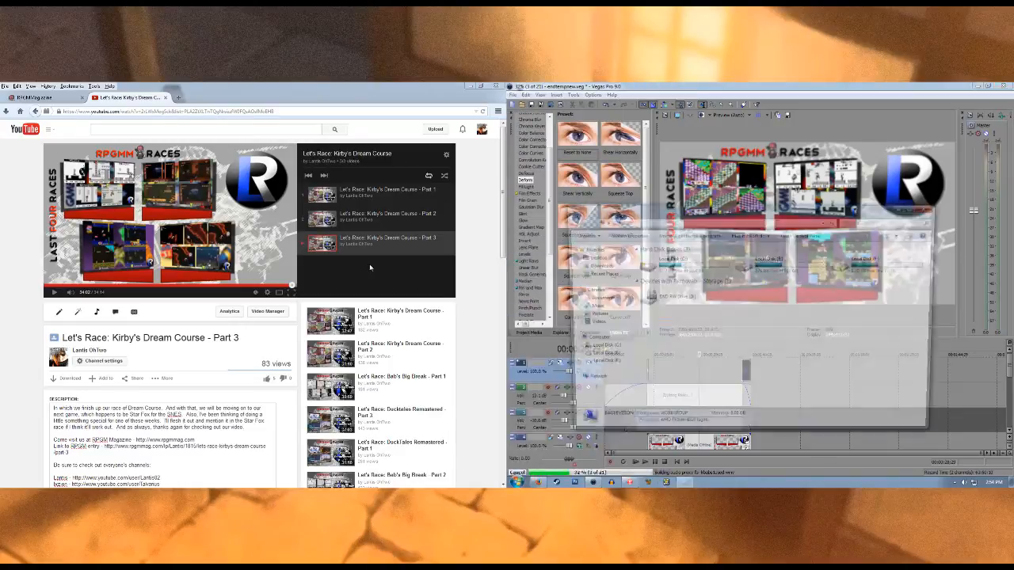
{"action": "double_click", "coordinate": [878, 268]}
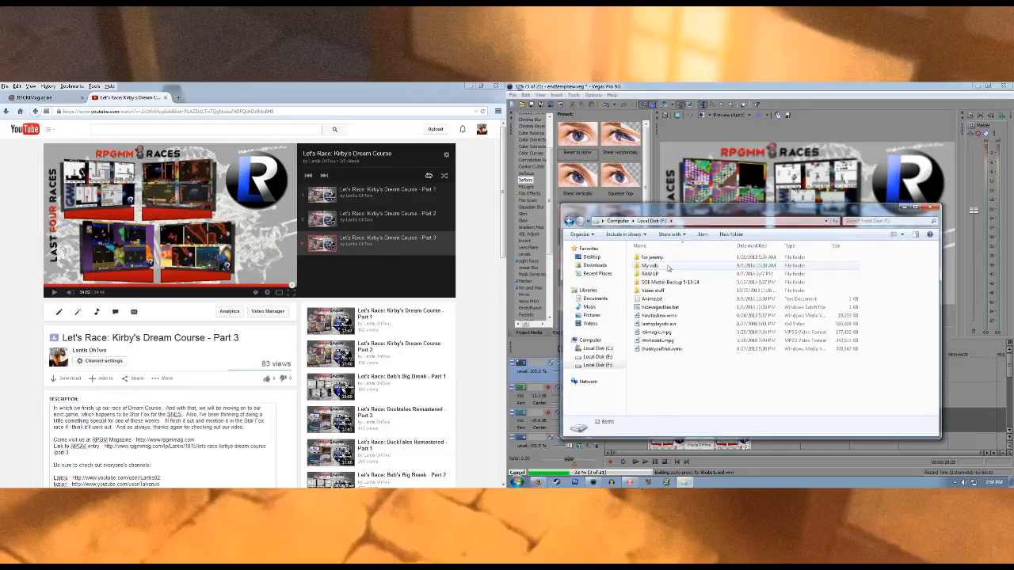
{"action": "left_click_drag", "start_coordinate": [674, 207], "coordinate": [192, 181]}
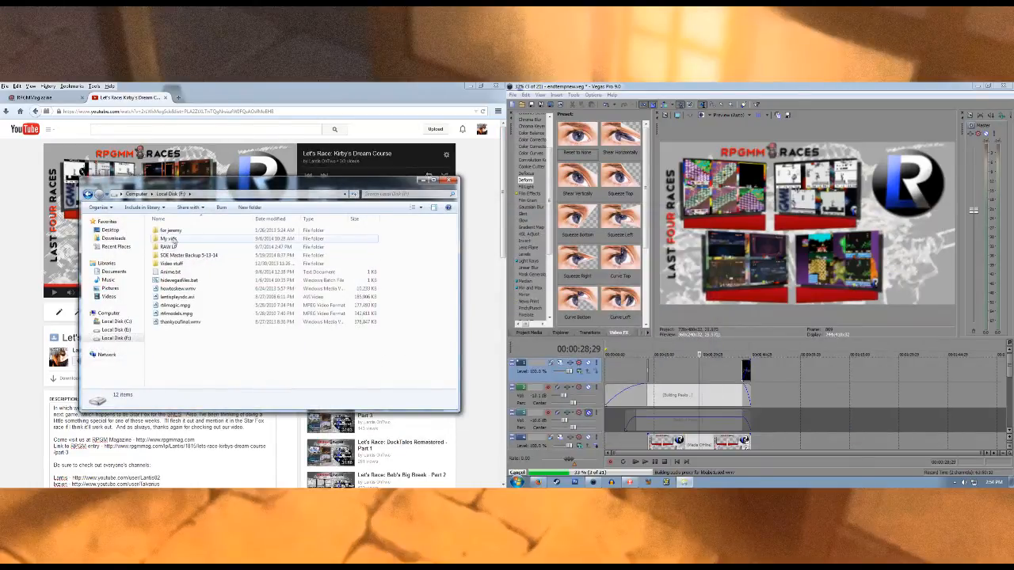
{"action": "double_click", "coordinate": [173, 239]}
{"action": "left_click", "coordinate": [176, 289]}
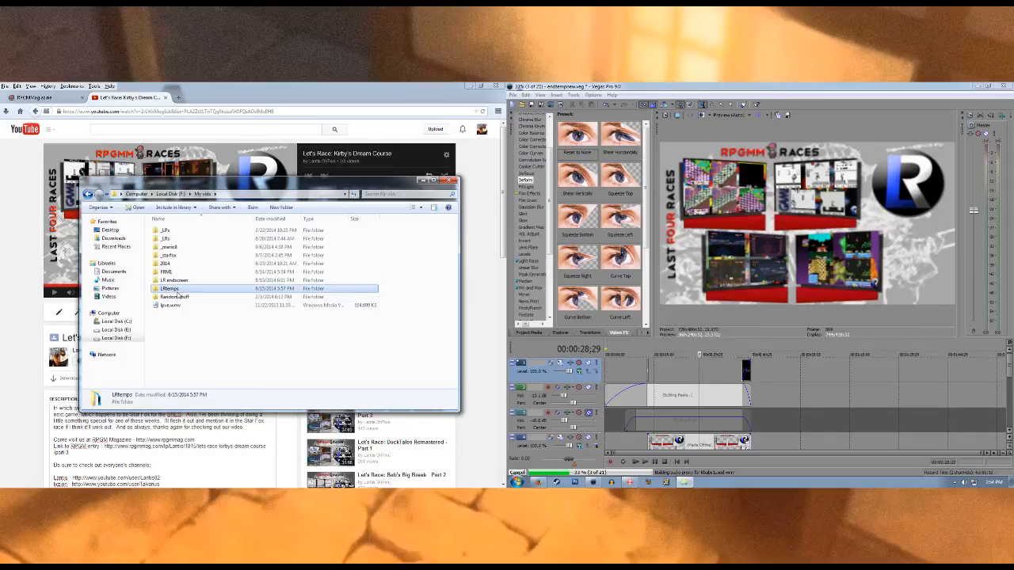
{"action": "double_click", "coordinate": [177, 281]}
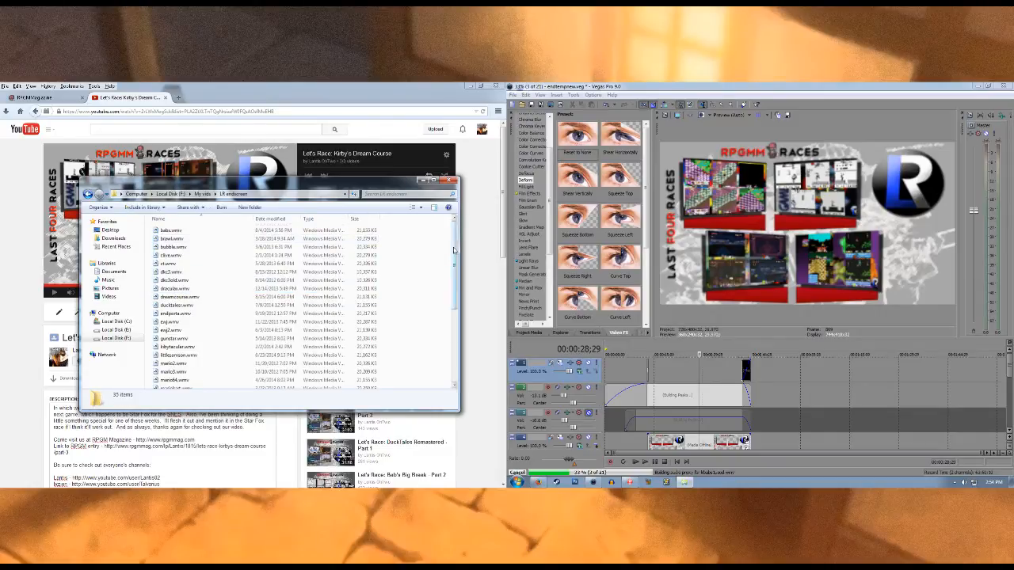
Step: Play mario3.wmv from the LR endscreen folder to view an older end screen, and close the player
{"action": "scroll", "coordinate": [432, 317], "scroll_direction": "down", "scroll_amount": 6}
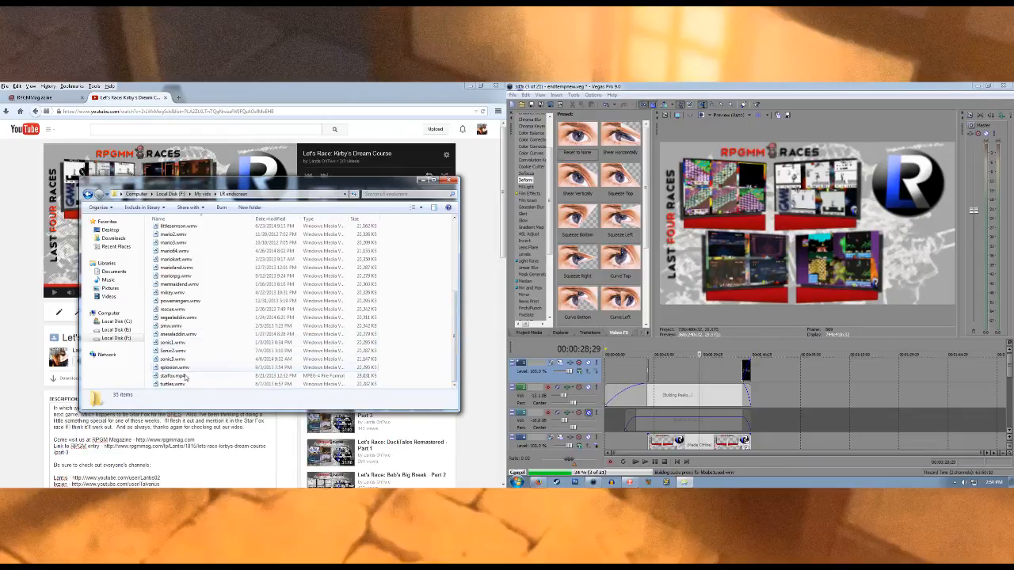
{"action": "double_click", "coordinate": [188, 245]}
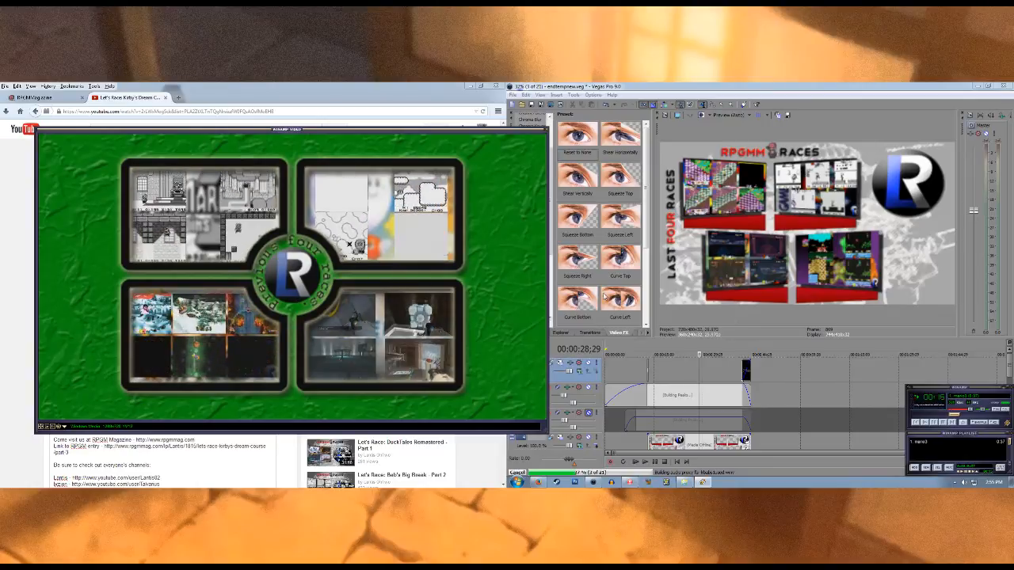
{"action": "left_click", "coordinate": [1008, 387]}
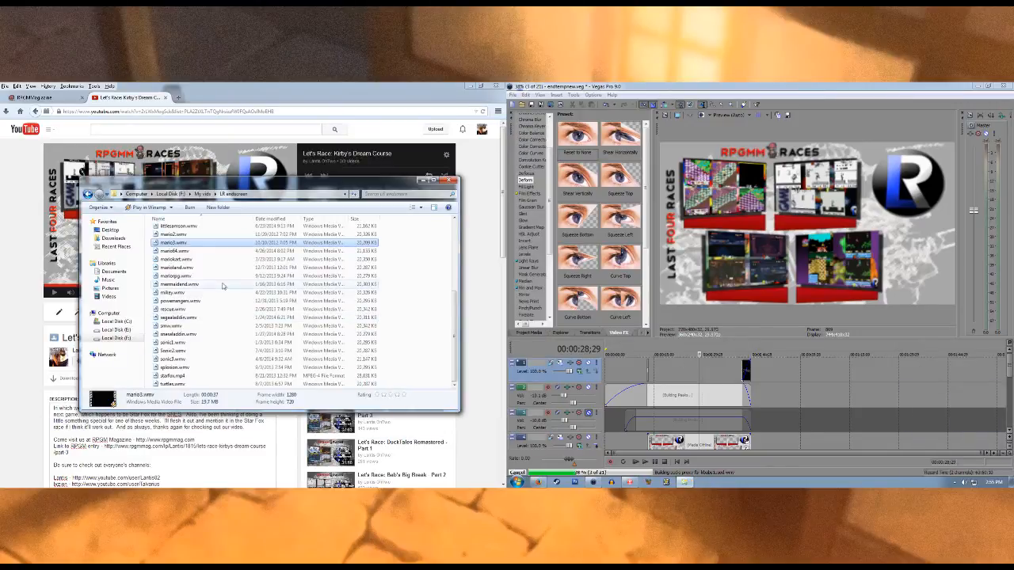
{"action": "left_click_drag", "start_coordinate": [453, 311], "coordinate": [436, 349]}
Step: Examine all tracks near the end of the starfox1.veg timeline, enlarging the track area to show more of them
{"action": "left_click", "coordinate": [629, 482]}
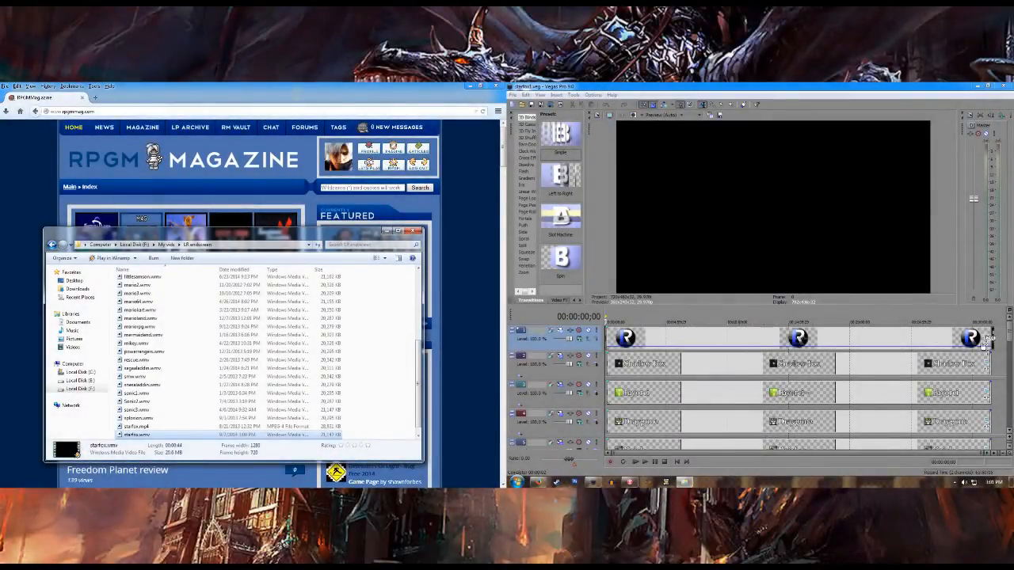
{"action": "mouse_move", "coordinate": [1009, 336]}
{"action": "left_mouse_down"}
{"action": "mouse_move", "coordinate": [1008, 379]}
{"action": "mouse_move", "coordinate": [1008, 333]}
{"action": "left_mouse_up"}
{"action": "left_click_drag", "start_coordinate": [868, 453], "coordinate": [941, 453]}
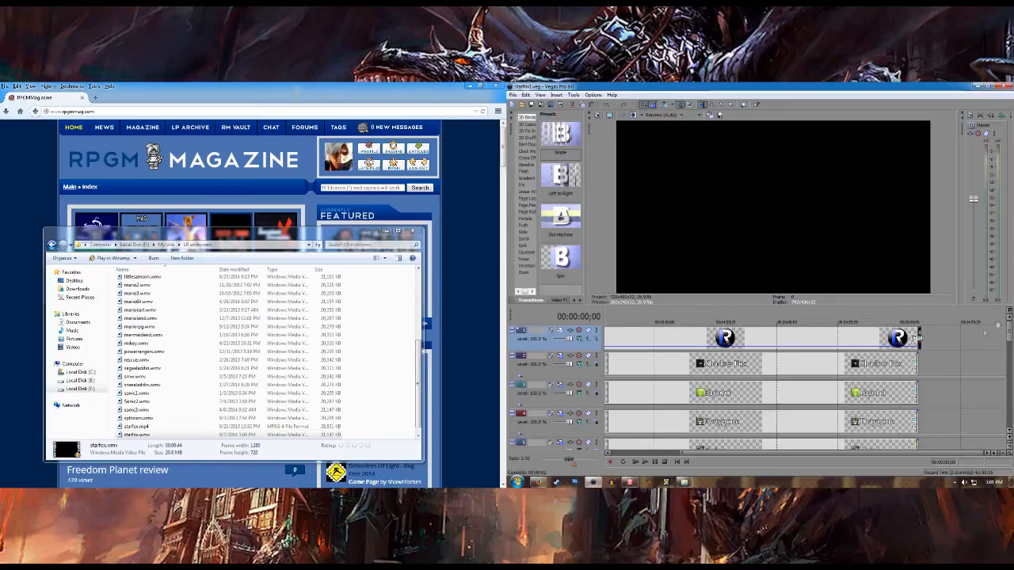
{"action": "left_click_drag", "start_coordinate": [1009, 336], "coordinate": [1011, 424]}
{"action": "left_click_drag", "start_coordinate": [864, 304], "coordinate": [865, 169]}
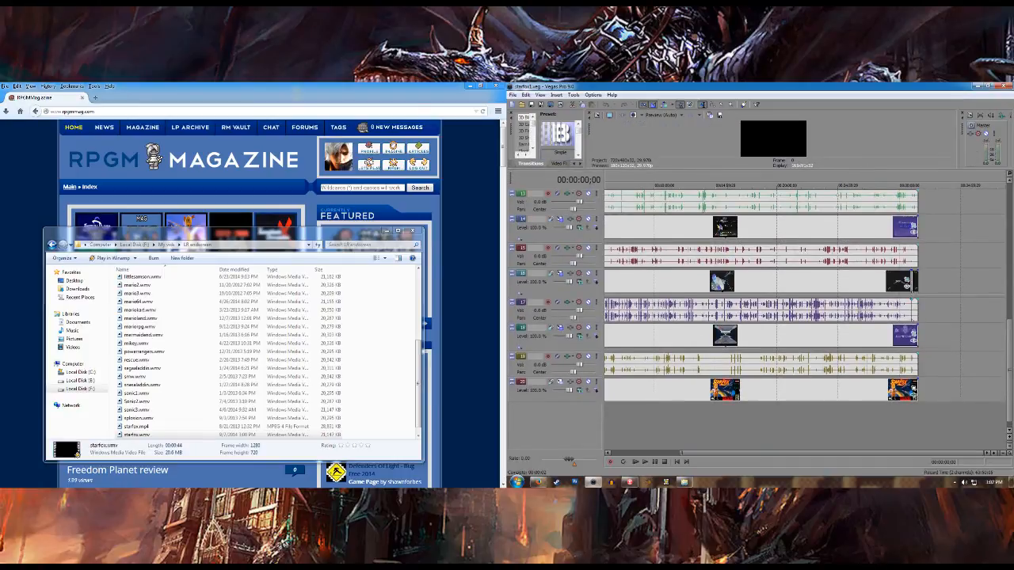
{"action": "left_click_drag", "start_coordinate": [1010, 364], "coordinate": [993, 216]}
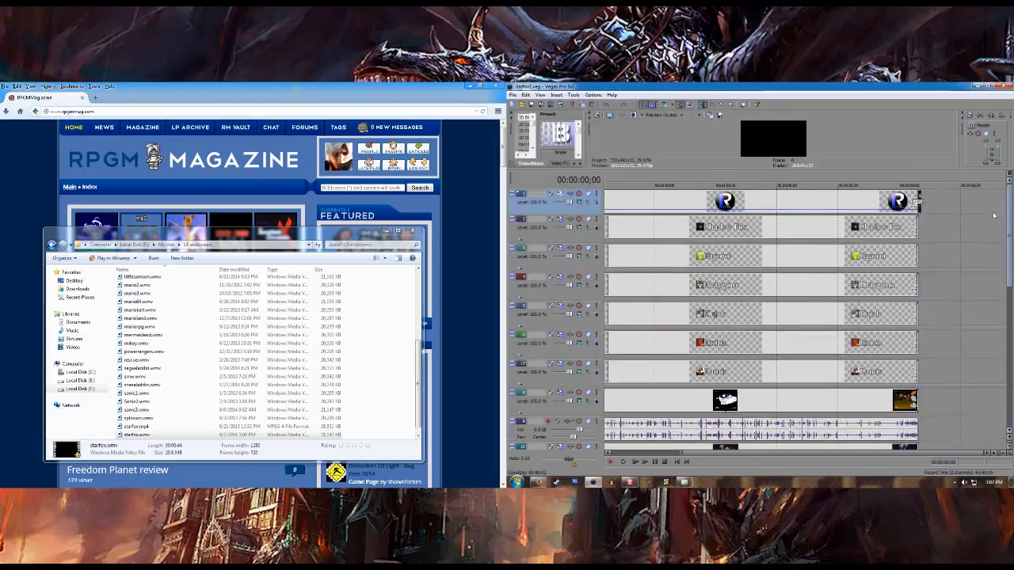
{"action": "left_click_drag", "start_coordinate": [995, 206], "coordinate": [999, 339]}
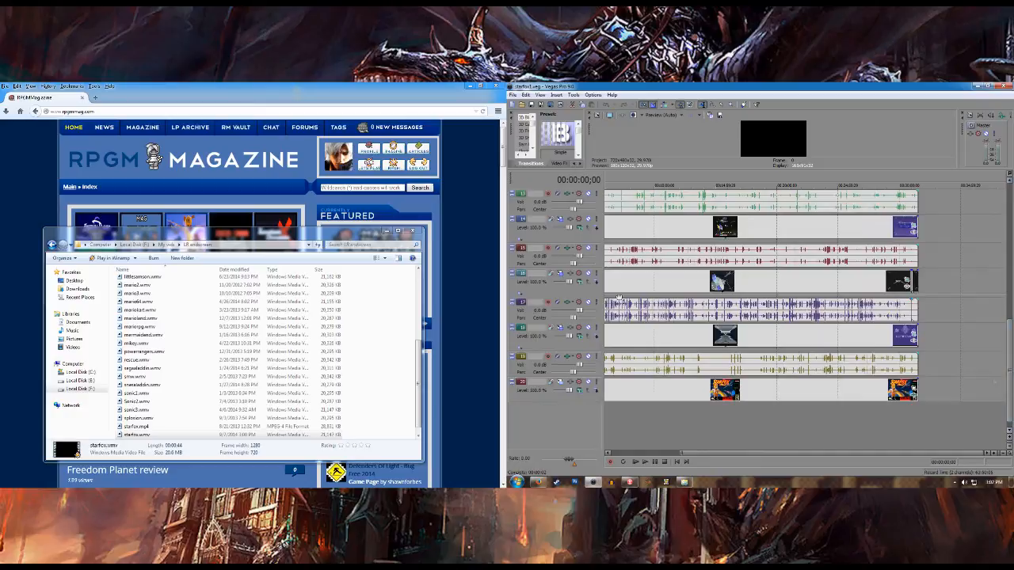
Step: Play starfox.mp4 from the LR endscreen folder
{"action": "left_click", "coordinate": [138, 428]}
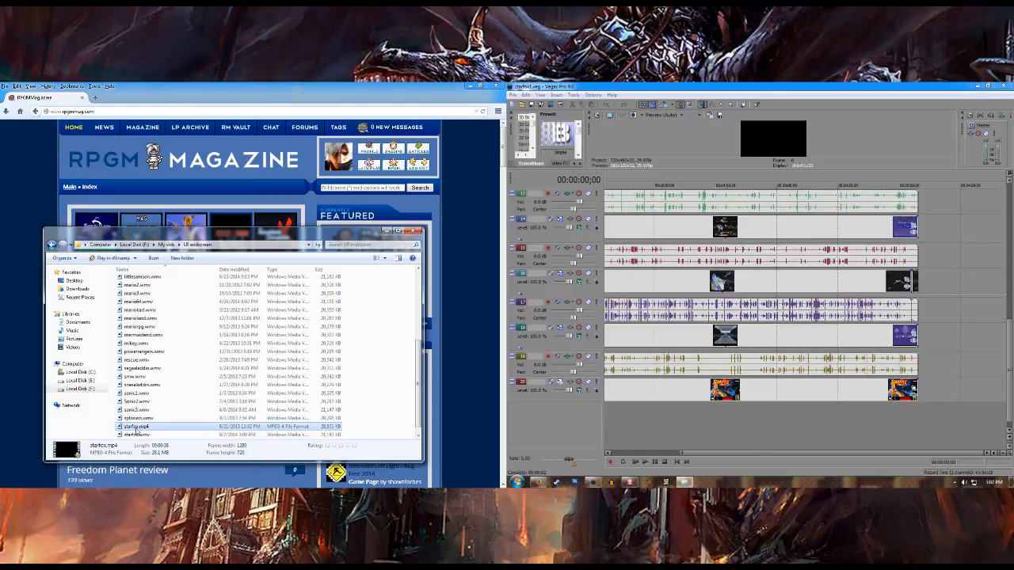
{"action": "left_click", "coordinate": [136, 428]}
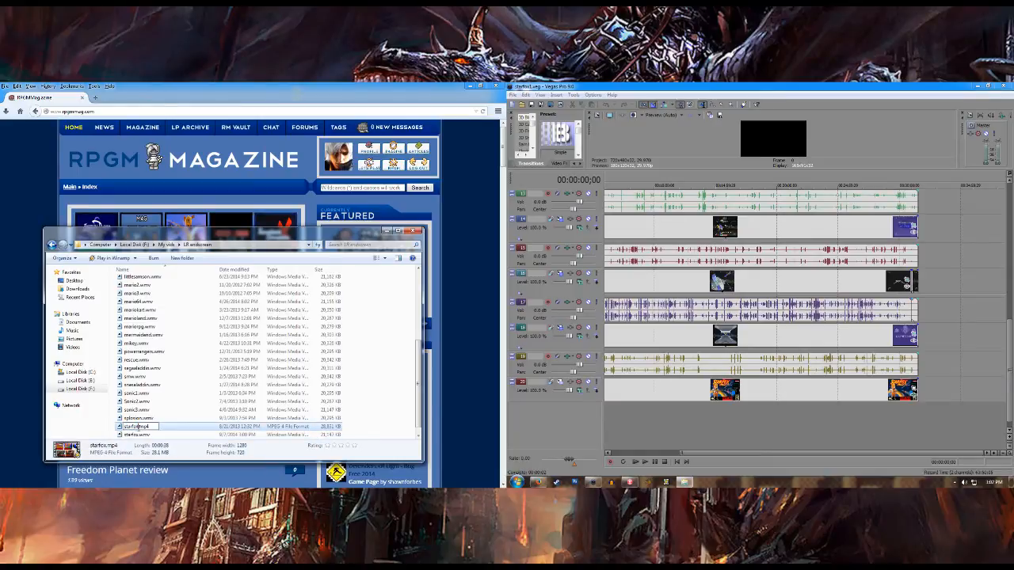
{"action": "left_click", "coordinate": [136, 435]}
{"action": "double_click", "coordinate": [138, 428]}
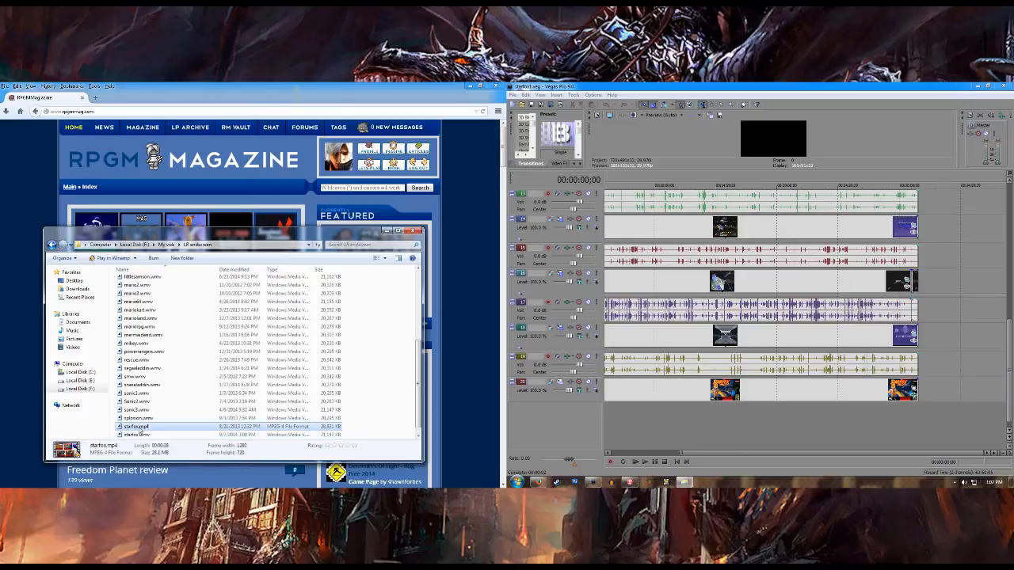
Step: Rename starfox.mp4 in the LR endscreen folder to starfox64.mp4
{"action": "left_click", "coordinate": [956, 441]}
{"action": "left_click", "coordinate": [1009, 390]}
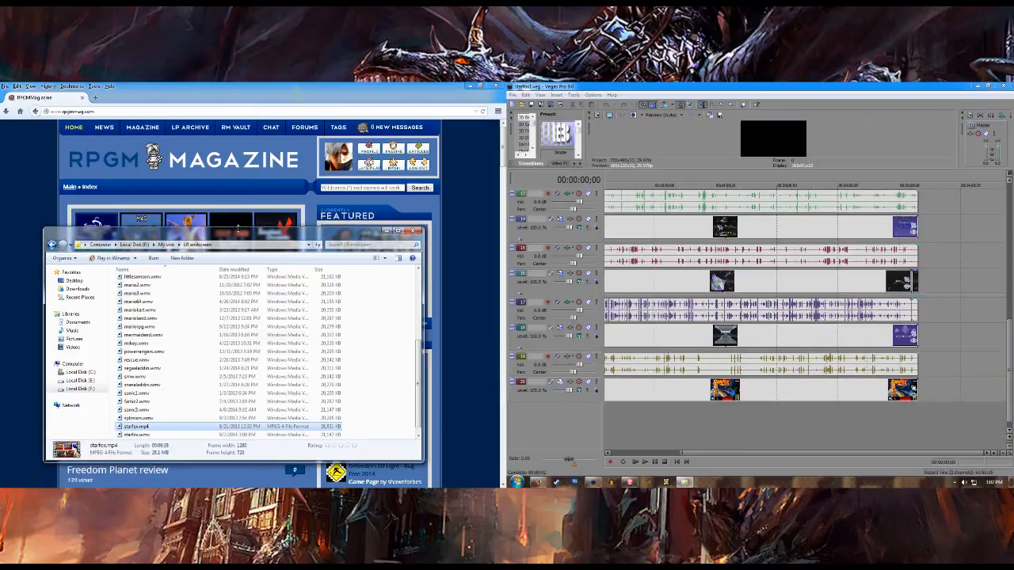
{"action": "left_click", "coordinate": [137, 428]}
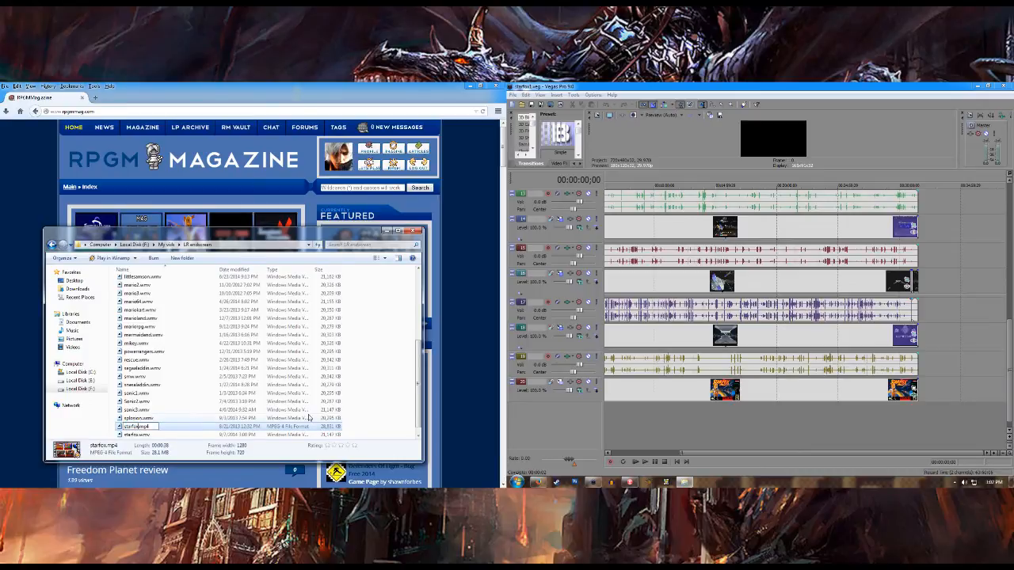
{"action": "type", "text": "64"}
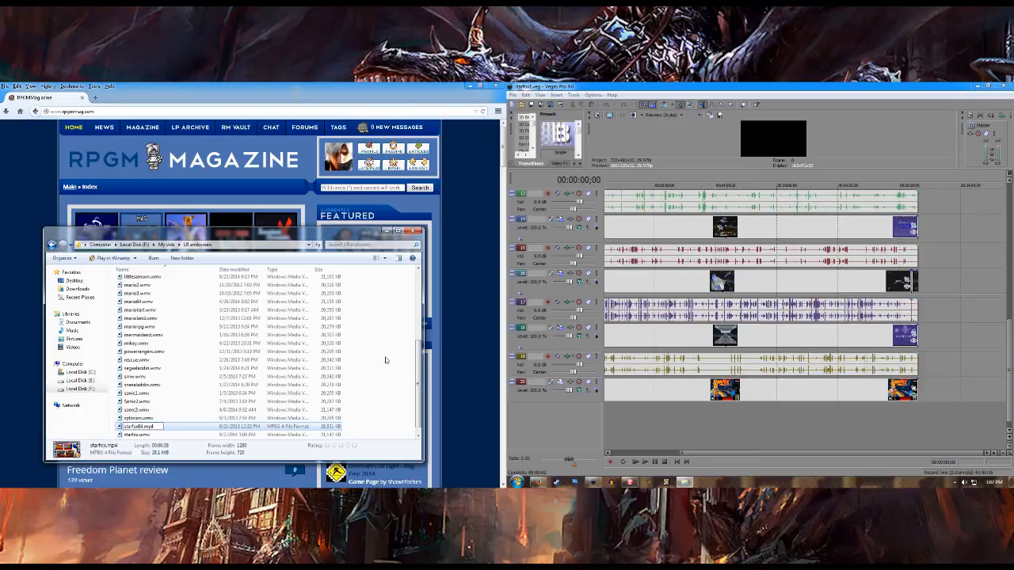
{"action": "left_click", "coordinate": [385, 361]}
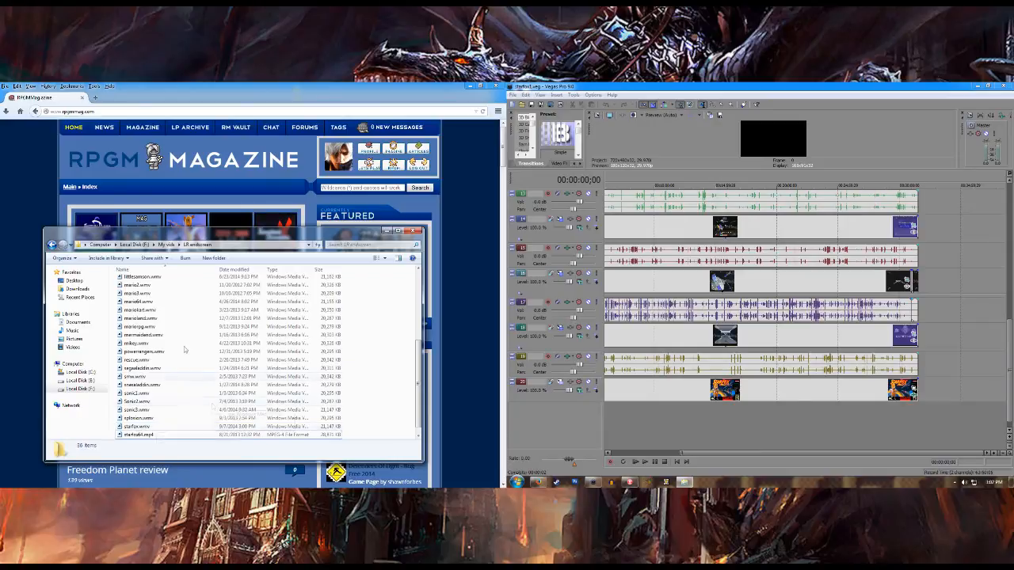
Step: Add starfox.wmv from the LR endscreen folder on new tracks below the others, starting where the race footage ends
{"action": "left_click", "coordinate": [132, 427]}
{"action": "left_click_drag", "start_coordinate": [919, 420], "coordinate": [924, 419]}
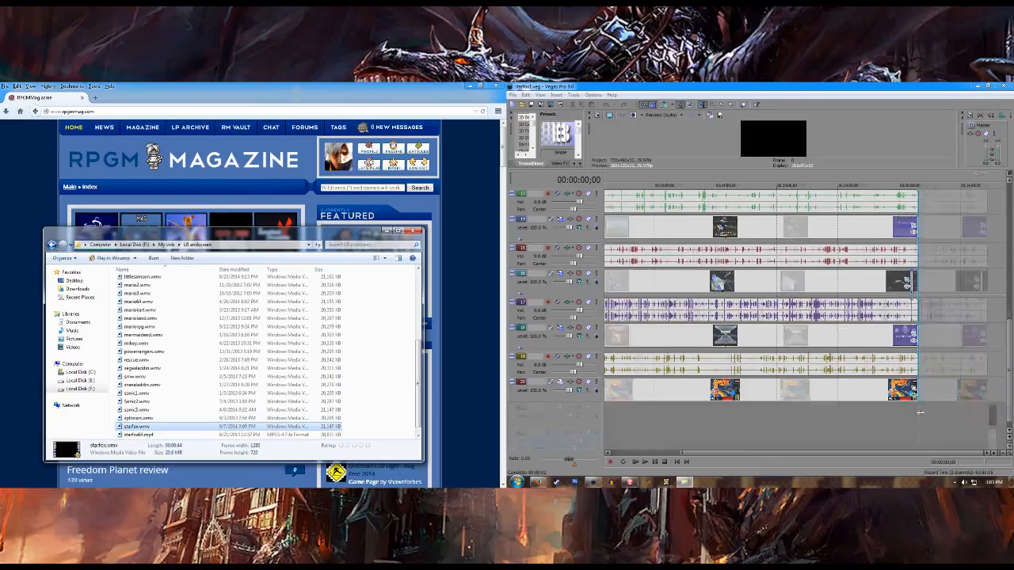
{"action": "scroll", "coordinate": [794, 259], "scroll_direction": "down", "scroll_amount": 2}
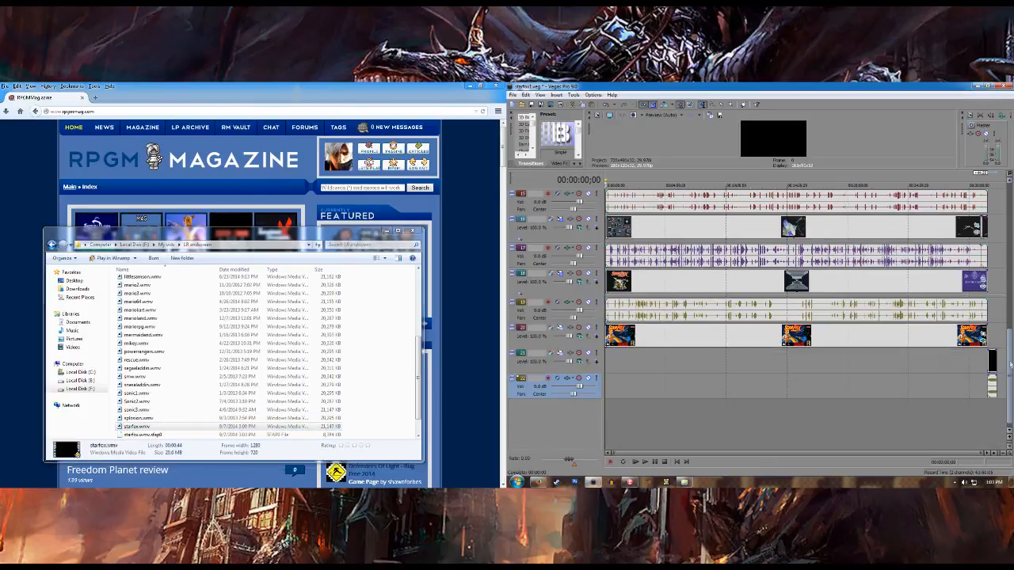
Step: Shift the end screen clip about 6 seconds earlier so it overlaps the end of the race footage, and save the project
{"action": "left_click", "coordinate": [985, 334]}
{"action": "scroll", "coordinate": [967, 409], "scroll_direction": "up", "scroll_amount": 6}
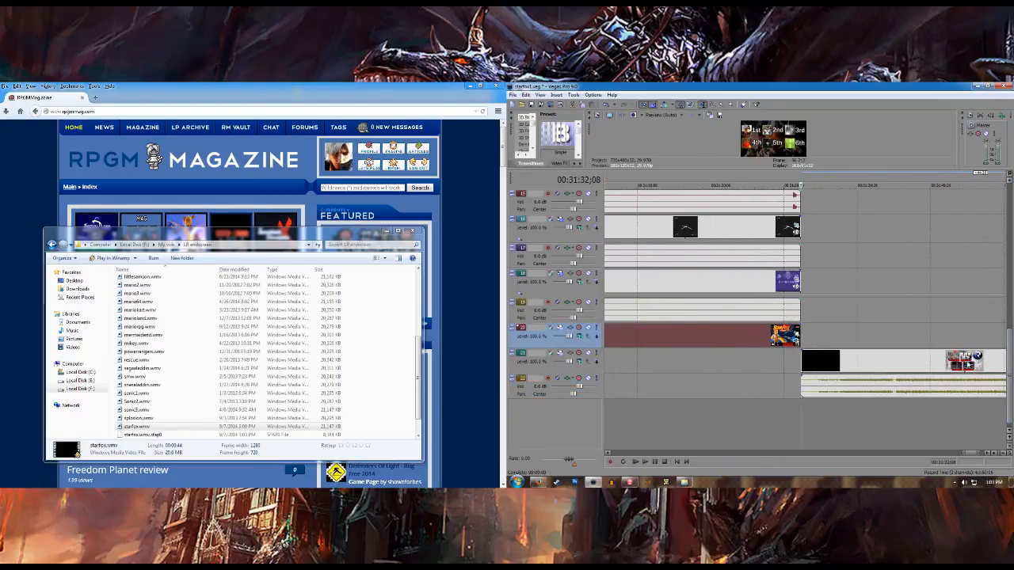
{"action": "left_click_drag", "start_coordinate": [964, 369], "coordinate": [922, 371]}
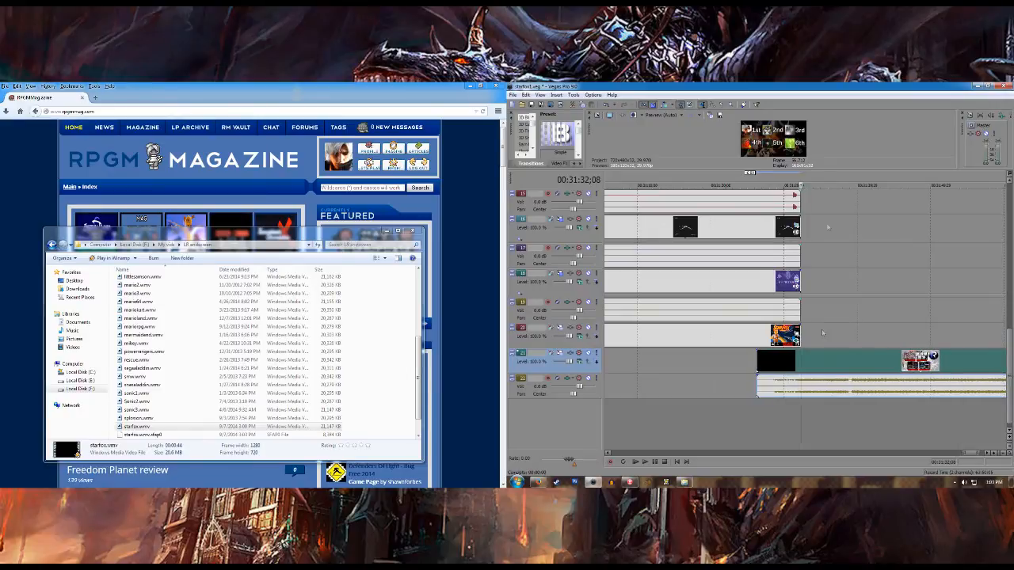
{"action": "left_click", "coordinate": [513, 94]}
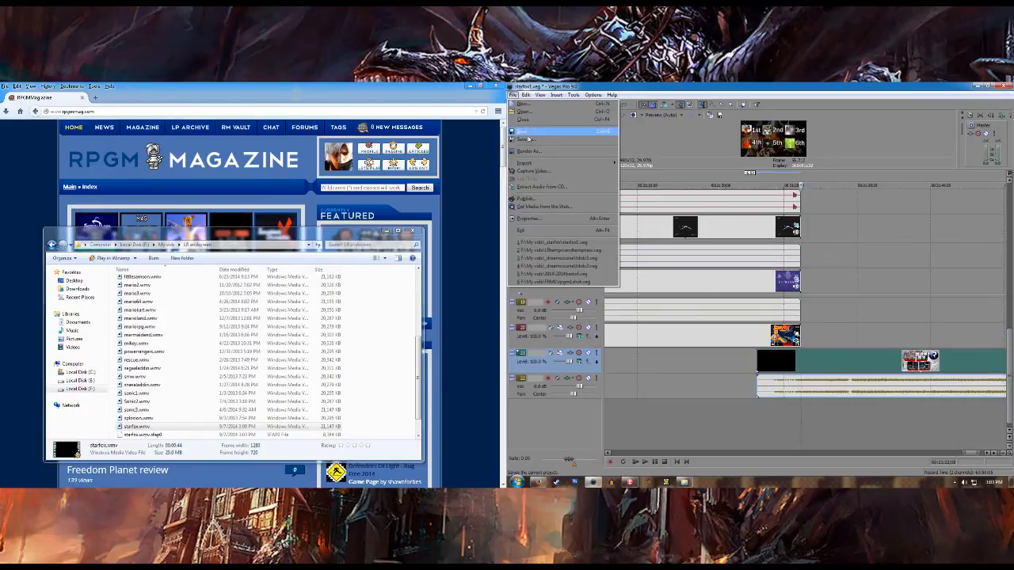
{"action": "left_click", "coordinate": [930, 303]}
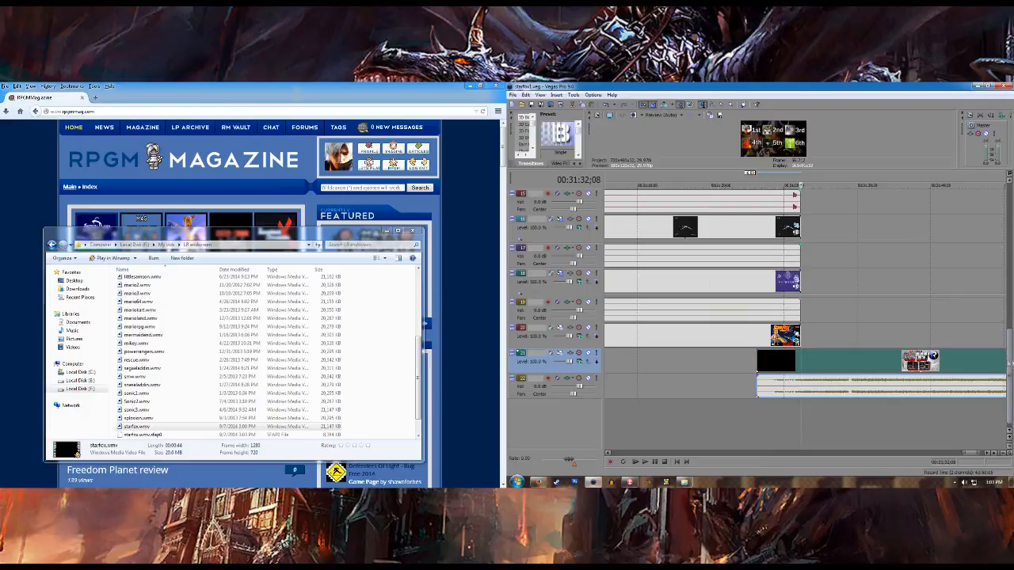
Step: Play the transition from the race ending to the placings image in an enlarged preview, pausing at 00:31:39;08
{"action": "left_click_drag", "start_coordinate": [1011, 363], "coordinate": [1008, 212]}
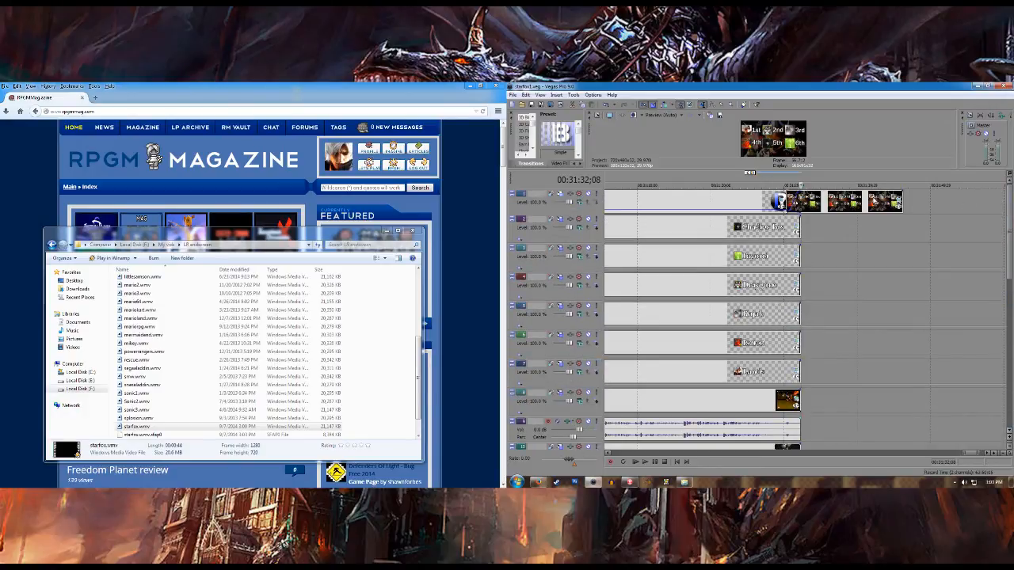
{"action": "left_click", "coordinate": [869, 202]}
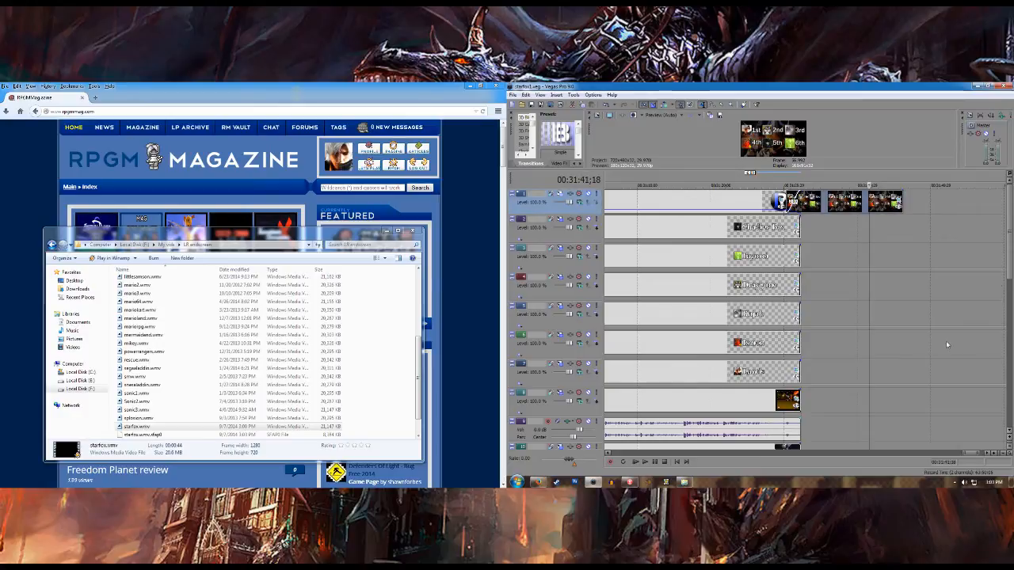
{"action": "mouse_move", "coordinate": [1010, 227]}
{"action": "left_mouse_down"}
{"action": "mouse_move", "coordinate": [1010, 293]}
{"action": "mouse_move", "coordinate": [1007, 207]}
{"action": "left_mouse_up"}
{"action": "left_click", "coordinate": [790, 236]}
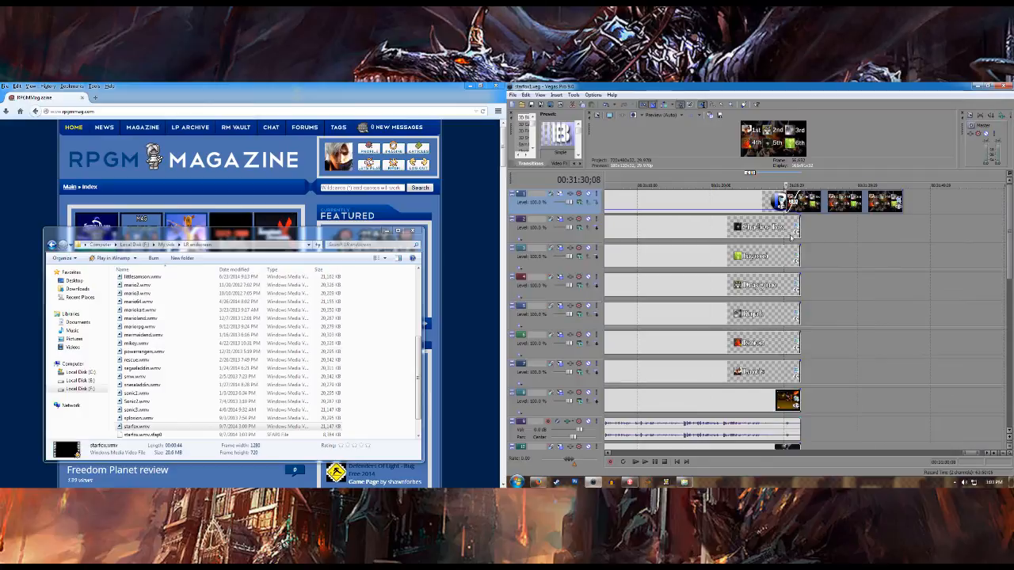
{"action": "left_click", "coordinate": [749, 211]}
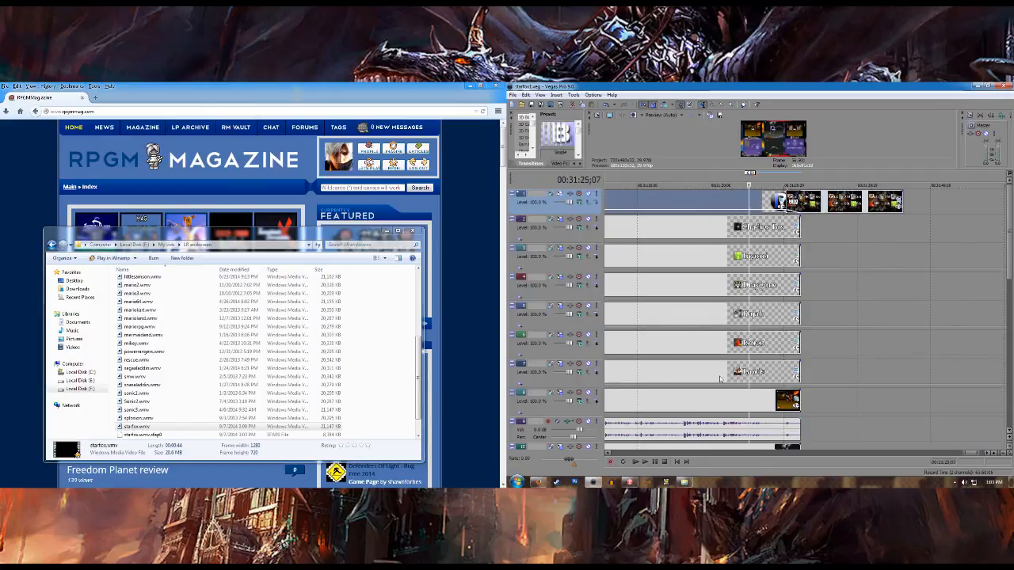
{"action": "left_click", "coordinate": [644, 463]}
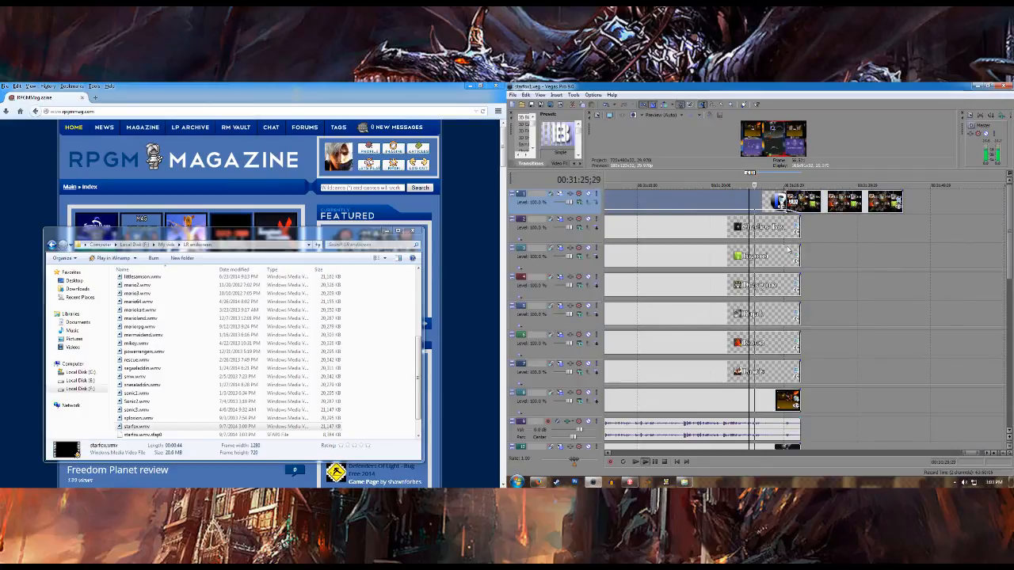
{"action": "left_click_drag", "start_coordinate": [809, 173], "coordinate": [818, 351]}
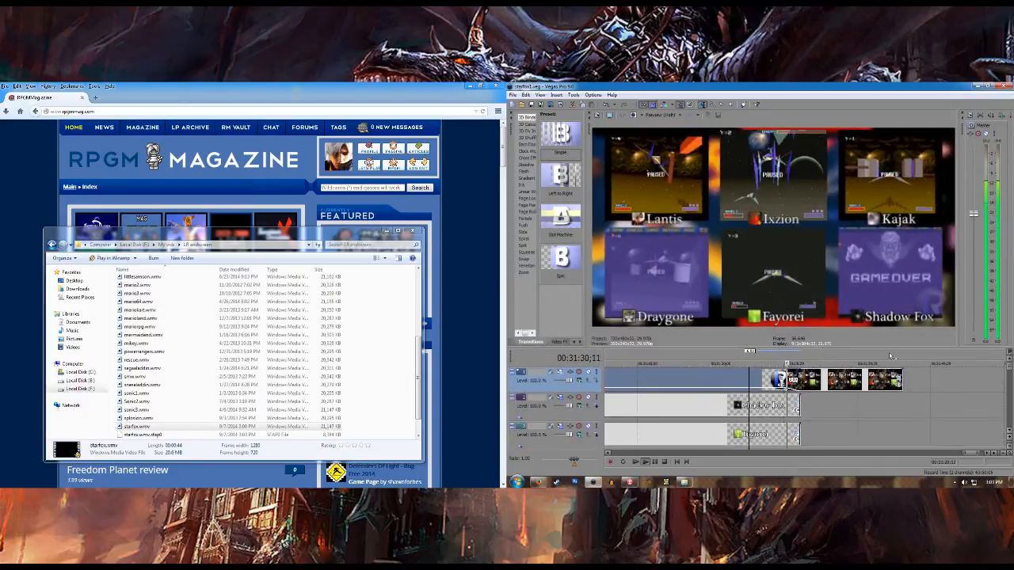
{"action": "left_click", "coordinate": [655, 463]}
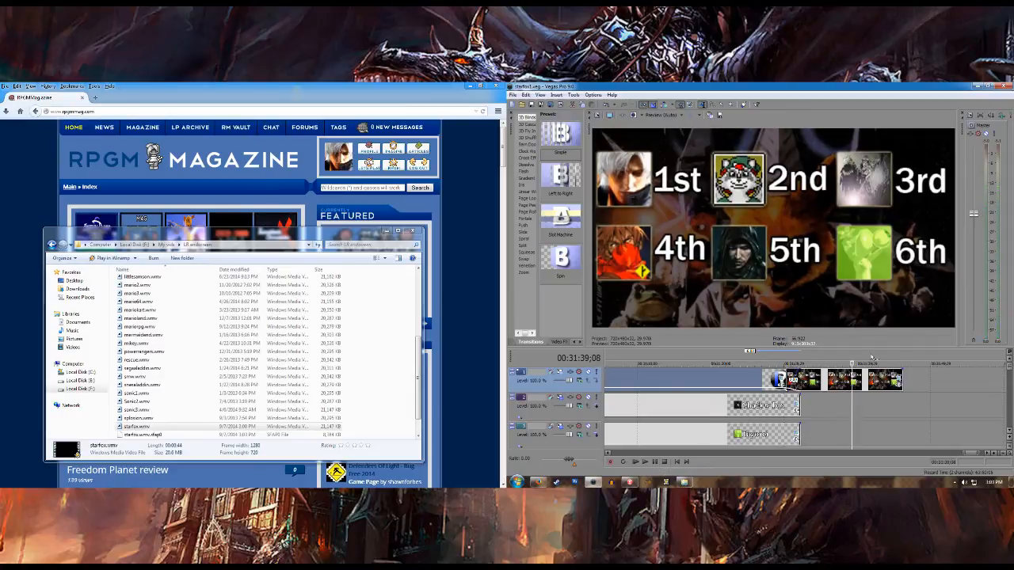
Step: Trim the placings image on the top track to end at 00:31:39;08, and save the project
{"action": "left_click_drag", "start_coordinate": [900, 379], "coordinate": [625, 370]}
{"action": "scroll", "coordinate": [852, 383], "scroll_direction": "up", "scroll_amount": 5}
{"action": "scroll", "coordinate": [801, 375], "scroll_direction": "down", "scroll_amount": 2}
{"action": "scroll", "coordinate": [801, 376], "scroll_direction": "down", "scroll_amount": 5}
{"action": "left_click", "coordinate": [513, 95]}
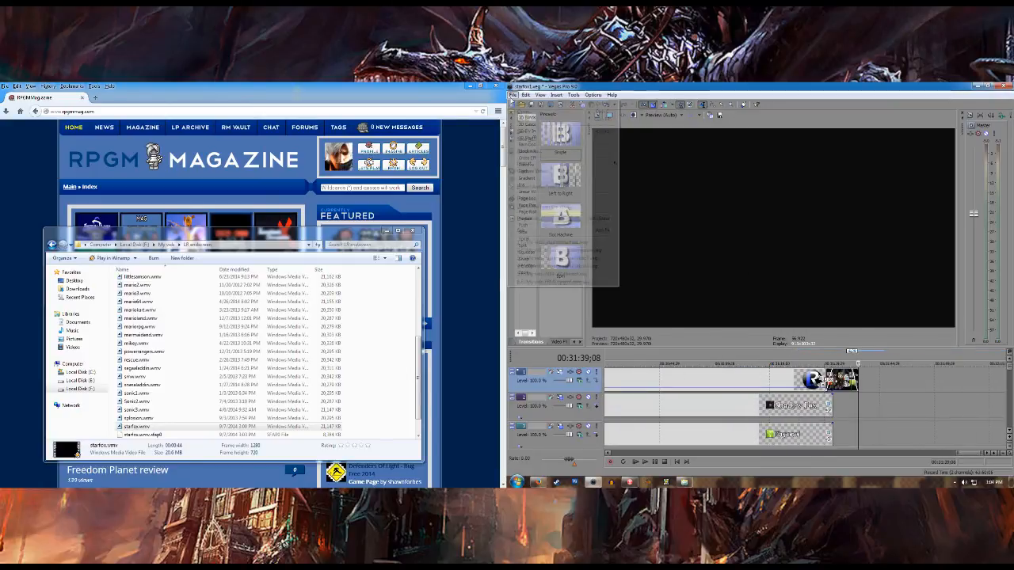
{"action": "left_click", "coordinate": [546, 131]}
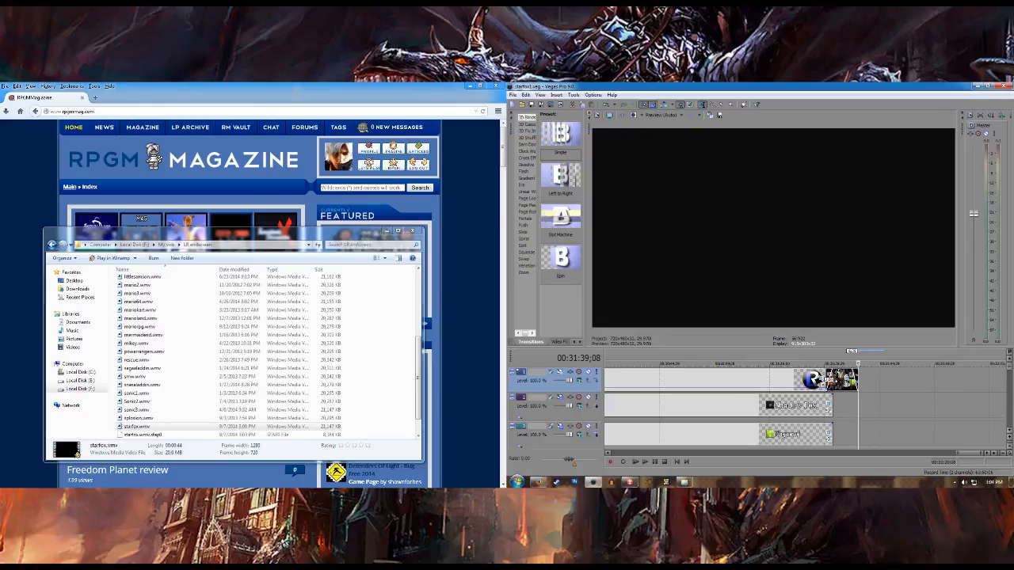
Step: Play the ending from 00:31:24;19 through to the Last Four Races screen to check the transition
{"action": "left_click", "coordinate": [806, 378]}
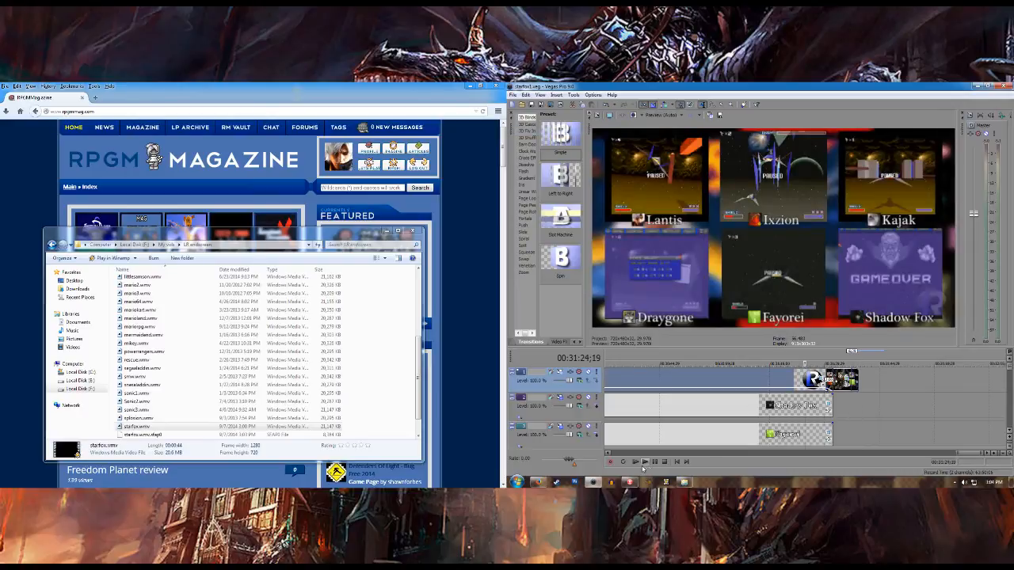
{"action": "left_click", "coordinate": [645, 462]}
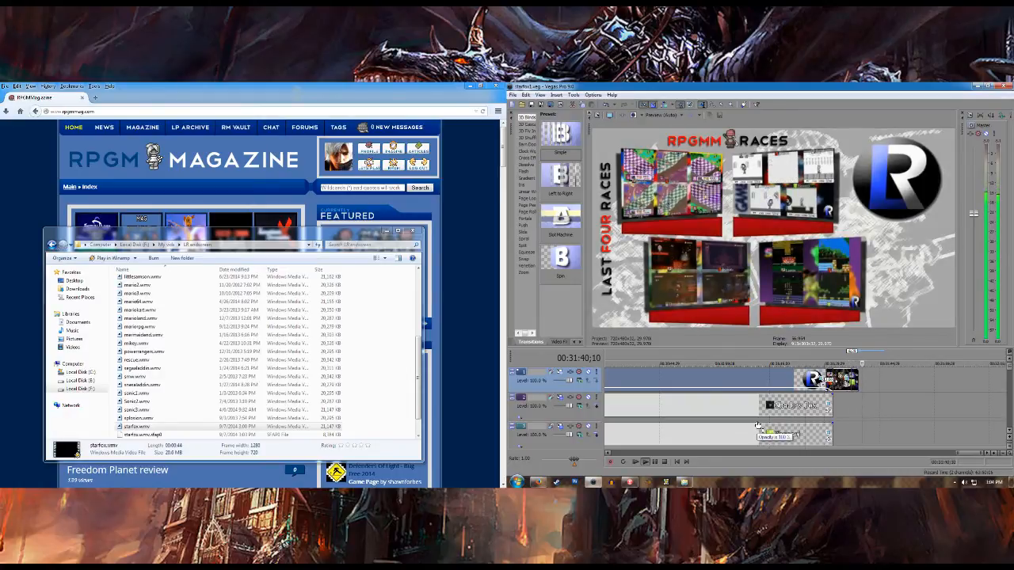
{"action": "left_click", "coordinate": [664, 462]}
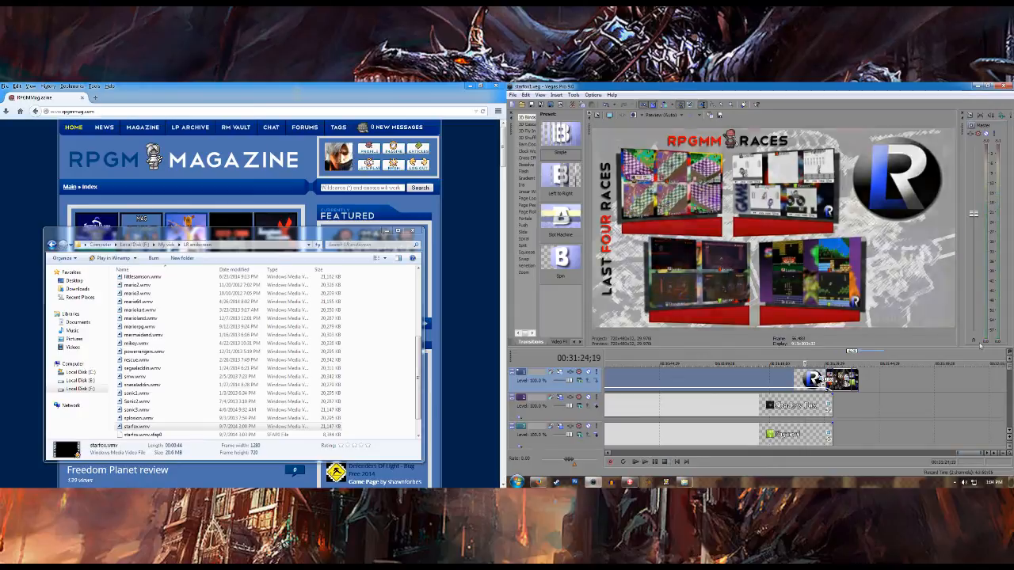
Step: Enlarge the track area down to the lowest tracks, and open the ost folder inside _starfox in the file window
{"action": "left_click_drag", "start_coordinate": [714, 347], "coordinate": [709, 164]}
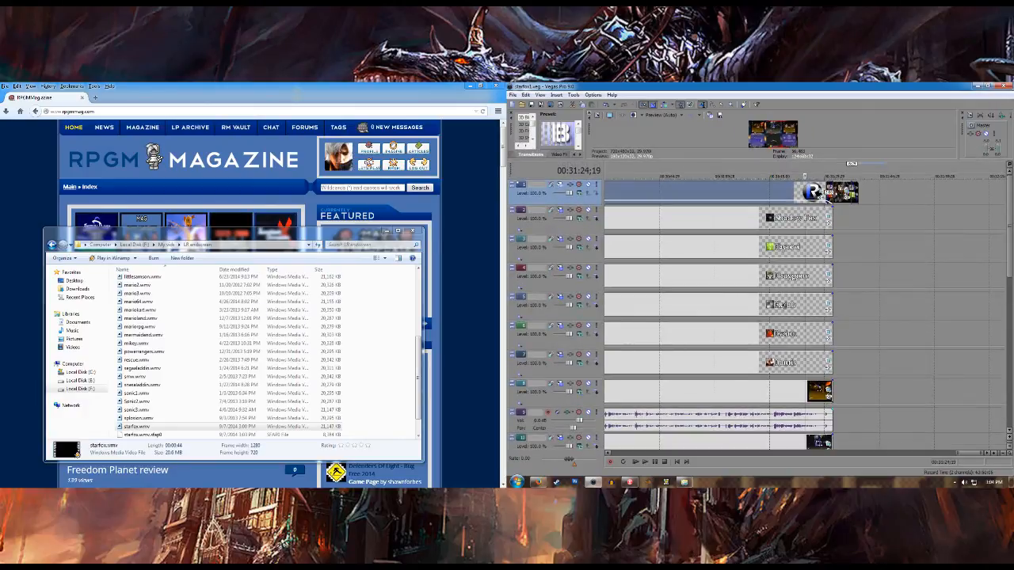
{"action": "left_click_drag", "start_coordinate": [1003, 263], "coordinate": [1002, 437]}
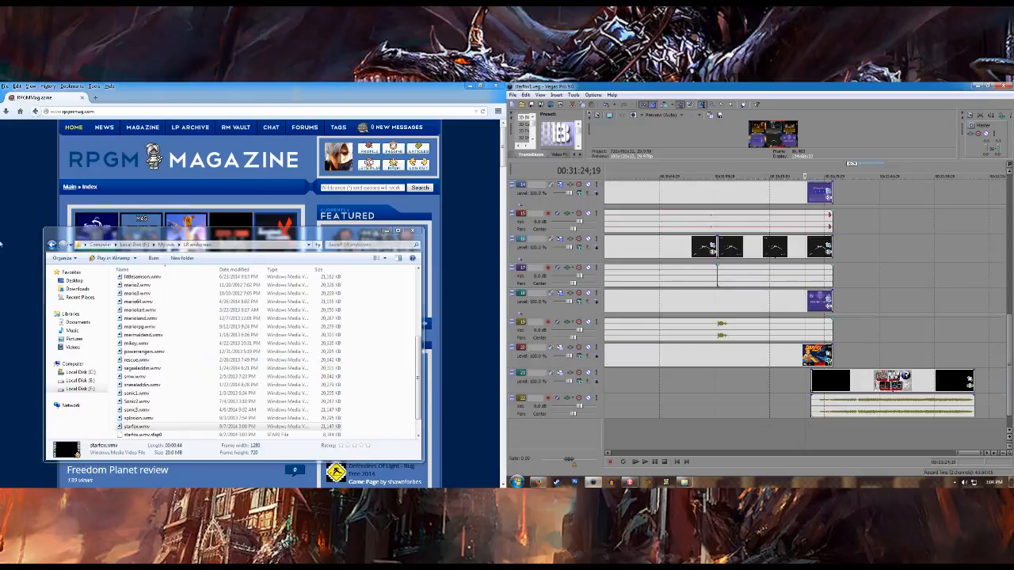
{"action": "left_click", "coordinate": [52, 244]}
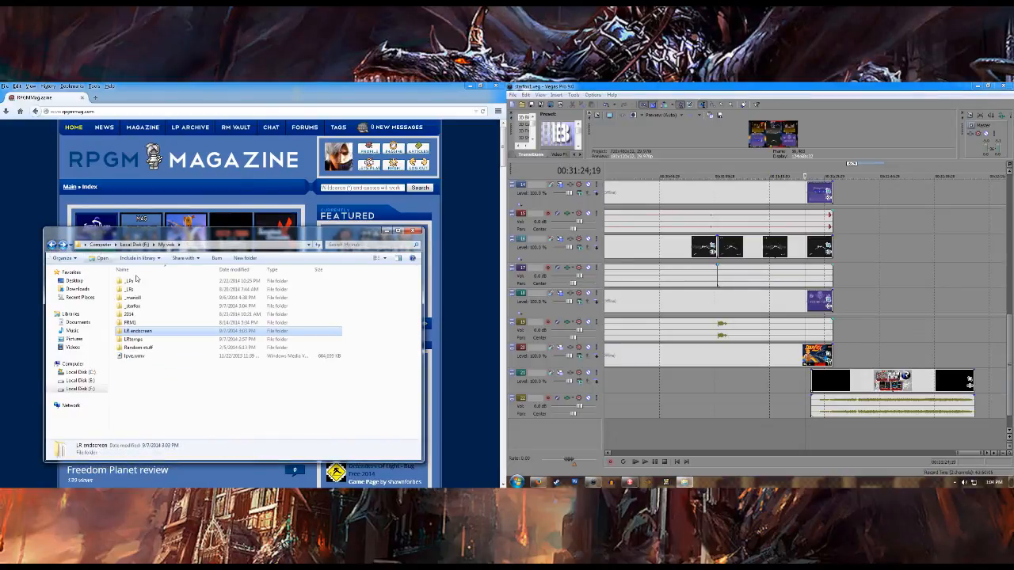
{"action": "double_click", "coordinate": [134, 306]}
{"action": "double_click", "coordinate": [157, 332]}
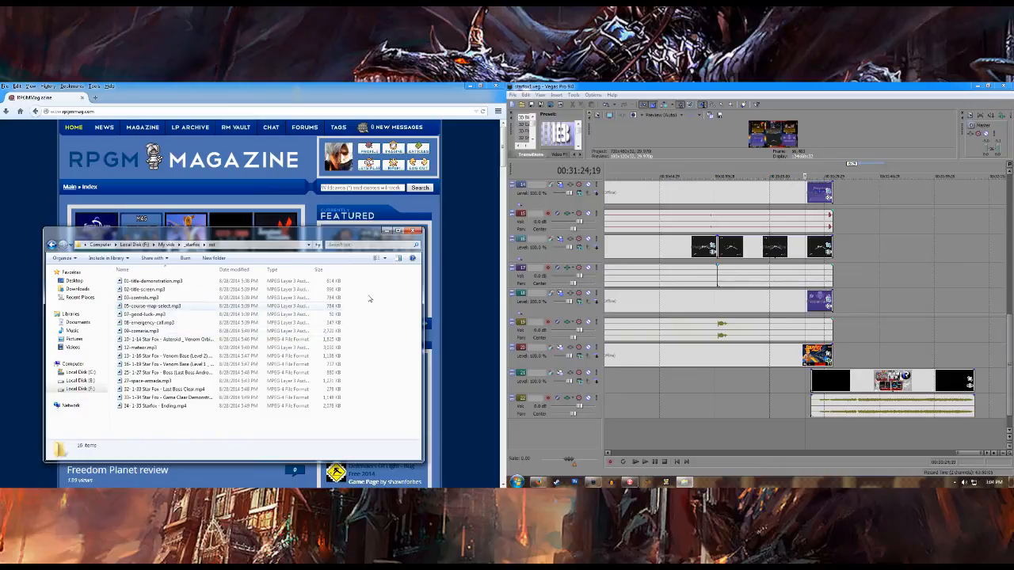
Step: Add 01-title-demonstration.mp3 on a new audio track below the others, at the very start of the timeline
{"action": "left_click_drag", "start_coordinate": [985, 447], "coordinate": [607, 443]}
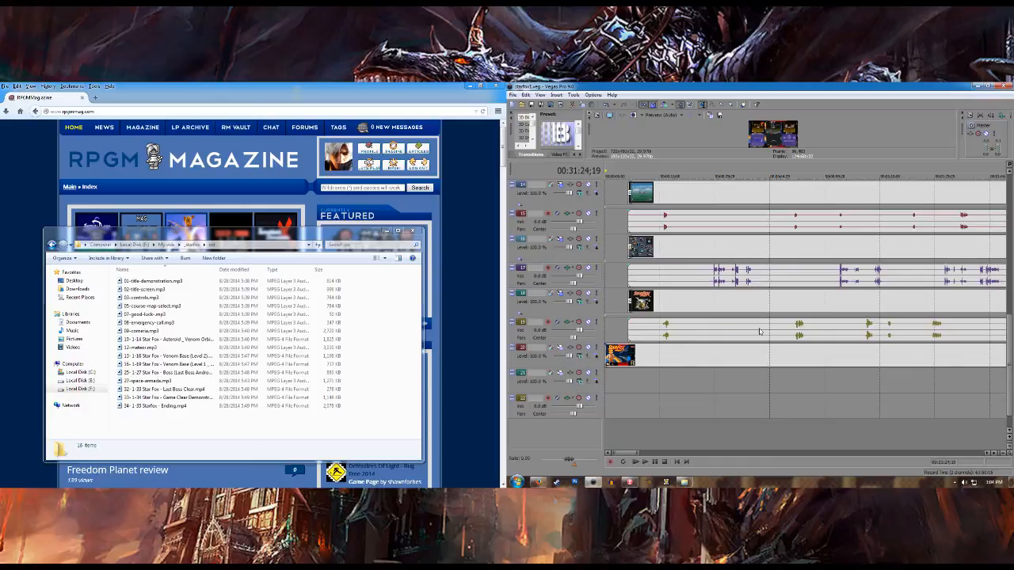
{"action": "double_click", "coordinate": [120, 280]}
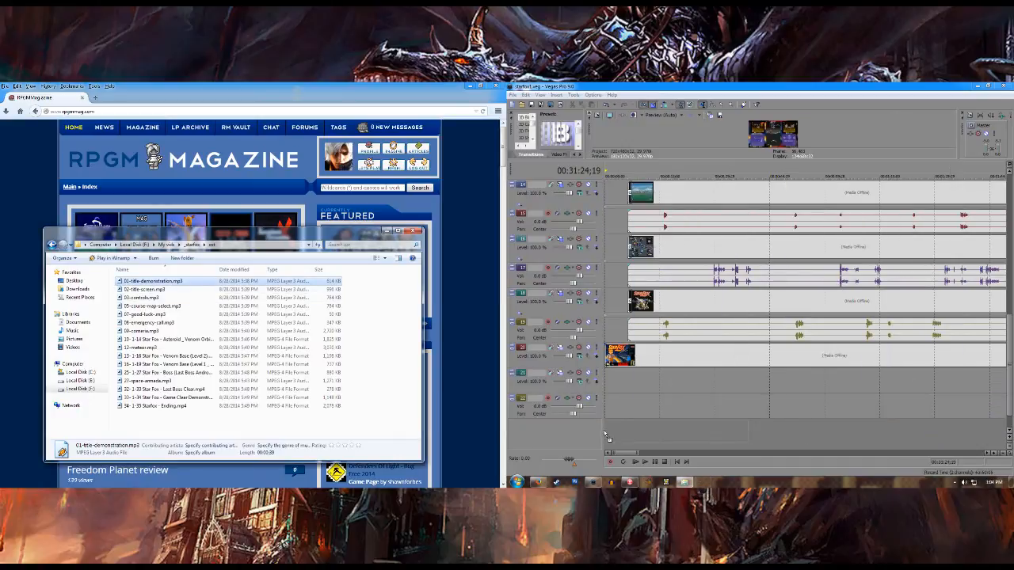
{"action": "left_click_drag", "start_coordinate": [606, 434], "coordinate": [607, 434]}
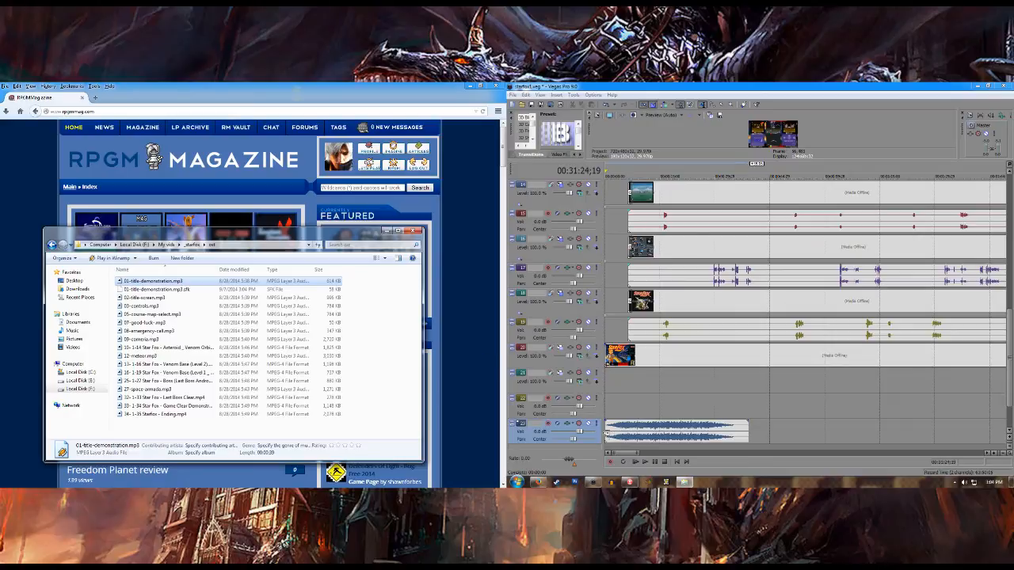
Step: Trim the beginning of the title music clip slightly, move it back to the timeline start, and save the project
{"action": "left_click", "coordinate": [607, 434]}
{"action": "scroll", "coordinate": [607, 433], "scroll_direction": "up", "scroll_amount": 5}
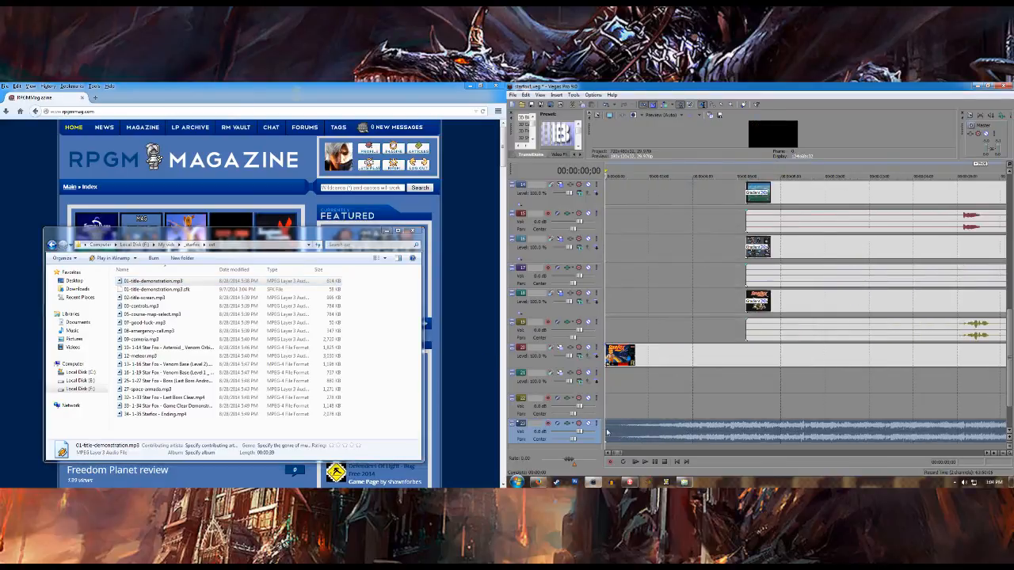
{"action": "left_click_drag", "start_coordinate": [607, 432], "coordinate": [654, 441]}
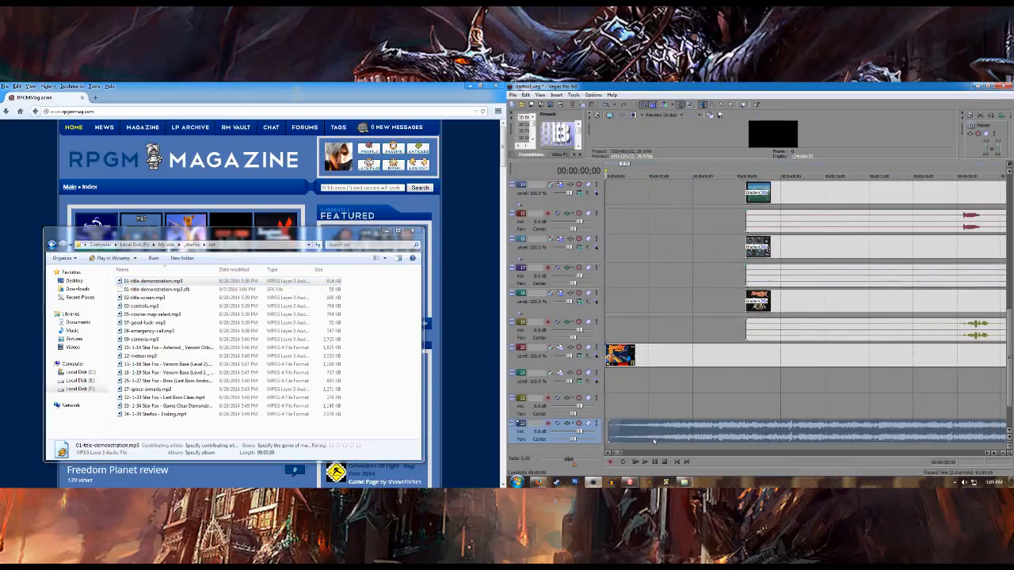
{"action": "left_click", "coordinate": [513, 95]}
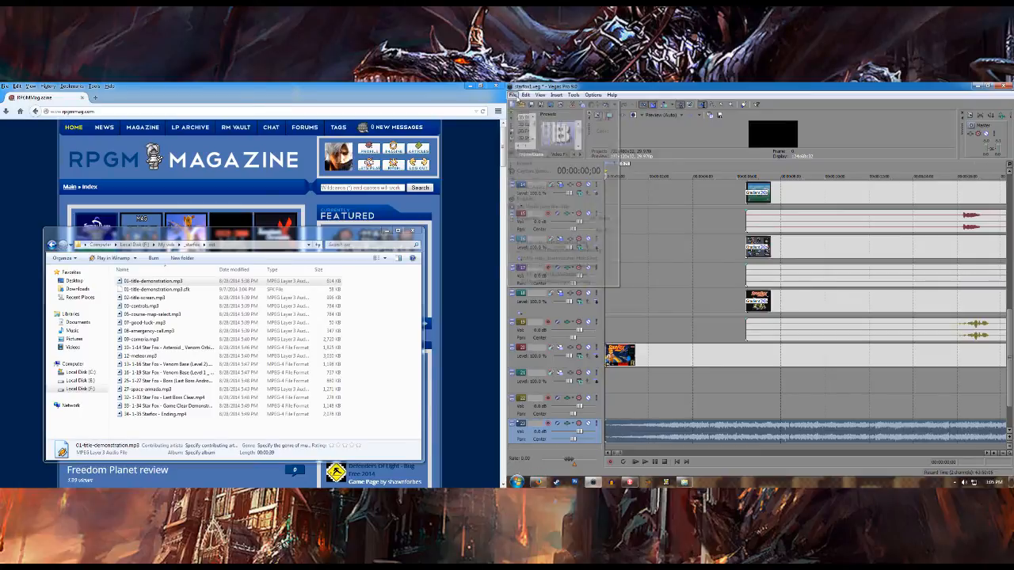
{"action": "left_click", "coordinate": [522, 132]}
Step: Trim the end of the title music clip on the lowest audio track so the clip finishes slightly earlier
{"action": "scroll", "coordinate": [719, 409], "scroll_direction": "down", "scroll_amount": 5}
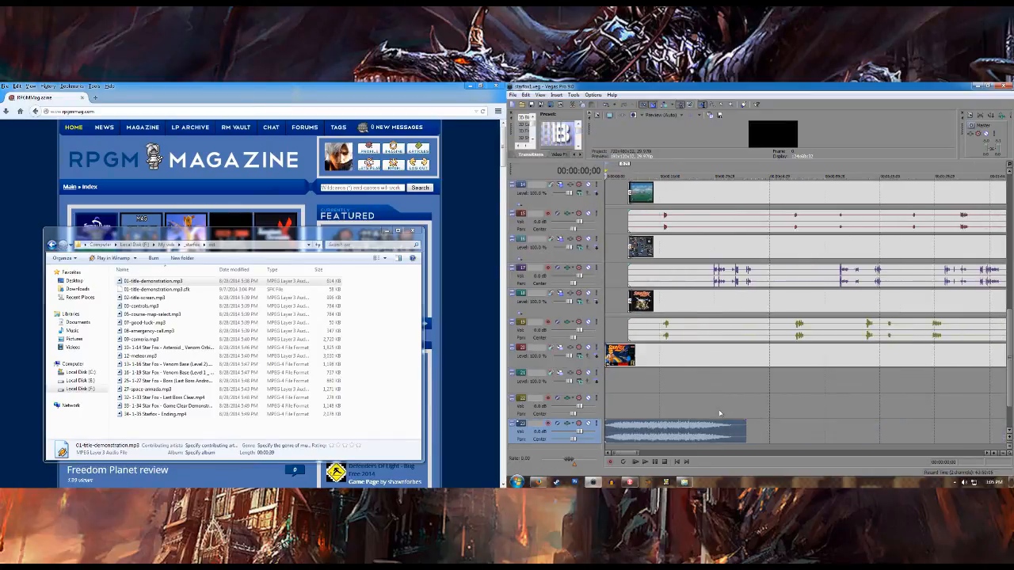
{"action": "left_click_drag", "start_coordinate": [745, 430], "coordinate": [730, 430]}
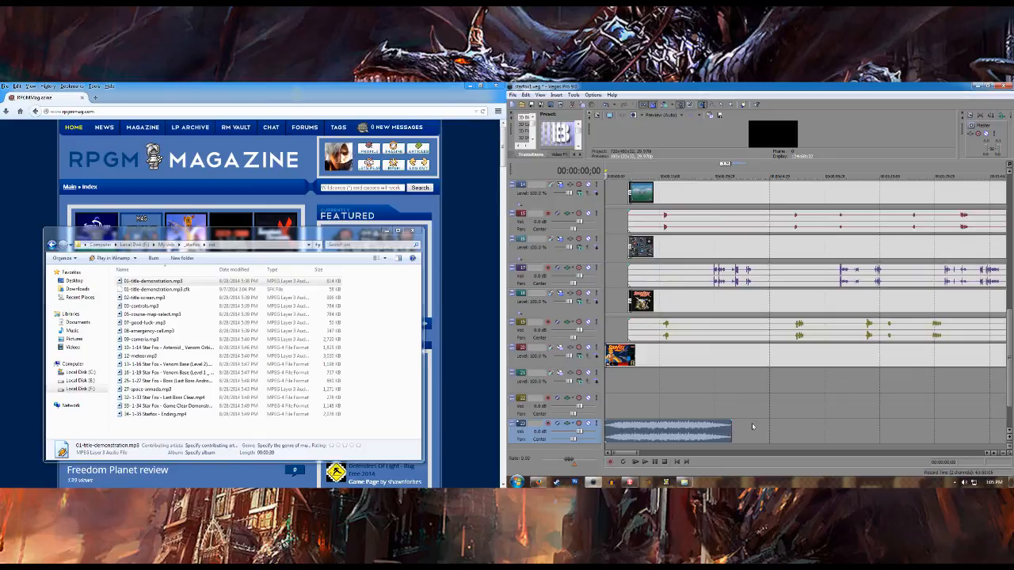
{"action": "scroll", "coordinate": [1010, 410], "scroll_direction": "down", "scroll_amount": 1}
{"action": "mouse_move", "coordinate": [1008, 410]}
{"action": "left_mouse_down"}
{"action": "mouse_move", "coordinate": [1010, 233]}
{"action": "mouse_move", "coordinate": [1010, 410]}
{"action": "left_mouse_up"}
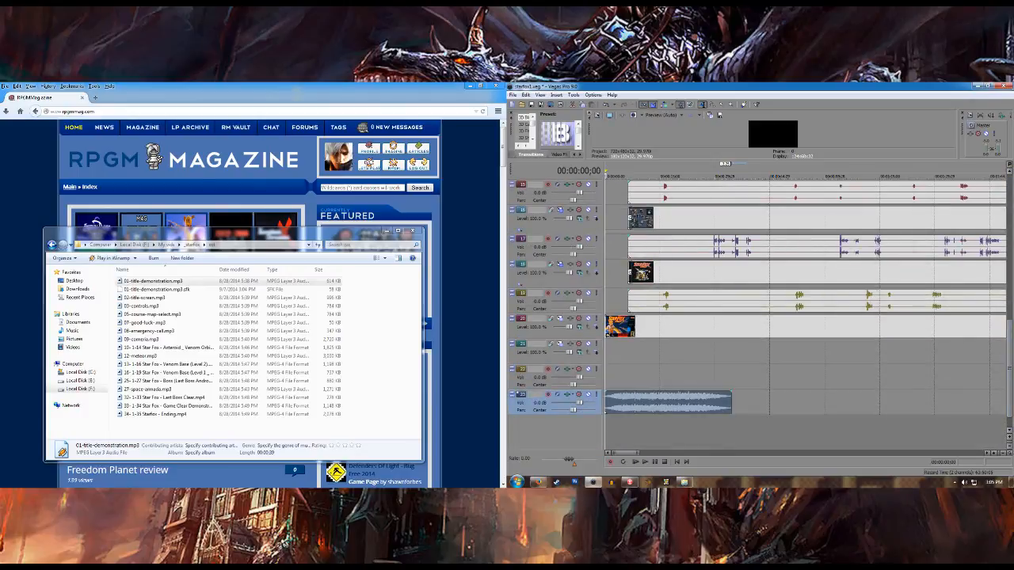
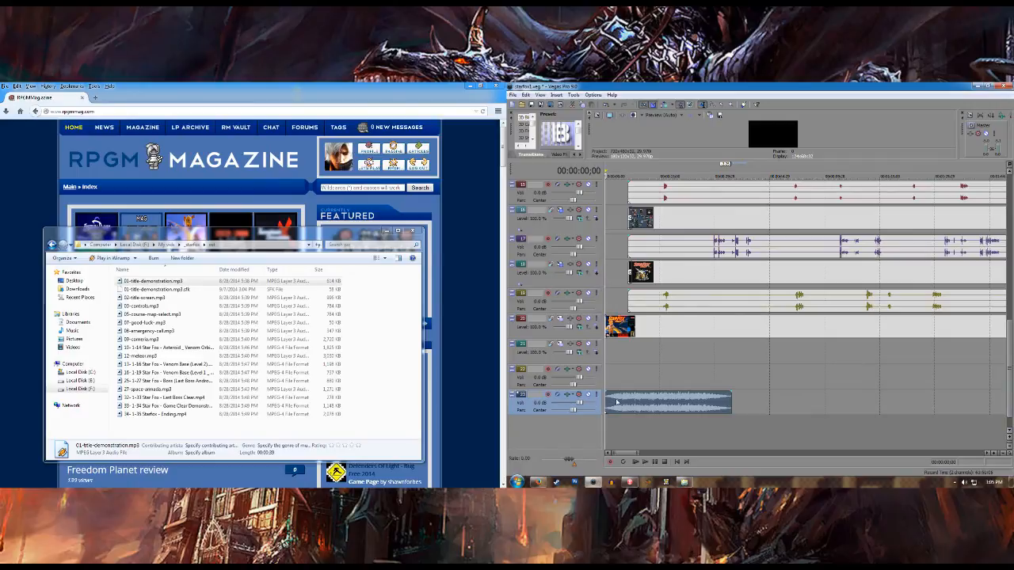
Step: Locate where speech first begins on the uppermost voice track and place the timeline cursor there, at 00:00:08;04
{"action": "left_click_drag", "start_coordinate": [1006, 367], "coordinate": [1008, 266]}
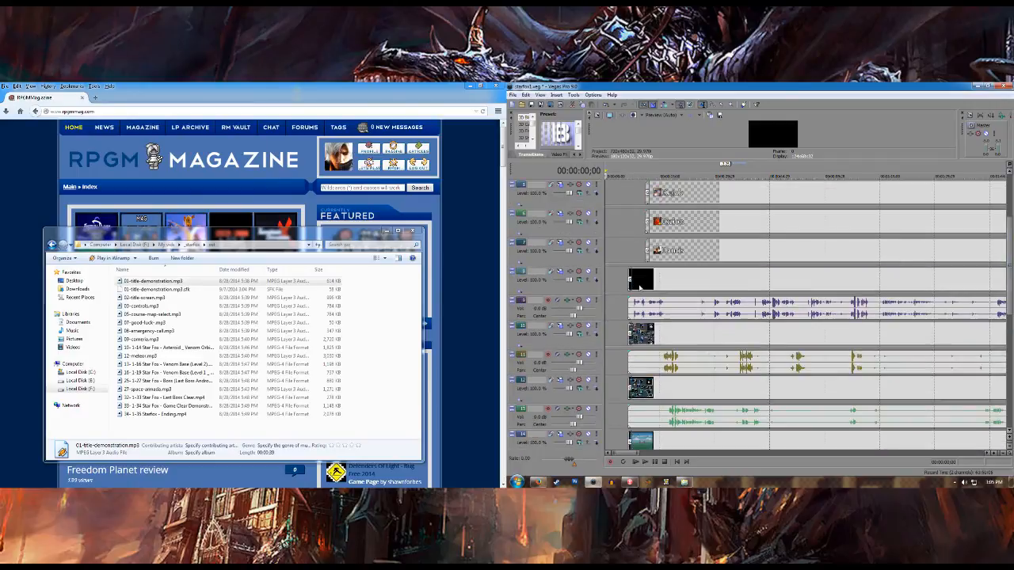
{"action": "left_click", "coordinate": [639, 318]}
{"action": "scroll", "coordinate": [640, 321], "scroll_direction": "up", "scroll_amount": 4}
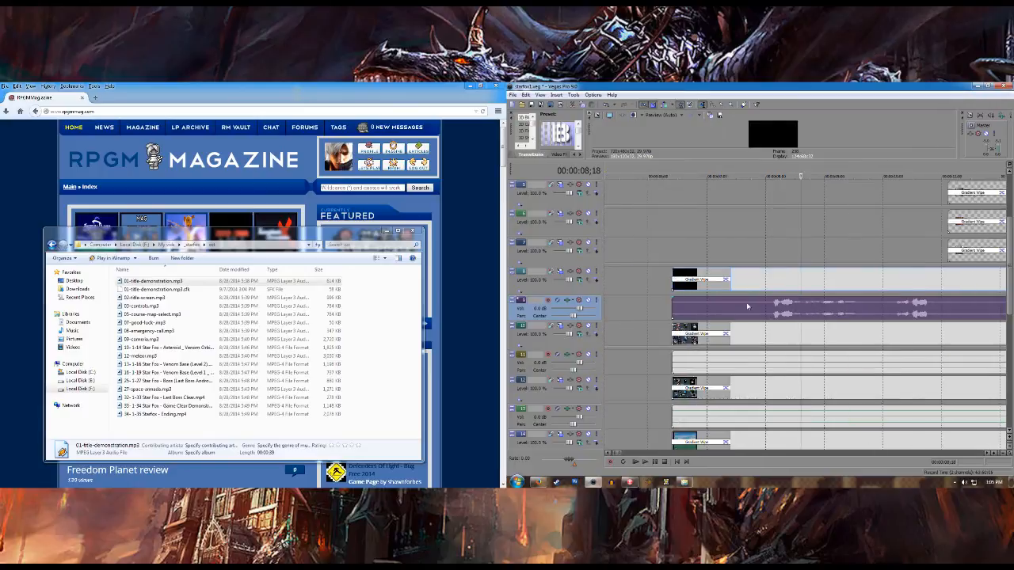
{"action": "left_click", "coordinate": [774, 313]}
{"action": "scroll", "coordinate": [774, 313], "scroll_direction": "down", "scroll_amount": 4}
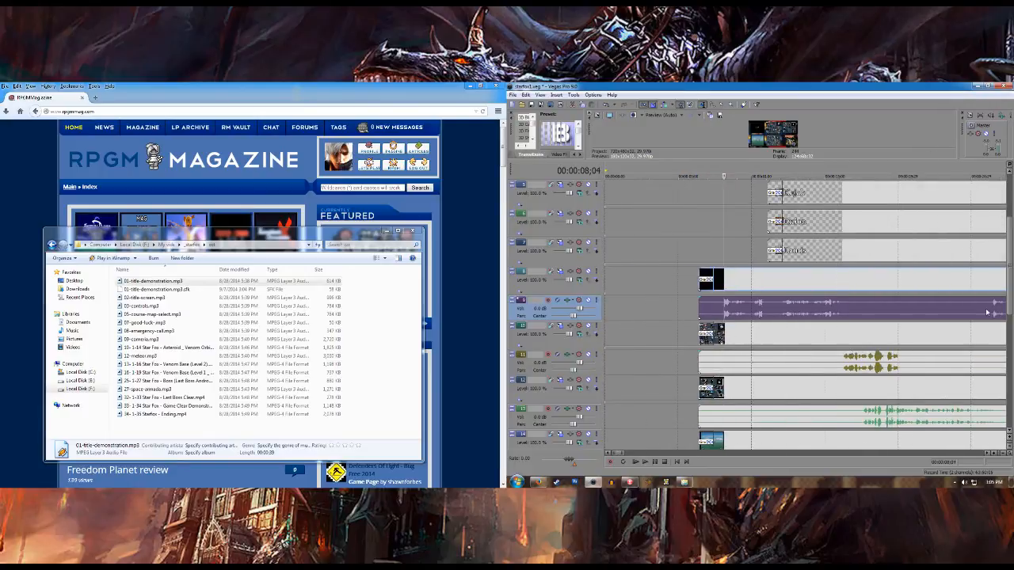
Step: Add volume envelope points at about 00:00:06;06 and 00:00:08;03 on the title music track and lower the second to fade the music down
{"action": "left_click_drag", "start_coordinate": [1007, 298], "coordinate": [1011, 475]}
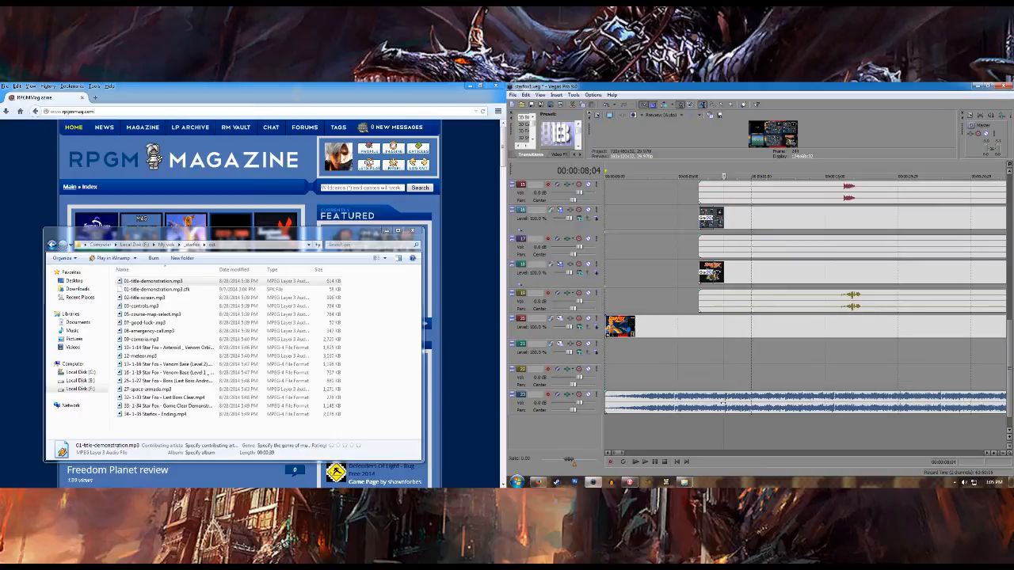
{"action": "scroll", "coordinate": [724, 404], "scroll_direction": "up", "scroll_amount": 4}
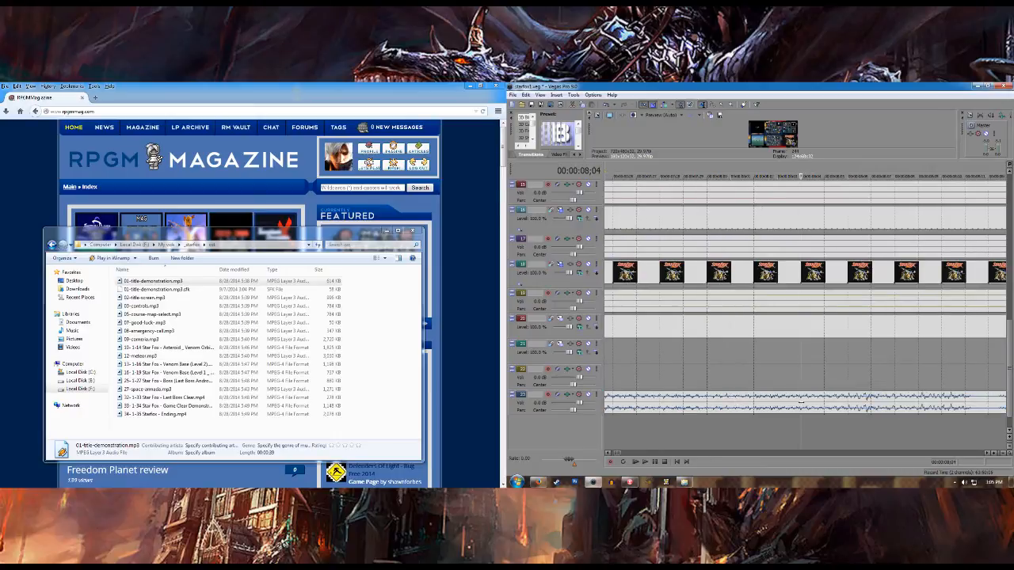
{"action": "left_click", "coordinate": [797, 408]}
{"action": "scroll", "coordinate": [796, 414], "scroll_direction": "down", "scroll_amount": 5}
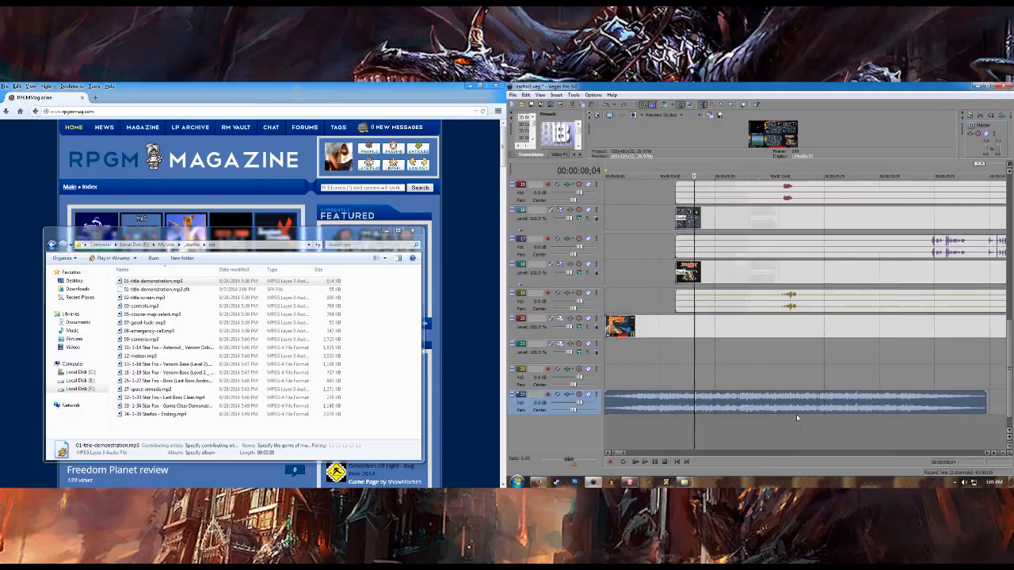
{"action": "scroll", "coordinate": [752, 411], "scroll_direction": "up", "scroll_amount": 5}
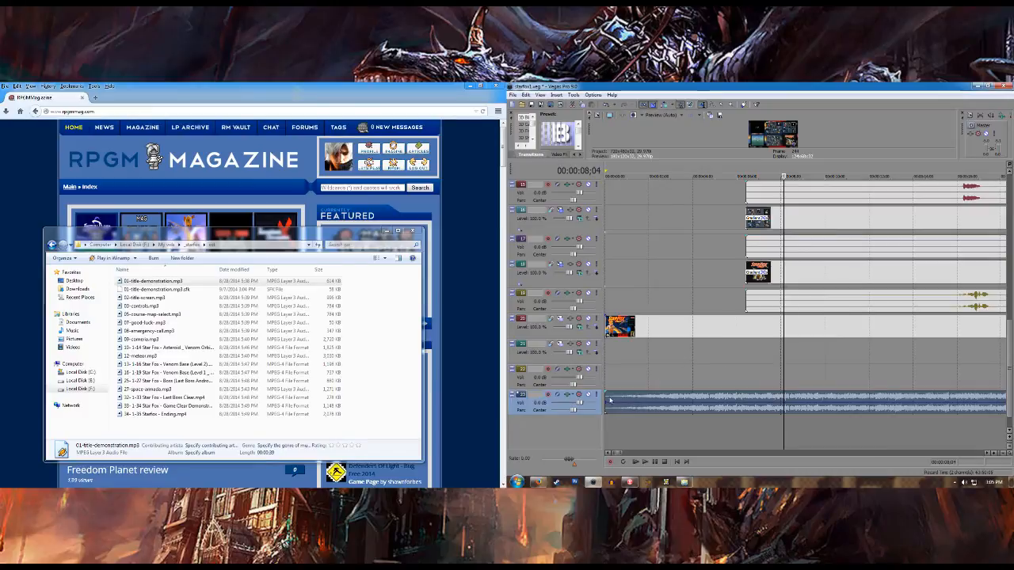
{"action": "left_click", "coordinate": [783, 402]}
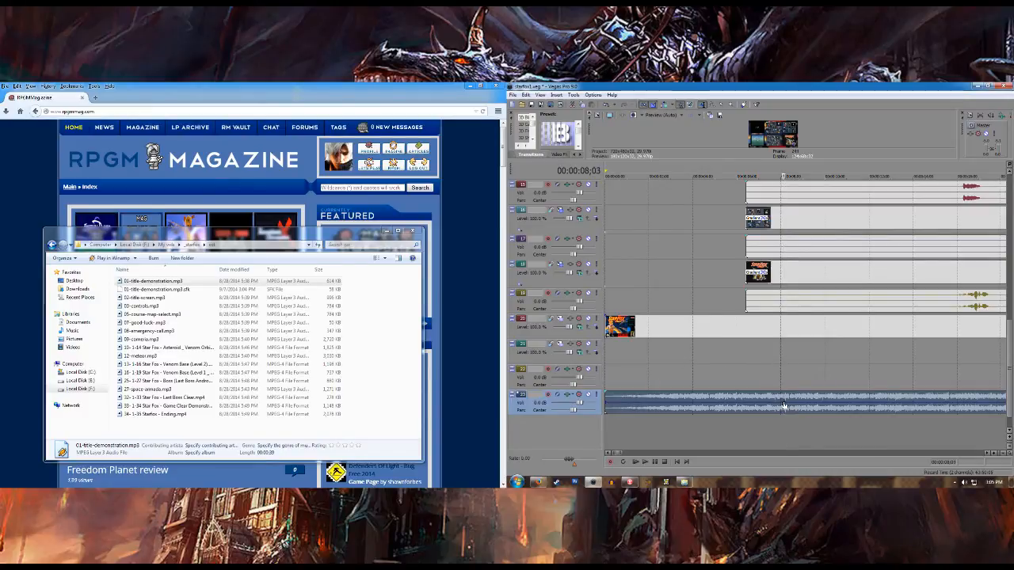
{"action": "left_click", "coordinate": [742, 404]}
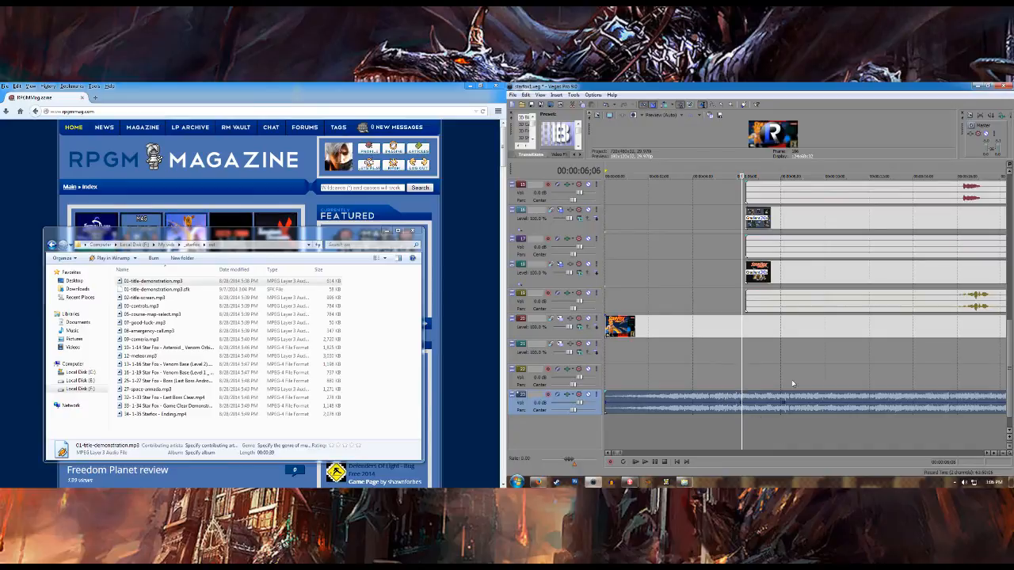
{"action": "scroll", "coordinate": [767, 410], "scroll_direction": "up", "scroll_amount": 2}
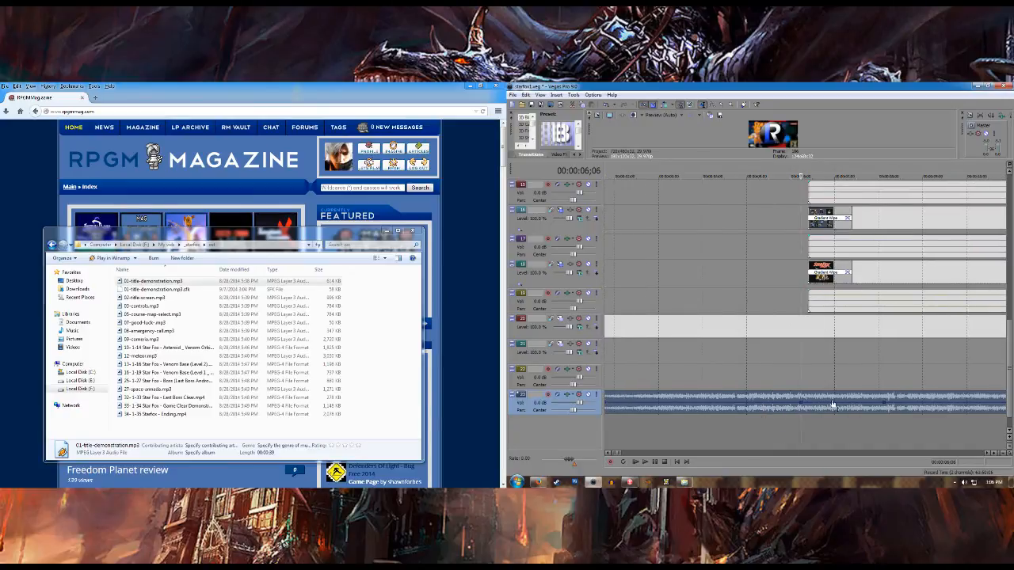
{"action": "scroll", "coordinate": [753, 408], "scroll_direction": "down", "scroll_amount": 4}
{"action": "left_click_drag", "start_coordinate": [736, 407], "coordinate": [736, 417]}
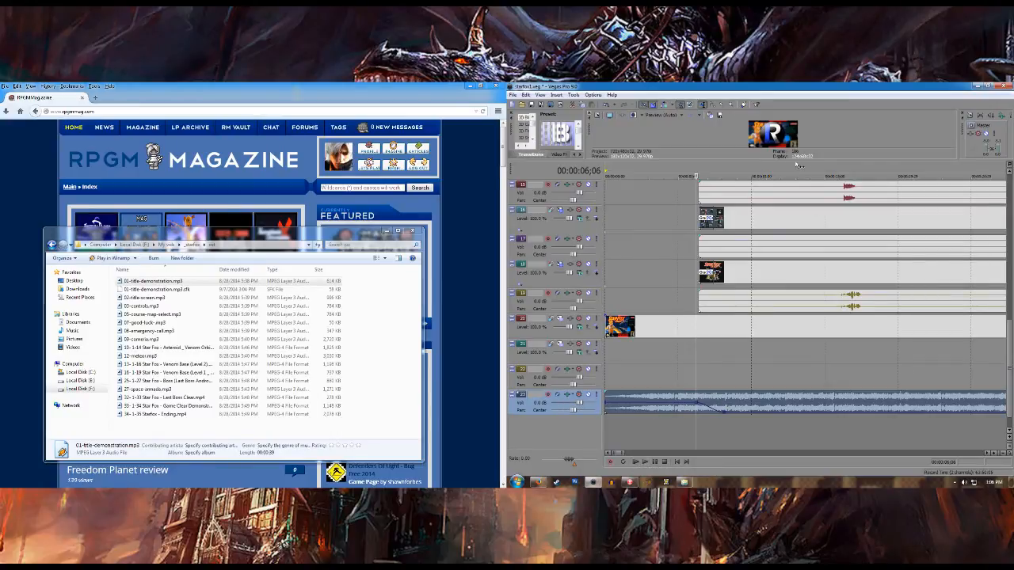
Step: Enlarge the video preview, keep the lowest tracks in view, and play the video's opening to check the music fade
{"action": "left_click_drag", "start_coordinate": [798, 160], "coordinate": [795, 312]}
{"action": "left_click_drag", "start_coordinate": [1007, 396], "coordinate": [1009, 426]}
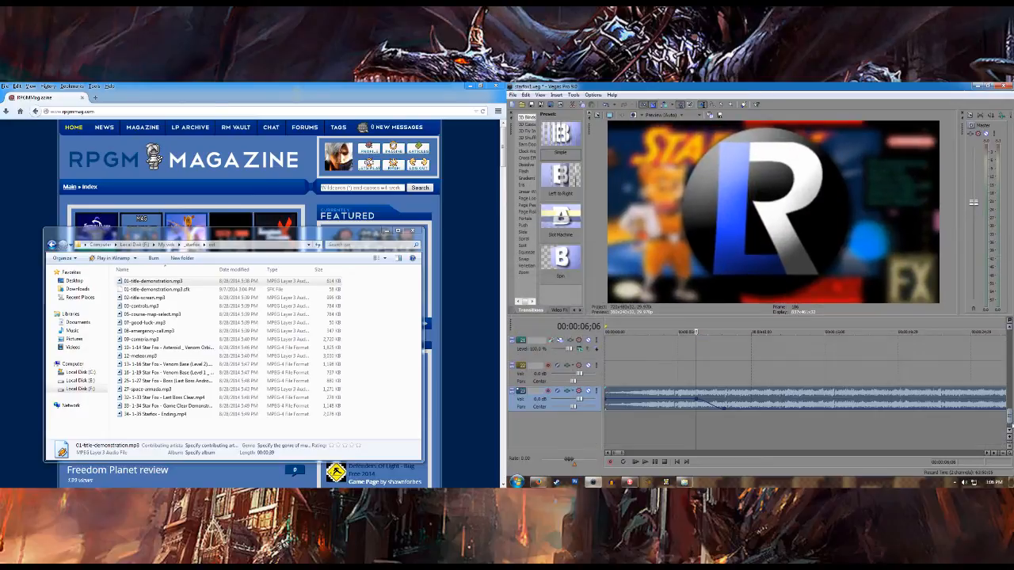
{"action": "left_click", "coordinate": [635, 463]}
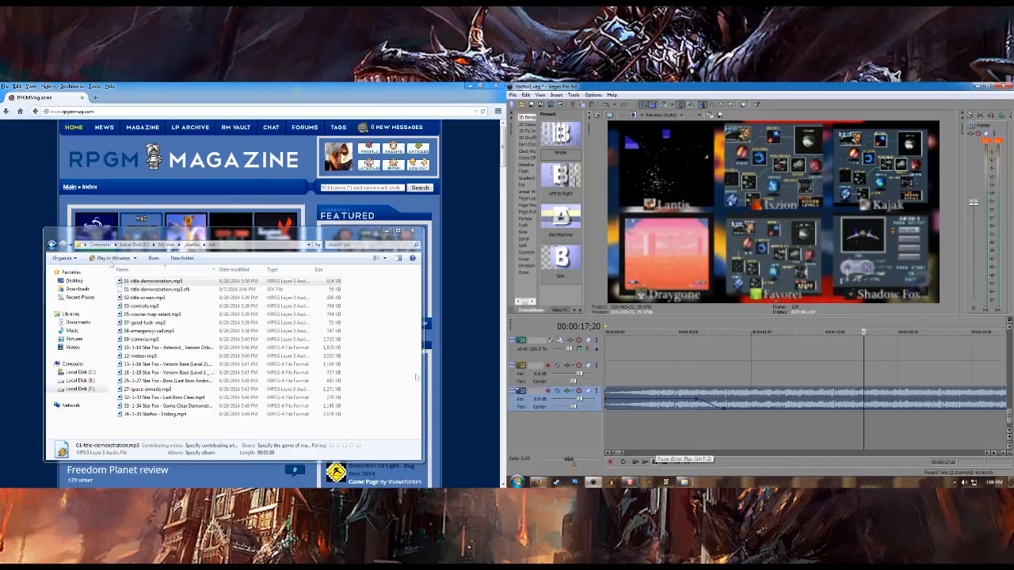
Step: Audition 02-title-screen.mp3 and use it to replace the title demonstration clip at the very start of the lowest audio track
{"action": "double_click", "coordinate": [145, 297]}
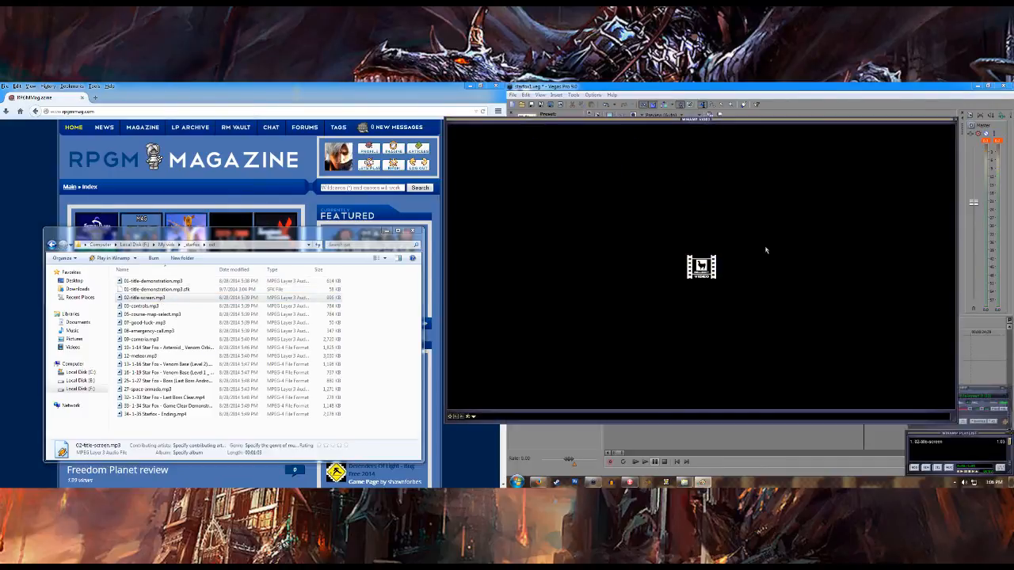
{"action": "left_click", "coordinate": [1010, 390]}
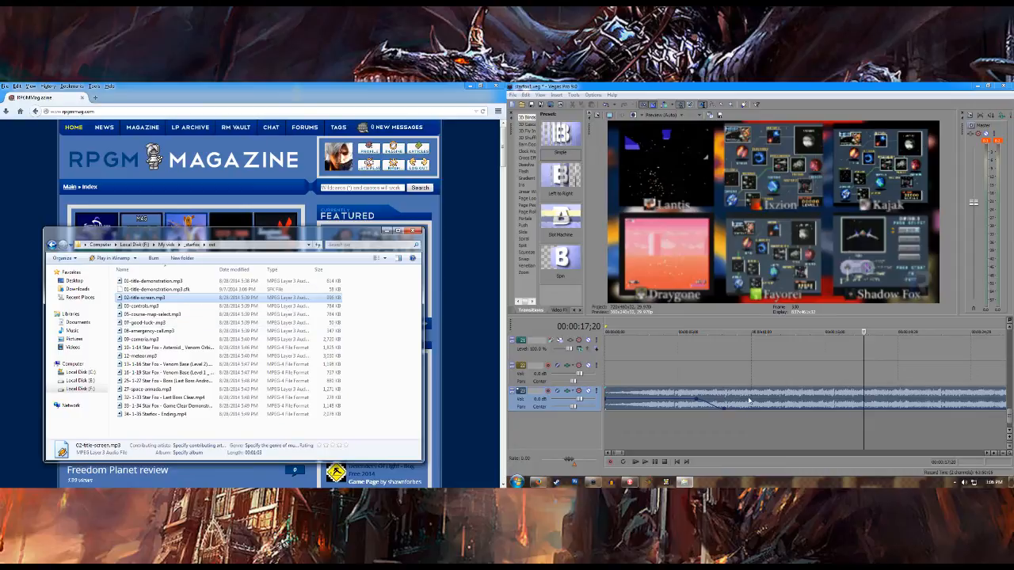
{"action": "left_click", "coordinate": [731, 397]}
{"action": "key", "text": "Delete"}
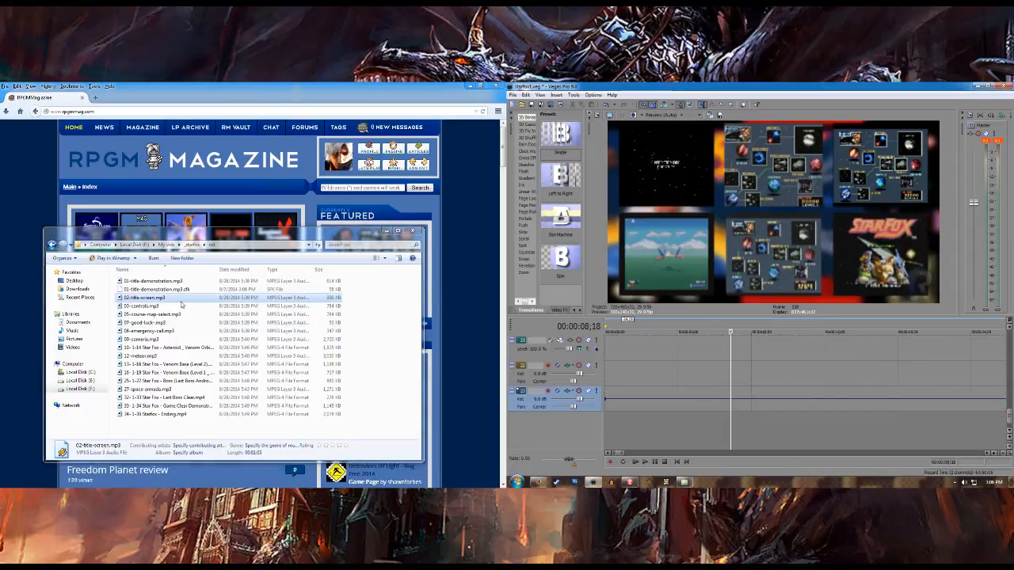
{"action": "left_click_drag", "start_coordinate": [147, 298], "coordinate": [606, 406]}
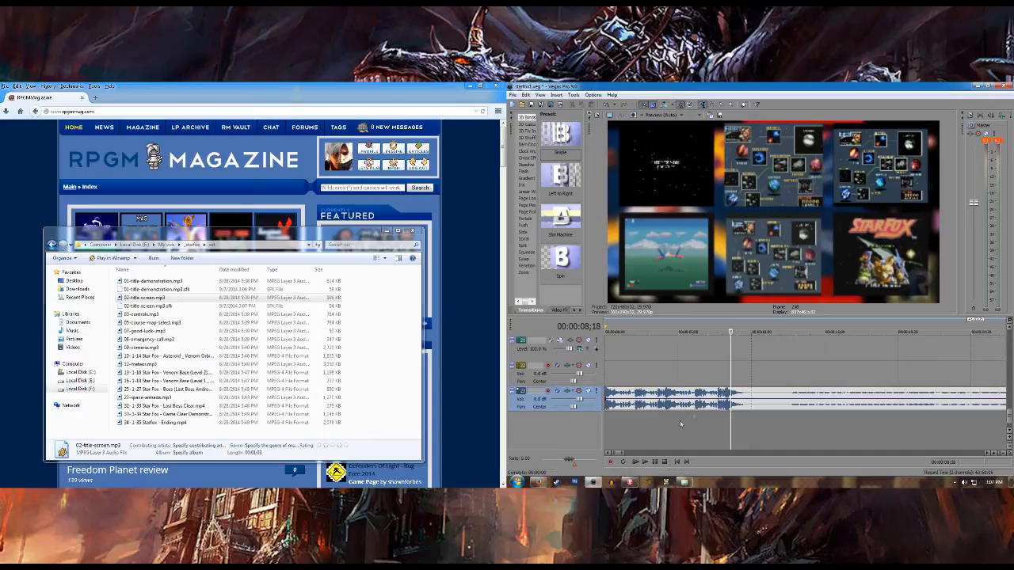
Step: Fade the title-screen music's volume down between 00:00:05;25 and 00:00:07;23 with two envelope points, and play the opening to check it
{"action": "left_click", "coordinate": [636, 464]}
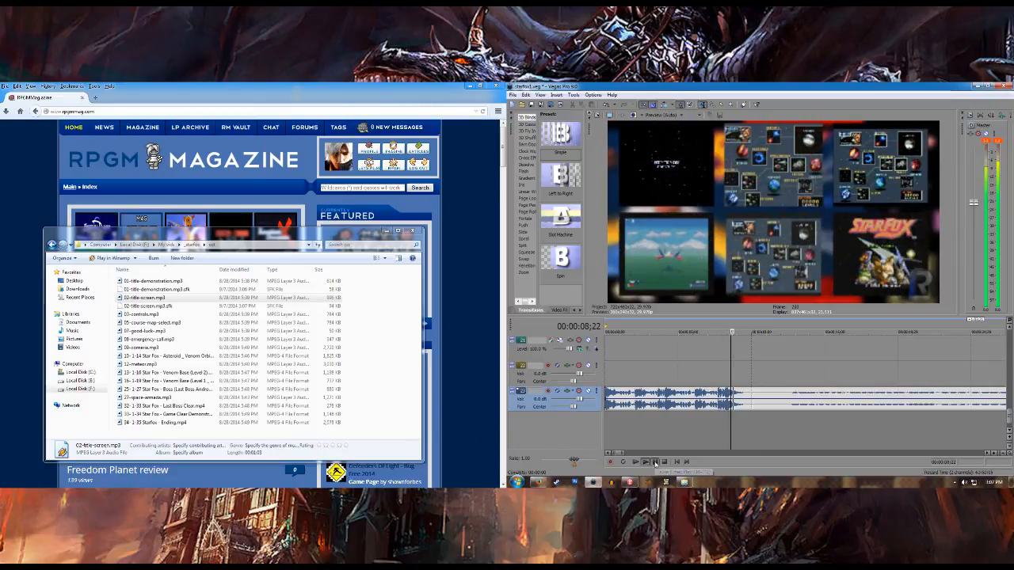
{"action": "left_click", "coordinate": [718, 402]}
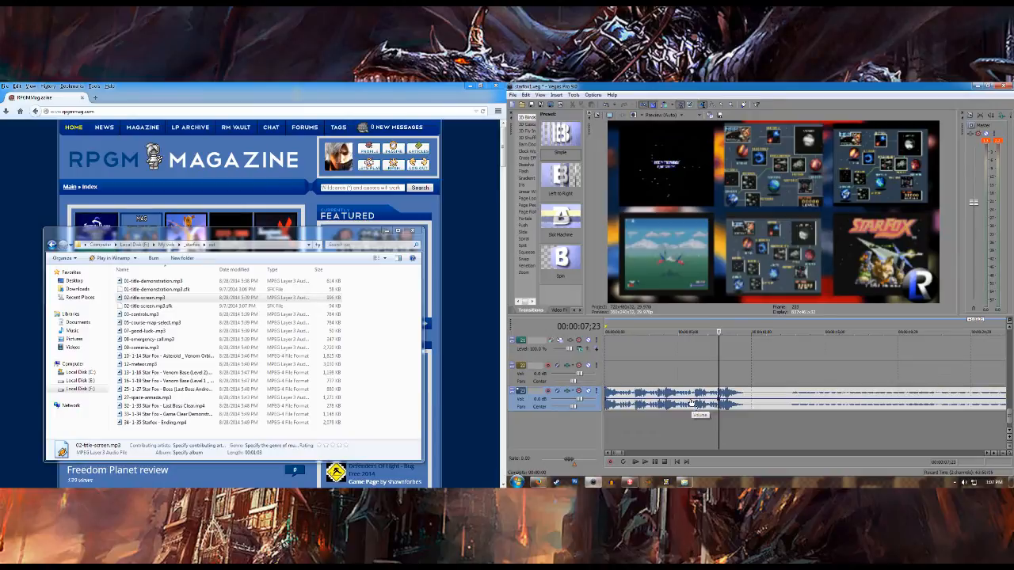
{"action": "left_click", "coordinate": [690, 403]}
{"action": "left_click_drag", "start_coordinate": [719, 400], "coordinate": [721, 412]}
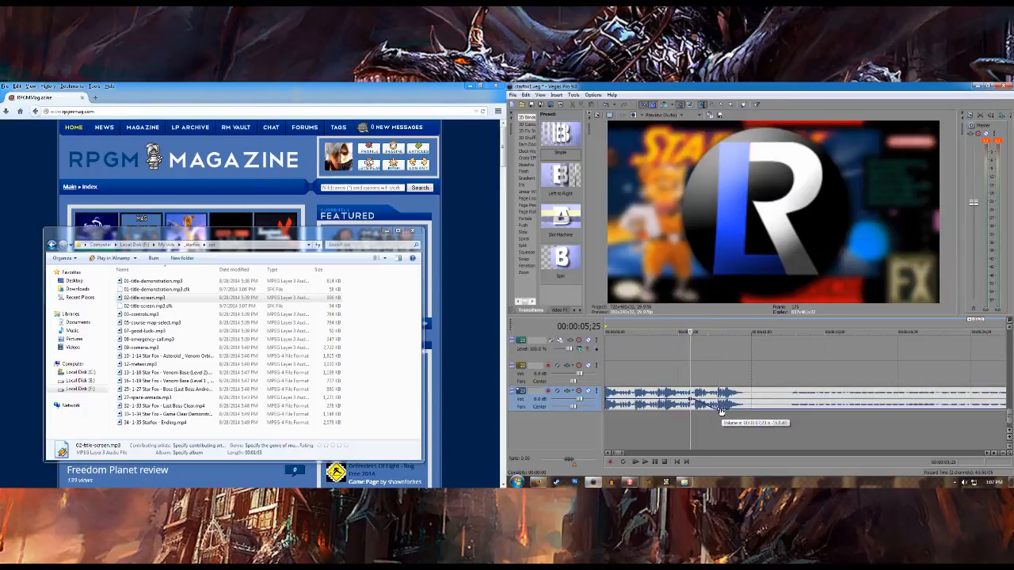
{"action": "left_click", "coordinate": [637, 462]}
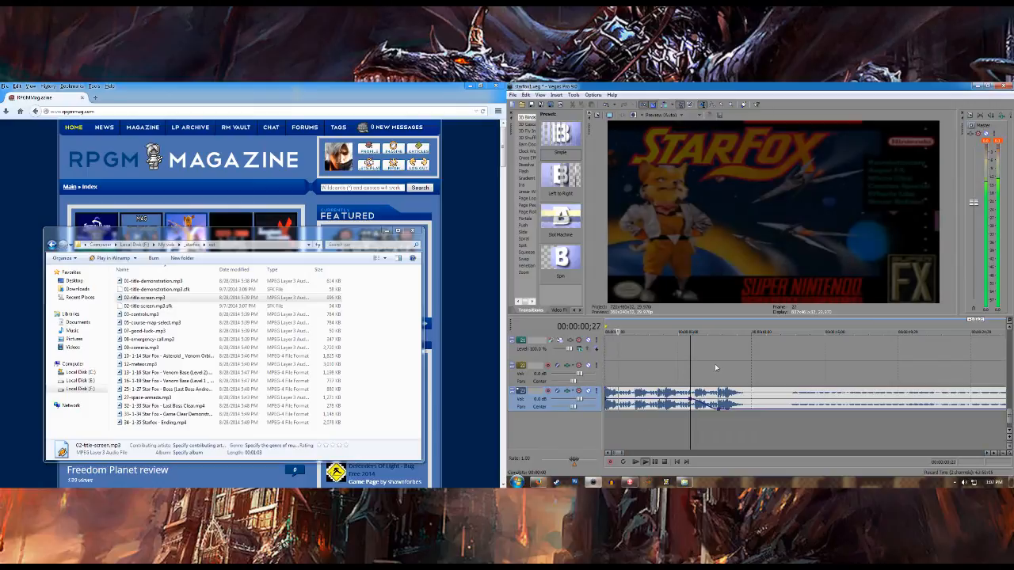
{"action": "left_click", "coordinate": [678, 431]}
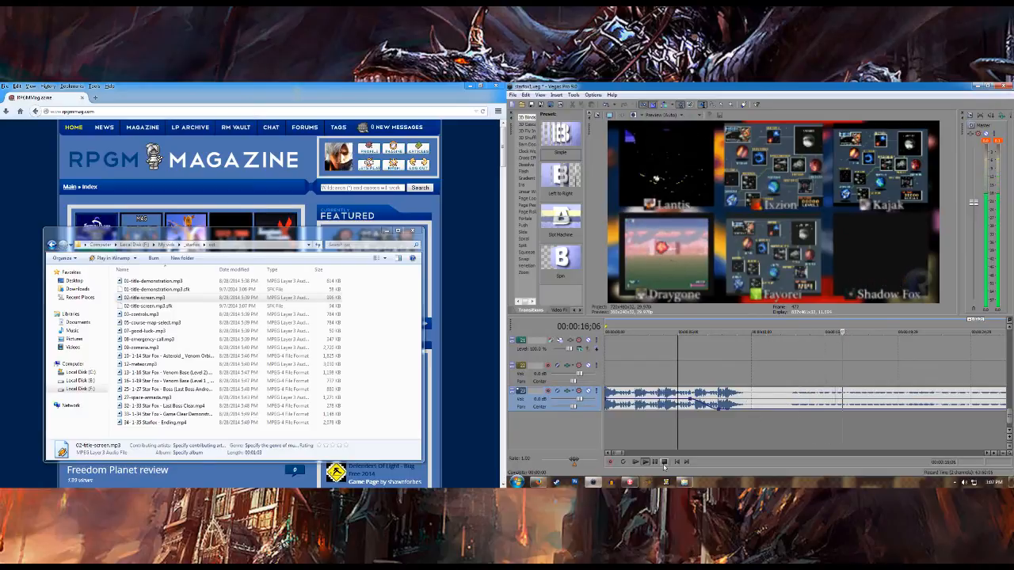
{"action": "key", "text": "space"}
Step: Split the title-screen music clip at 00:00:09;17 and delete the part after the split
{"action": "left_click", "coordinate": [746, 402]}
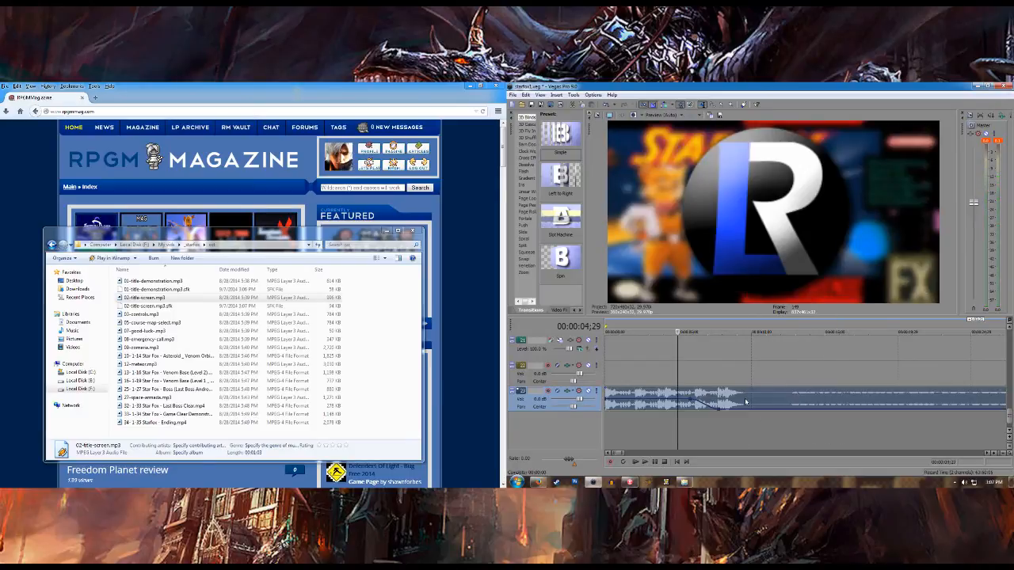
{"action": "key", "text": "s"}
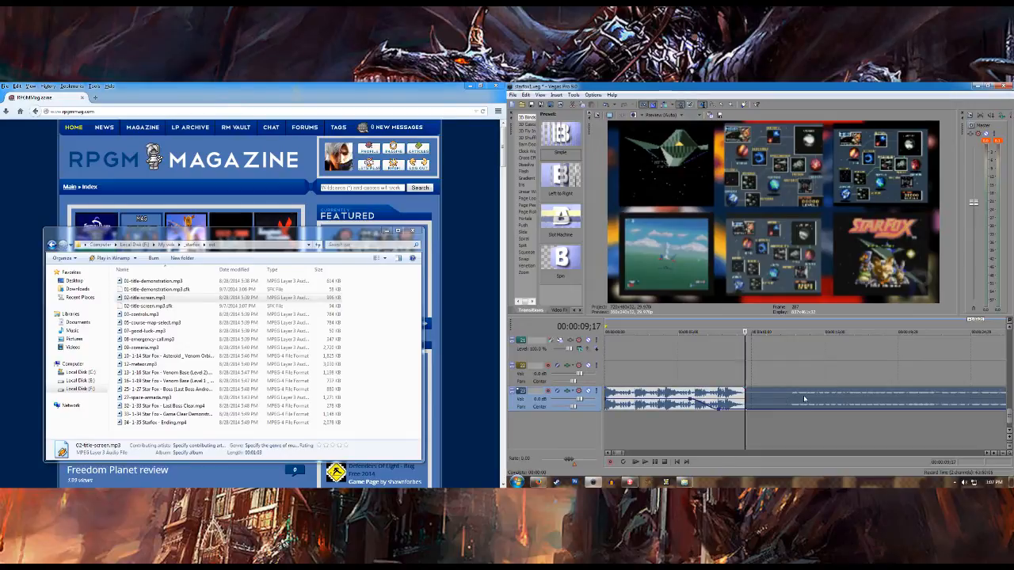
{"action": "left_click", "coordinate": [805, 399]}
{"action": "key", "text": "Delete"}
Step: Audition 03-controls.mp3 and add it to the lowest audio track directly after the title-screen music clip
{"action": "double_click", "coordinate": [170, 314]}
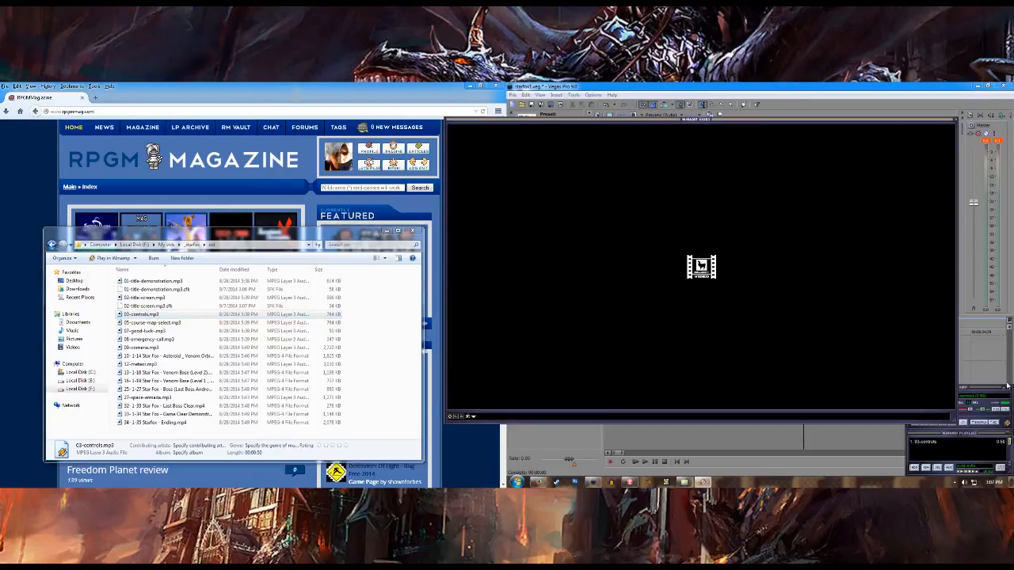
{"action": "left_click", "coordinate": [1007, 385]}
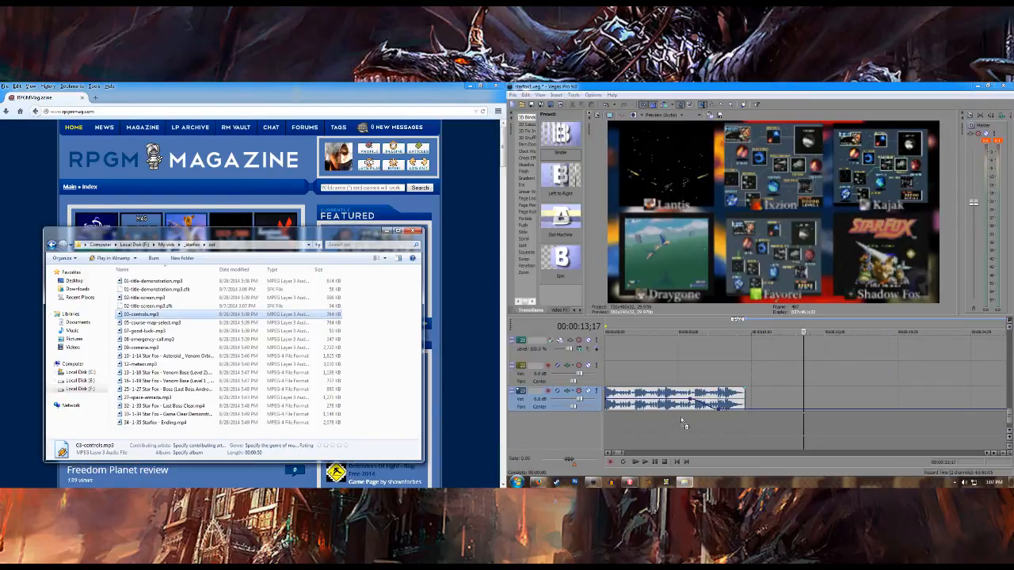
{"action": "left_click_drag", "start_coordinate": [733, 421], "coordinate": [733, 420]}
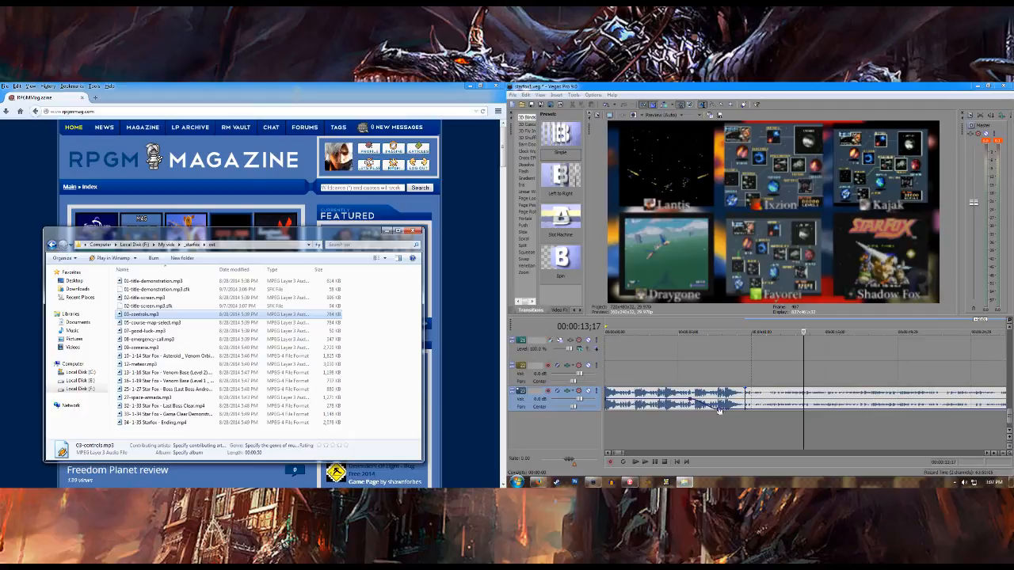
Step: Trim the end of the controls music clip to 00:00:52;12 and add 05-course-map-select.mp3 directly after it
{"action": "left_click", "coordinate": [780, 400]}
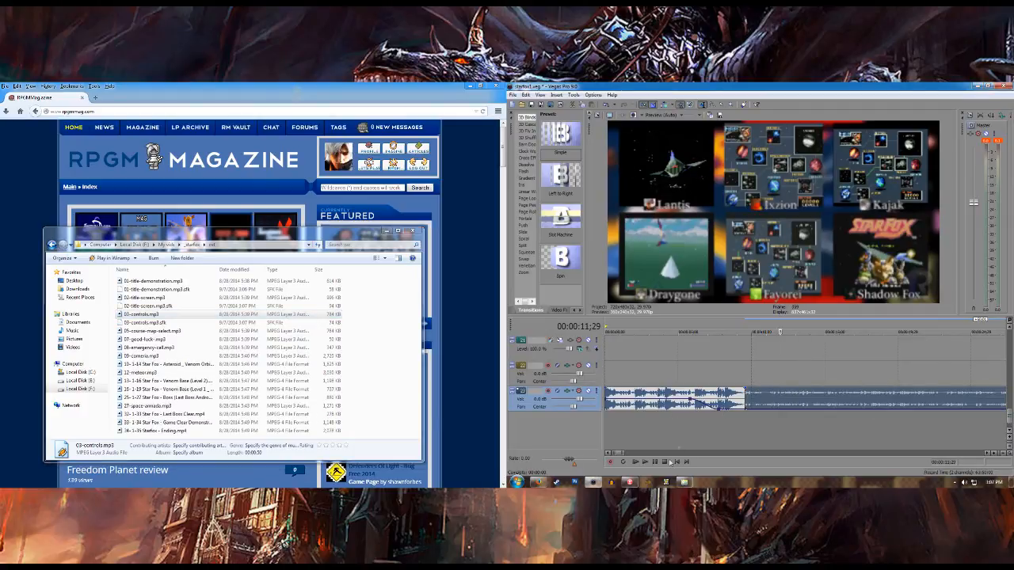
{"action": "left_click_drag", "start_coordinate": [621, 454], "coordinate": [628, 455]}
{"action": "left_click", "coordinate": [802, 432]}
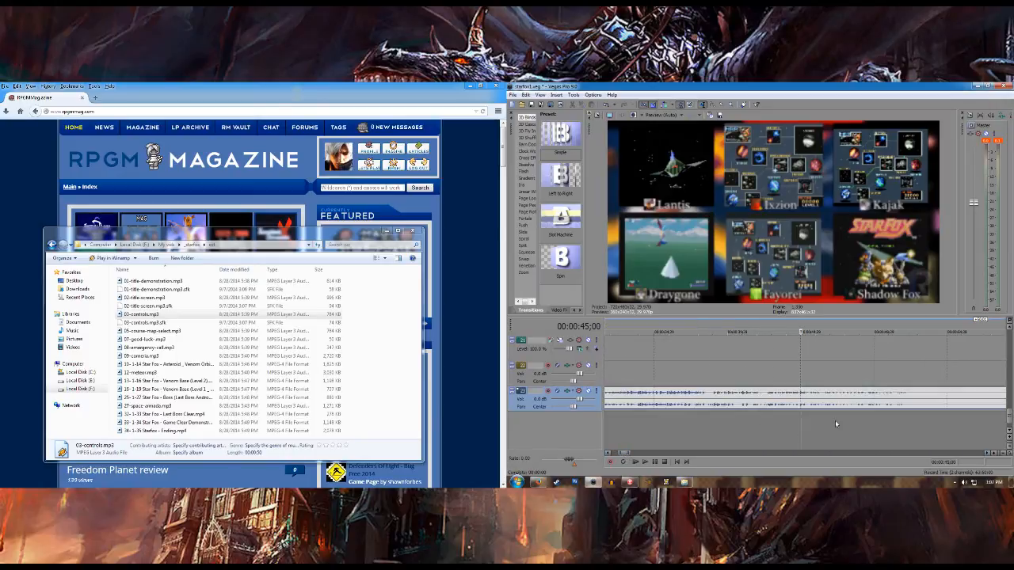
{"action": "left_click", "coordinate": [892, 429]}
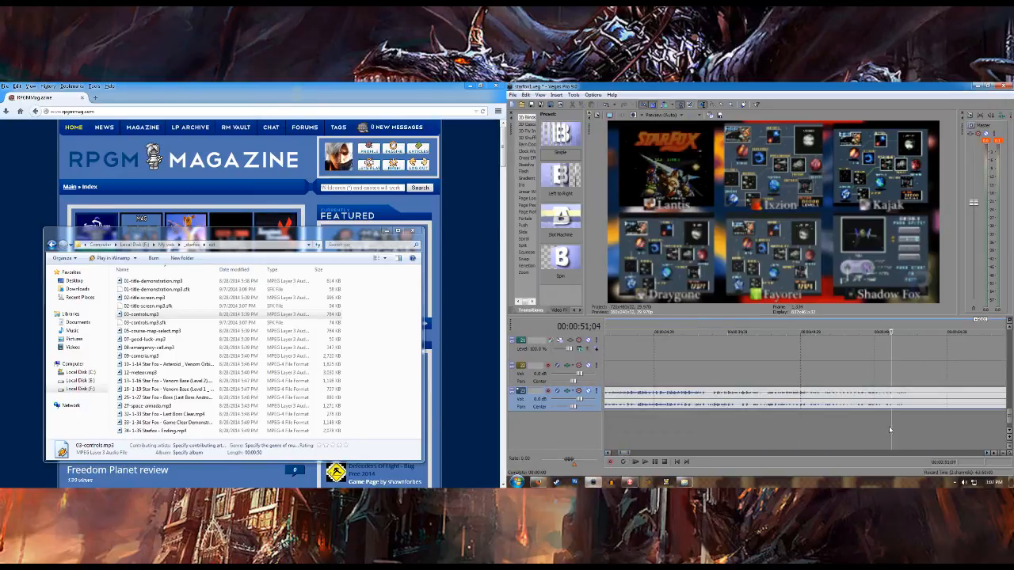
{"action": "scroll", "coordinate": [877, 437], "scroll_direction": "down", "scroll_amount": 2}
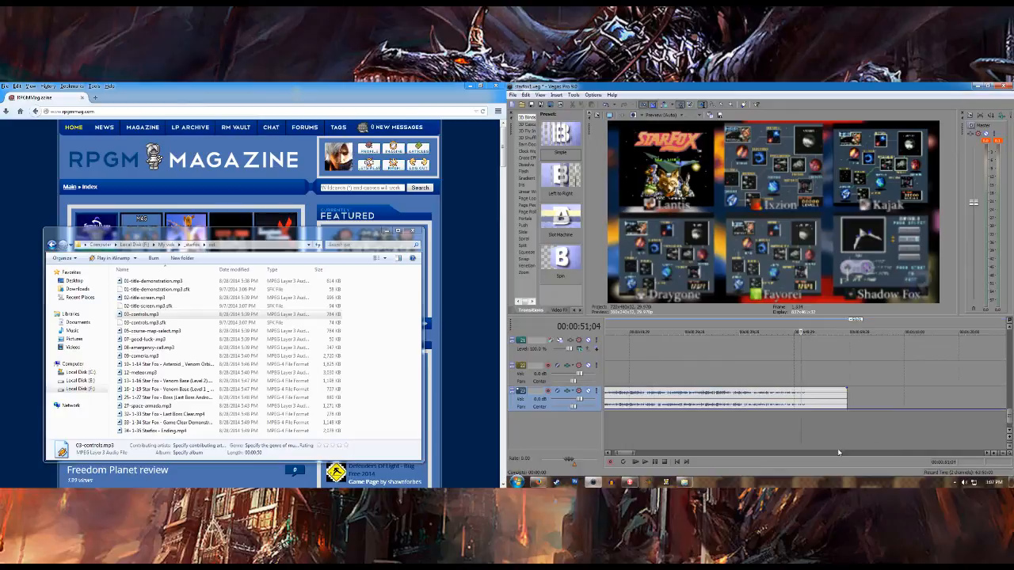
{"action": "left_click", "coordinate": [808, 404]}
{"action": "left_click_drag", "start_coordinate": [847, 397], "coordinate": [806, 403]}
{"action": "left_click", "coordinate": [151, 330]}
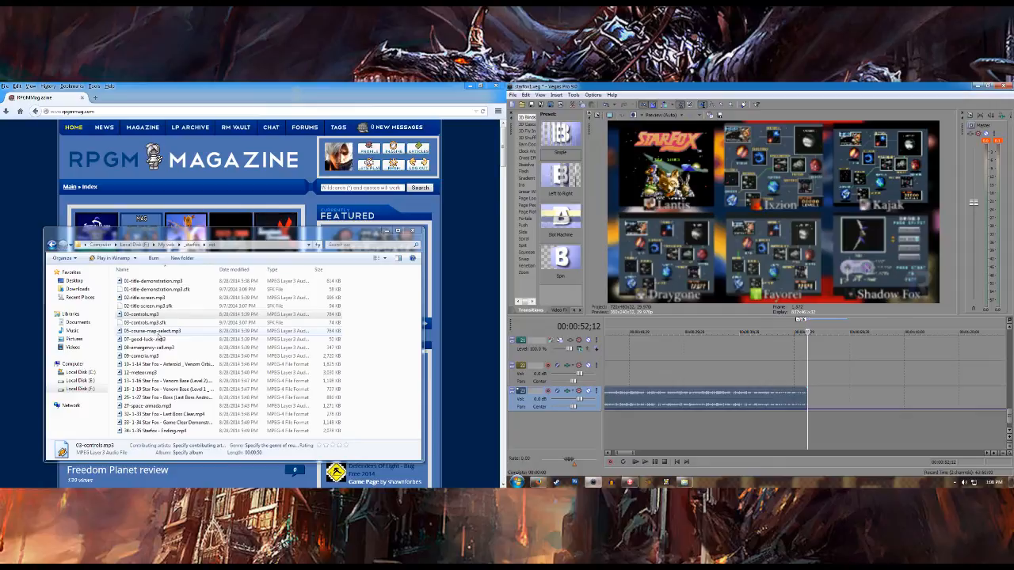
{"action": "left_click_drag", "start_coordinate": [158, 332], "coordinate": [816, 403]}
Step: Examine where the course-map music fades out, how far it reaches in the video, and where it joins the controls music
{"action": "left_click_drag", "start_coordinate": [623, 456], "coordinate": [631, 455]}
{"action": "left_click", "coordinate": [708, 430]}
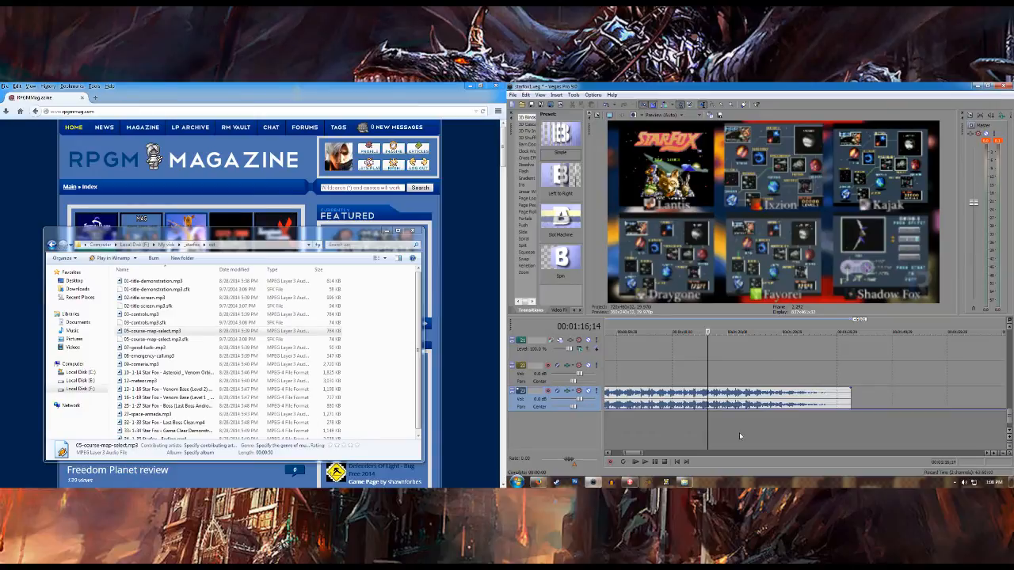
{"action": "left_click", "coordinate": [771, 434]}
{"action": "left_click", "coordinate": [785, 433]}
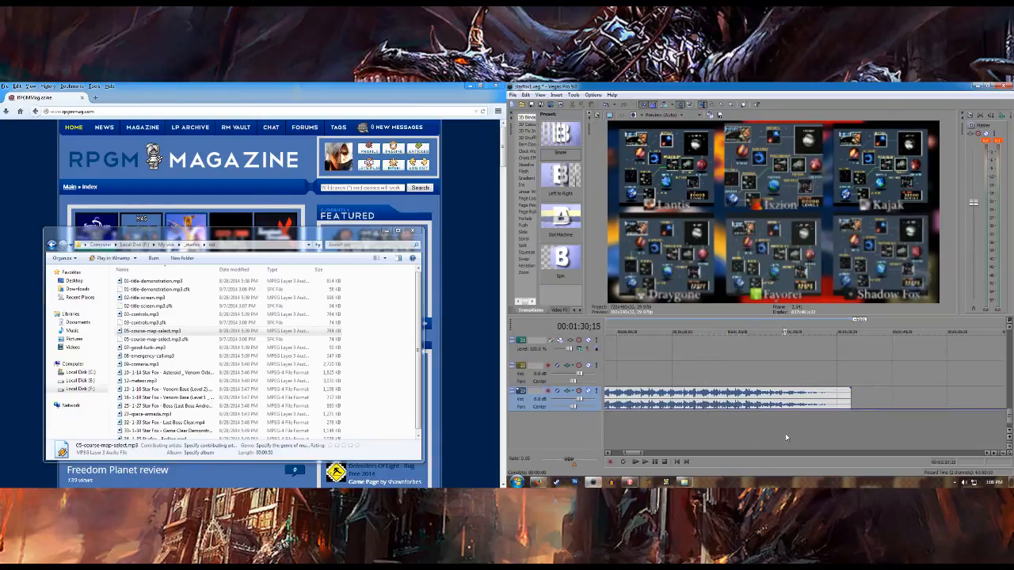
{"action": "left_click", "coordinate": [800, 431]}
{"action": "left_click", "coordinate": [826, 431]}
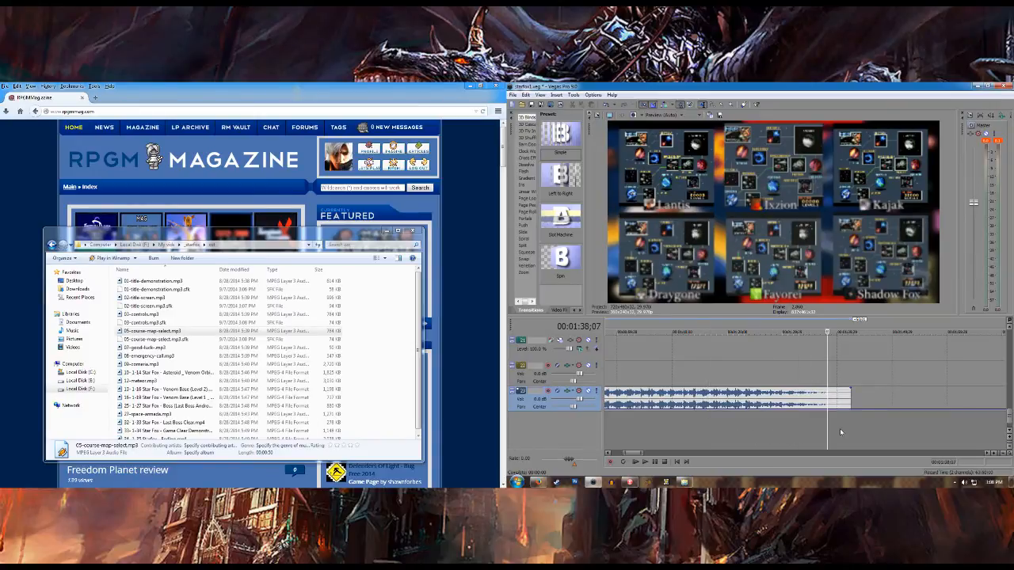
{"action": "left_click", "coordinate": [872, 430]}
{"action": "scroll", "coordinate": [867, 429], "scroll_direction": "down", "scroll_amount": 3}
{"action": "scroll", "coordinate": [769, 432], "scroll_direction": "down", "scroll_amount": 3}
{"action": "left_click", "coordinate": [767, 426]}
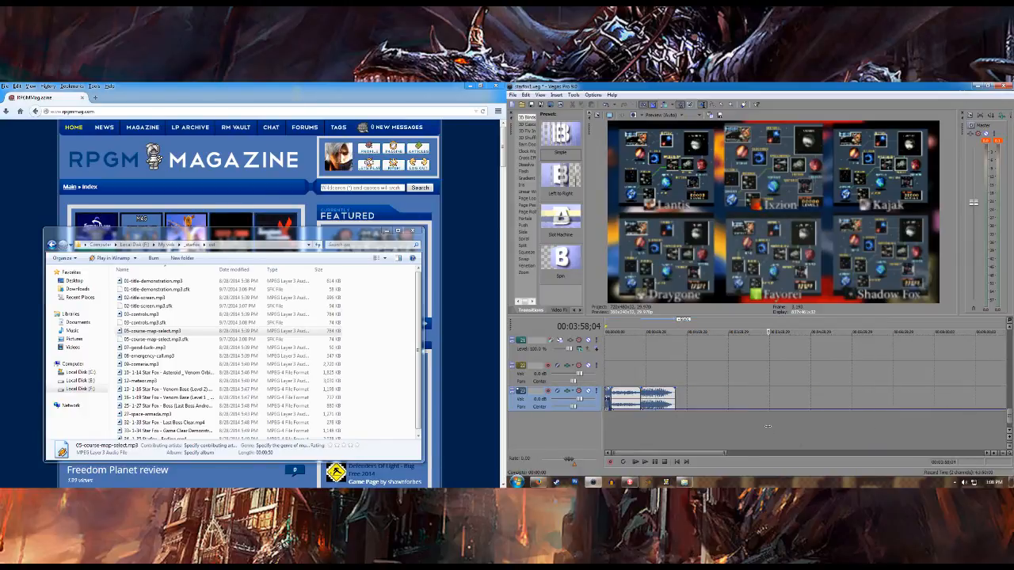
{"action": "left_click", "coordinate": [642, 403]}
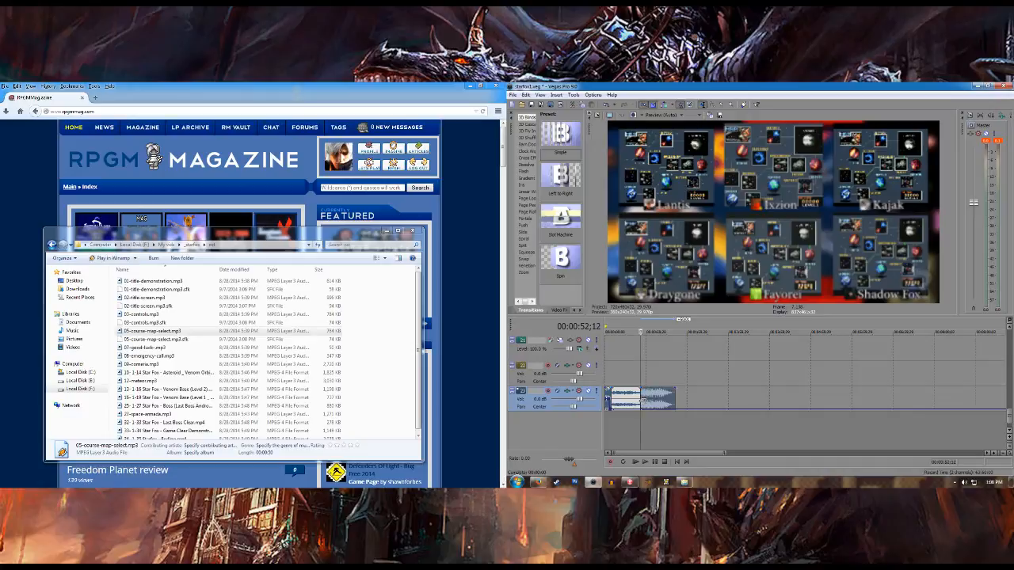
{"action": "scroll", "coordinate": [699, 439], "scroll_direction": "up", "scroll_amount": 3}
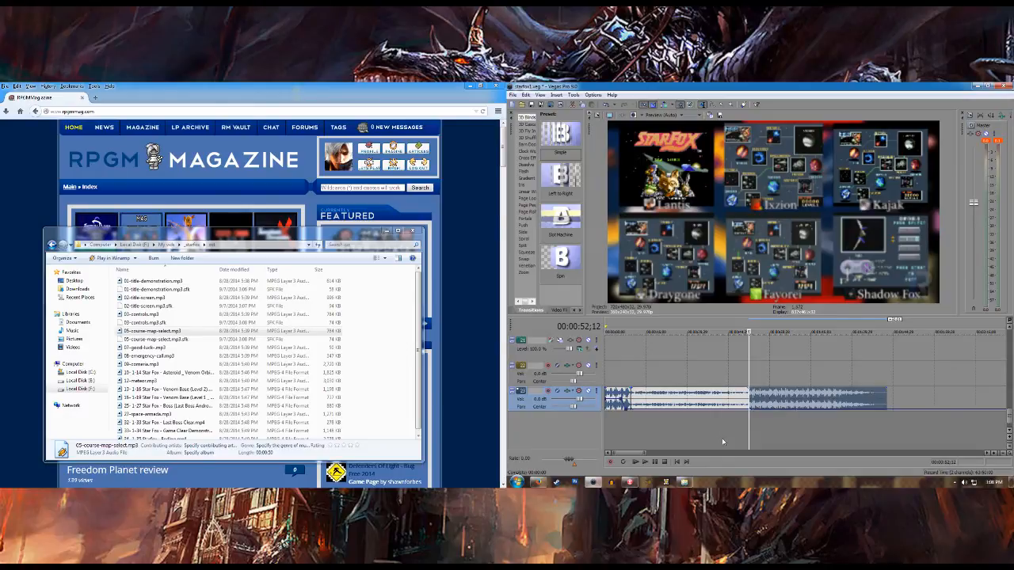
Step: Play the music across the clip join at 00:00:52;12 and raise the bottom audio track's volume to 12 dB
{"action": "left_click_drag", "start_coordinate": [624, 453], "coordinate": [616, 444]}
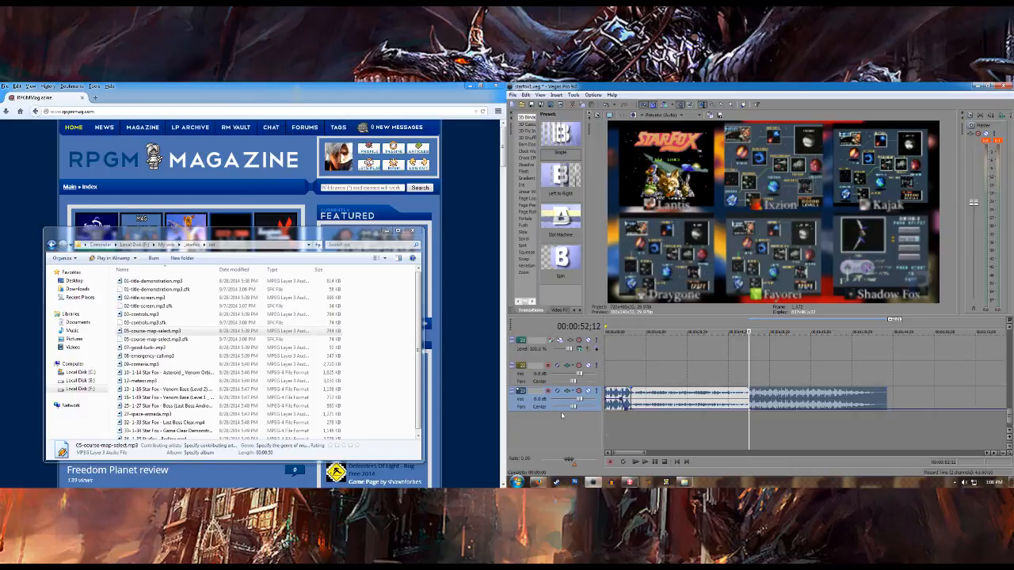
{"action": "left_click_drag", "start_coordinate": [632, 454], "coordinate": [640, 457]}
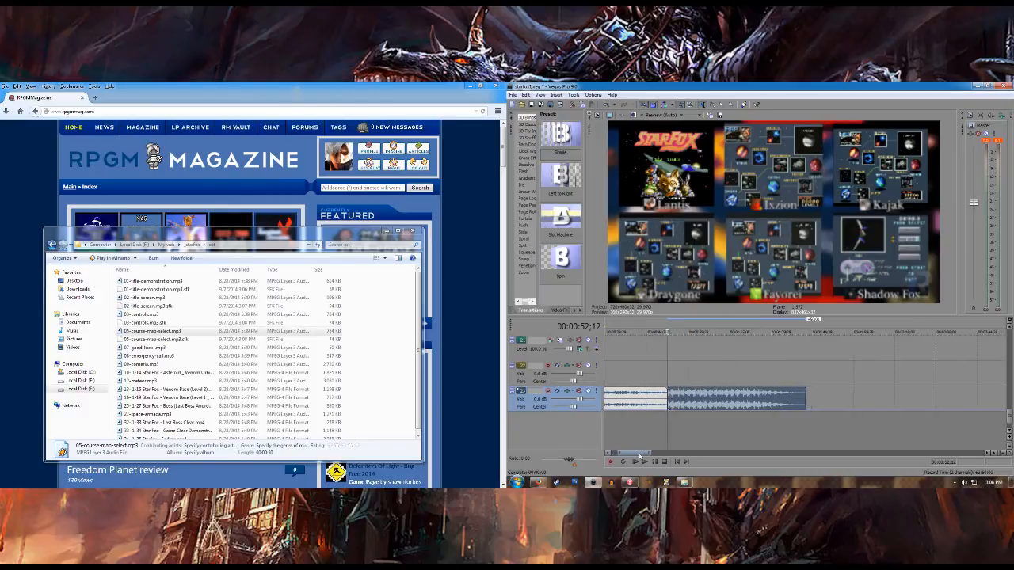
{"action": "key", "text": "space"}
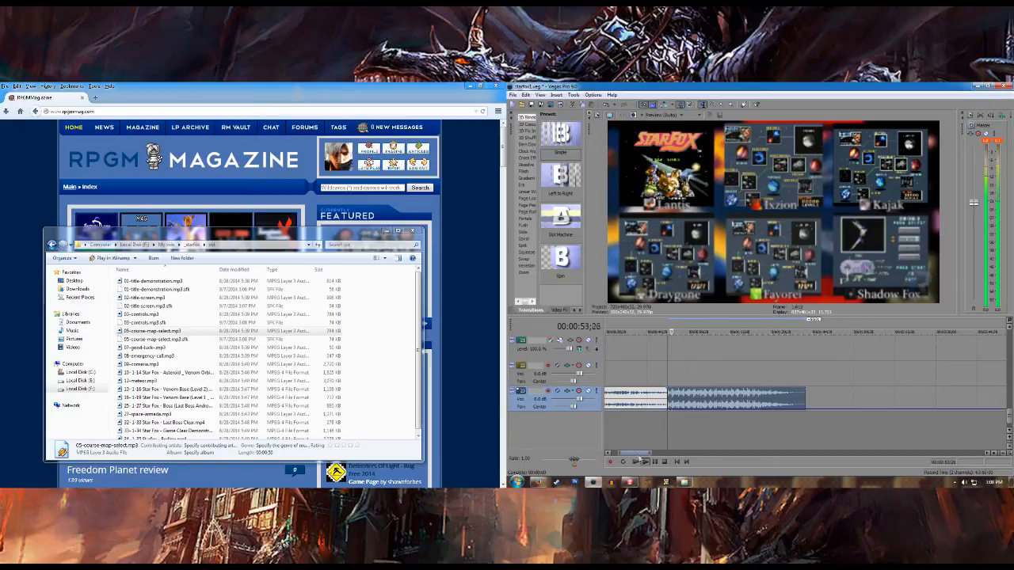
{"action": "left_click_drag", "start_coordinate": [637, 457], "coordinate": [630, 457]}
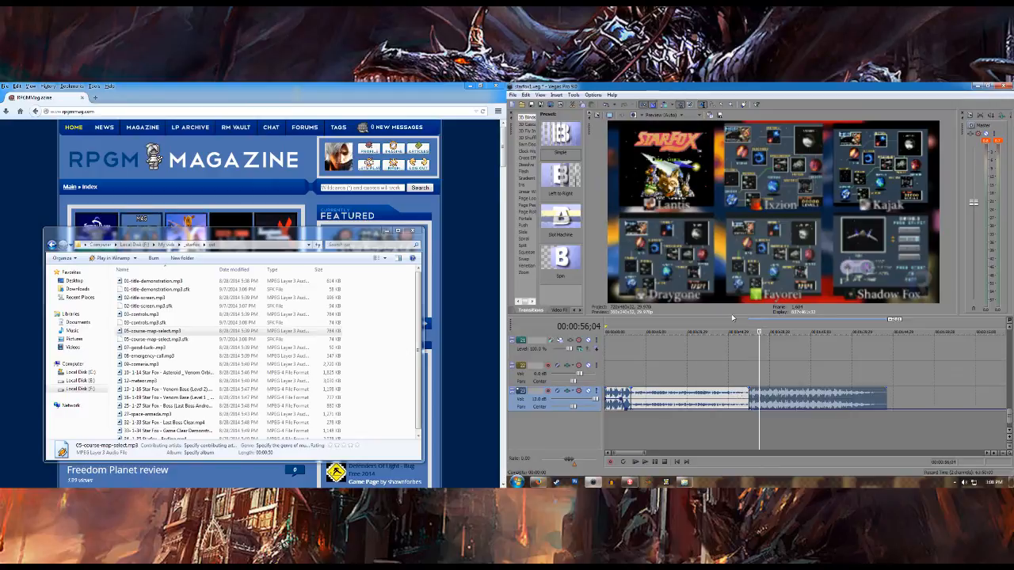
Step: Play the last music clip on the bottom audio track to locate the point where it should loop
{"action": "left_click", "coordinate": [746, 397]}
{"action": "left_click", "coordinate": [644, 462]}
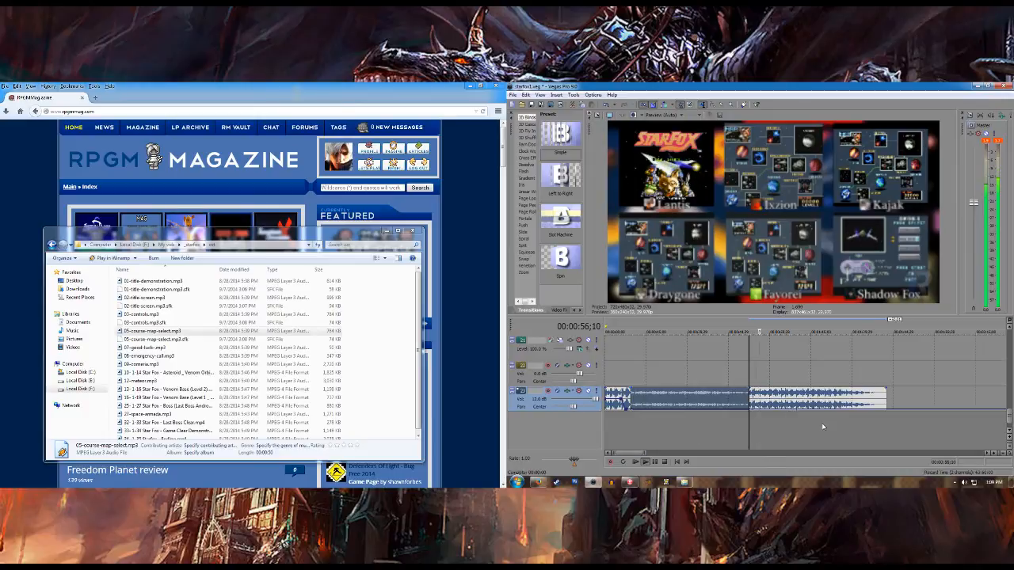
{"action": "left_click_drag", "start_coordinate": [629, 454], "coordinate": [640, 456]}
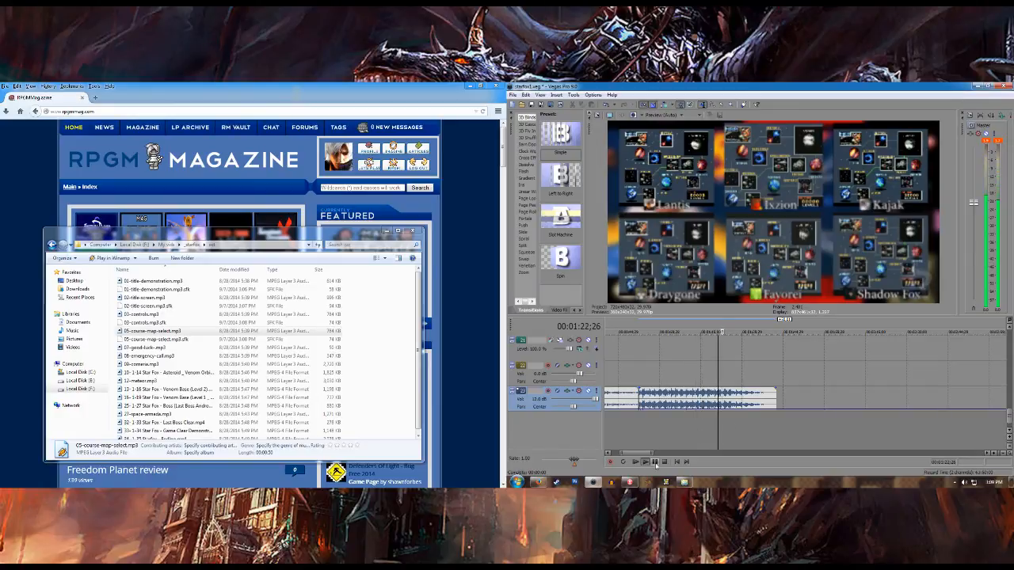
{"action": "left_click", "coordinate": [656, 463]}
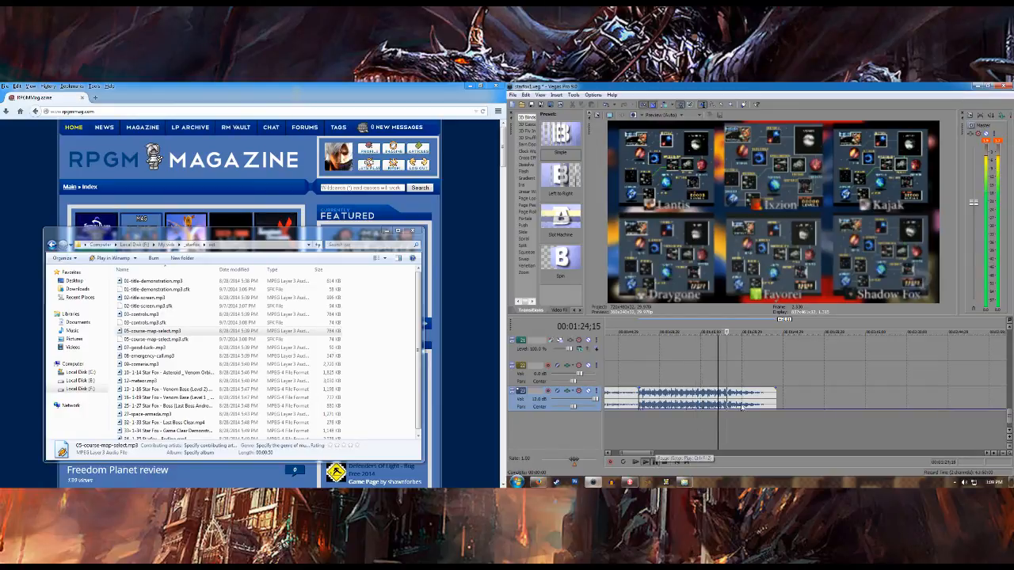
{"action": "scroll", "coordinate": [787, 407], "scroll_direction": "up", "scroll_amount": 4}
{"action": "scroll", "coordinate": [785, 408], "scroll_direction": "up", "scroll_amount": 3}
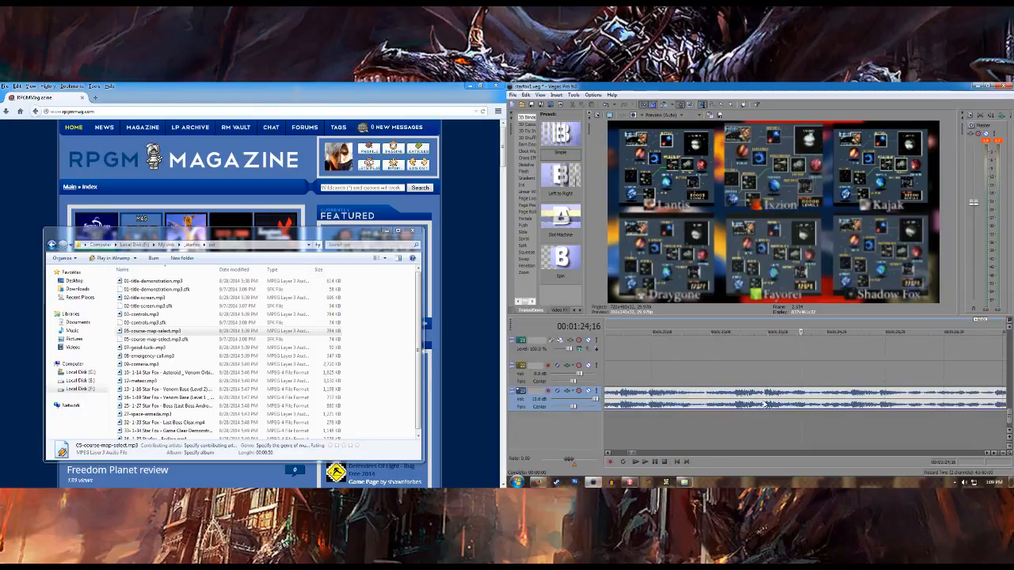
{"action": "left_click", "coordinate": [765, 404]}
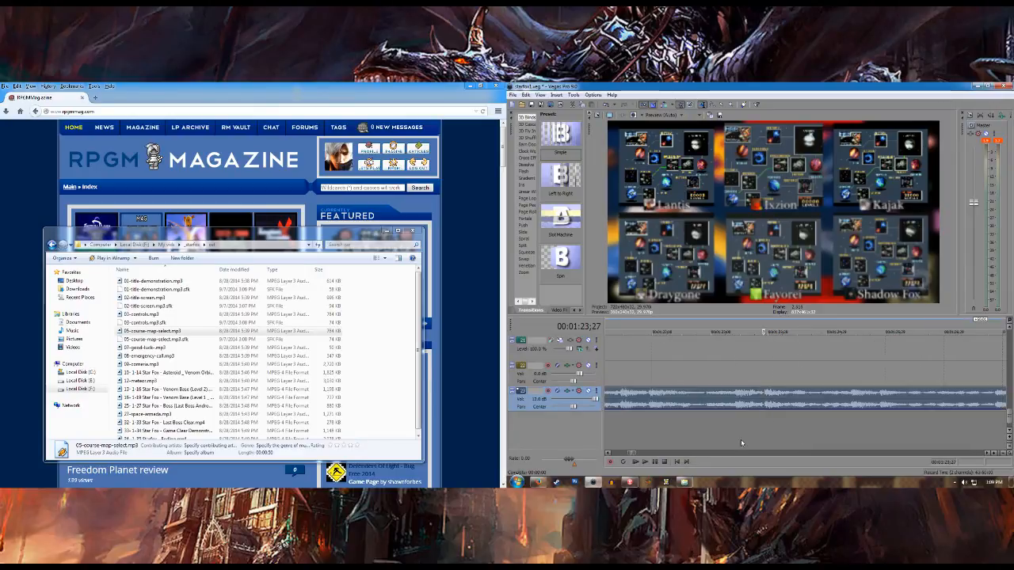
{"action": "left_click", "coordinate": [647, 463]}
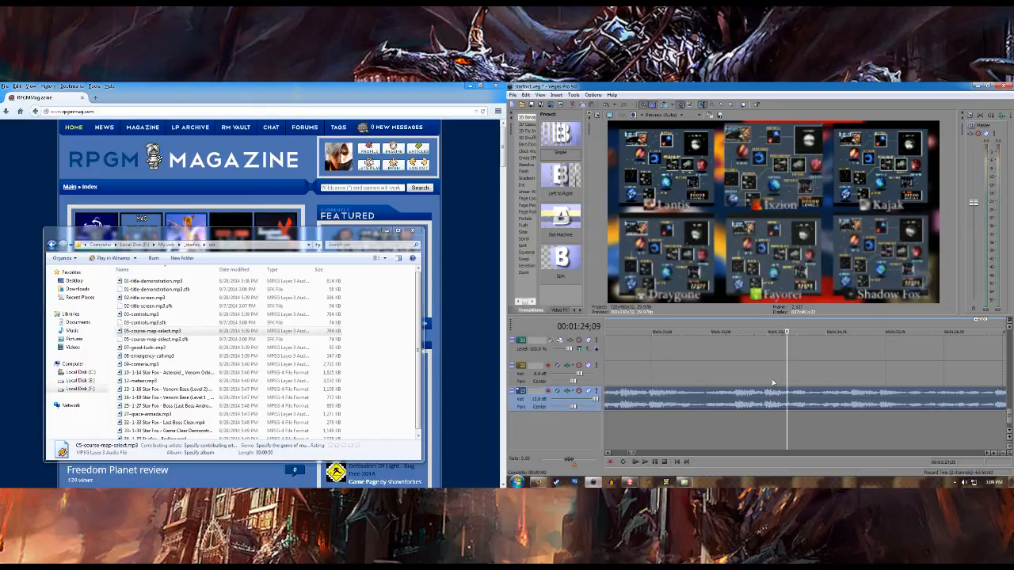
Step: Split the last music clip at 00:01:23;27 and delete the remainder after the cut
{"action": "left_click", "coordinate": [767, 401]}
{"action": "scroll", "coordinate": [792, 407], "scroll_direction": "up", "scroll_amount": 4}
{"action": "scroll", "coordinate": [787, 407], "scroll_direction": "up", "scroll_amount": 2}
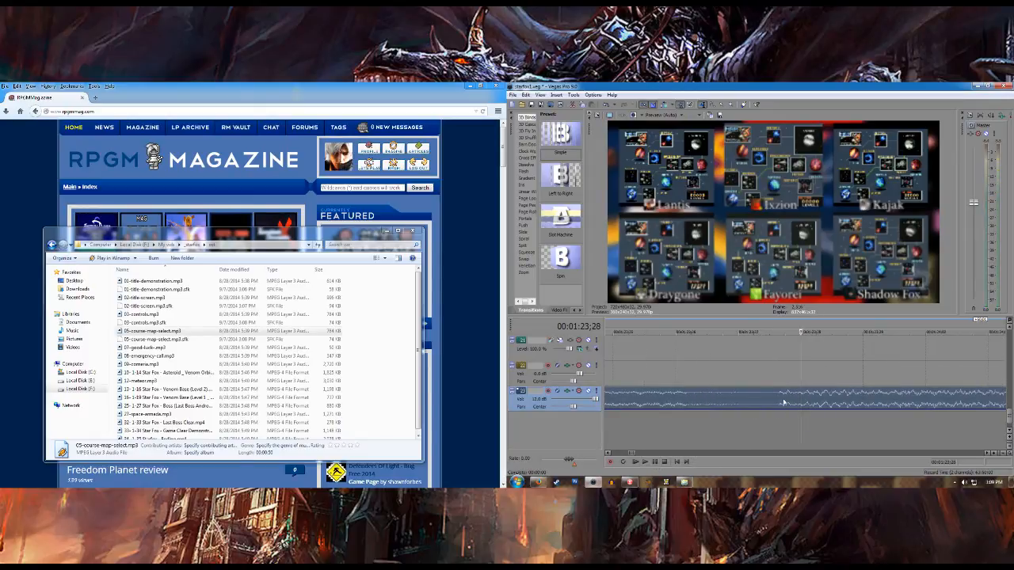
{"action": "key", "text": "Up"}
{"action": "key", "text": "Up"}
{"action": "key", "text": "Up"}
{"action": "key", "text": "Up"}
{"action": "key", "text": "Left"}
{"action": "key", "text": "s"}
{"action": "scroll", "coordinate": [833, 390], "scroll_direction": "down", "scroll_amount": 8}
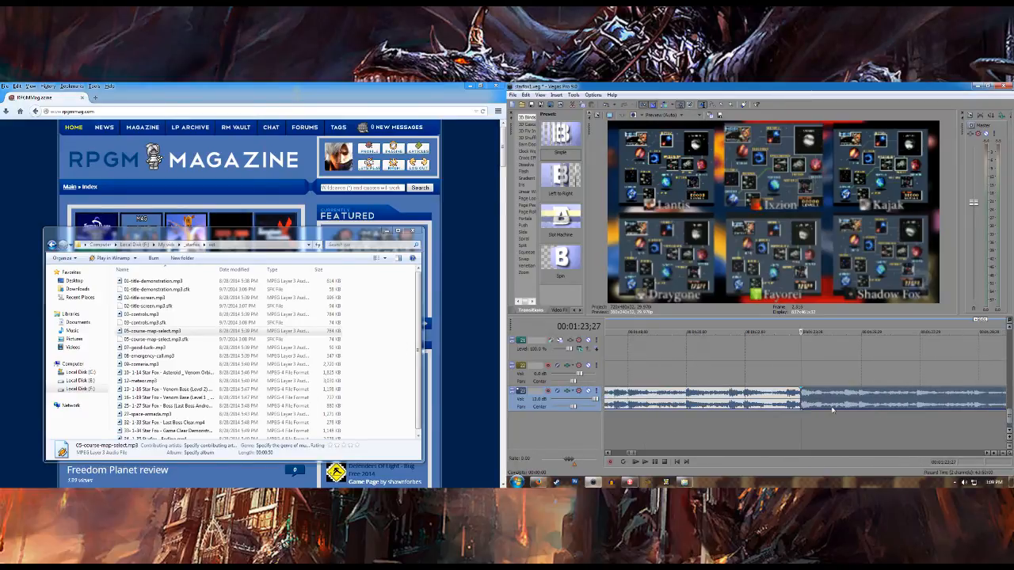
{"action": "scroll", "coordinate": [832, 409], "scroll_direction": "down", "scroll_amount": 2}
{"action": "key", "text": "Delete"}
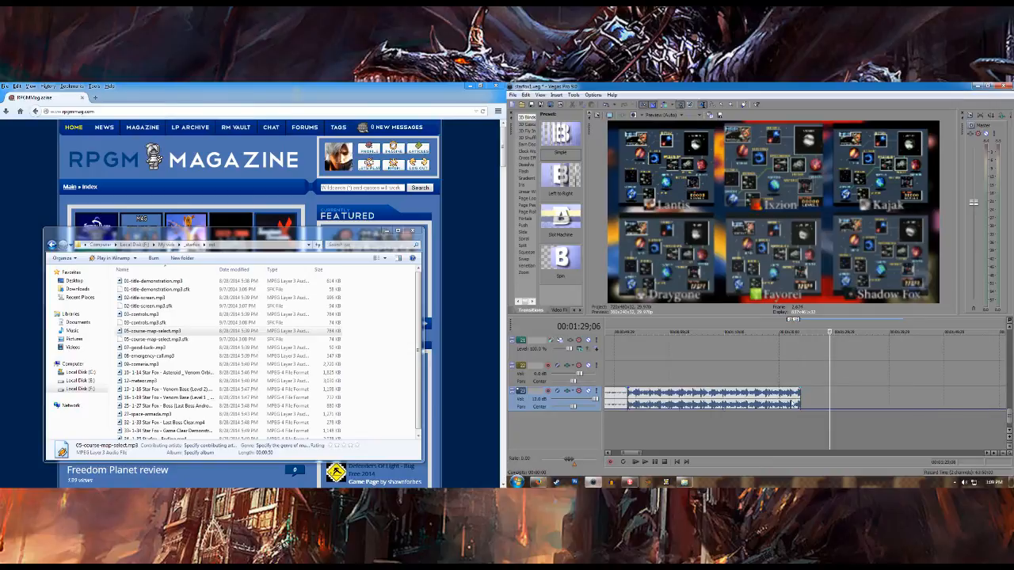
Step: Paste a copy of the trimmed music clip directly after it and play across the new join
{"action": "left_click", "coordinate": [737, 404]}
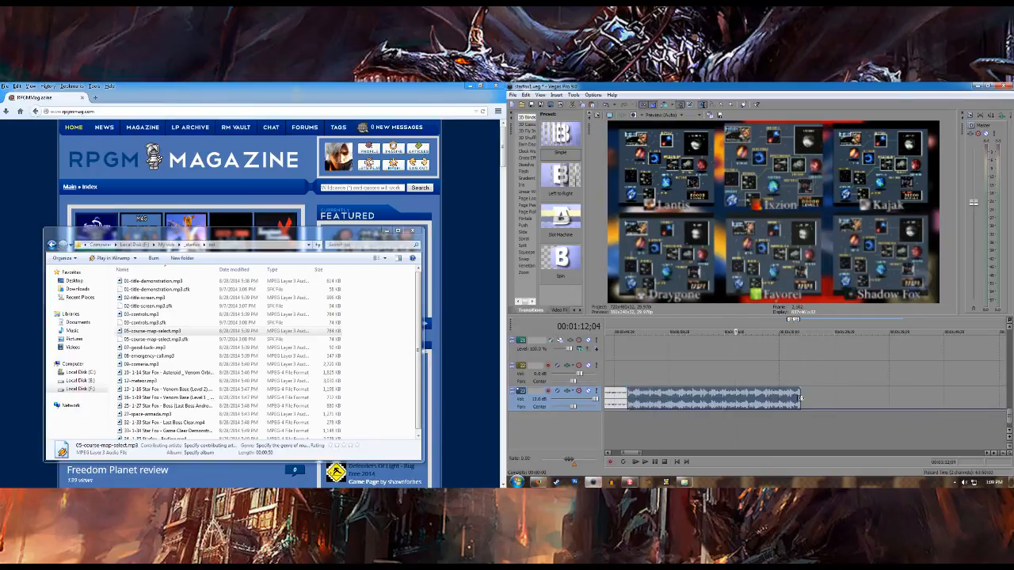
{"action": "key", "text": "ctrl+v"}
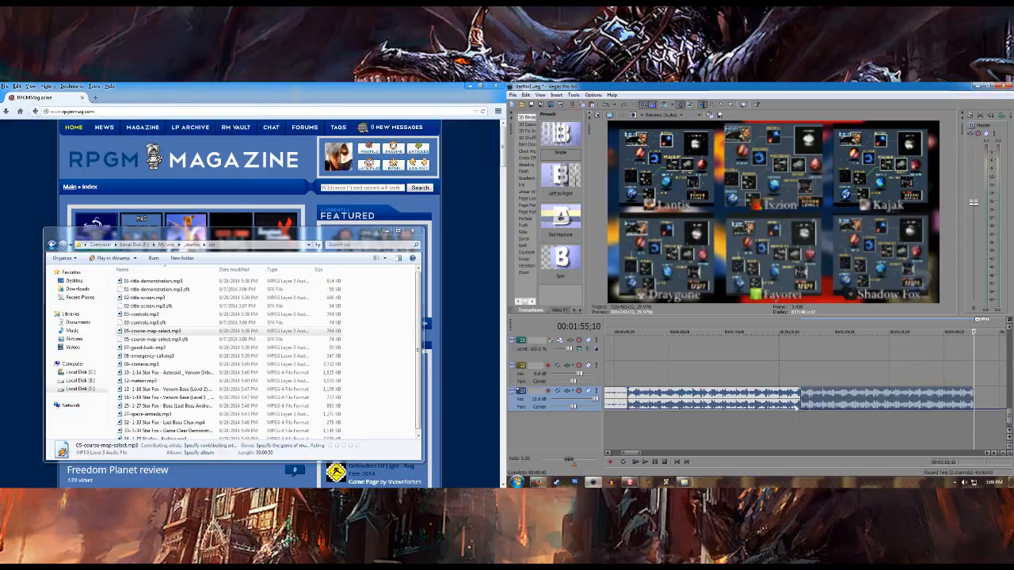
{"action": "left_click", "coordinate": [801, 396]}
{"action": "left_click", "coordinate": [779, 423]}
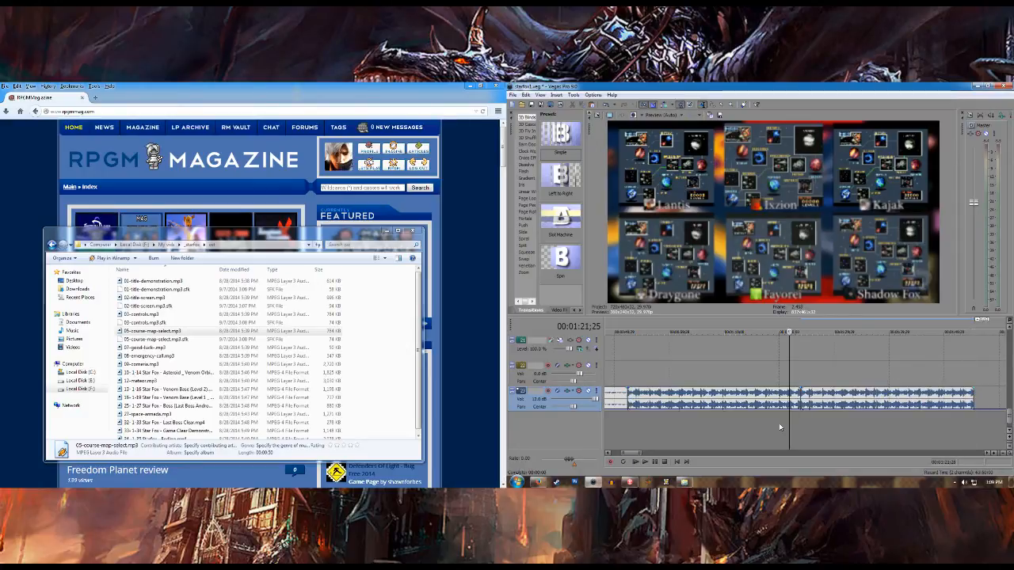
{"action": "left_click", "coordinate": [646, 462]}
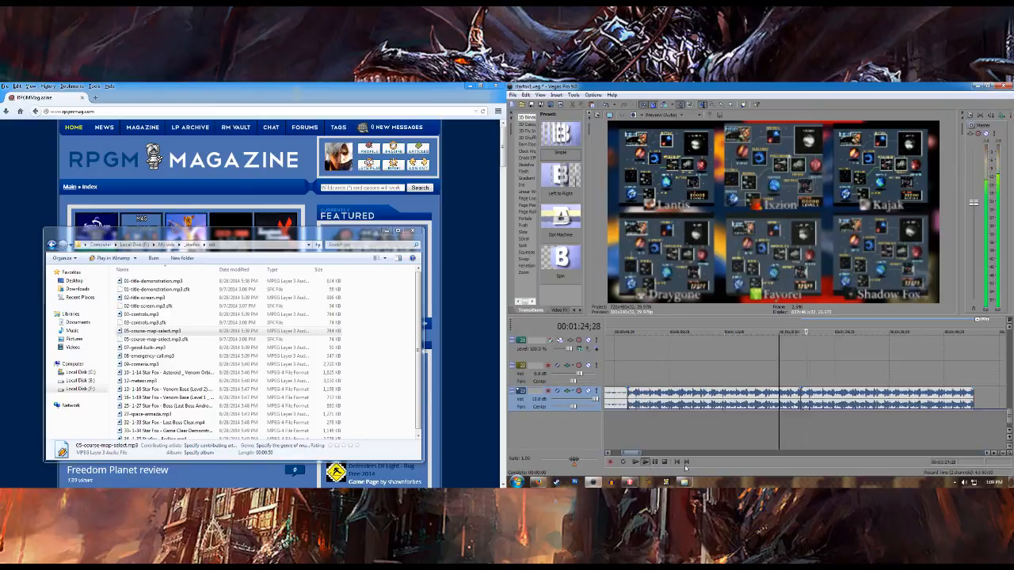
{"action": "key", "text": "space"}
Step: Paste another copy of the music clip at the end of the track, at 00:01:55;10
{"action": "scroll", "coordinate": [788, 419], "scroll_direction": "down", "scroll_amount": 3}
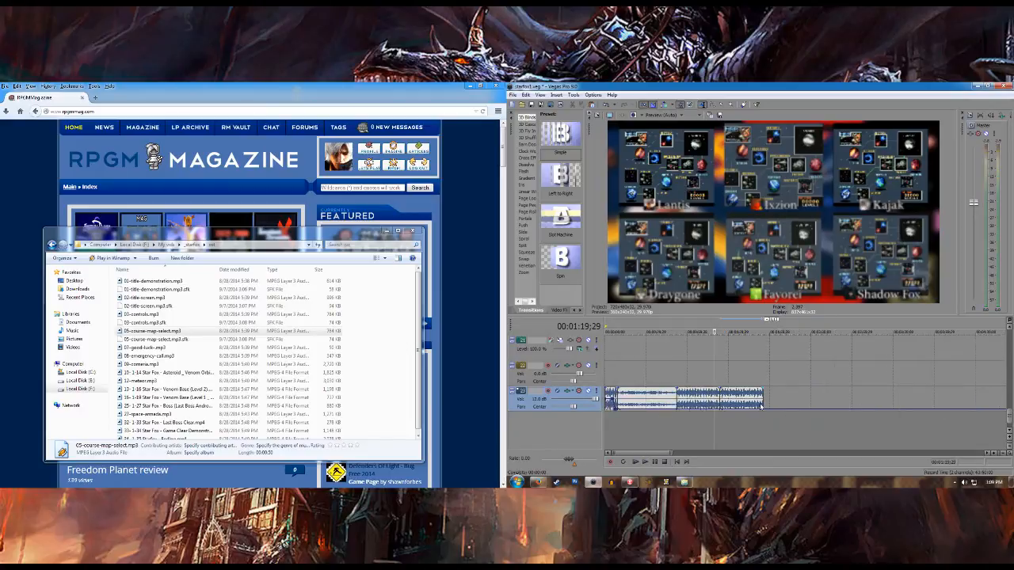
{"action": "left_click", "coordinate": [763, 401]}
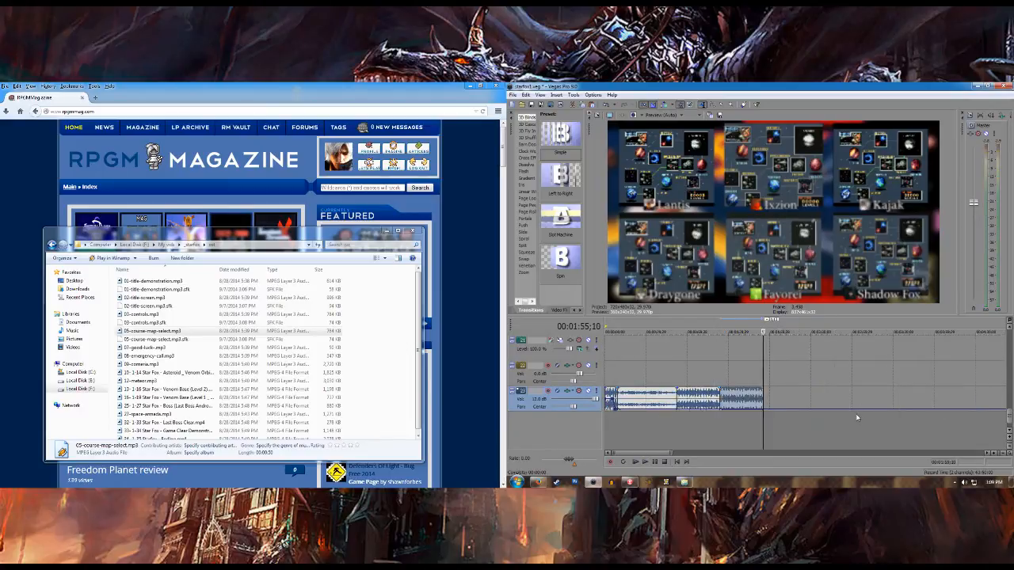
{"action": "key", "text": "ctrl+v"}
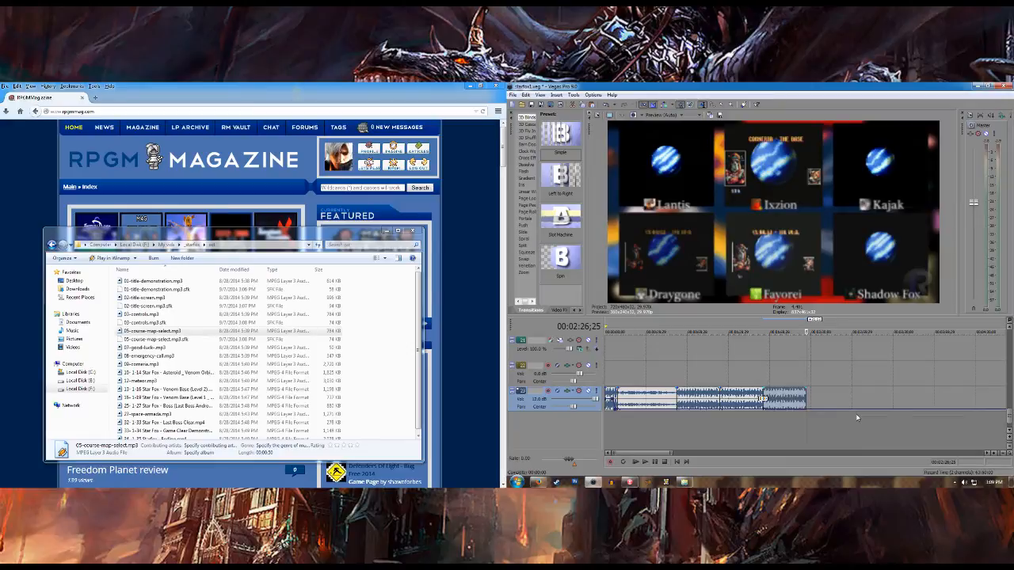
Step: Play the video past the end of the music and step the playhead back to 00:02:28;24 as the music's end point
{"action": "scroll", "coordinate": [792, 415], "scroll_direction": "up", "scroll_amount": 3}
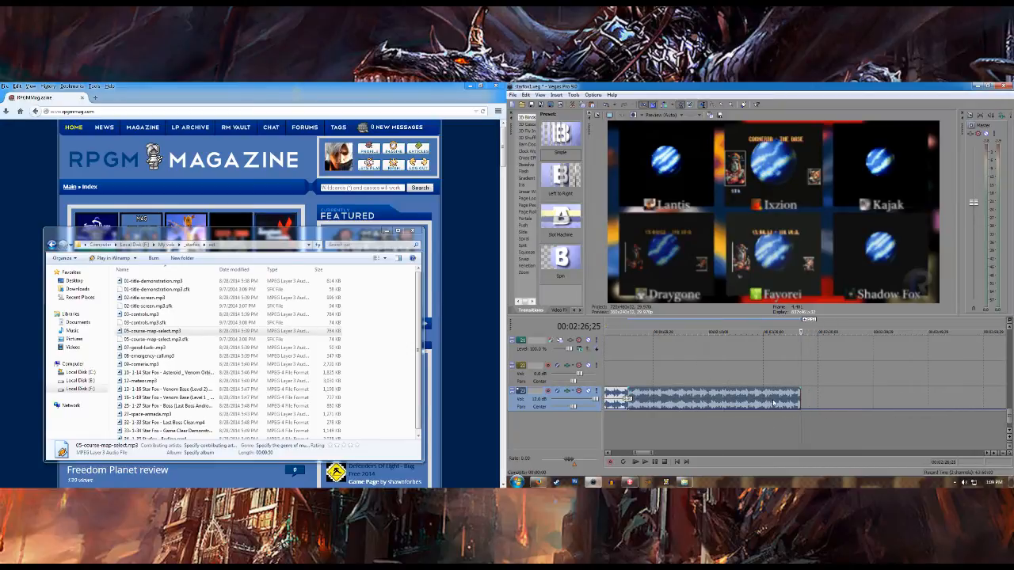
{"action": "left_click", "coordinate": [645, 462]}
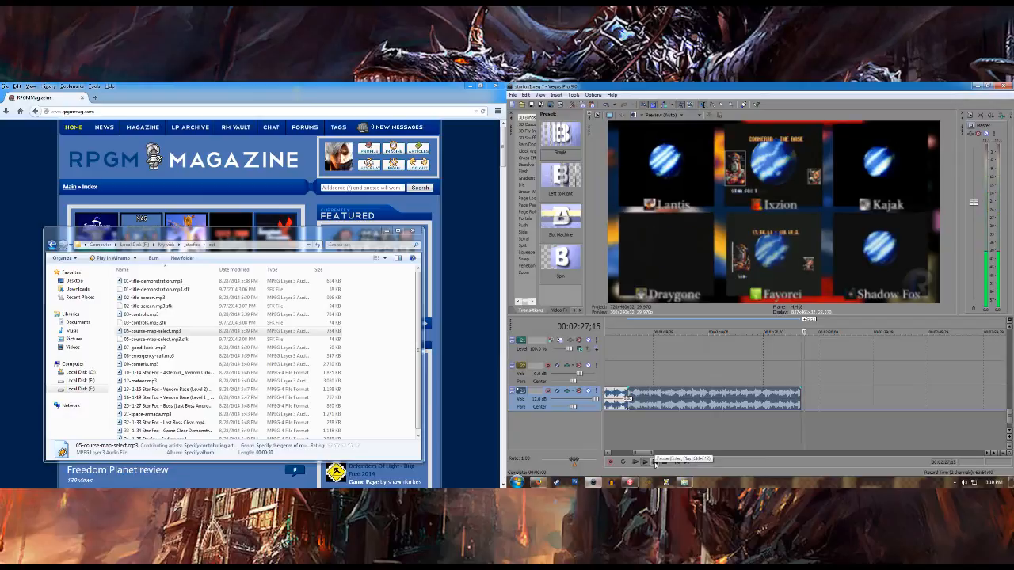
{"action": "left_click", "coordinate": [654, 461]}
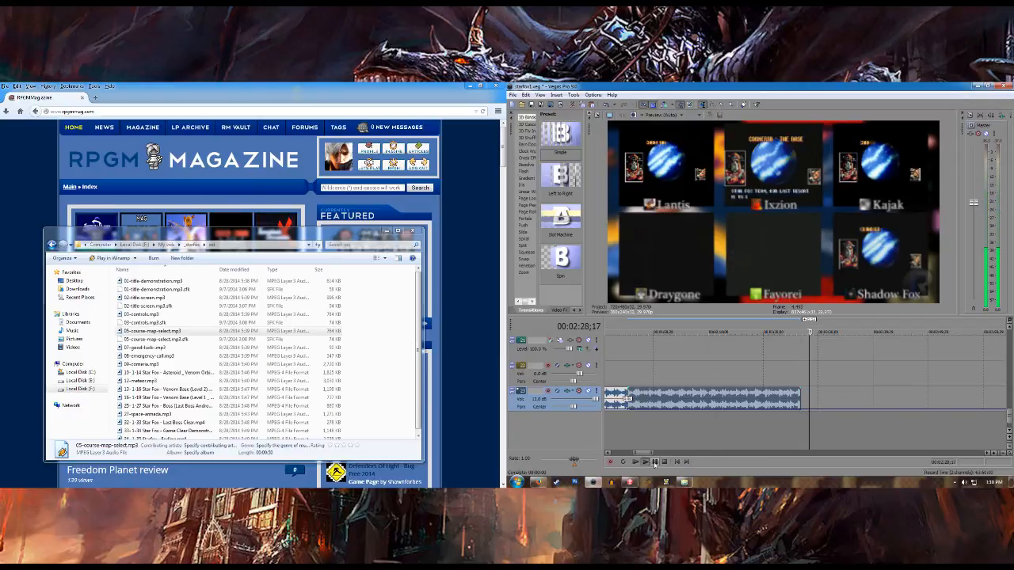
{"action": "key", "text": "space"}
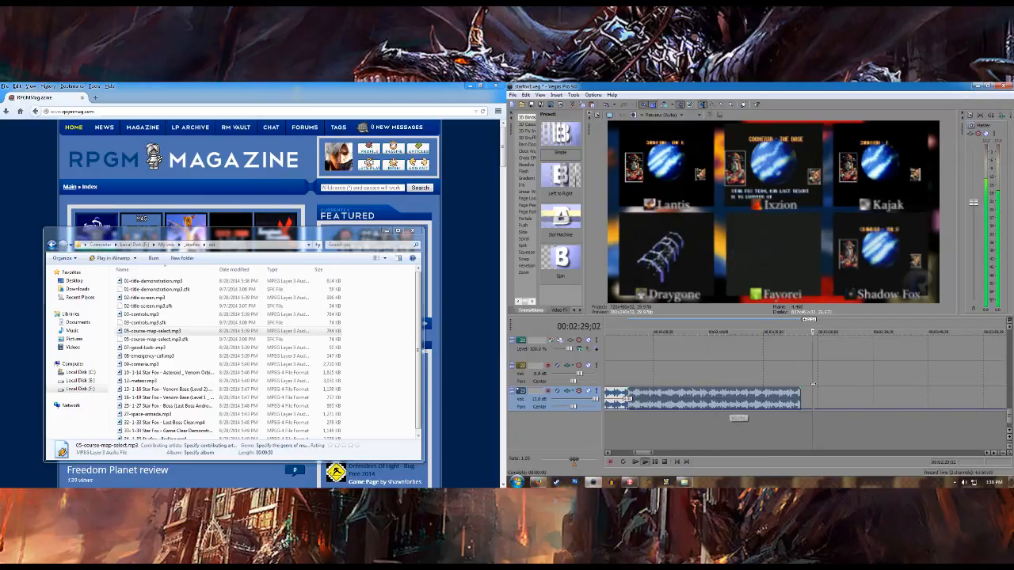
{"action": "key", "text": "Return"}
{"action": "key", "text": "Left"}
{"action": "key", "text": "Left"}
{"action": "key", "text": "Left"}
{"action": "key", "text": "Left"}
{"action": "key", "text": "Left"}
{"action": "key", "text": "Left"}
{"action": "key", "text": "Left"}
{"action": "key", "text": "Left"}
{"action": "key", "text": "Left"}
{"action": "key", "text": "Left"}
{"action": "key", "text": "Left"}
{"action": "key", "text": "Left"}
{"action": "key", "text": "Left"}
{"action": "key", "text": "Left"}
{"action": "key", "text": "Left"}
{"action": "key", "text": "Left"}
{"action": "key", "text": "Left"}
{"action": "key", "text": "Left"}
{"action": "key", "text": "Left"}
{"action": "key", "text": "Left"}
{"action": "key", "text": "Left"}
{"action": "key", "text": "Left"}
{"action": "key", "text": "Left"}
{"action": "key", "text": "Left"}
{"action": "key", "text": "Left"}
{"action": "key", "text": "Left"}
{"action": "key", "text": "Left"}
{"action": "key", "text": "Left"}
{"action": "key", "text": "Left"}
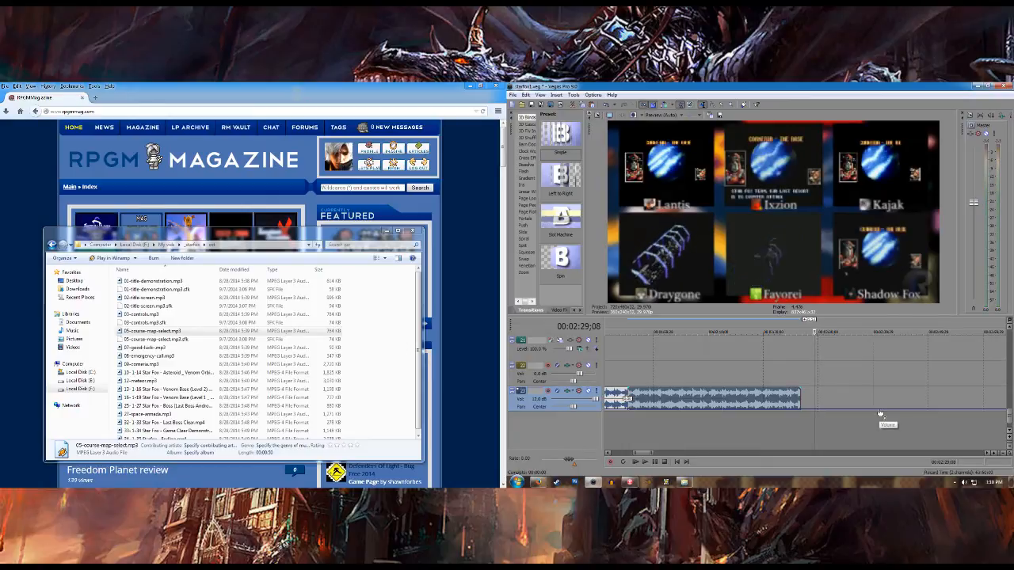
{"action": "key", "text": "Right"}
{"action": "key", "text": "Right"}
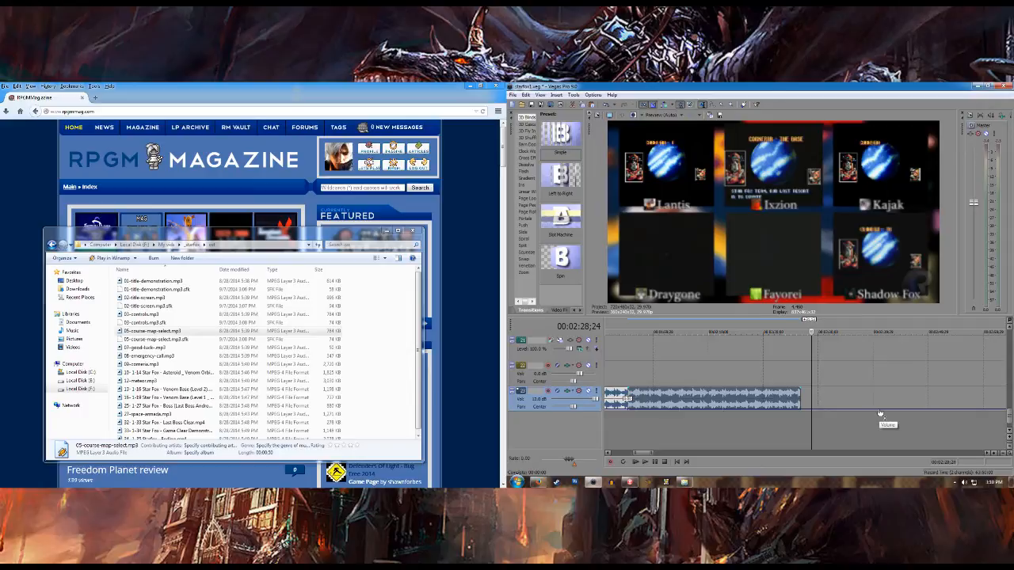
Step: Extend the last music clip to the playhead at 00:02:28;24 and give it a fade-out of about 2 seconds
{"action": "left_click_drag", "start_coordinate": [800, 400], "coordinate": [812, 400]}
{"action": "scroll", "coordinate": [801, 393], "scroll_direction": "up", "scroll_amount": 4}
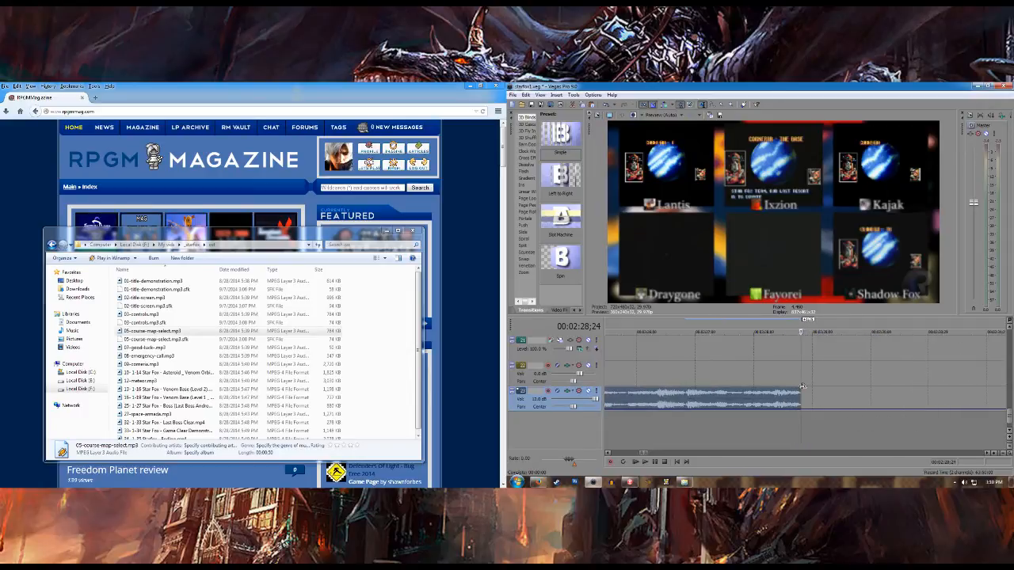
{"action": "left_click_drag", "start_coordinate": [801, 388], "coordinate": [684, 392]}
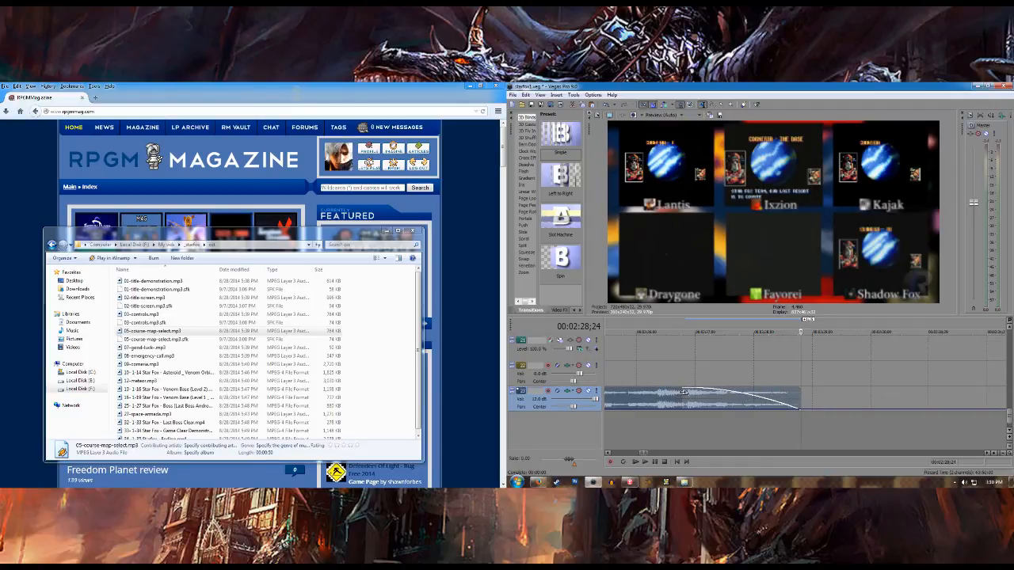
Step: Preview 08-emergency-call.mp3, close the player, and place the file on the bottom audio track directly after the faded music clip
{"action": "left_click", "coordinate": [170, 356]}
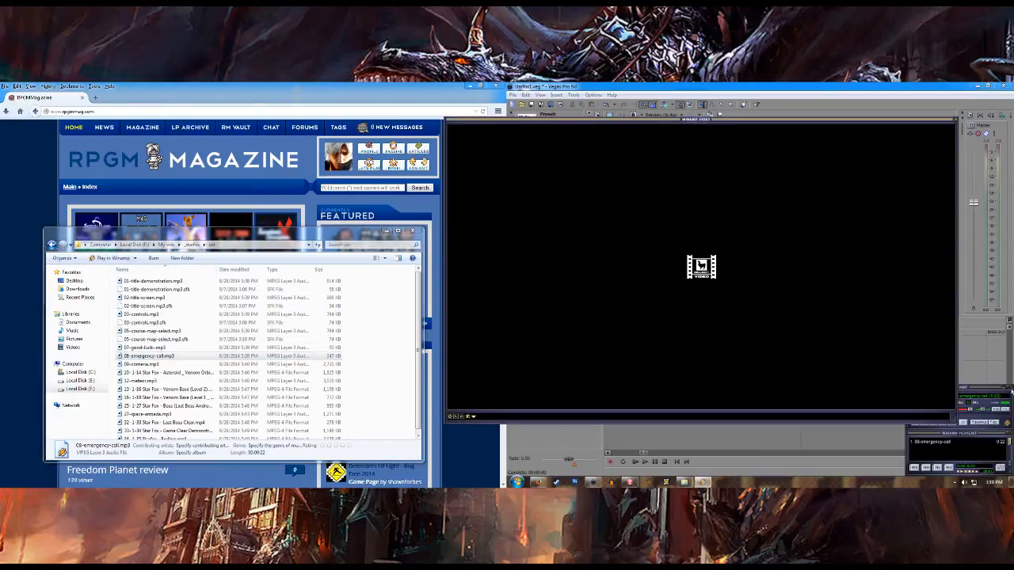
{"action": "left_click", "coordinate": [1010, 387]}
{"action": "left_click_drag", "start_coordinate": [154, 356], "coordinate": [800, 401]}
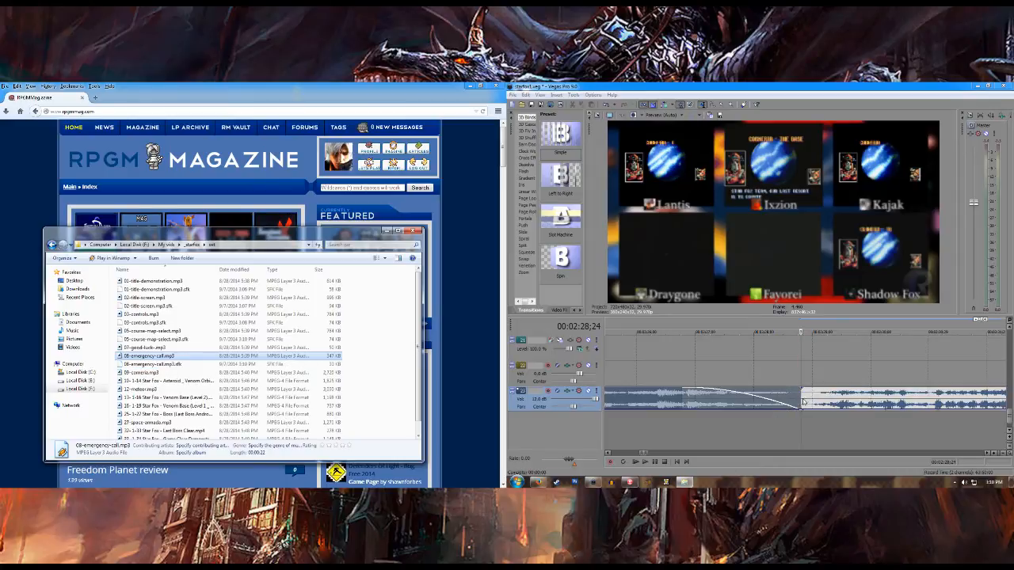
{"action": "left_click", "coordinate": [802, 399]}
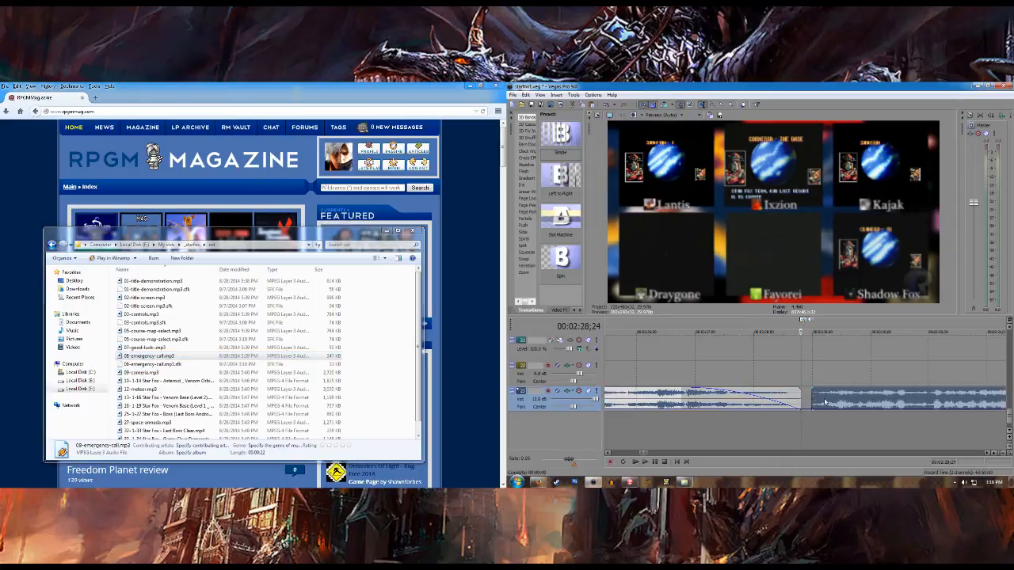
{"action": "left_click", "coordinate": [767, 431]}
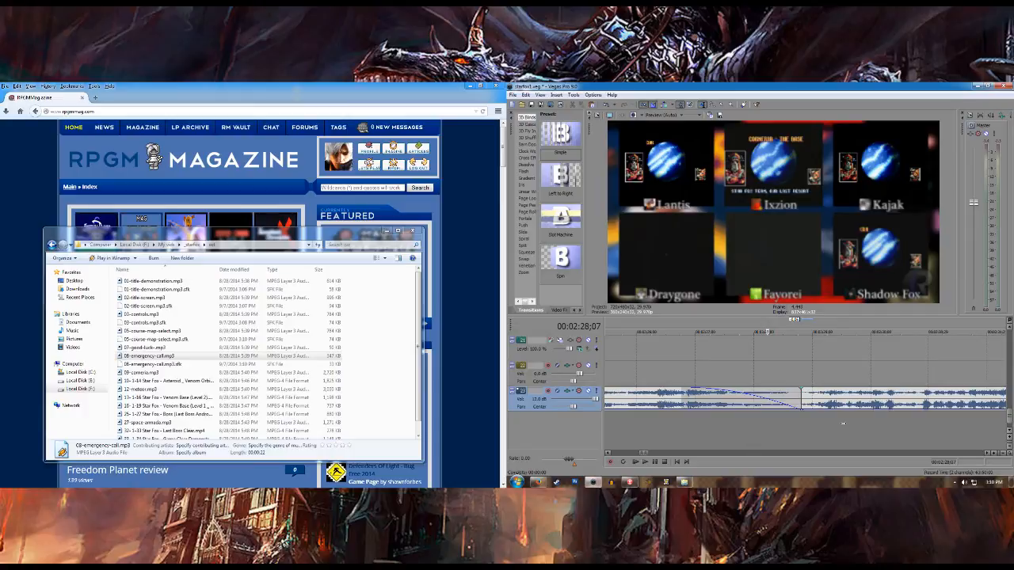
{"action": "left_click", "coordinate": [843, 423]}
Step: Trim the silent tail off the emergency-call clip and place the playhead at its new end, 00:02:47;28
{"action": "scroll", "coordinate": [834, 433], "scroll_direction": "down", "scroll_amount": 5}
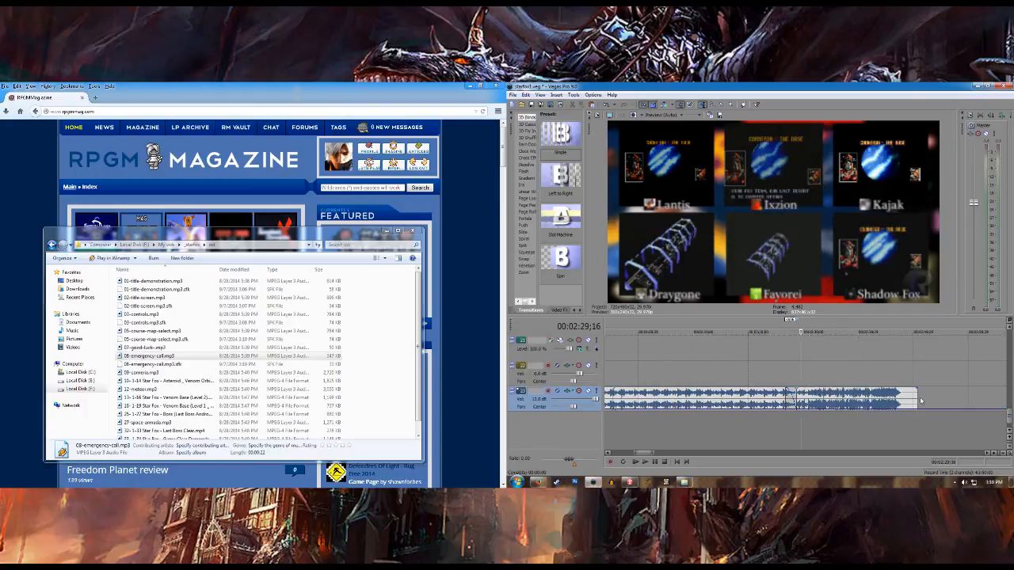
{"action": "left_click_drag", "start_coordinate": [916, 398], "coordinate": [903, 401]}
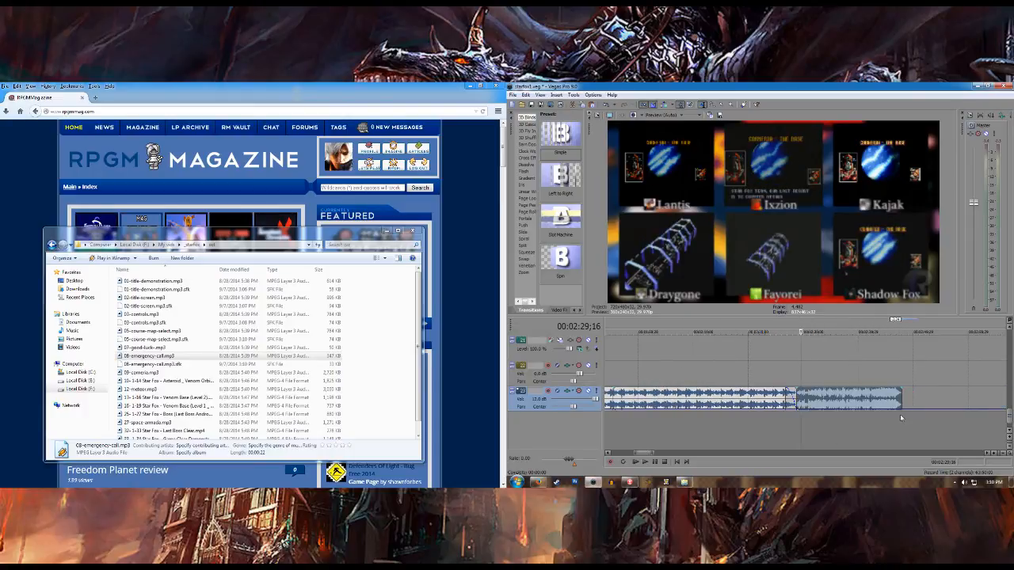
{"action": "left_click", "coordinate": [901, 418]}
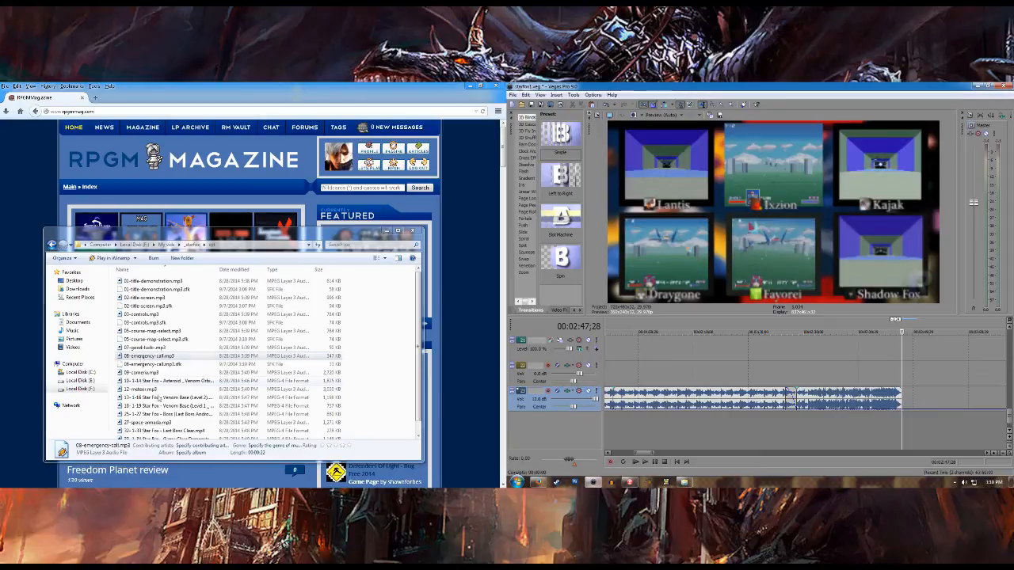
Step: Place 09-corneria.mp3 on the bottom audio track directly after the emergency-call clip
{"action": "left_click_drag", "start_coordinate": [145, 372], "coordinate": [905, 396]}
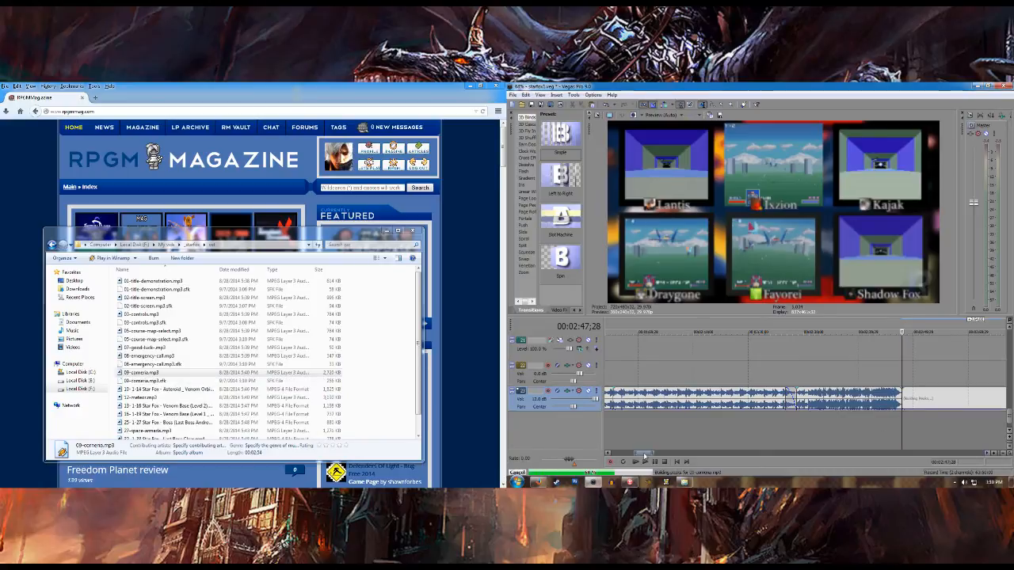
{"action": "left_click_drag", "start_coordinate": [639, 455], "coordinate": [654, 455]}
{"action": "scroll", "coordinate": [704, 421], "scroll_direction": "down", "scroll_amount": 3}
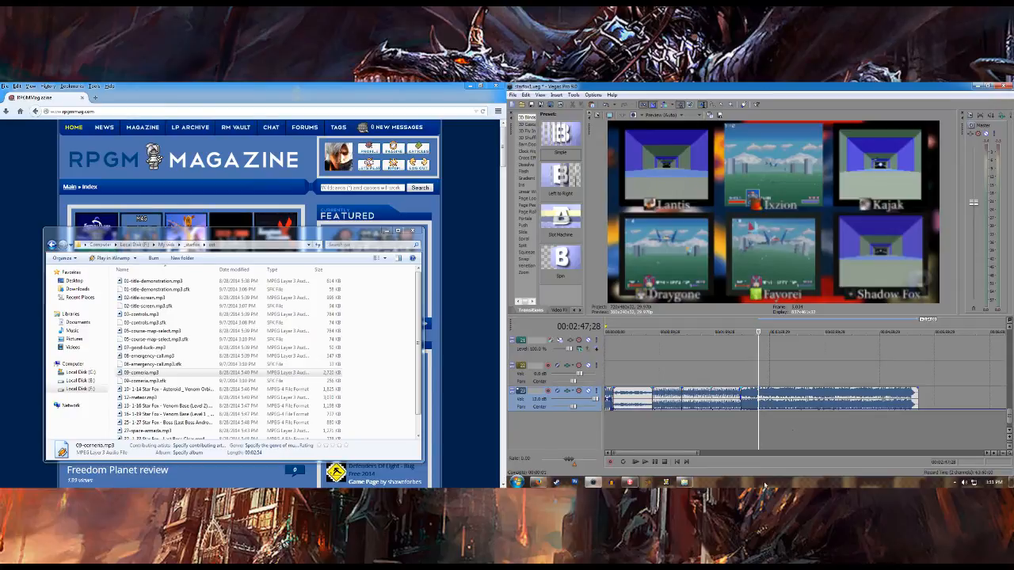
Step: Examine the full length of the timeline and the closing clips around 00:31:26;08
{"action": "left_click_drag", "start_coordinate": [686, 455], "coordinate": [711, 459]}
{"action": "scroll", "coordinate": [711, 426], "scroll_direction": "down", "scroll_amount": 6}
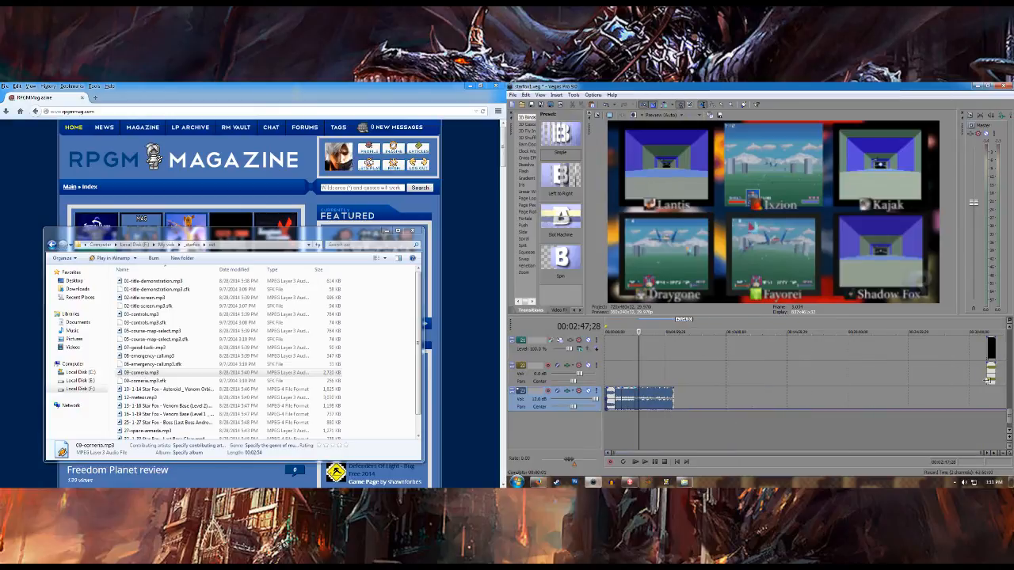
{"action": "left_click", "coordinate": [991, 383]}
{"action": "scroll", "coordinate": [976, 431], "scroll_direction": "up", "scroll_amount": 6}
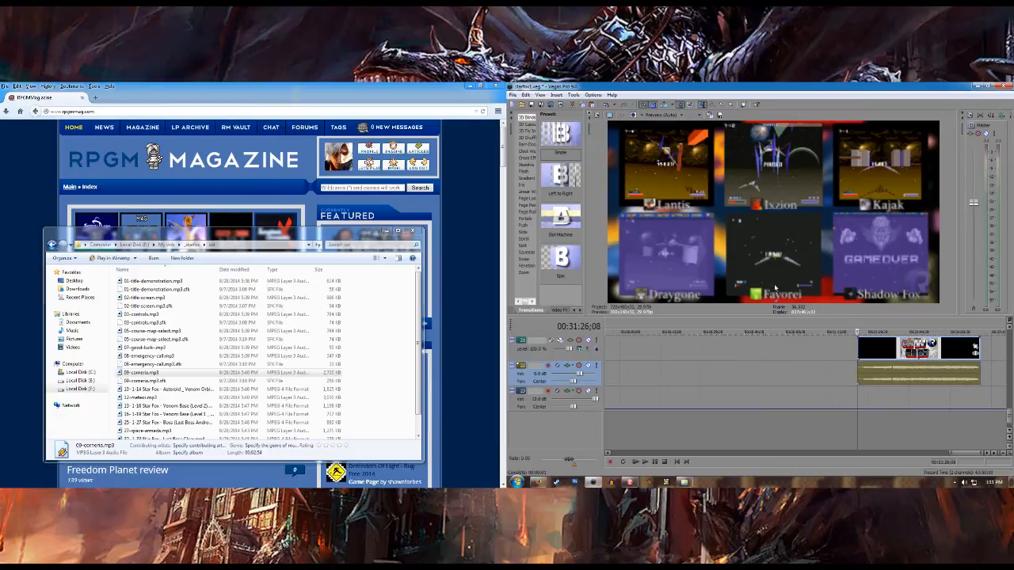
{"action": "scroll", "coordinate": [765, 346], "scroll_direction": "down", "scroll_amount": 5}
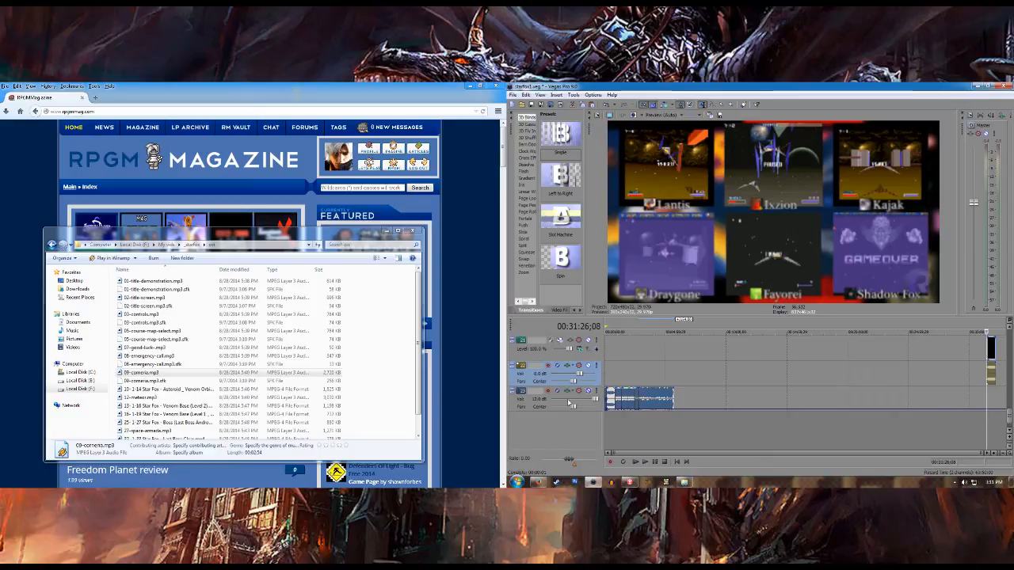
{"action": "left_click_drag", "start_coordinate": [1008, 420], "coordinate": [1009, 393]}
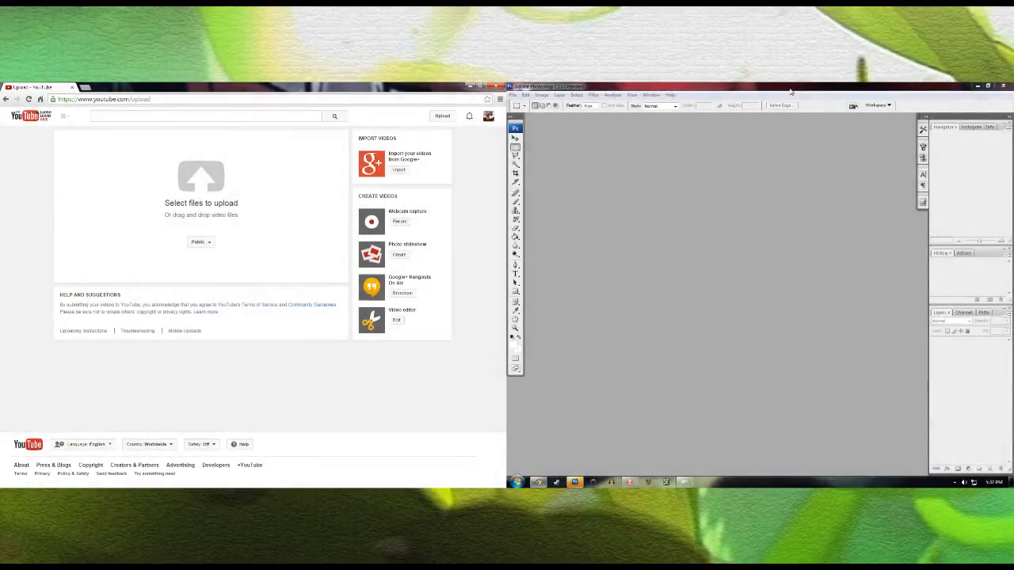
Step: In Photoshop, open the existing race template thumbnail.psd from the psds folder inside the video templates folder
{"action": "left_click", "coordinate": [513, 95]}
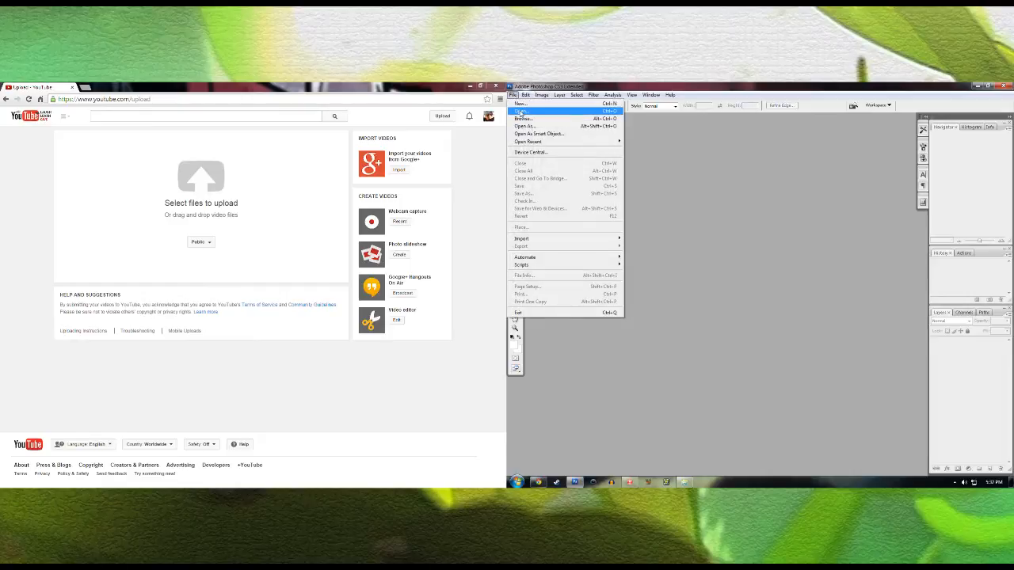
{"action": "left_click", "coordinate": [521, 112]}
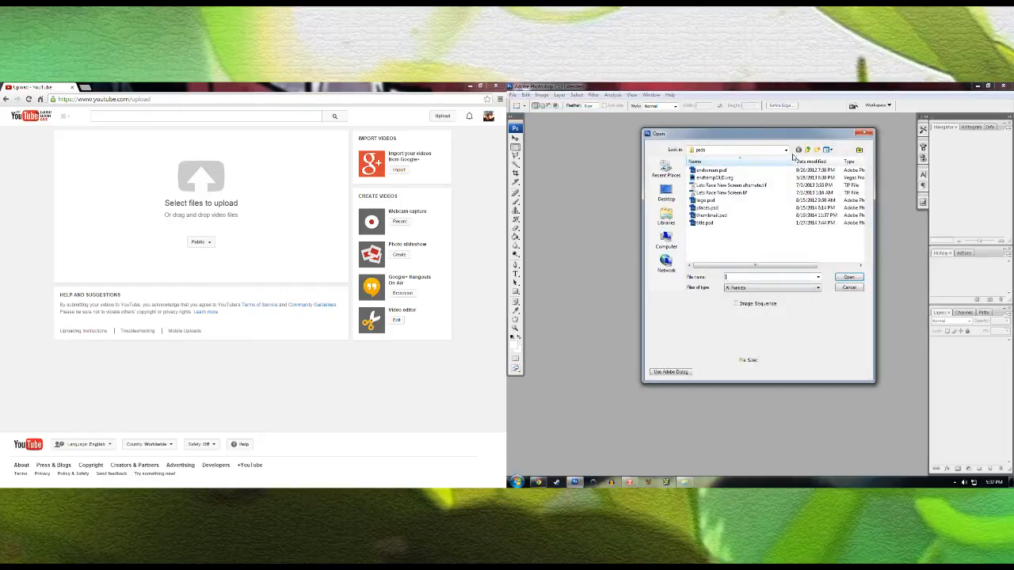
{"action": "left_click", "coordinate": [807, 150]}
{"action": "left_click", "coordinate": [807, 150]}
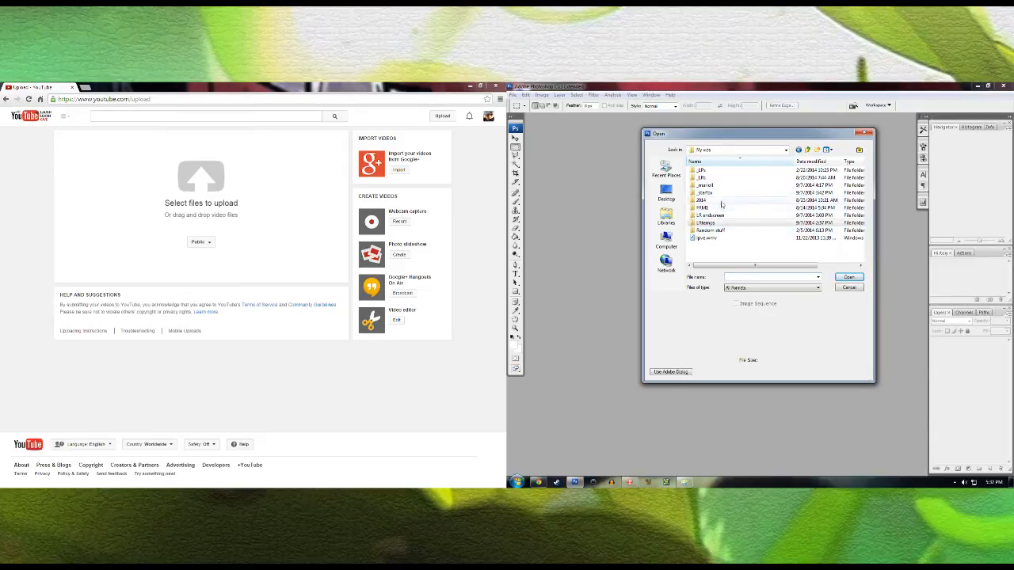
{"action": "double_click", "coordinate": [708, 223]}
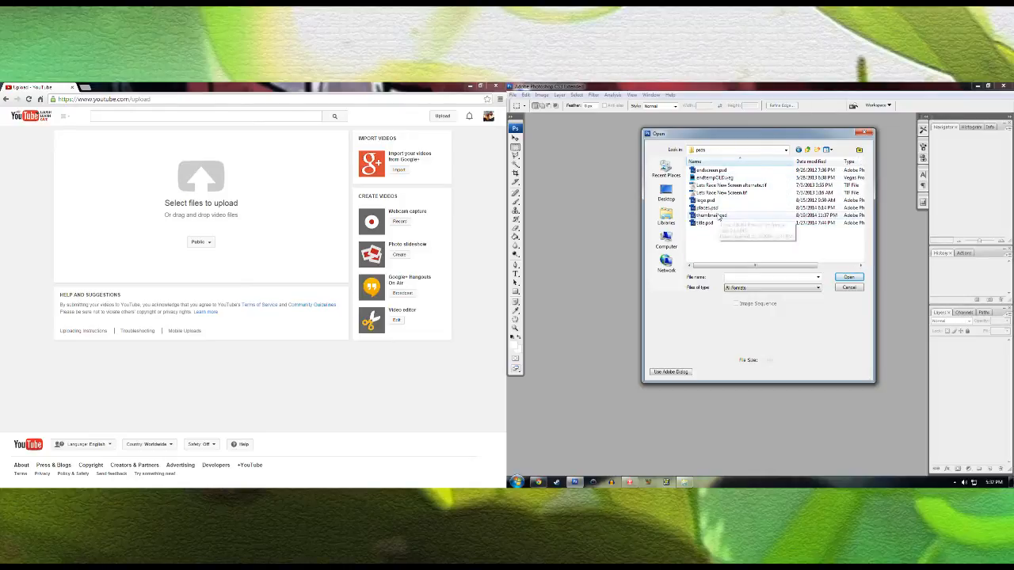
{"action": "double_click", "coordinate": [705, 196]}
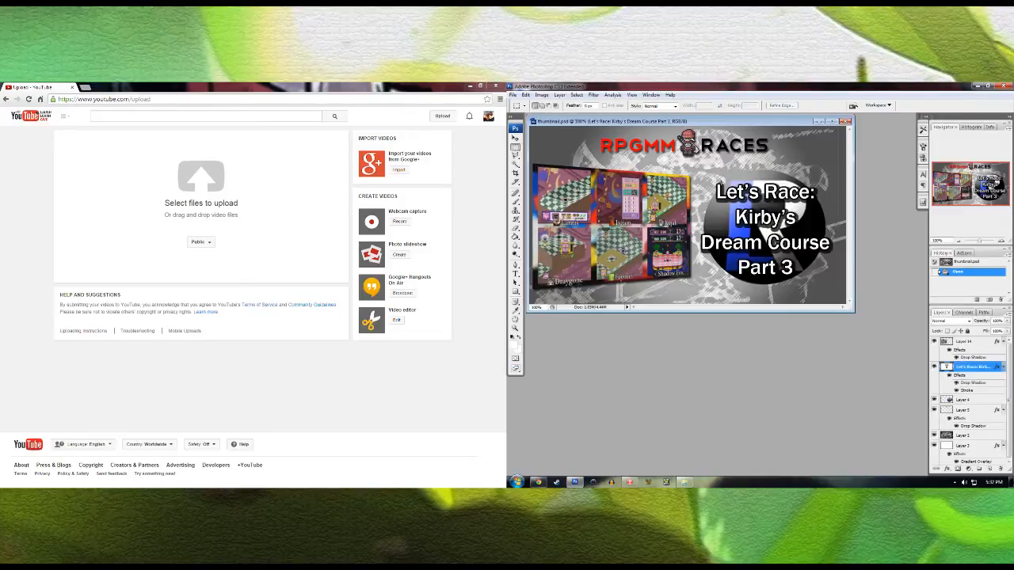
Step: Open the rendered starfox1.wmv from the Desktop in Winamp and start its playback
{"action": "left_click", "coordinate": [516, 482]}
{"action": "left_click", "coordinate": [626, 350]}
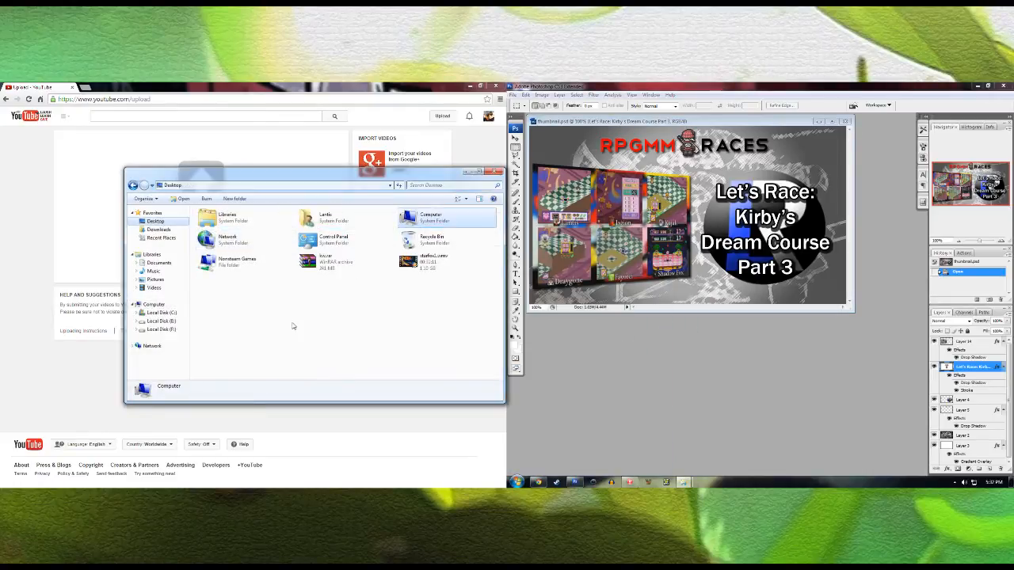
{"action": "double_click", "coordinate": [433, 260]}
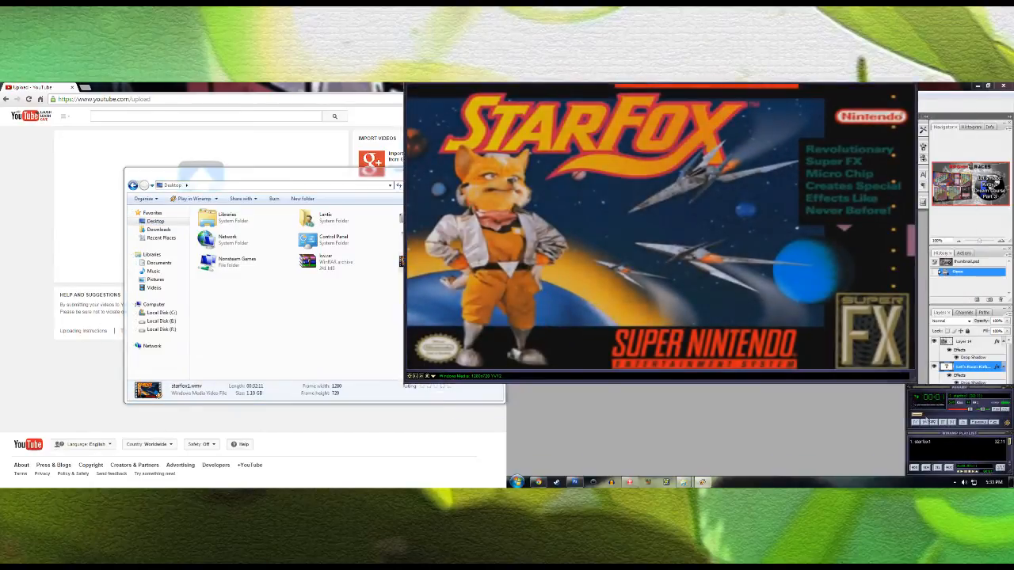
{"action": "left_click", "coordinate": [933, 423]}
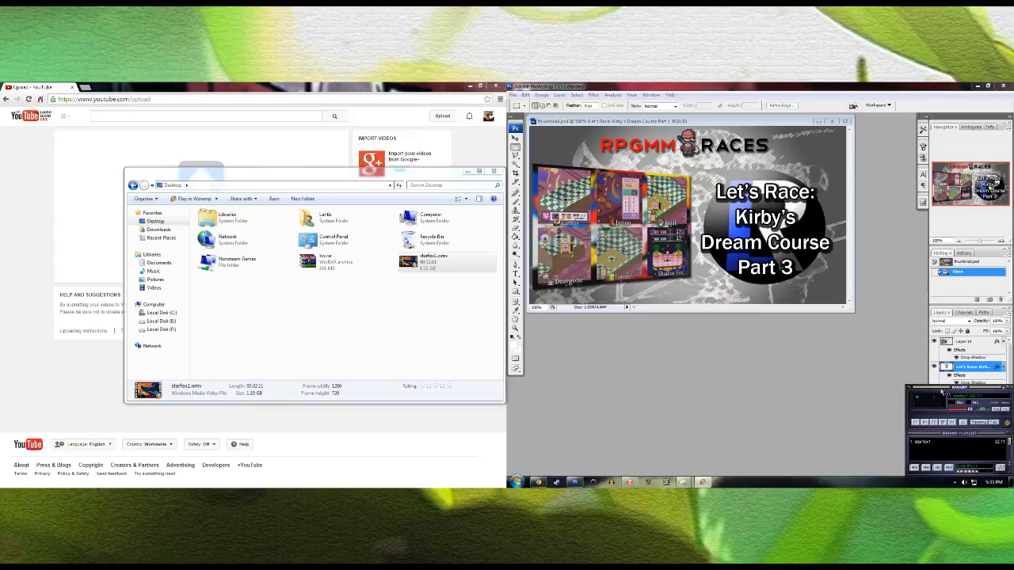
{"action": "left_click", "coordinate": [924, 423]}
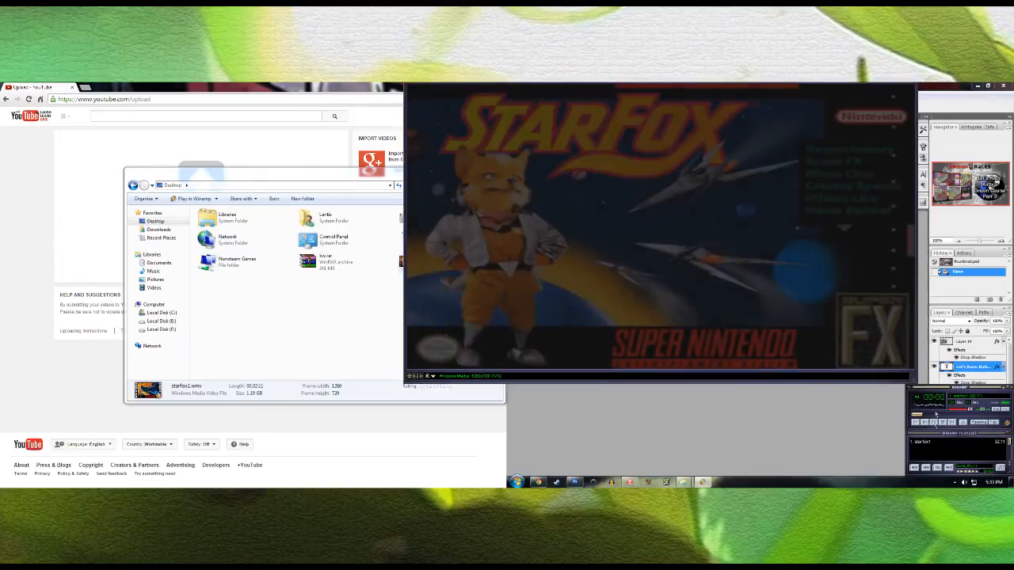
Step: Seek through the video and pause on a frame with all six players, one showing the Asteroid Belt briefing
{"action": "left_click_drag", "start_coordinate": [884, 330], "coordinate": [838, 306]}
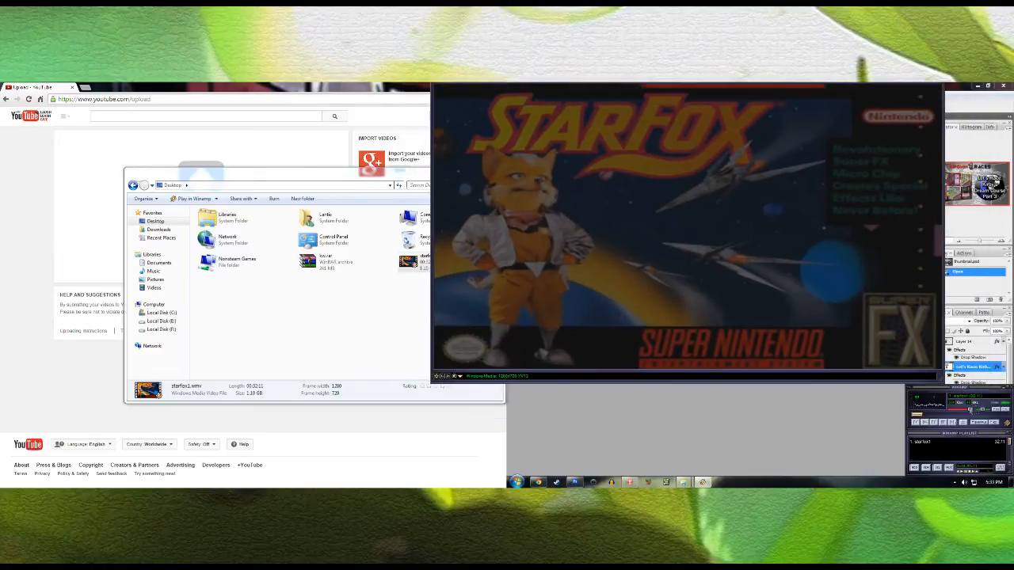
{"action": "left_click", "coordinate": [961, 414]}
{"action": "left_click_drag", "start_coordinate": [689, 233], "coordinate": [678, 263]}
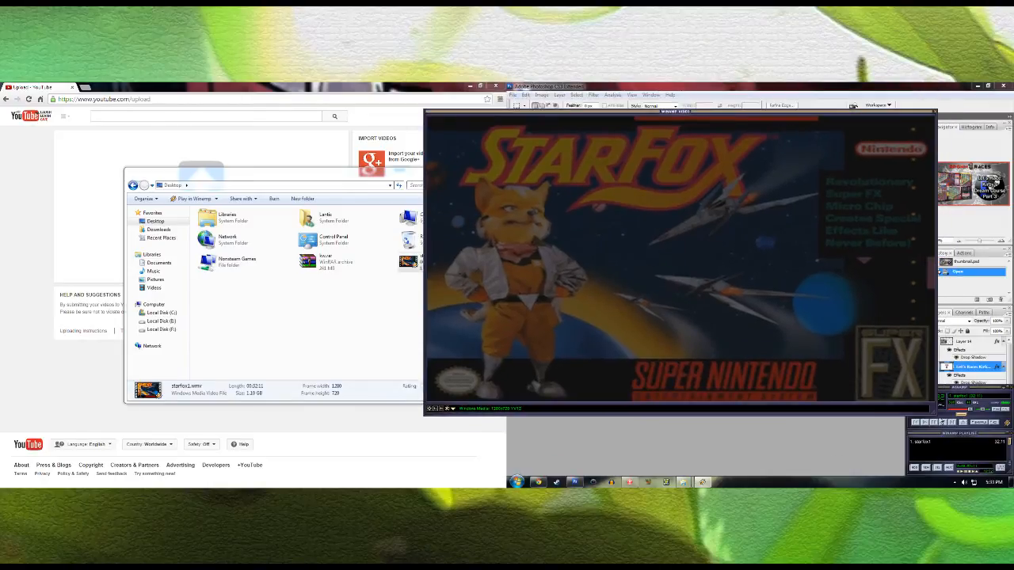
{"action": "left_click", "coordinate": [933, 423]}
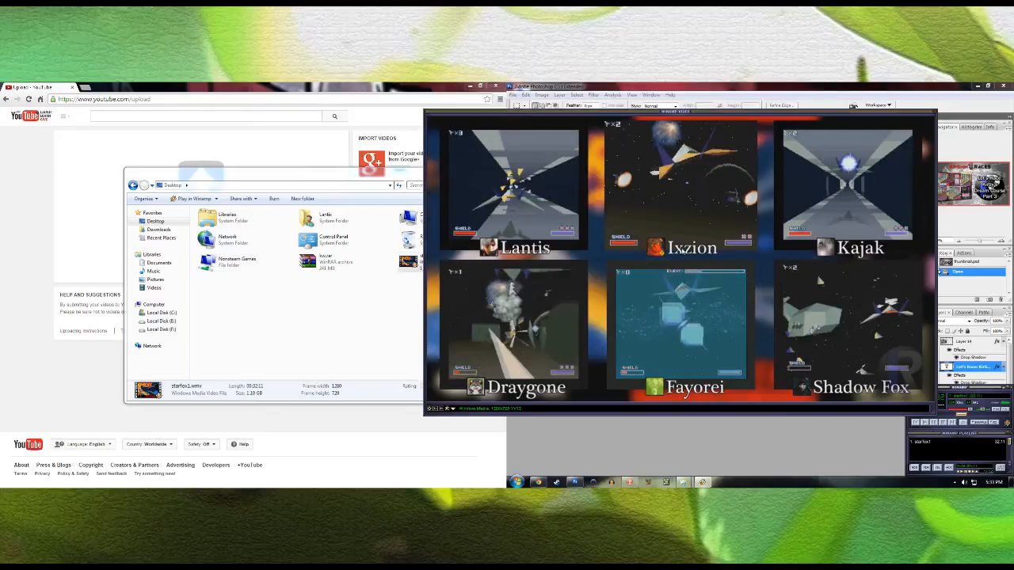
{"action": "left_click_drag", "start_coordinate": [715, 256], "coordinate": [758, 252]}
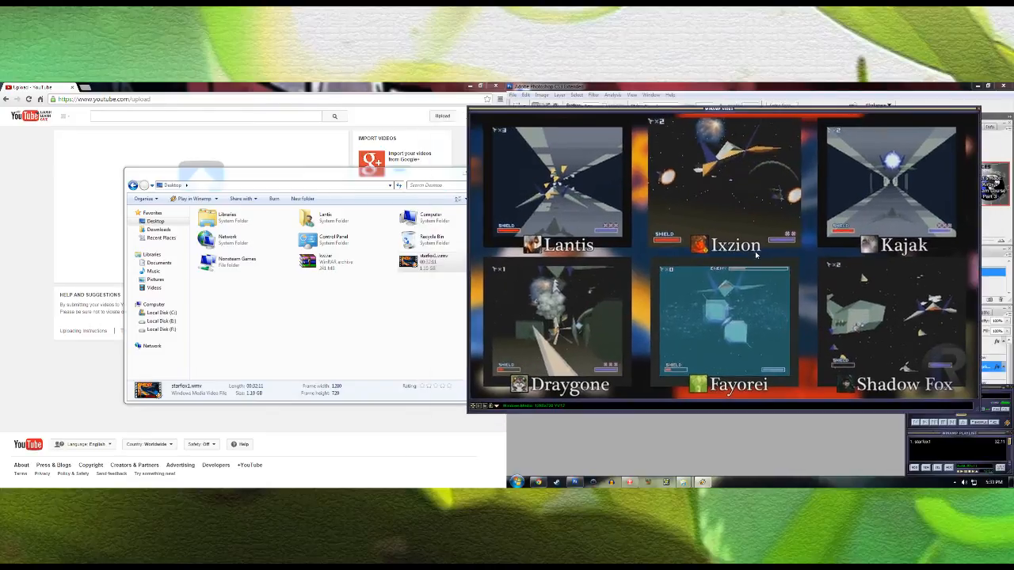
{"action": "left_click", "coordinate": [932, 417]}
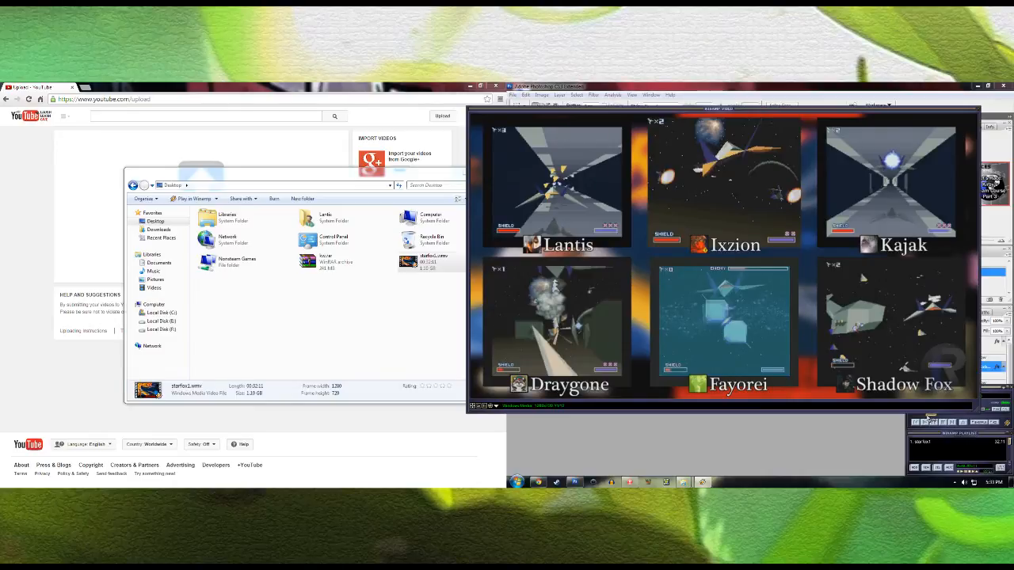
{"action": "left_click", "coordinate": [923, 423]}
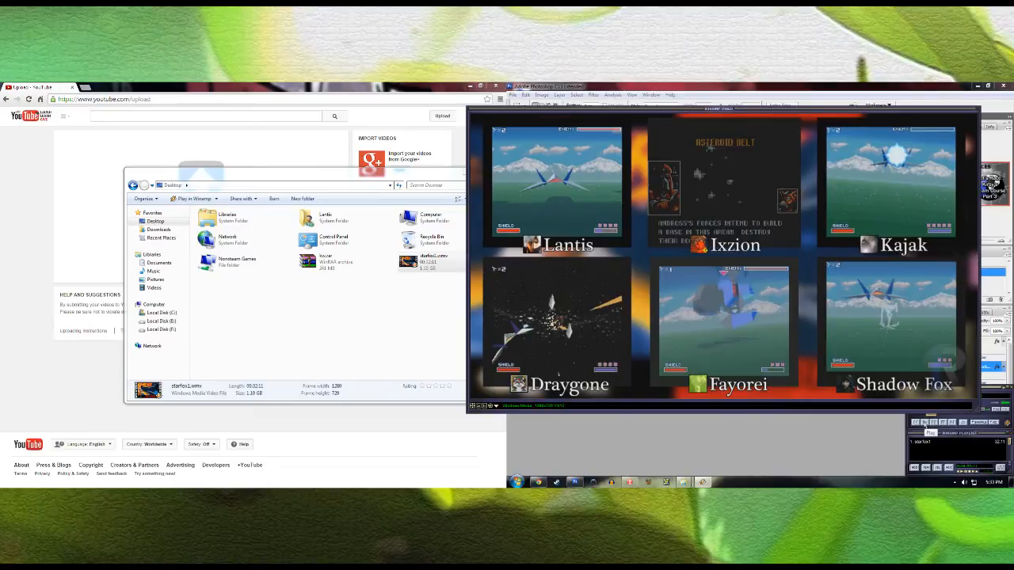
Step: Capture the screen with the paused video window shrunk to about half its width, and close the player
{"action": "mouse_move", "coordinate": [804, 330]}
{"action": "left_mouse_down"}
{"action": "mouse_move", "coordinate": [838, 341]}
{"action": "mouse_move", "coordinate": [809, 325]}
{"action": "left_mouse_up"}
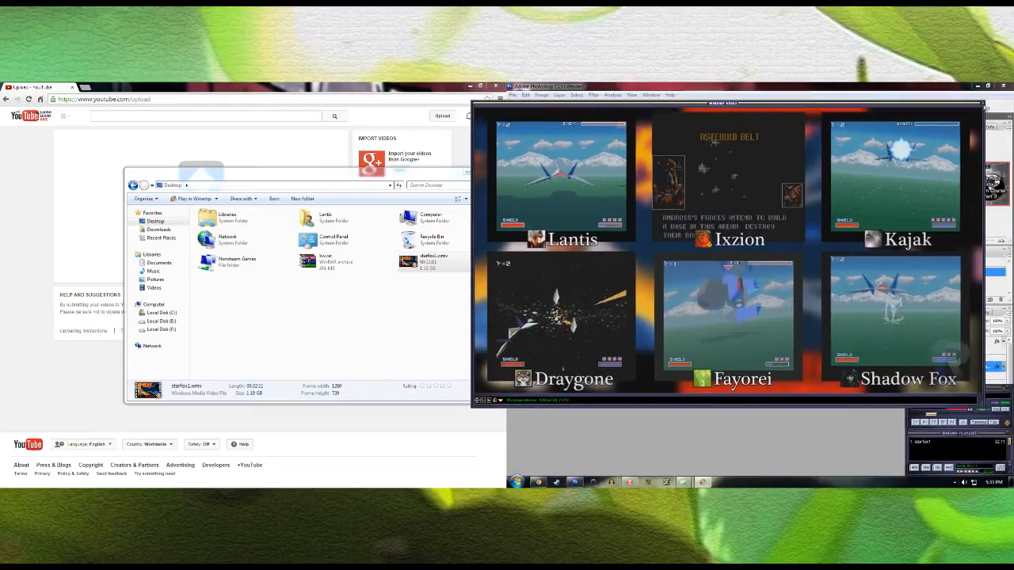
{"action": "left_click_drag", "start_coordinate": [983, 405], "coordinate": [752, 286]}
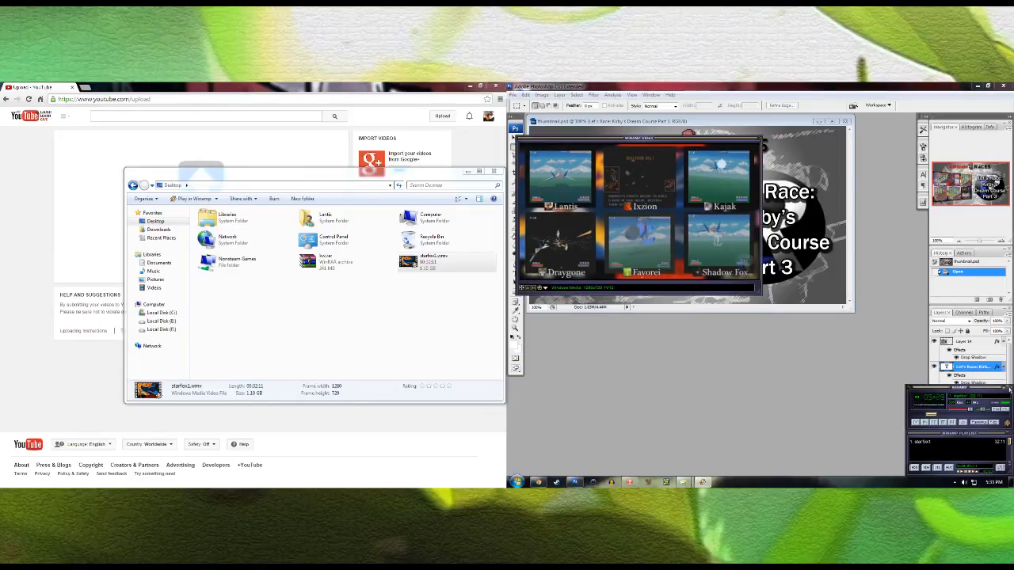
{"action": "left_click", "coordinate": [528, 288]}
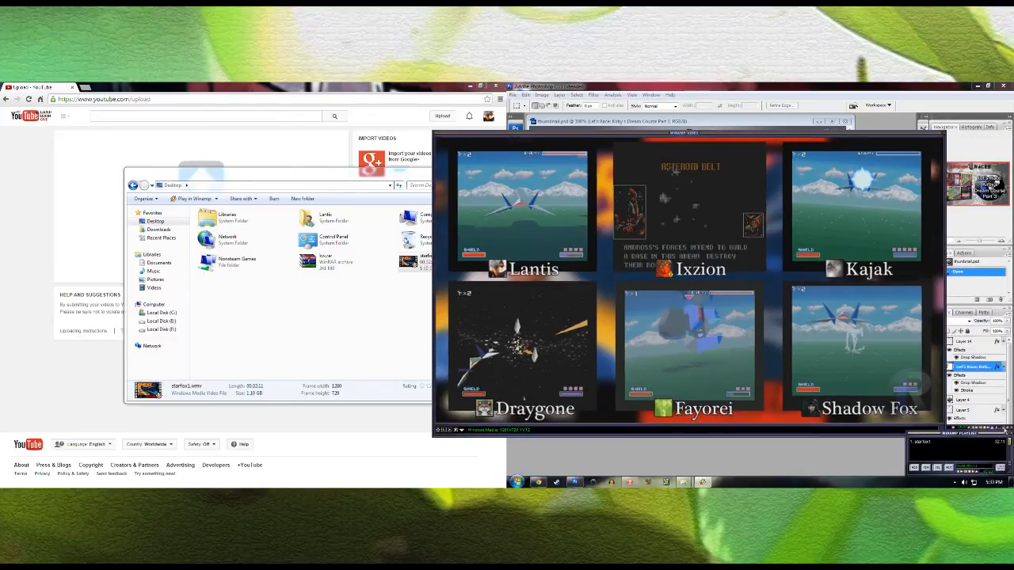
{"action": "left_click", "coordinate": [1002, 435]}
{"action": "left_click", "coordinate": [703, 482]}
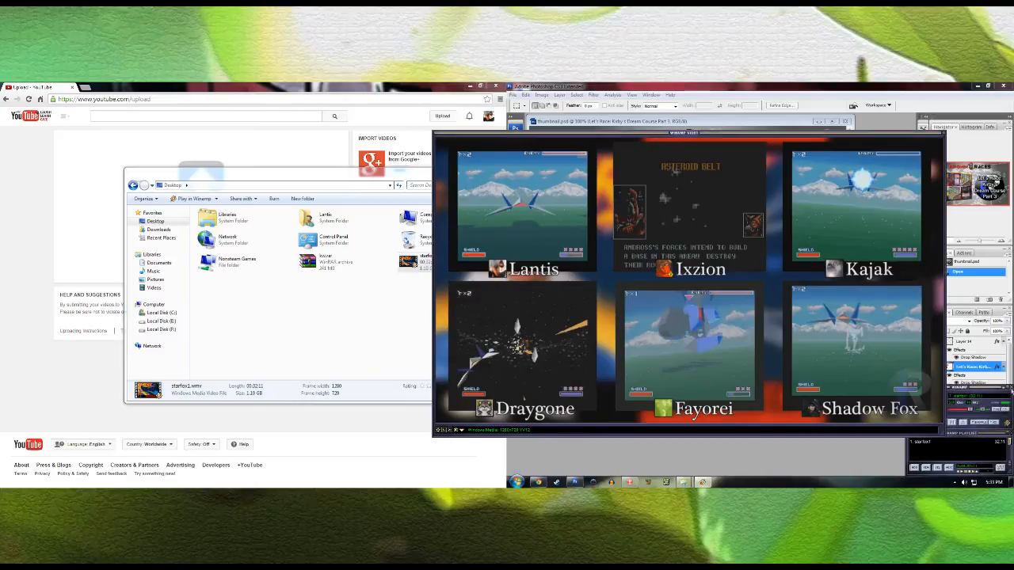
{"action": "left_click", "coordinate": [1009, 388]}
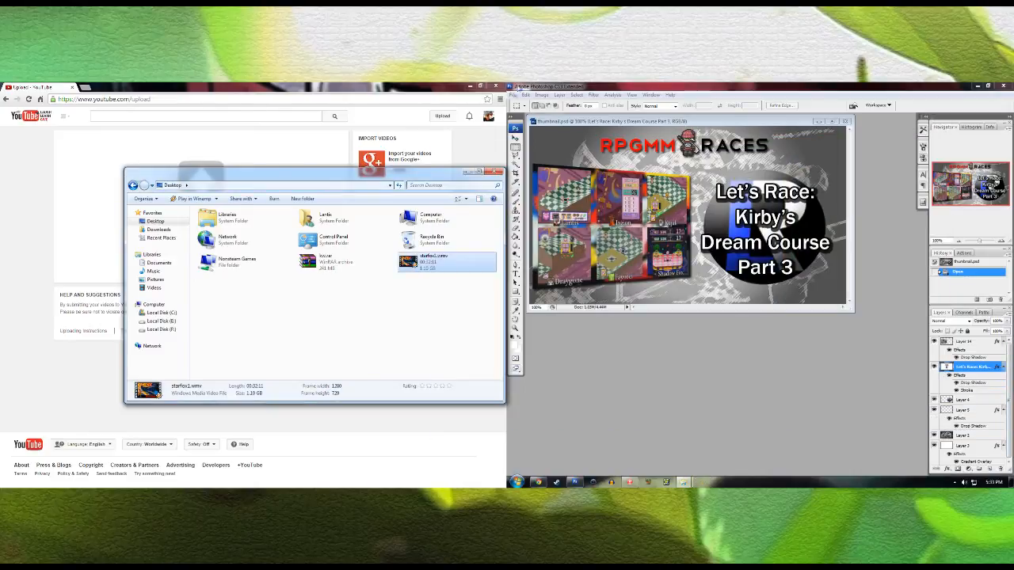
Step: Create a new Photoshop document at the default clipboard size and paste the screen capture into it
{"action": "left_click", "coordinate": [514, 95]}
{"action": "left_click", "coordinate": [522, 104]}
{"action": "left_click", "coordinate": [834, 187]}
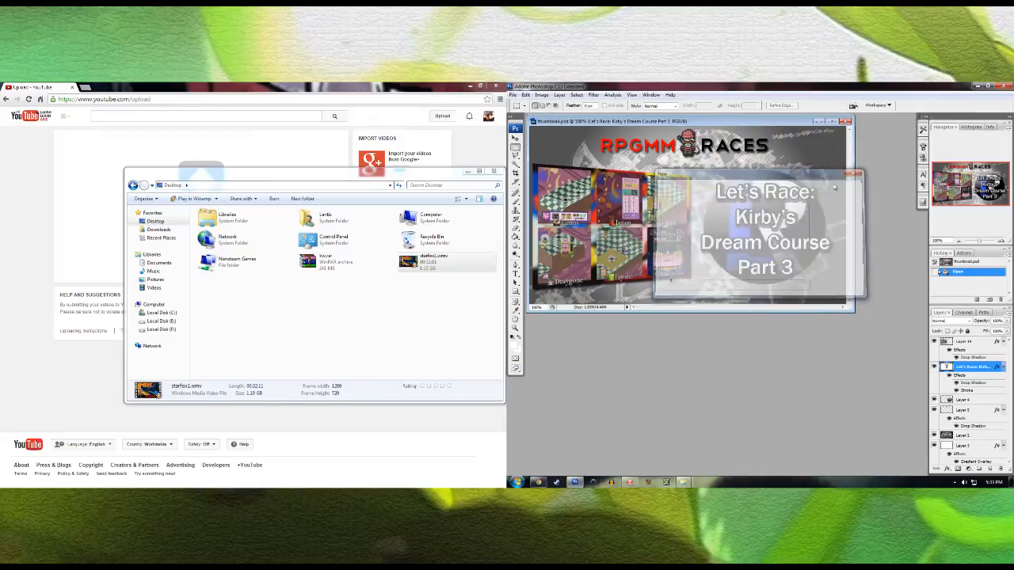
{"action": "key", "text": "ctrl+v"}
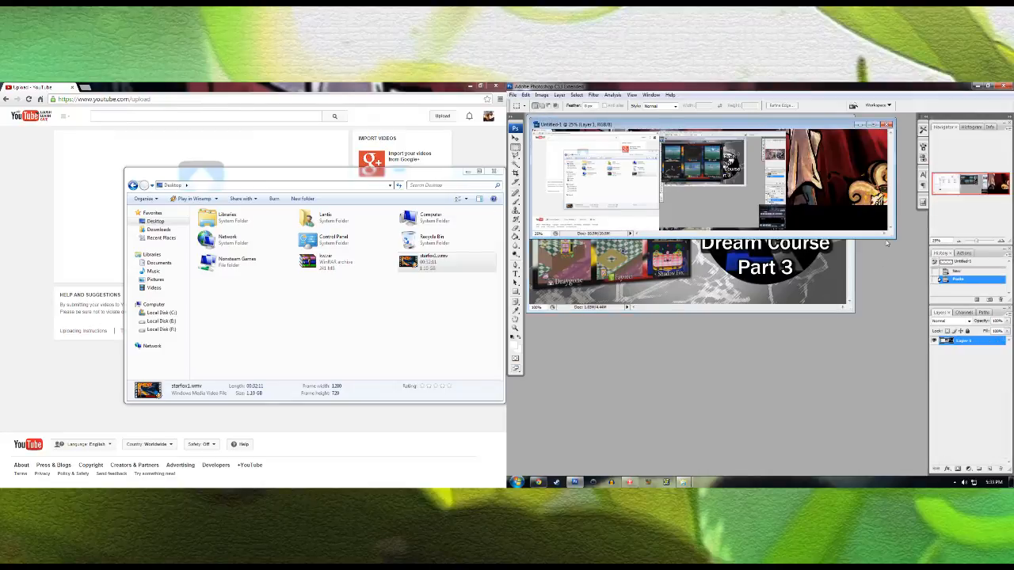
Step: Cut the six-player video picture out of the screen capture and close that document without saving
{"action": "left_click_drag", "start_coordinate": [896, 237], "coordinate": [900, 437]}
{"action": "left_click", "coordinate": [515, 328]}
{"action": "left_click_drag", "start_coordinate": [733, 290], "coordinate": [650, 238]}
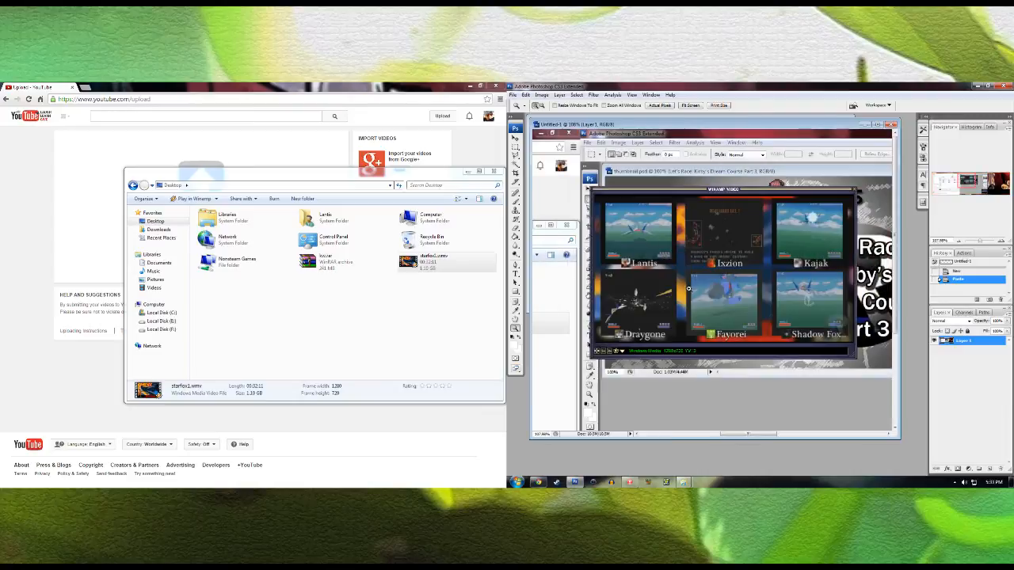
{"action": "left_click", "coordinate": [515, 148]}
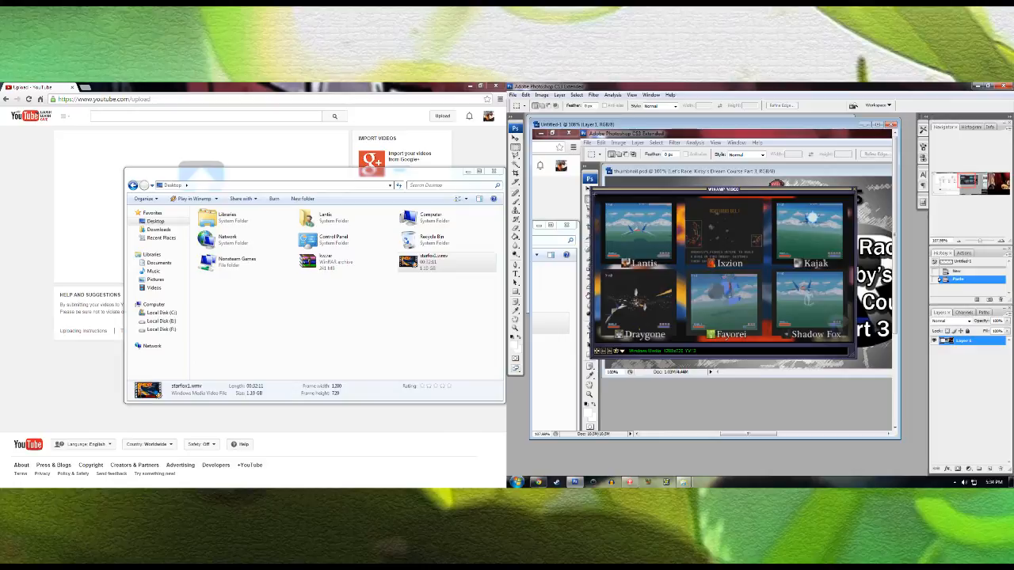
{"action": "left_click_drag", "start_coordinate": [594, 194], "coordinate": [856, 343]}
{"action": "key", "text": "ctrl+x"}
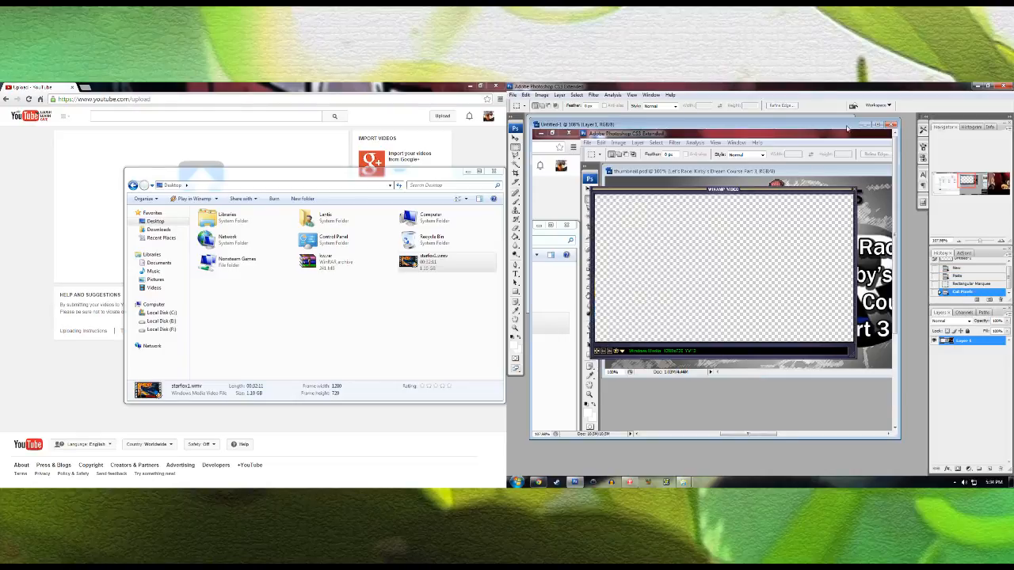
{"action": "left_click", "coordinate": [892, 125]}
{"action": "key", "text": "n"}
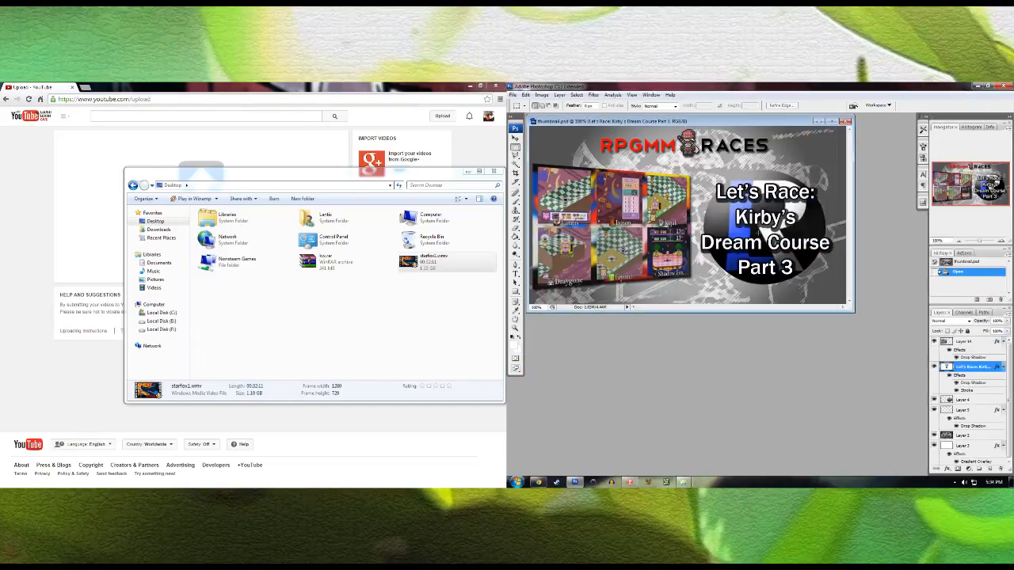
Step: Paste the six-player picture into thumbnail.psd and move its layer to the top of the layer stack
{"action": "key", "text": "ctrl+v"}
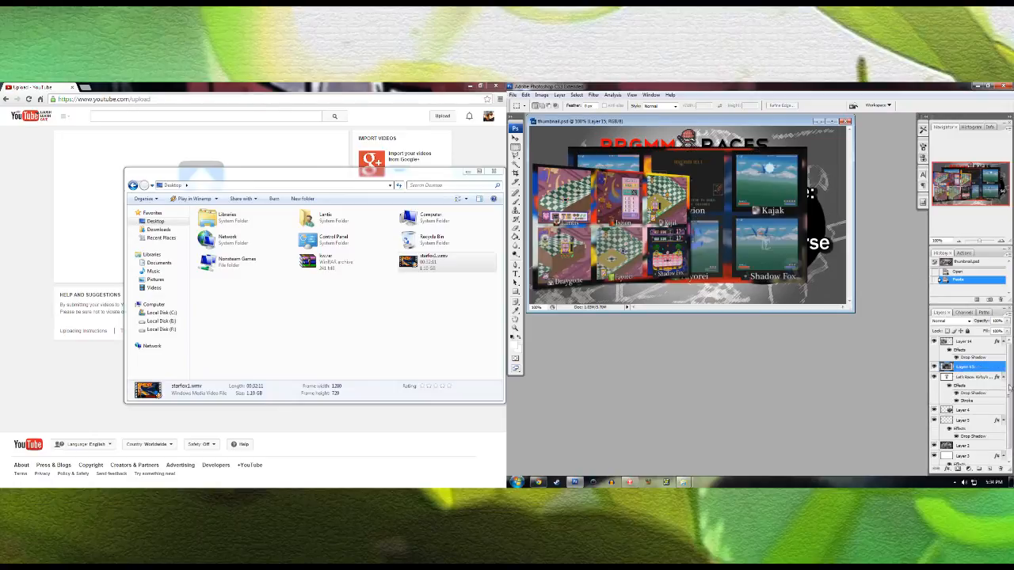
{"action": "left_click_drag", "start_coordinate": [980, 367], "coordinate": [962, 341]}
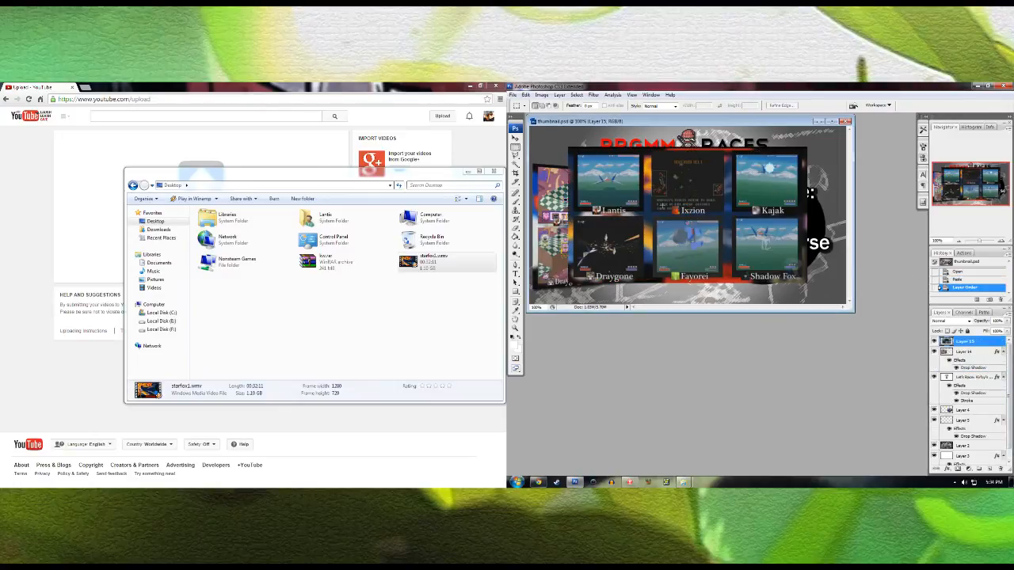
{"action": "left_click", "coordinate": [504, 141]}
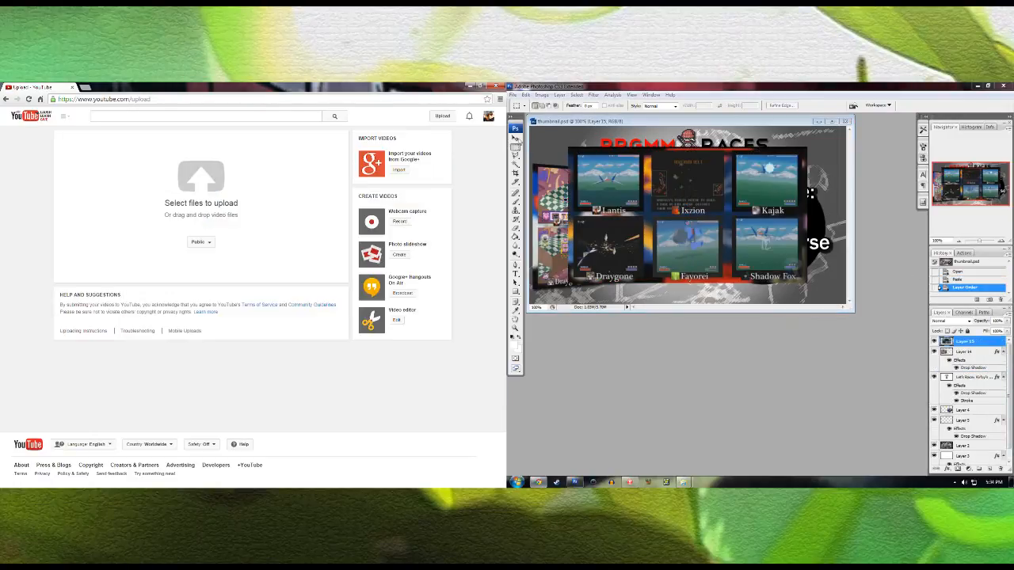
Step: Move the six-player picture to the left edge of the thumbnail, below the RPGMM Races logo
{"action": "left_click", "coordinate": [518, 141]}
{"action": "left_click_drag", "start_coordinate": [638, 209], "coordinate": [572, 227]}
{"action": "left_click", "coordinate": [624, 210]}
{"action": "left_click", "coordinate": [516, 138]}
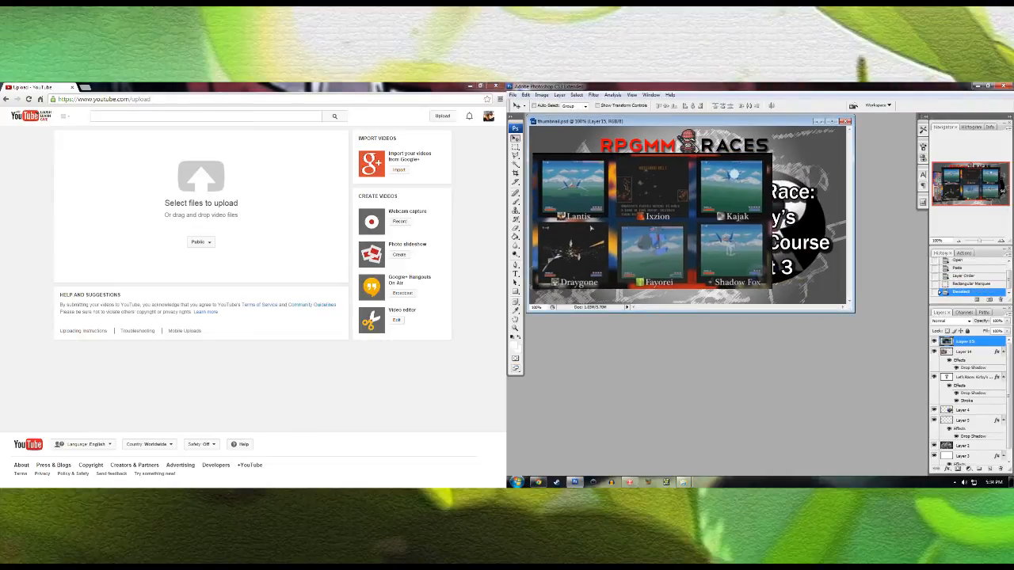
Step: Free-transform the six-player picture to about 92% and distort its right corners inward into a perspective slant clear of the title text
{"action": "left_click", "coordinate": [516, 148]}
{"action": "left_click_drag", "start_coordinate": [723, 306], "coordinate": [636, 208]}
{"action": "left_click", "coordinate": [679, 275]}
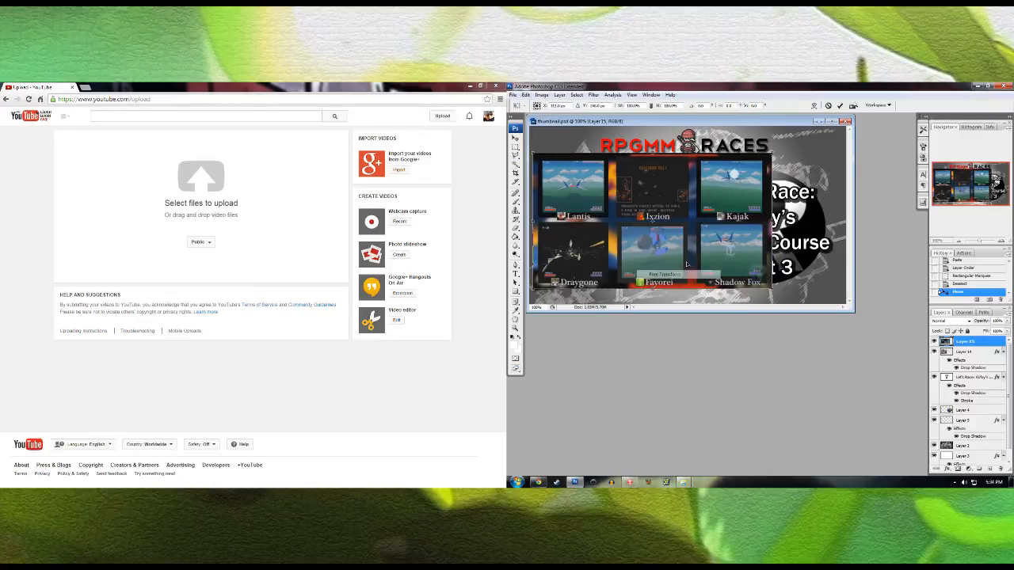
{"action": "left_click_drag", "start_coordinate": [772, 153], "coordinate": [700, 175]}
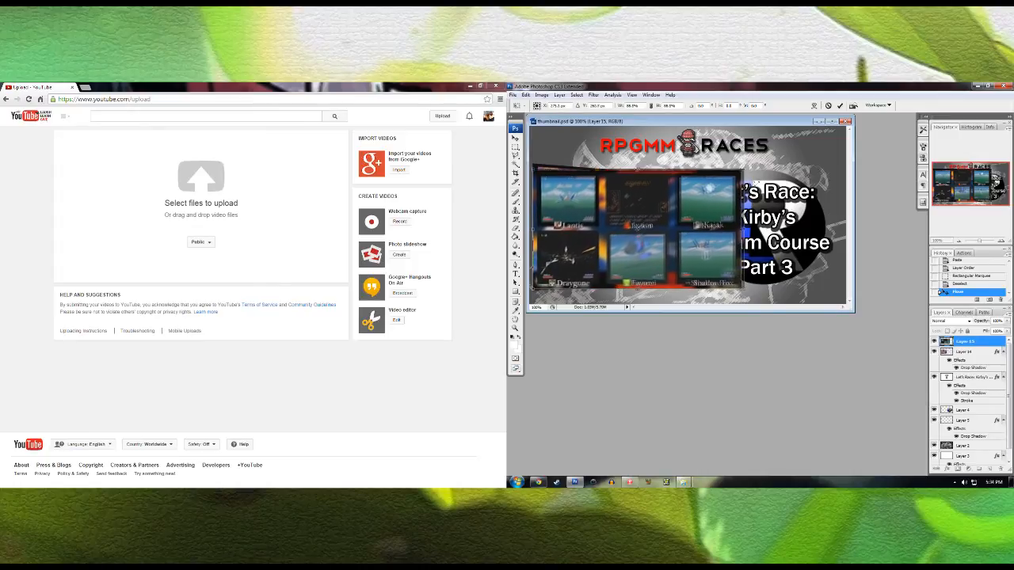
{"action": "left_click_drag", "start_coordinate": [767, 181], "coordinate": [763, 181]}
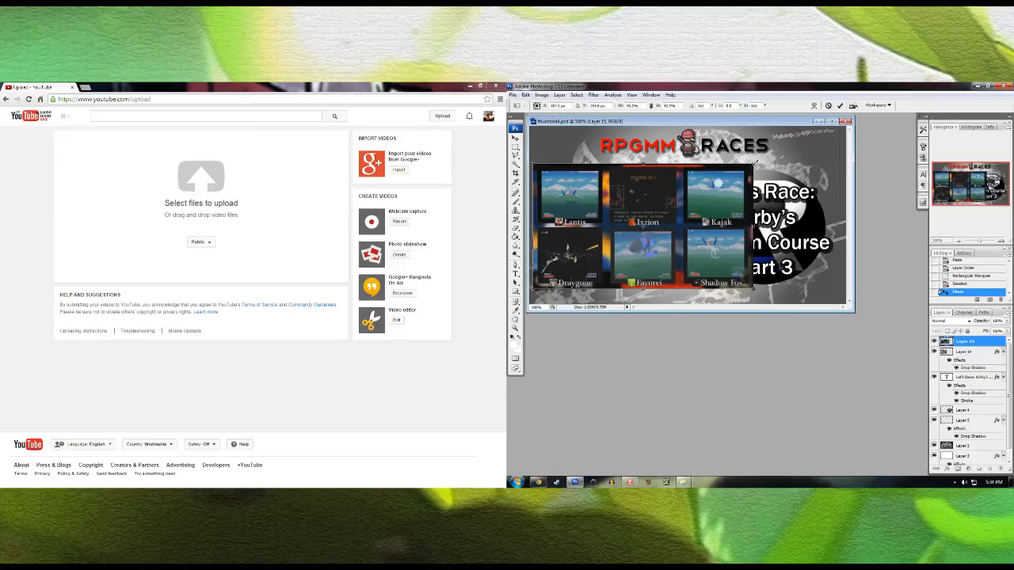
{"action": "left_click_drag", "start_coordinate": [754, 165], "coordinate": [689, 168]}
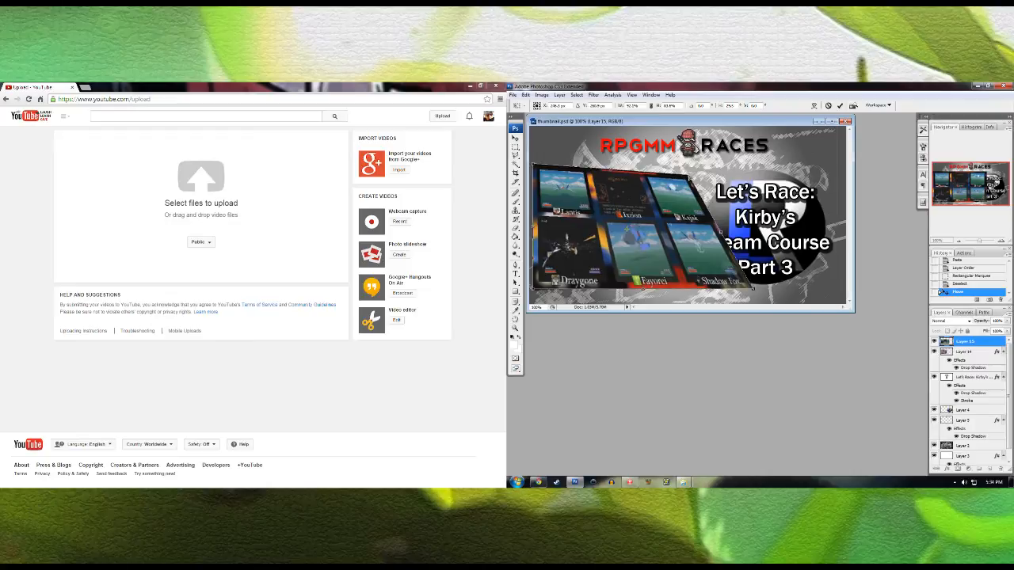
{"action": "left_click_drag", "start_coordinate": [754, 292], "coordinate": [694, 280]}
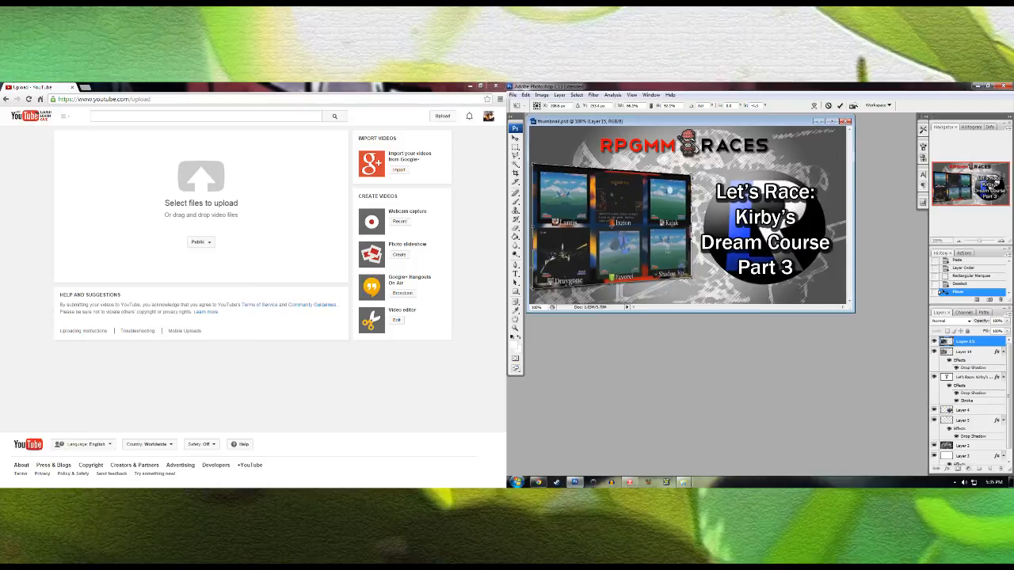
{"action": "left_click_drag", "start_coordinate": [692, 279], "coordinate": [691, 279]}
{"action": "left_click", "coordinate": [515, 148]}
{"action": "left_click", "coordinate": [735, 235]}
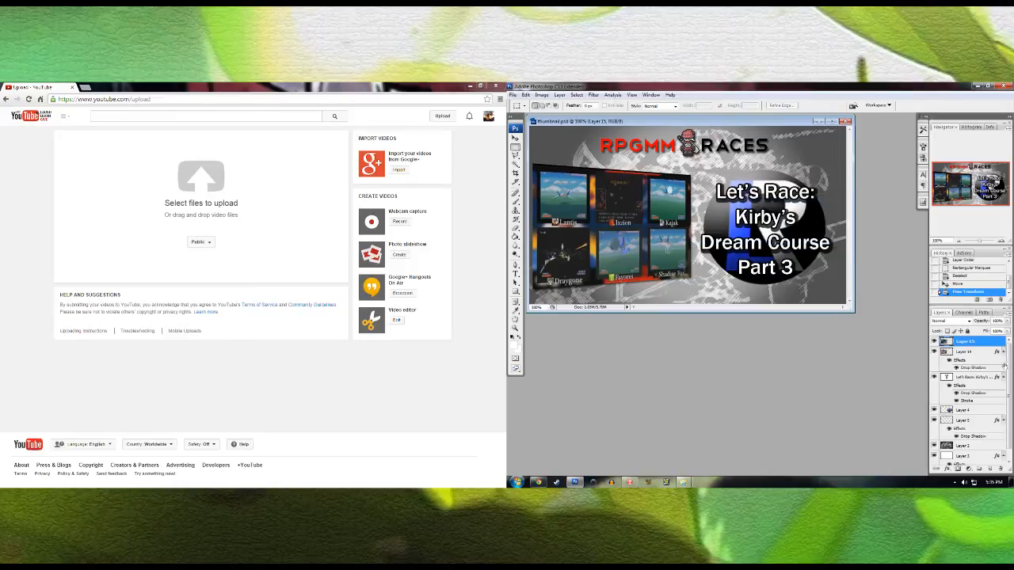
Step: Give the new picture's layer the old screenshot layer's drop shadow and delete the old screenshot layer
{"action": "double_click", "coordinate": [995, 347]}
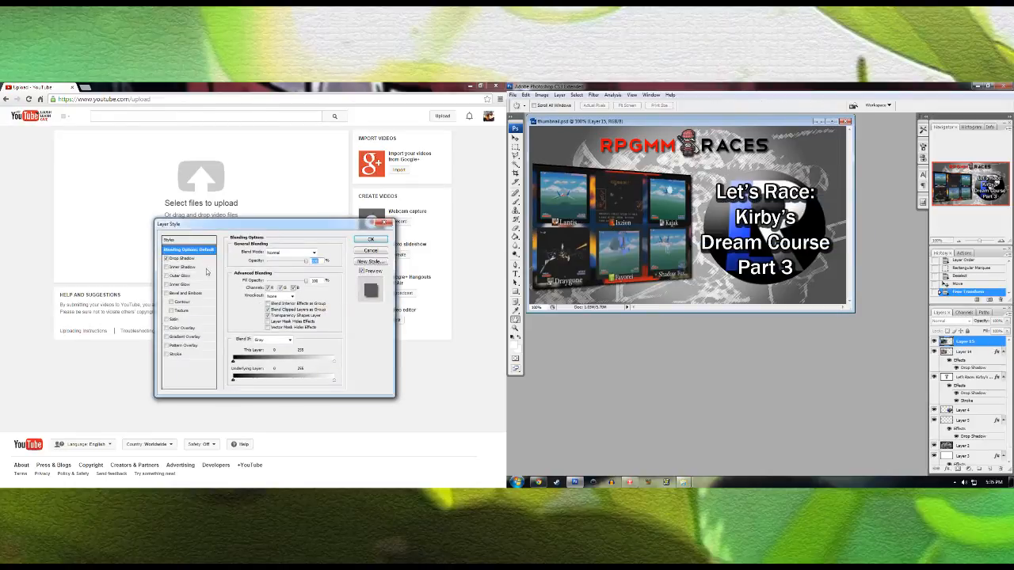
{"action": "left_click", "coordinate": [371, 239]}
{"action": "left_click", "coordinate": [970, 369]}
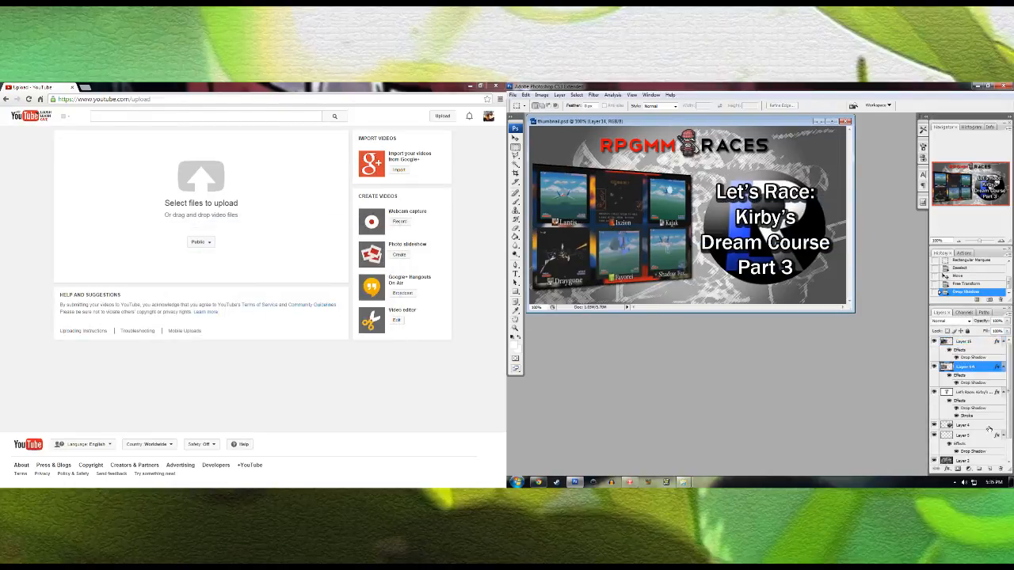
{"action": "left_click", "coordinate": [999, 470]}
Step: Change the title text from the Kirby's Dream Course wording to "Star Fox", a blank line and "Part 1"
{"action": "left_click", "coordinate": [515, 139]}
{"action": "left_click", "coordinate": [516, 274]}
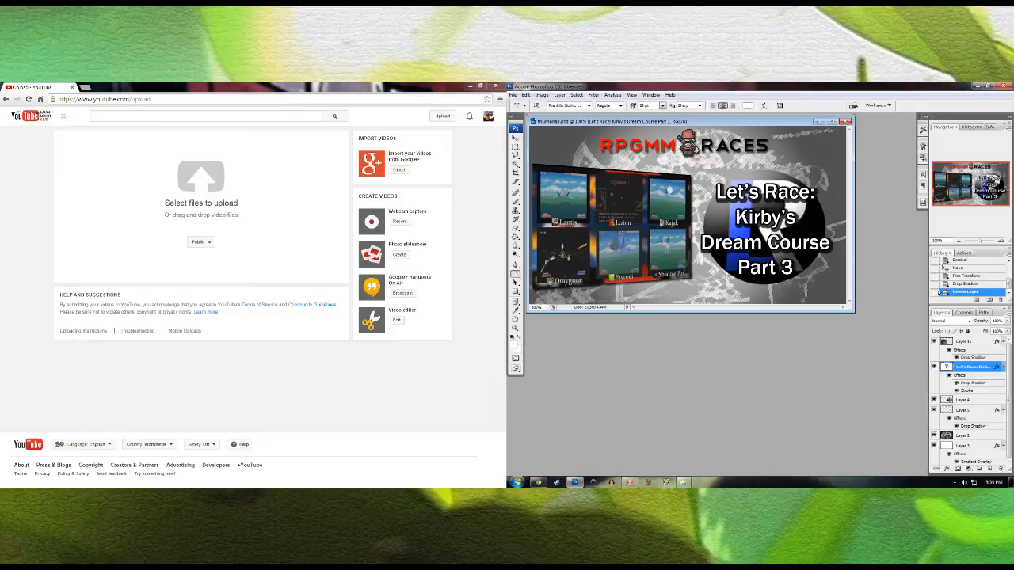
{"action": "left_click", "coordinate": [765, 255]}
{"action": "left_click_drag", "start_coordinate": [830, 244], "coordinate": [716, 223]}
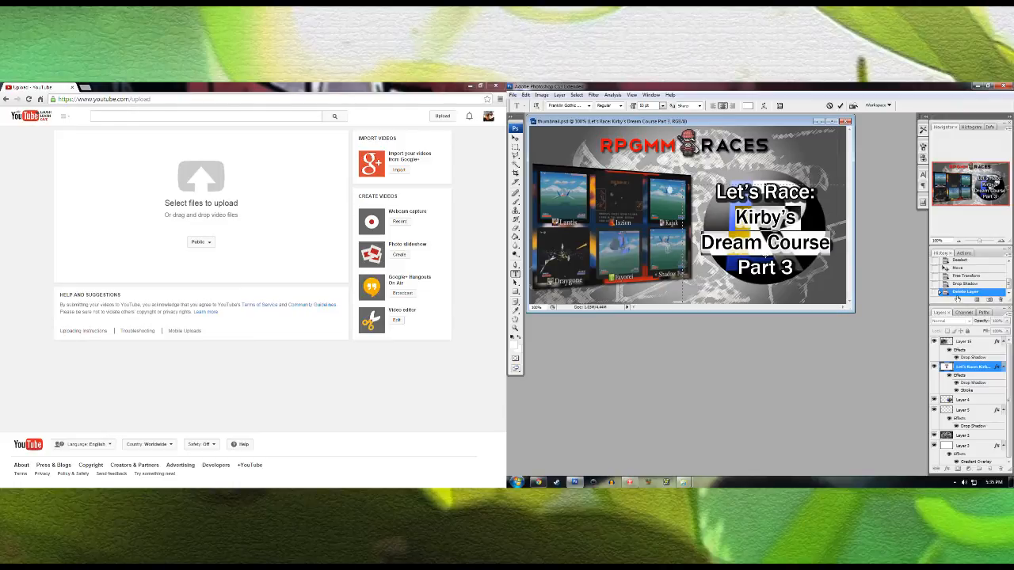
{"action": "type", "text": "Star Fox"}
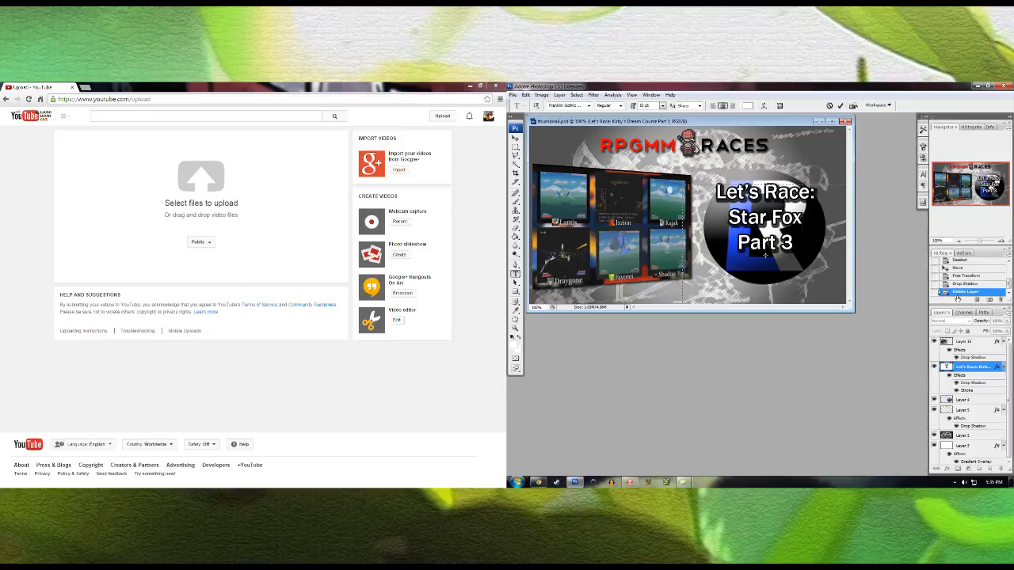
{"action": "key", "text": "Return"}
{"action": "key", "text": "BackSpace"}
{"action": "type", "text": "1"}
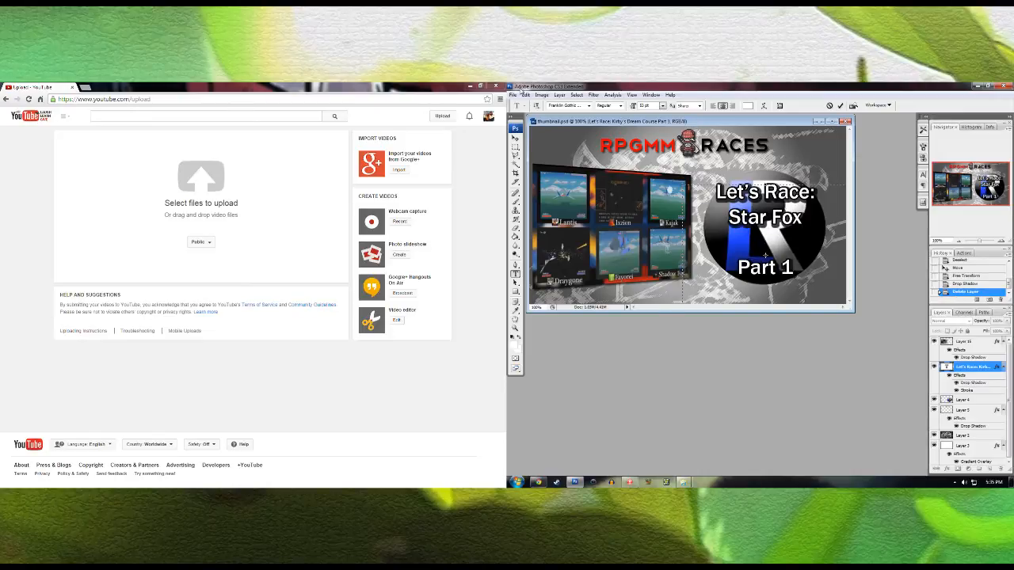
Step: Save a PNG copy of the thumbnail as sf1.png in the thumbs folder, without interlacing
{"action": "left_click", "coordinate": [513, 95]}
{"action": "left_click", "coordinate": [555, 193]}
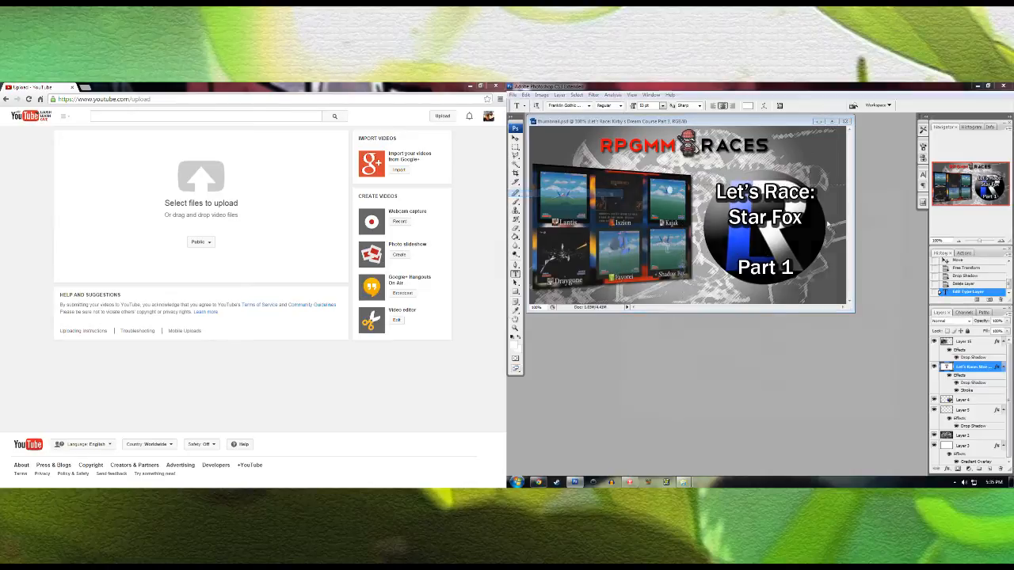
{"action": "left_click", "coordinate": [745, 329]}
{"action": "left_click", "coordinate": [741, 403]}
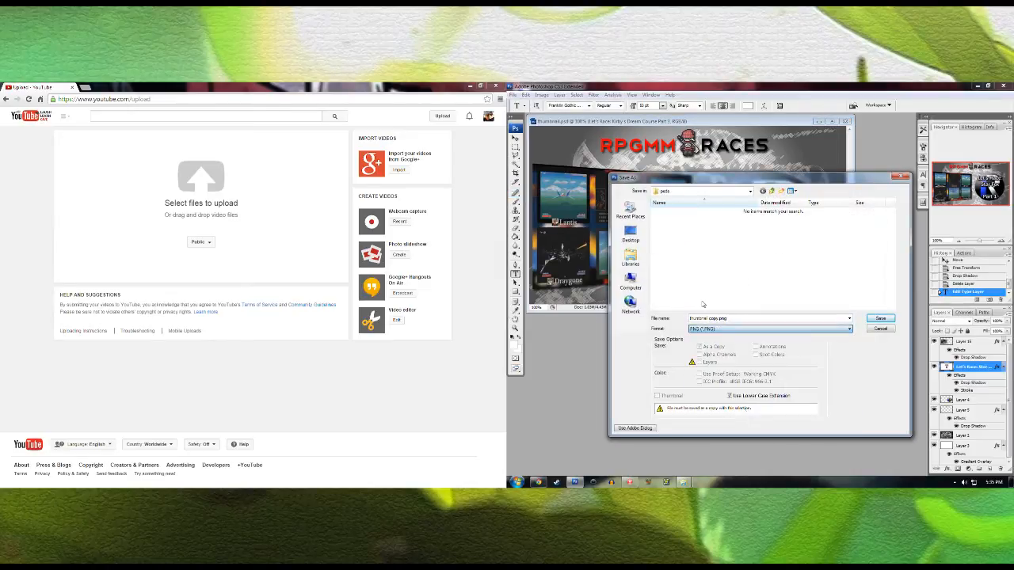
{"action": "left_click", "coordinate": [774, 191]}
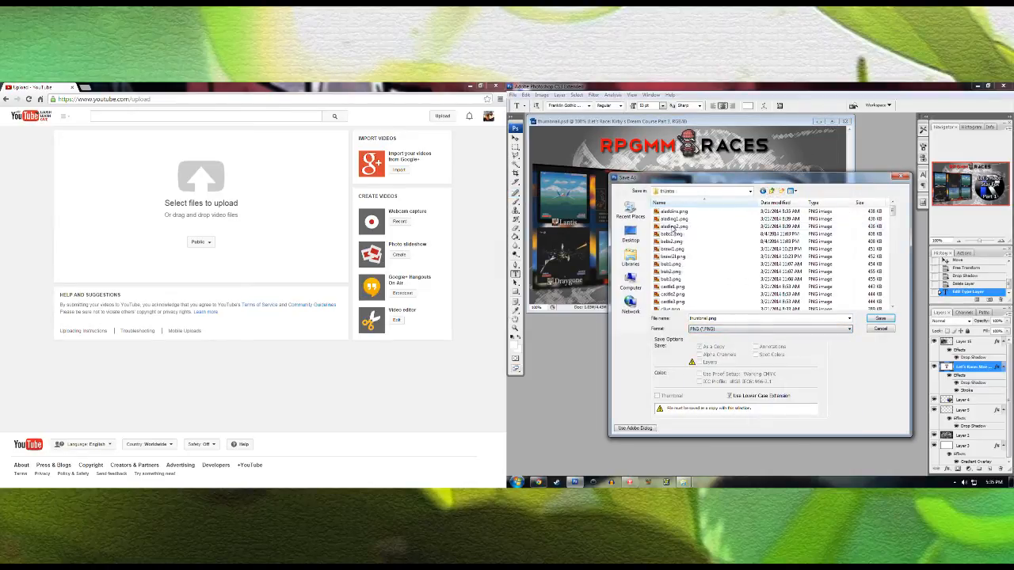
{"action": "left_click", "coordinate": [672, 280]}
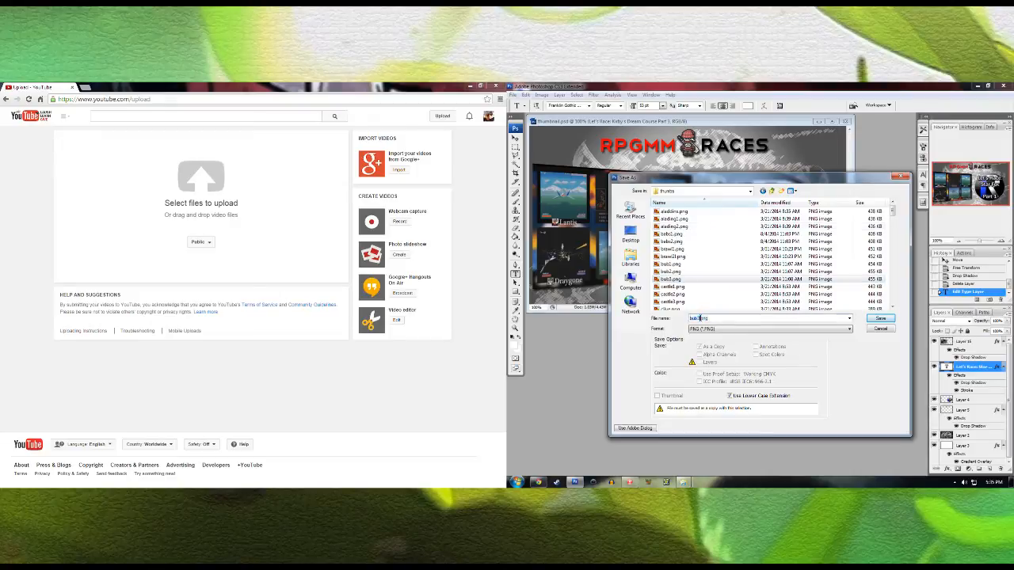
{"action": "left_click_drag", "start_coordinate": [701, 319], "coordinate": [682, 317]}
{"action": "type", "text": "s"}
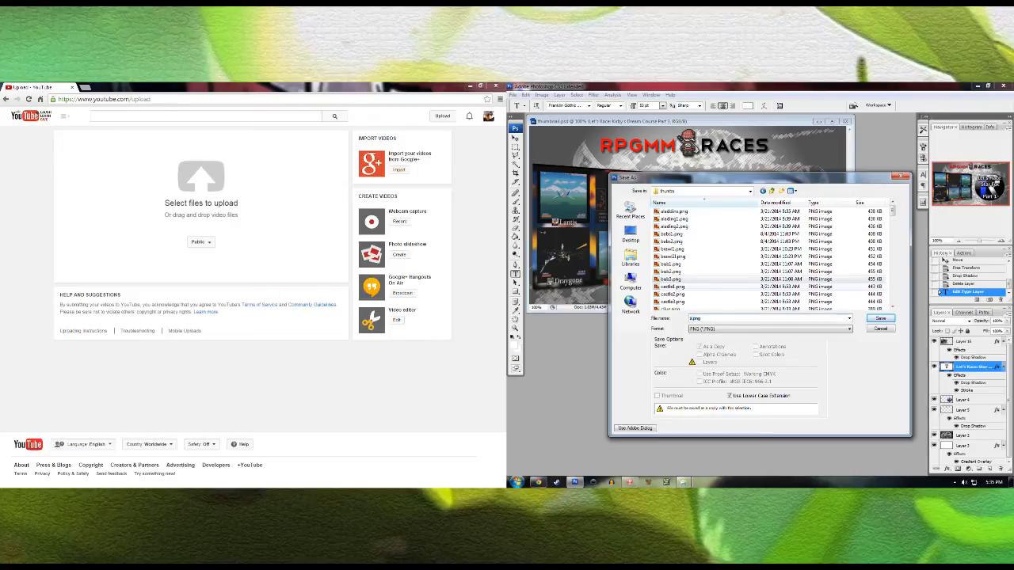
{"action": "left_click", "coordinate": [881, 318]}
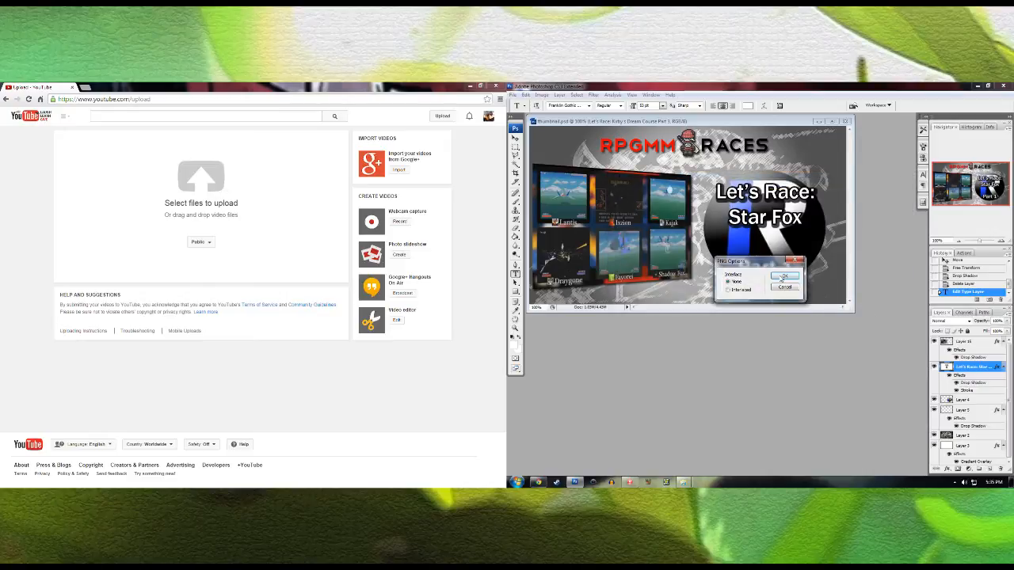
{"action": "left_click", "coordinate": [779, 275]}
Step: Change the title's part number to 2 and save a PNG copy as sf2.png in the thumbs folder
{"action": "left_click_drag", "start_coordinate": [793, 268], "coordinate": [781, 268]}
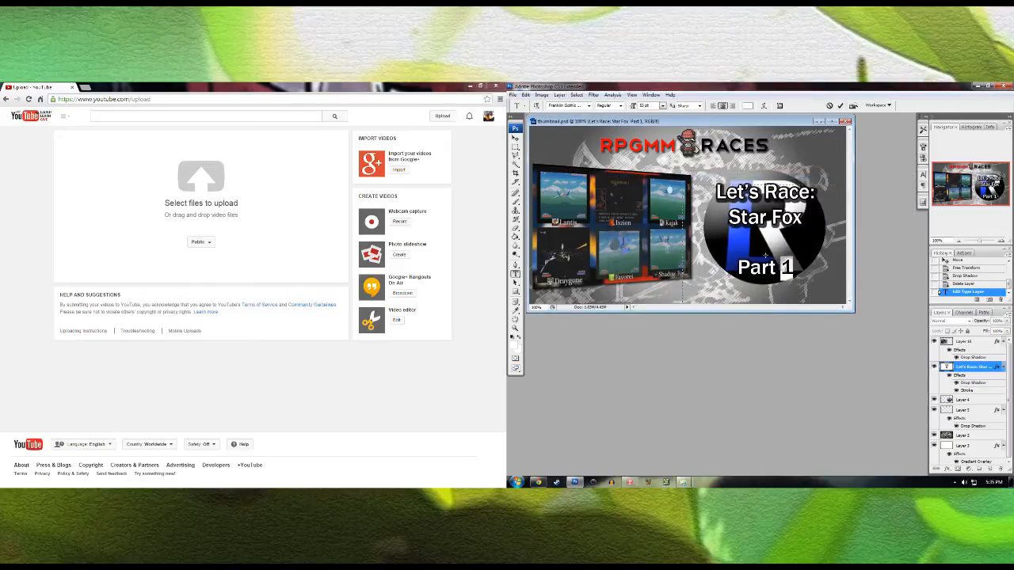
{"action": "type", "text": "2"}
{"action": "left_click", "coordinate": [513, 95]}
{"action": "left_click", "coordinate": [535, 193]}
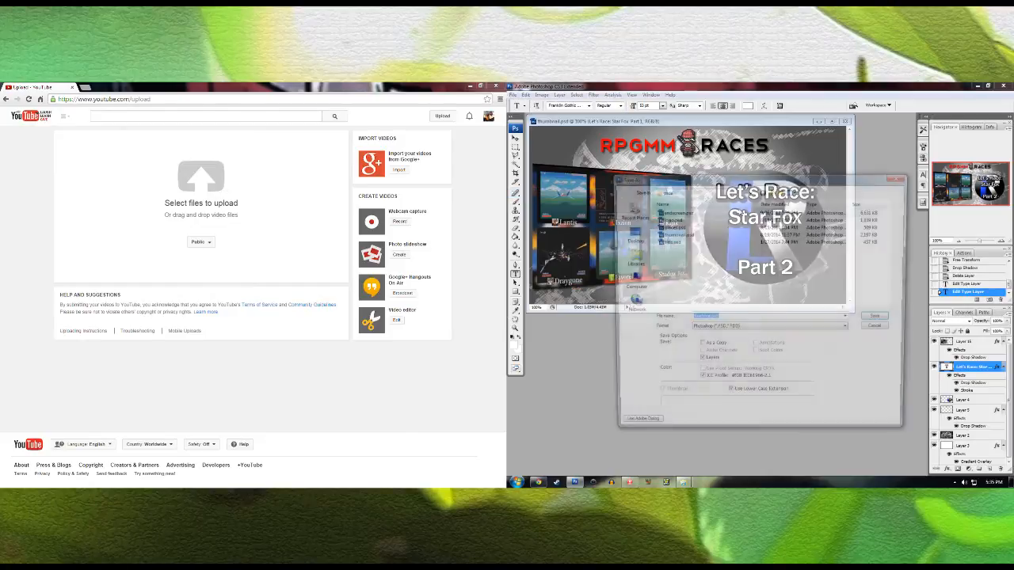
{"action": "left_click", "coordinate": [713, 328]}
{"action": "left_click", "coordinate": [737, 385]}
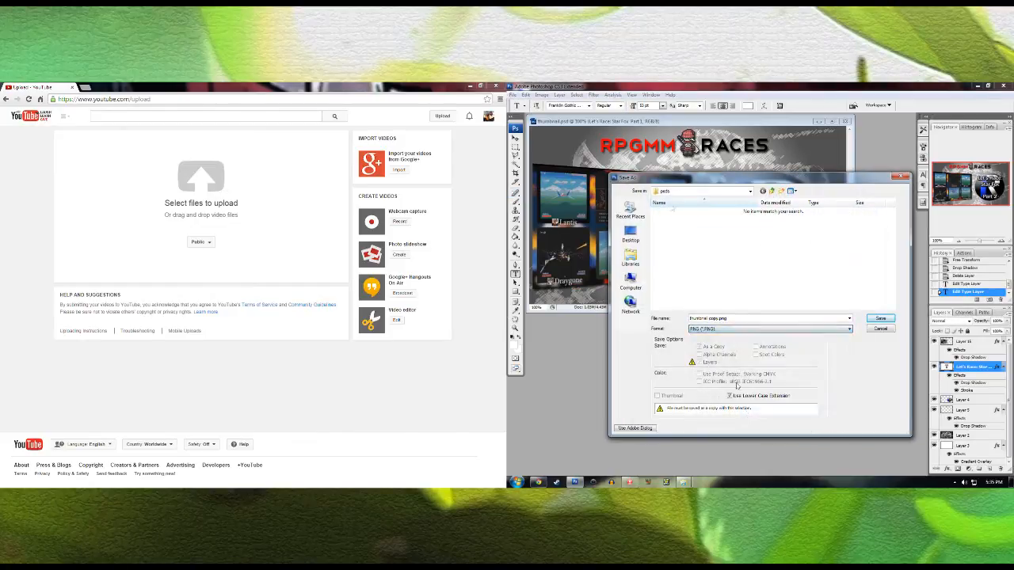
{"action": "left_click", "coordinate": [771, 191]}
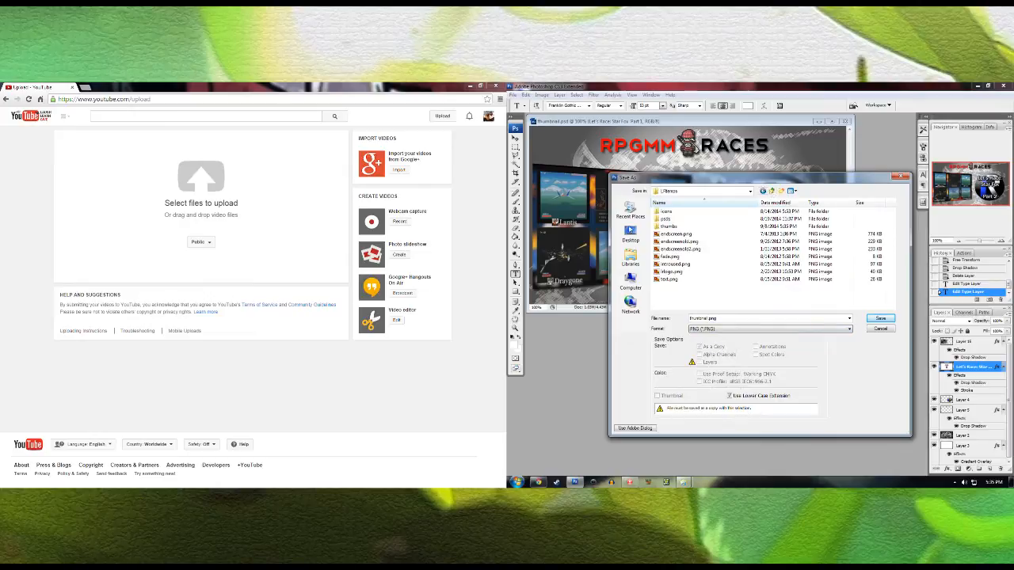
{"action": "double_click", "coordinate": [669, 227]}
{"action": "double_click", "coordinate": [701, 318]}
{"action": "type", "text": "sf2"}
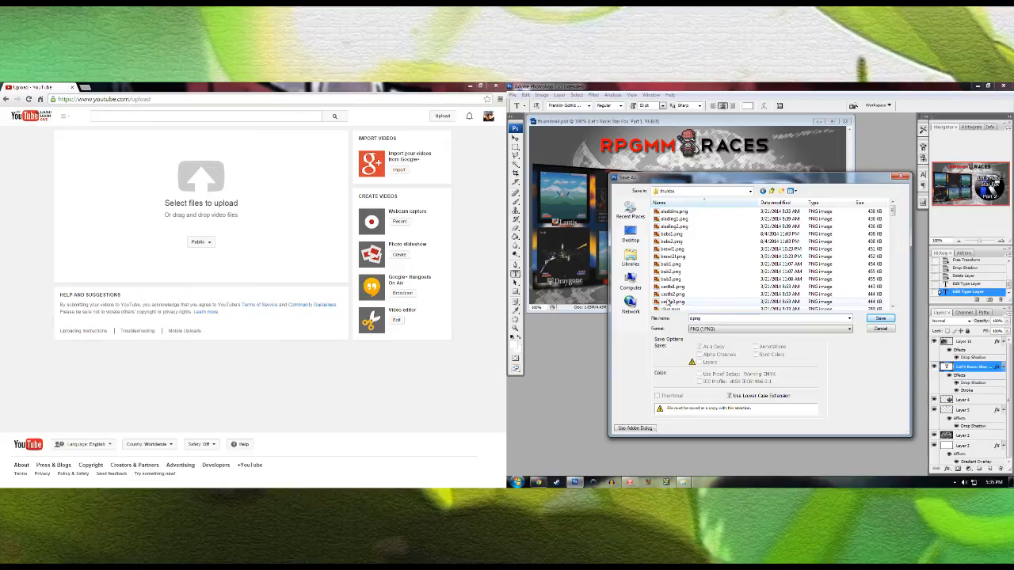
{"action": "left_click", "coordinate": [881, 317]}
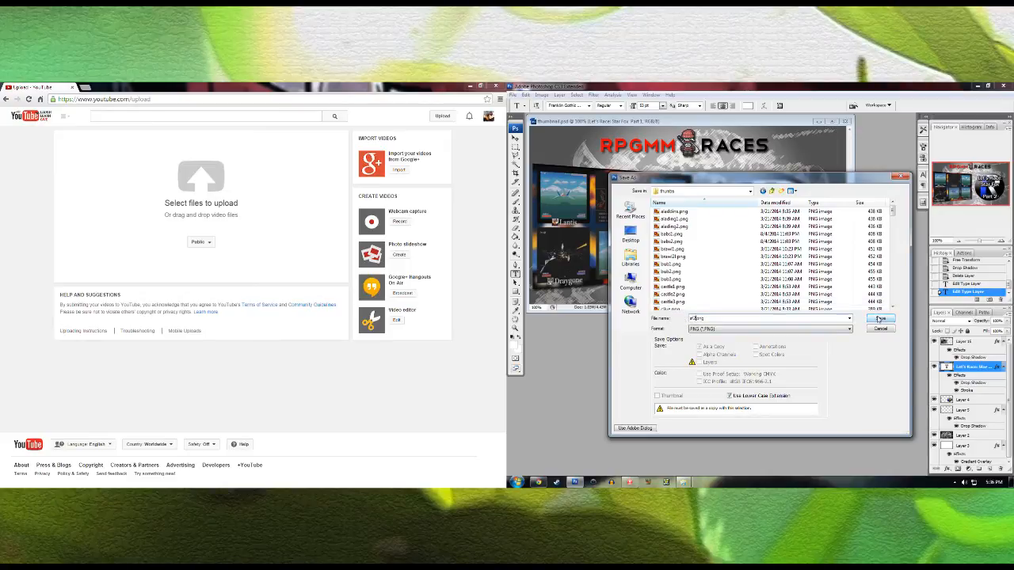
{"action": "left_click", "coordinate": [784, 274]}
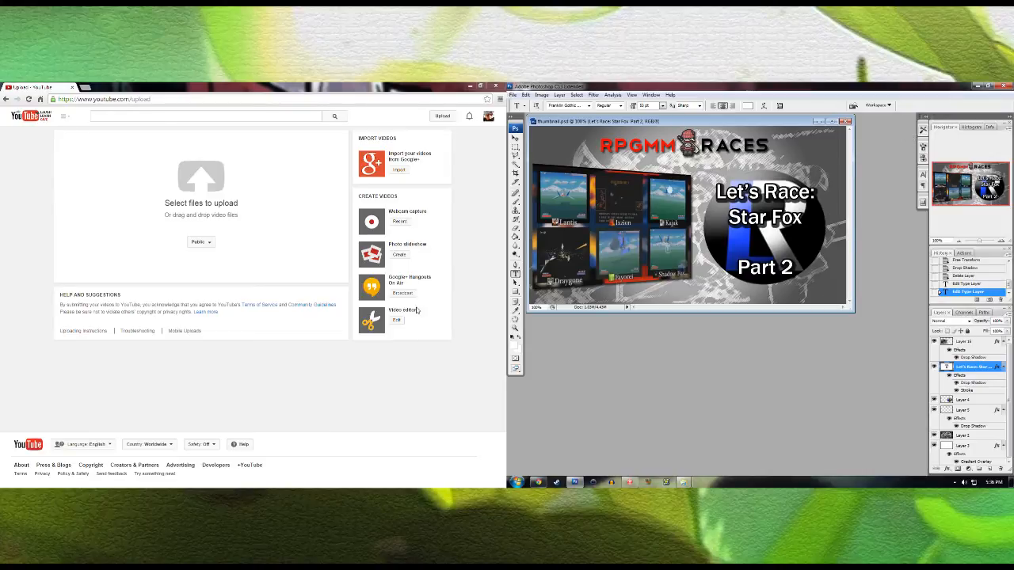
Step: In YouTube, upload the starfox1 video from the Desktop and enlarge the description box to show its full text
{"action": "left_click", "coordinate": [202, 184]}
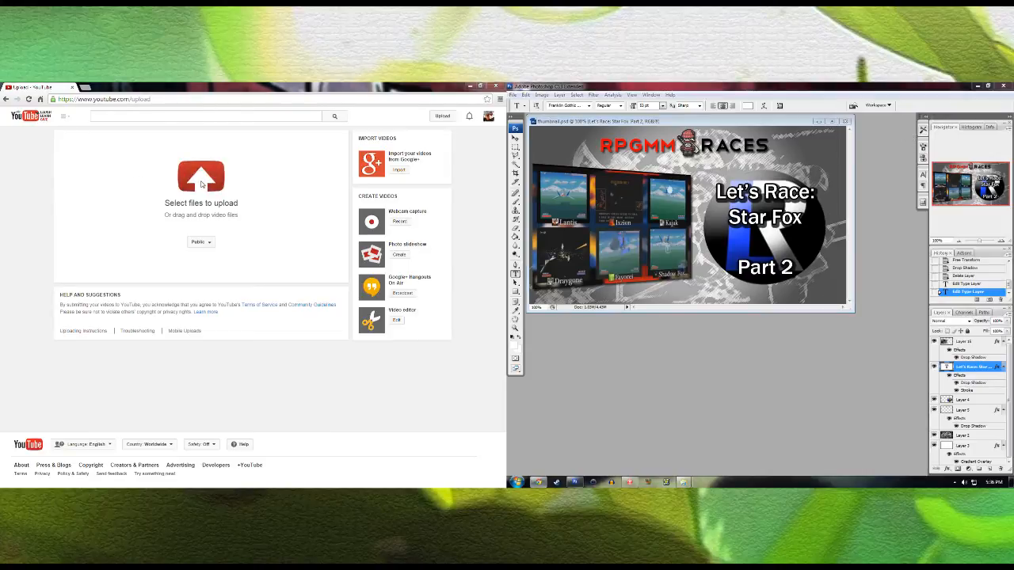
{"action": "left_click_drag", "start_coordinate": [246, 179], "coordinate": [245, 196]}
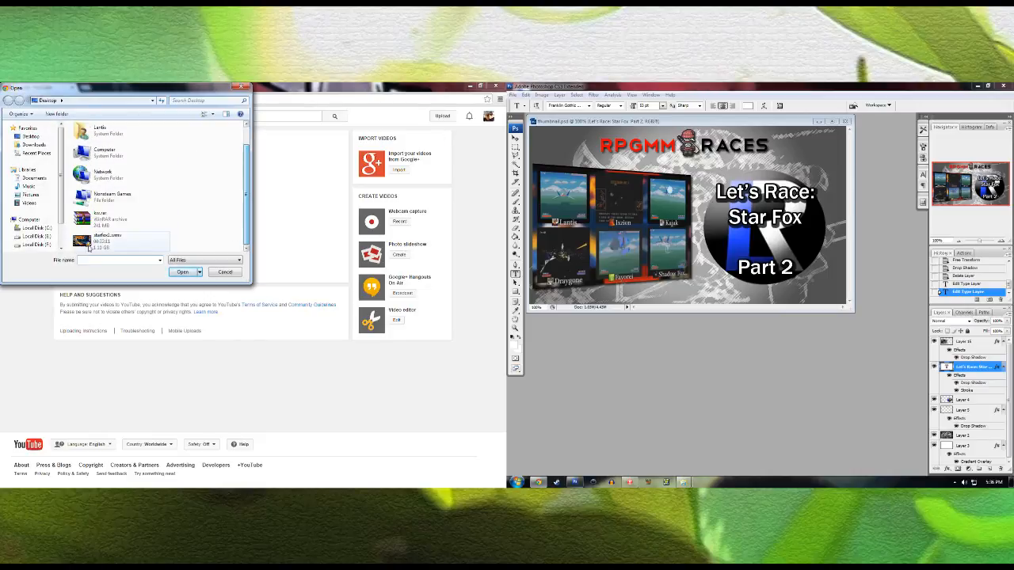
{"action": "double_click", "coordinate": [102, 246]}
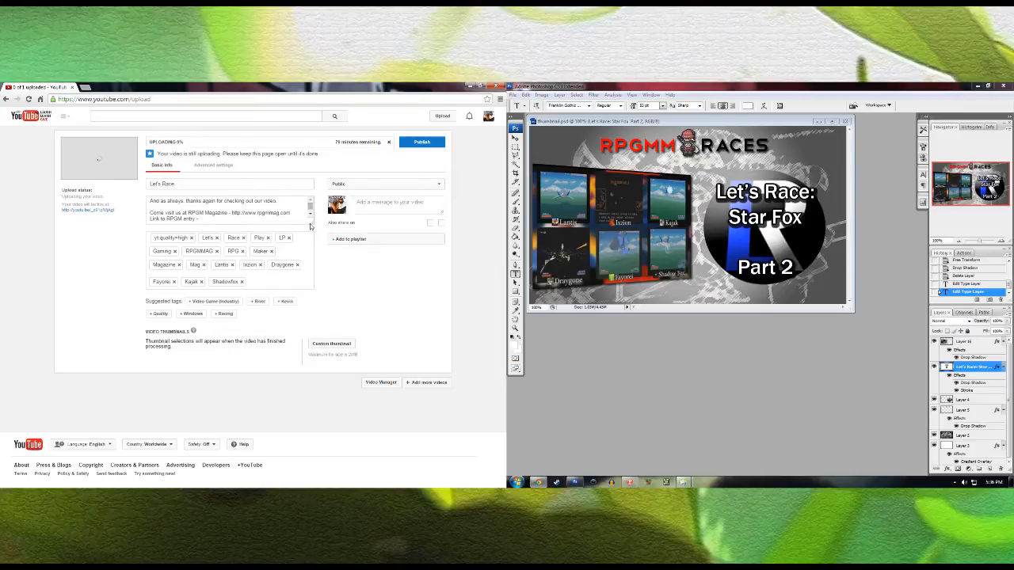
{"action": "left_click_drag", "start_coordinate": [313, 228], "coordinate": [324, 310]}
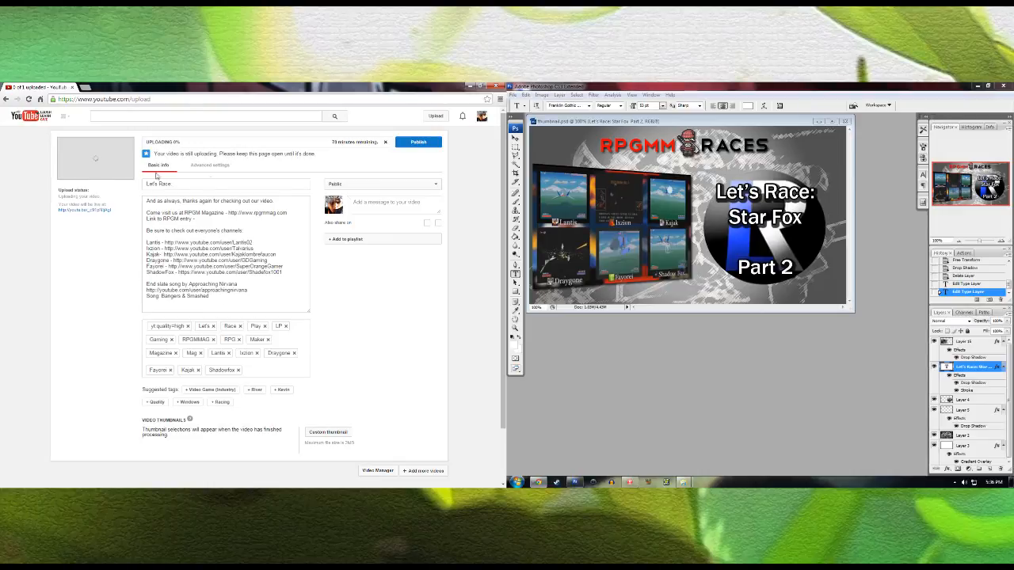
Step: Set sf1.png from the thumbs folder on the F: drive as the uploading video's custom thumbnail
{"action": "left_click", "coordinate": [339, 439]}
{"action": "left_click", "coordinate": [116, 176]}
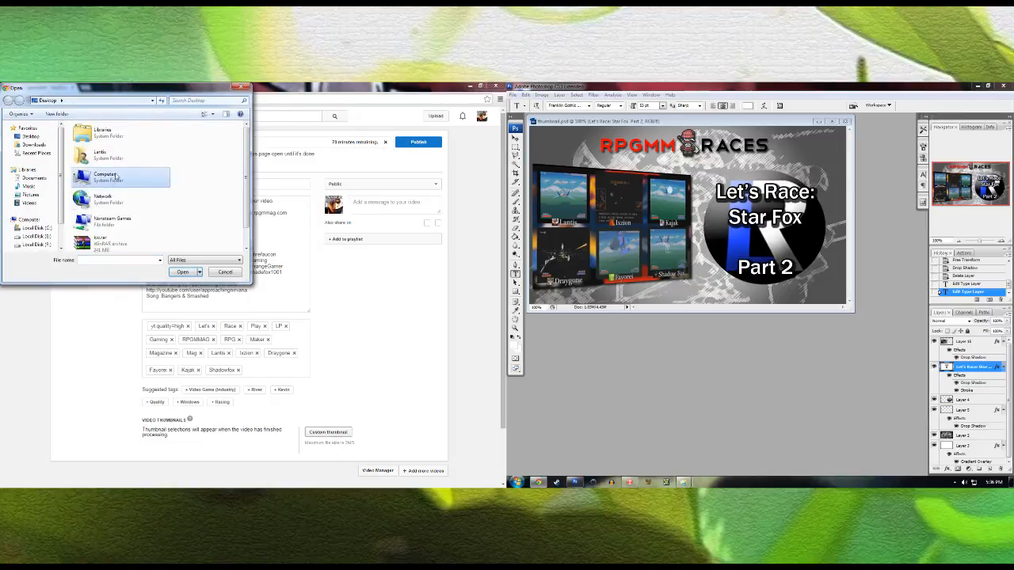
{"action": "double_click", "coordinate": [115, 176]}
{"action": "double_click", "coordinate": [109, 168]}
{"action": "key", "text": "BackSpace"}
{"action": "double_click", "coordinate": [97, 187]}
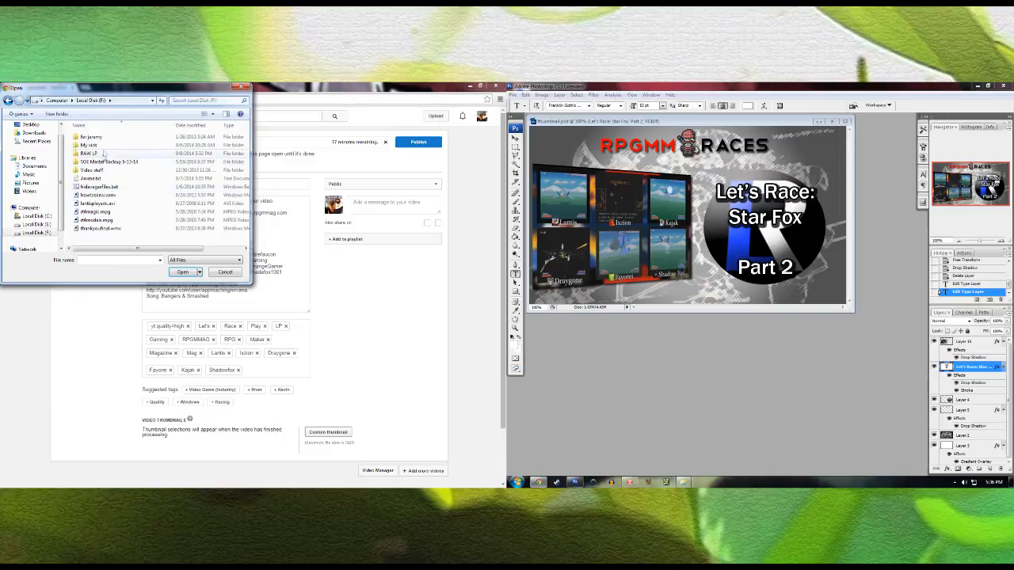
{"action": "double_click", "coordinate": [105, 150]}
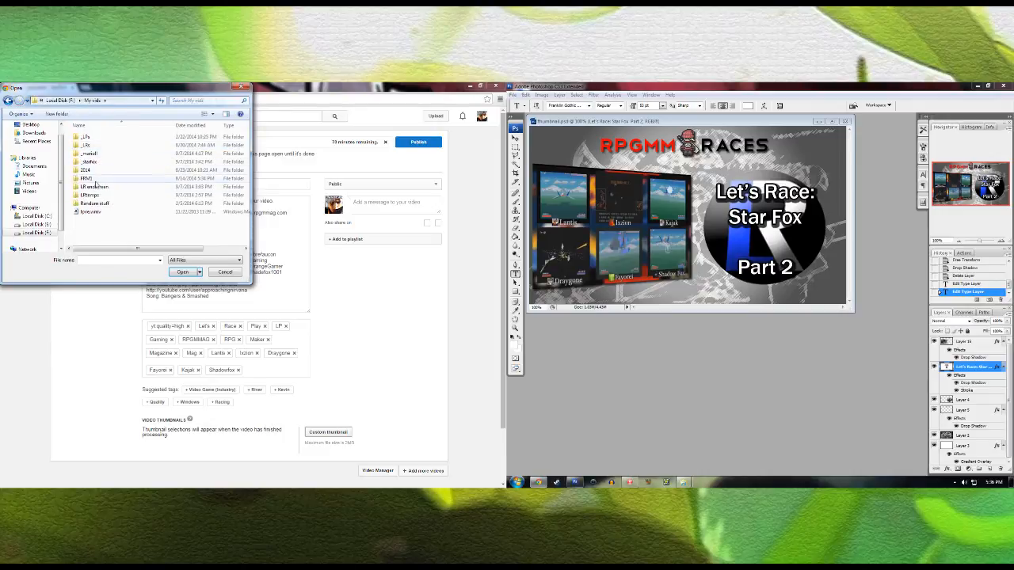
{"action": "double_click", "coordinate": [102, 154]}
{"action": "double_click", "coordinate": [102, 155]}
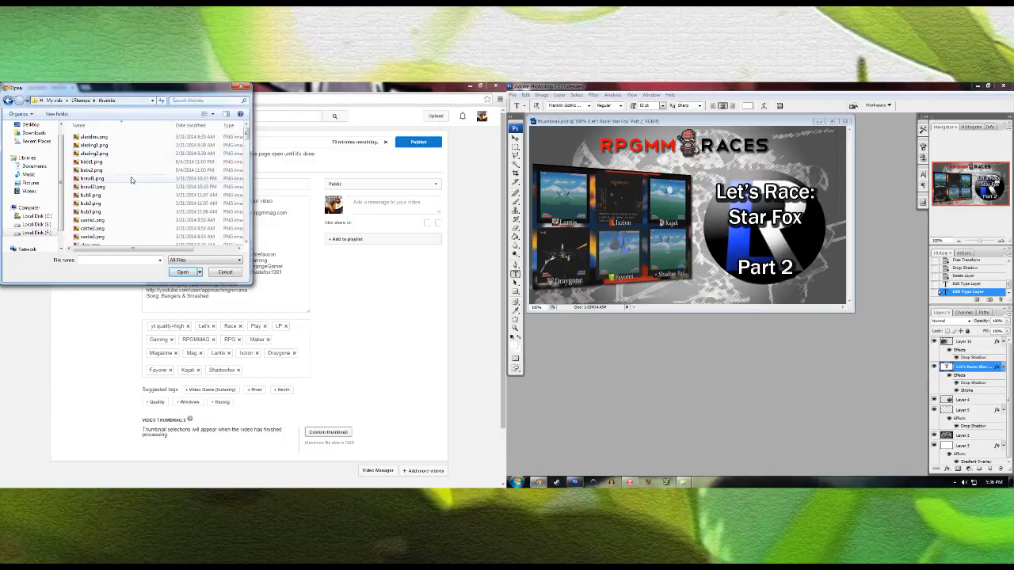
{"action": "key", "text": "s"}
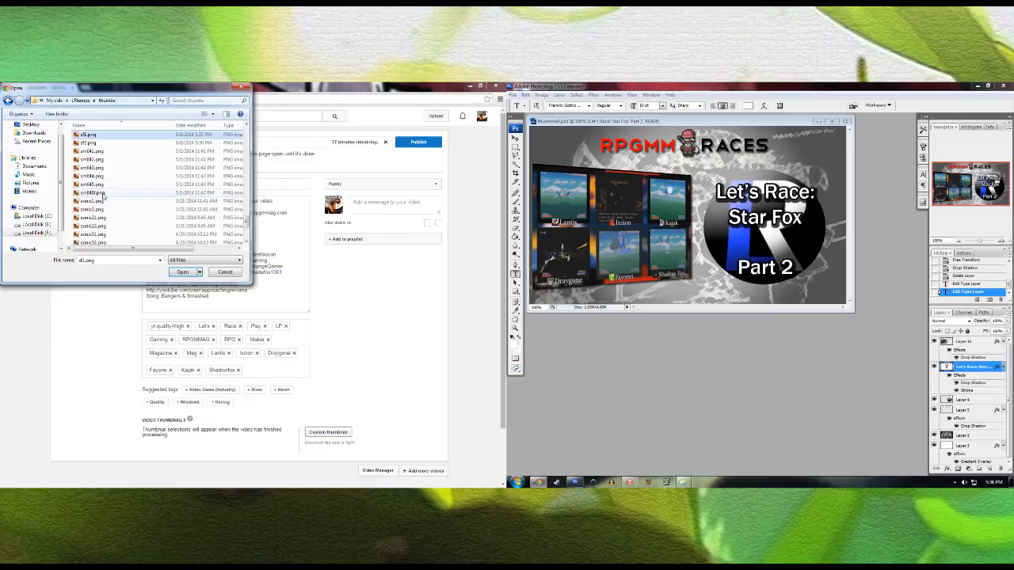
{"action": "double_click", "coordinate": [91, 135]}
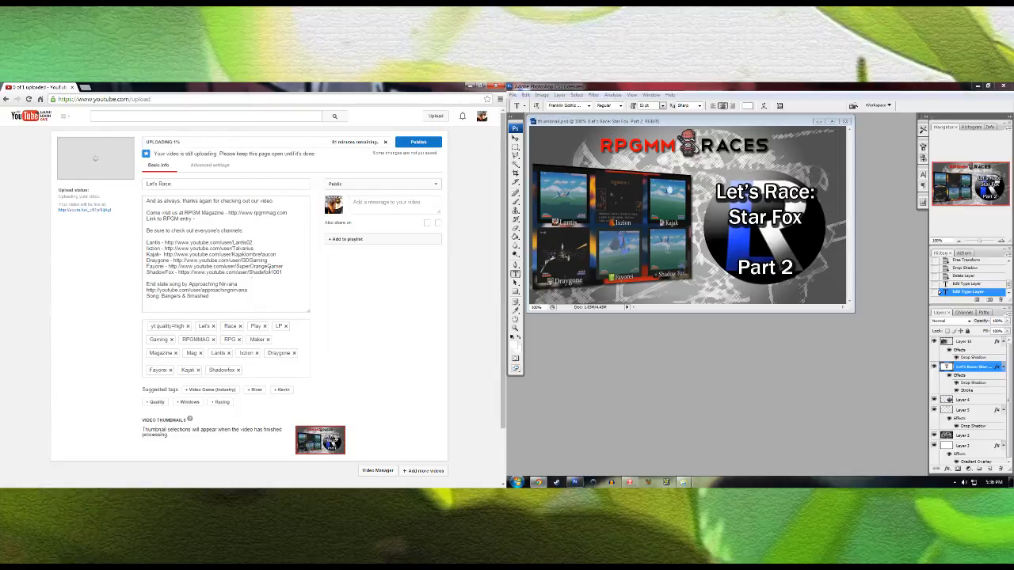
{"action": "left_click", "coordinate": [147, 202]}
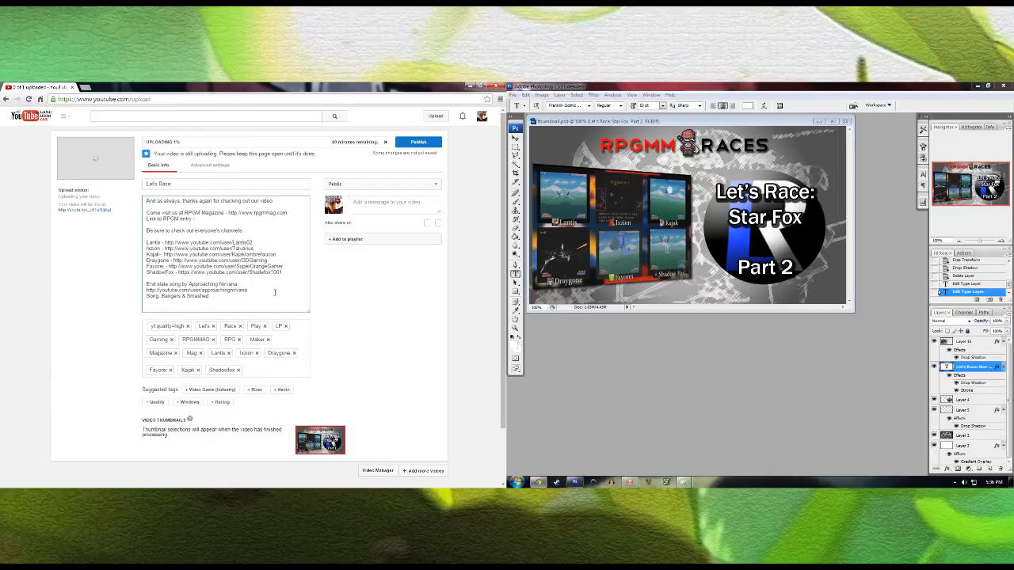
{"action": "left_click", "coordinate": [85, 87]}
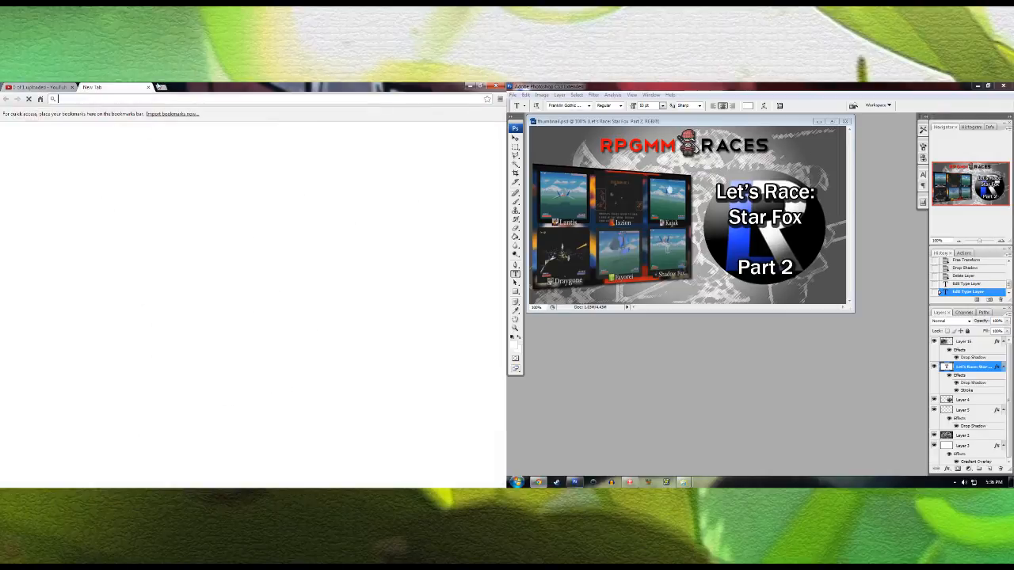
{"action": "type", "text": "www"}
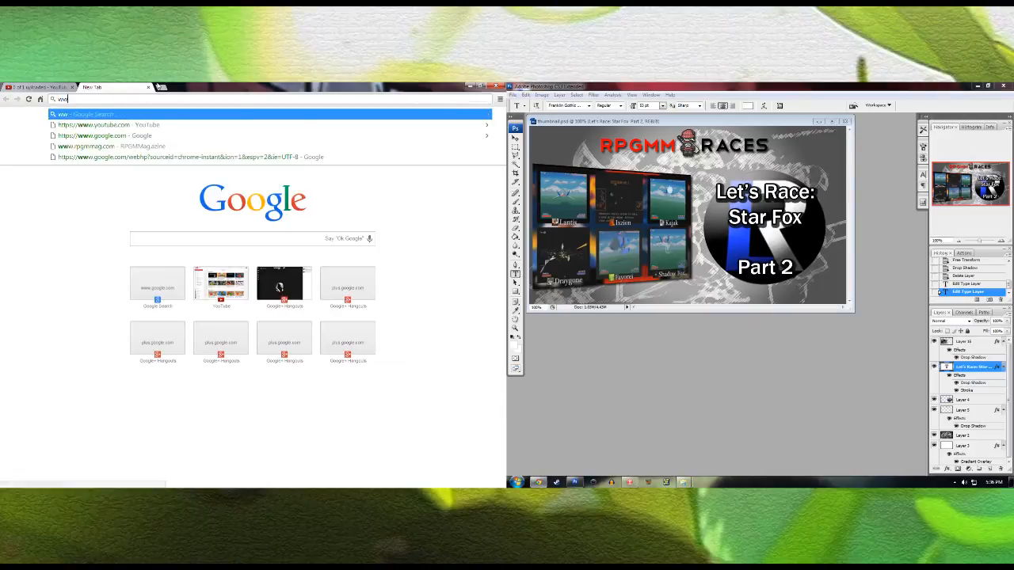
{"action": "type", "text": ".rpgmmag.com"}
{"action": "key", "text": "Return"}
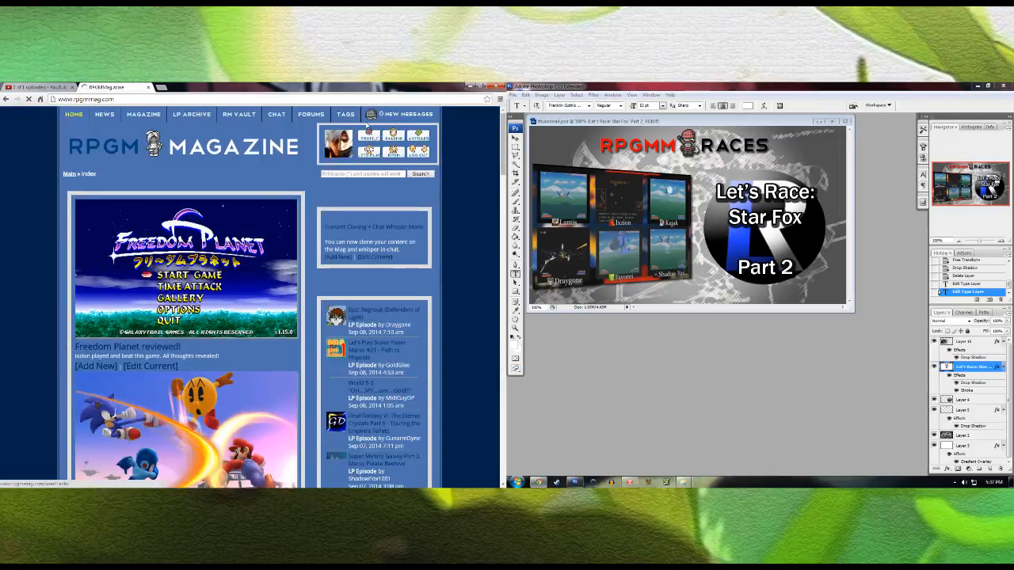
Step: Open the "Let's Race: Kirby's Dream Course - Part 3" episode from the newest content and clone it
{"action": "scroll", "coordinate": [375, 127], "scroll_direction": "down", "scroll_amount": 3}
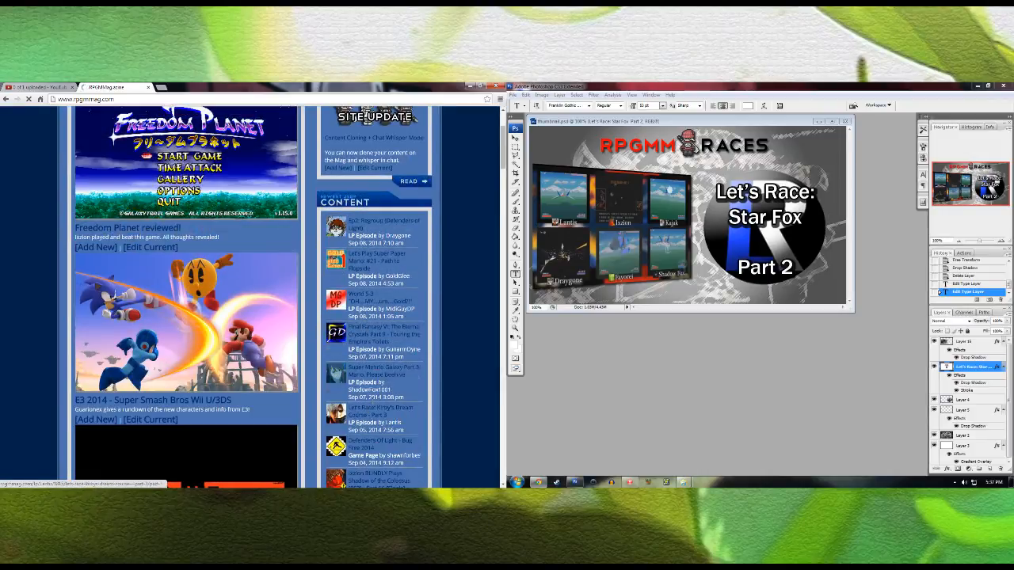
{"action": "scroll", "coordinate": [376, 336], "scroll_direction": "up", "scroll_amount": 1}
{"action": "scroll", "coordinate": [376, 336], "scroll_direction": "down", "scroll_amount": 3}
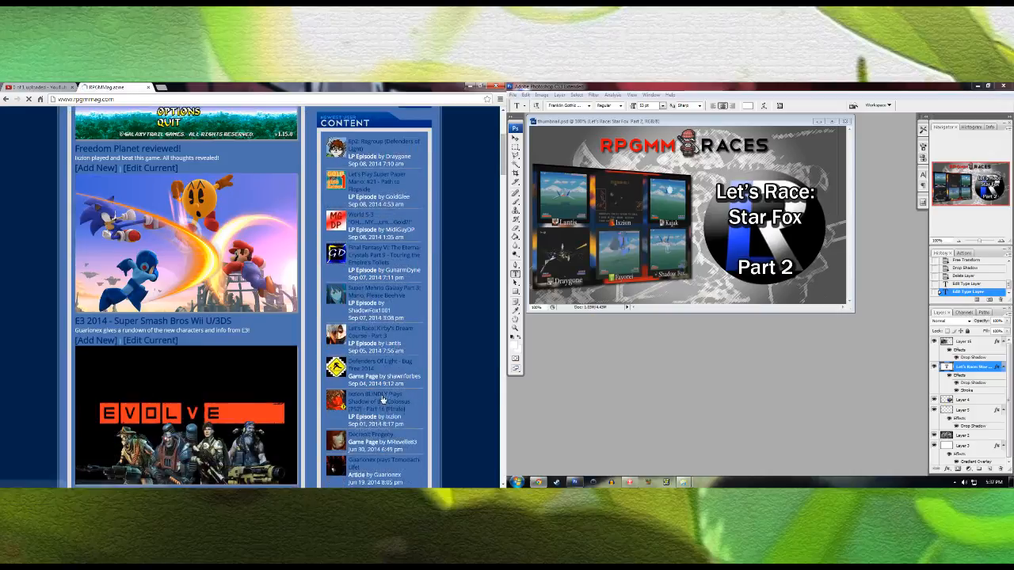
{"action": "left_click", "coordinate": [376, 336]}
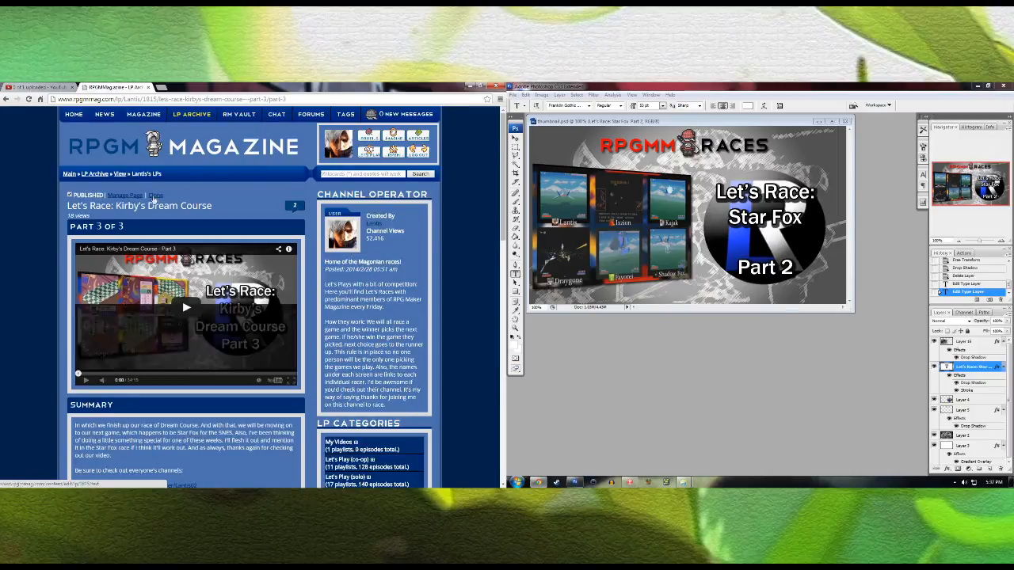
{"action": "left_click", "coordinate": [155, 195]}
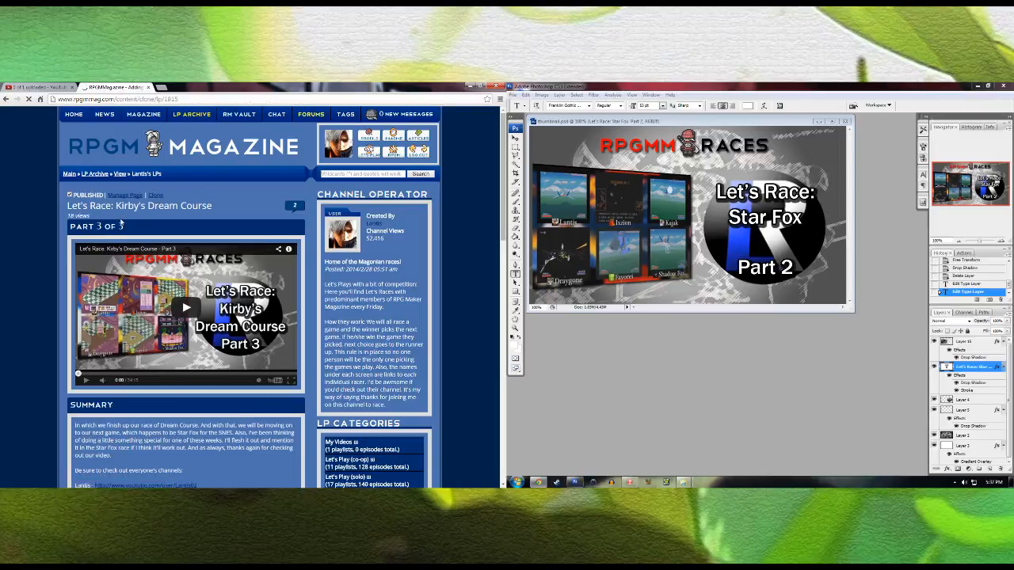
Step: Set the cloned episode's LP playlist to "[U] Let's Race: Star Fox"
{"action": "scroll", "coordinate": [206, 253], "scroll_direction": "down", "scroll_amount": 2}
{"action": "scroll", "coordinate": [226, 233], "scroll_direction": "up", "scroll_amount": 1}
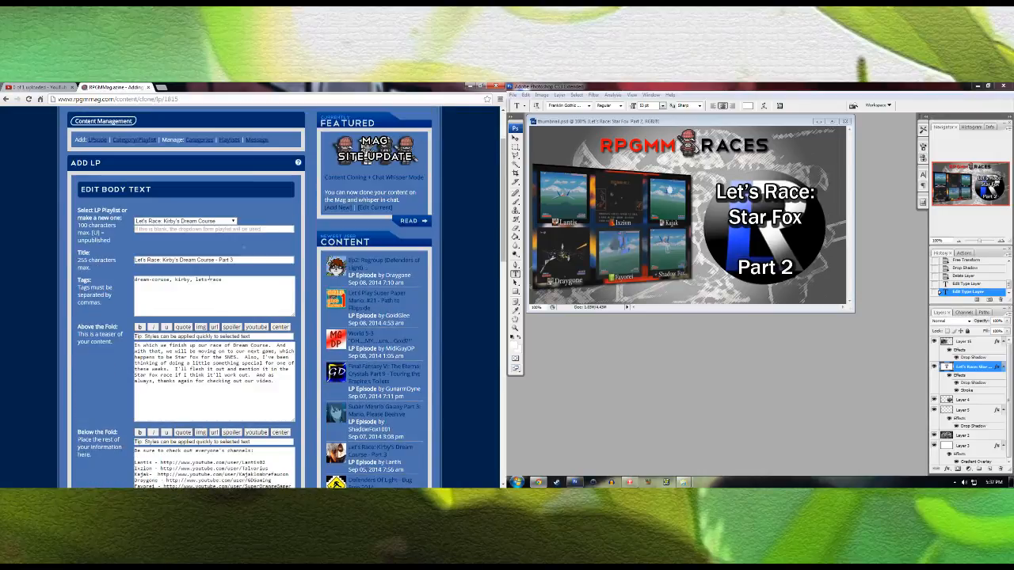
{"action": "left_click", "coordinate": [232, 222]}
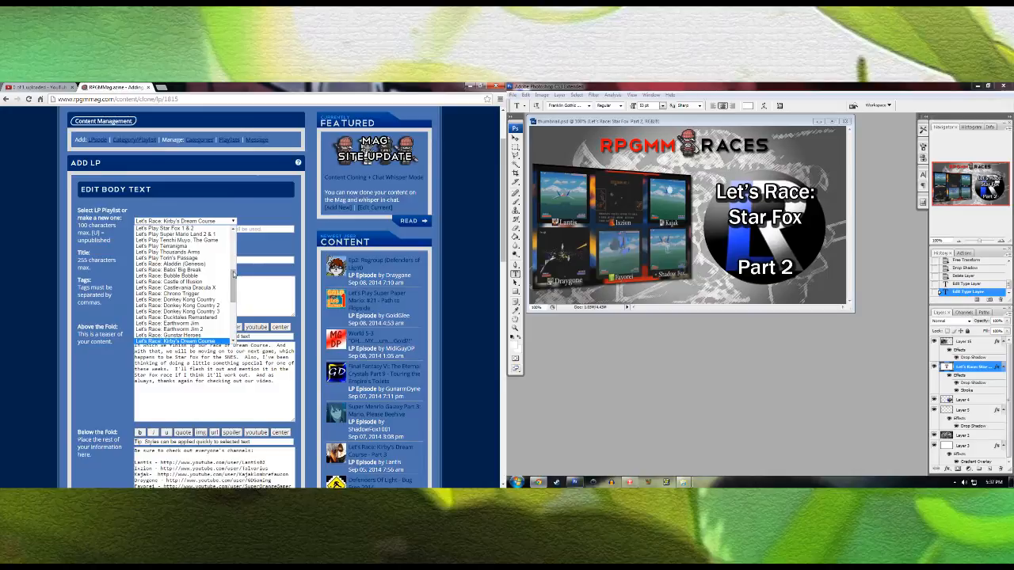
{"action": "left_click_drag", "start_coordinate": [233, 292], "coordinate": [232, 331]}
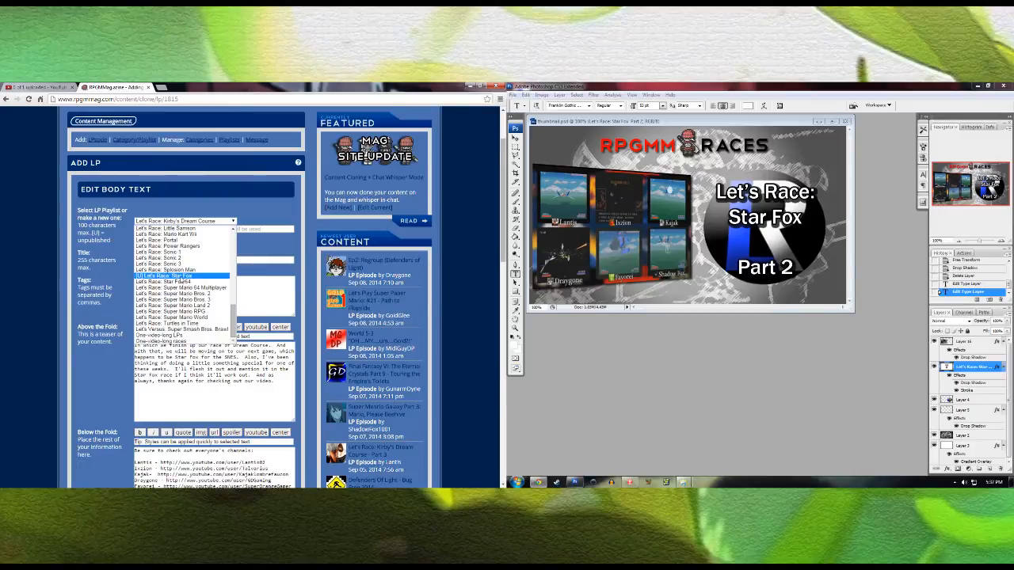
{"action": "left_click", "coordinate": [182, 276]}
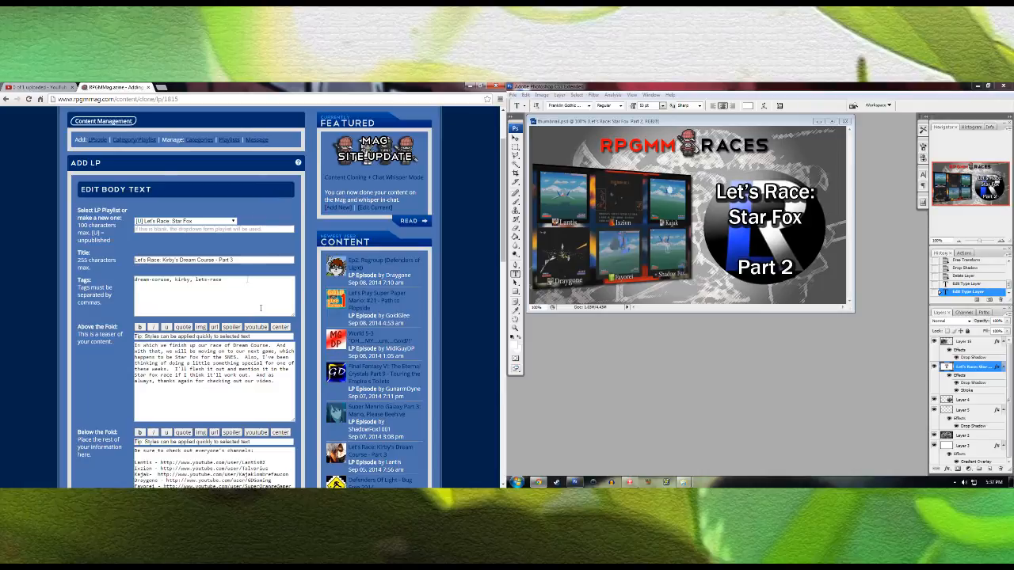
Step: Clear the old Kirby's Dream Course teaser from the cloned episode's Above the Fold text
{"action": "key", "text": "ctrl+a"}
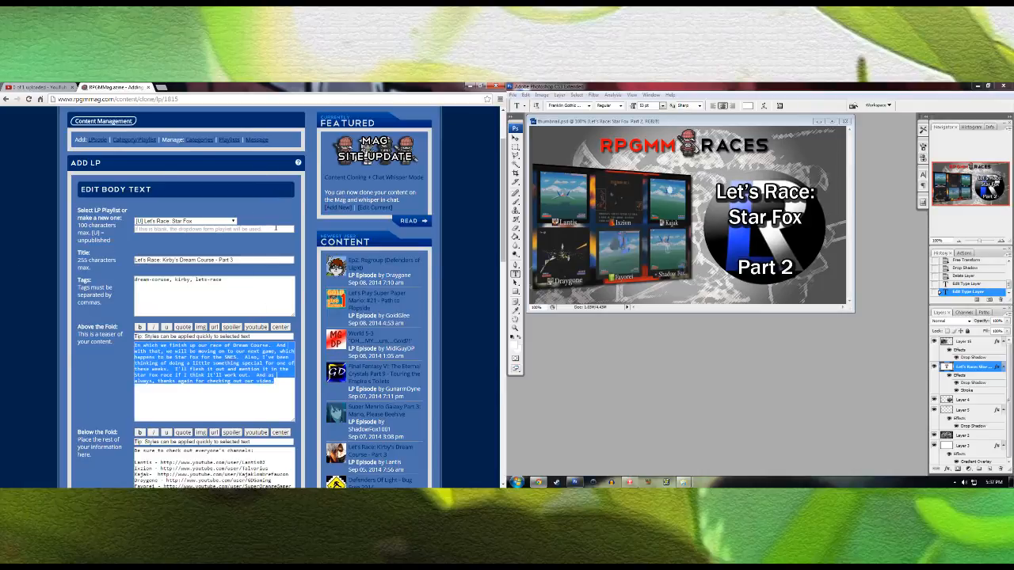
{"action": "key", "text": "Delete"}
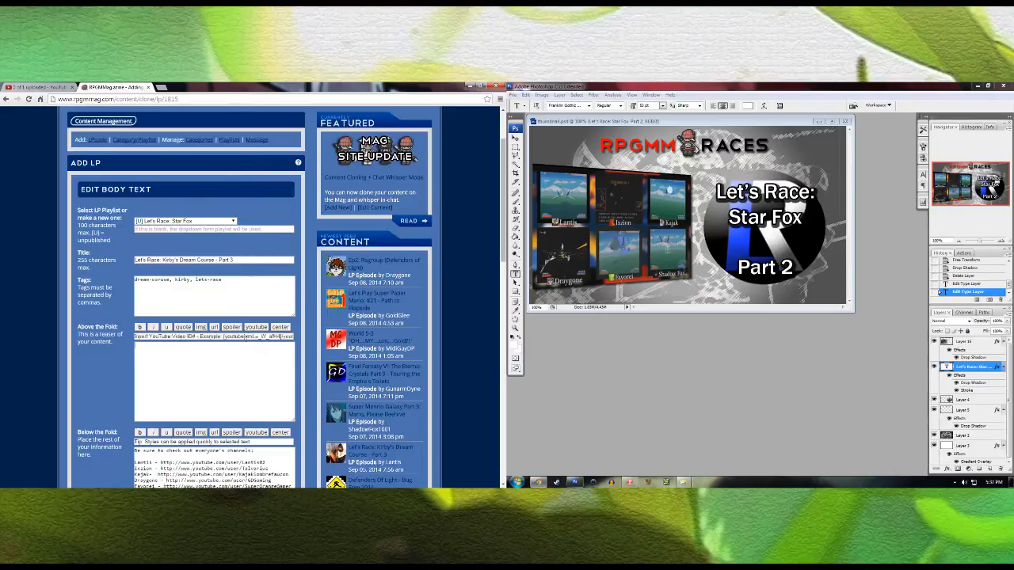
{"action": "left_click", "coordinate": [246, 369]}
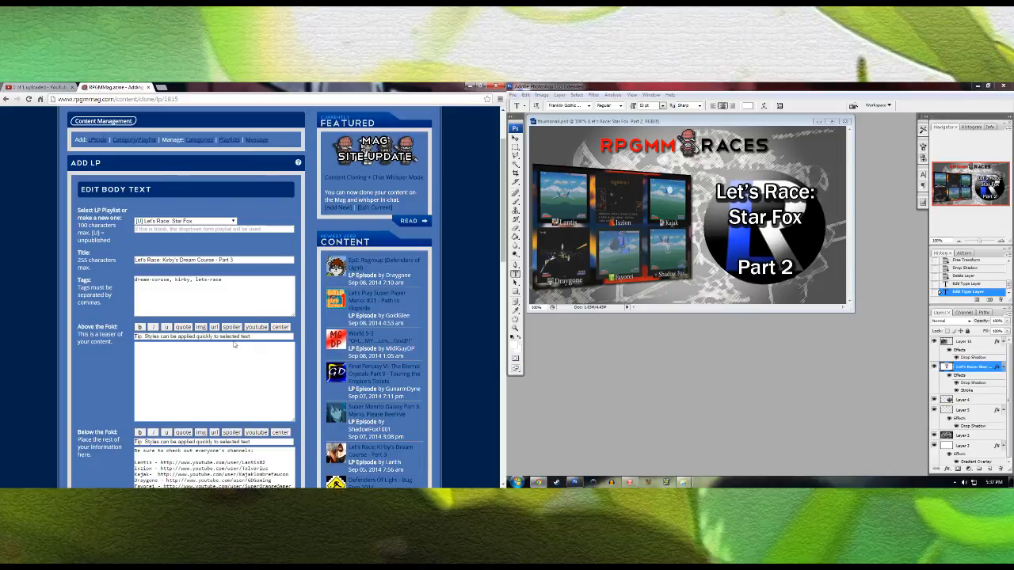
Step: Edit the episode's tags to read "Star Fox, lets-race", replacing kirby and removing the dream course tag
{"action": "scroll", "coordinate": [192, 358], "scroll_direction": "down", "scroll_amount": 1}
{"action": "scroll", "coordinate": [235, 333], "scroll_direction": "up", "scroll_amount": 2}
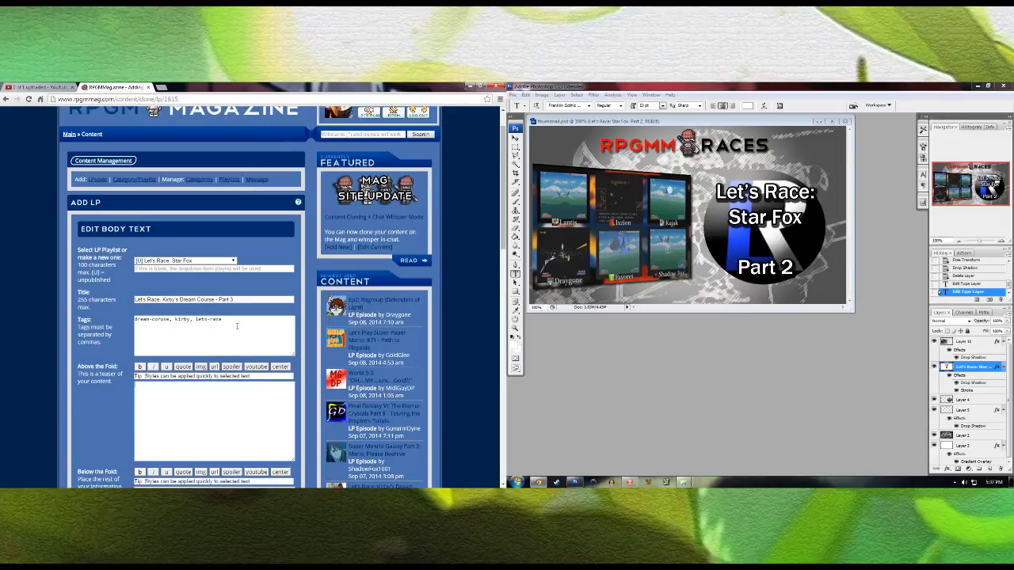
{"action": "triple_click", "coordinate": [235, 319]}
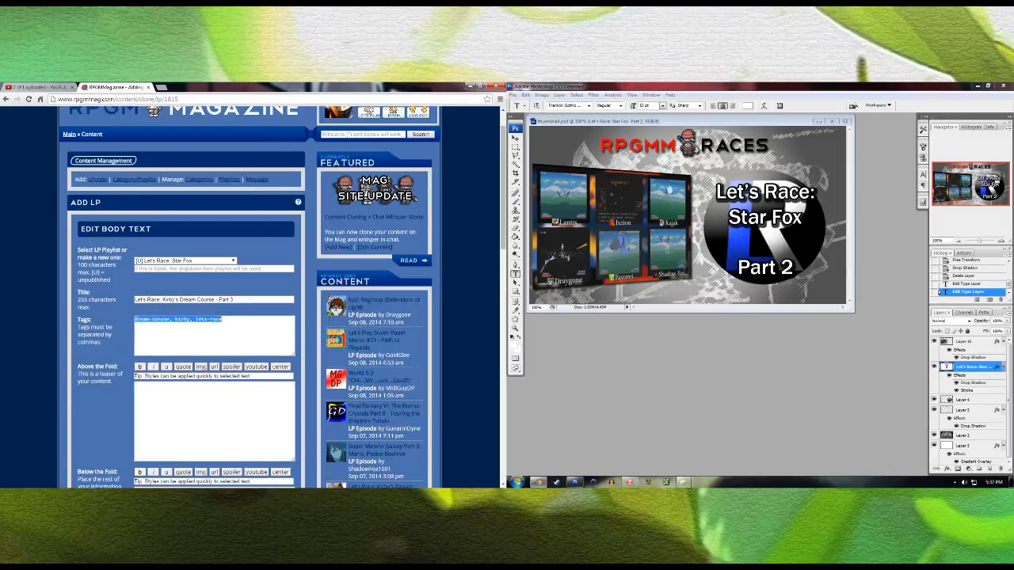
{"action": "left_click", "coordinate": [260, 332]}
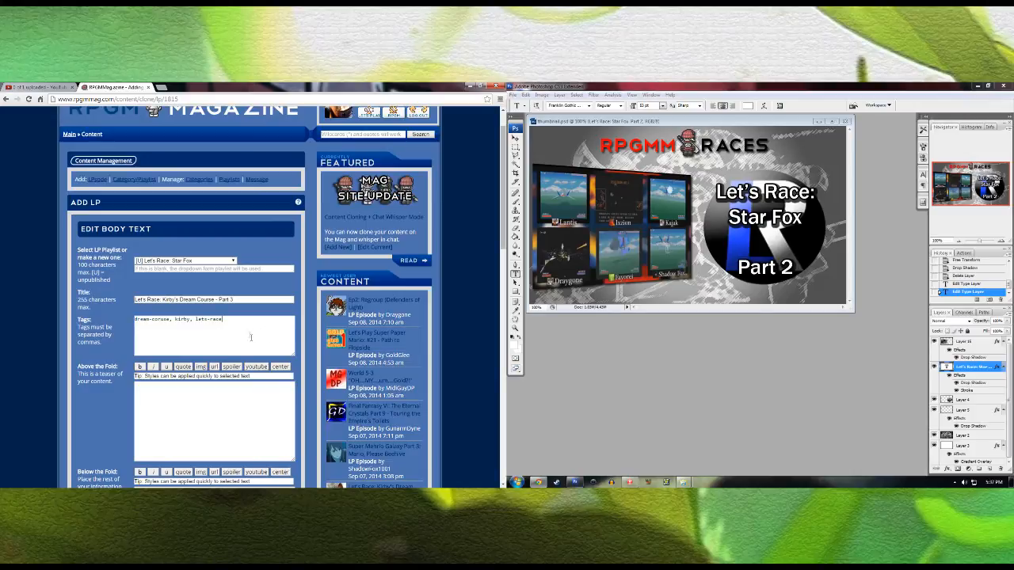
{"action": "left_click_drag", "start_coordinate": [253, 327], "coordinate": [93, 315]}
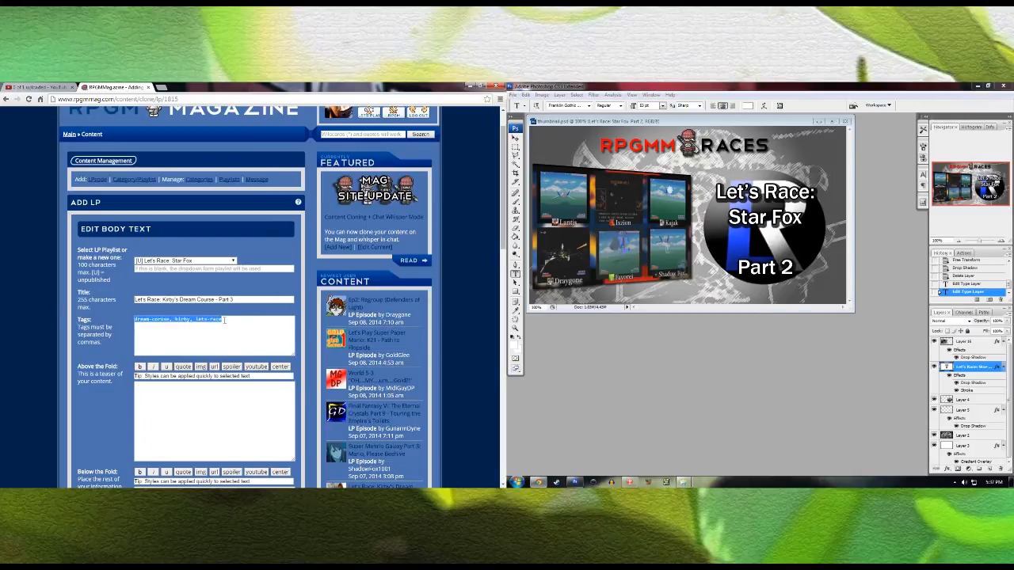
{"action": "left_click", "coordinate": [242, 338]}
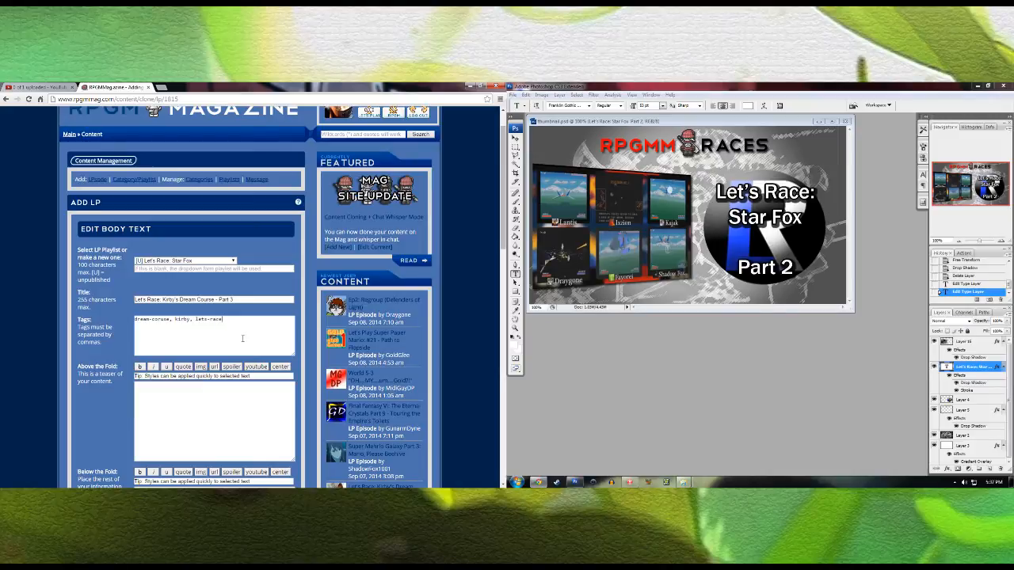
{"action": "key", "text": "ctrl+a"}
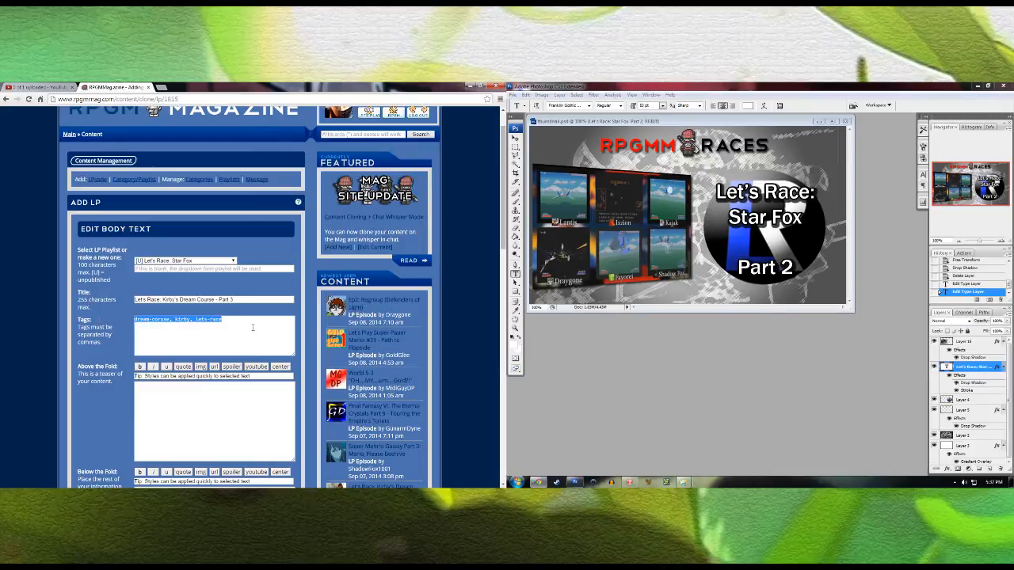
{"action": "left_click", "coordinate": [253, 327]}
{"action": "key", "text": "ctrl+a"}
{"action": "left_click", "coordinate": [186, 320]}
{"action": "left_click_drag", "start_coordinate": [191, 319], "coordinate": [174, 320]}
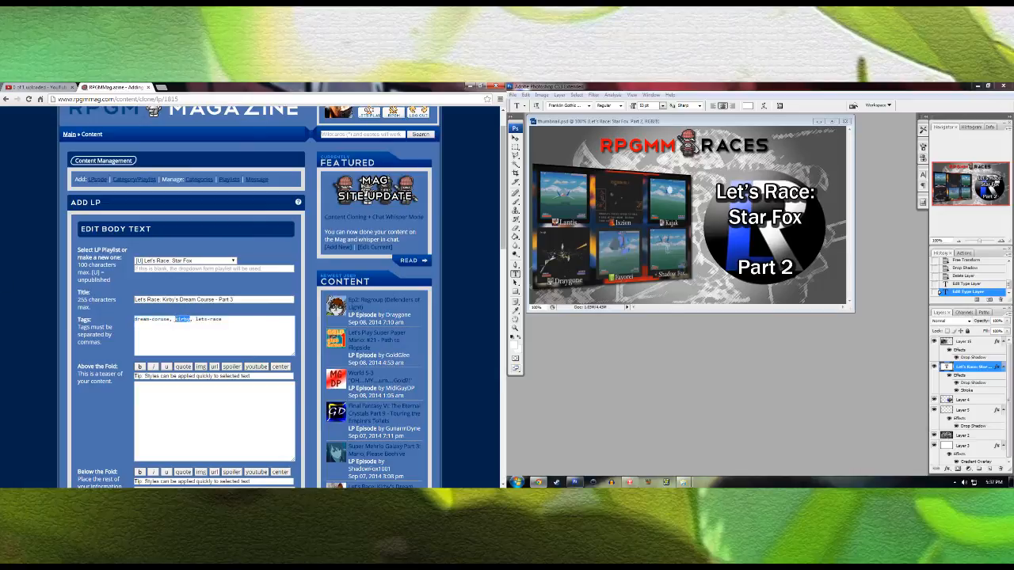
{"action": "type", "text": "Star Fox"}
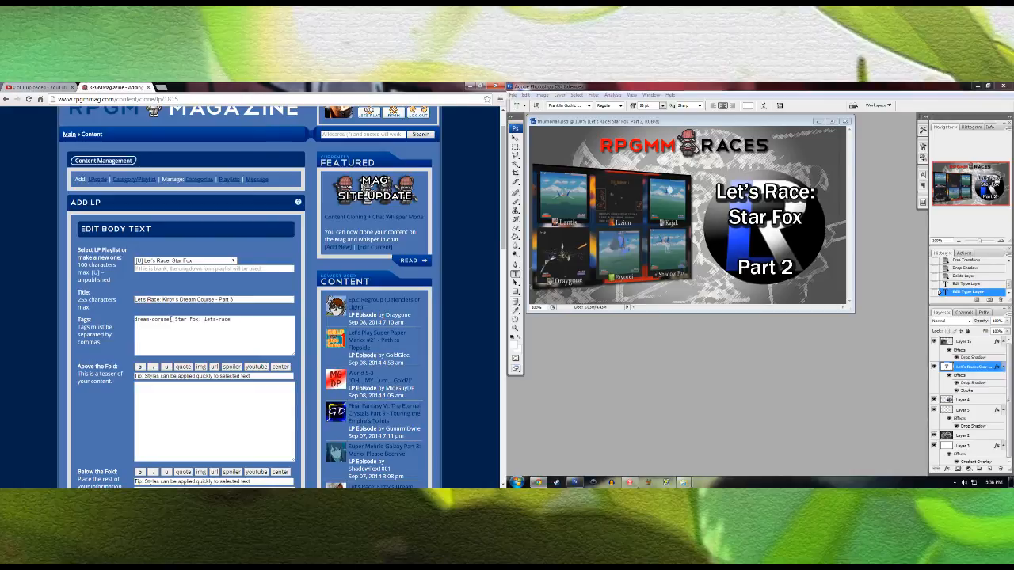
{"action": "left_click_drag", "start_coordinate": [176, 319], "coordinate": [57, 288]}
{"action": "key", "text": "BackSpace"}
Step: Copy the video ID from the YouTube upload's link and enter it as the cloned episode's YouTube ID
{"action": "scroll", "coordinate": [223, 355], "scroll_direction": "down", "scroll_amount": 3}
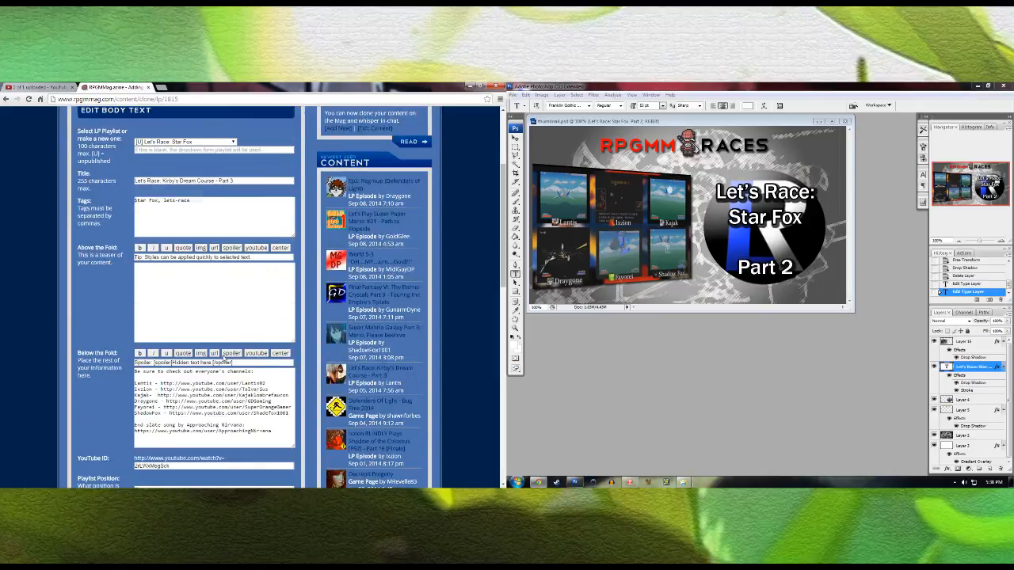
{"action": "scroll", "coordinate": [232, 348], "scroll_direction": "down", "scroll_amount": 1}
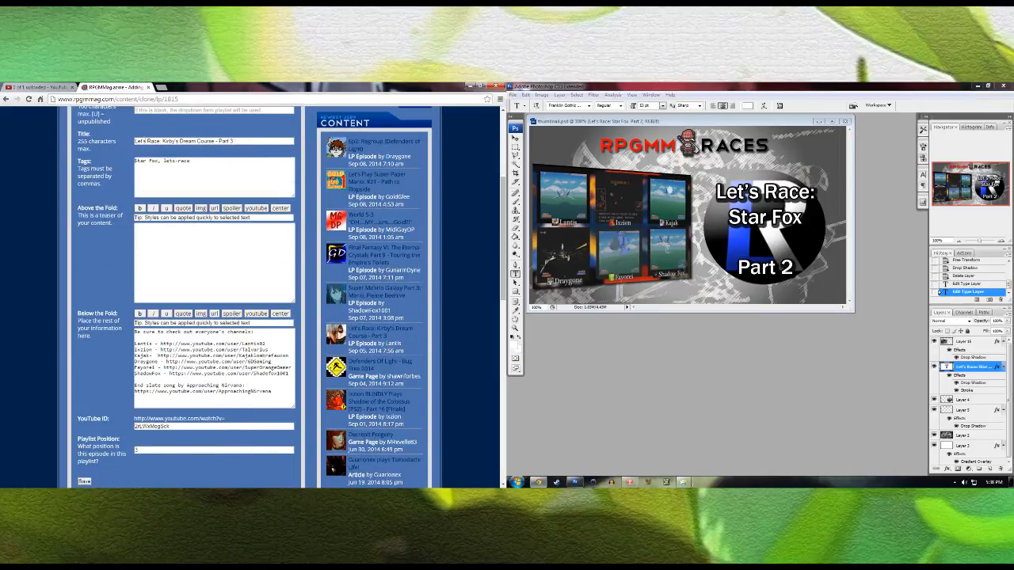
{"action": "left_click", "coordinate": [38, 88]}
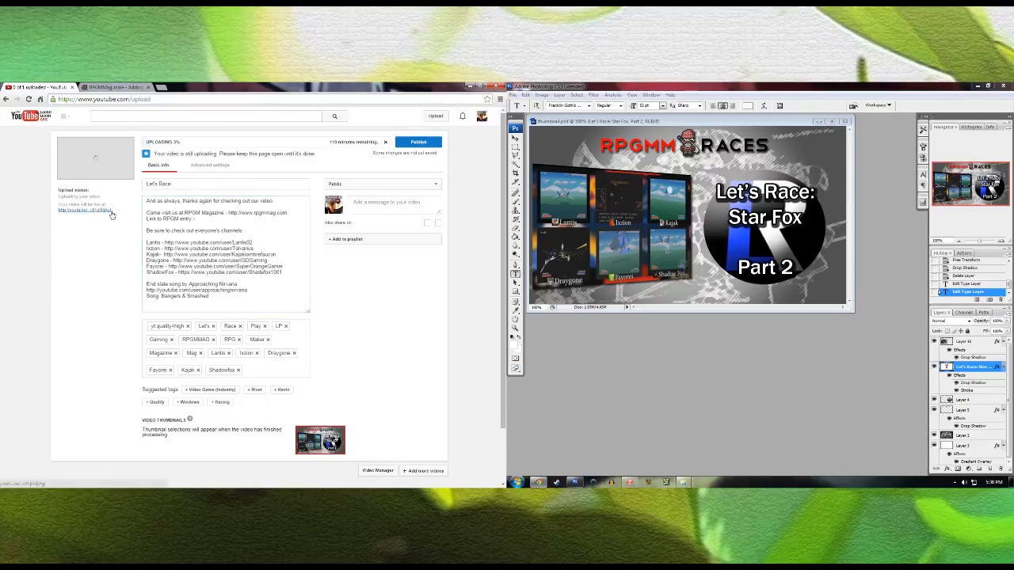
{"action": "left_click_drag", "start_coordinate": [112, 210], "coordinate": [90, 213]}
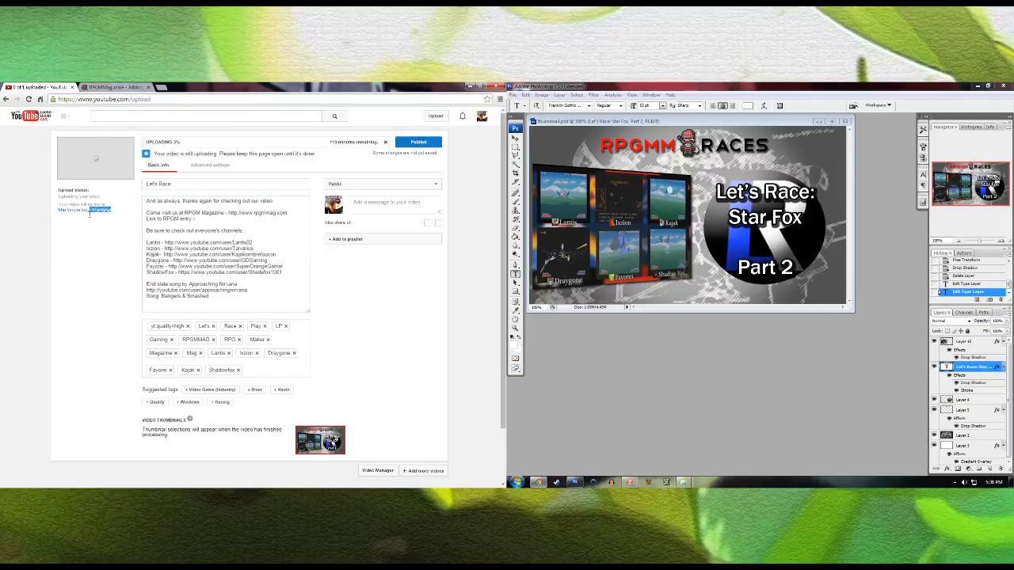
{"action": "left_click", "coordinate": [101, 88]}
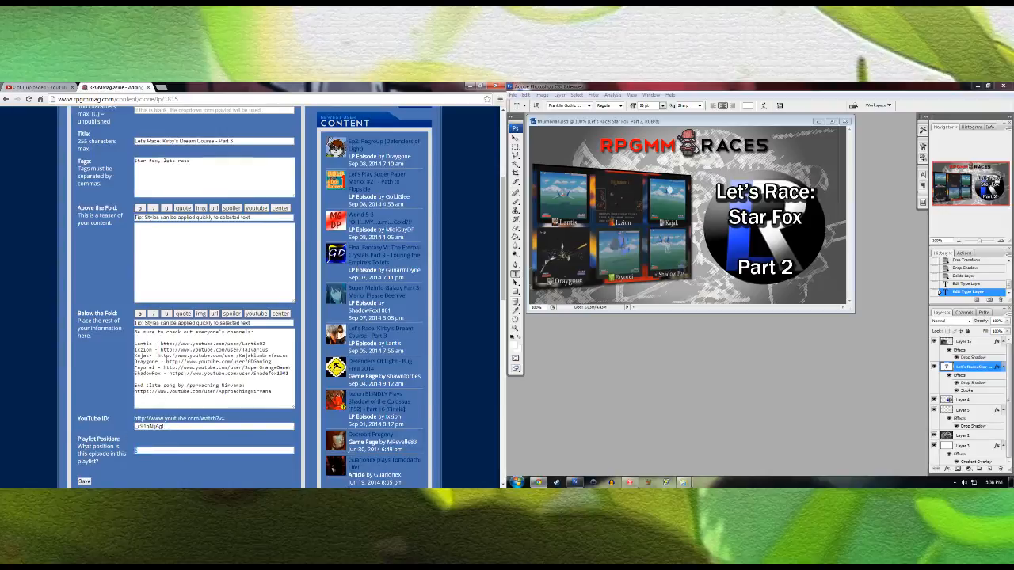
Step: Finish the Star Fox entry and save it as a new LP episode
{"action": "left_click", "coordinate": [166, 273]}
{"action": "scroll", "coordinate": [195, 269], "scroll_direction": "up", "scroll_amount": 4}
{"action": "scroll", "coordinate": [195, 269], "scroll_direction": "down", "scroll_amount": 5}
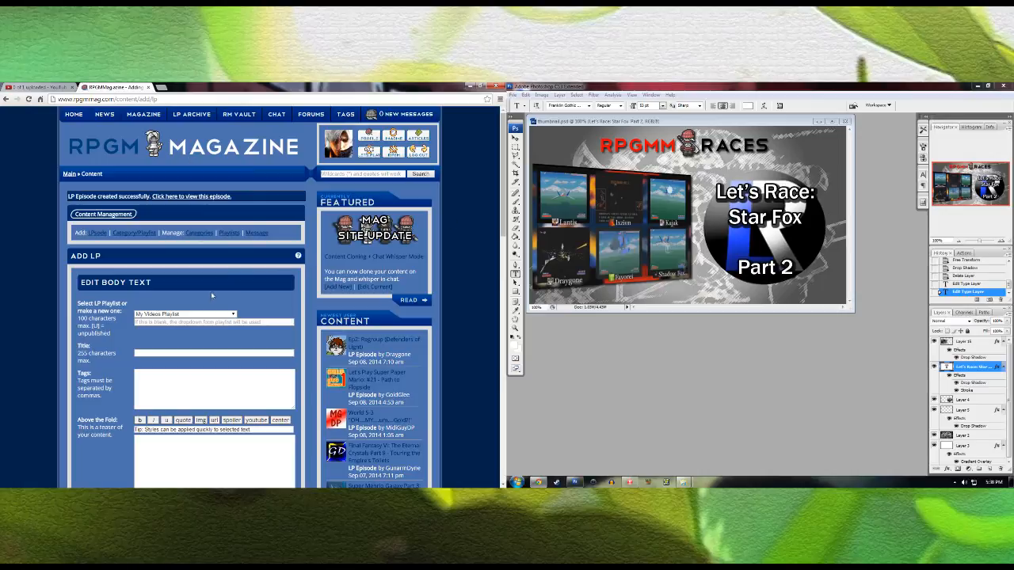
Step: Open the newly created Star Fox episode page, review its video and summary, and check the YouTube upload's progress
{"action": "scroll", "coordinate": [203, 306], "scroll_direction": "down", "scroll_amount": 2}
{"action": "scroll", "coordinate": [183, 292], "scroll_direction": "up", "scroll_amount": 2}
{"action": "left_click", "coordinate": [37, 87]}
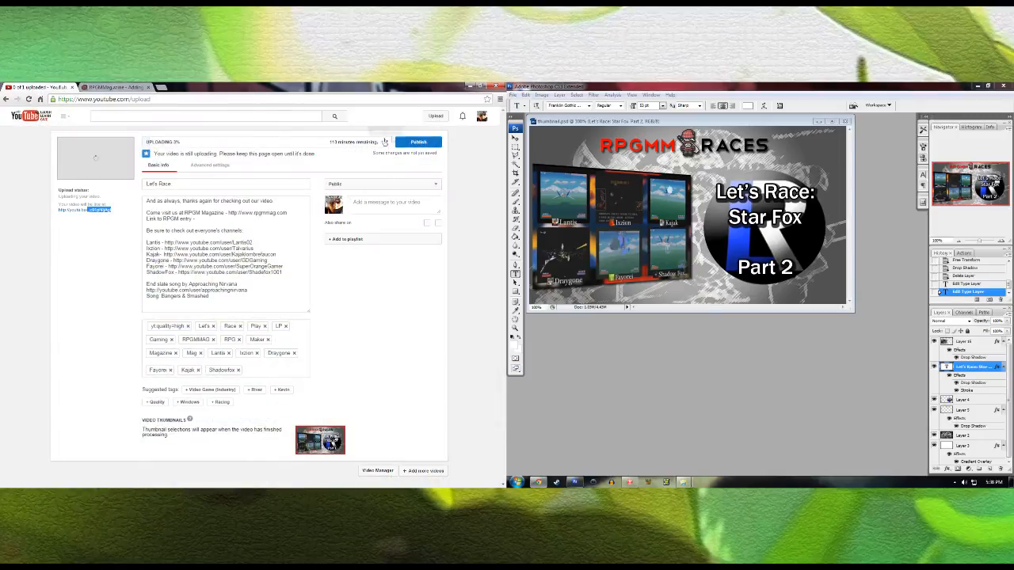
{"action": "left_click", "coordinate": [112, 89]}
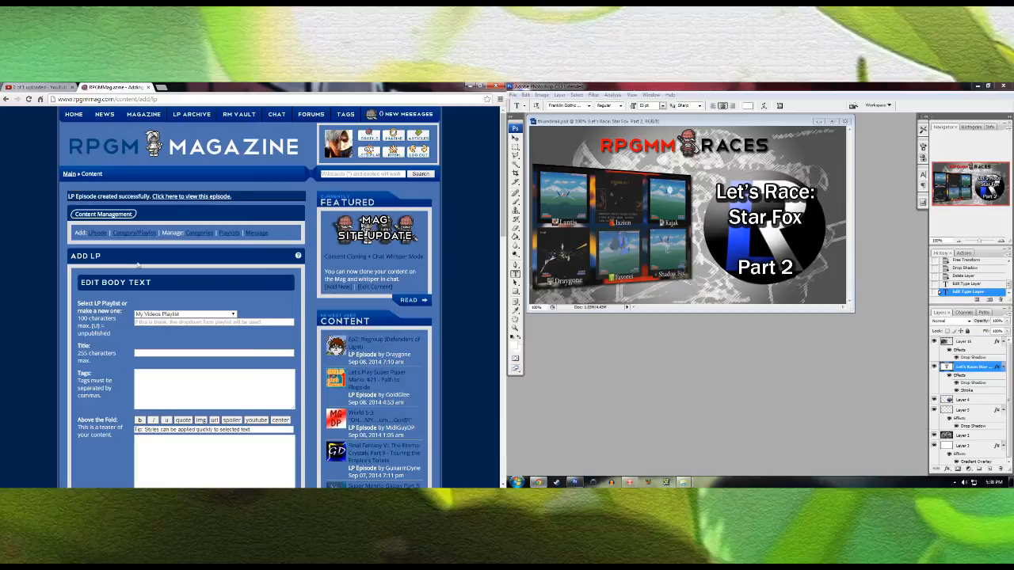
{"action": "left_click", "coordinate": [191, 198]}
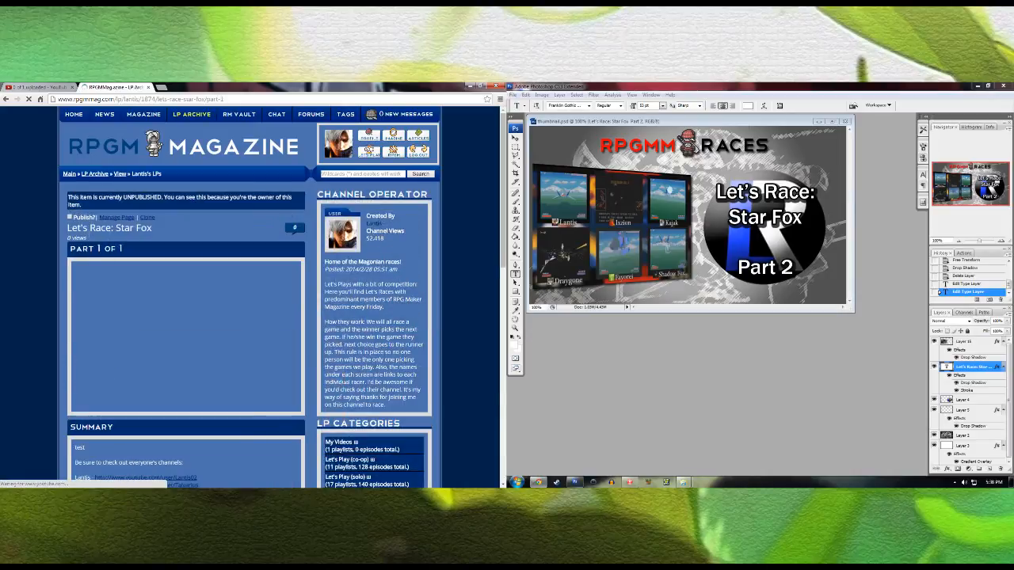
{"action": "scroll", "coordinate": [238, 329], "scroll_direction": "down", "scroll_amount": 3}
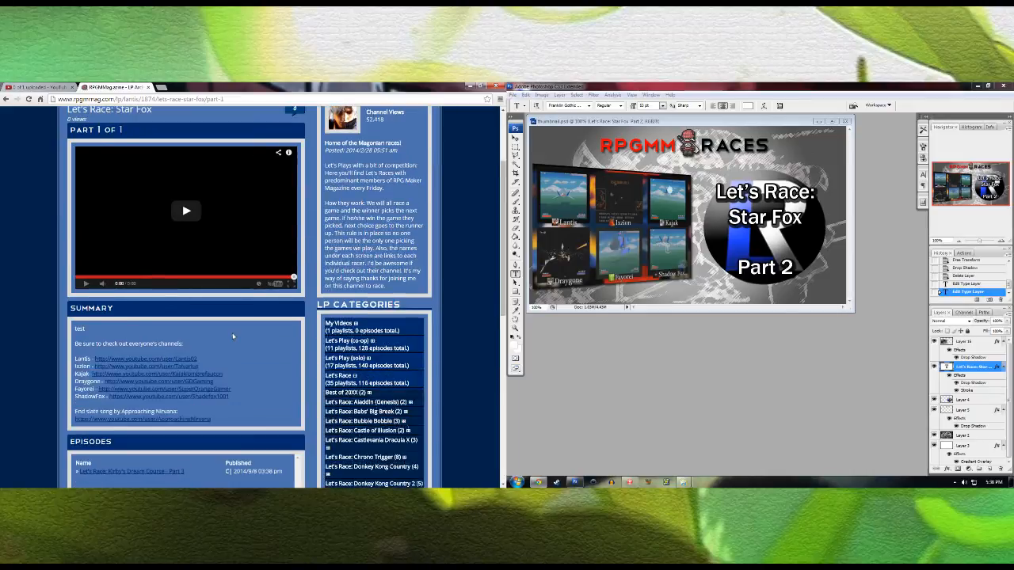
{"action": "scroll", "coordinate": [237, 339], "scroll_direction": "up", "scroll_amount": 3}
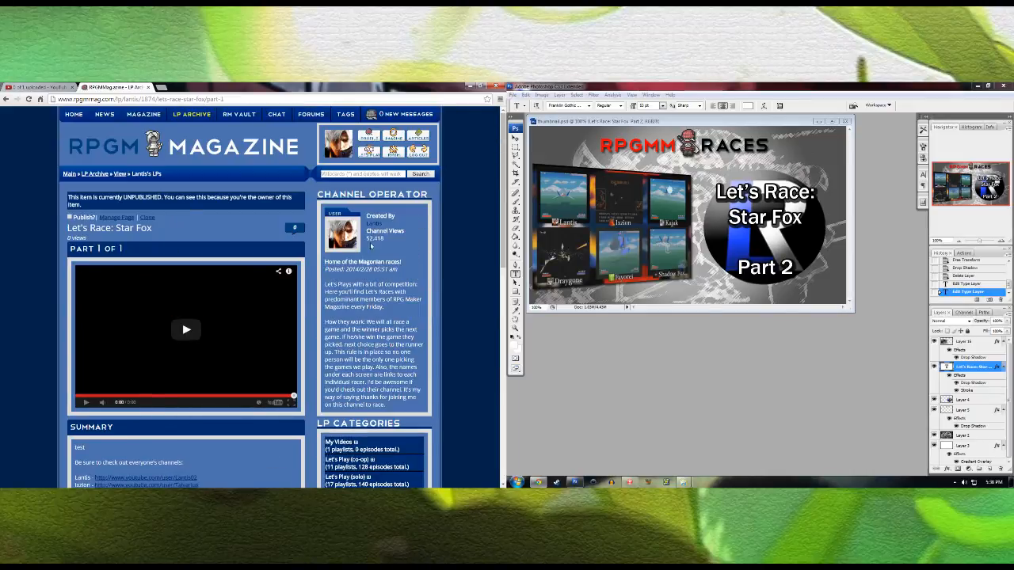
{"action": "left_click", "coordinate": [40, 87]}
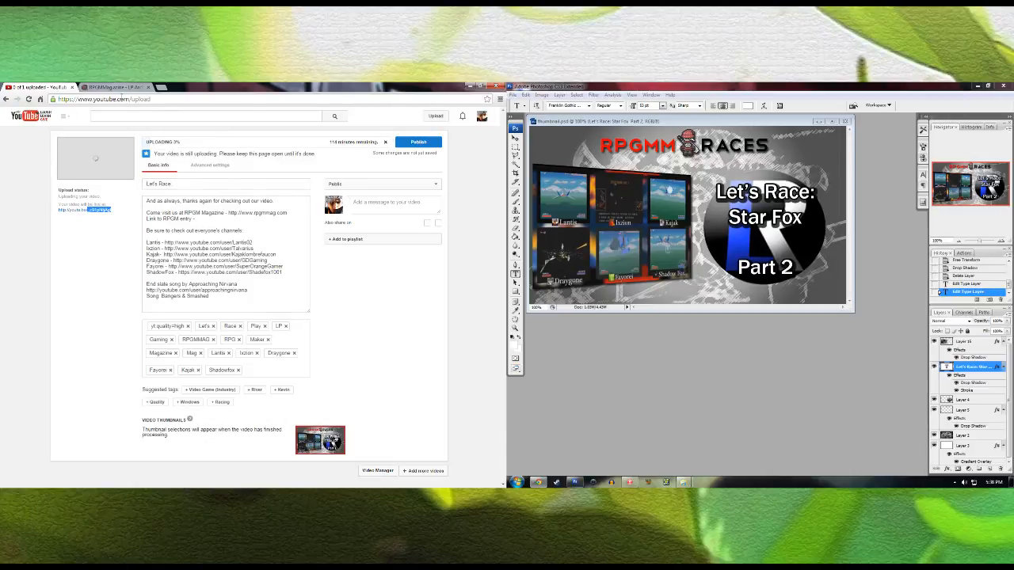
{"action": "left_click", "coordinate": [119, 89]}
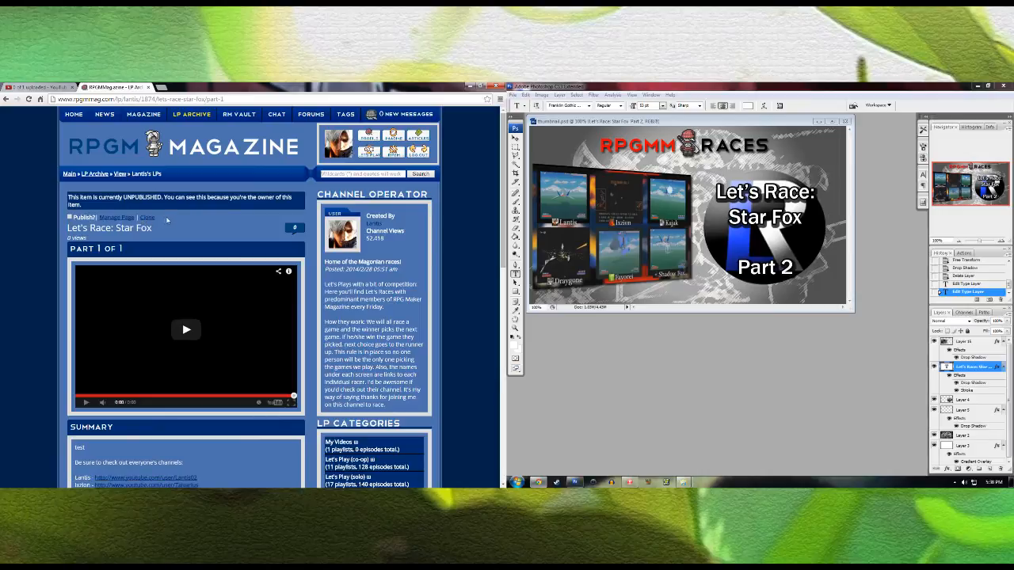
{"action": "scroll", "coordinate": [237, 288], "scroll_direction": "down", "scroll_amount": 2}
{"action": "scroll", "coordinate": [275, 315], "scroll_direction": "up", "scroll_amount": 2}
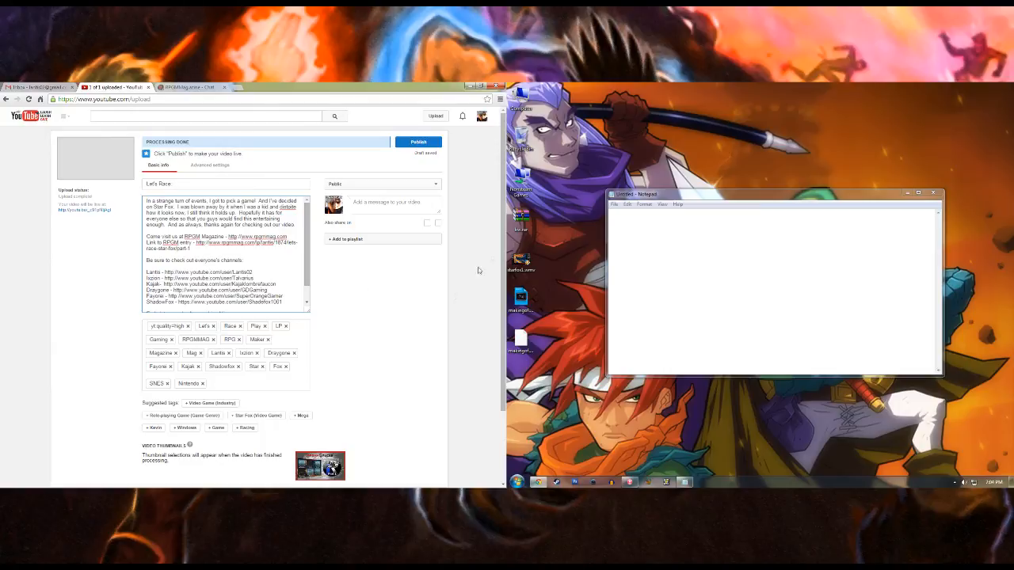
Step: Open the uploaded video's watch page and change its title to "Let's Race: Star Fox - Part 1"
{"action": "left_click_drag", "start_coordinate": [501, 246], "coordinate": [504, 224]}
{"action": "mouse_move", "coordinate": [334, 478]}
{"action": "left_click", "coordinate": [87, 210]}
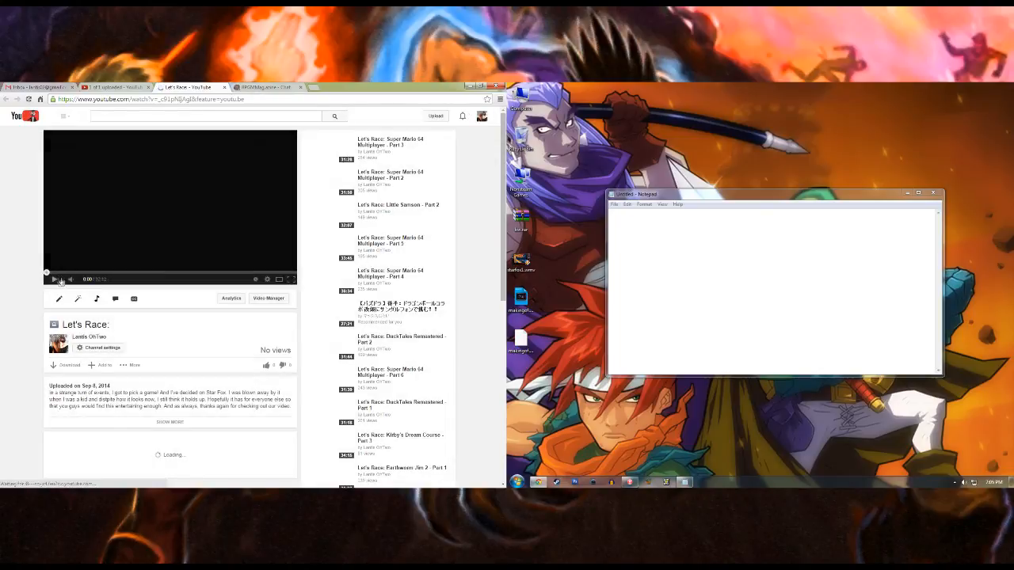
{"action": "left_click", "coordinate": [116, 301]}
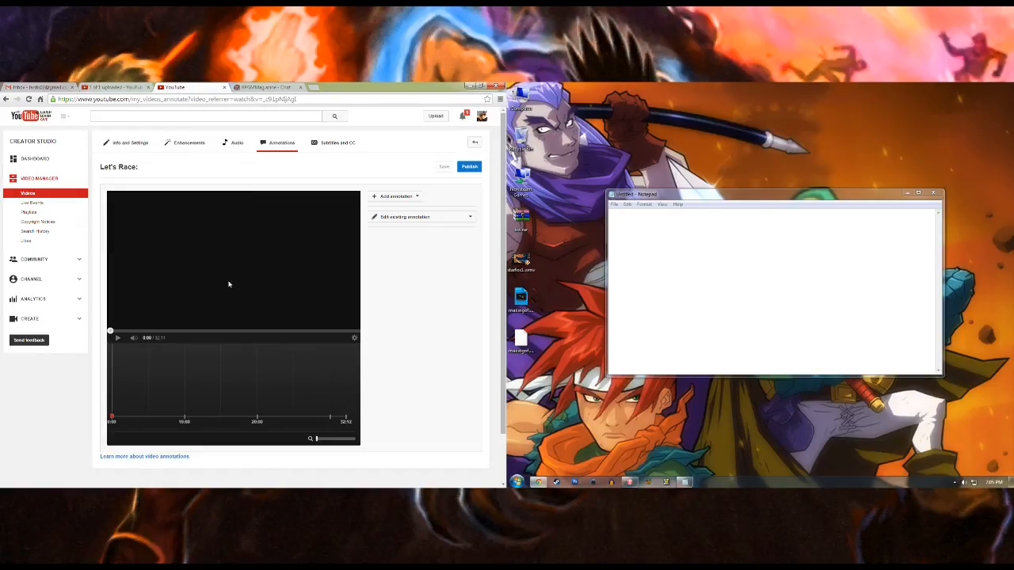
{"action": "left_click", "coordinate": [131, 168]}
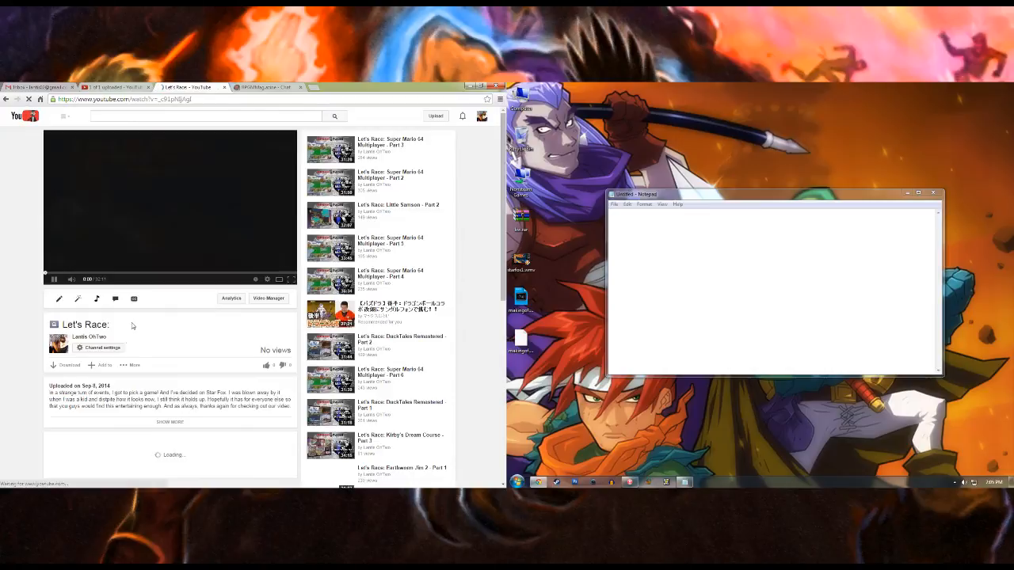
{"action": "left_click", "coordinate": [120, 327]}
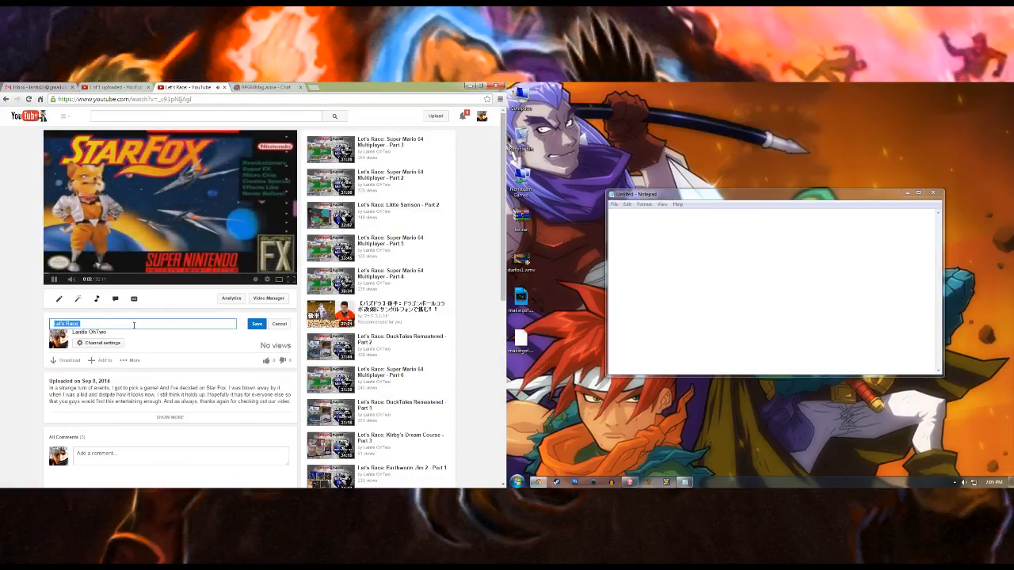
{"action": "type", "text": "Star"}
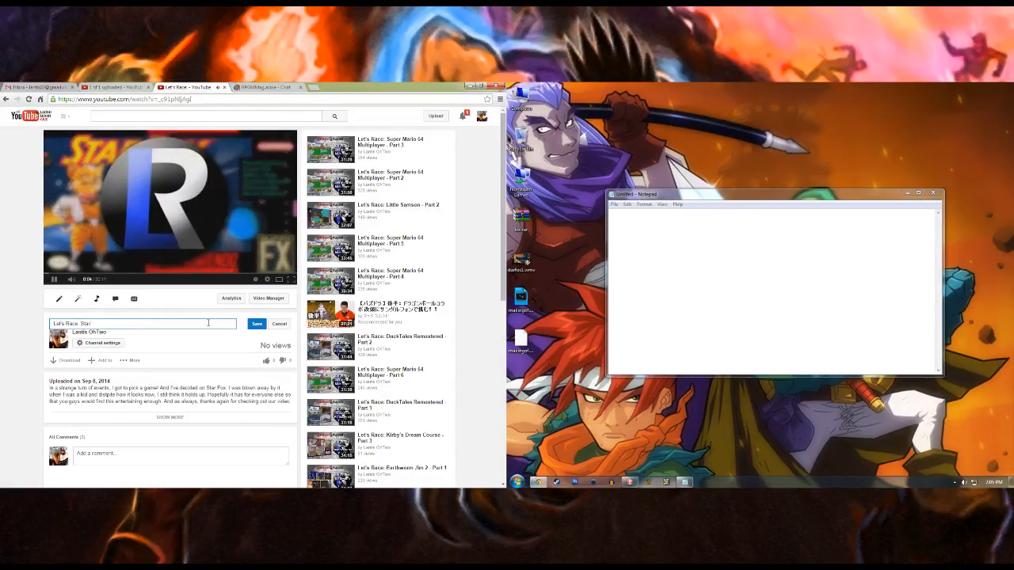
{"action": "type", "text": " Fox - Part 1"}
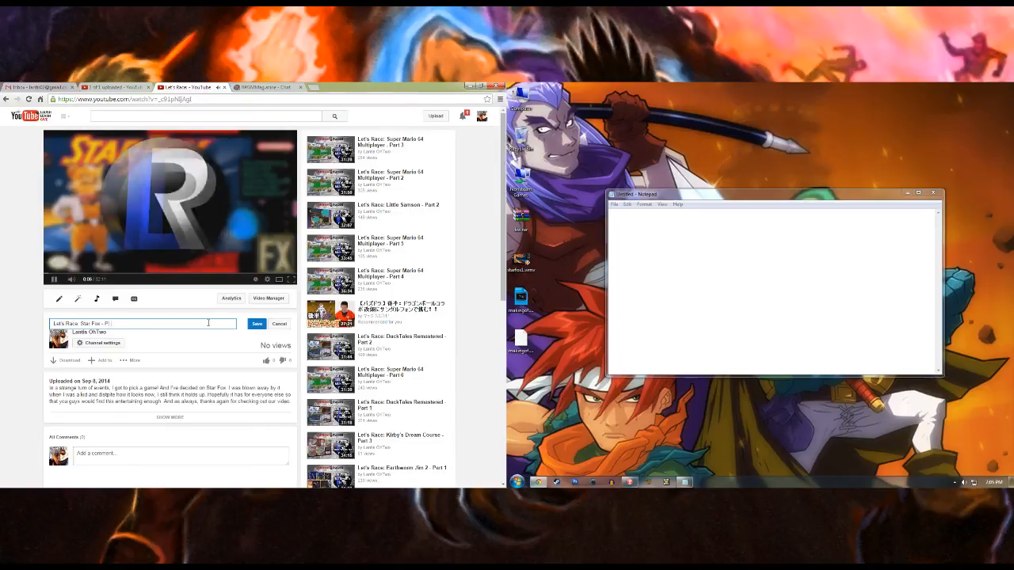
{"action": "left_click", "coordinate": [257, 324]}
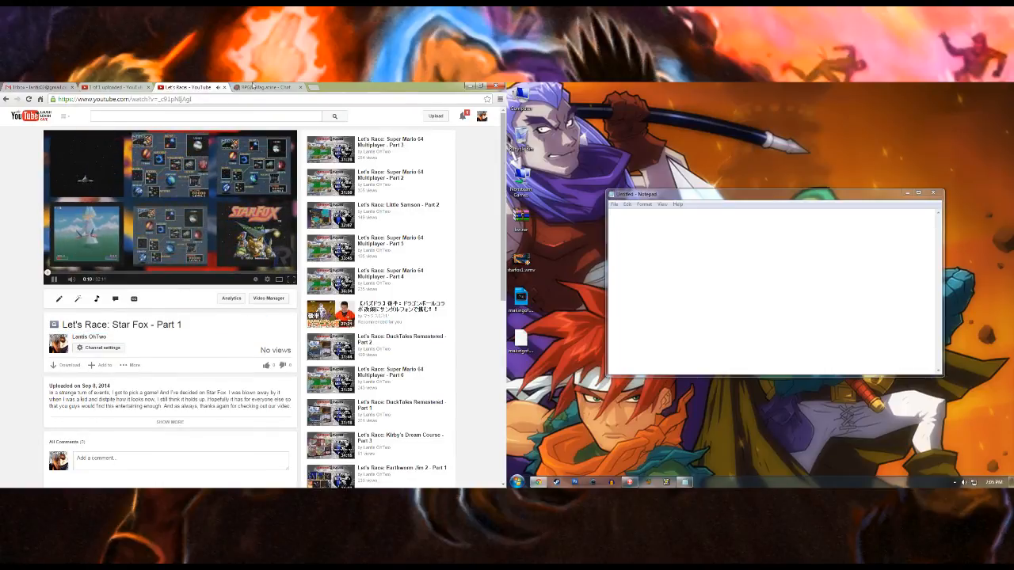
Step: In the video's annotation editor, find where the final placings appear over the racers' screens and note the time as 31300 in Notepad
{"action": "left_click", "coordinate": [115, 299]}
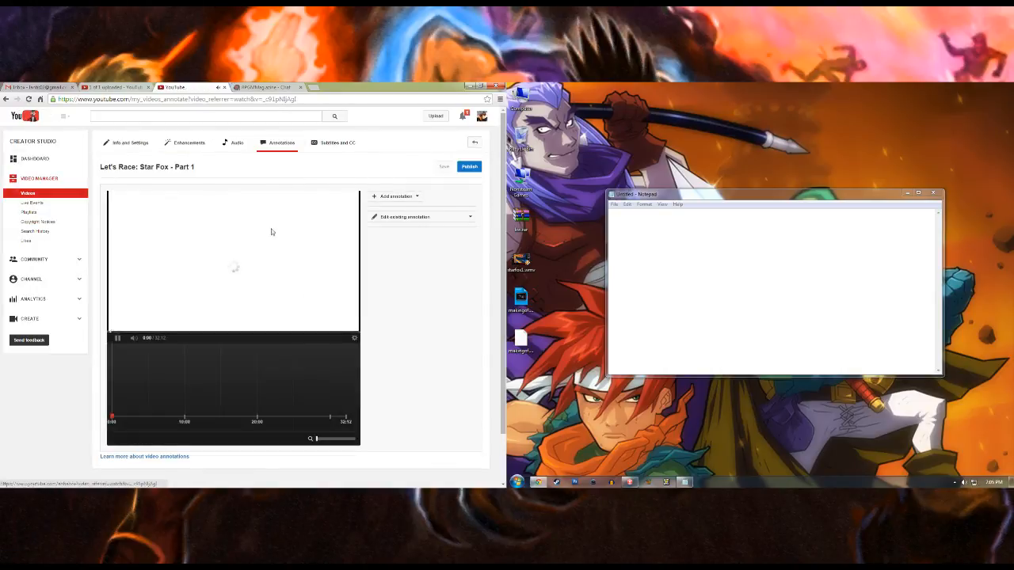
{"action": "left_click", "coordinate": [179, 323]}
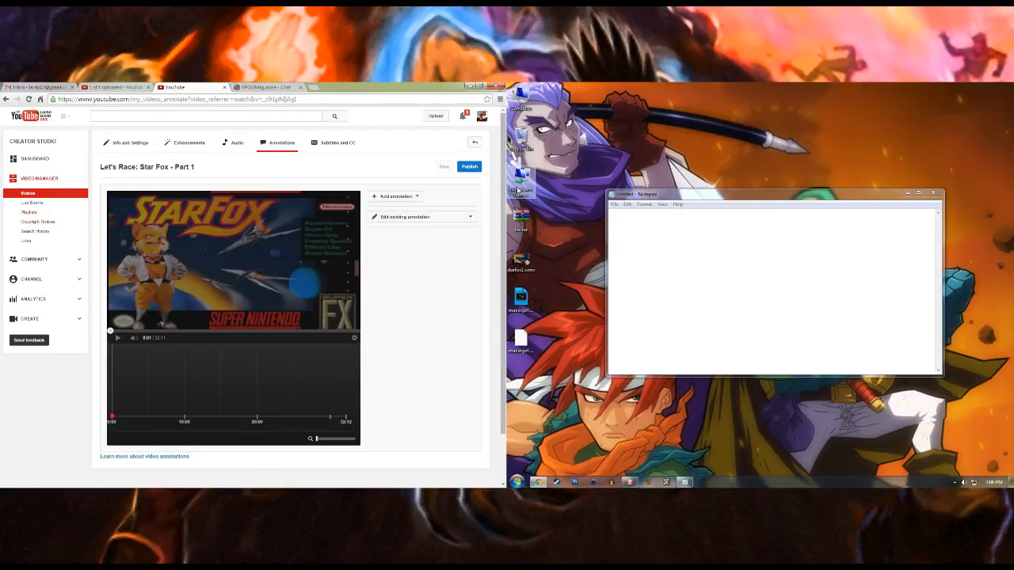
{"action": "left_click", "coordinate": [348, 332]}
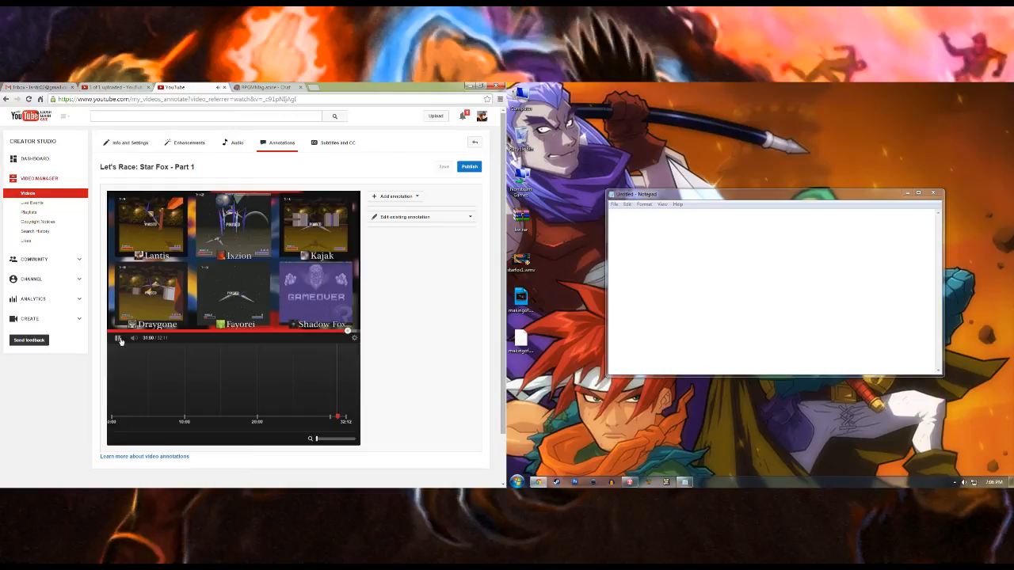
{"action": "left_click", "coordinate": [354, 332]}
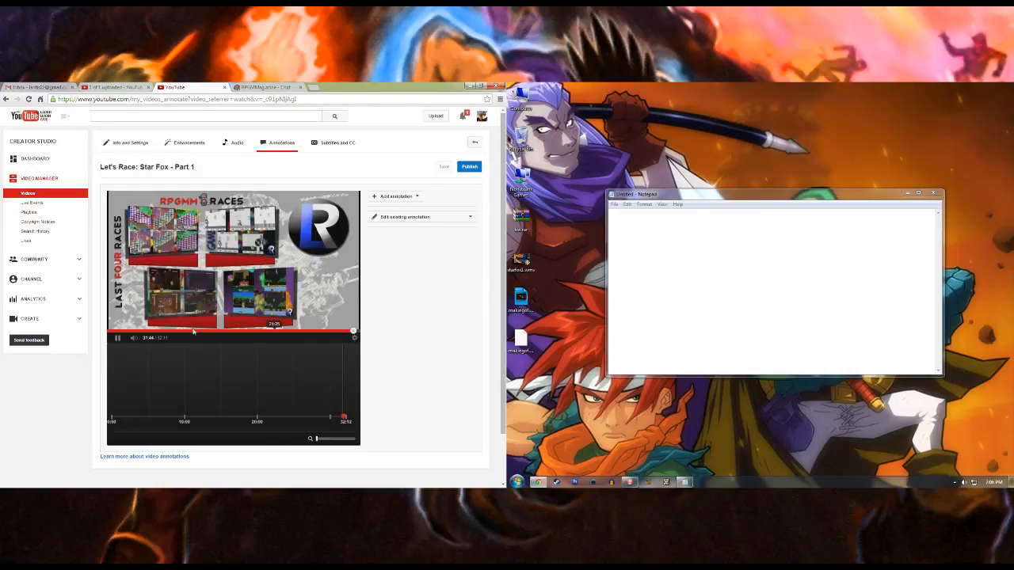
{"action": "left_click", "coordinate": [282, 145]}
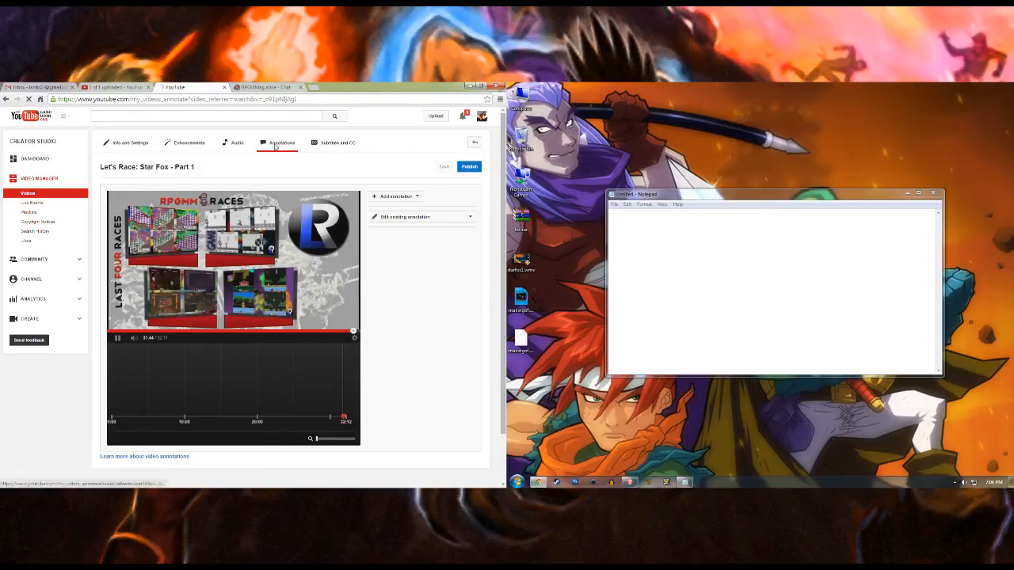
{"action": "left_click", "coordinate": [347, 331]}
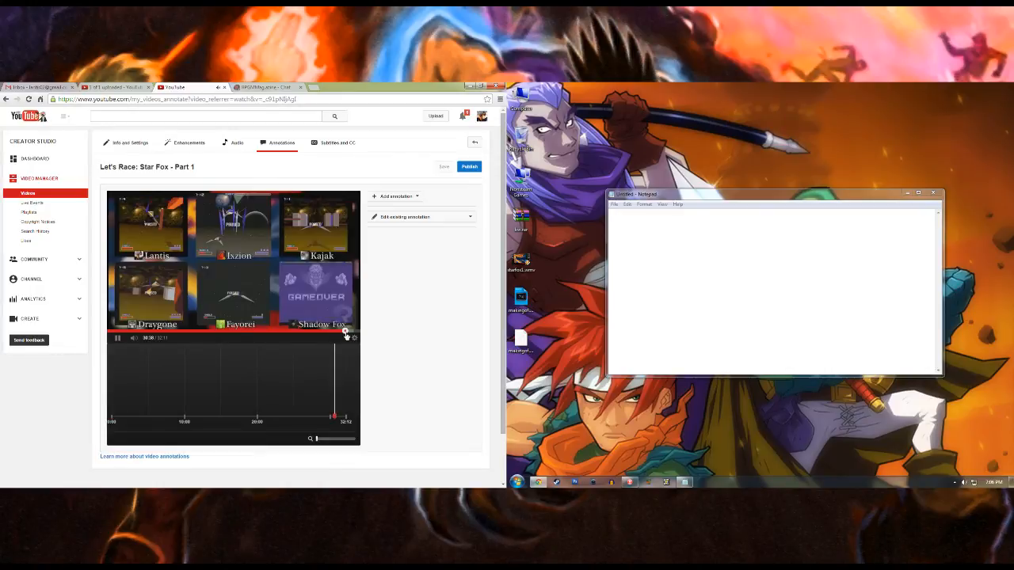
{"action": "left_click", "coordinate": [352, 332]}
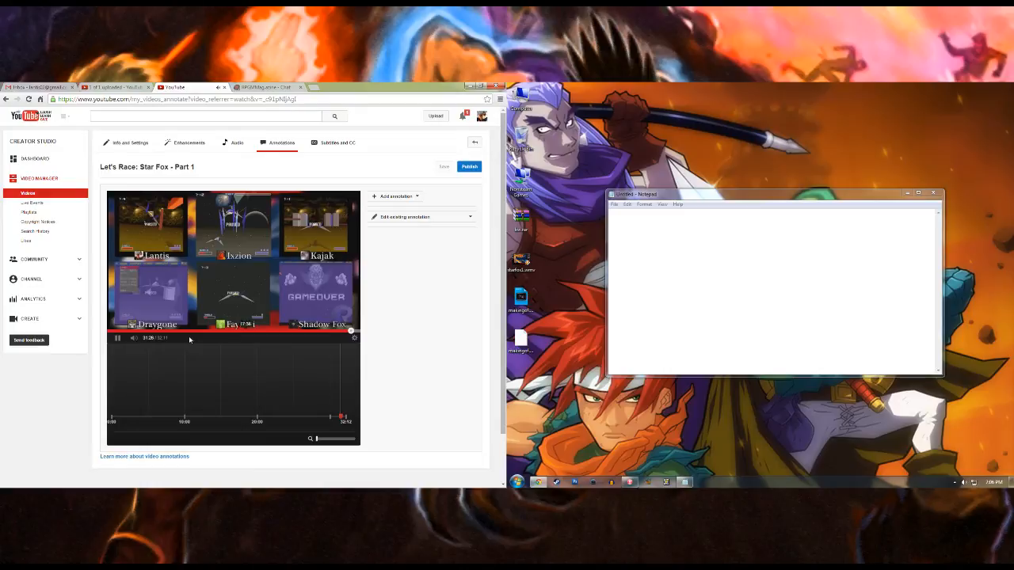
{"action": "left_click", "coordinate": [117, 340]}
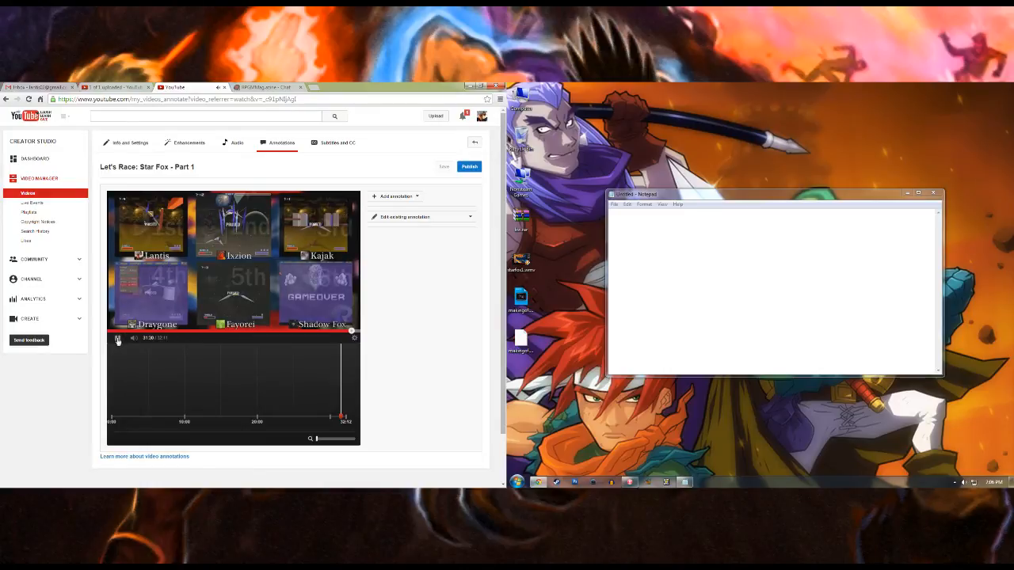
{"action": "left_click", "coordinate": [117, 340]}
{"action": "left_click", "coordinate": [734, 259]}
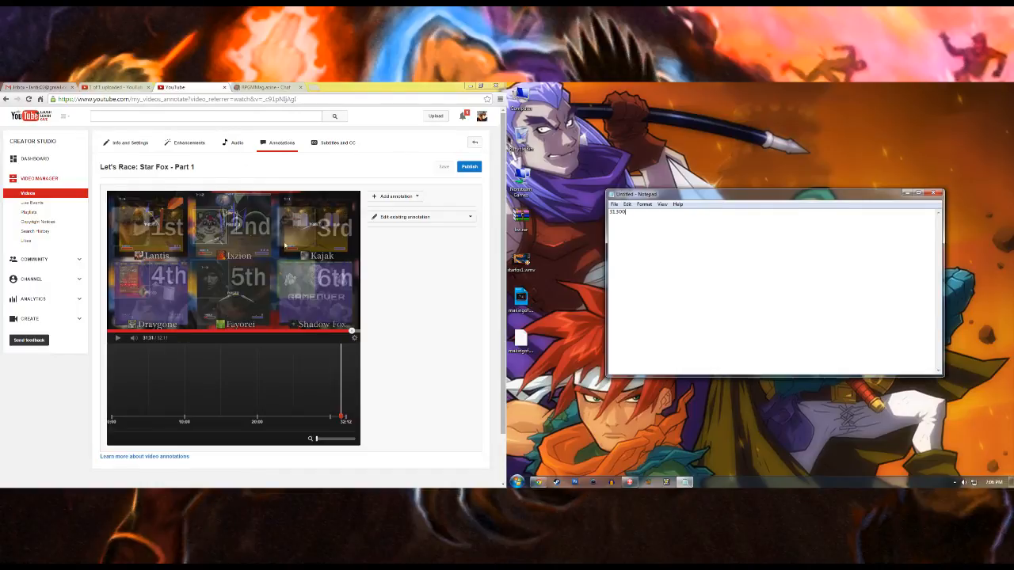
Step: Add a Spotlight annotation at 0:12, where the racer names appear under the screens, and remove its background colour
{"action": "left_click", "coordinate": [114, 337]}
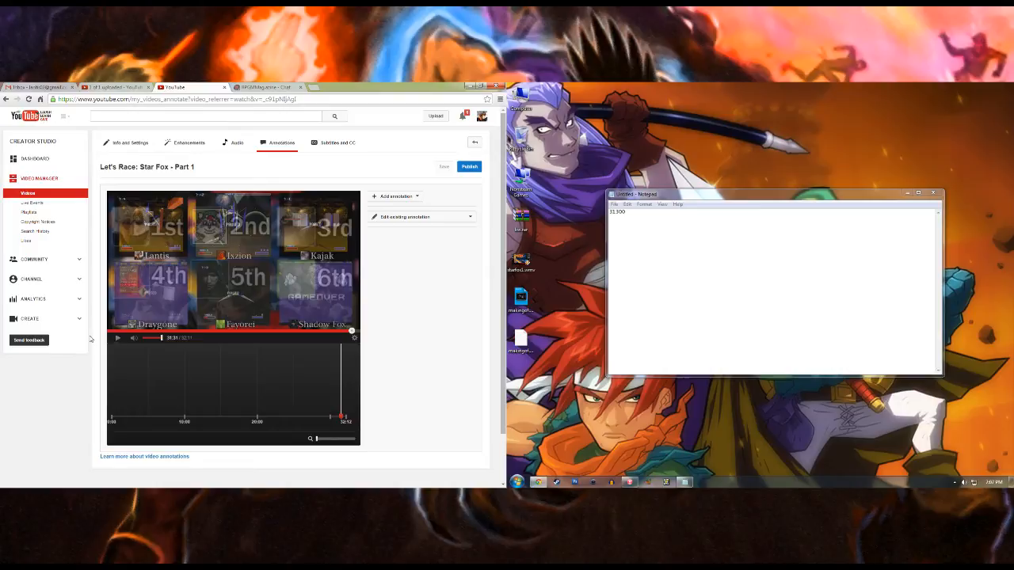
{"action": "left_click", "coordinate": [111, 330]}
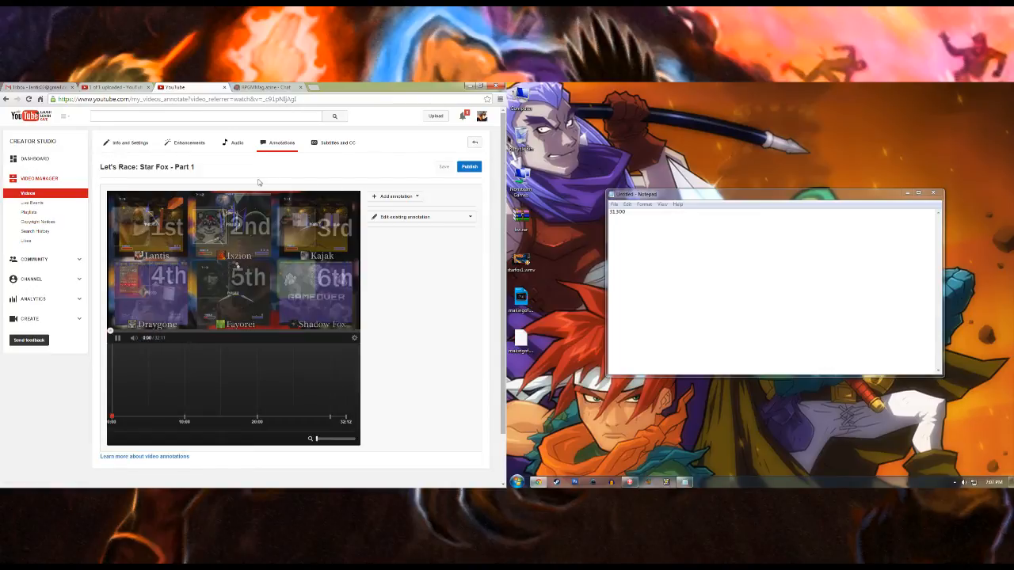
{"action": "left_click", "coordinate": [269, 148]}
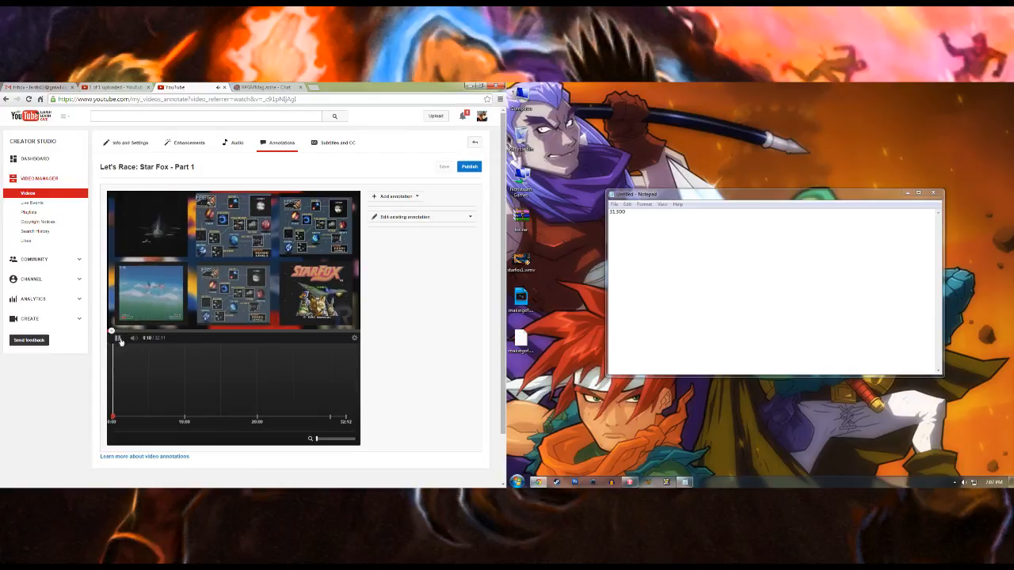
{"action": "left_click", "coordinate": [118, 339]}
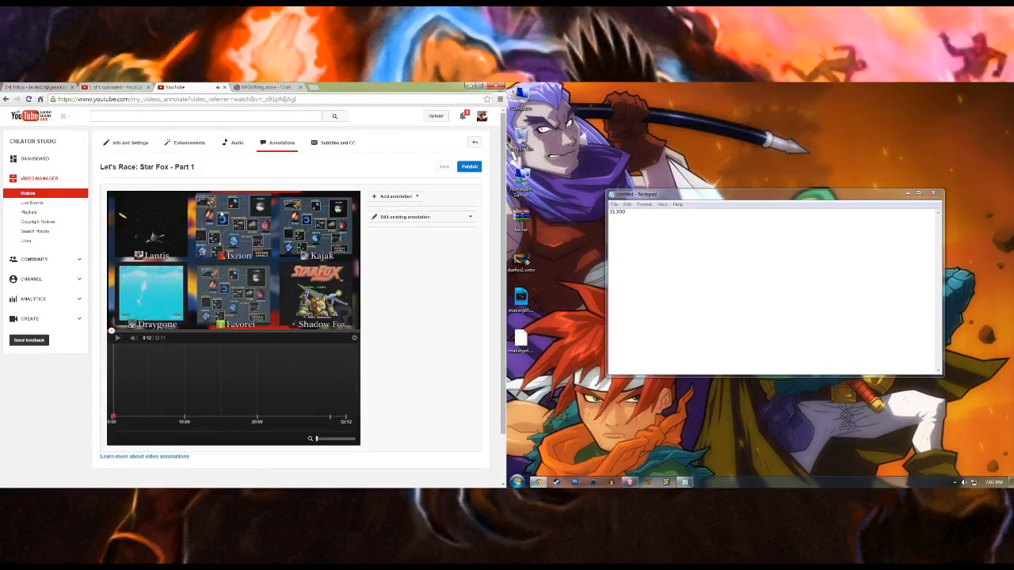
{"action": "left_click", "coordinate": [389, 196]}
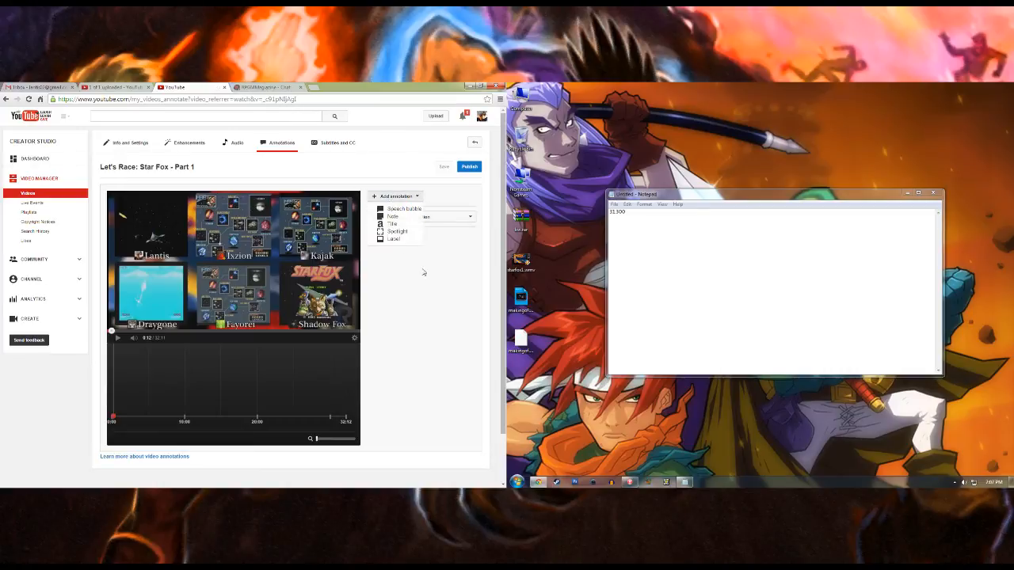
{"action": "left_click", "coordinate": [392, 233]}
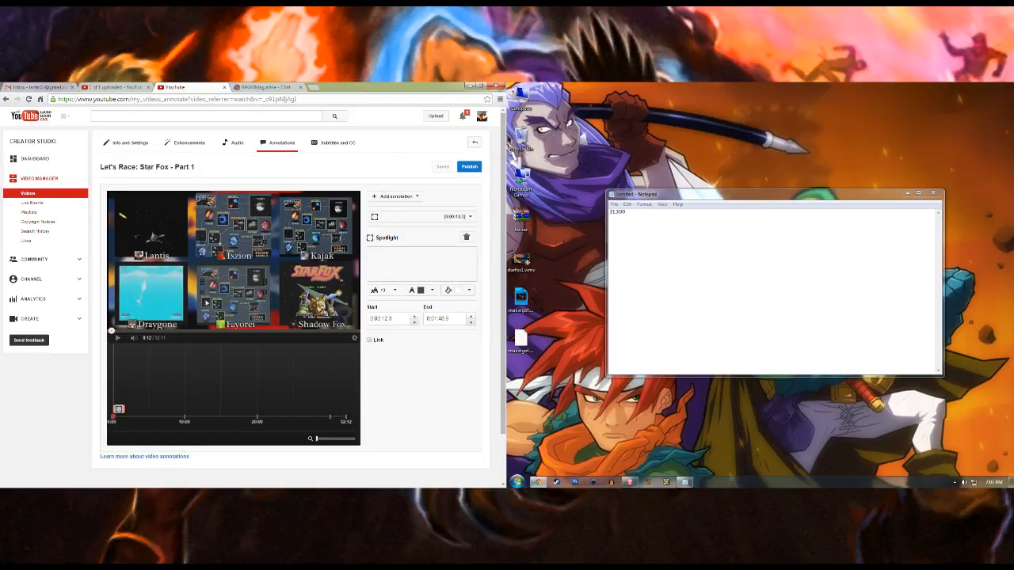
{"action": "left_click", "coordinate": [449, 291]}
{"action": "left_click", "coordinate": [465, 372]}
Step: Note the spotlight's start time as 00123 on a new line above the end time in Notepad
{"action": "left_click", "coordinate": [664, 210]}
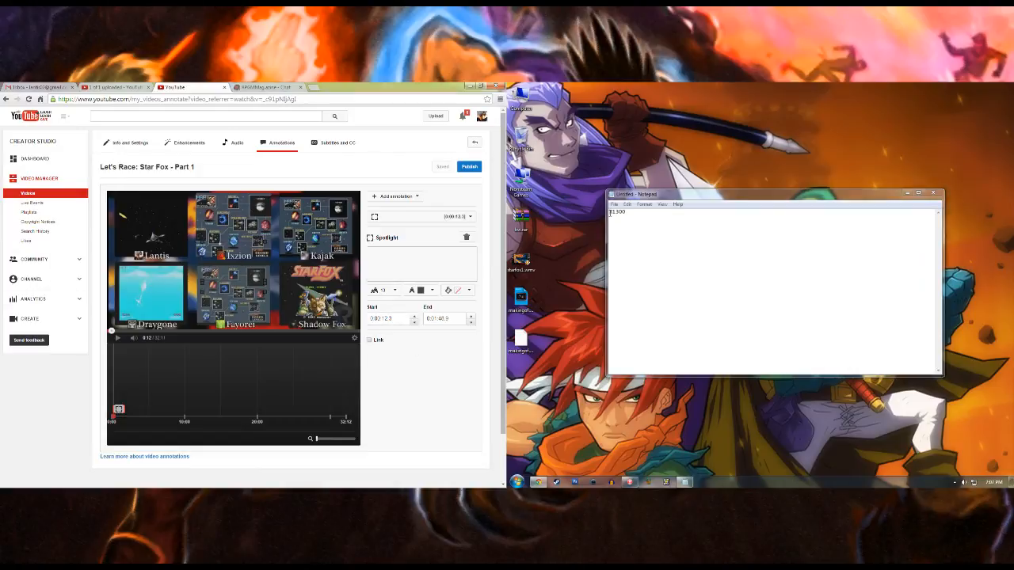
{"action": "key", "text": "Return"}
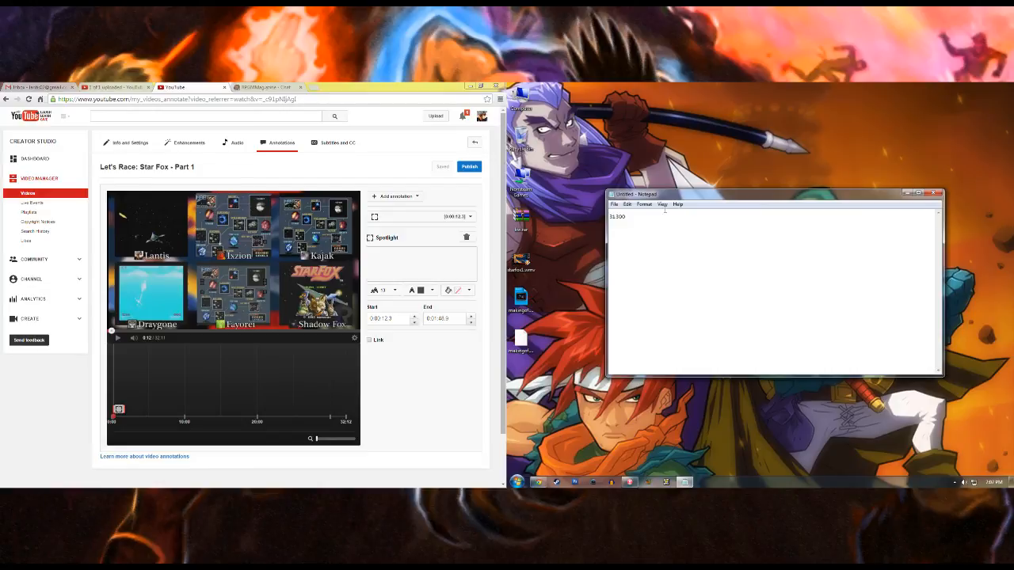
{"action": "type", "text": "00:12.3"}
Step: Set the spotlight annotation's end time to 0:31:30.0
{"action": "left_click", "coordinate": [433, 318]}
{"action": "left_click_drag", "start_coordinate": [433, 317], "coordinate": [443, 318]}
{"action": "type", "text": "31:"}
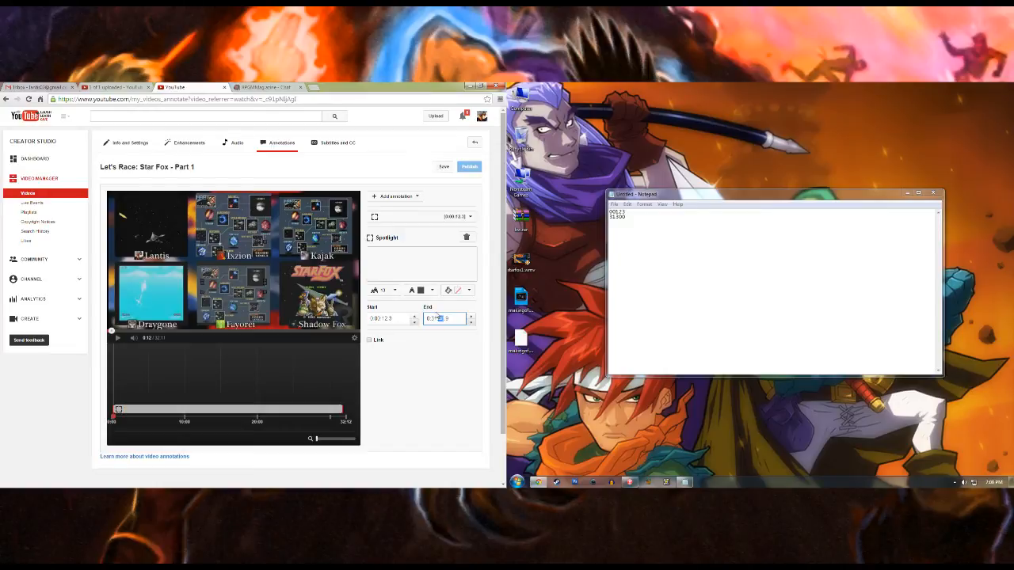
{"action": "type", "text": "30"}
Step: Link the spotlight to the Lantis82 channel, opening in a new window, and place it over the Lantis name
{"action": "left_click", "coordinate": [369, 340]}
{"action": "left_click", "coordinate": [454, 339]}
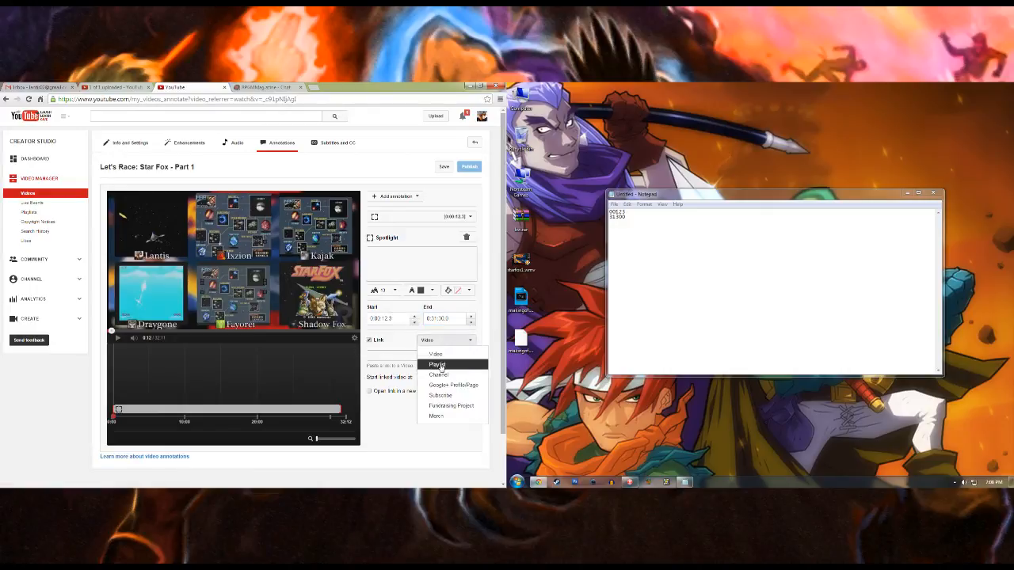
{"action": "left_click", "coordinate": [436, 374]}
{"action": "left_click", "coordinate": [413, 358]}
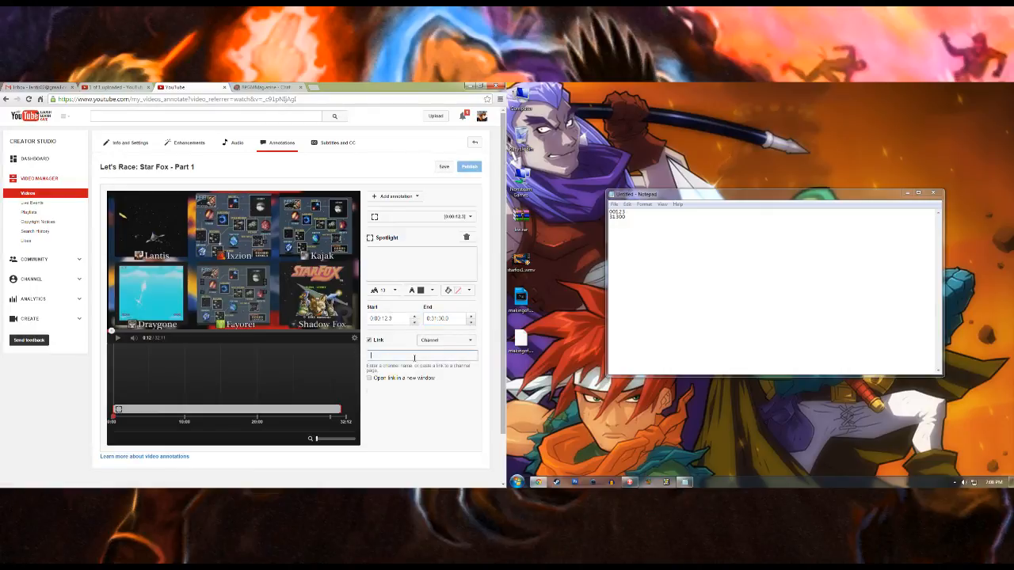
{"action": "type", "text": "Lant"}
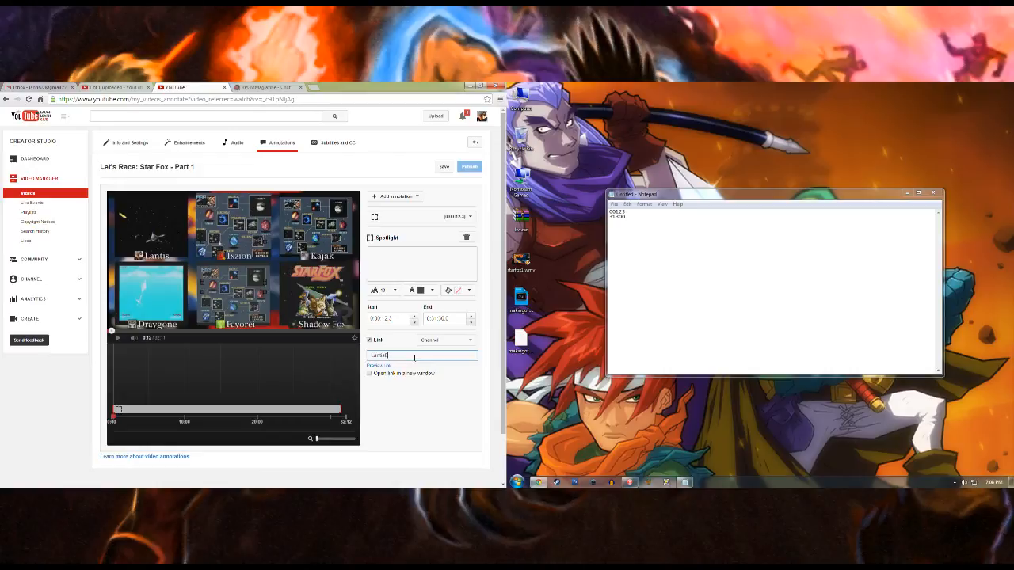
{"action": "type", "text": "is82"}
{"action": "left_click", "coordinate": [370, 373]}
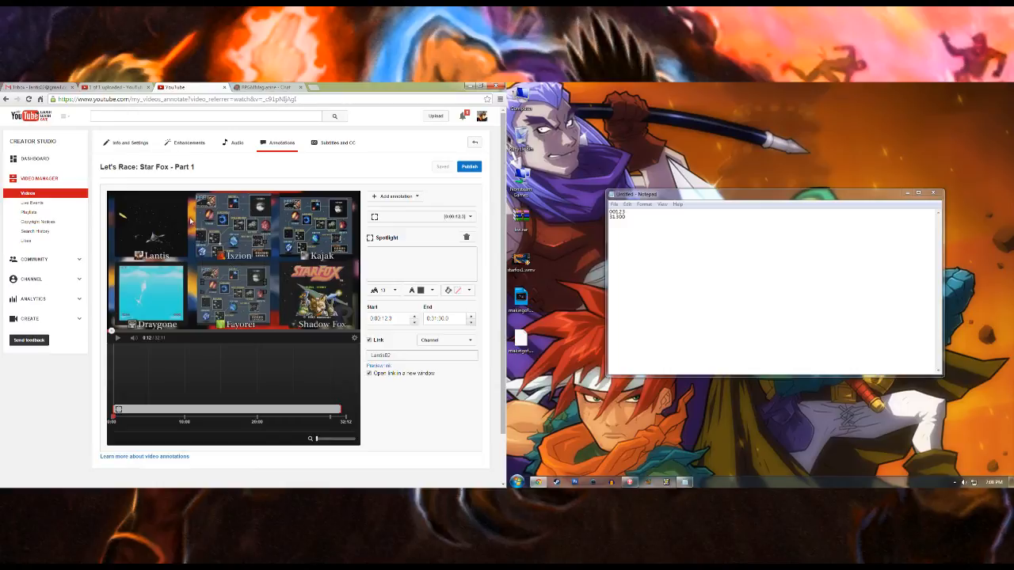
{"action": "left_click_drag", "start_coordinate": [230, 271], "coordinate": [151, 275]}
Step: Add a second Spotlight annotation at 0:12 without a background colour and set its end time to 0:31:30.0
{"action": "left_click", "coordinate": [396, 196]}
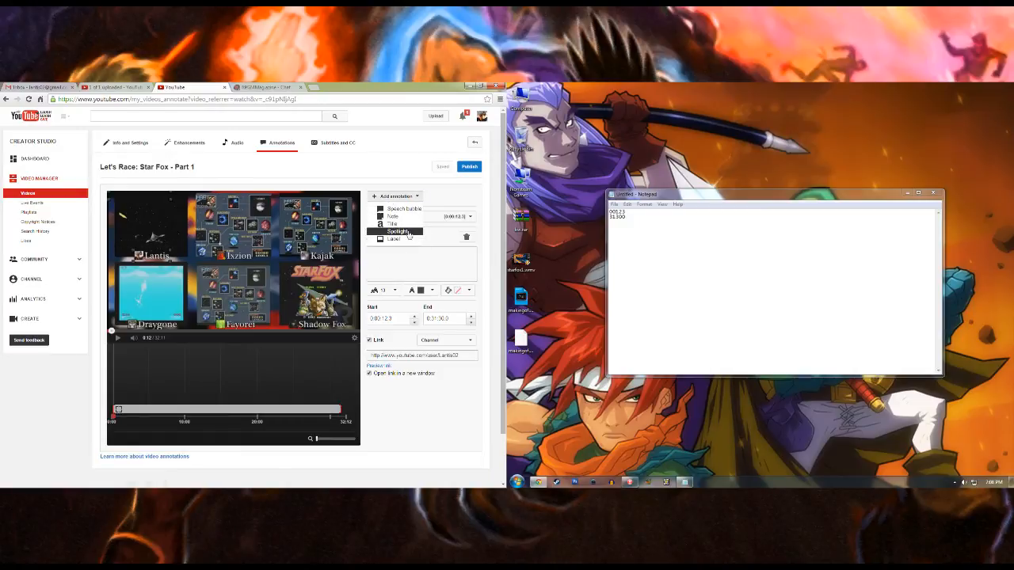
{"action": "left_click", "coordinate": [388, 232]}
{"action": "left_click", "coordinate": [467, 290]}
{"action": "left_click", "coordinate": [466, 376]}
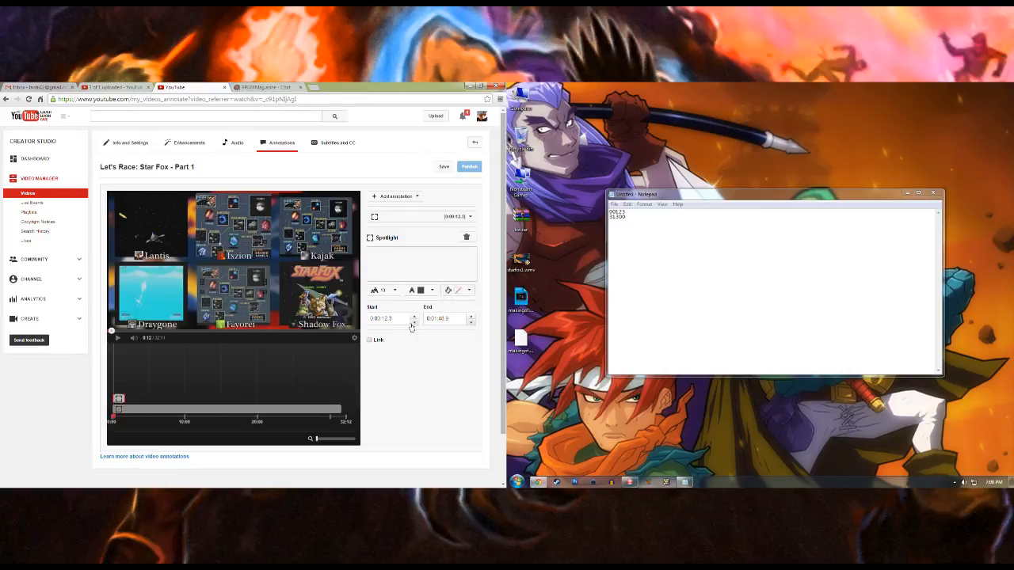
{"action": "left_click_drag", "start_coordinate": [380, 320], "coordinate": [370, 318]}
{"action": "left_click_drag", "start_coordinate": [437, 317], "coordinate": [426, 318]}
{"action": "type", "text": "31300"}
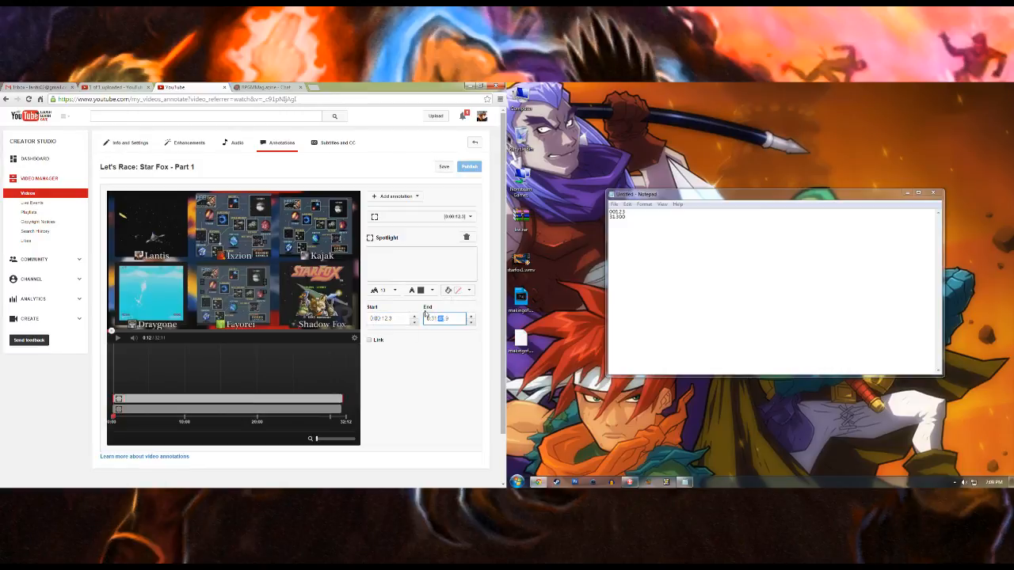
Step: Link the second spotlight to the Talvarius channel in a new window, place it over the Ixzion name and save
{"action": "left_click", "coordinate": [370, 341]}
{"action": "left_click", "coordinate": [446, 340]}
{"action": "left_click", "coordinate": [443, 374]}
{"action": "left_click", "coordinate": [431, 356]}
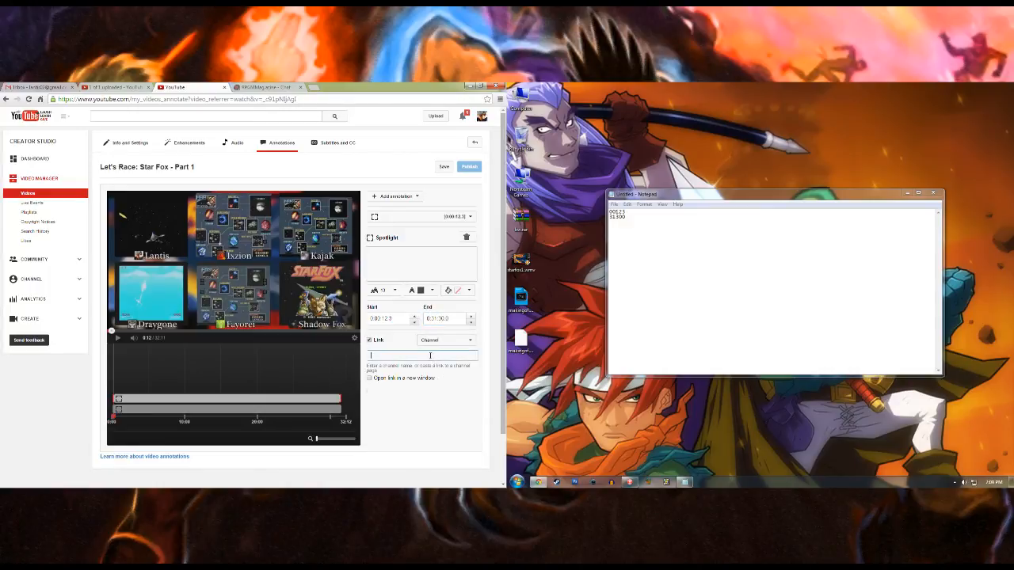
{"action": "type", "text": "Talvarus"}
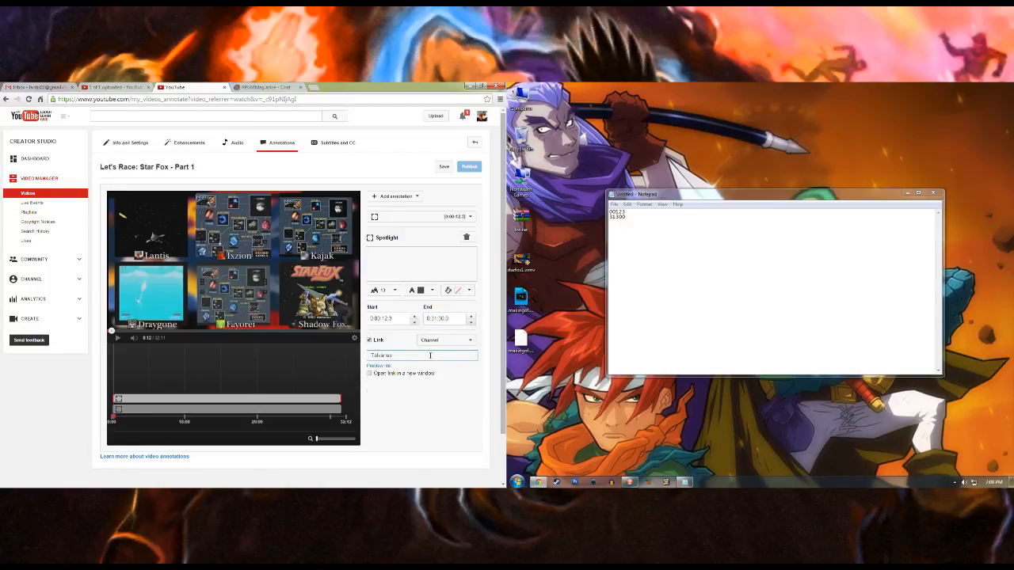
{"action": "left_click", "coordinate": [369, 374]}
{"action": "left_click_drag", "start_coordinate": [223, 254], "coordinate": [240, 272]}
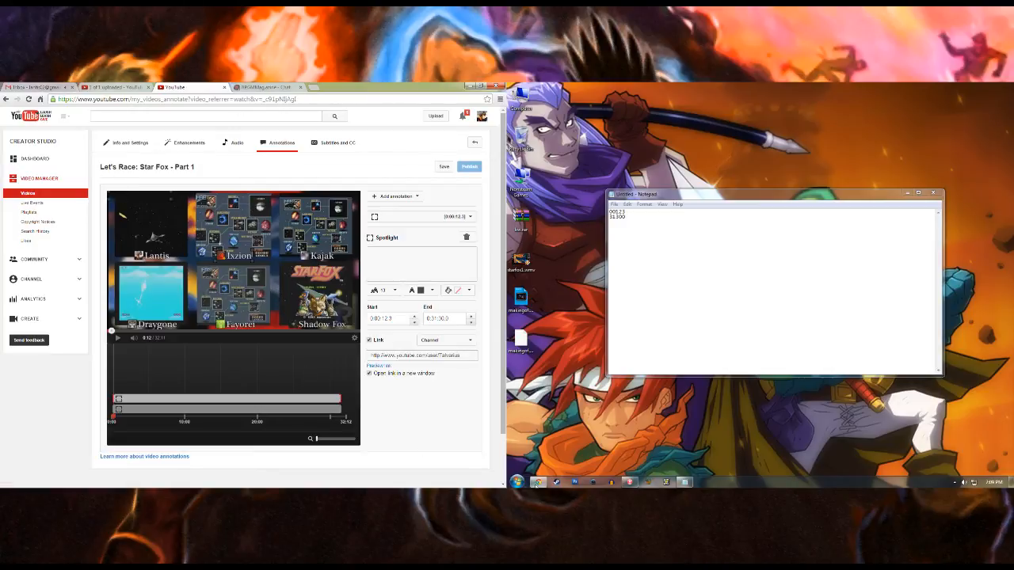
{"action": "left_click", "coordinate": [440, 168]}
Step: Add a third Spotlight annotation at 0:12, remove its background colour and set its end time to 0:31:30.0
{"action": "left_click", "coordinate": [397, 196]}
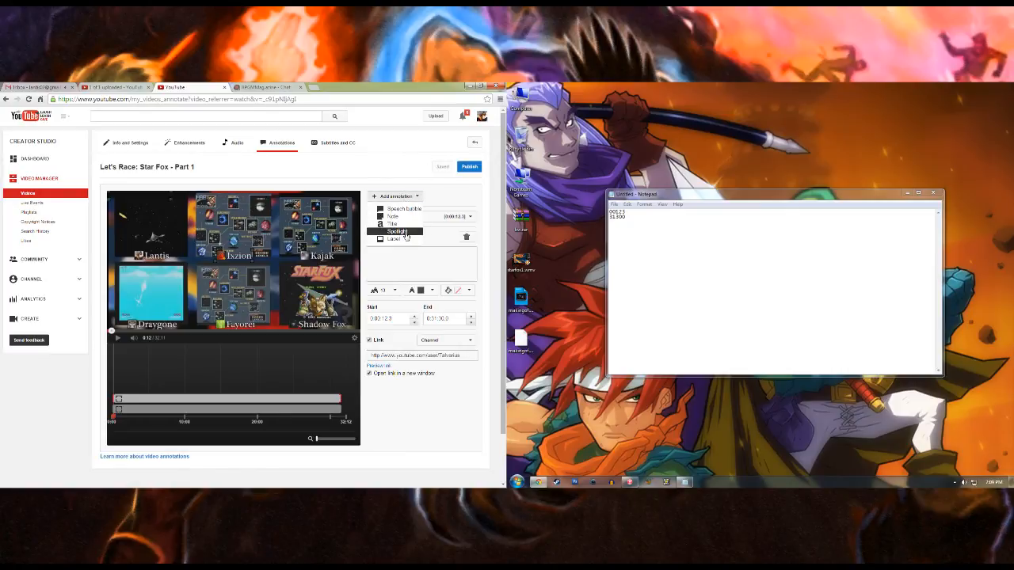
{"action": "left_click", "coordinate": [405, 236]}
{"action": "left_click", "coordinate": [453, 290]}
{"action": "left_click", "coordinate": [459, 374]}
{"action": "left_click", "coordinate": [431, 318]}
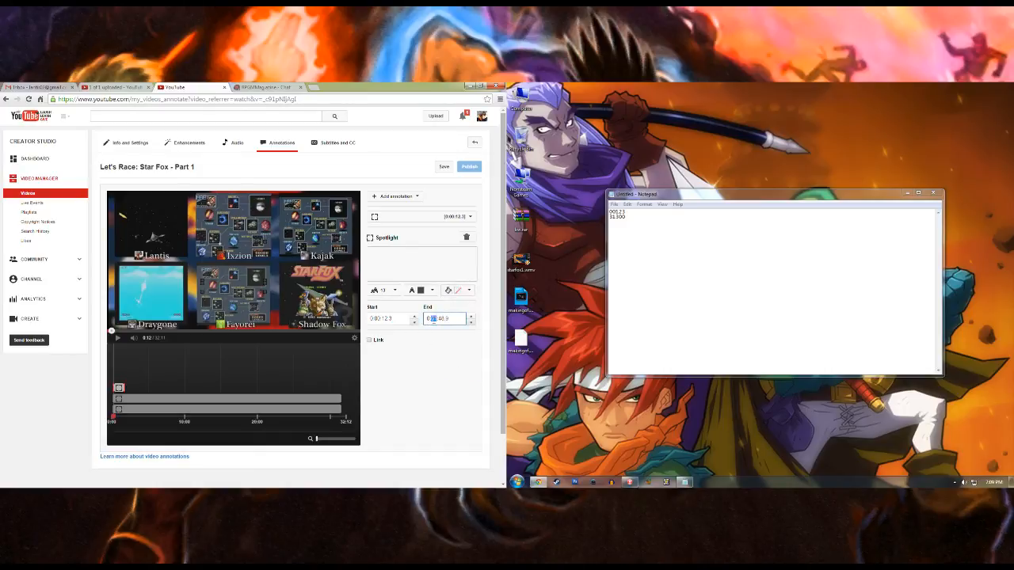
{"action": "type", "text": "3130"}
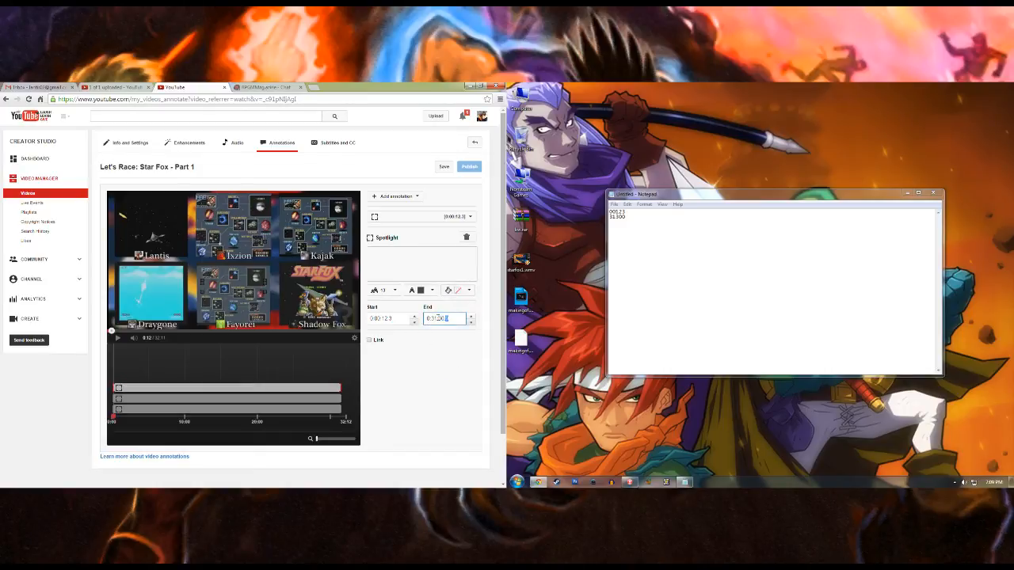
Step: Link the third spotlight to the KajakLombreFaucon channel in a new window, place it over the Kajak name and save
{"action": "left_click", "coordinate": [369, 340]}
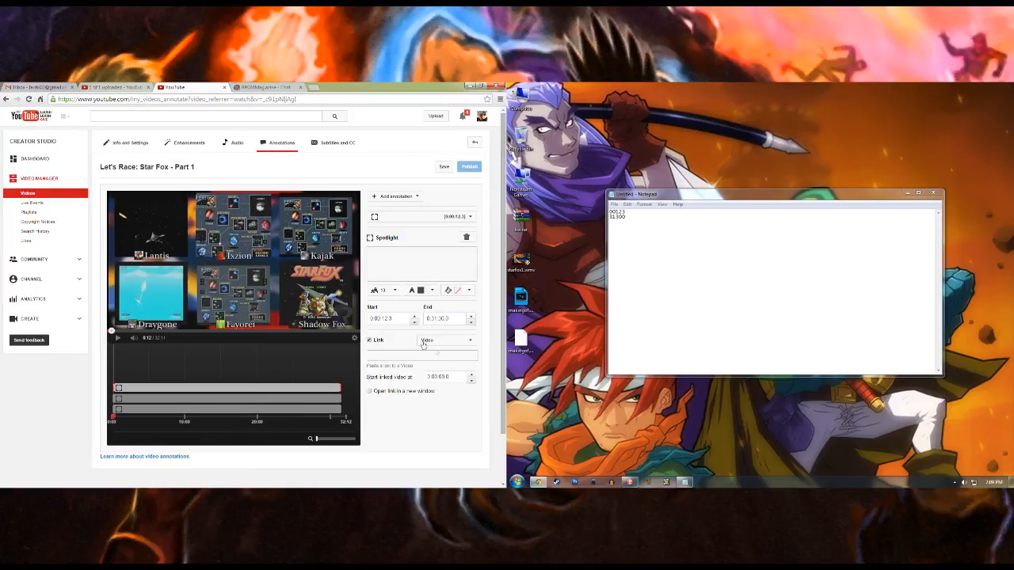
{"action": "left_click", "coordinate": [446, 340]}
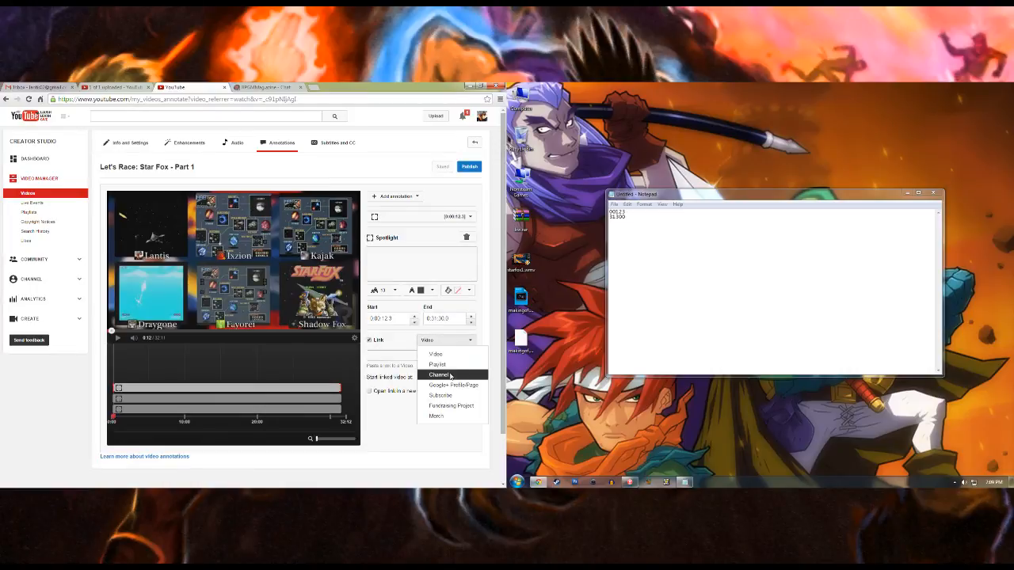
{"action": "left_click", "coordinate": [442, 376]}
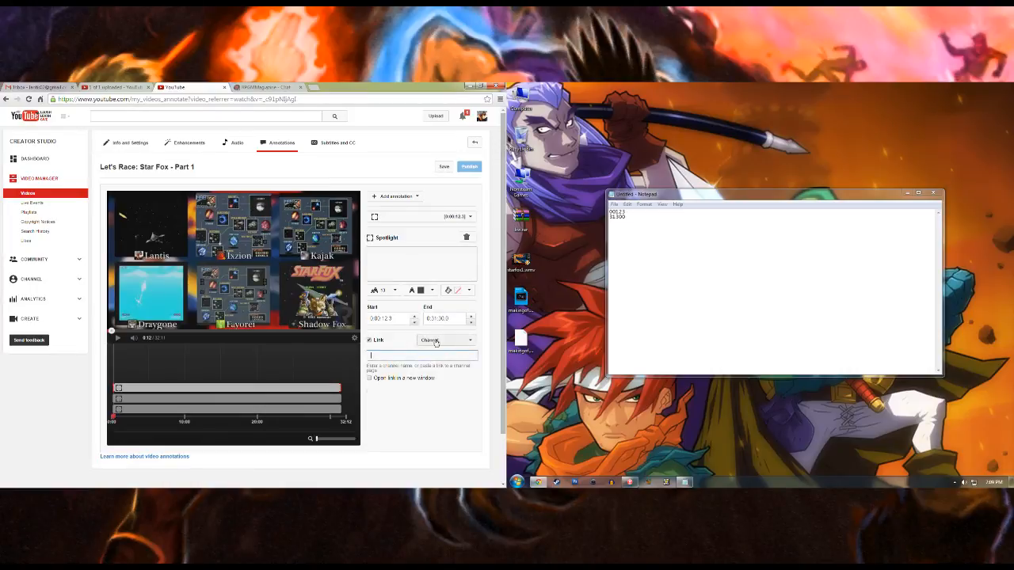
{"action": "type", "text": "KajakLombreFa.com"}
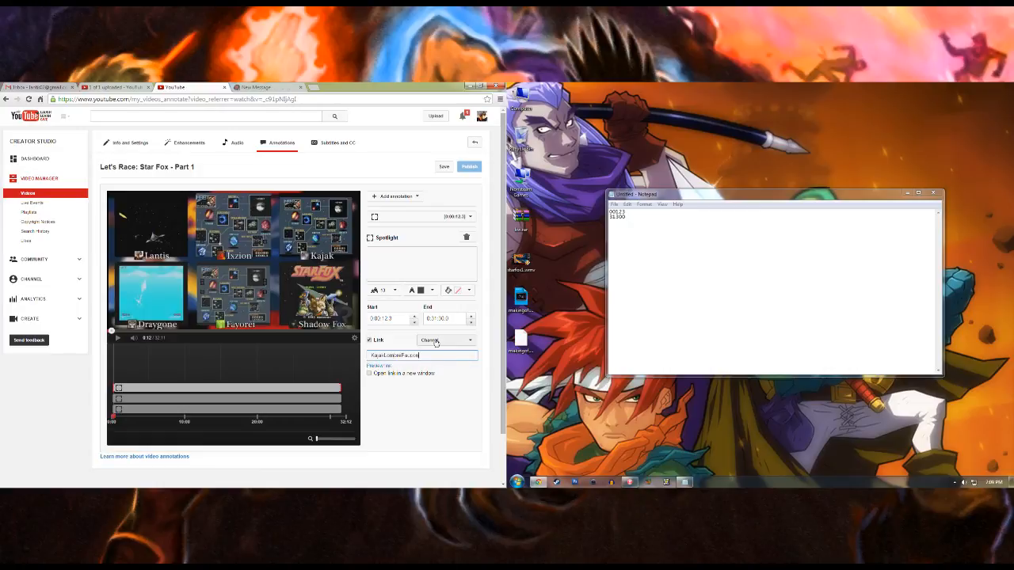
{"action": "left_click", "coordinate": [370, 373]}
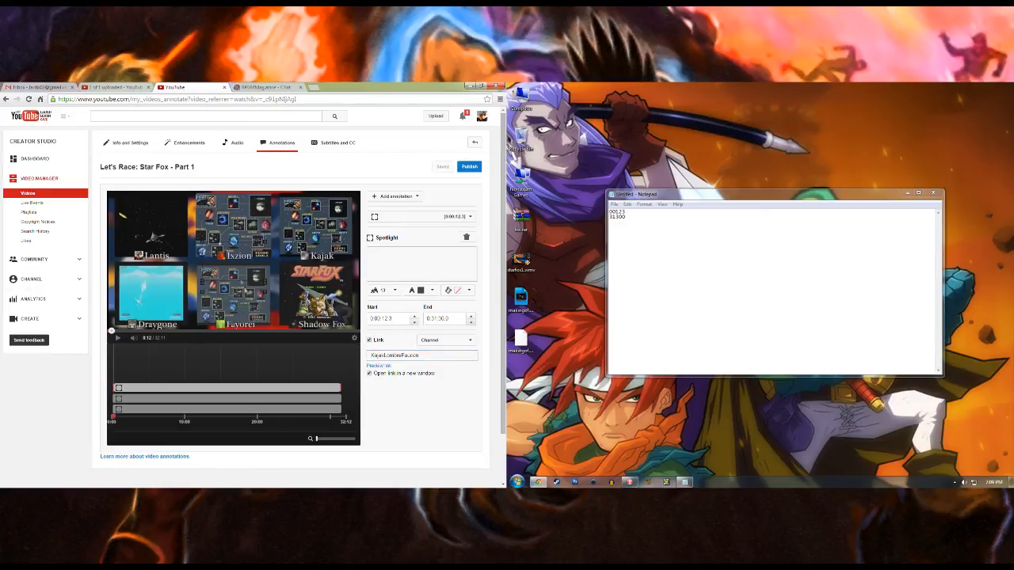
{"action": "left_click", "coordinate": [310, 290]}
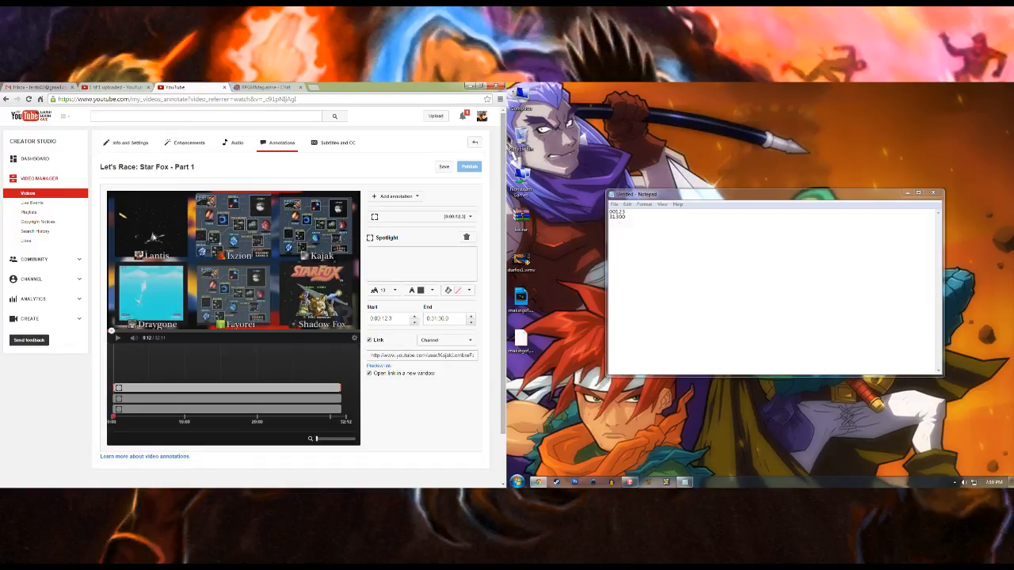
{"action": "left_click", "coordinate": [443, 167]}
Step: Add a fourth Spotlight annotation at 0:12 with no background colour, ending at 0:31:30.0
{"action": "left_click", "coordinate": [400, 198]}
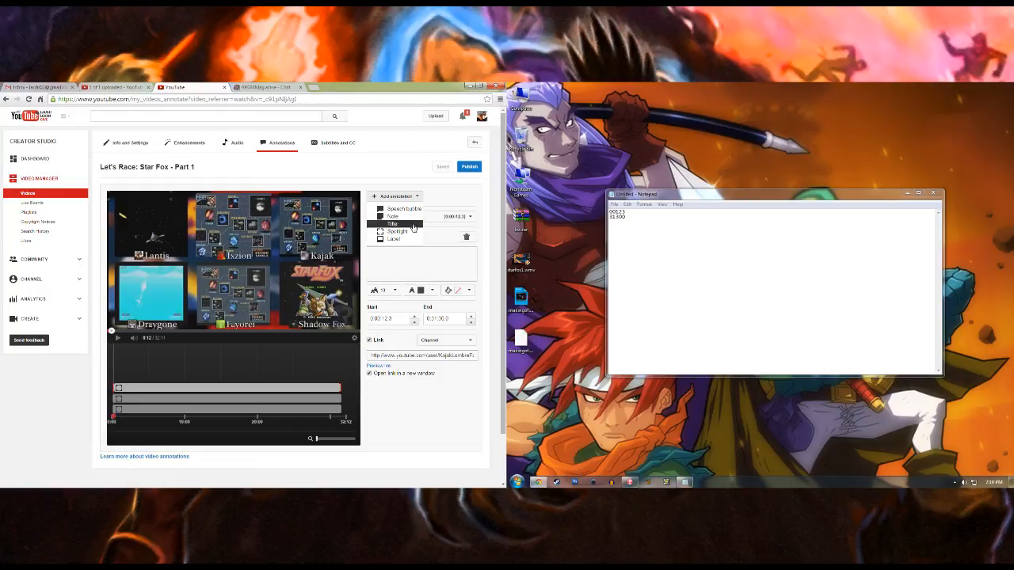
{"action": "left_click", "coordinate": [398, 232]}
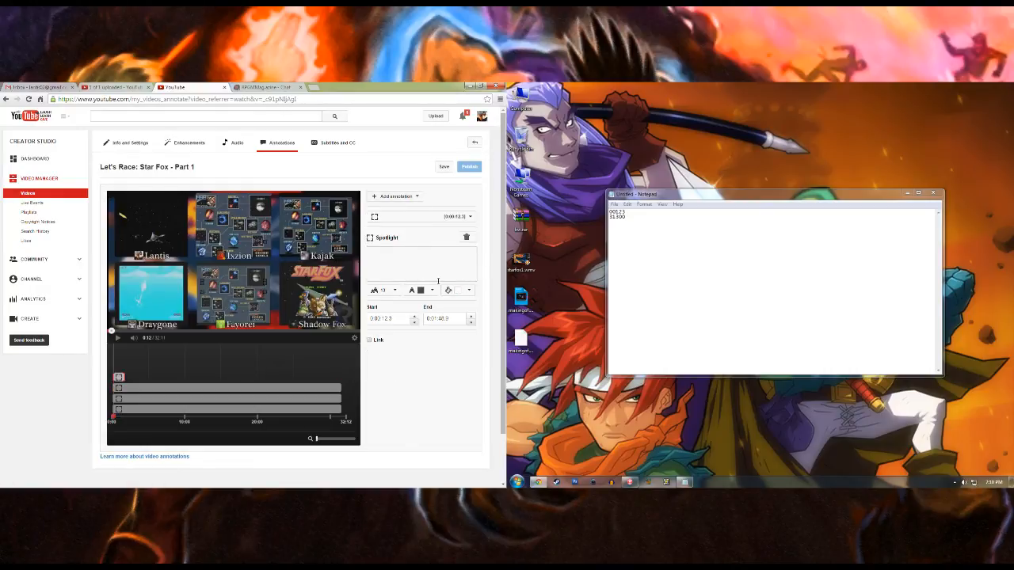
{"action": "left_click", "coordinate": [458, 290]}
{"action": "left_click", "coordinate": [460, 369]}
{"action": "left_click_drag", "start_coordinate": [427, 320], "coordinate": [439, 320]}
{"action": "type", "text": "31300"}
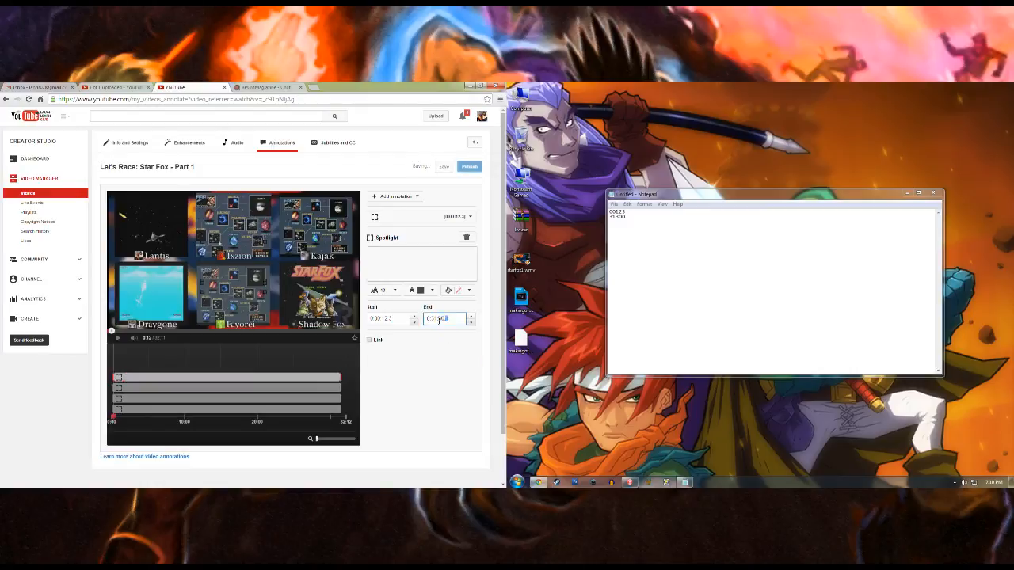
Step: Link the fourth spotlight to the GDGaming channel, opening in a new window, and fit it over the Draygone name
{"action": "left_click", "coordinate": [376, 341]}
{"action": "left_click", "coordinate": [444, 339]}
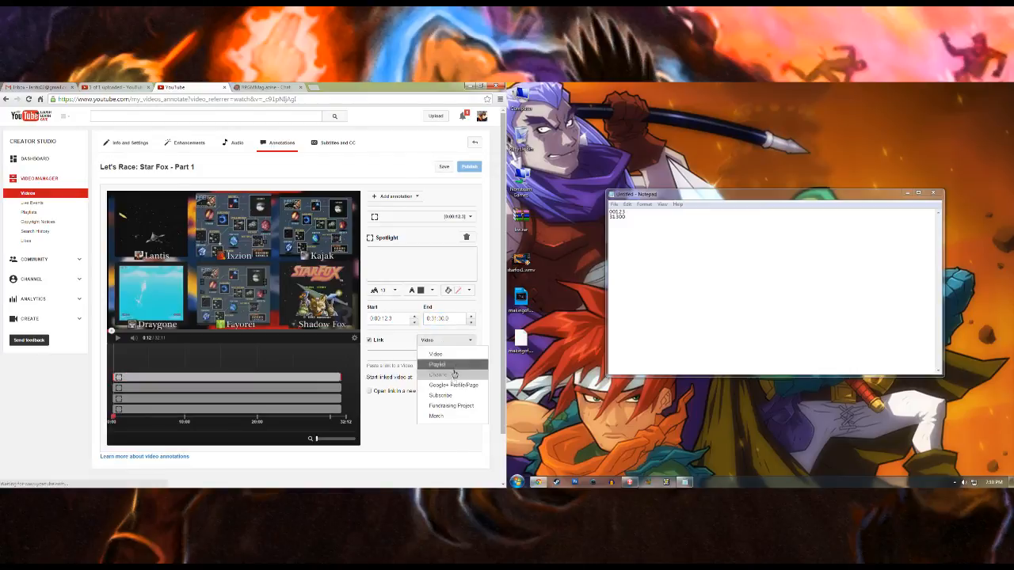
{"action": "left_click", "coordinate": [418, 357]}
{"action": "left_click", "coordinate": [418, 357]}
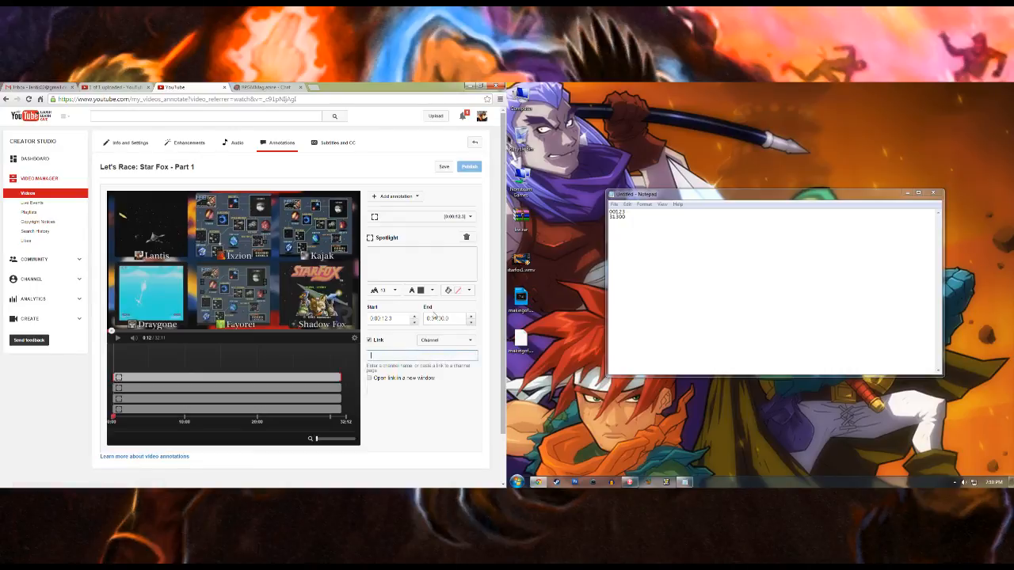
{"action": "type", "text": "33"}
{"action": "type", "text": "Gaming"}
{"action": "left_click", "coordinate": [369, 373]}
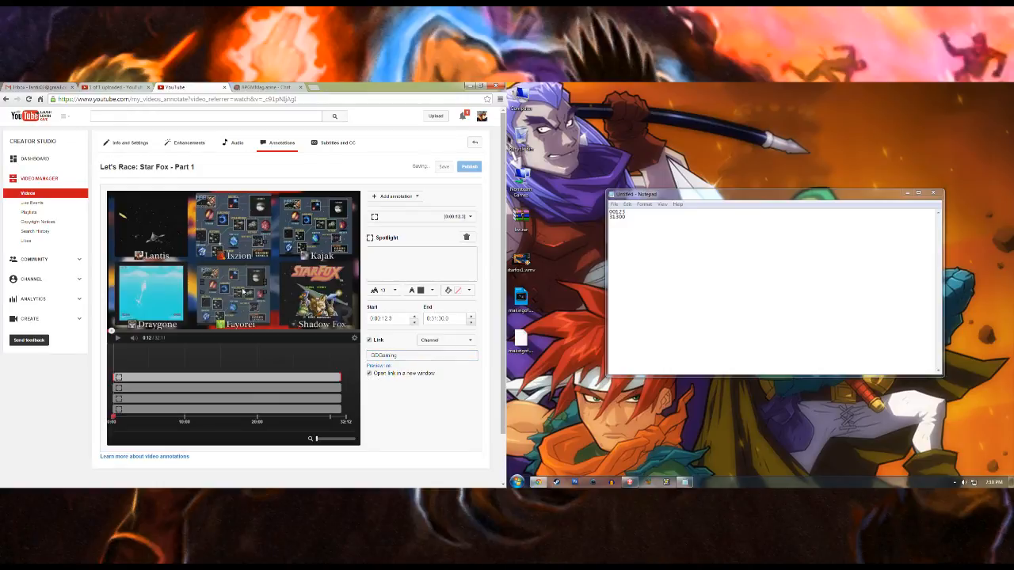
{"action": "left_click_drag", "start_coordinate": [217, 276], "coordinate": [140, 325]}
{"action": "left_click_drag", "start_coordinate": [188, 293], "coordinate": [177, 321]}
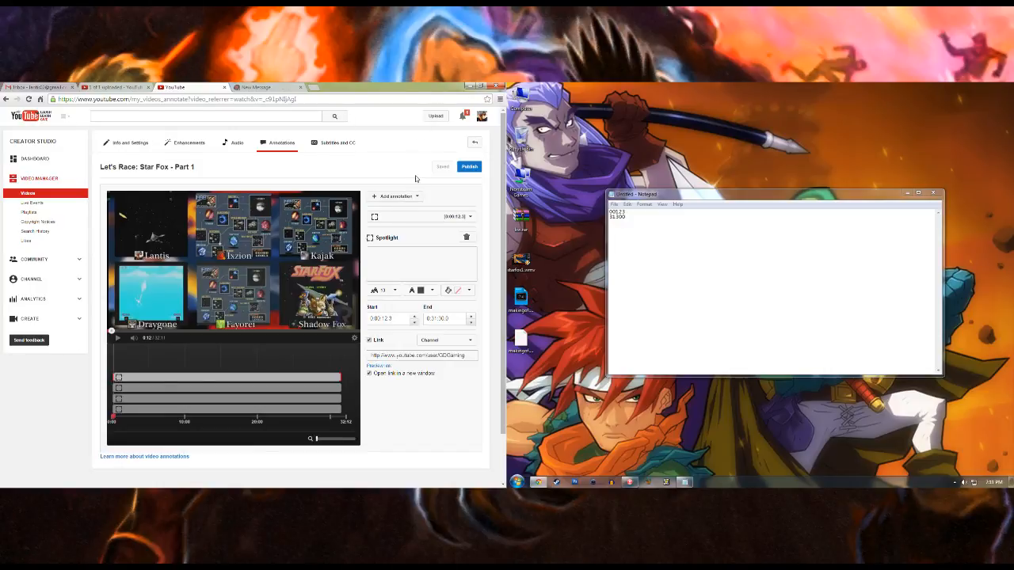
Step: Add a fifth Spotlight annotation at 0:12, clear its background colour and end it at 0:31:30.0
{"action": "left_click", "coordinate": [396, 195]}
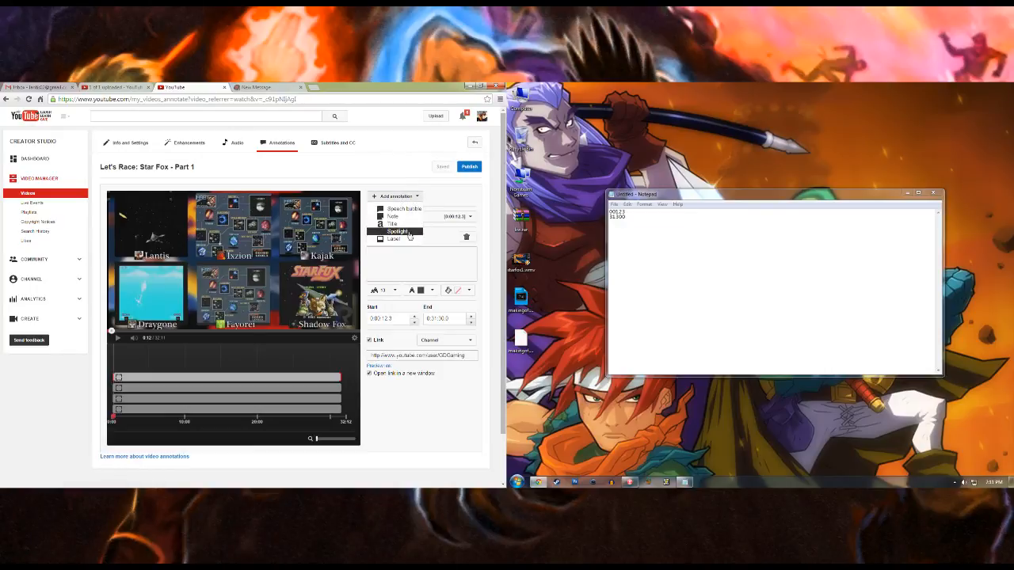
{"action": "left_click", "coordinate": [400, 232]}
{"action": "left_click", "coordinate": [466, 291]}
{"action": "left_click", "coordinate": [468, 373]}
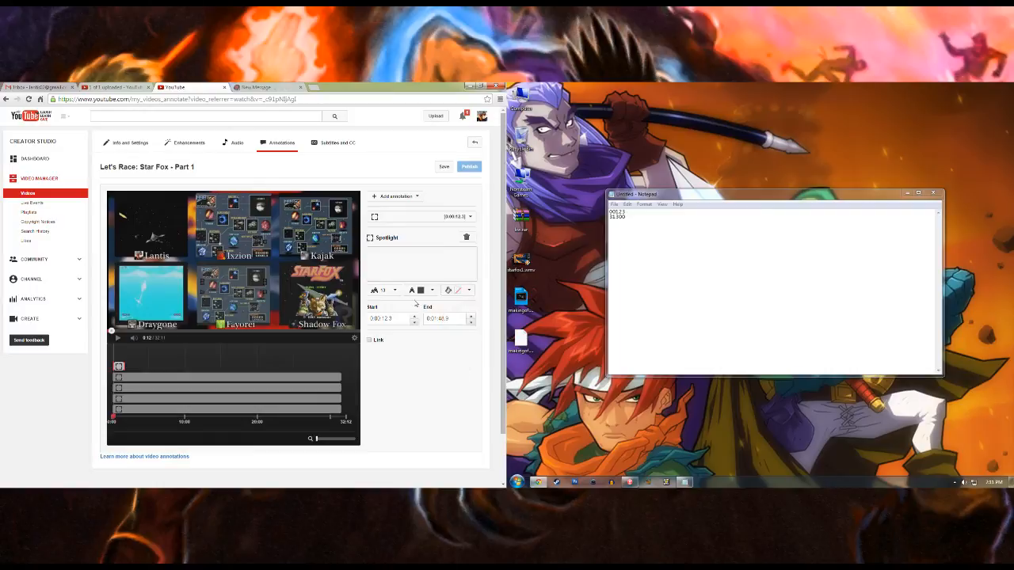
{"action": "left_click", "coordinate": [434, 319]}
{"action": "type", "text": "31:"}
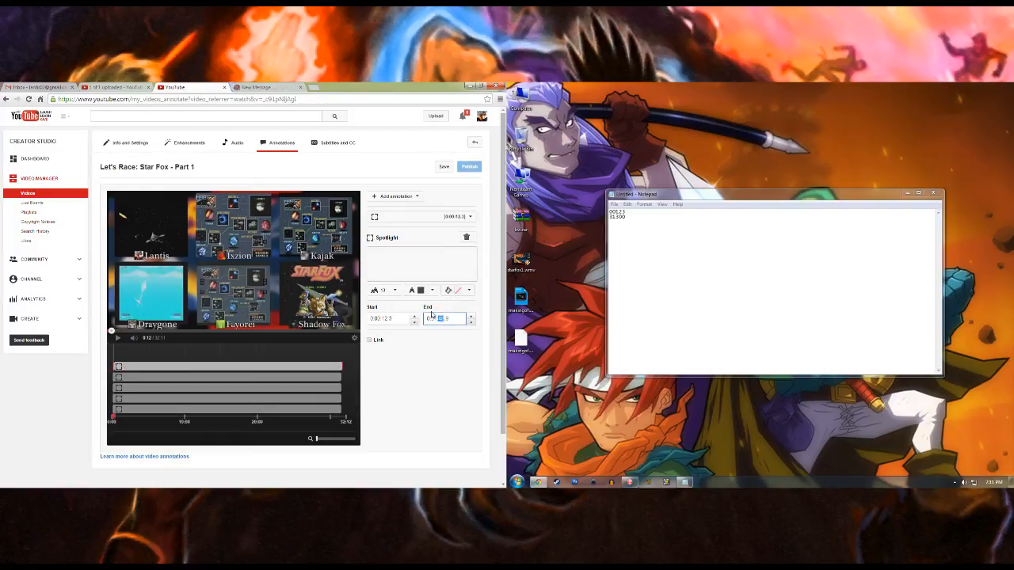
{"action": "type", "text": "300"}
Step: Link the fifth spotlight to the SuperOrangeGamer channel, opening in a new window, and save the annotations
{"action": "left_click", "coordinate": [369, 341]}
{"action": "left_click", "coordinate": [446, 340]}
{"action": "left_click", "coordinate": [448, 375]}
{"action": "left_click", "coordinate": [437, 357]}
{"action": "type", "text": "SuperCri"}
{"action": "key", "text": "BackSpace"}
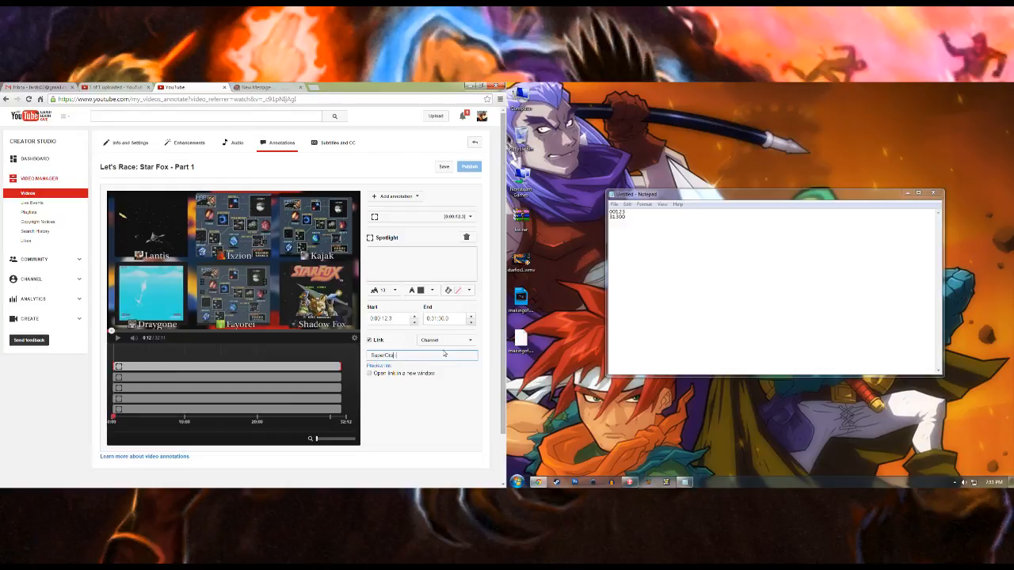
{"action": "type", "text": "e"}
{"action": "type", "text": "3l"}
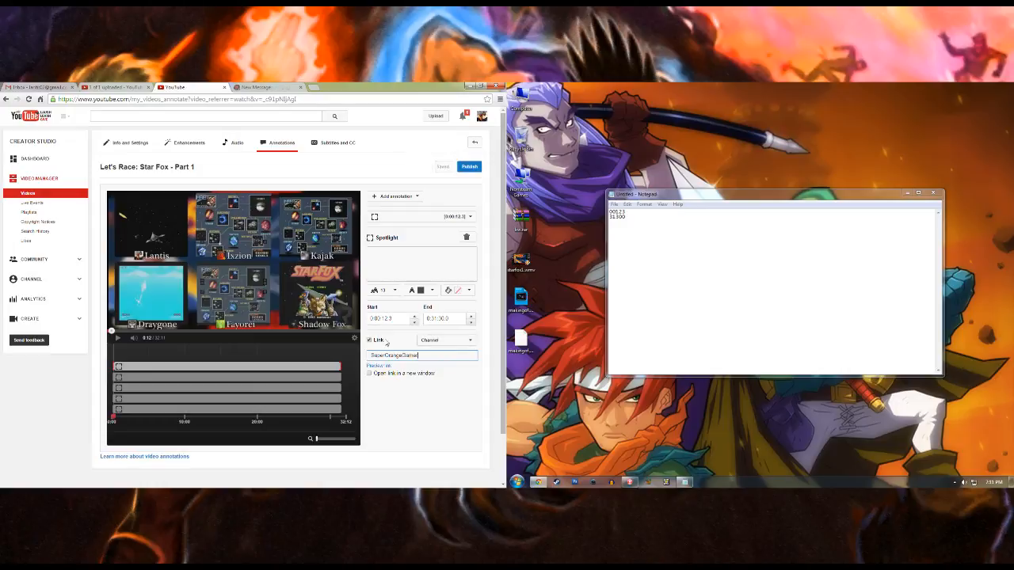
{"action": "left_click", "coordinate": [369, 373]}
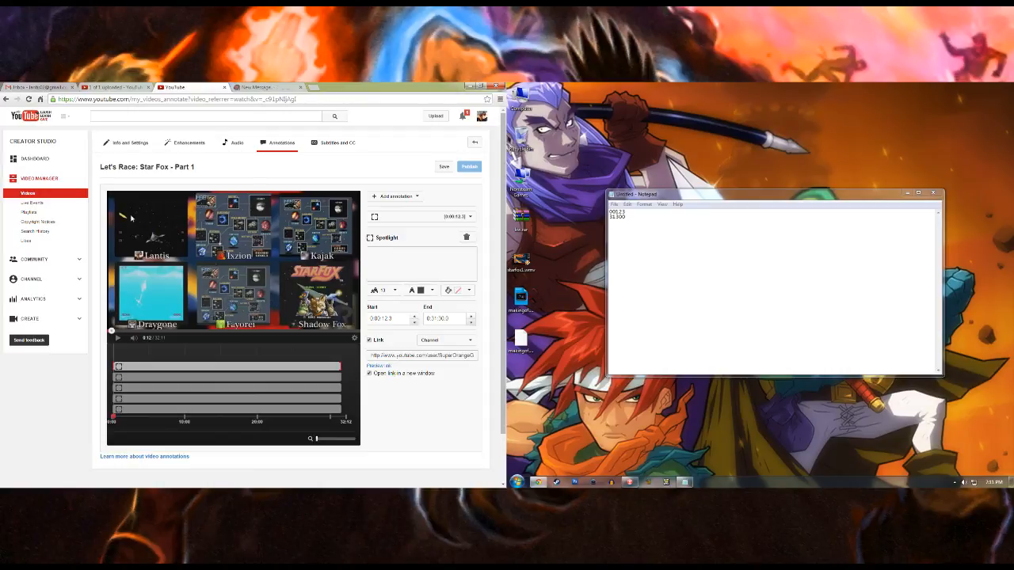
{"action": "left_click", "coordinate": [443, 167]}
Step: Add a sixth Spotlight annotation at 0:12 with its background colour removed and its end time set to 0:31:30.0
{"action": "left_click", "coordinate": [404, 197]}
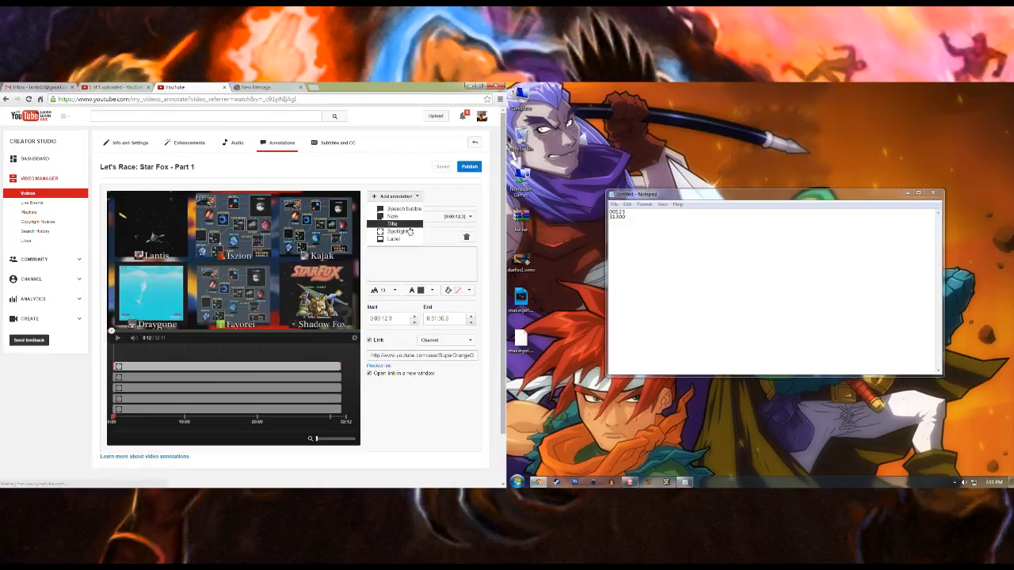
{"action": "left_click", "coordinate": [405, 232]}
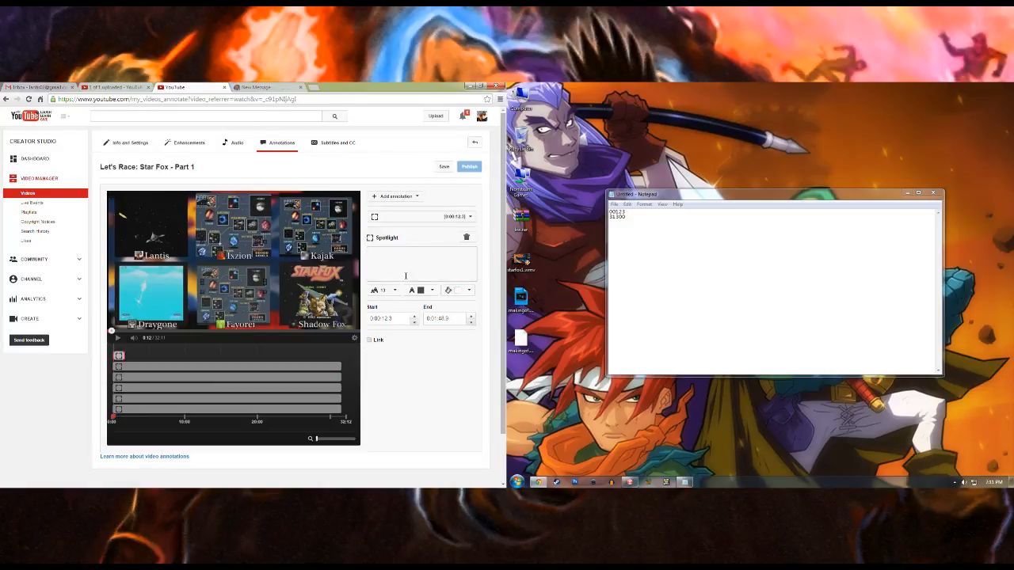
{"action": "left_click", "coordinate": [464, 291]}
{"action": "left_click", "coordinate": [466, 379]}
{"action": "double_click", "coordinate": [435, 319]}
{"action": "type", "text": "31:30"}
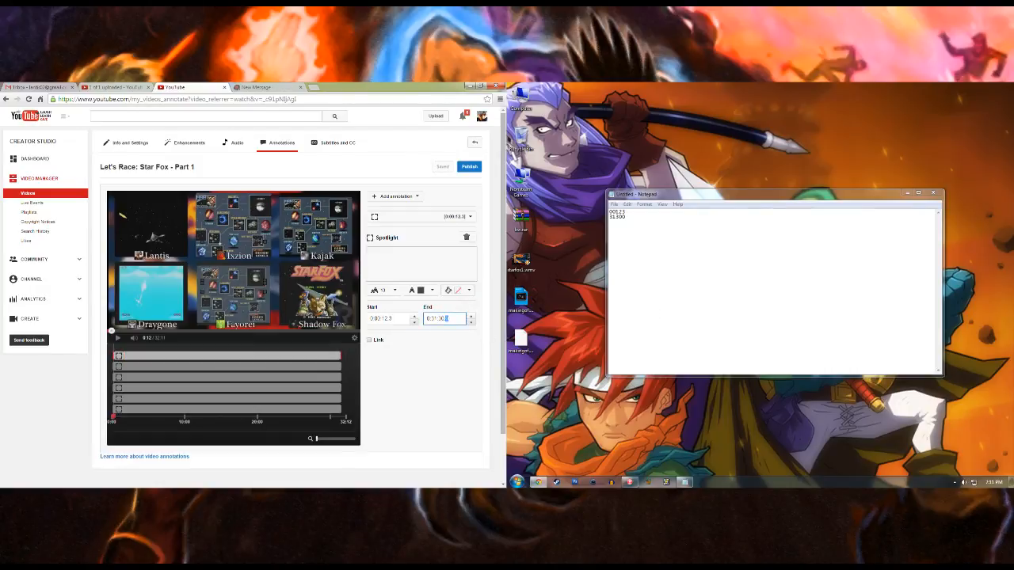
Step: Link the sixth spotlight to the ShadeFox1001 channel, opening in a new window, and preview the link
{"action": "left_click", "coordinate": [370, 340]}
{"action": "left_click", "coordinate": [446, 340]}
{"action": "left_click", "coordinate": [436, 374]}
{"action": "left_click", "coordinate": [406, 355]}
{"action": "type", "text": "ShadowF"}
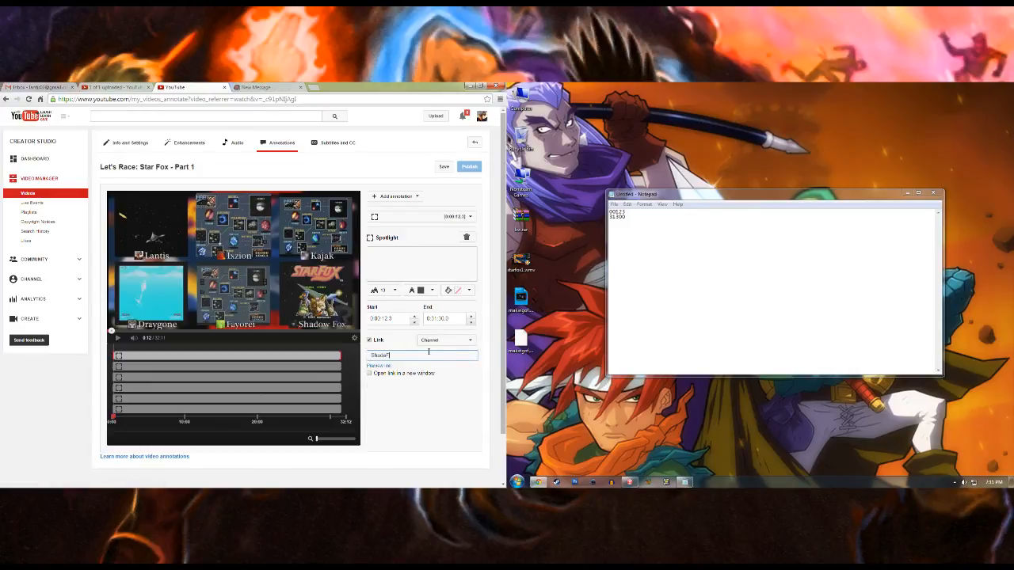
{"action": "type", "text": "ox1001"}
{"action": "left_click", "coordinate": [378, 367]}
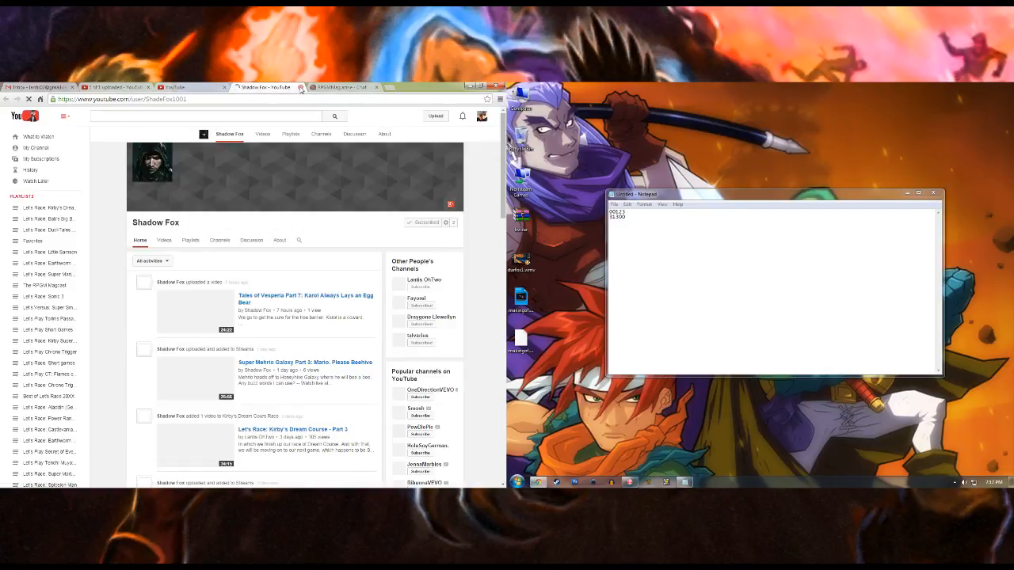
{"action": "left_click", "coordinate": [299, 88]}
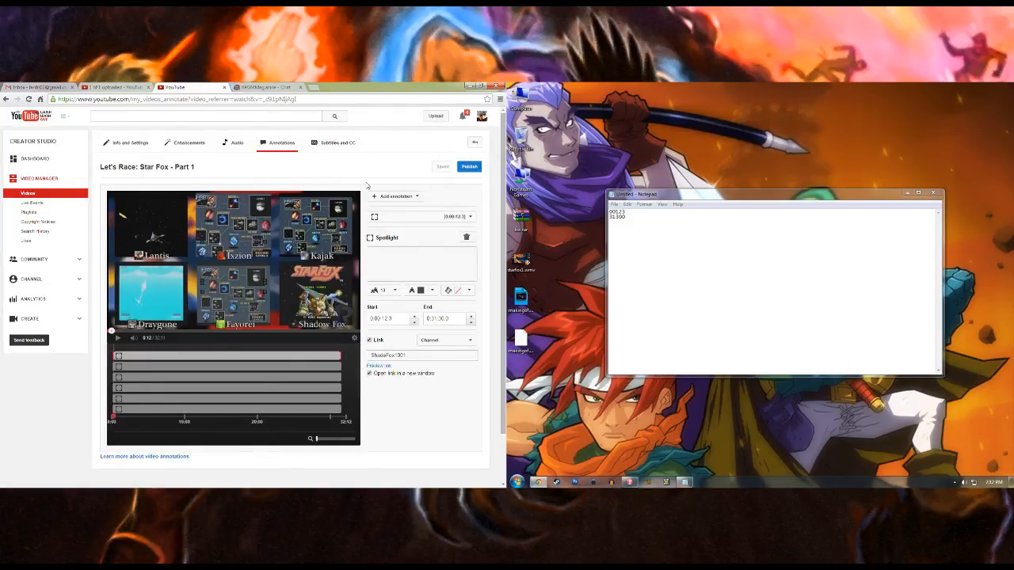
Step: Fit the sixth spotlight over the Shadow Fox name, save the annotations, and check the fifth and first spotlights
{"action": "left_click", "coordinate": [287, 305]}
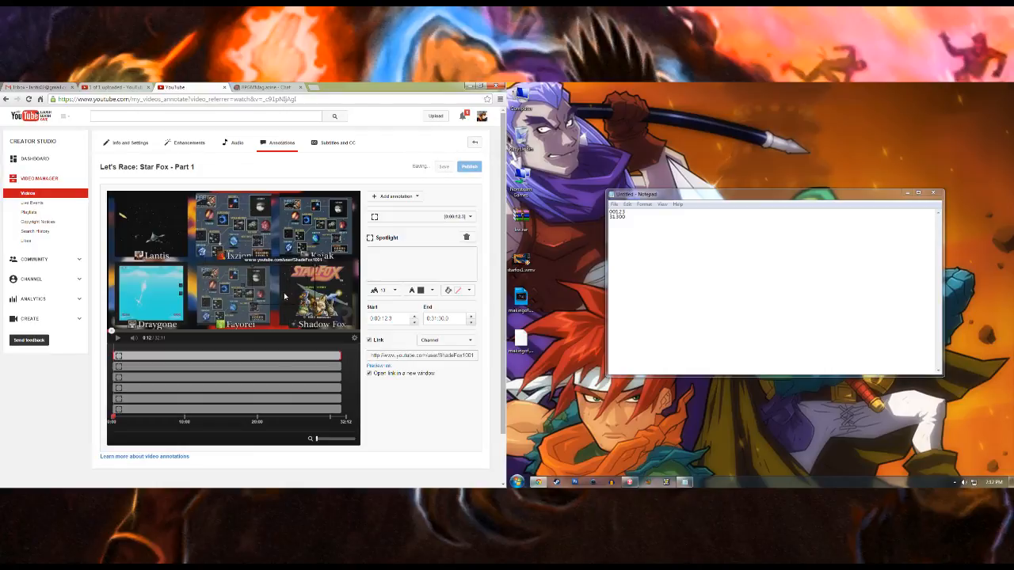
{"action": "left_click", "coordinate": [322, 330]}
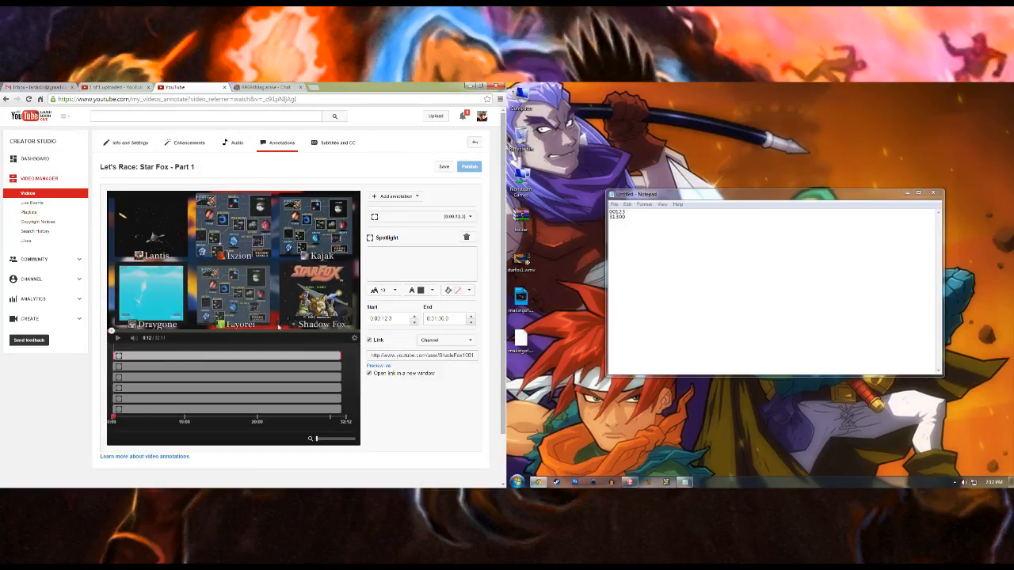
{"action": "left_click", "coordinate": [444, 167]}
{"action": "left_click", "coordinate": [336, 366]}
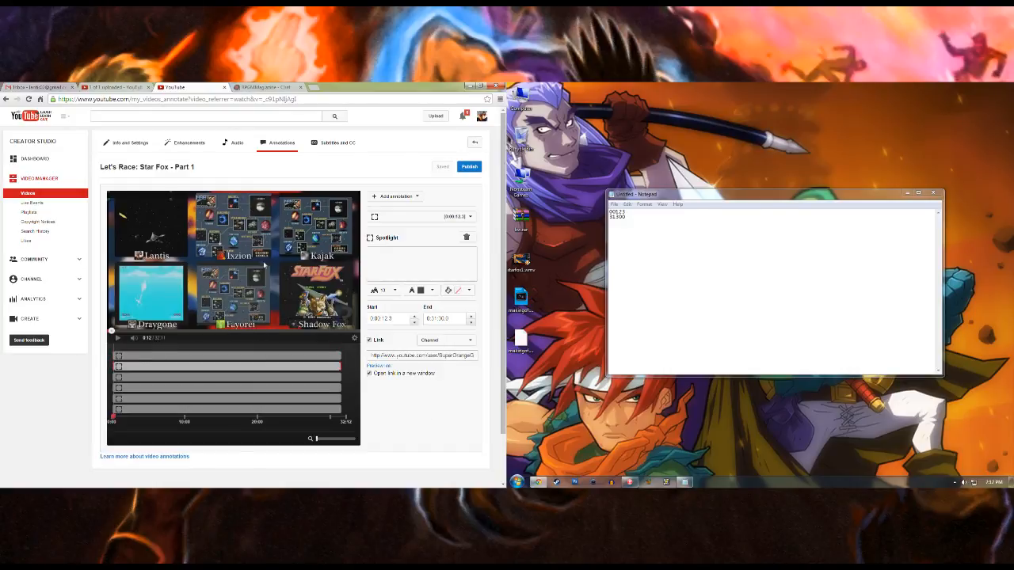
{"action": "left_click", "coordinate": [161, 253]}
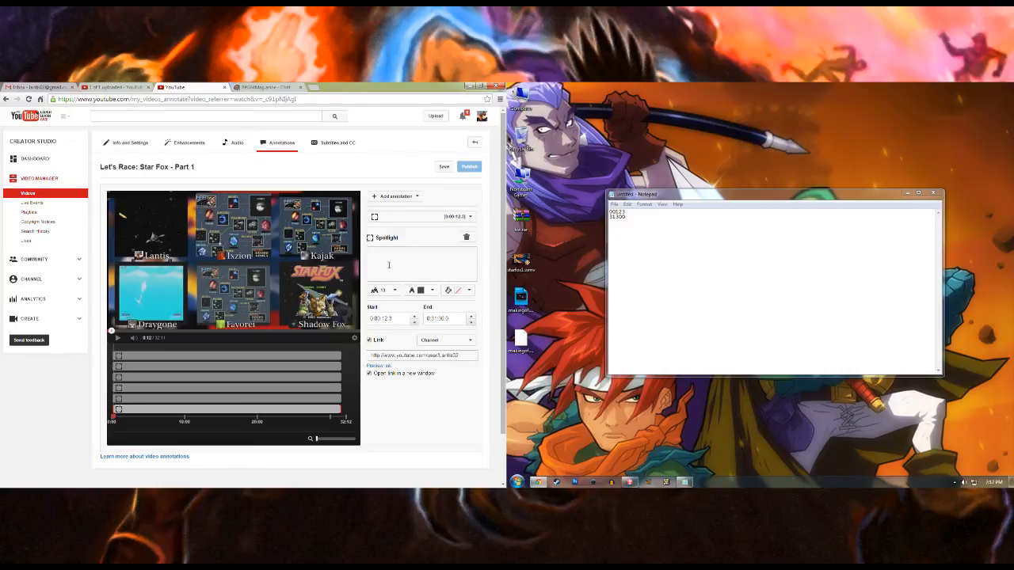
Step: Find the Last Four Races end screen in the video and pause playback at 31:39
{"action": "left_click", "coordinate": [353, 332]}
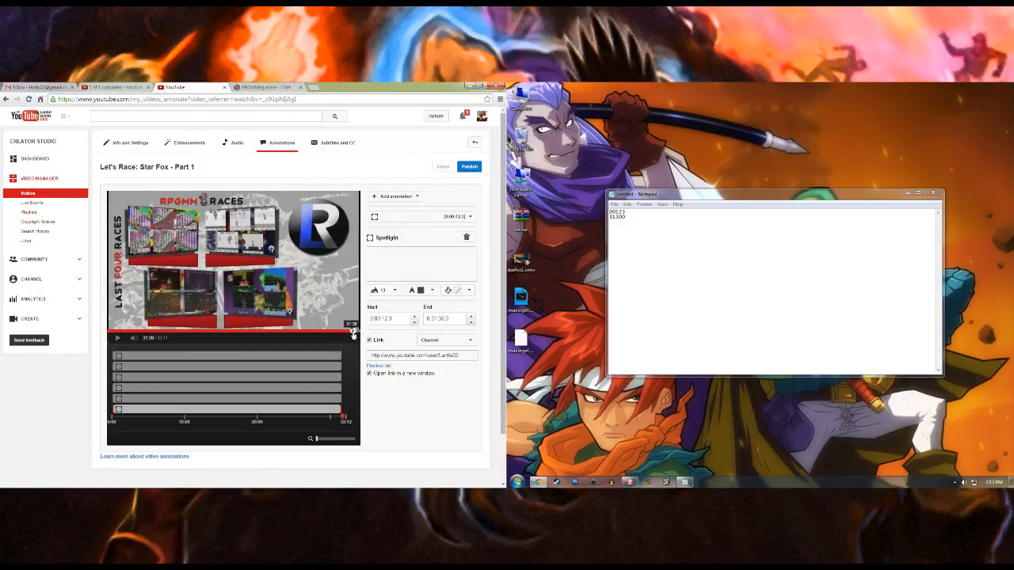
{"action": "left_click", "coordinate": [354, 334]}
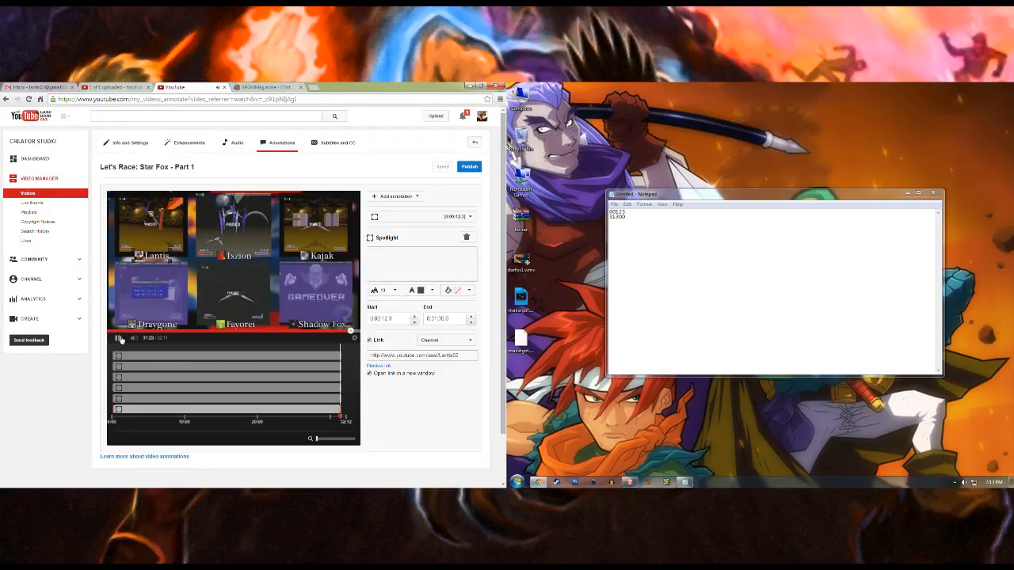
{"action": "left_click", "coordinate": [353, 335]}
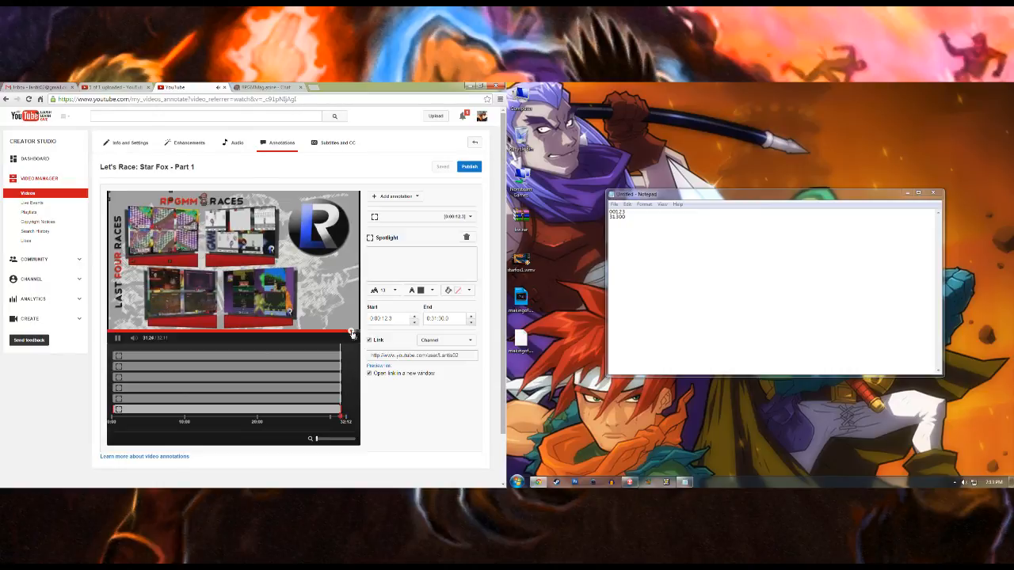
{"action": "left_click", "coordinate": [350, 335]}
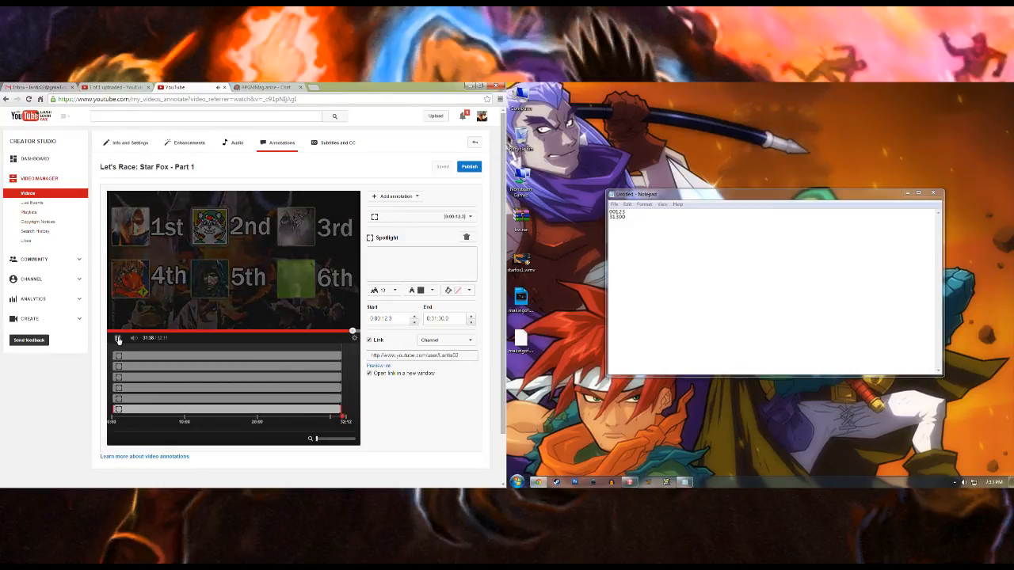
{"action": "left_click", "coordinate": [118, 339]}
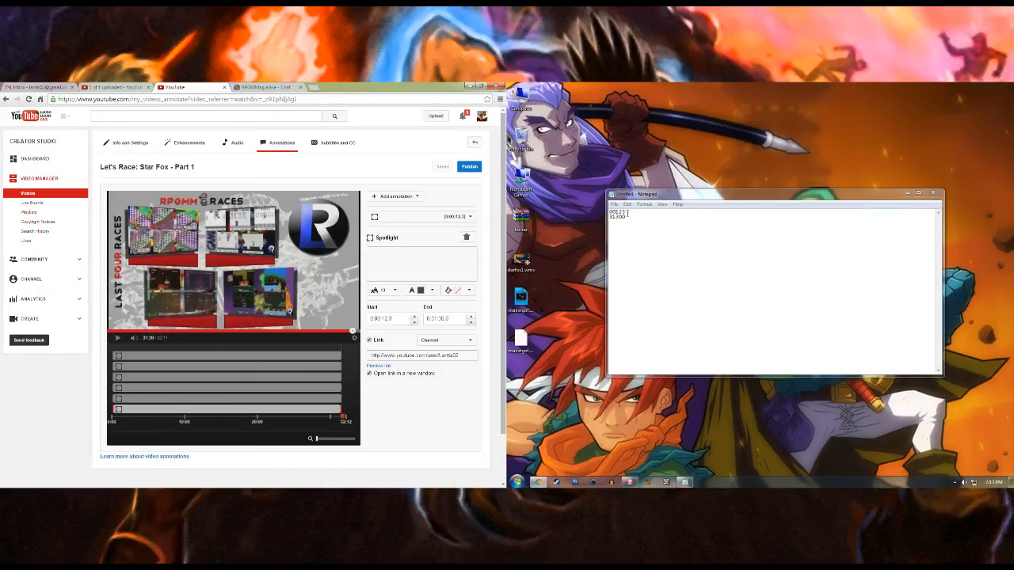
Step: Replace the start and end times in the Notepad notes with 31390 and 32090
{"action": "left_click_drag", "start_coordinate": [626, 212], "coordinate": [580, 214]}
{"action": "type", "text": "3"}
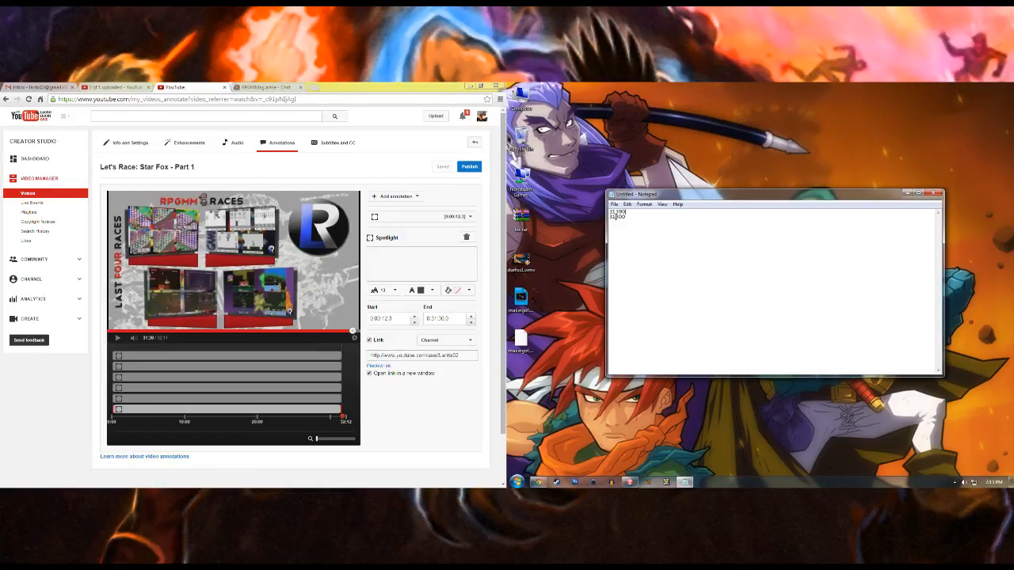
{"action": "left_click_drag", "start_coordinate": [617, 216], "coordinate": [610, 216]}
{"action": "type", "text": "39"}
Step: Add a seventh Spotlight annotation with its background colour removed, running from 0:31:39.0 to 0:32:09.0
{"action": "left_click", "coordinate": [404, 198]}
{"action": "left_click", "coordinate": [408, 231]}
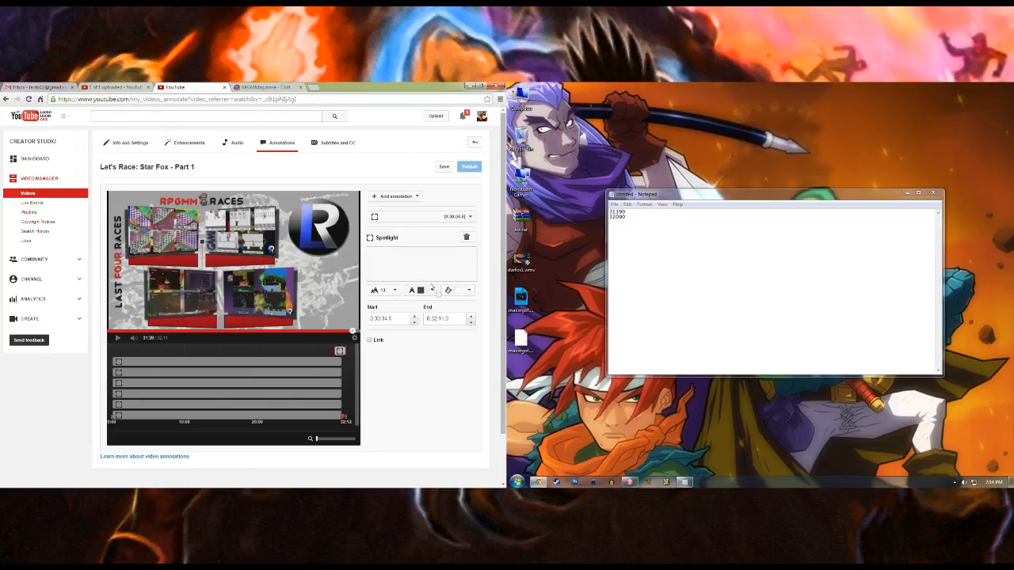
{"action": "left_click", "coordinate": [458, 290]}
{"action": "left_click", "coordinate": [464, 372]}
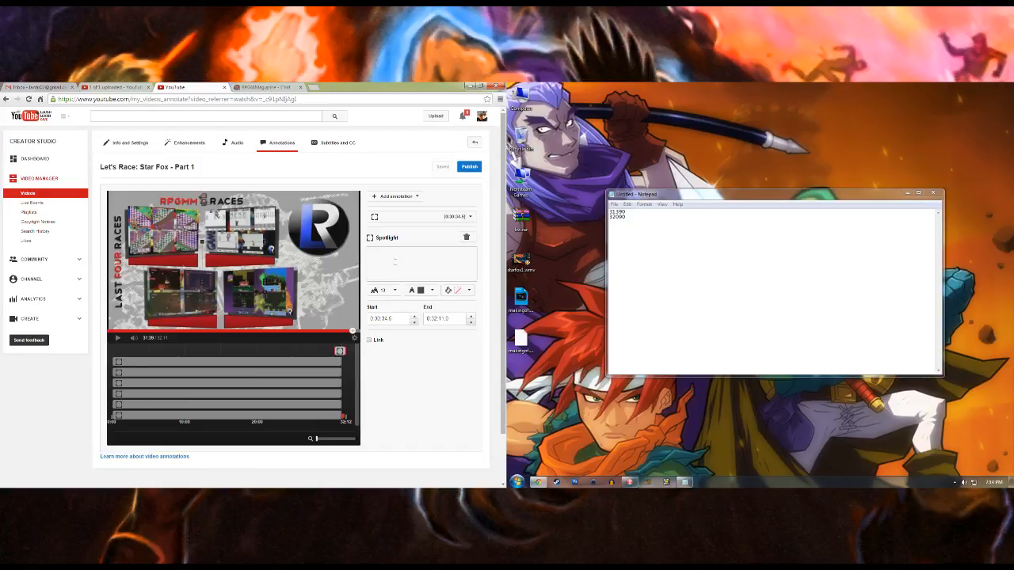
{"action": "left_click", "coordinate": [377, 318]}
{"action": "type", "text": "31:"}
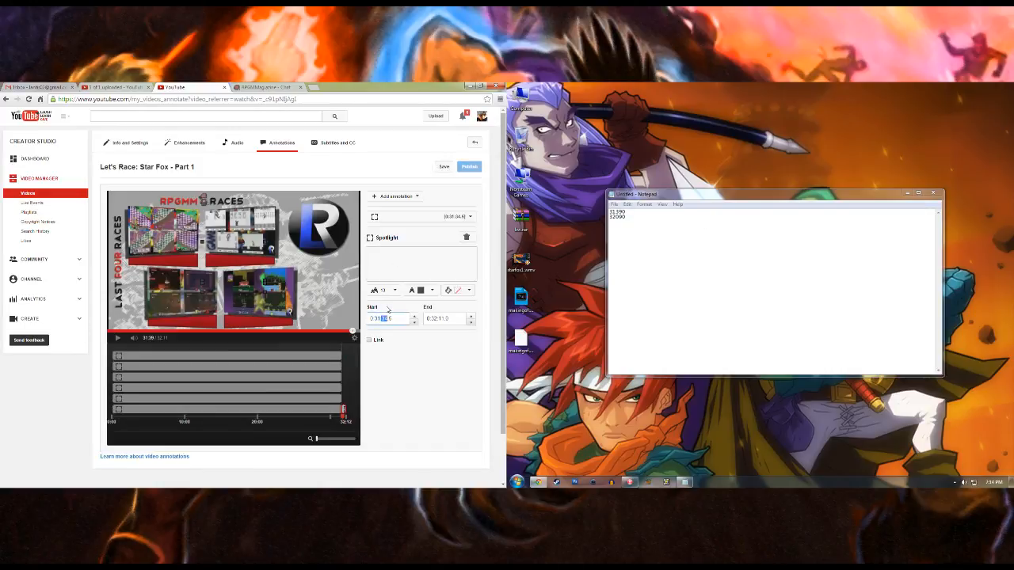
{"action": "type", "text": "39"}
{"action": "left_click", "coordinate": [439, 320]}
{"action": "type", "text": "09"}
{"action": "left_click", "coordinate": [441, 318]}
Step: Place the seventh spotlight over the first race thumbnail and label it Kirby's Dream Course in white, size 16 text
{"action": "left_click_drag", "start_coordinate": [231, 264], "coordinate": [179, 244]}
{"action": "left_click", "coordinate": [419, 258]}
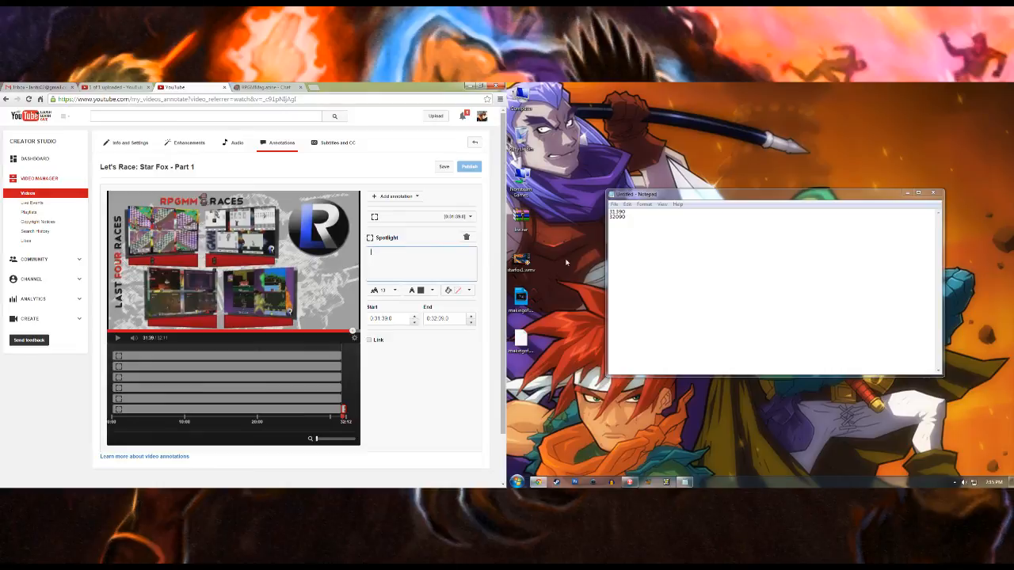
{"action": "type", "text": "Kirby's Dream Course"}
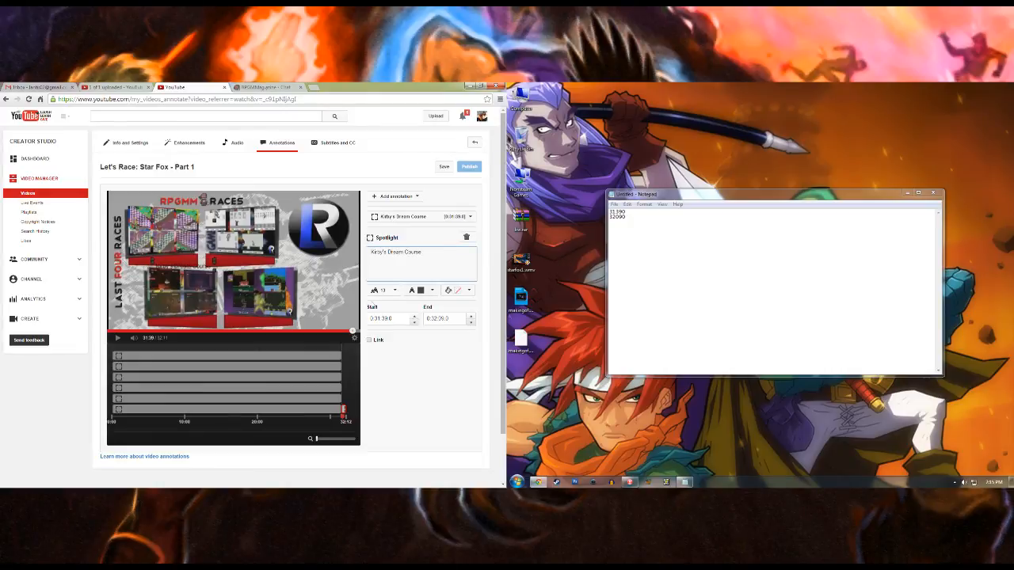
{"action": "left_click", "coordinate": [395, 293]}
{"action": "left_click", "coordinate": [388, 326]}
{"action": "left_click", "coordinate": [421, 292]}
{"action": "left_click", "coordinate": [409, 304]}
{"action": "mouse_move", "coordinate": [170, 247]}
{"action": "left_mouse_down"}
{"action": "mouse_move", "coordinate": [132, 236]}
{"action": "mouse_move", "coordinate": [190, 263]}
{"action": "mouse_move", "coordinate": [170, 244]}
{"action": "left_mouse_up"}
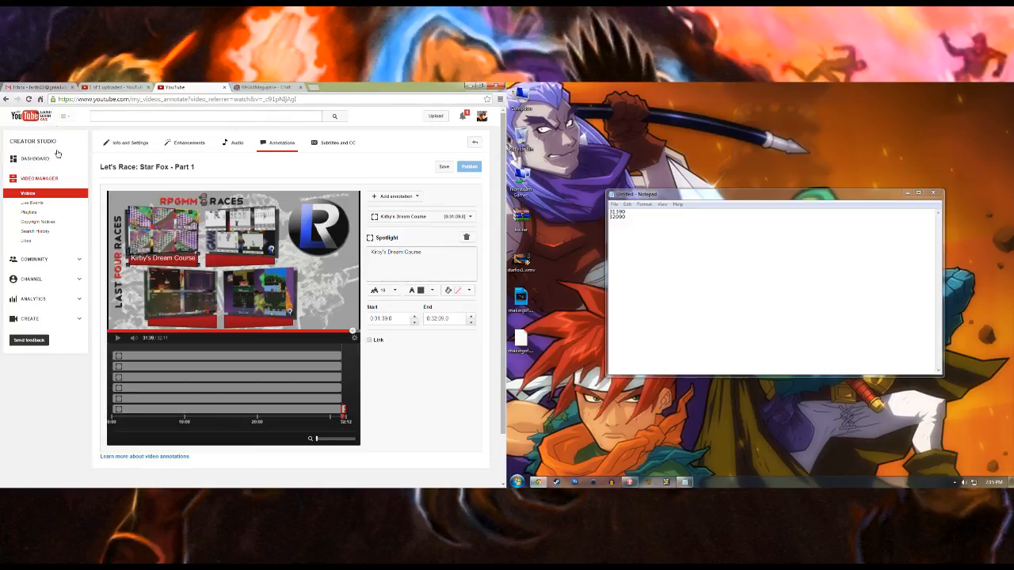
Step: Open the channel's Playlists page in a separate browser tab and return to the annotation editor
{"action": "left_click", "coordinate": [64, 123]}
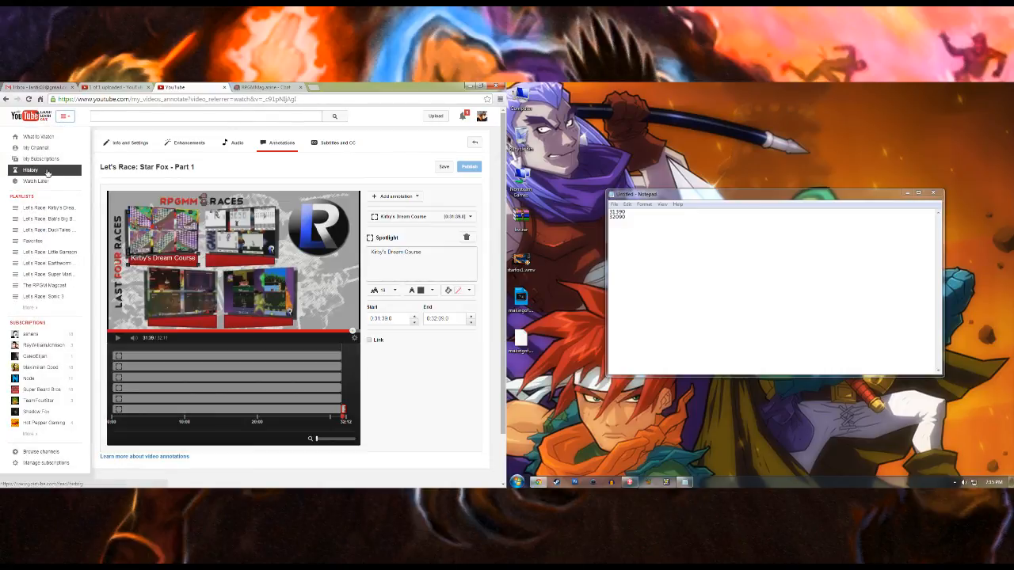
{"action": "middle_click", "coordinate": [46, 160]}
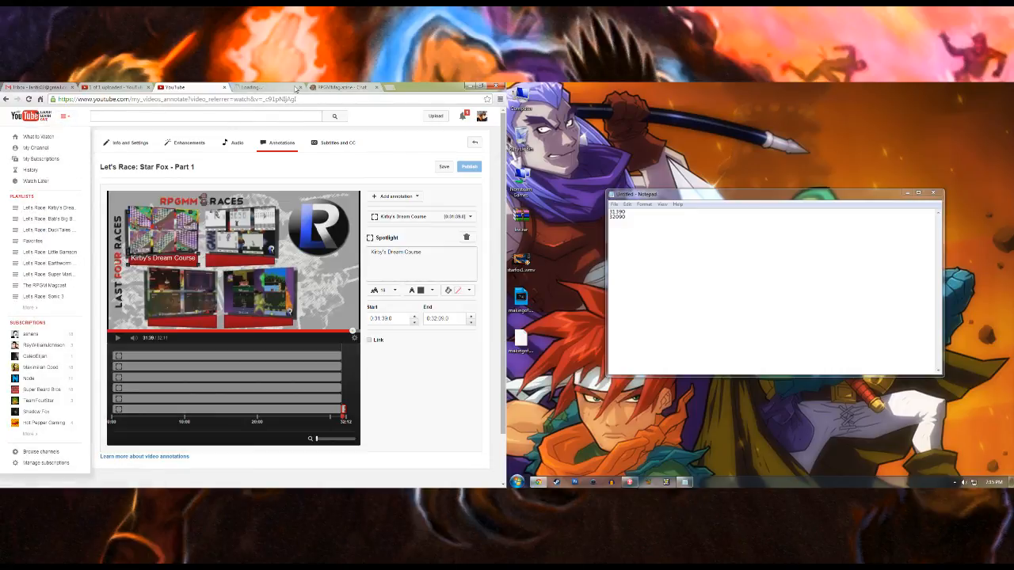
{"action": "left_click_drag", "start_coordinate": [338, 90], "coordinate": [187, 89]}
{"action": "left_click", "coordinate": [326, 89]}
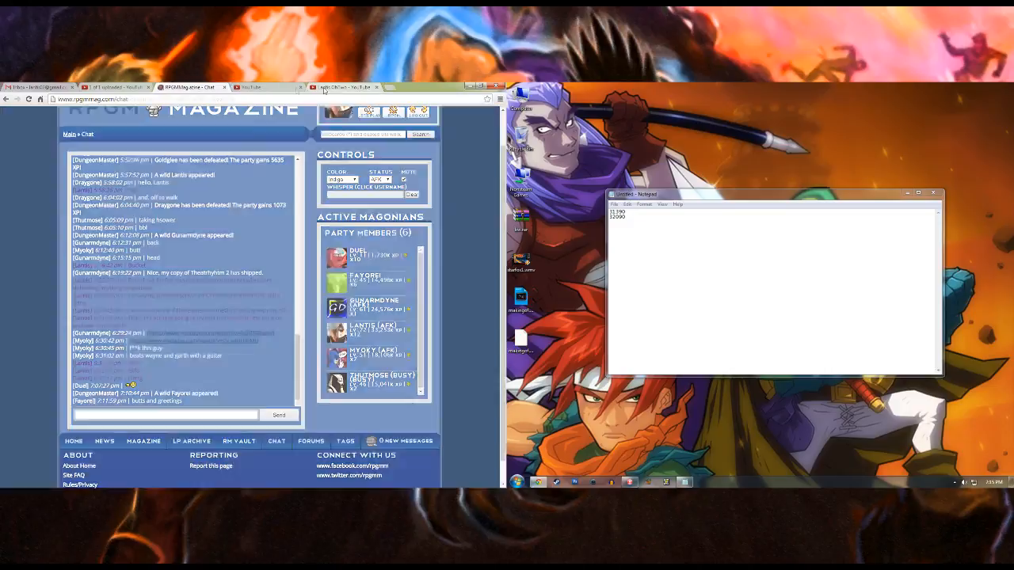
{"action": "left_click", "coordinate": [262, 90]}
{"action": "left_click", "coordinate": [327, 89]}
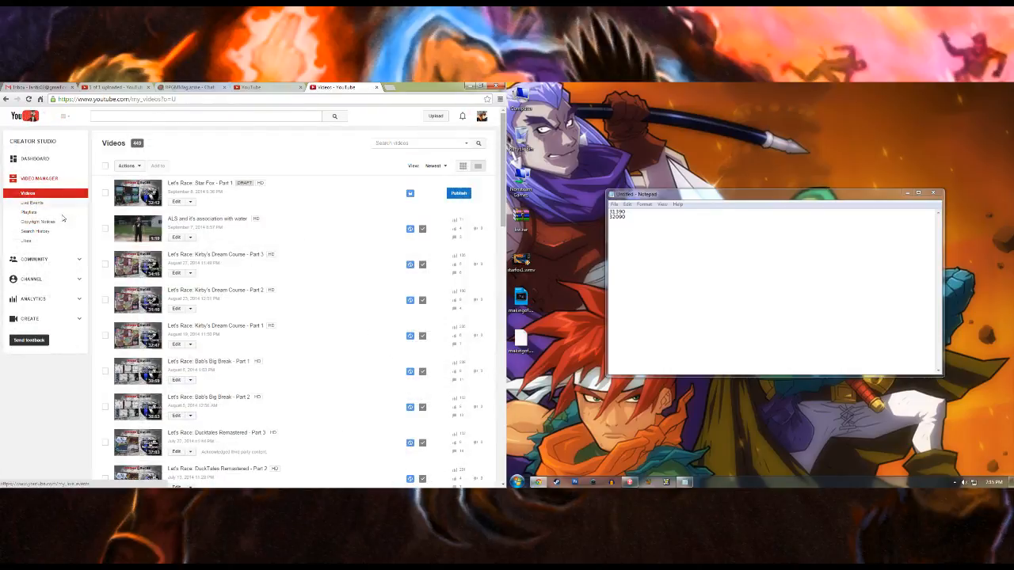
{"action": "left_click", "coordinate": [35, 213]}
{"action": "left_click", "coordinate": [269, 88]}
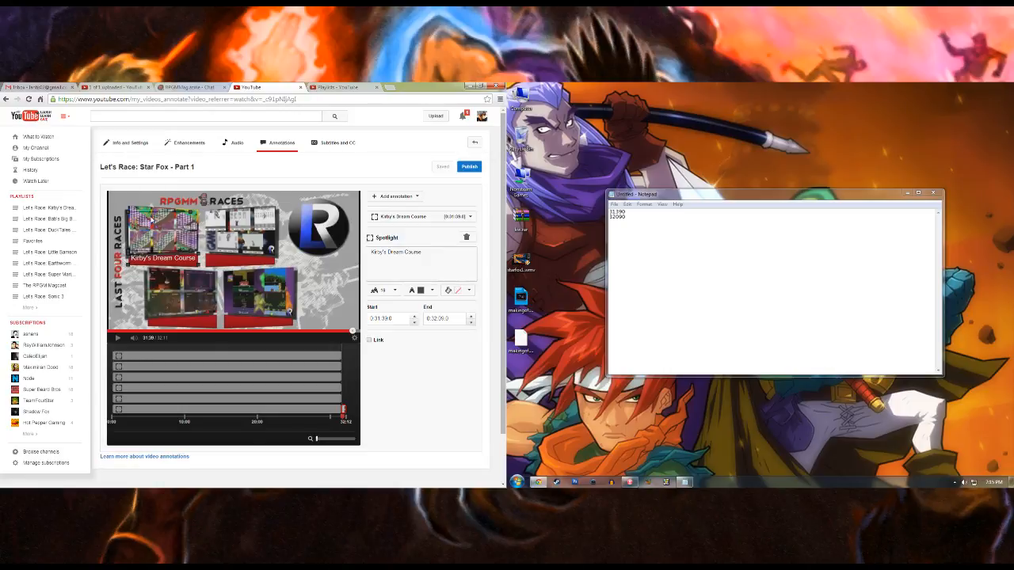
Step: Reposition the Kirby's Dream Course spotlight so its label sits on the red base below the first thumbnail
{"action": "mouse_move", "coordinate": [149, 234]}
{"action": "left_mouse_down"}
{"action": "mouse_move", "coordinate": [149, 224]}
{"action": "mouse_move", "coordinate": [164, 289]}
{"action": "left_mouse_up"}
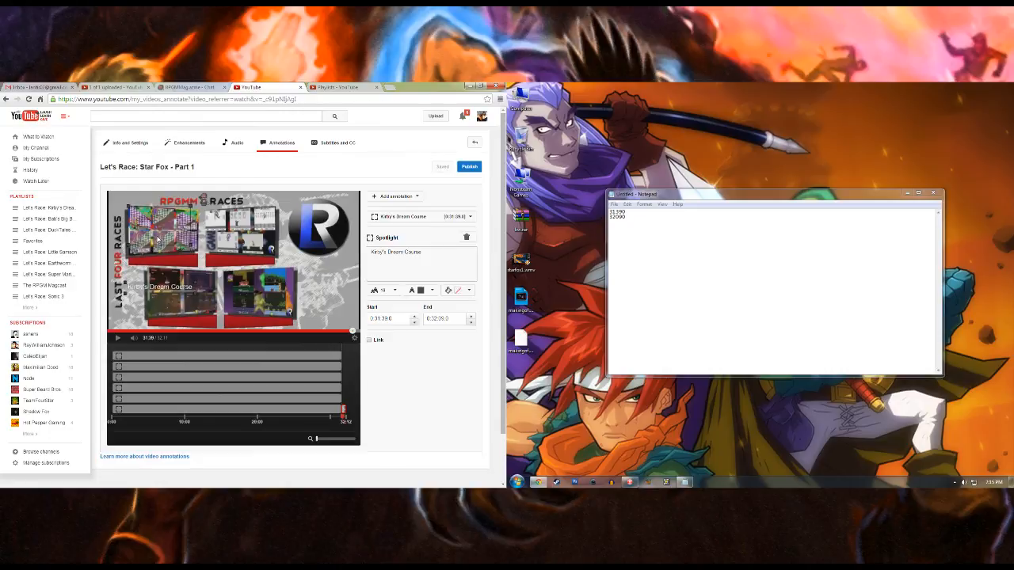
{"action": "left_click", "coordinate": [158, 239]}
{"action": "left_click_drag", "start_coordinate": [172, 287], "coordinate": [174, 261]}
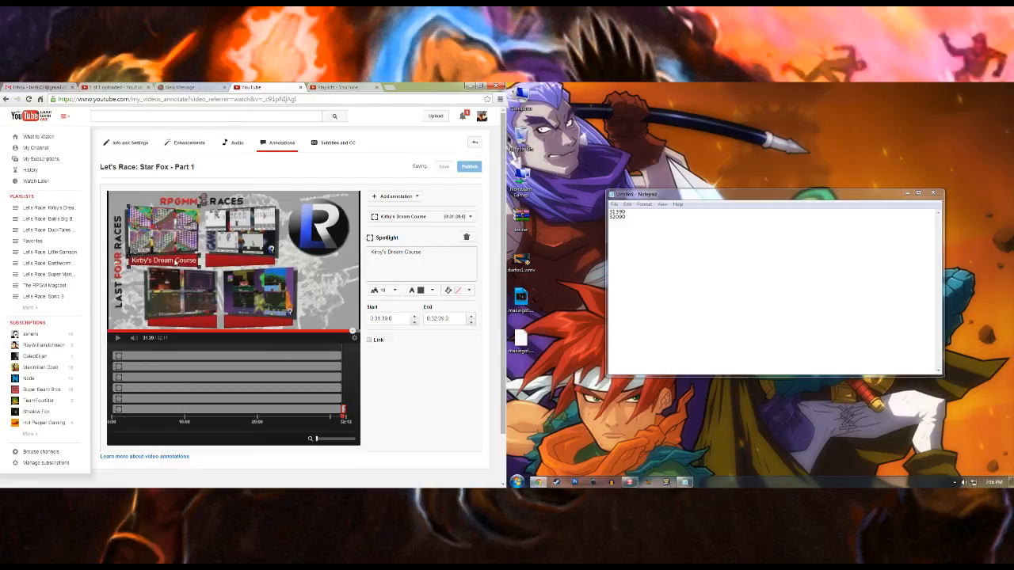
{"action": "left_click", "coordinate": [175, 262]}
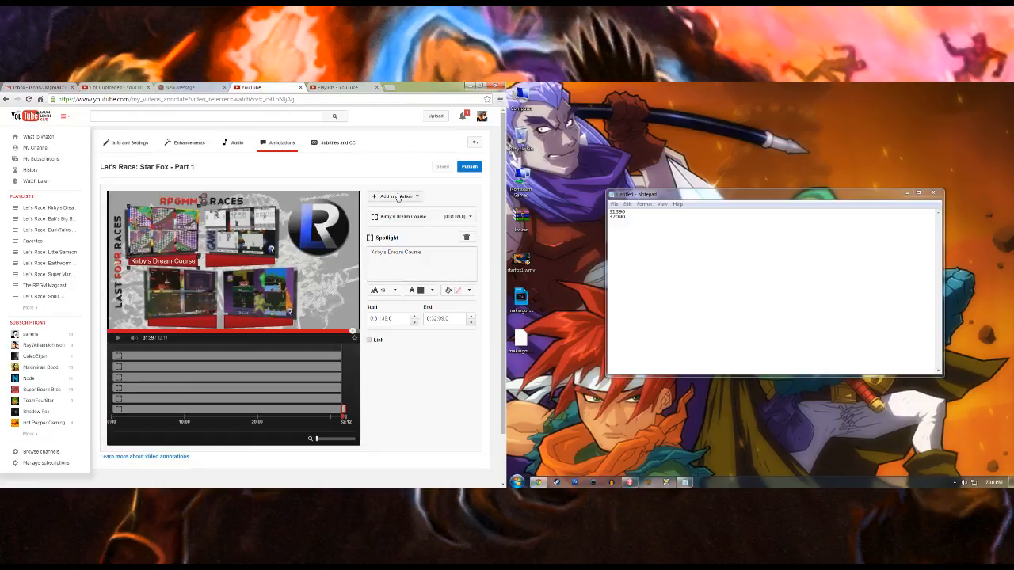
Step: Link the Kirby's Dream Course spotlight to the Let's Race: Kirby's Dream Course playlist using its copied link address
{"action": "left_click", "coordinate": [369, 340]}
{"action": "left_click", "coordinate": [442, 344]}
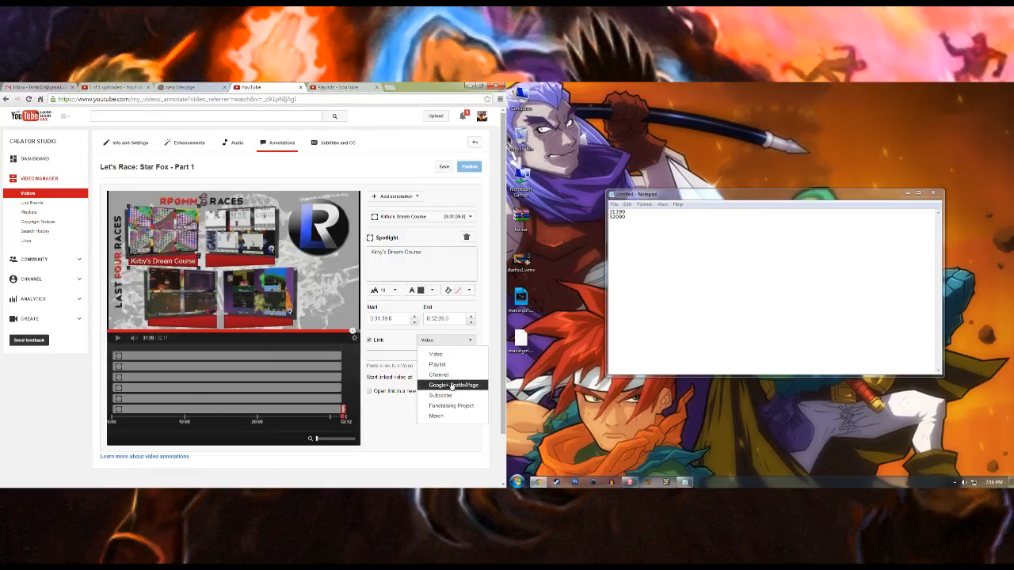
{"action": "left_click", "coordinate": [438, 365]}
{"action": "left_click", "coordinate": [337, 87]}
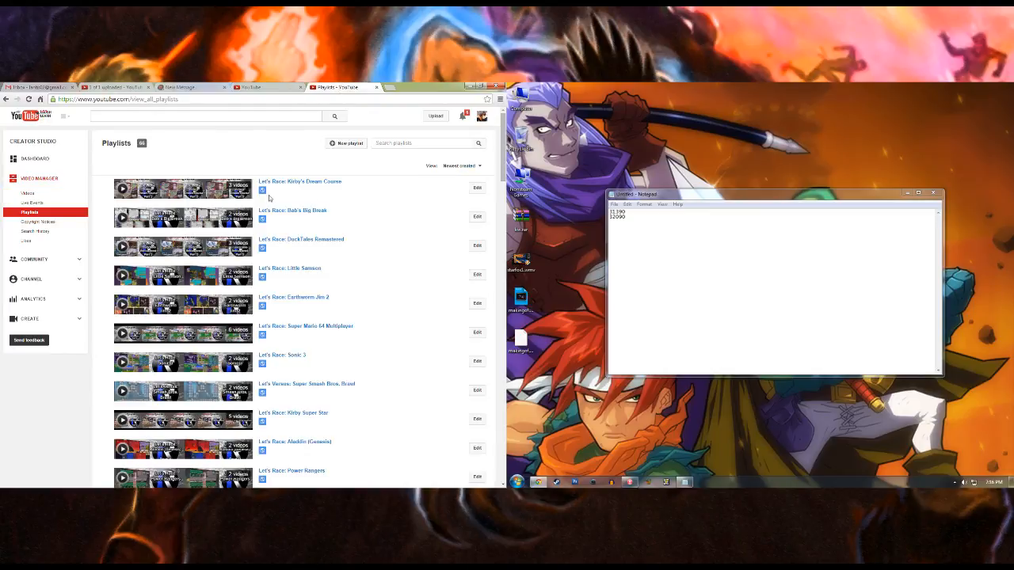
{"action": "right_click", "coordinate": [315, 181]}
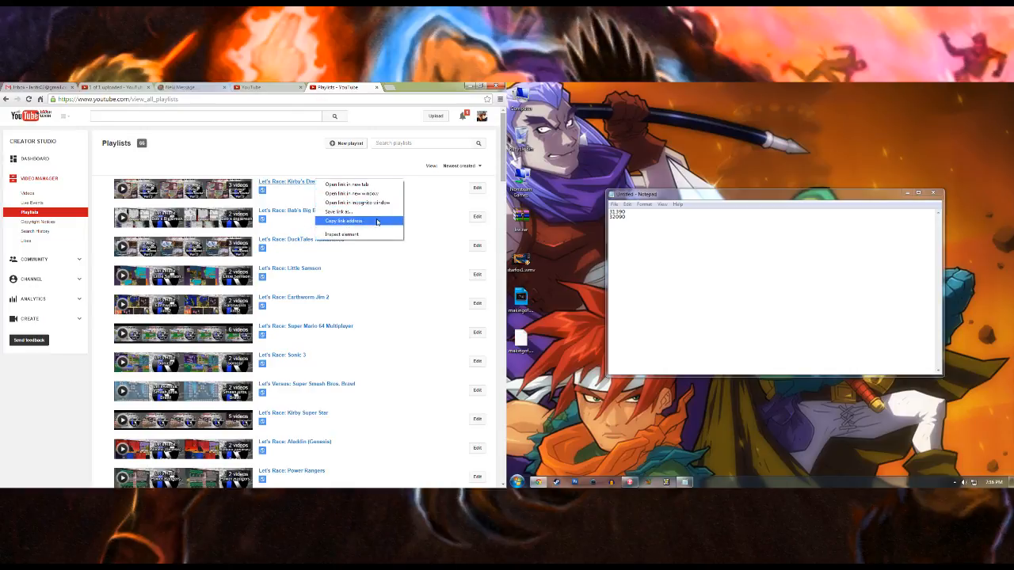
{"action": "left_click", "coordinate": [376, 222]}
{"action": "left_click", "coordinate": [238, 88]}
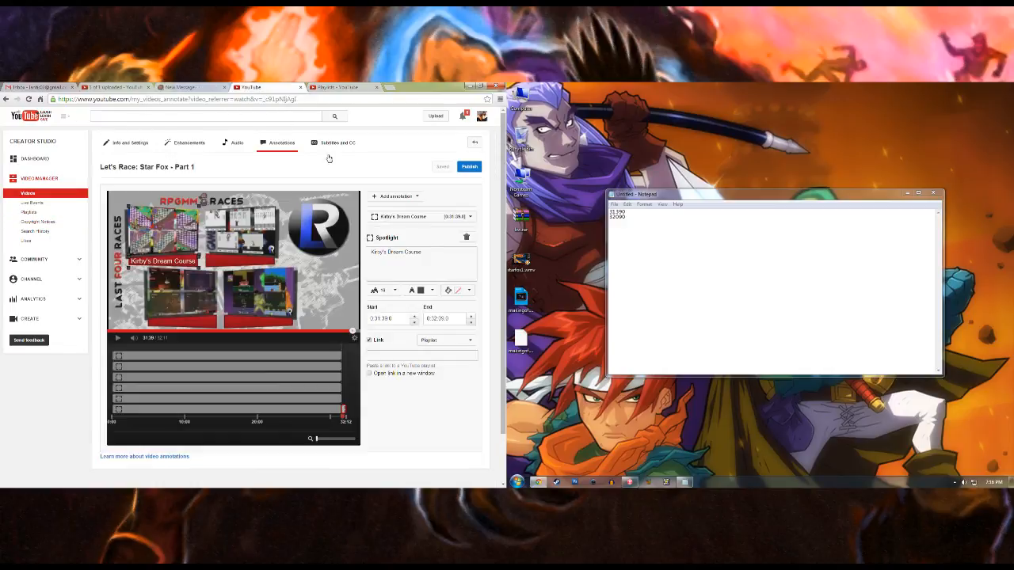
{"action": "left_click", "coordinate": [404, 355]}
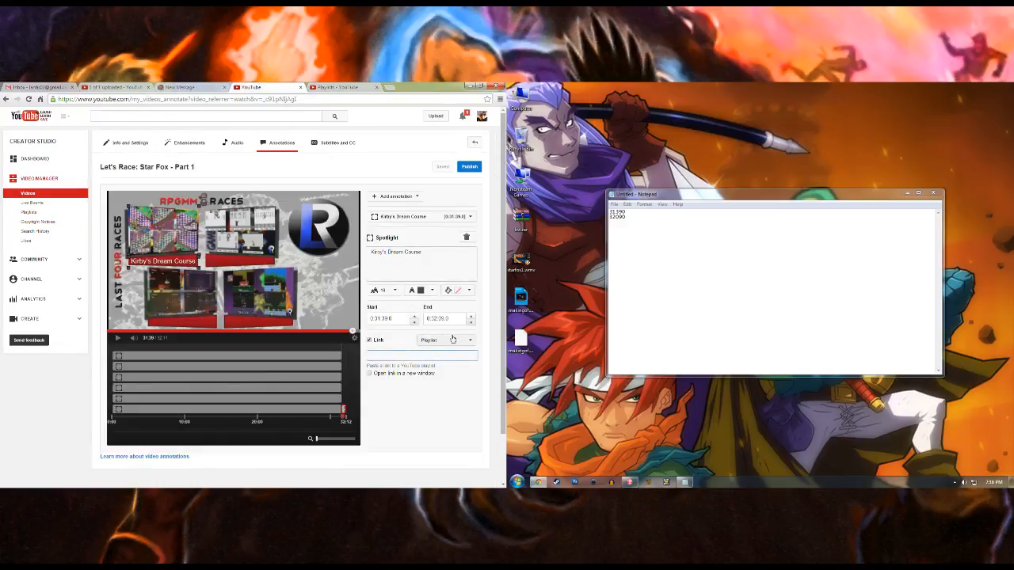
{"action": "key", "text": "ctrl+v"}
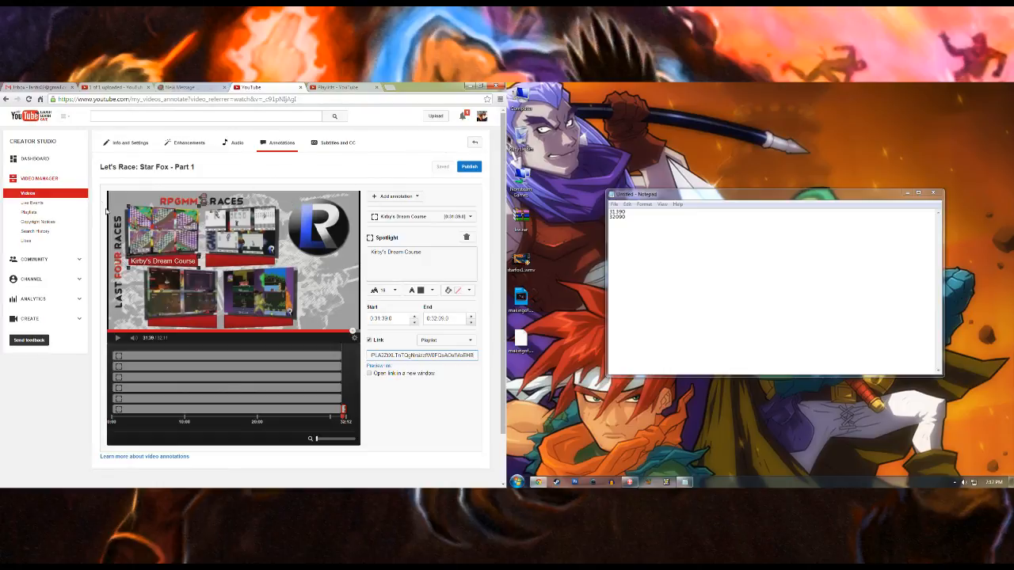
Step: Add a spotlight annotation labelled Bab's Big Break with white, size 16 text and a transparent background
{"action": "left_click", "coordinate": [395, 196]}
{"action": "left_click", "coordinate": [389, 234]}
{"action": "left_click", "coordinate": [422, 251]}
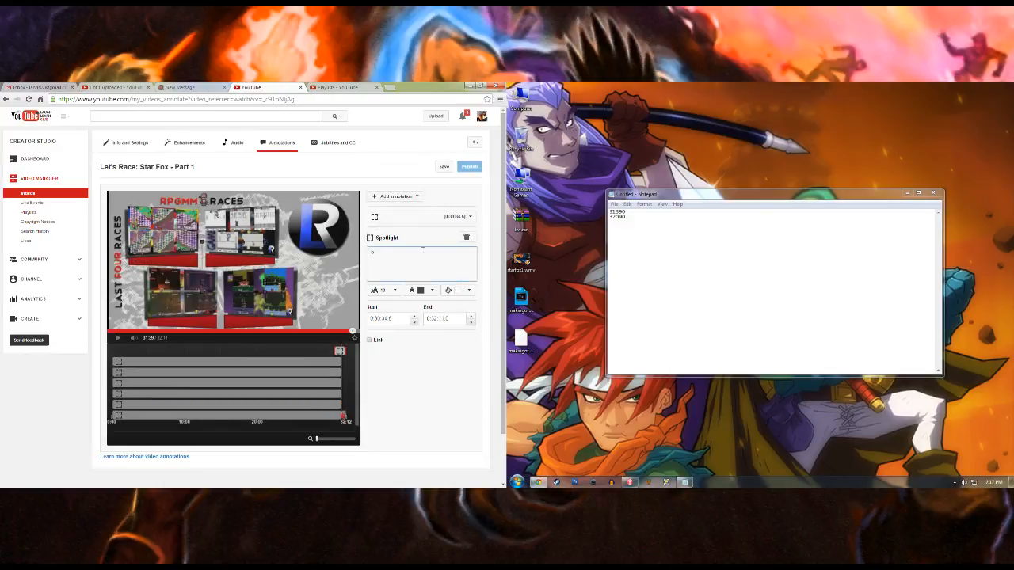
{"action": "key", "text": "BackSpace"}
{"action": "key", "text": "BackSpace"}
{"action": "key", "text": "BackSpace"}
{"action": "type", "text": "Bob's Big B"}
{"action": "left_click", "coordinate": [383, 290]}
{"action": "left_click", "coordinate": [387, 326]}
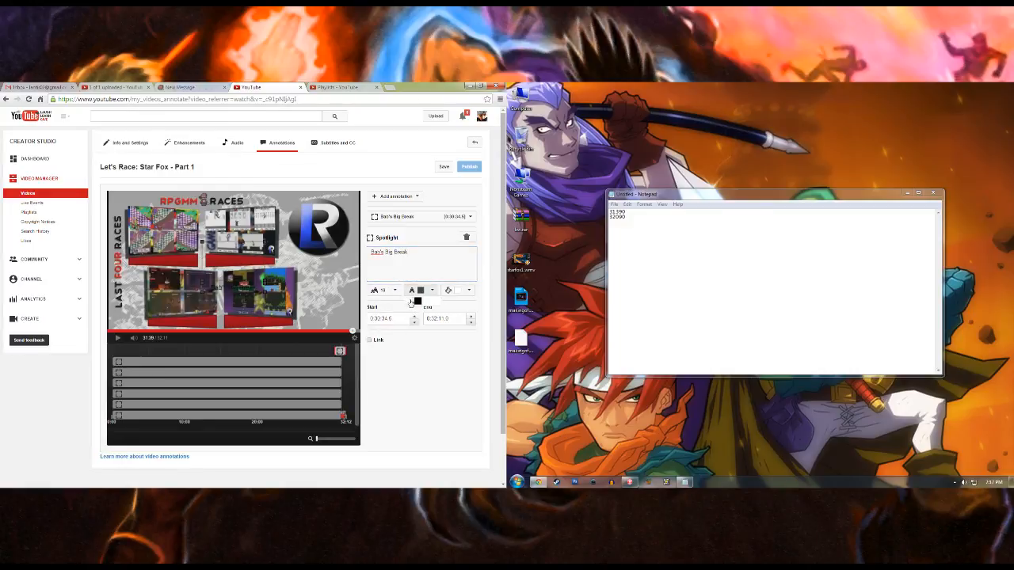
{"action": "left_click", "coordinate": [470, 291]}
{"action": "left_click", "coordinate": [457, 371]}
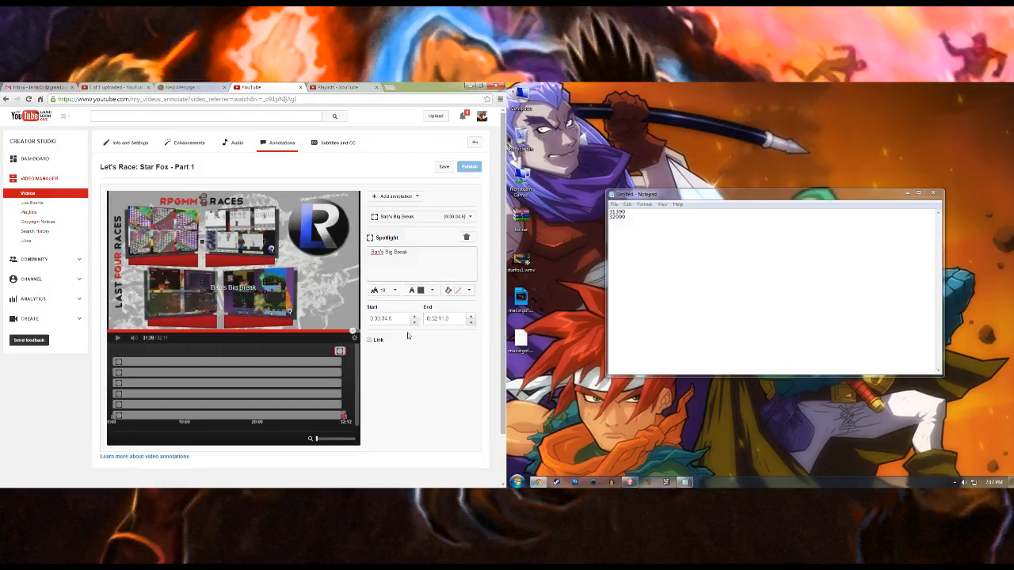
Step: Set the Bab's Big Break spotlight to start at 0:31:39.0 and end at 0:32:09.0
{"action": "left_click", "coordinate": [379, 319]}
{"action": "type", "text": "31:39"}
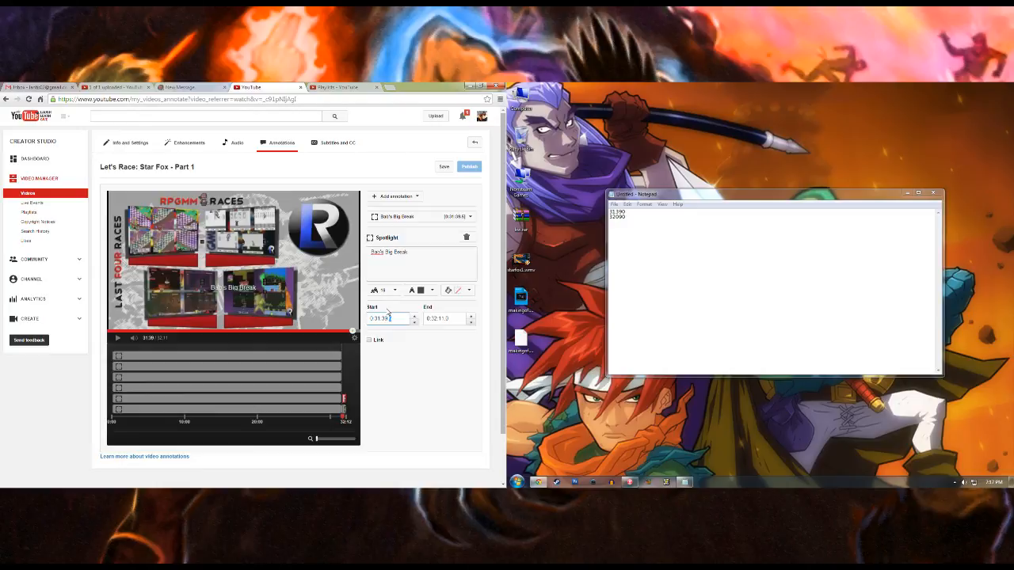
{"action": "left_click", "coordinate": [441, 319]}
{"action": "type", "text": "09"}
Step: Link the Bab's Big Break spotlight to its Let's Race playlist using the copied link address and save the annotations
{"action": "left_click", "coordinate": [369, 340]}
{"action": "left_click", "coordinate": [446, 340]}
{"action": "left_click", "coordinate": [439, 364]}
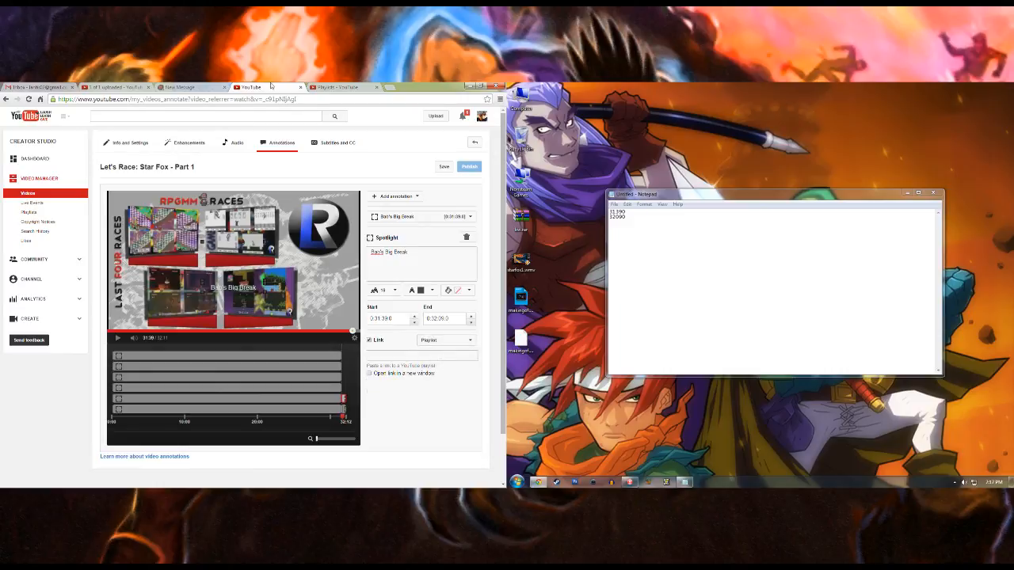
{"action": "left_click", "coordinate": [339, 87]}
{"action": "right_click", "coordinate": [301, 212]}
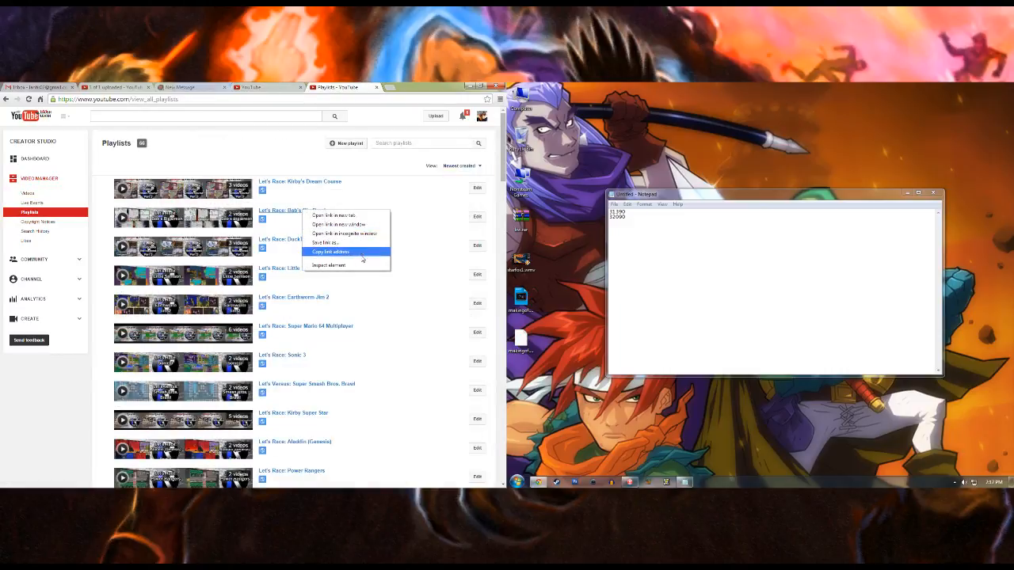
{"action": "left_click", "coordinate": [349, 252]}
{"action": "left_click", "coordinate": [251, 87]}
{"action": "left_click", "coordinate": [411, 354]}
{"action": "key", "text": "ctrl+v"}
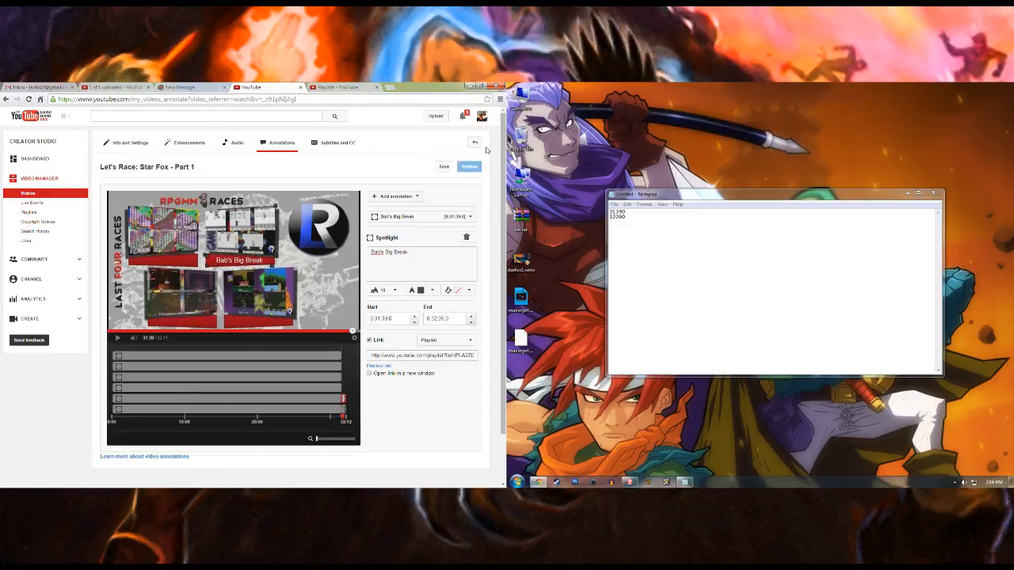
{"action": "left_click", "coordinate": [445, 167]}
Step: Add a spotlight annotation labelled DuckTales Remastered with white, size 16 text and a transparent background
{"action": "left_click", "coordinate": [396, 195]}
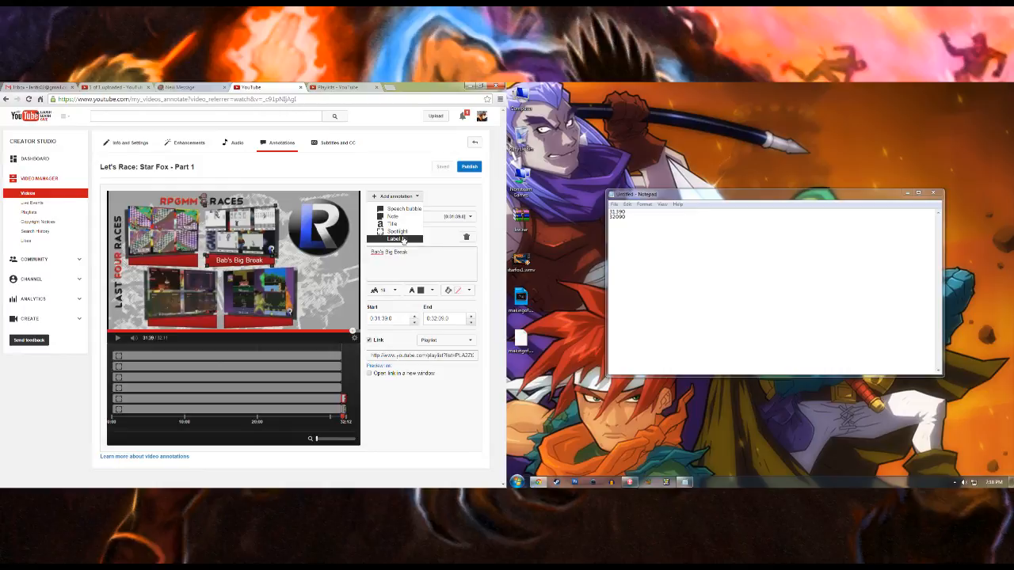
{"action": "left_click", "coordinate": [396, 235]}
{"action": "left_click", "coordinate": [431, 259]}
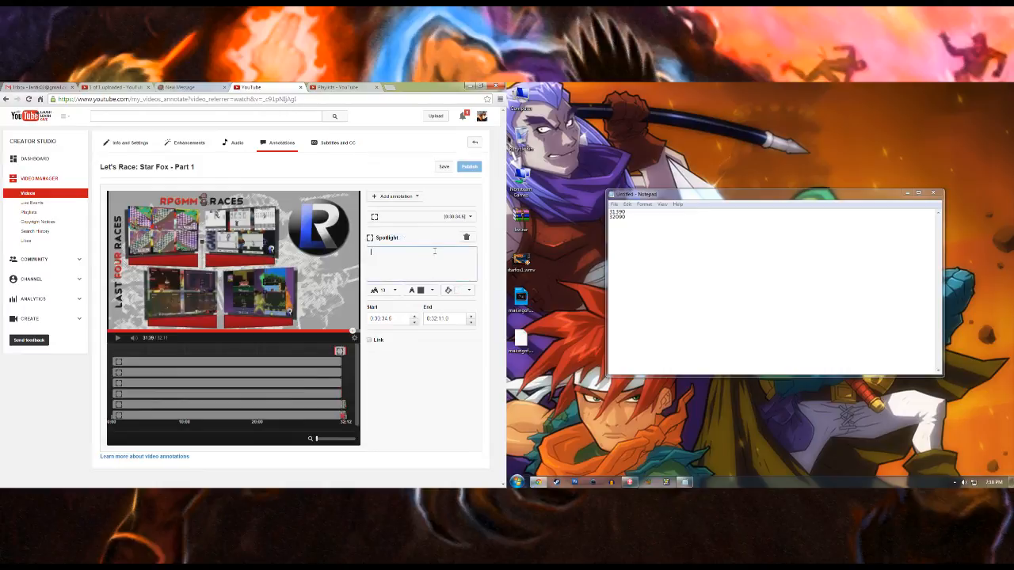
{"action": "type", "text": "DockTales Remix"}
{"action": "type", "text": "tere"}
{"action": "type", "text": "d"}
{"action": "left_click", "coordinate": [394, 290]}
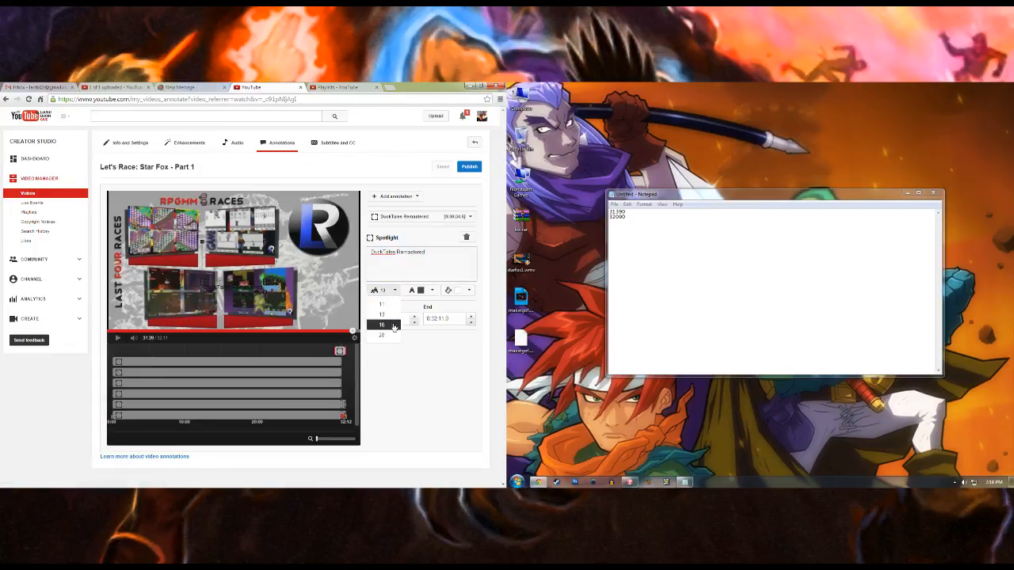
{"action": "left_click", "coordinate": [394, 325]}
{"action": "left_click", "coordinate": [425, 293]}
{"action": "left_click", "coordinate": [417, 303]}
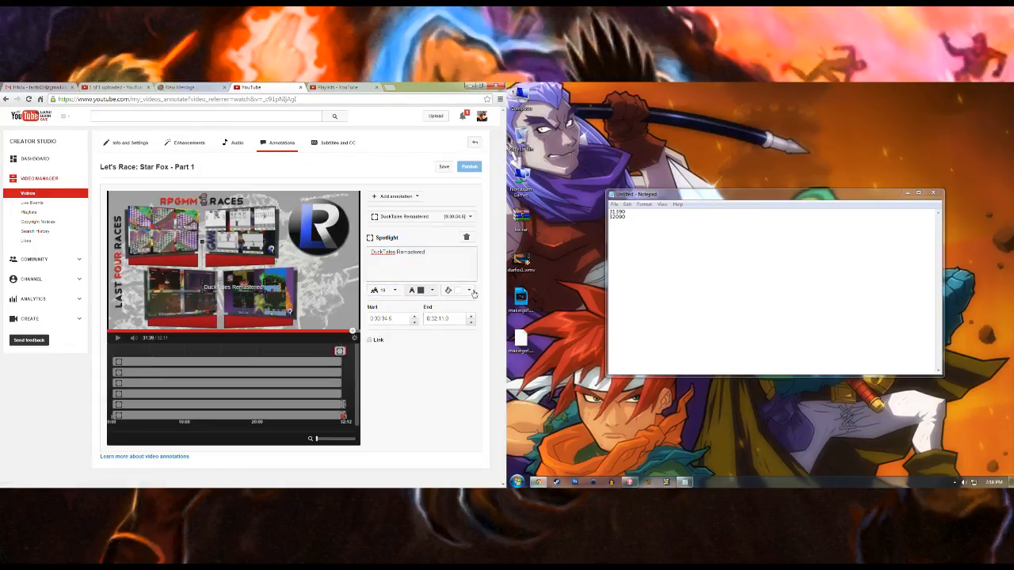
{"action": "left_click", "coordinate": [448, 290]}
{"action": "left_click", "coordinate": [463, 374]}
Step: Set the DuckTales Remastered spotlight to start at 0:31:39.0 and end at 0:32:09.0
{"action": "type", "text": "31390"}
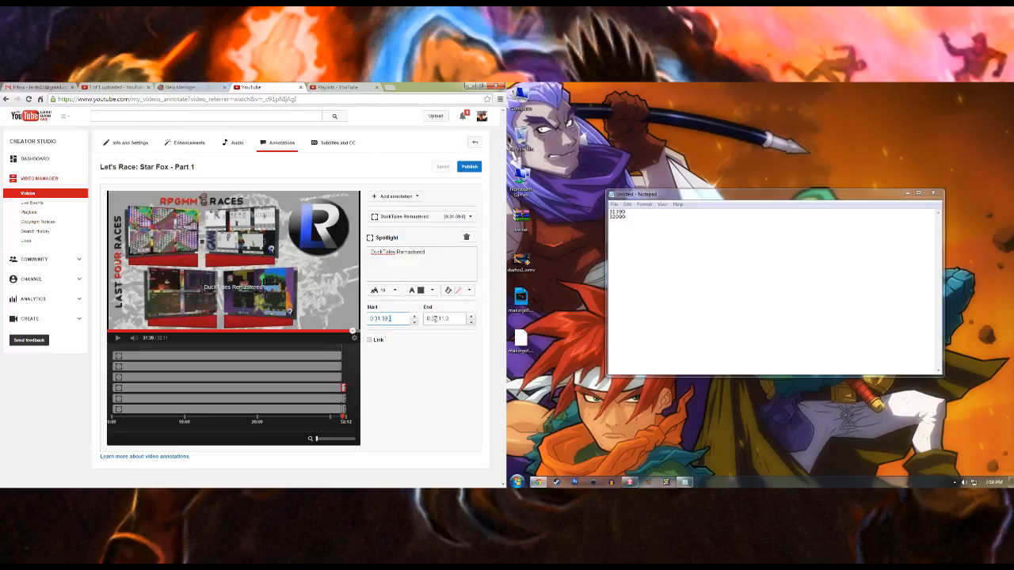
{"action": "left_click", "coordinate": [444, 320]}
{"action": "type", "text": "09"}
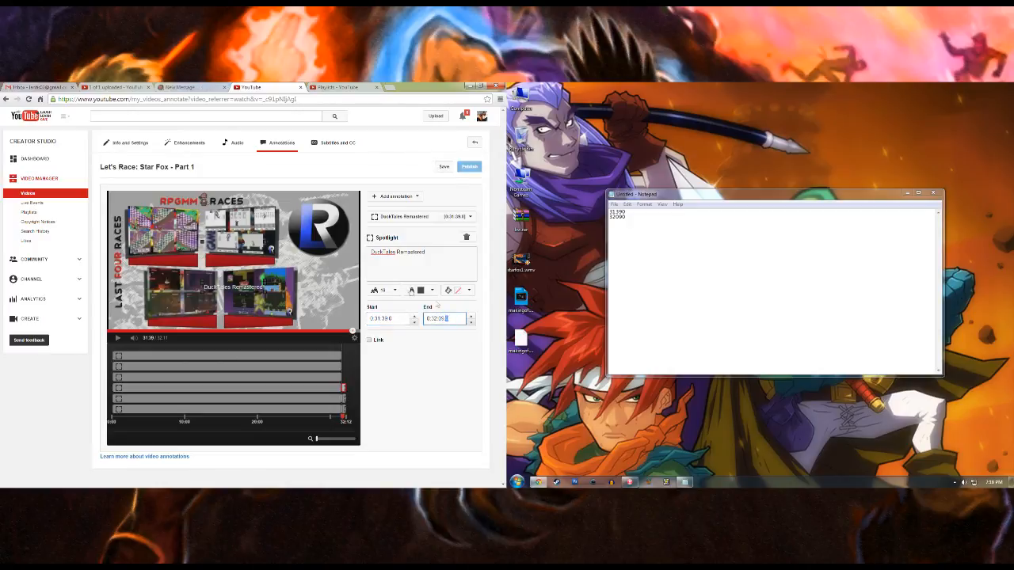
Step: Link the DuckTales Remastered spotlight to its Let's Race playlist using the playlist's copied link address
{"action": "left_click", "coordinate": [369, 340]}
{"action": "left_click", "coordinate": [446, 340]}
{"action": "left_click", "coordinate": [449, 365]}
{"action": "left_click", "coordinate": [334, 87]}
{"action": "right_click", "coordinate": [325, 247]}
{"action": "left_click", "coordinate": [347, 284]}
{"action": "left_click", "coordinate": [253, 87]}
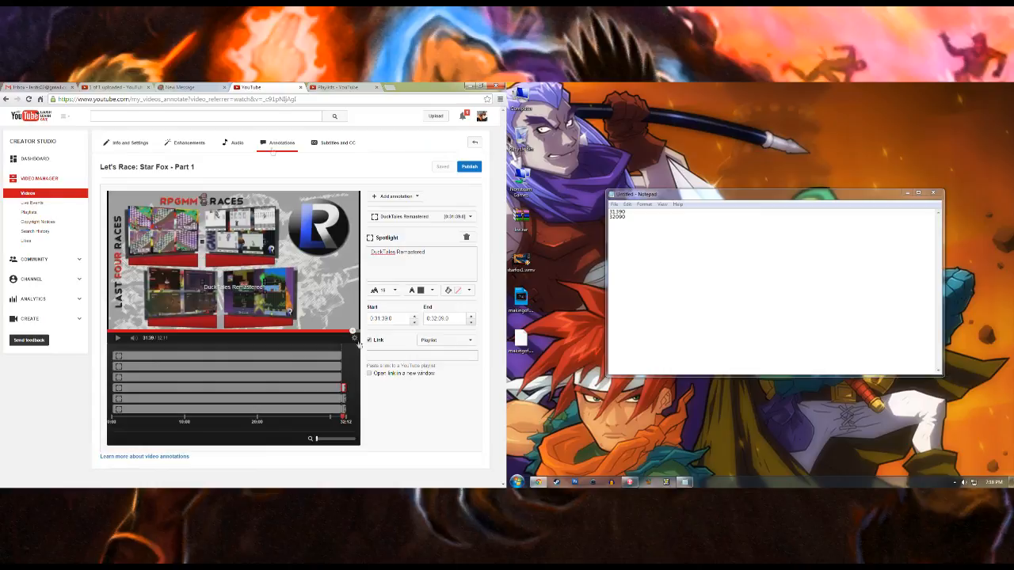
{"action": "left_click", "coordinate": [385, 354]}
{"action": "key", "text": "ctrl+v"}
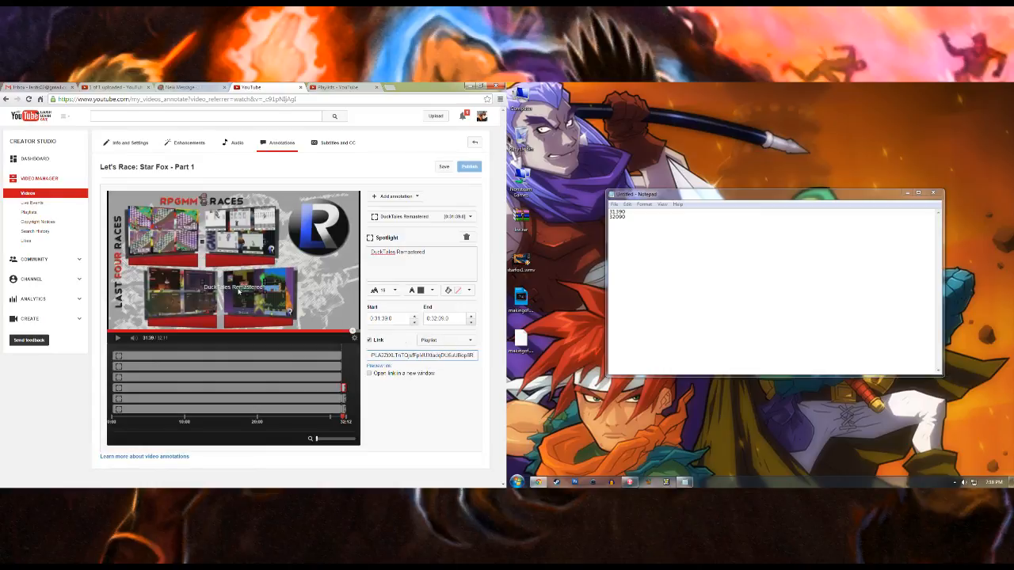
Step: Fit the DuckTales Remastered spotlight over the third race thumbnail with its label on the red base below
{"action": "left_click_drag", "start_coordinate": [244, 271], "coordinate": [188, 299]}
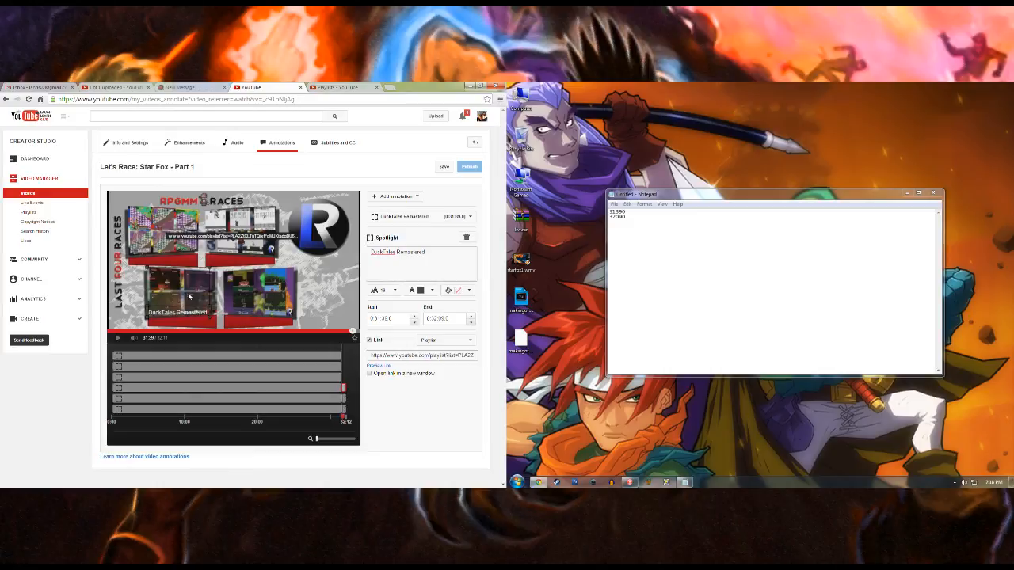
{"action": "mouse_move", "coordinate": [204, 313]}
{"action": "left_mouse_down"}
{"action": "mouse_move", "coordinate": [295, 324]}
{"action": "mouse_move", "coordinate": [314, 315]}
{"action": "left_mouse_up"}
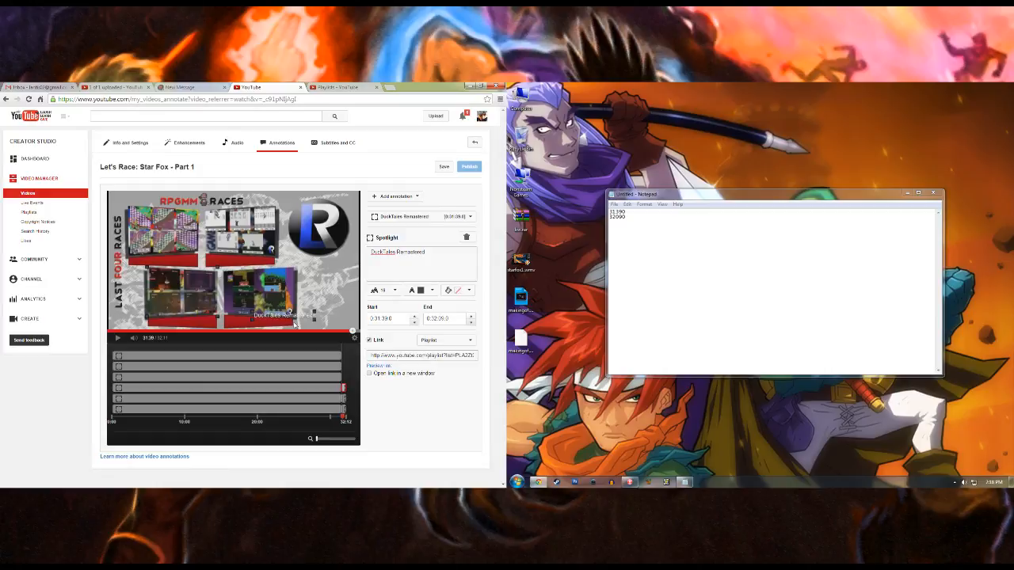
{"action": "left_click_drag", "start_coordinate": [316, 321], "coordinate": [204, 325]}
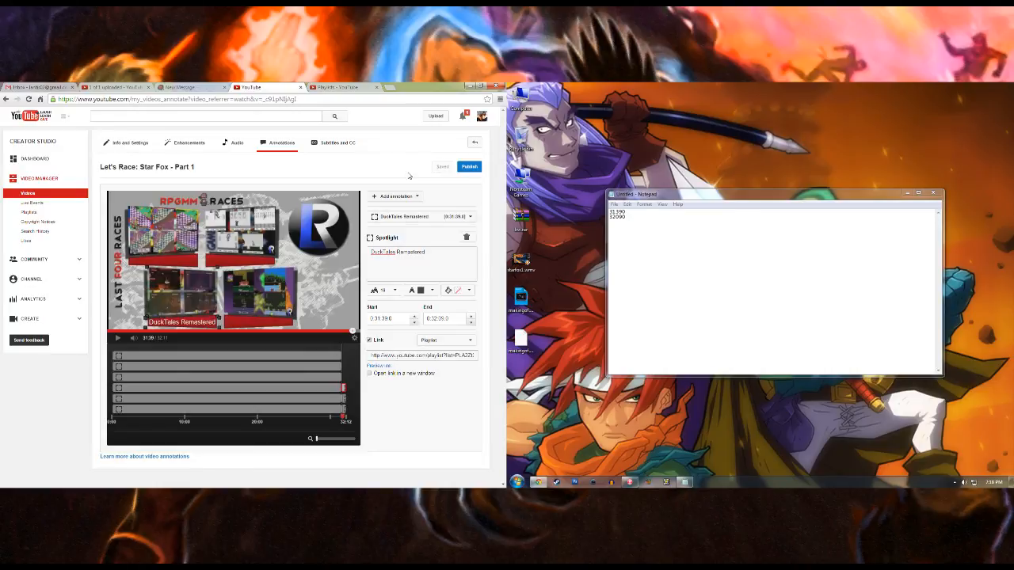
Step: Add a spotlight annotation labelled Little Samson with white, size 16 text and a transparent background
{"action": "left_click", "coordinate": [415, 198]}
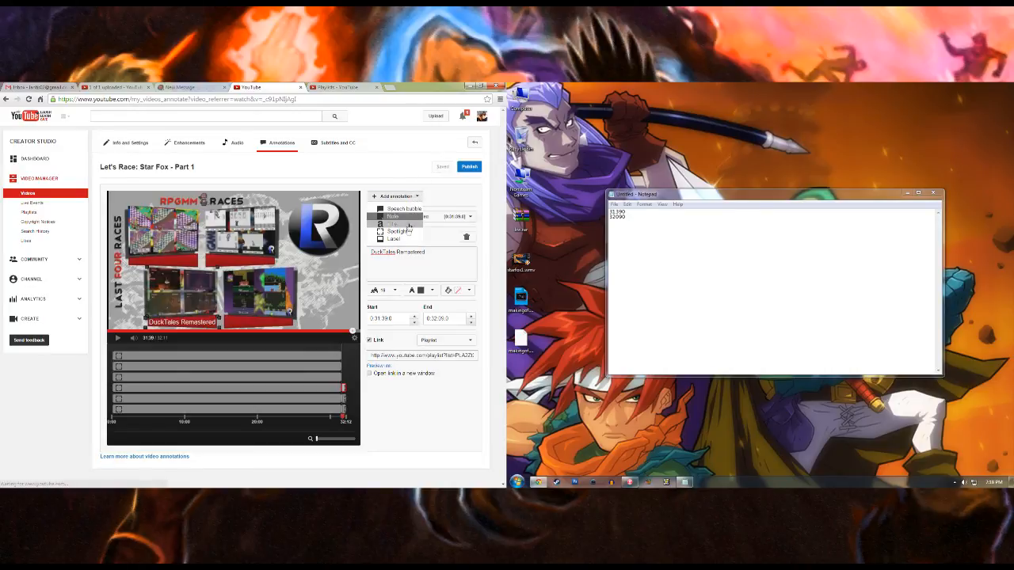
{"action": "left_click", "coordinate": [406, 237]}
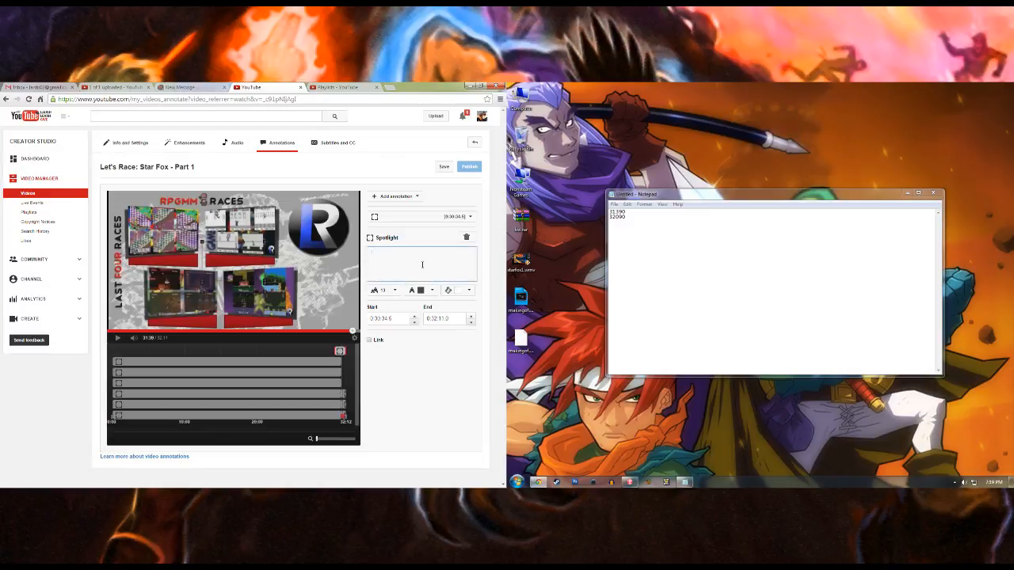
{"action": "type", "text": "Little Samson"}
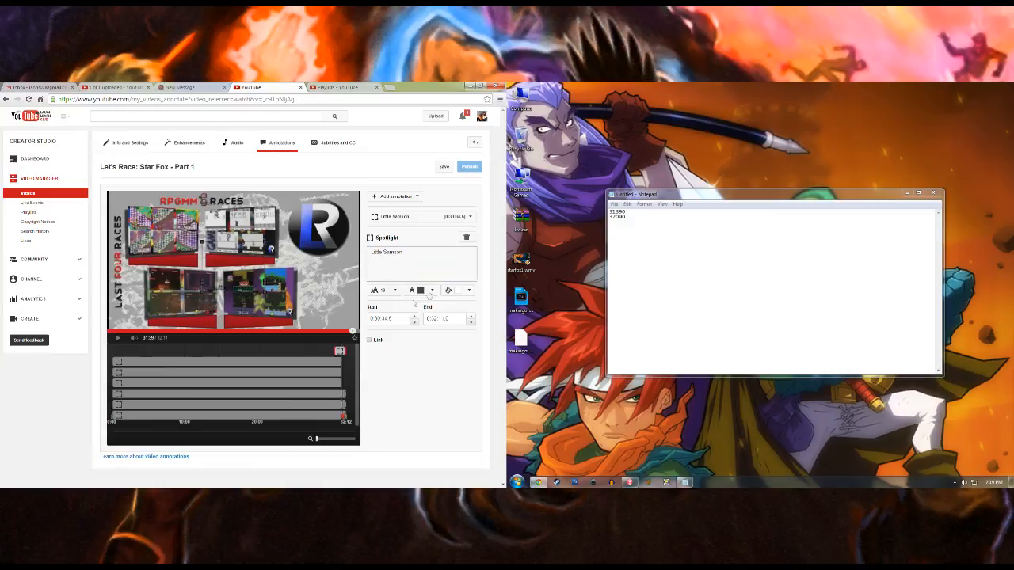
{"action": "left_click", "coordinate": [430, 301]}
{"action": "left_click", "coordinate": [468, 290]}
{"action": "left_click", "coordinate": [461, 372]}
Step: Set the Little Samson spotlight to start at 0:31:39.0 and end at 0:32:09.0
{"action": "left_click", "coordinate": [378, 318]}
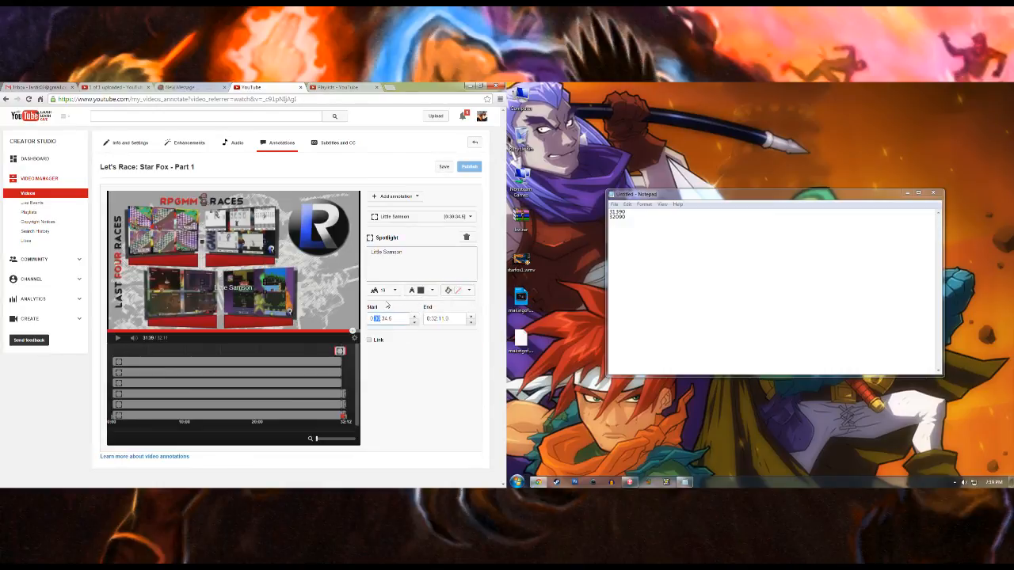
{"action": "type", "text": "31:39"}
{"action": "left_click", "coordinate": [432, 319]}
{"action": "type", "text": "32"}
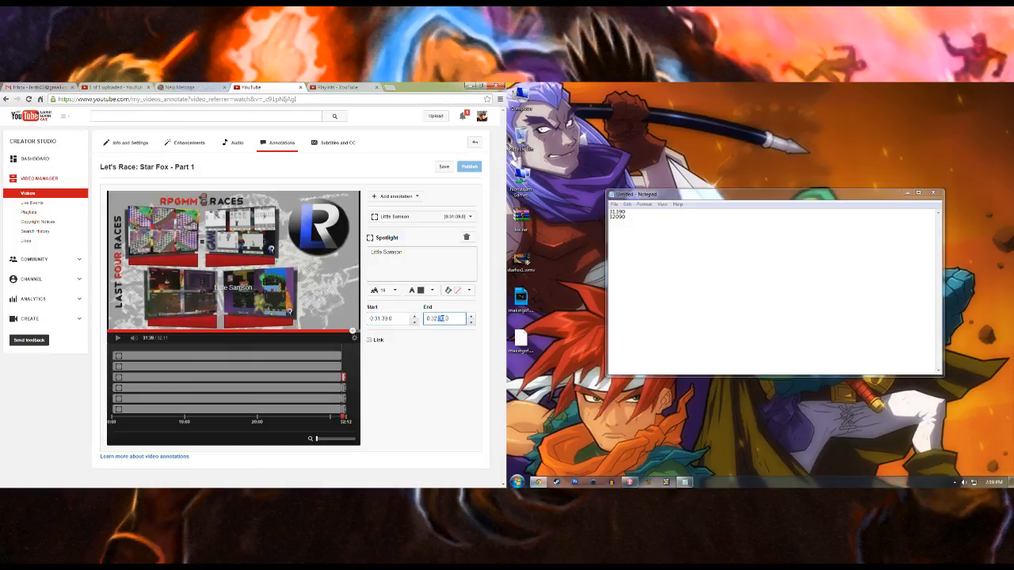
Step: Link the Little Samson spotlight to its playlist using the copied link address, closing the Playlists page after copying
{"action": "left_click", "coordinate": [369, 339]}
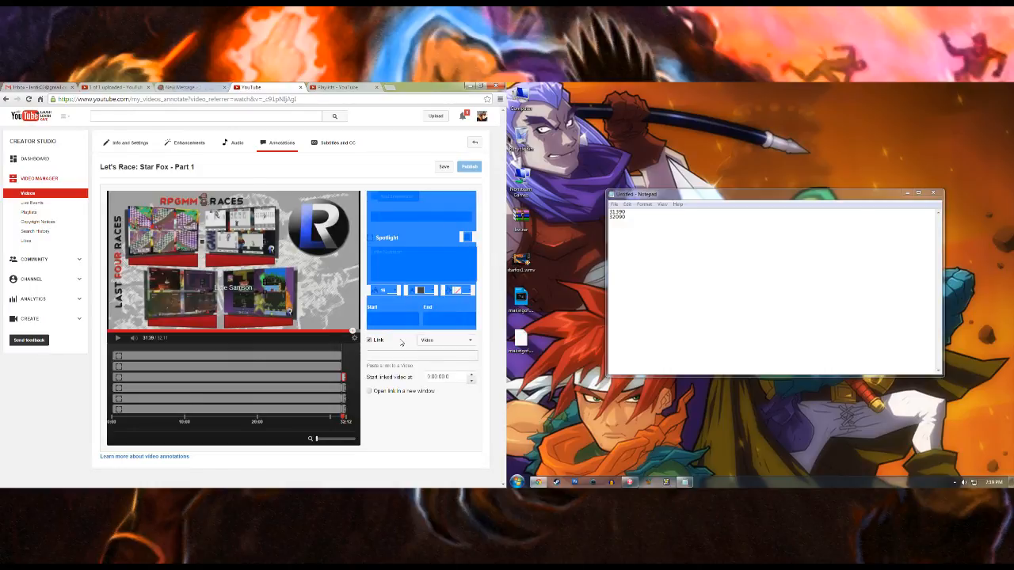
{"action": "left_click", "coordinate": [446, 340]}
{"action": "left_click", "coordinate": [449, 366]}
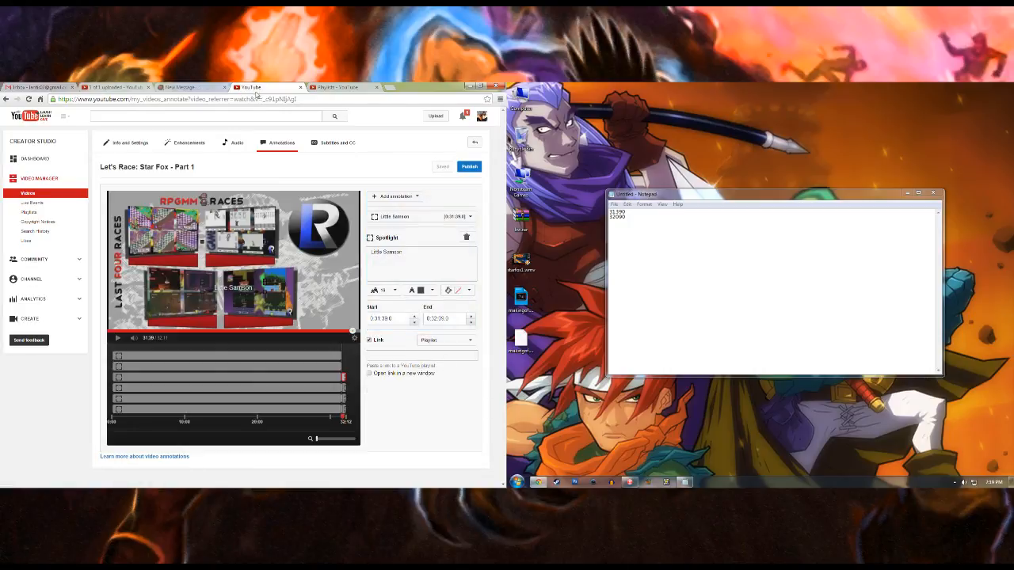
{"action": "left_click", "coordinate": [333, 87]}
{"action": "right_click", "coordinate": [279, 270]}
{"action": "left_click", "coordinate": [331, 310]}
{"action": "left_click", "coordinate": [376, 88]}
{"action": "left_click", "coordinate": [415, 354]}
{"action": "key", "text": "ctrl+v"}
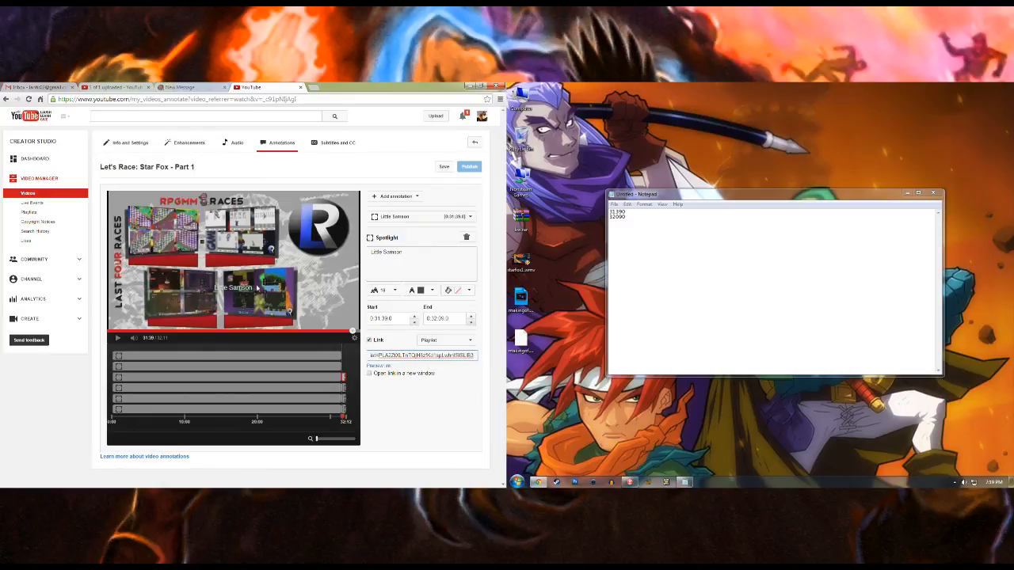
Step: Fit the Little Samson spotlight over the fourth race thumbnail with its label on the red base below
{"action": "left_click_drag", "start_coordinate": [264, 295], "coordinate": [330, 246]}
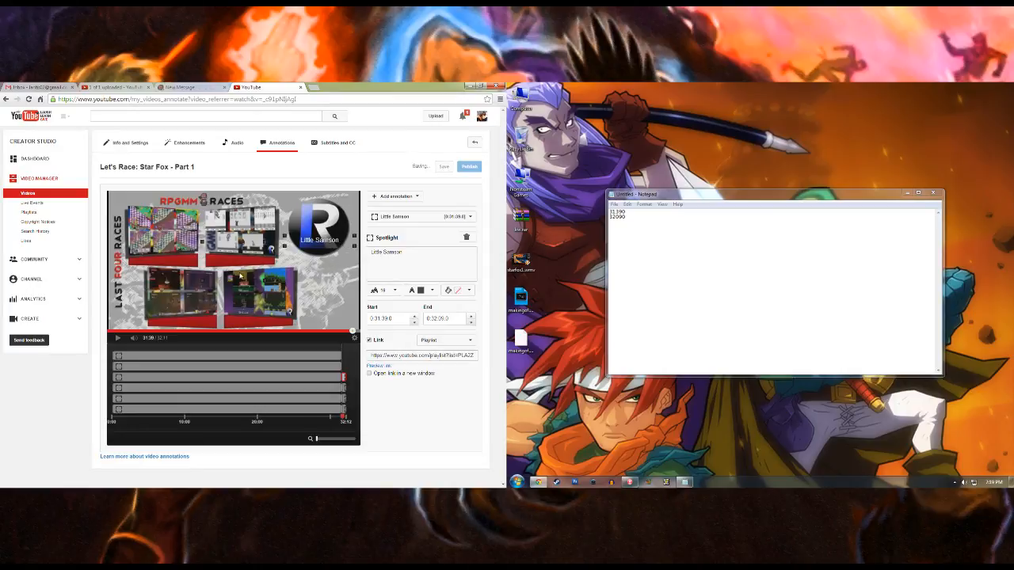
{"action": "left_click_drag", "start_coordinate": [244, 276], "coordinate": [273, 300]}
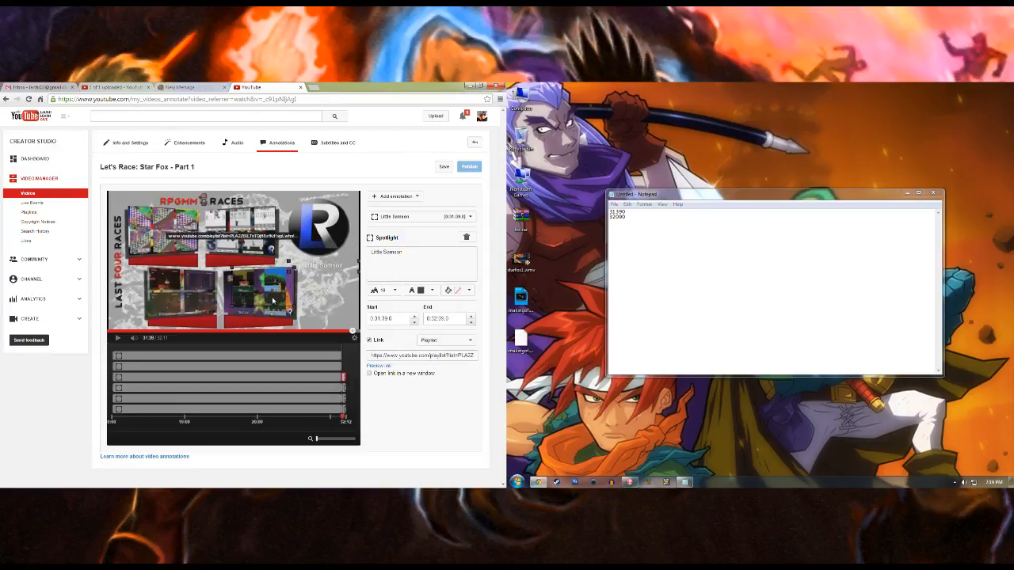
{"action": "left_click_drag", "start_coordinate": [232, 308], "coordinate": [224, 317]}
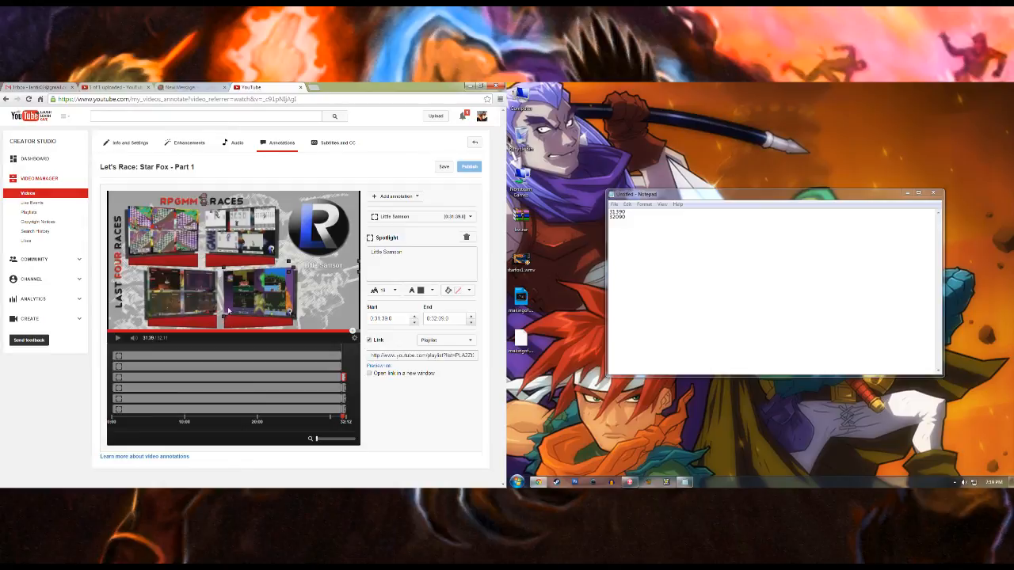
{"action": "left_click_drag", "start_coordinate": [320, 270], "coordinate": [269, 321]}
Step: Publish the video's annotations and close the Notepad notes holding the start and end times
{"action": "left_click", "coordinate": [470, 167]}
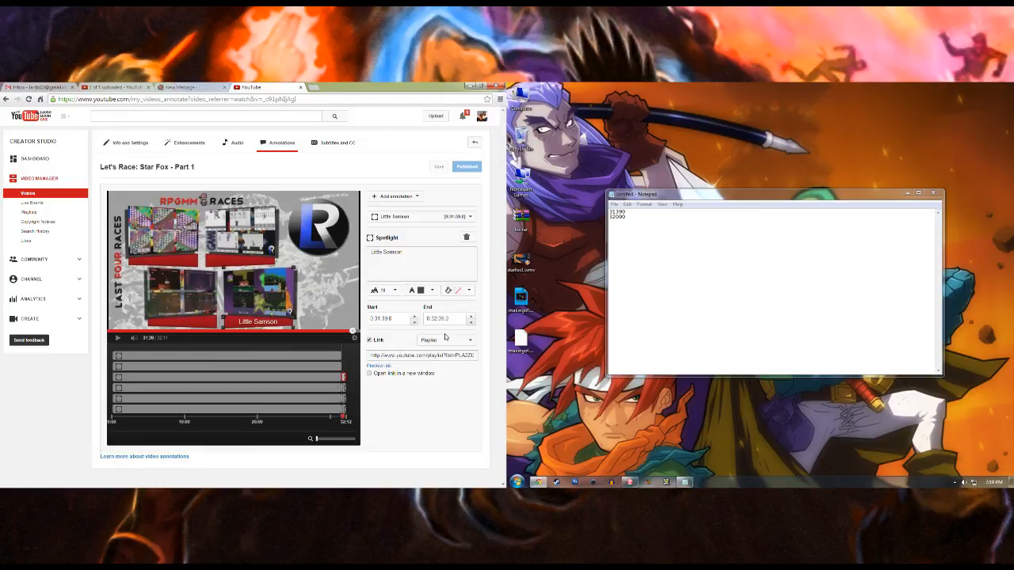
{"action": "left_click", "coordinate": [934, 193]}
{"action": "left_click", "coordinate": [776, 285]}
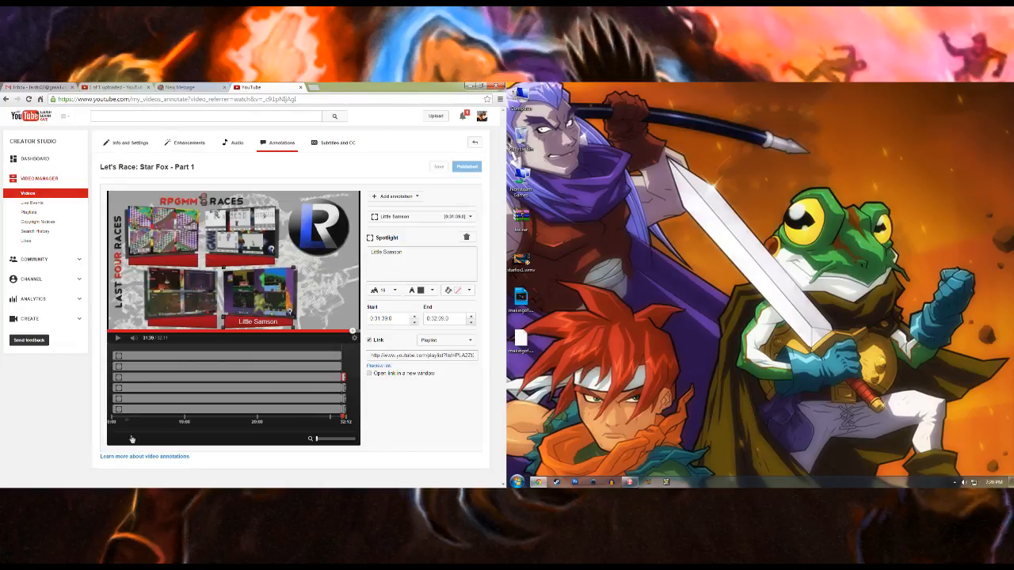
Step: Check the spotlights over the last four race thumbnails in the annotation editor's preview
{"action": "mouse_move", "coordinate": [178, 288]}
{"action": "left_click", "coordinate": [194, 303]}
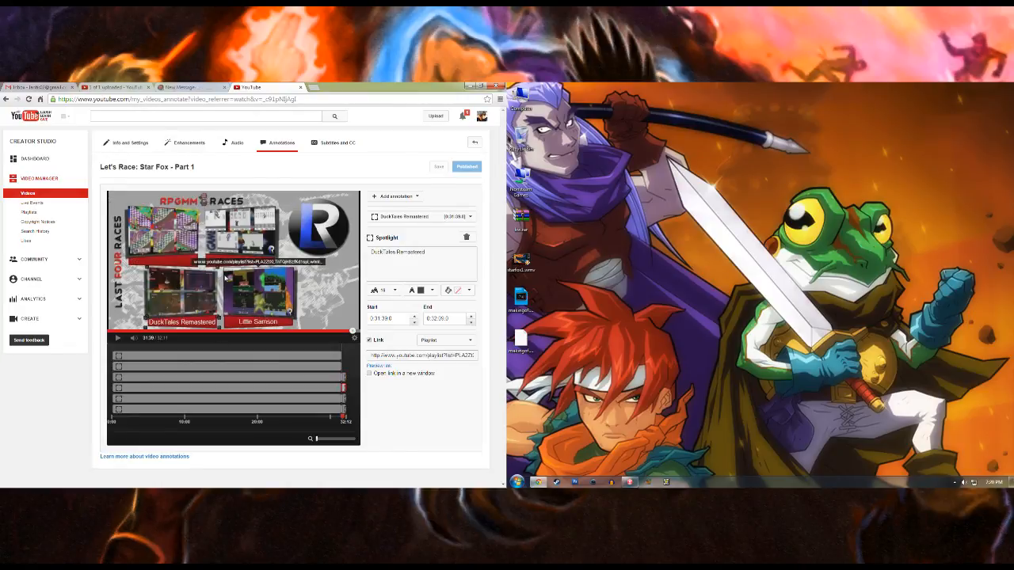
{"action": "mouse_move", "coordinate": [293, 275]}
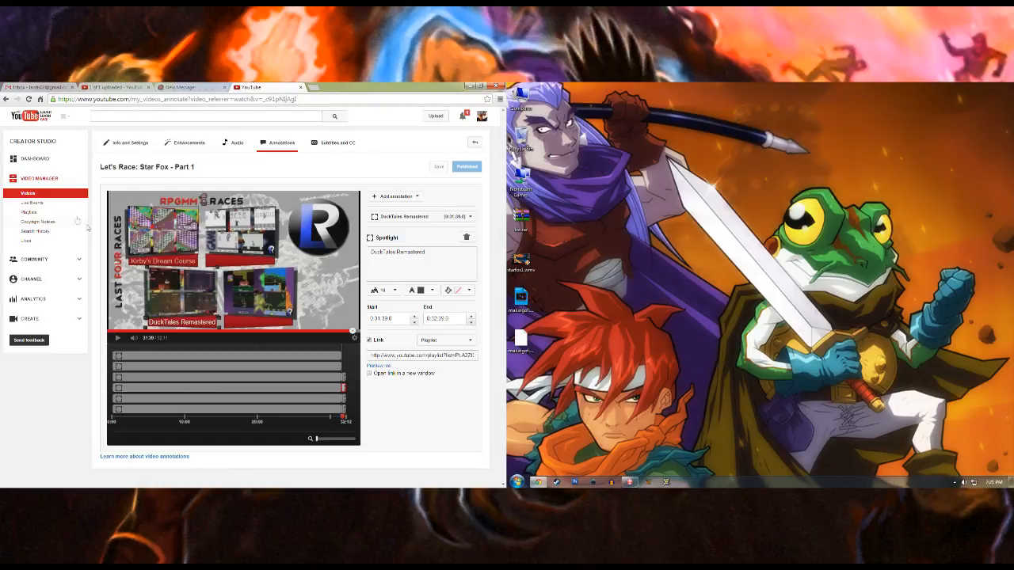
Step: Open the Let's Race: Star Fox - Part 1 video page and skip to the Last Four Races end screen to check its spotlights
{"action": "left_click", "coordinate": [32, 195]}
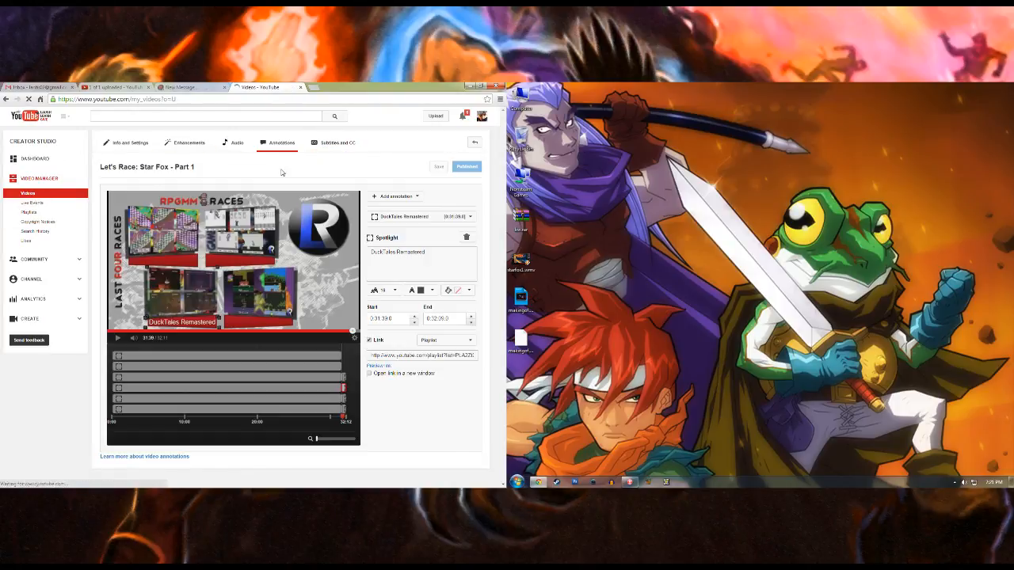
{"action": "left_click", "coordinate": [209, 184]}
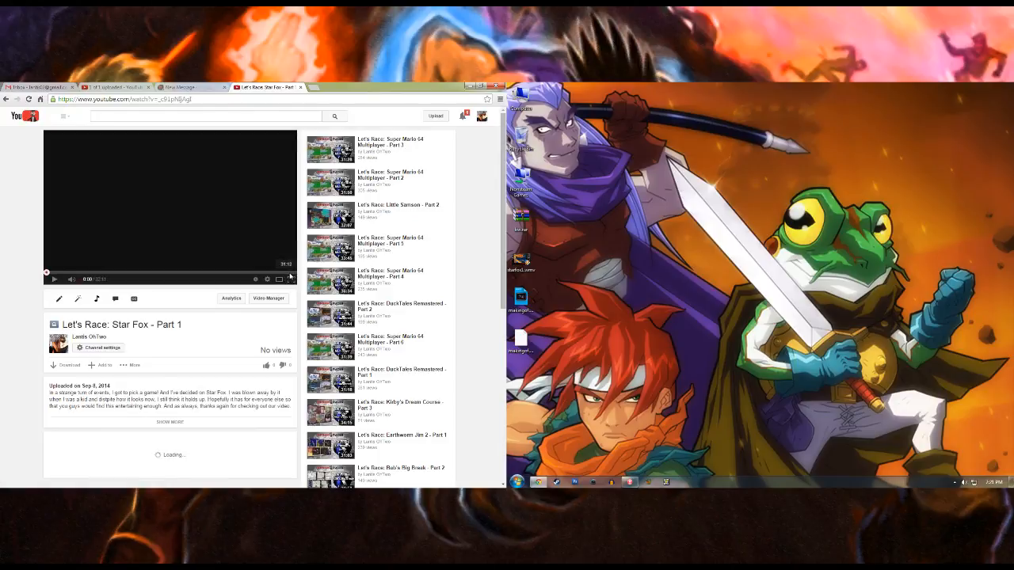
{"action": "left_click", "coordinate": [287, 272]}
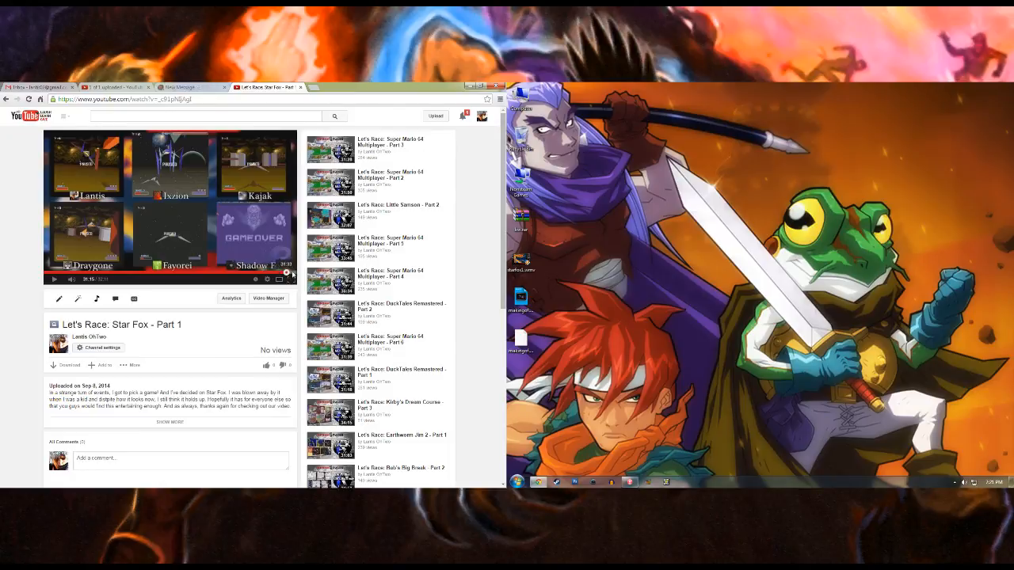
{"action": "left_click", "coordinate": [291, 273]}
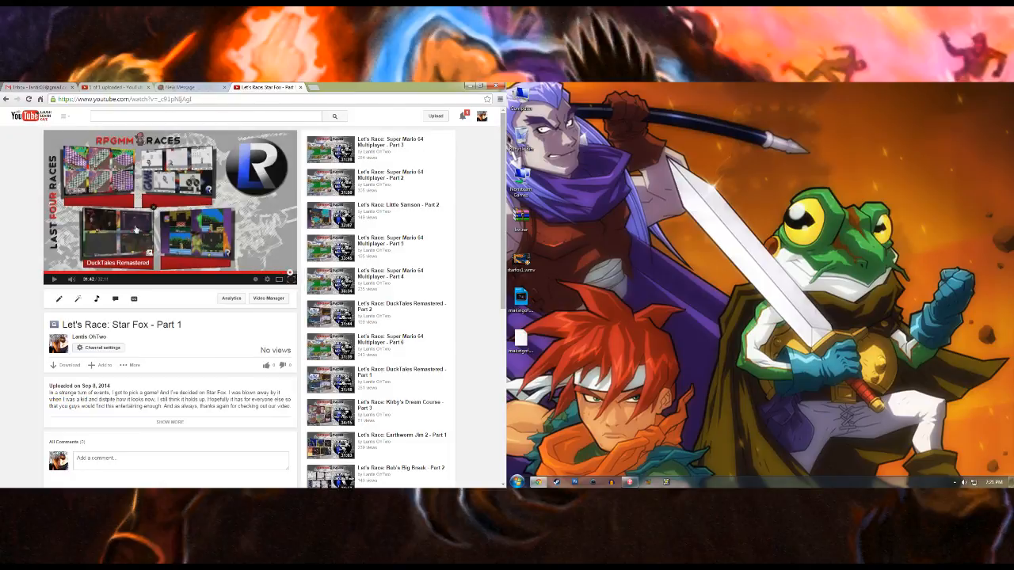